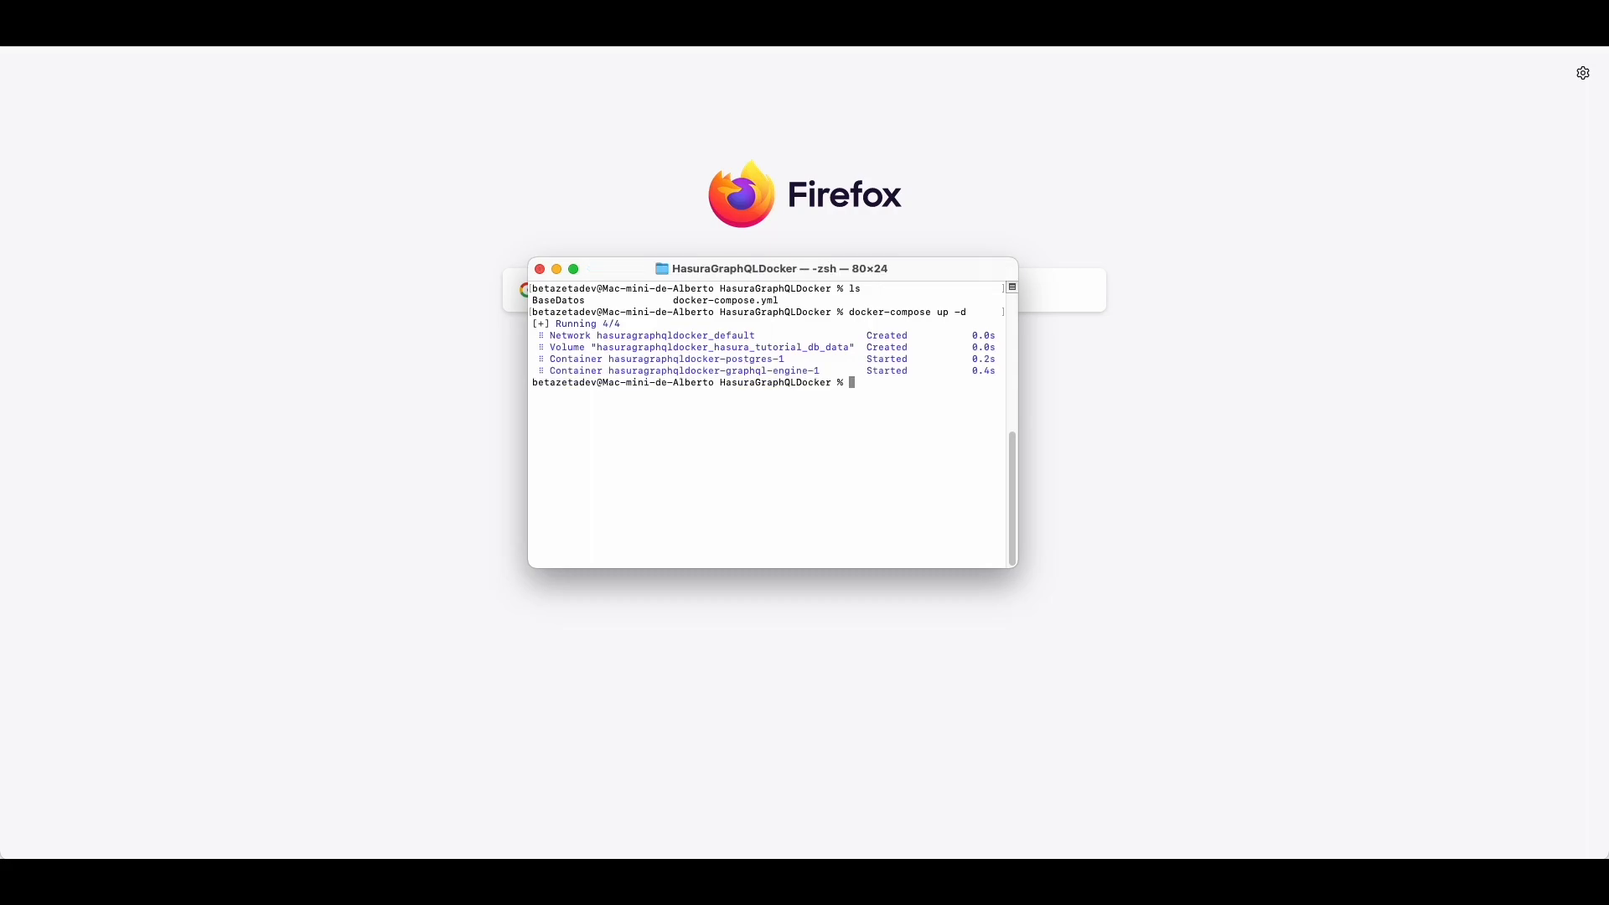
# Step: List the running graphql-engine and postgres containers with docker ps, then launch DBeaver
pyautogui.write('ker ps')
pyautogui.press('Return')
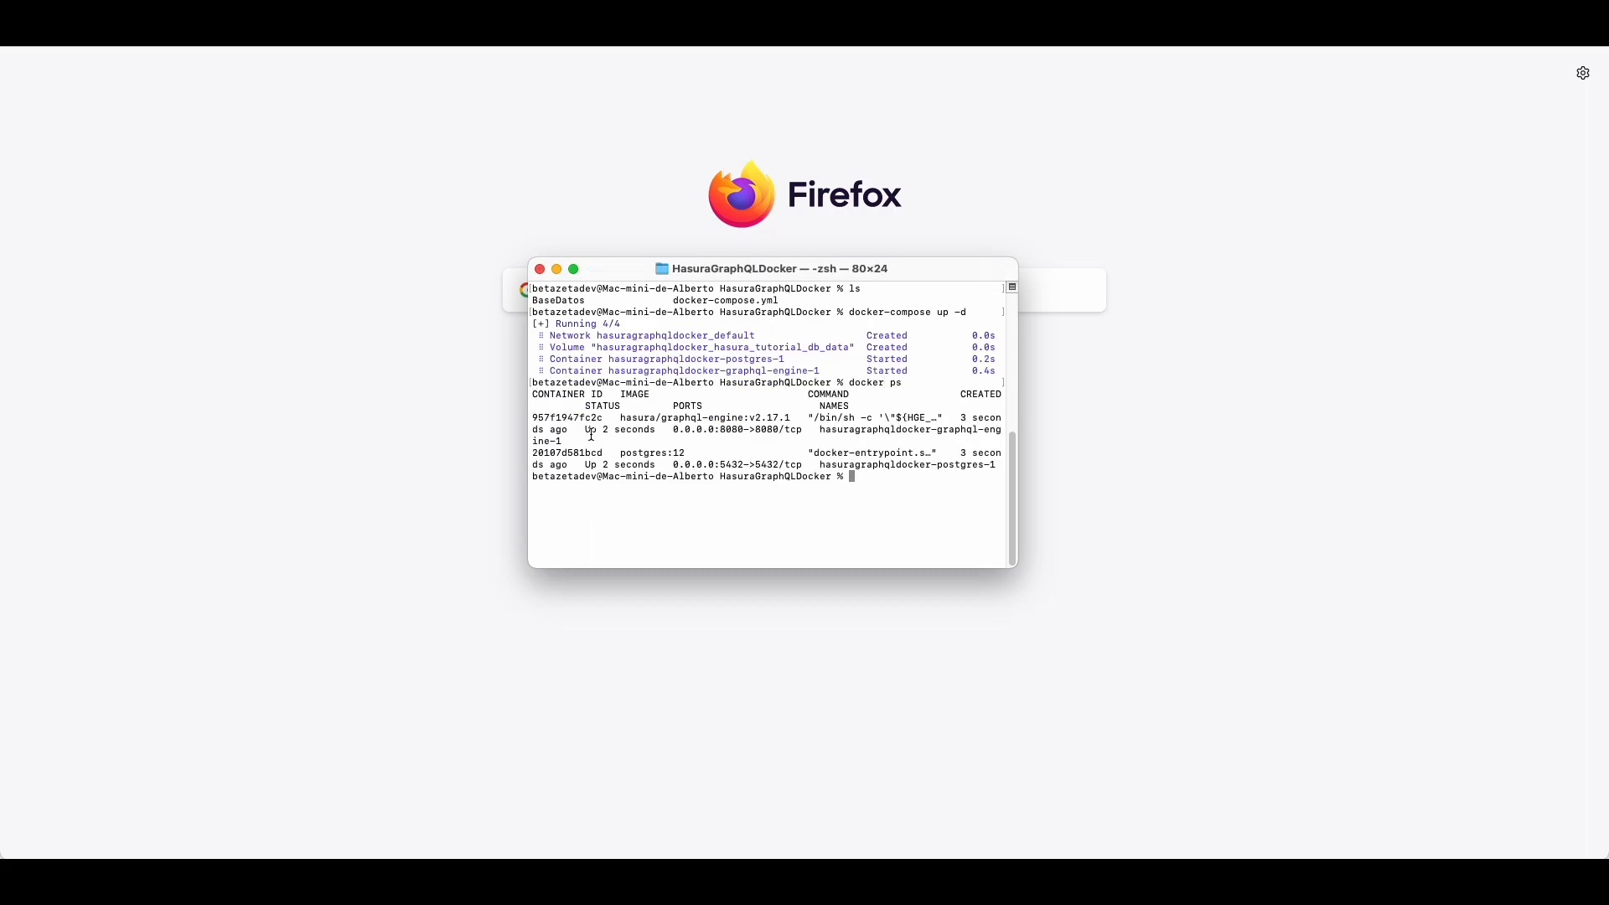
pyautogui.tripleClick(592, 435)
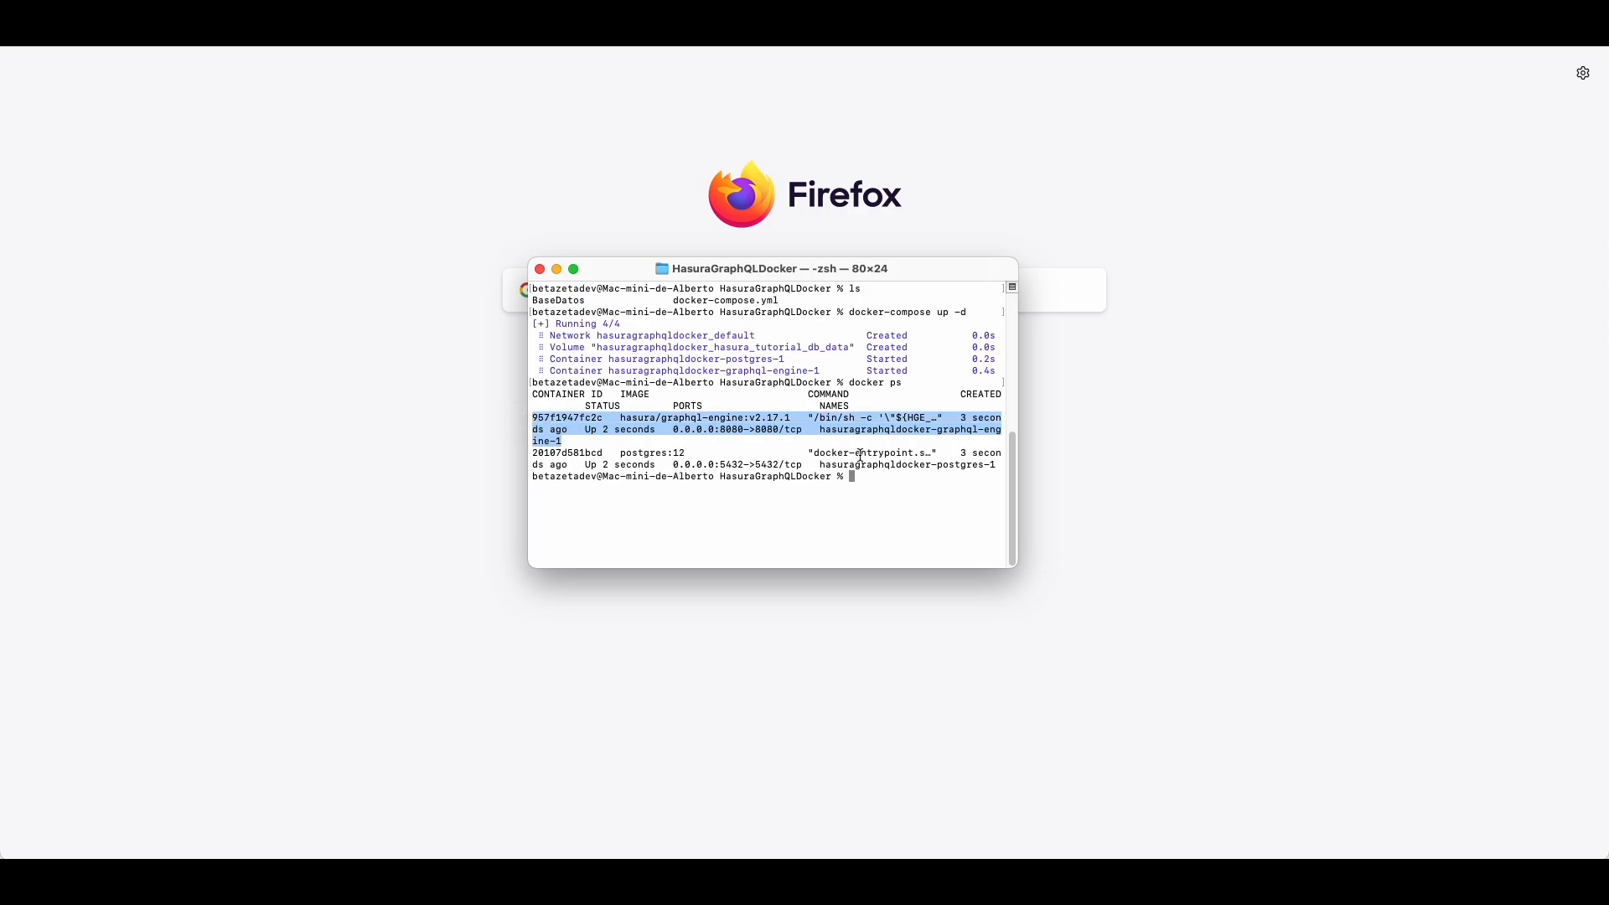
pyautogui.moveTo(989, 467); pyautogui.dragTo(470, 446)
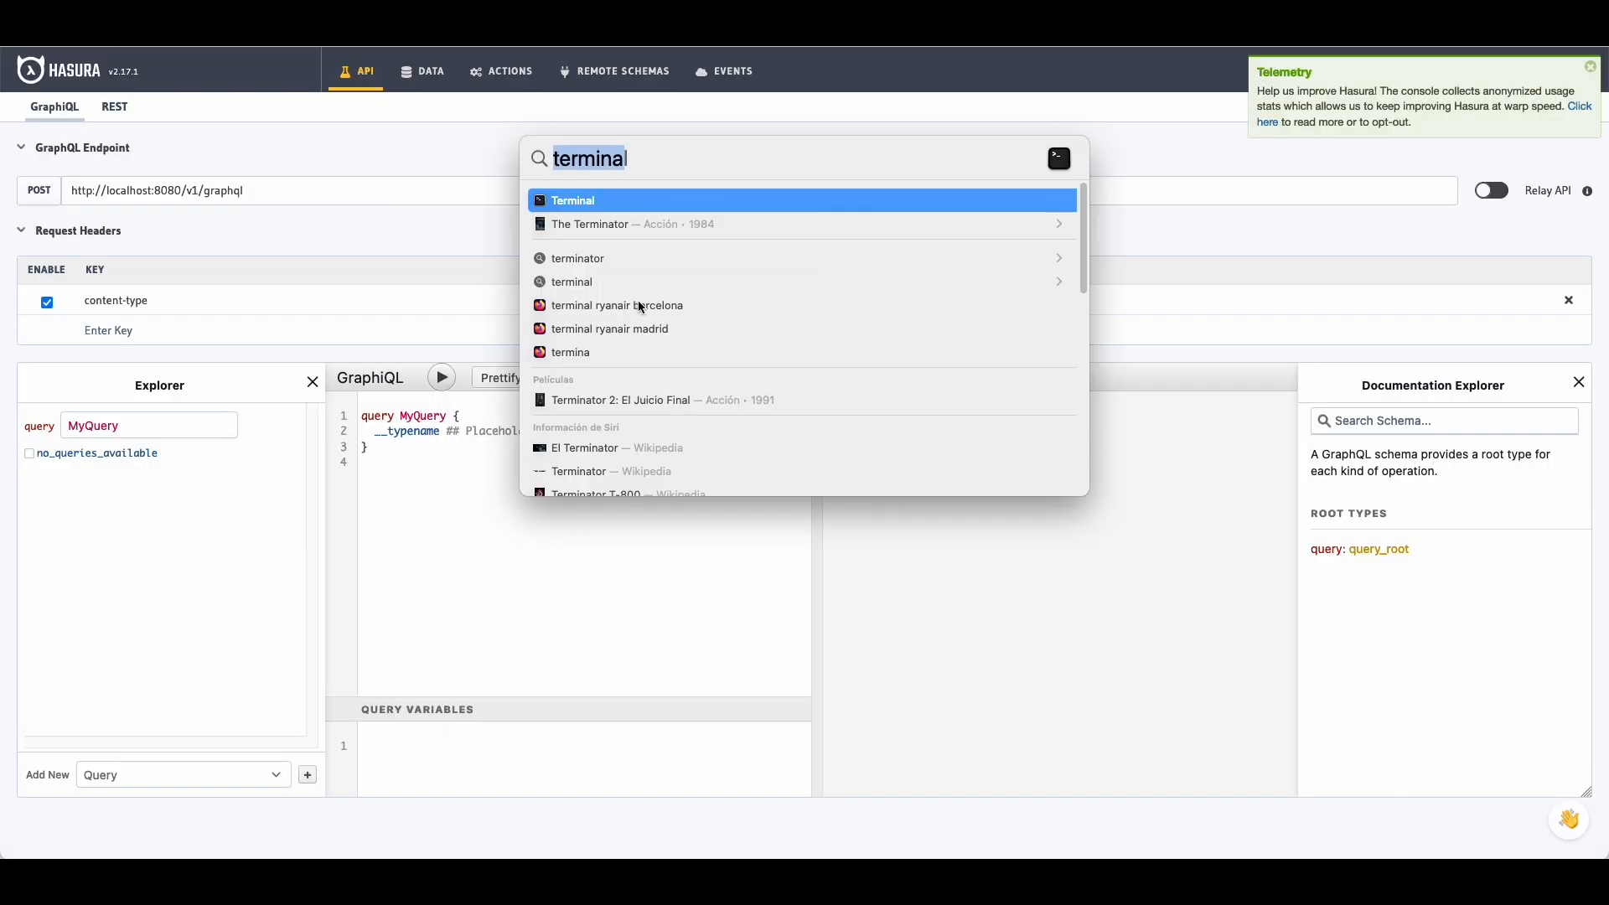
pyautogui.write('dbeaver')
pyautogui.press('Return')
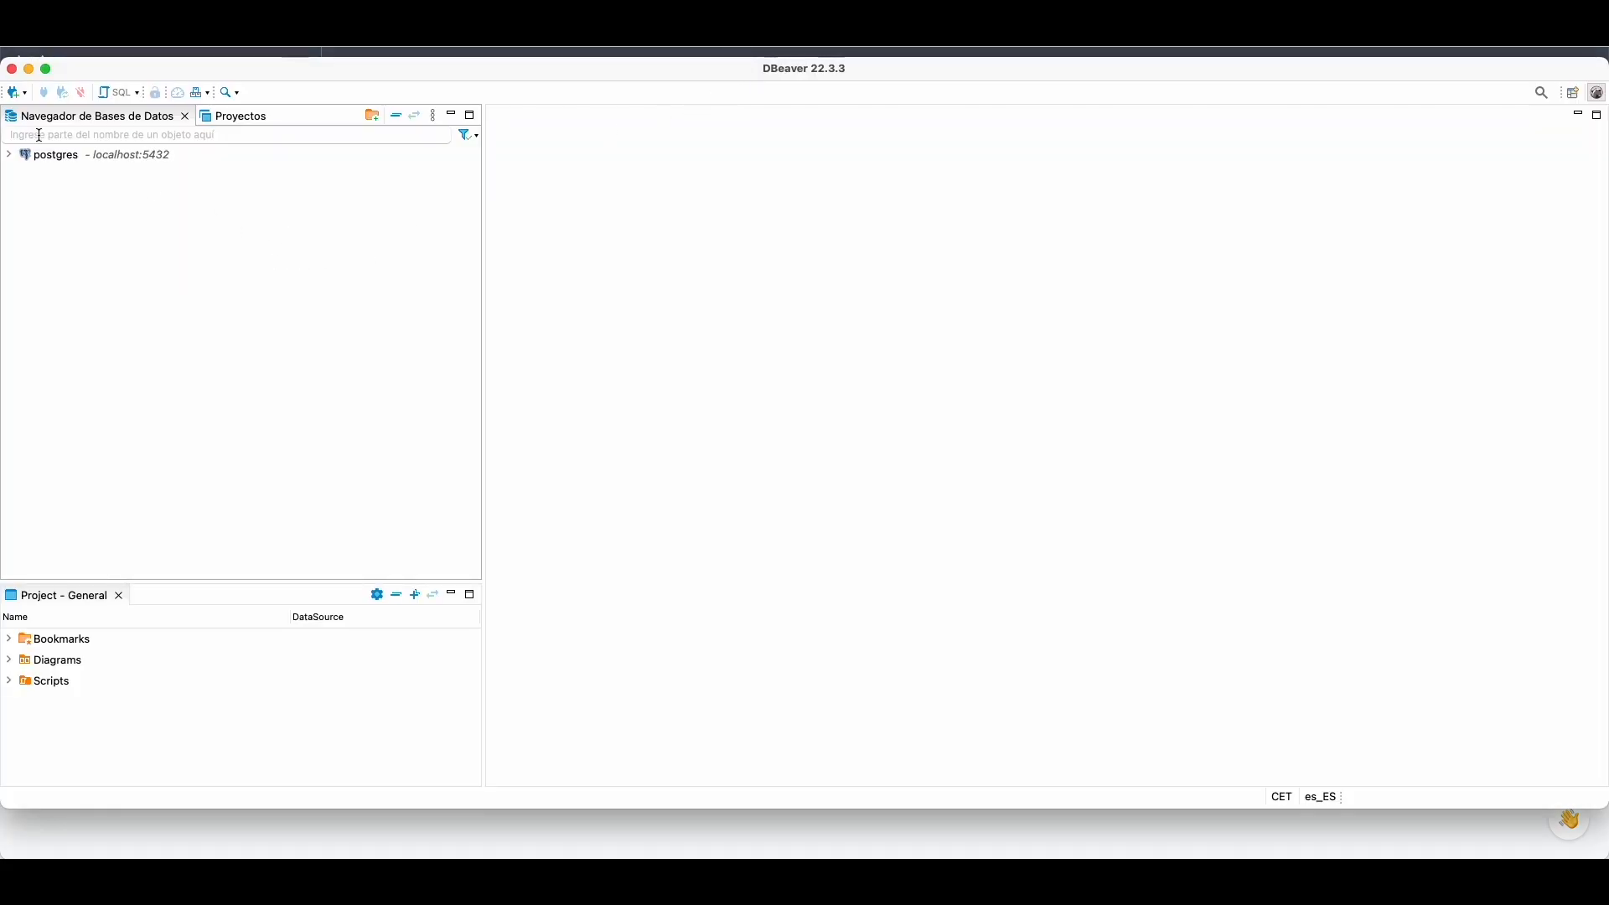
# Step: Start a new PostgreSQL connection in DBeaver, then bring Terminal back in front
pyautogui.rightClick(52, 158)
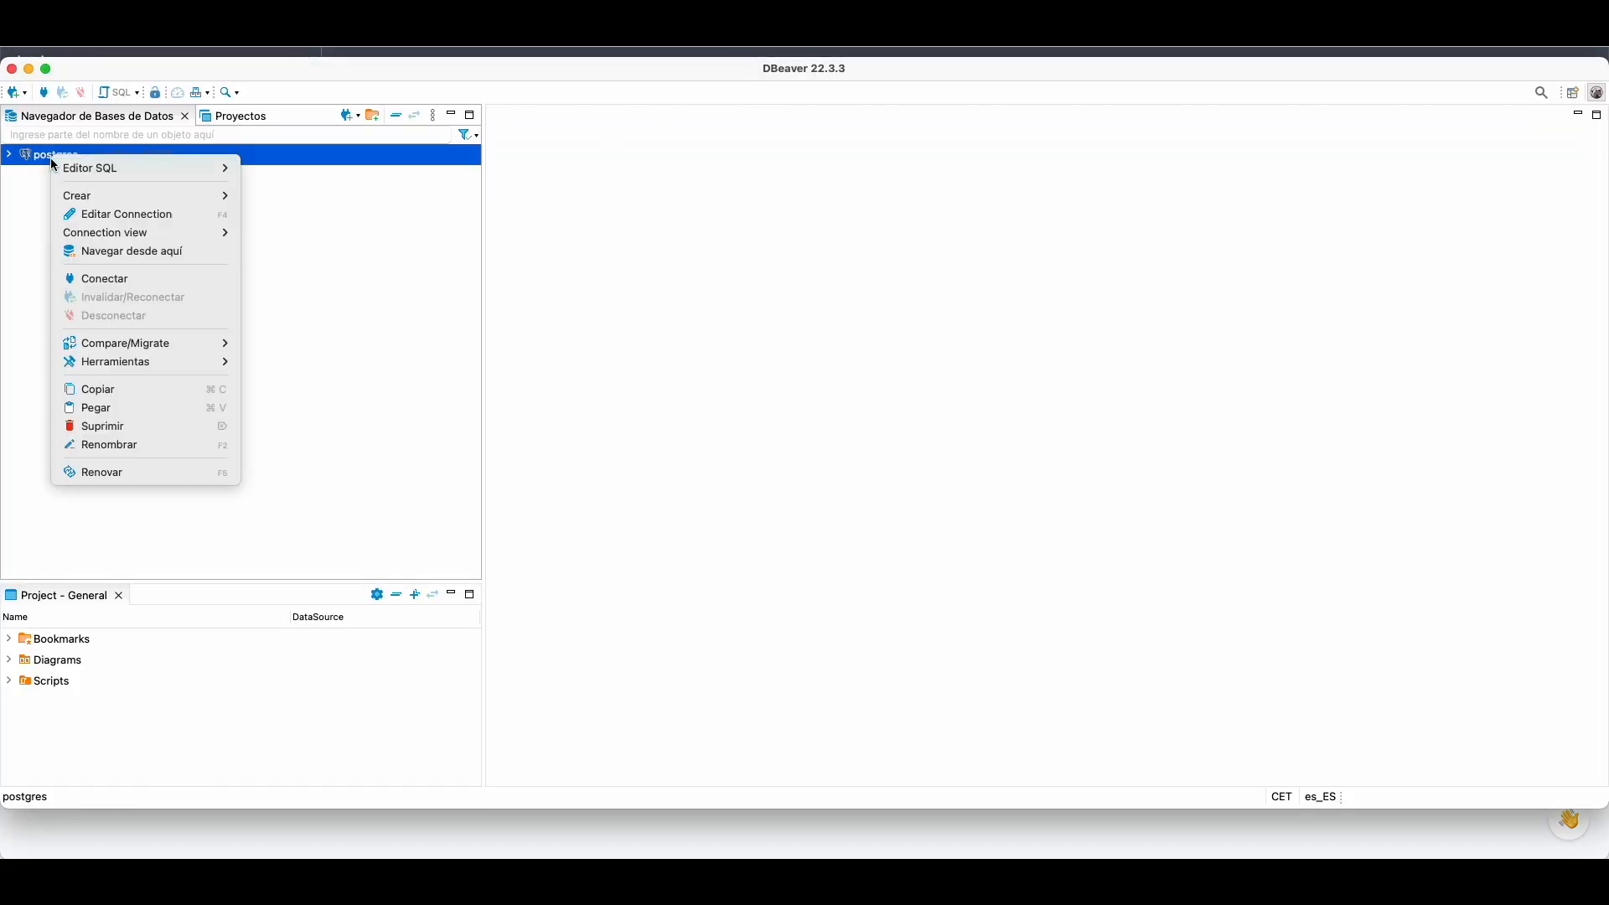
pyautogui.rightClick(27, 201)
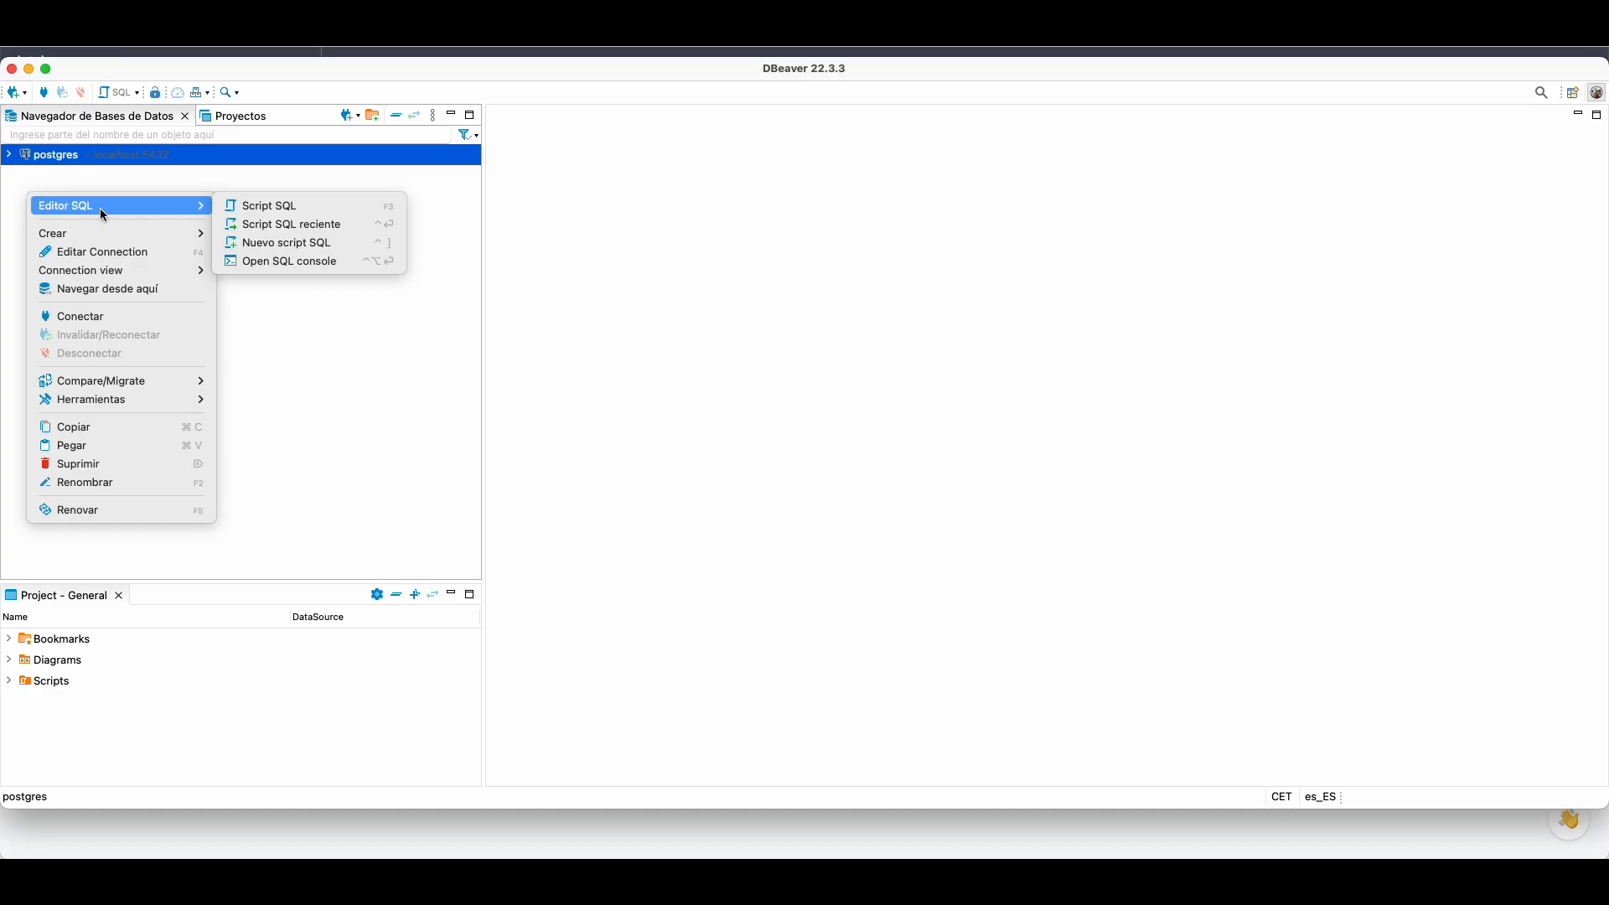
pyautogui.moveTo(102, 235)
pyautogui.click(282, 236)
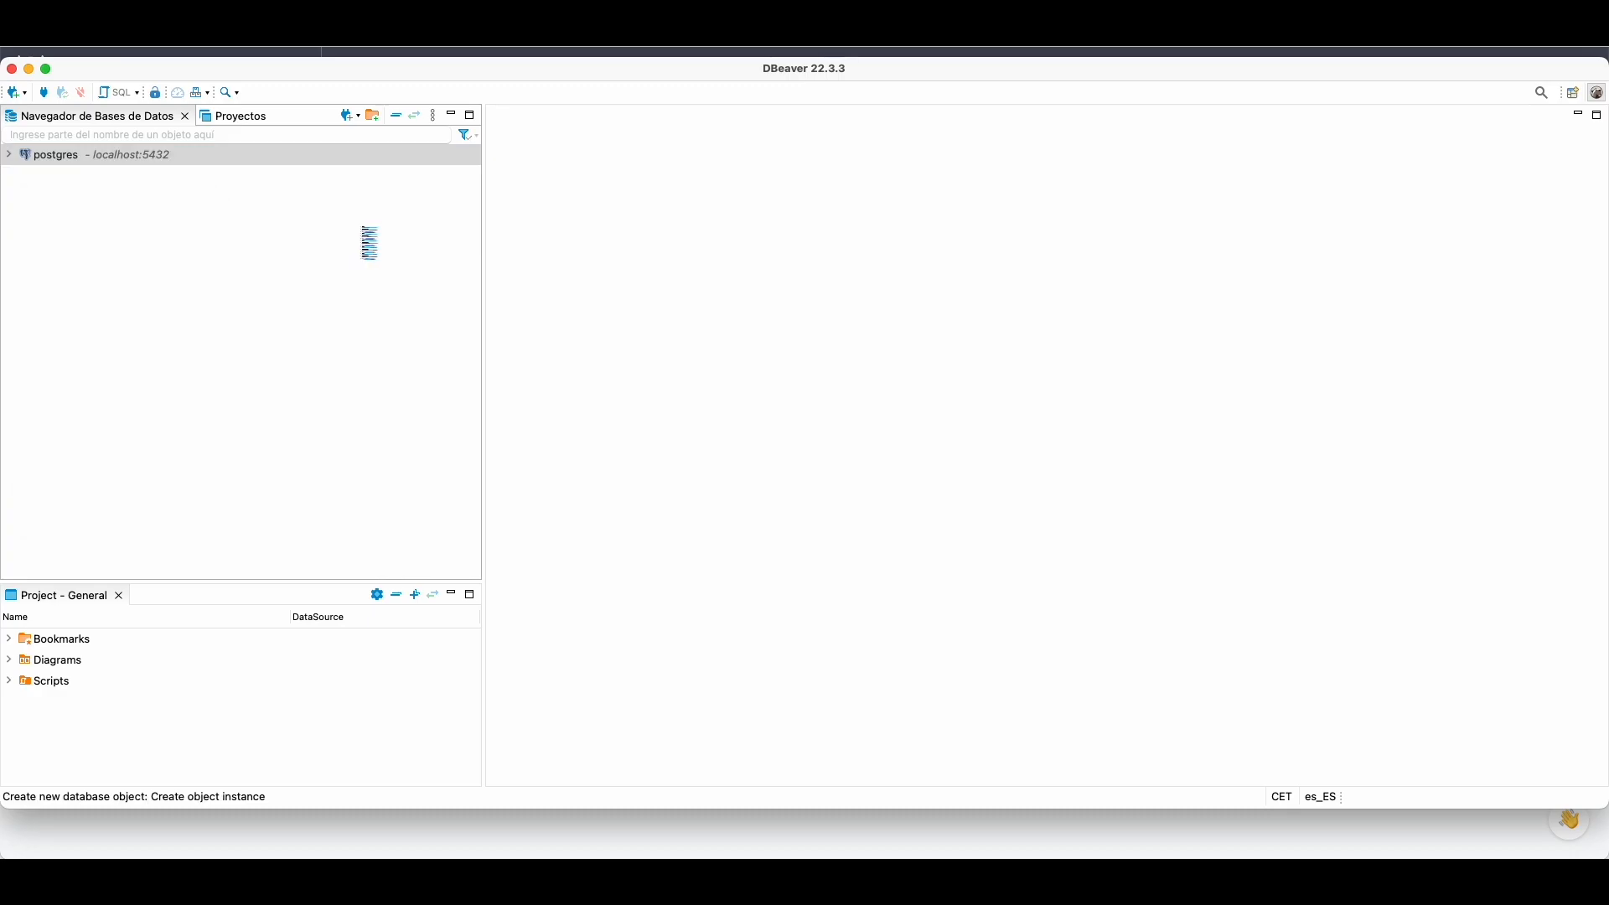
pyautogui.click(484, 227)
pyautogui.click(700, 599)
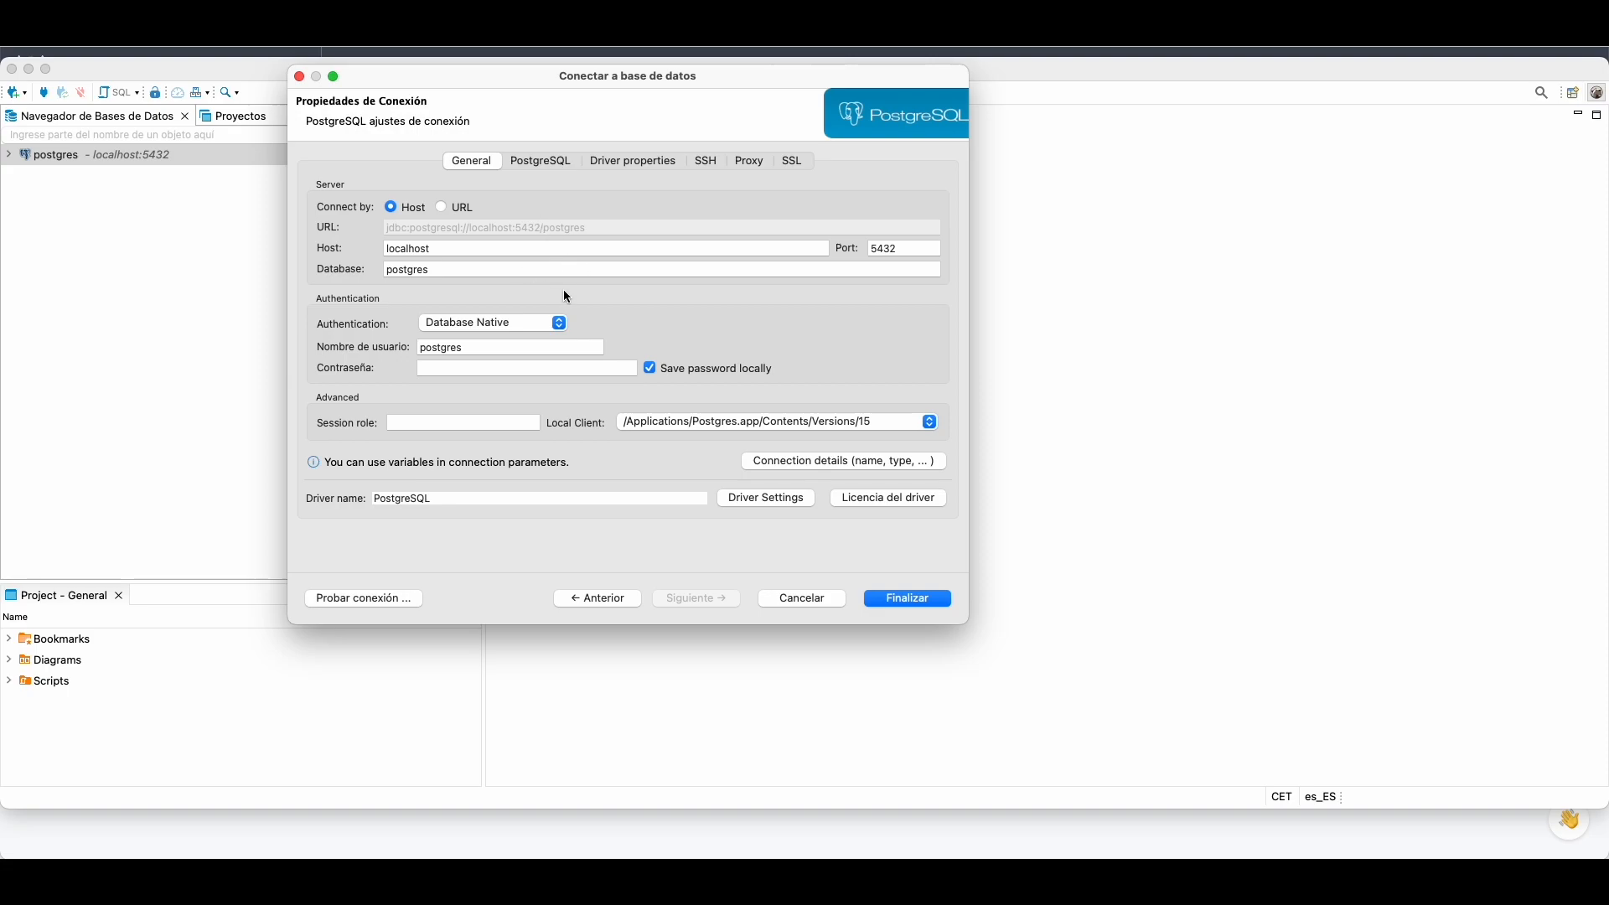
pyautogui.moveTo(630, 855)
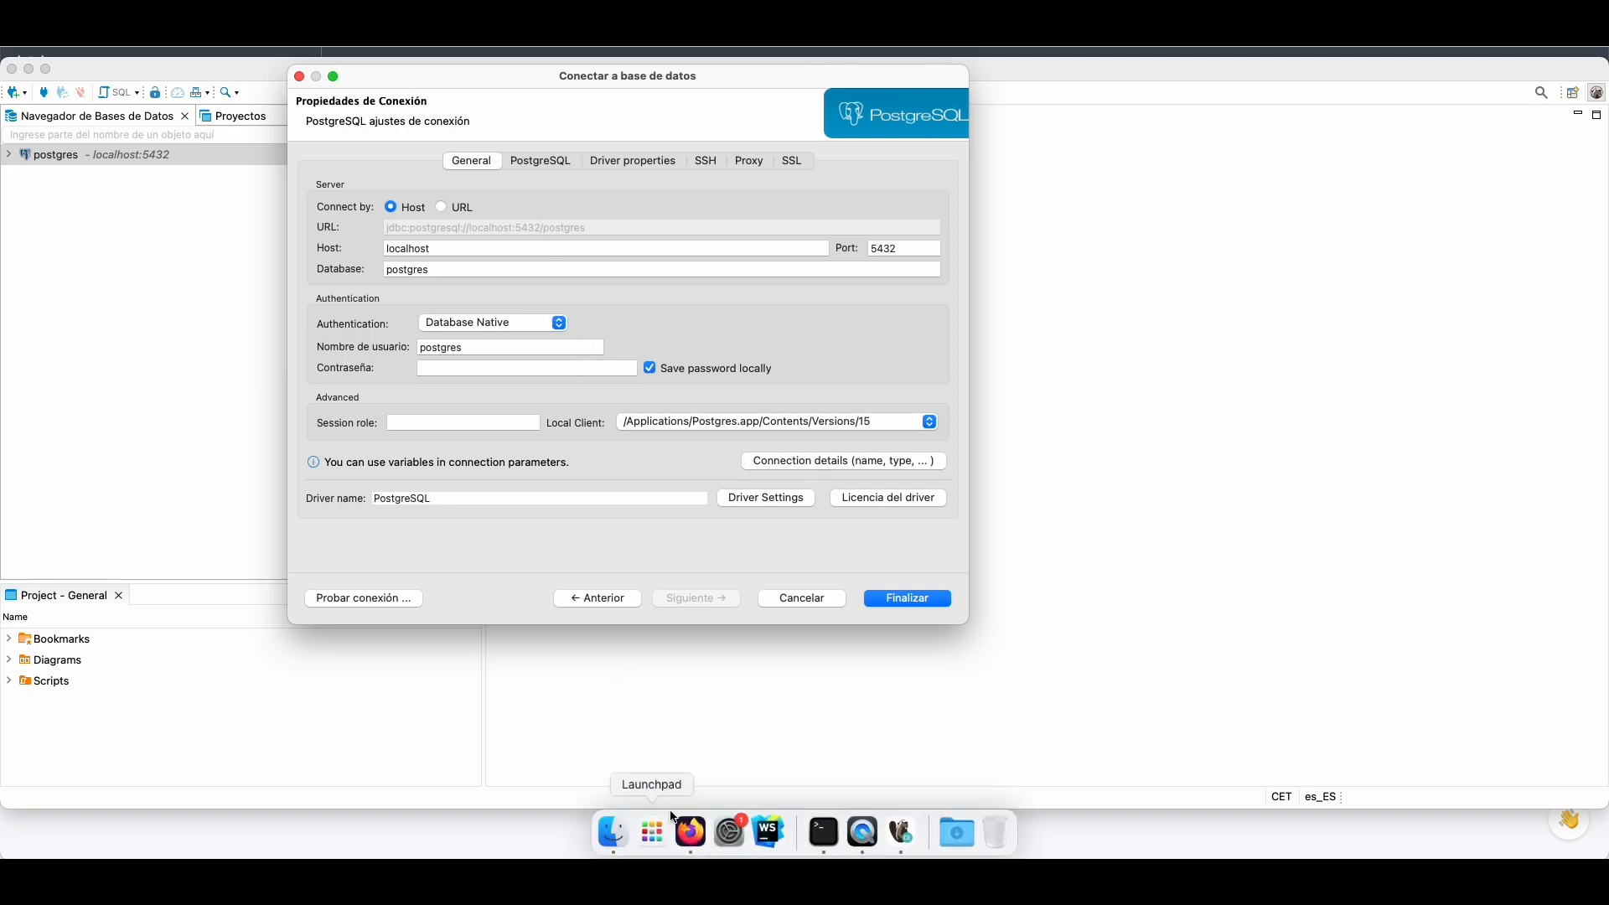
pyautogui.click(843, 836)
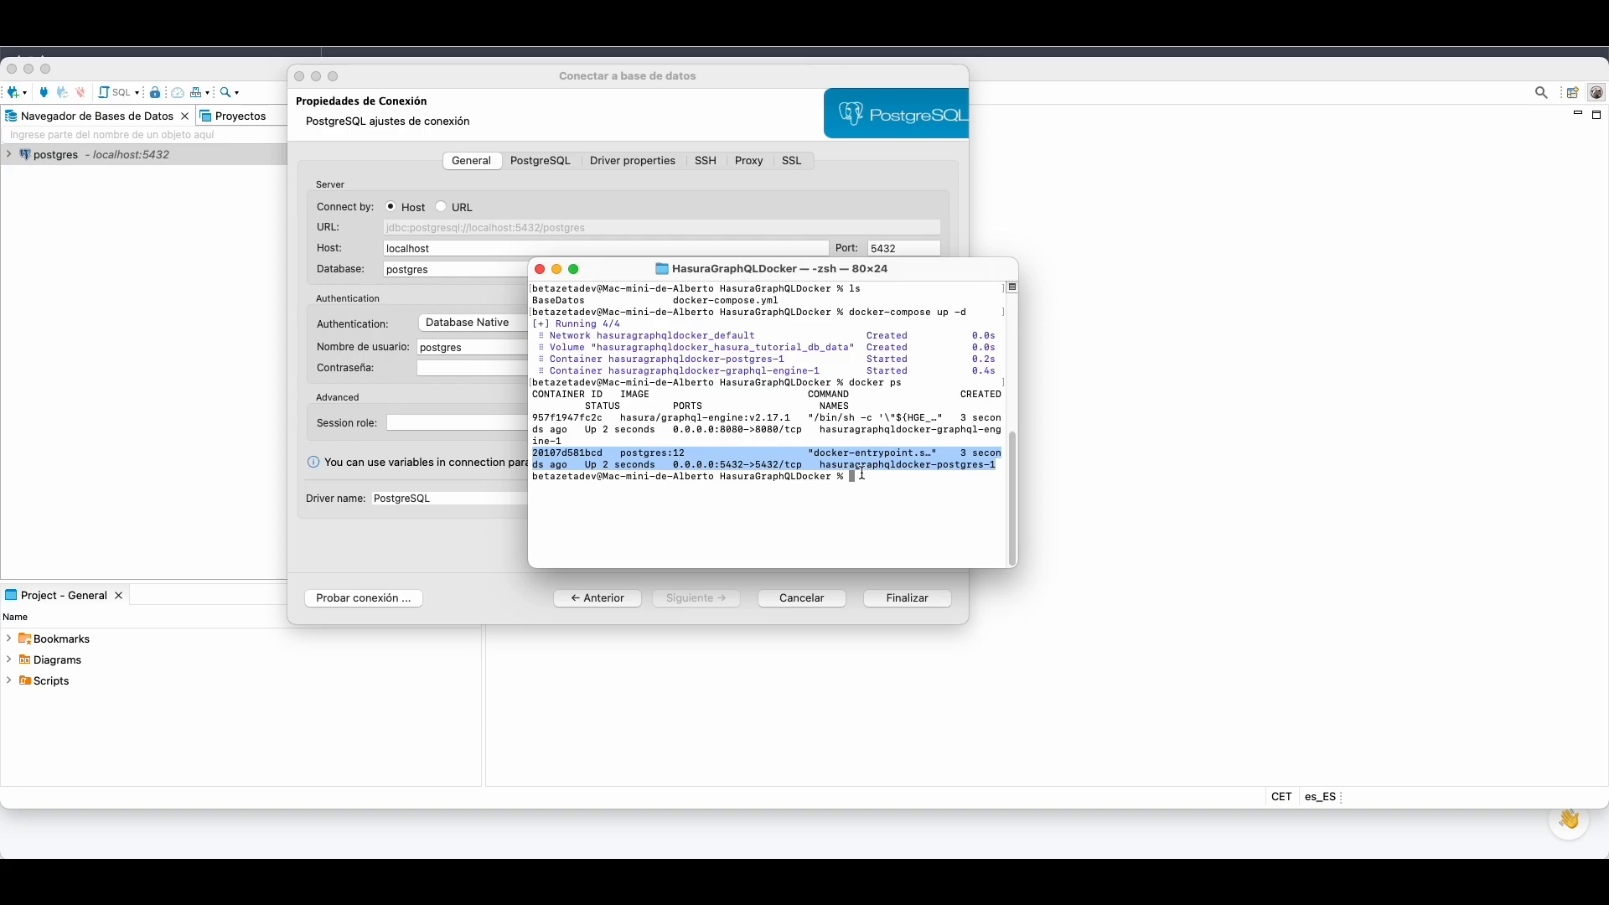
# Step: Print the contents of docker-compose.yml with cat
pyautogui.write('cat')
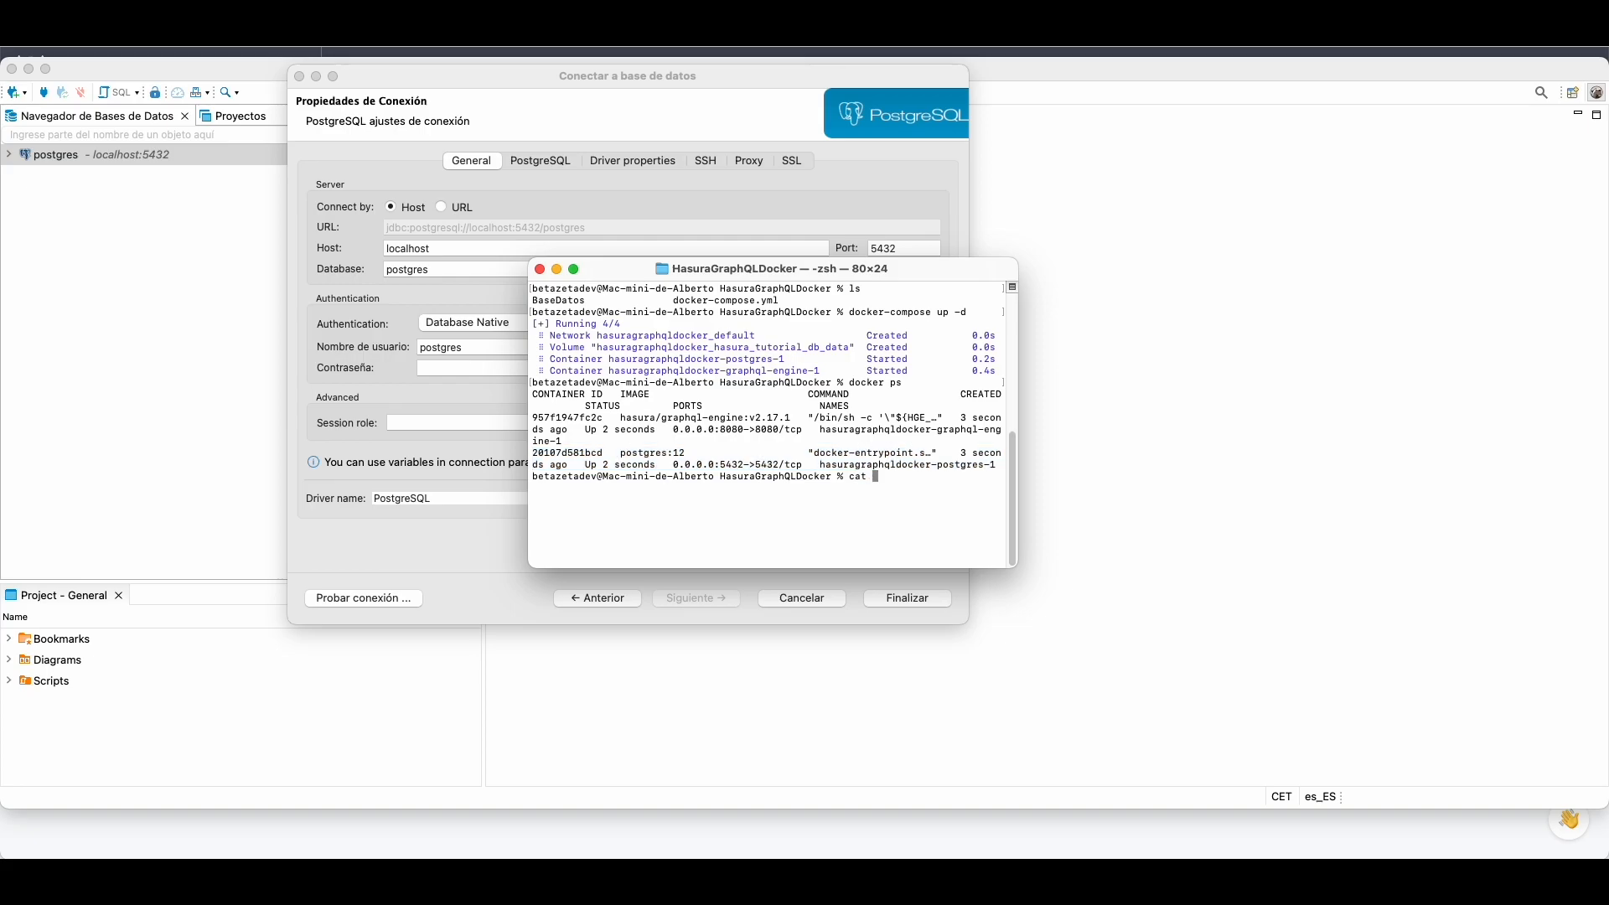
pyautogui.write(' dock')
pyautogui.press('Tab')
pyautogui.press('Return')
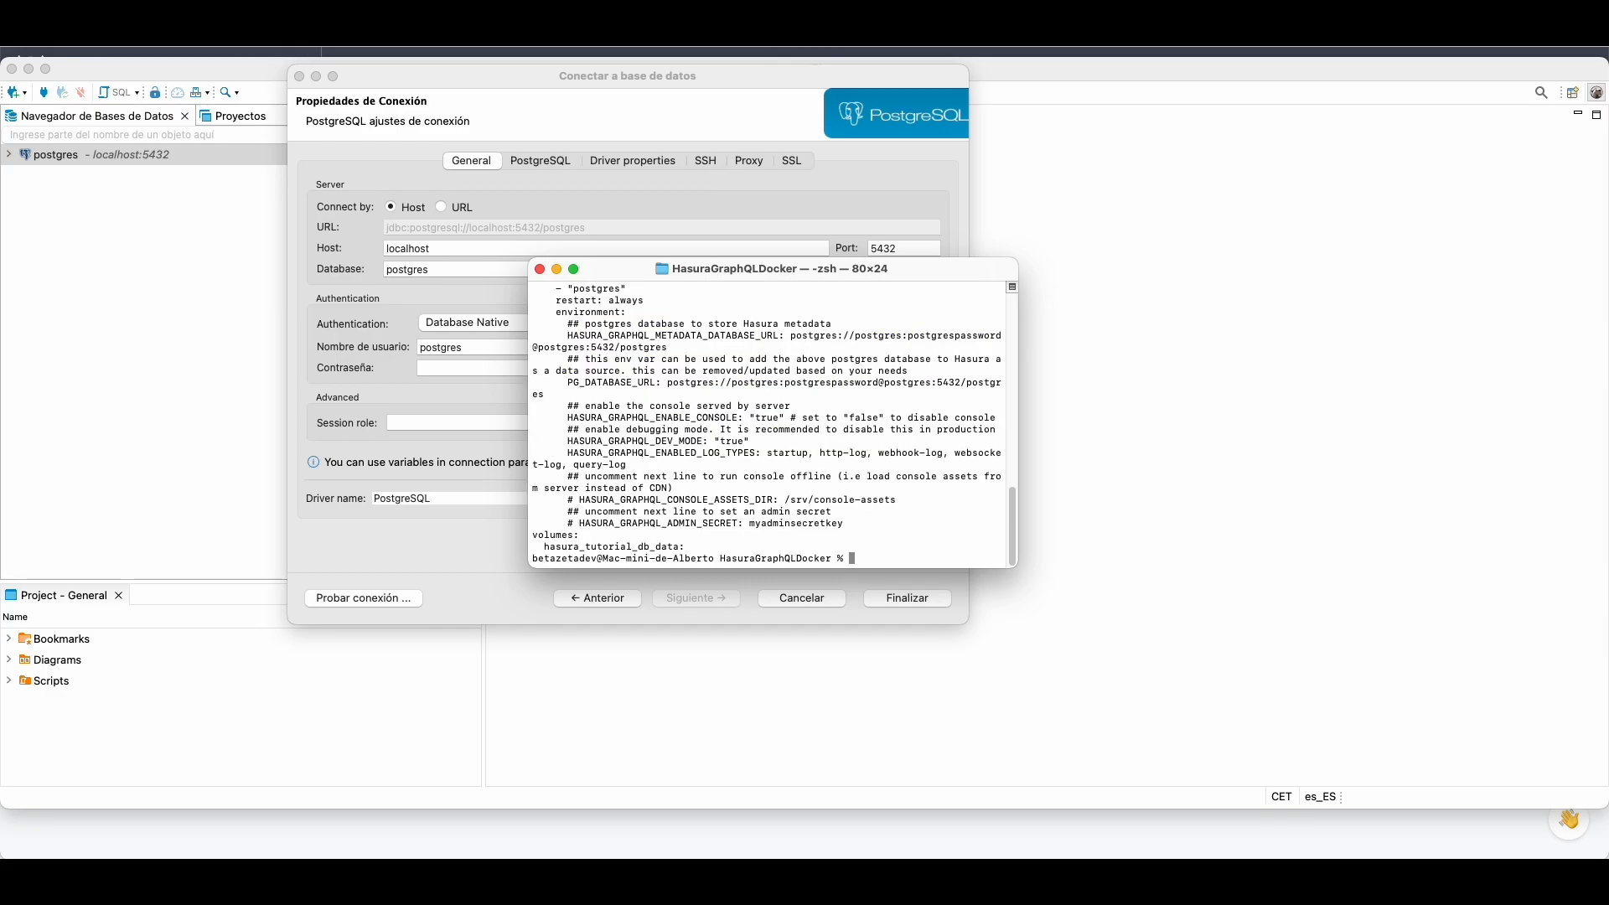
# Step: Copy the POSTGRES_PASSWORD value and paste it into DBeaver's Contraseña field
pyautogui.scroll(5, 766, 484)
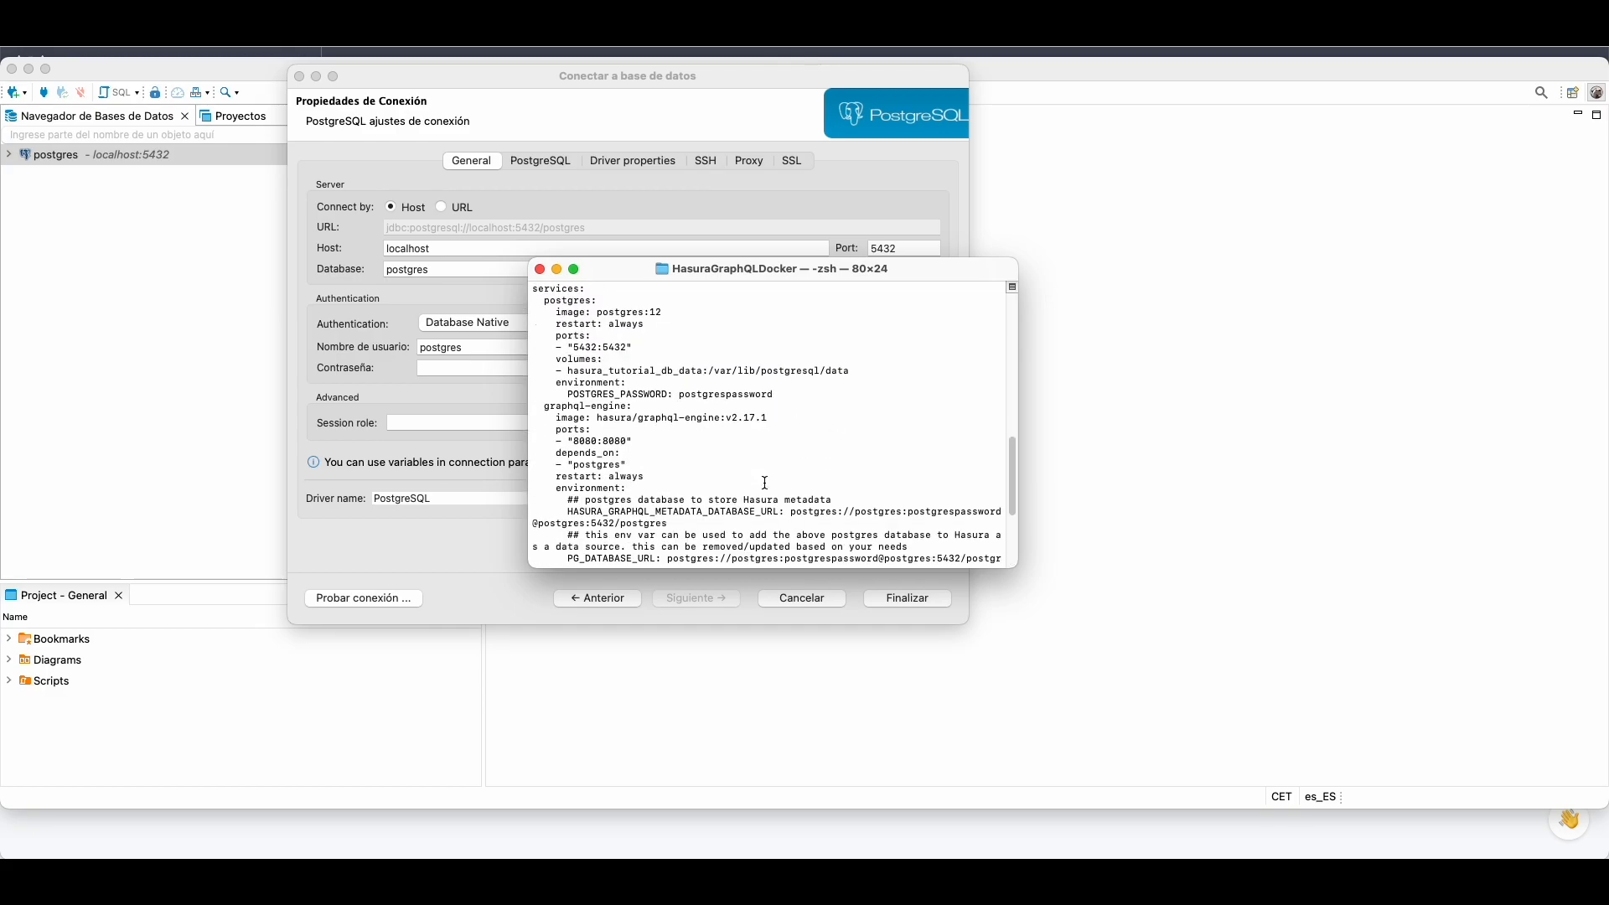
pyautogui.moveTo(712, 409); pyautogui.dragTo(722, 399)
pyautogui.doubleClick(722, 395)
pyautogui.rightClick(722, 395)
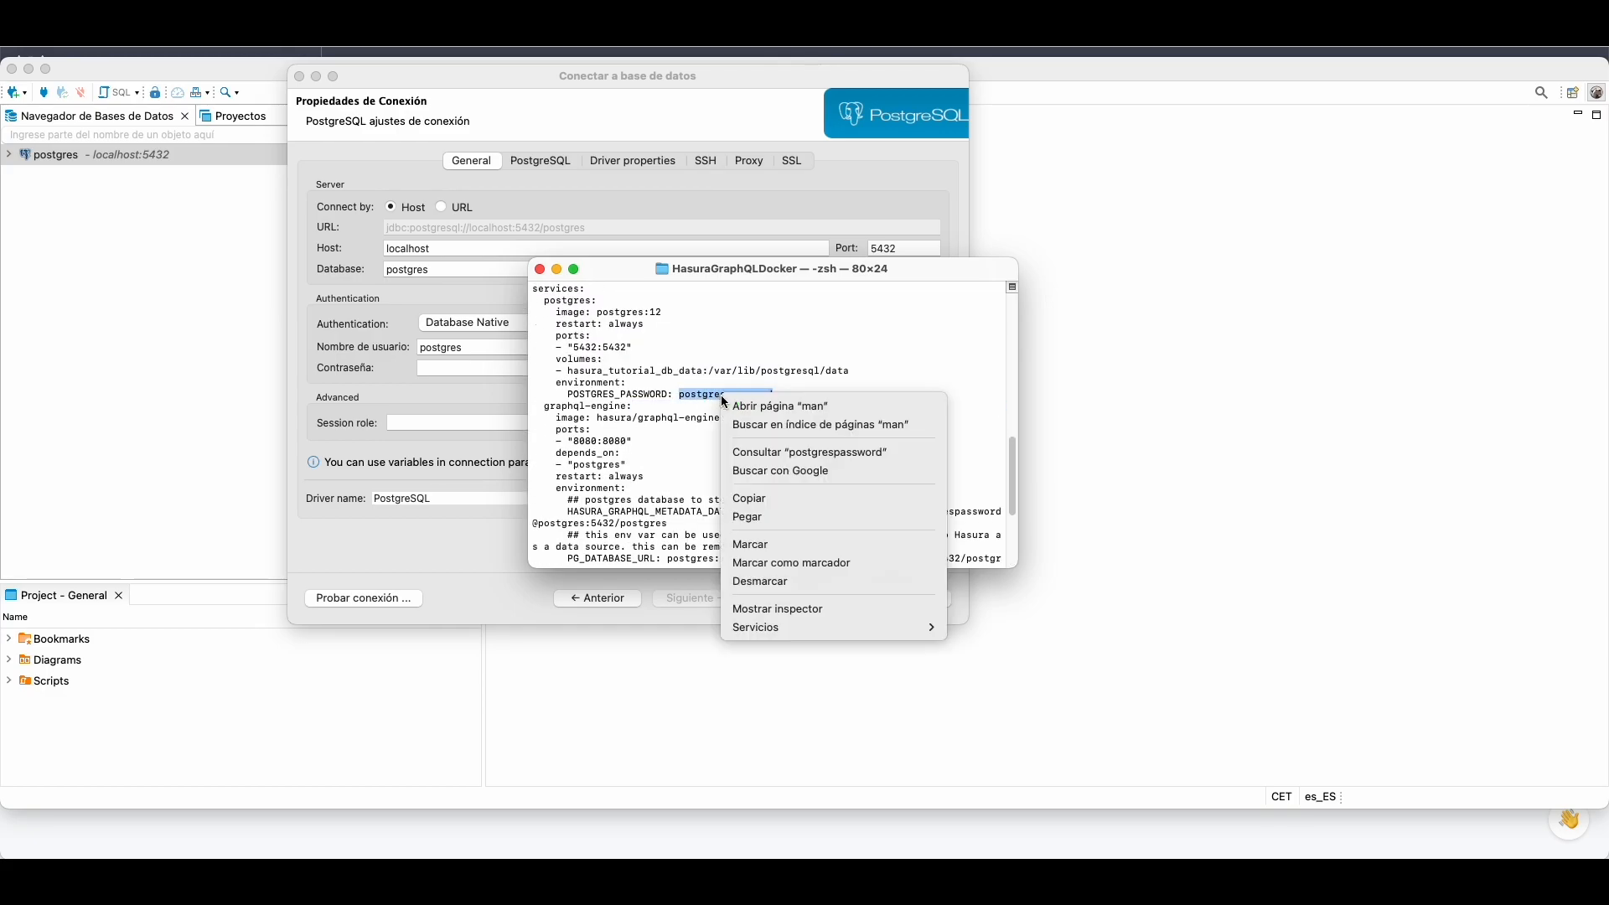
pyautogui.click(775, 503)
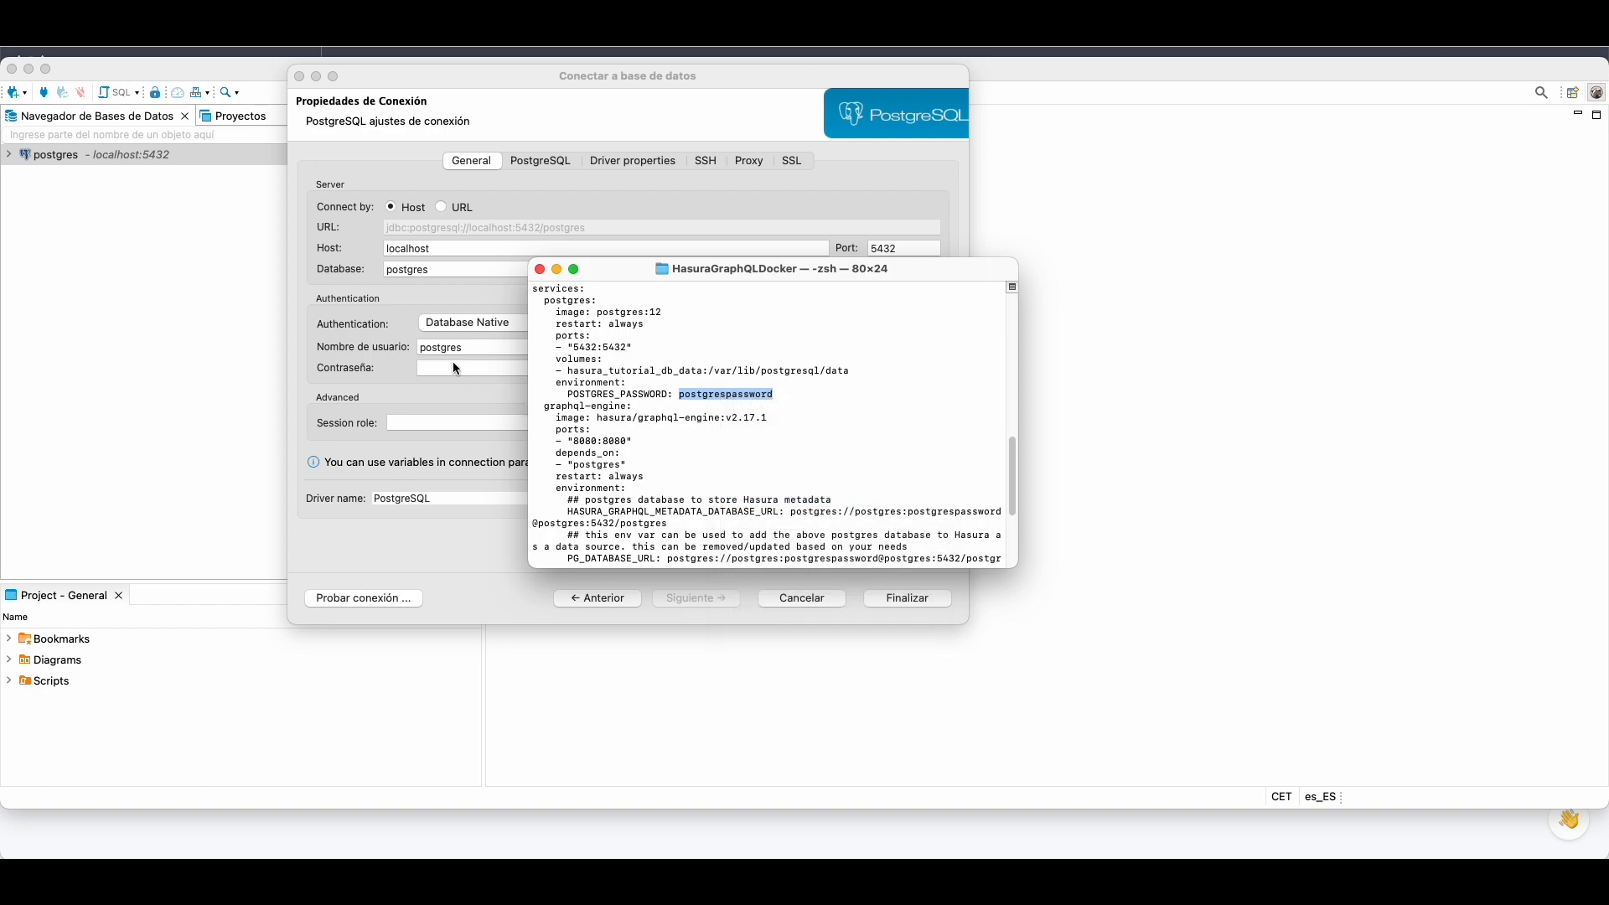
pyautogui.click(454, 367)
pyautogui.rightClick(452, 363)
# Step: Test and save the postgres 2 connection to localhost:5432, database postgres
pyautogui.click(508, 403)
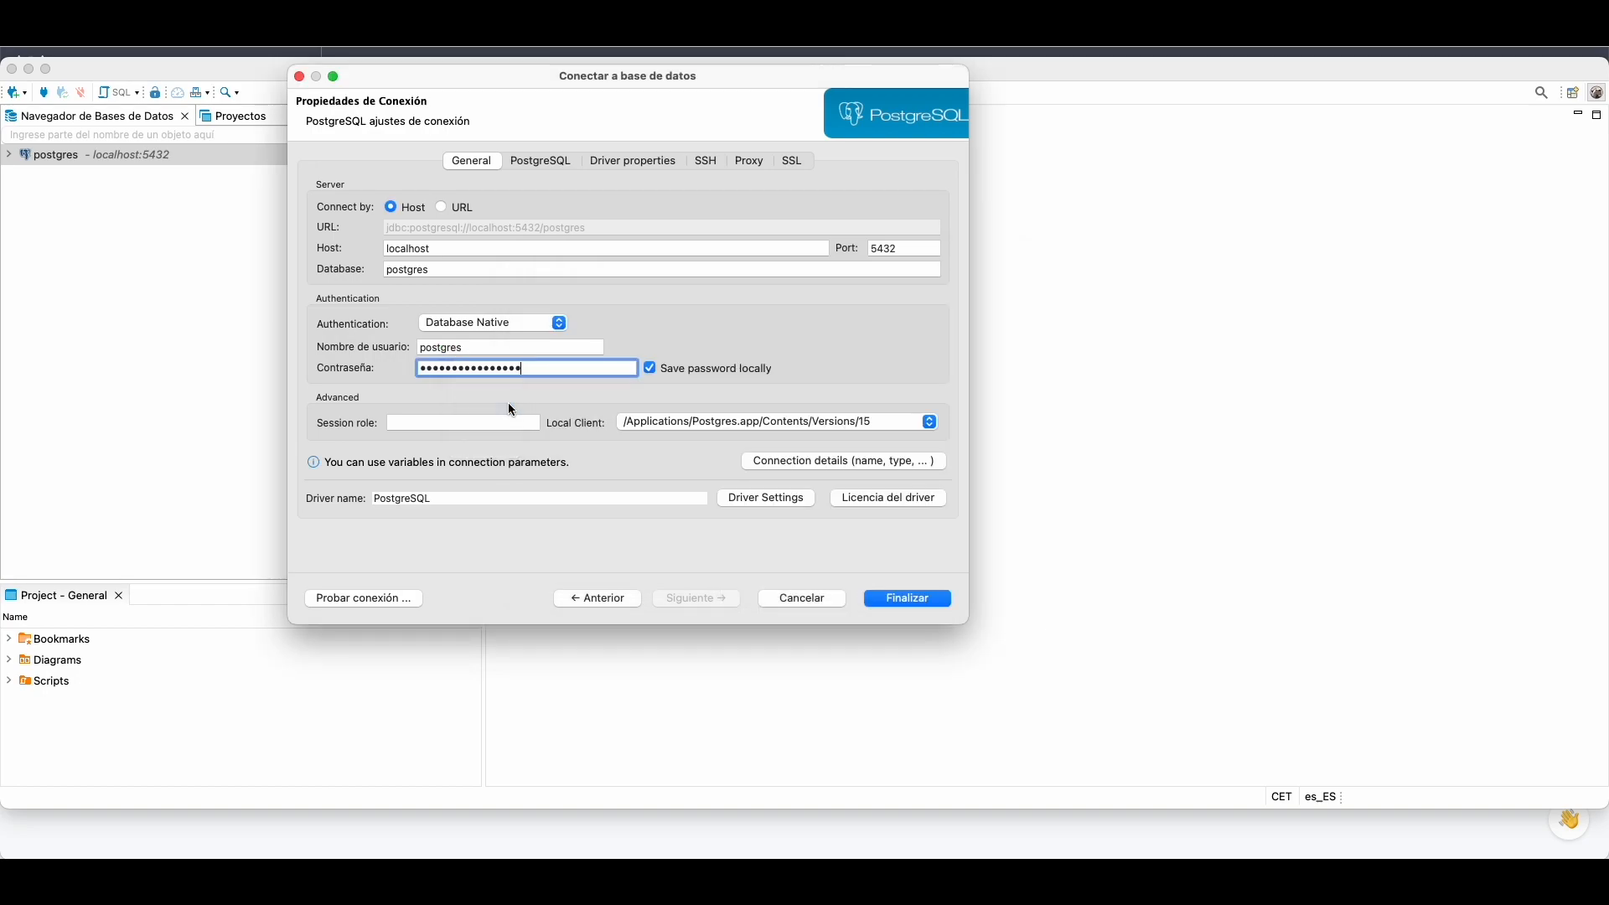
pyautogui.click(464, 246)
pyautogui.click(616, 267)
pyautogui.click(881, 249)
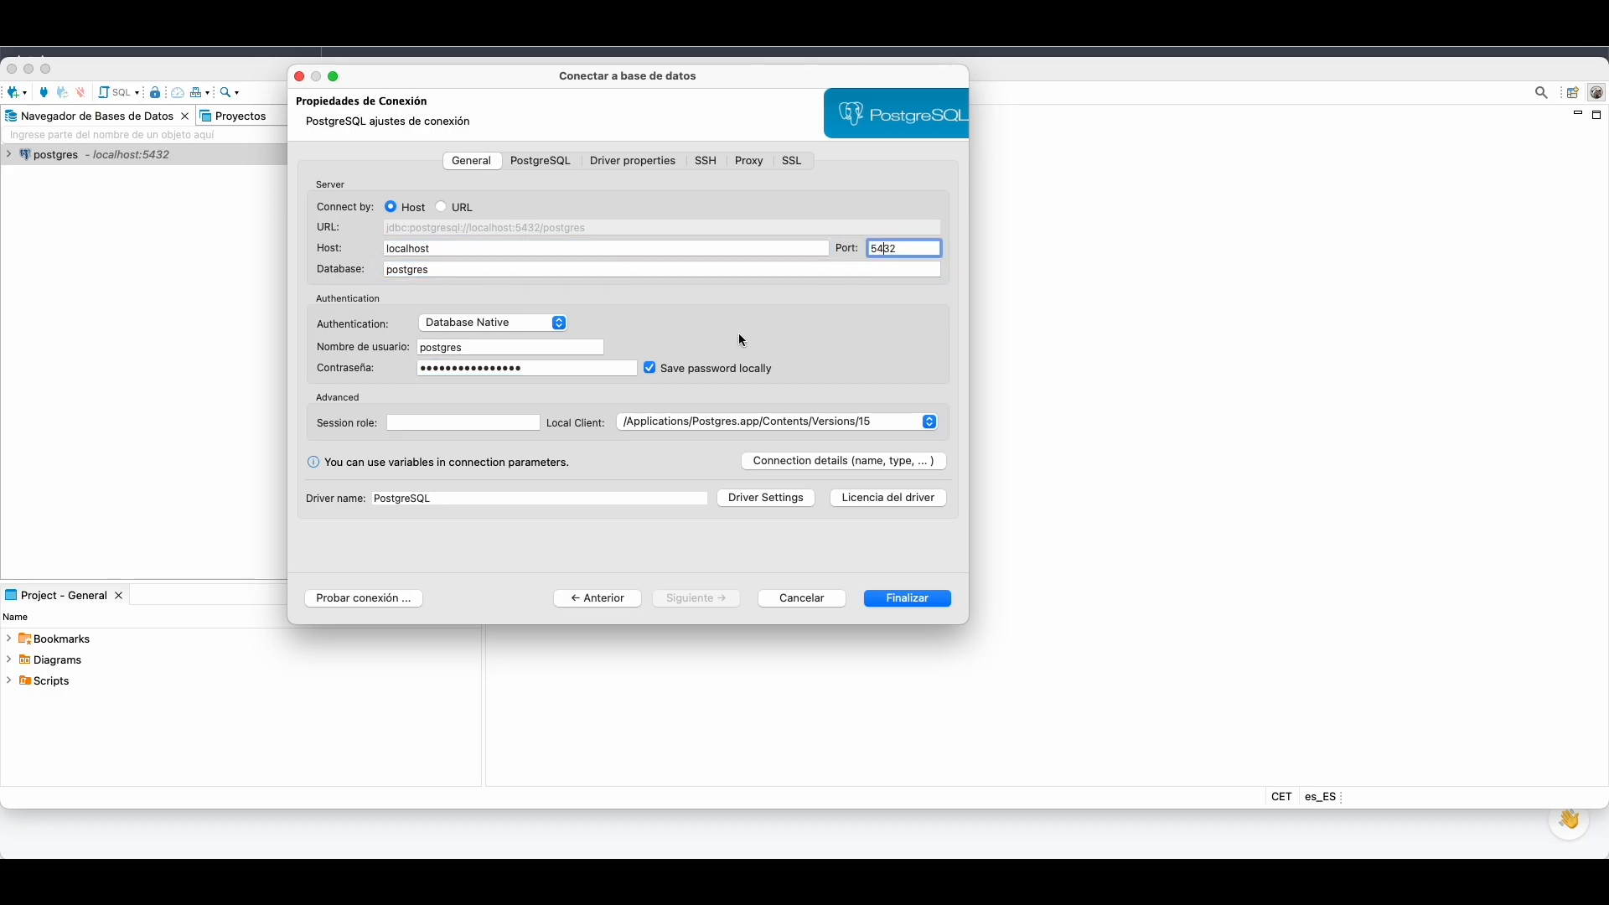
pyautogui.click(382, 599)
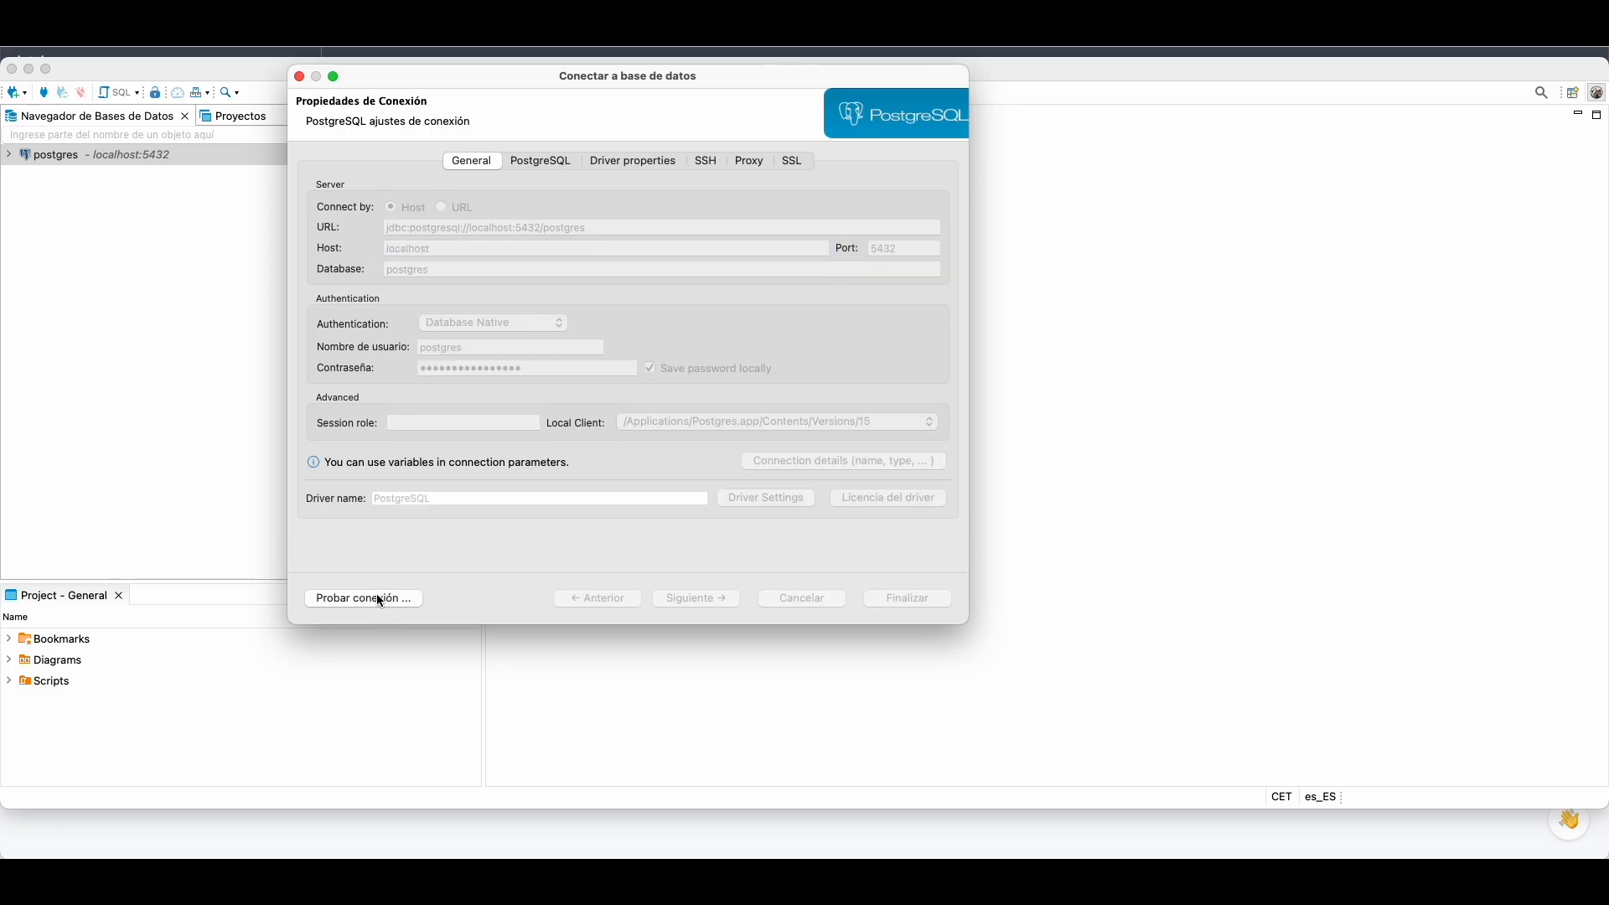
pyautogui.click(513, 257)
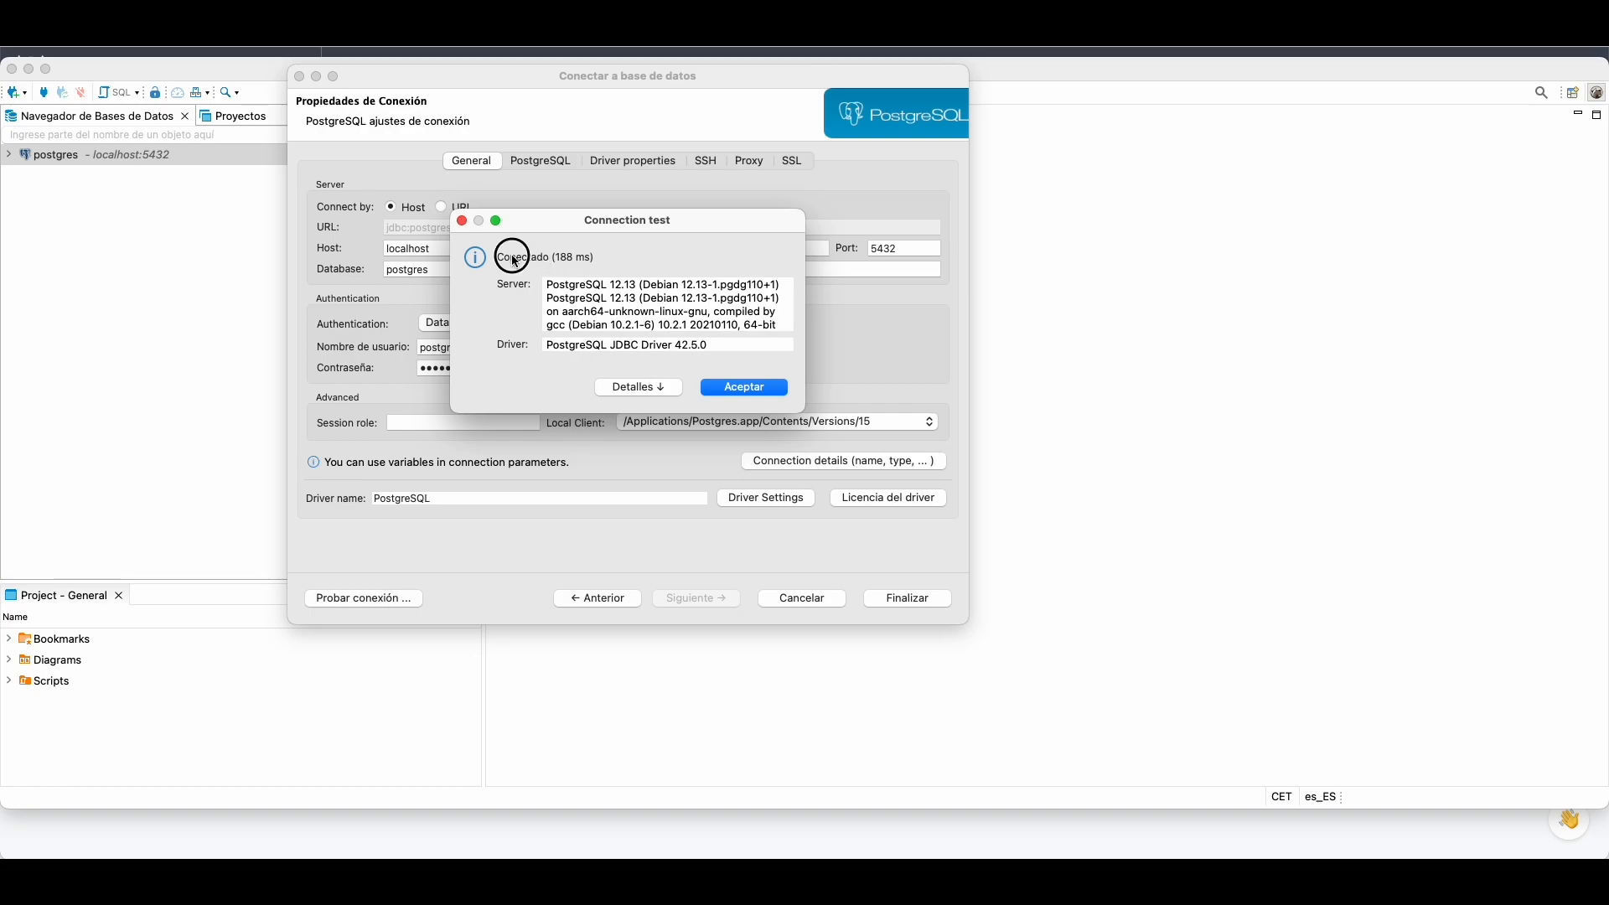
pyautogui.click(726, 390)
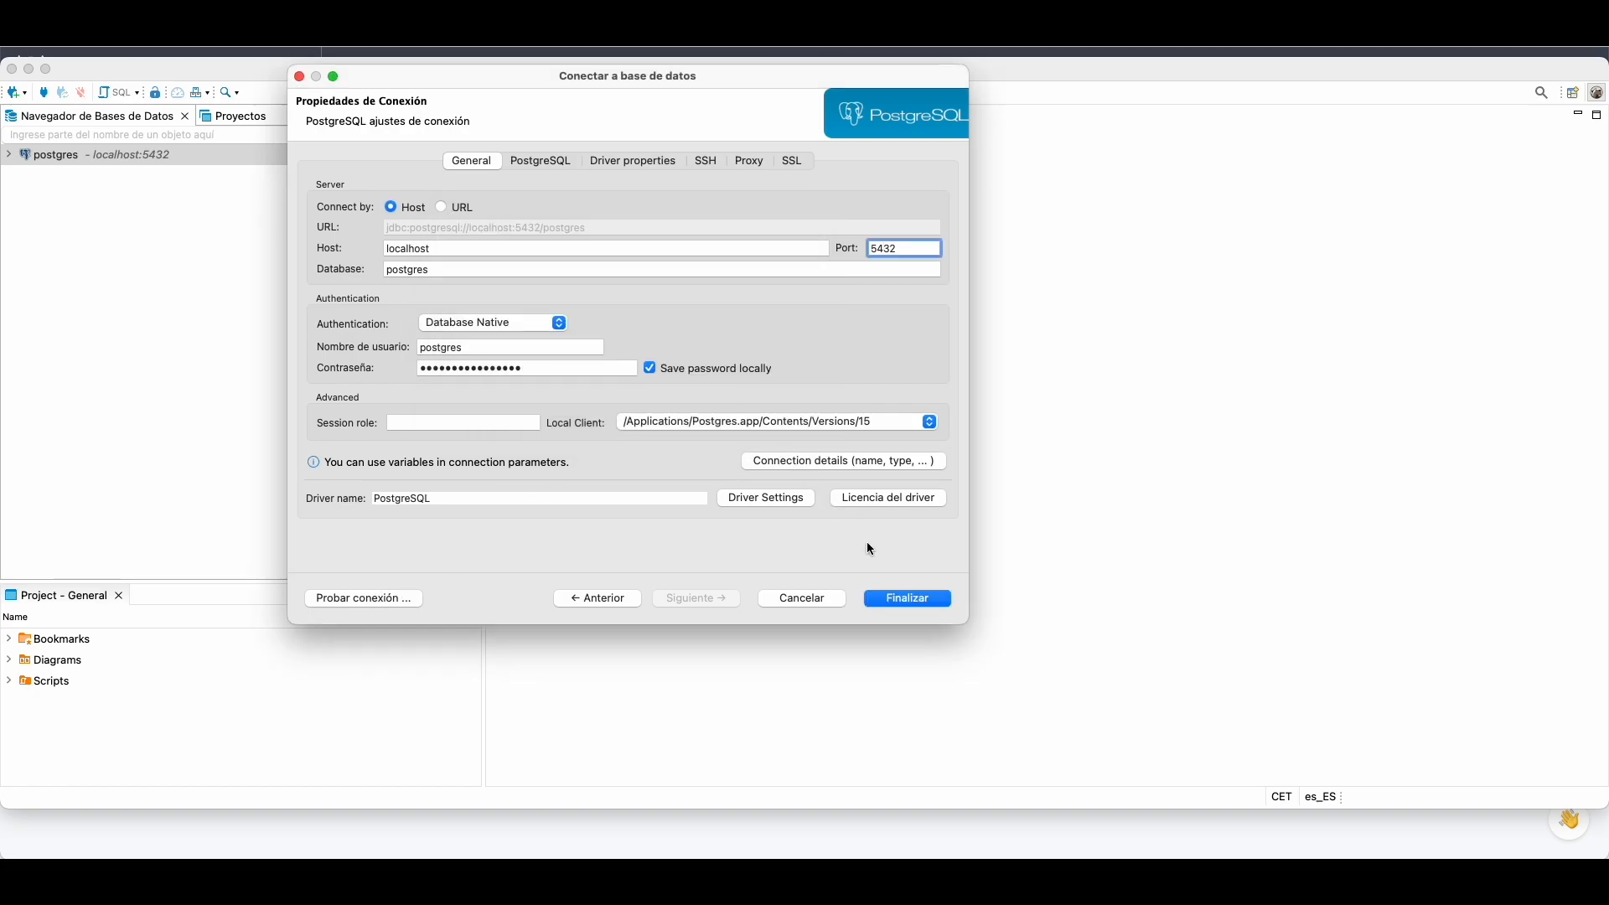
pyautogui.click(909, 598)
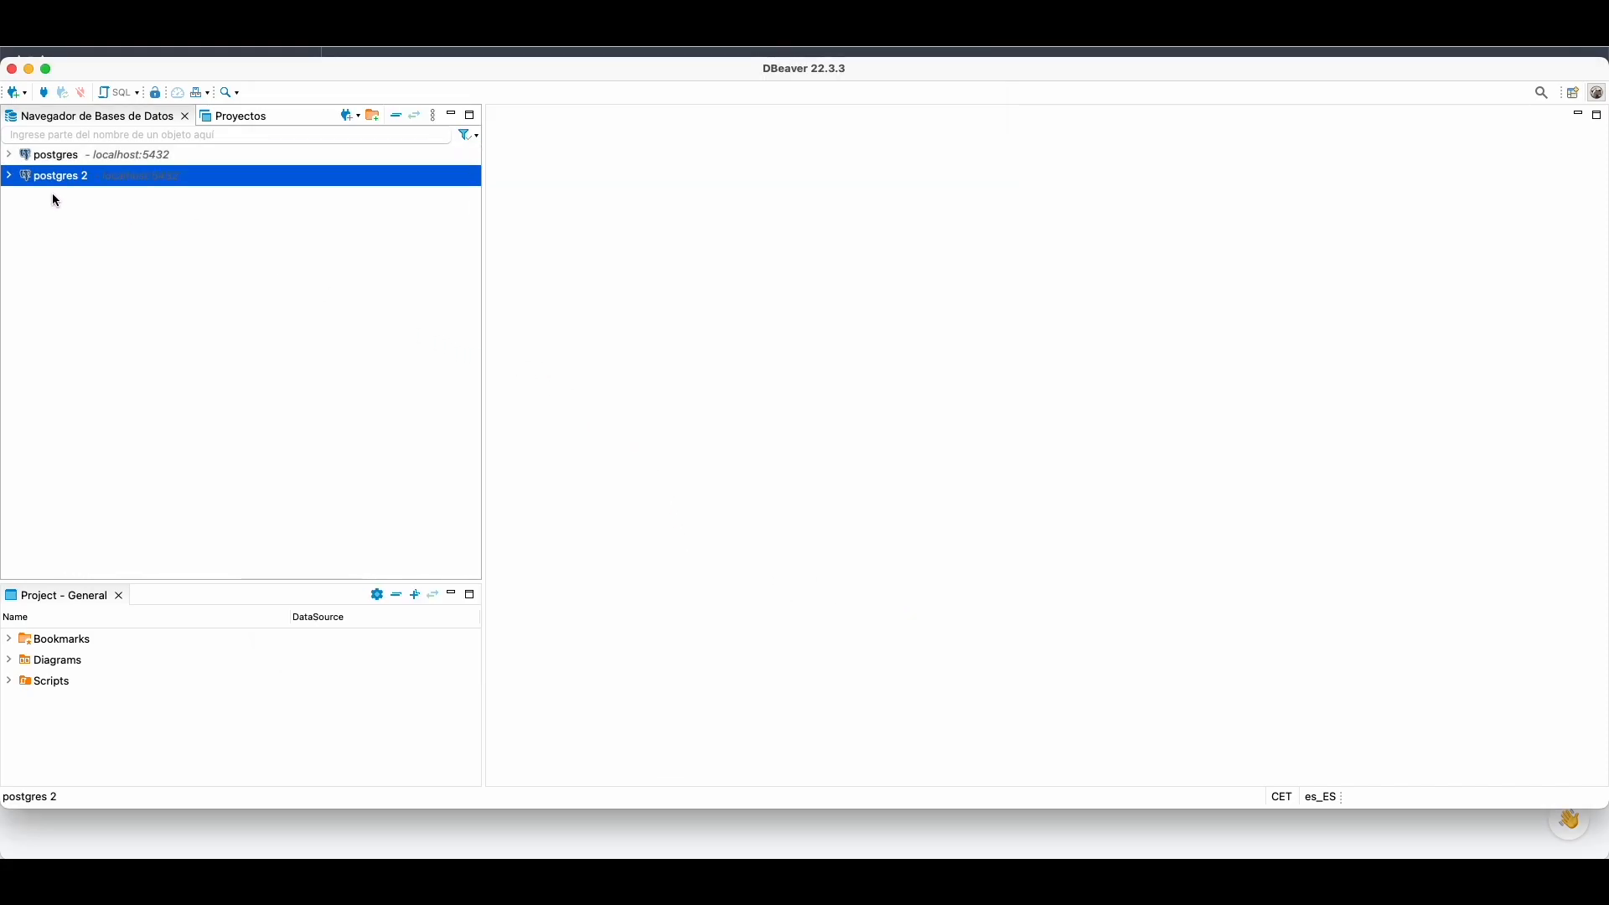
# Step: Expand postgres 2 > Bases de Datos > postgres > Esquemas > public in the navigator
pyautogui.click(15, 179)
pyautogui.click(21, 196)
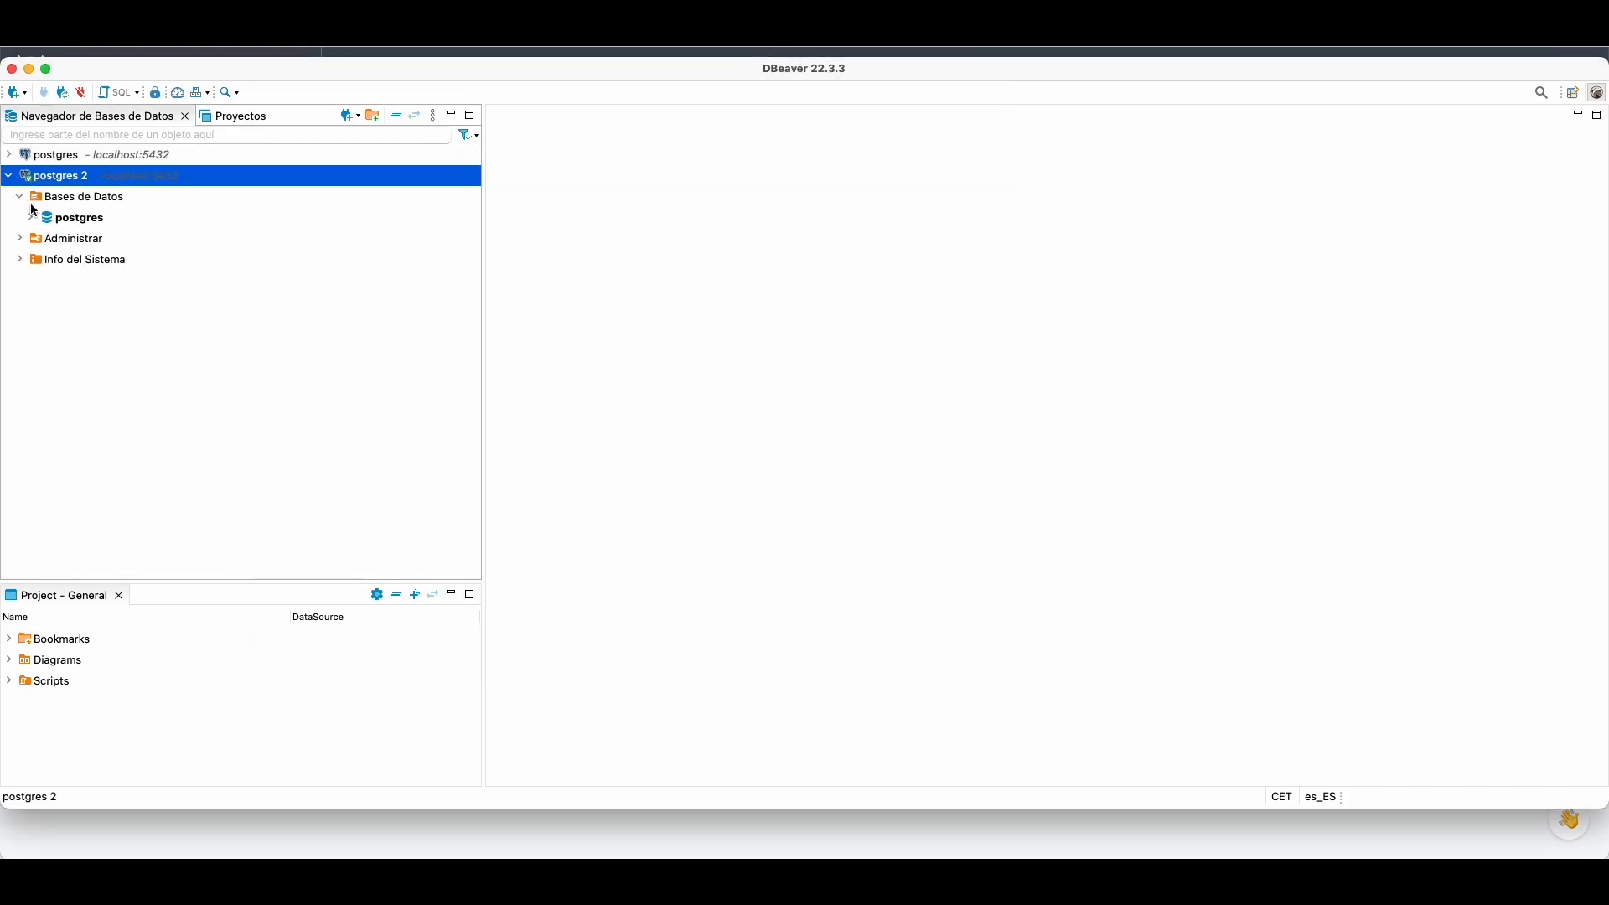
pyautogui.click(32, 218)
pyautogui.click(41, 240)
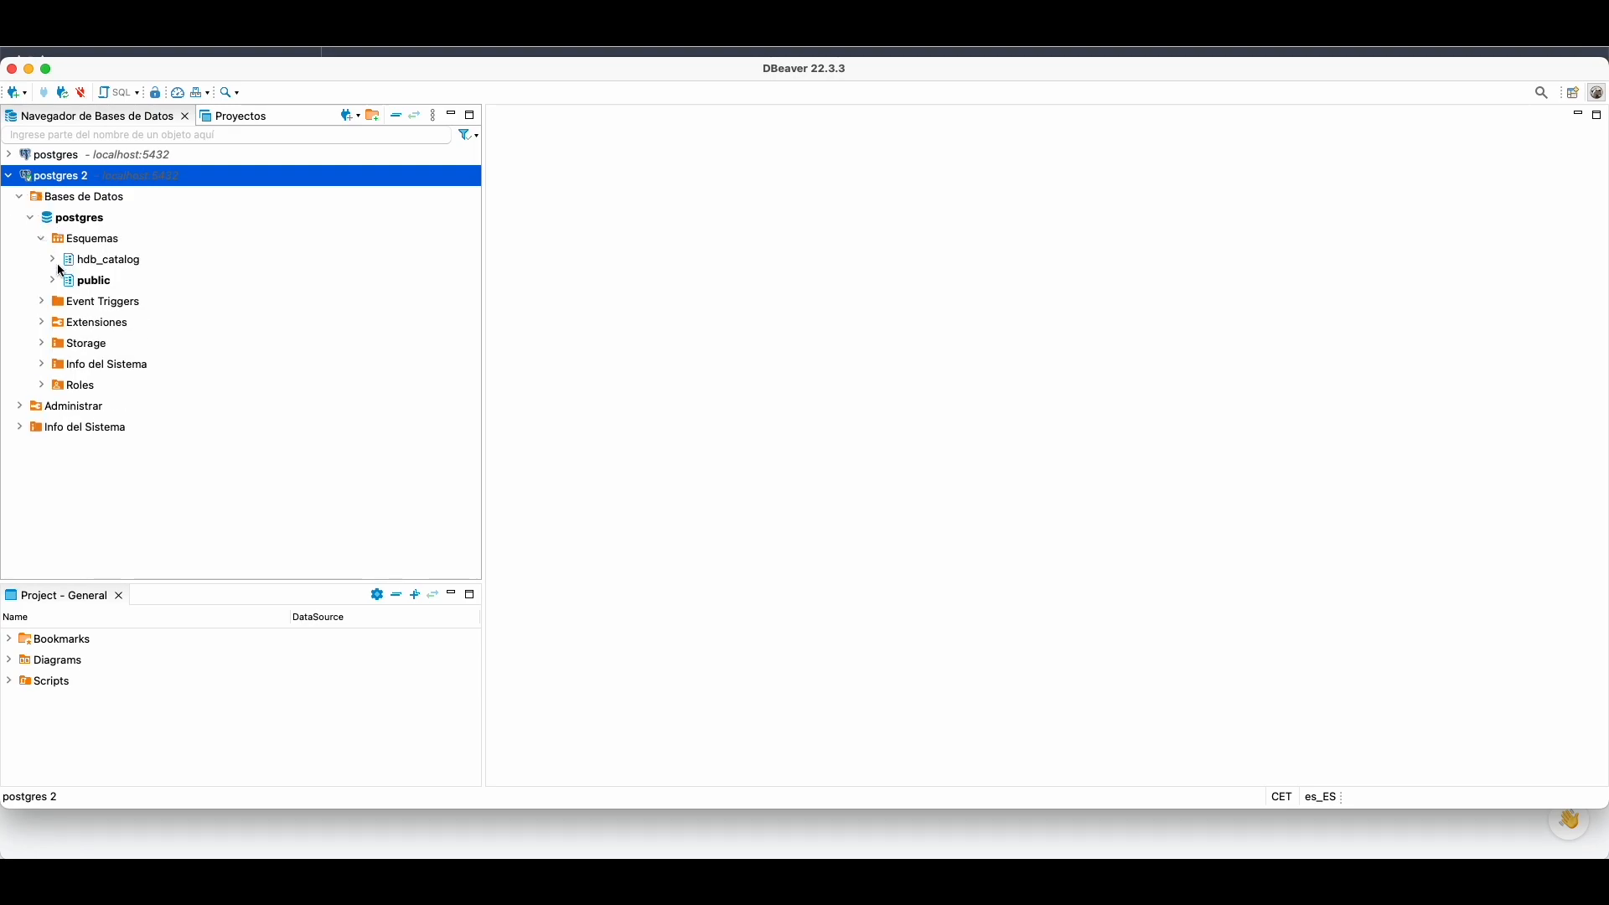
pyautogui.click(52, 281)
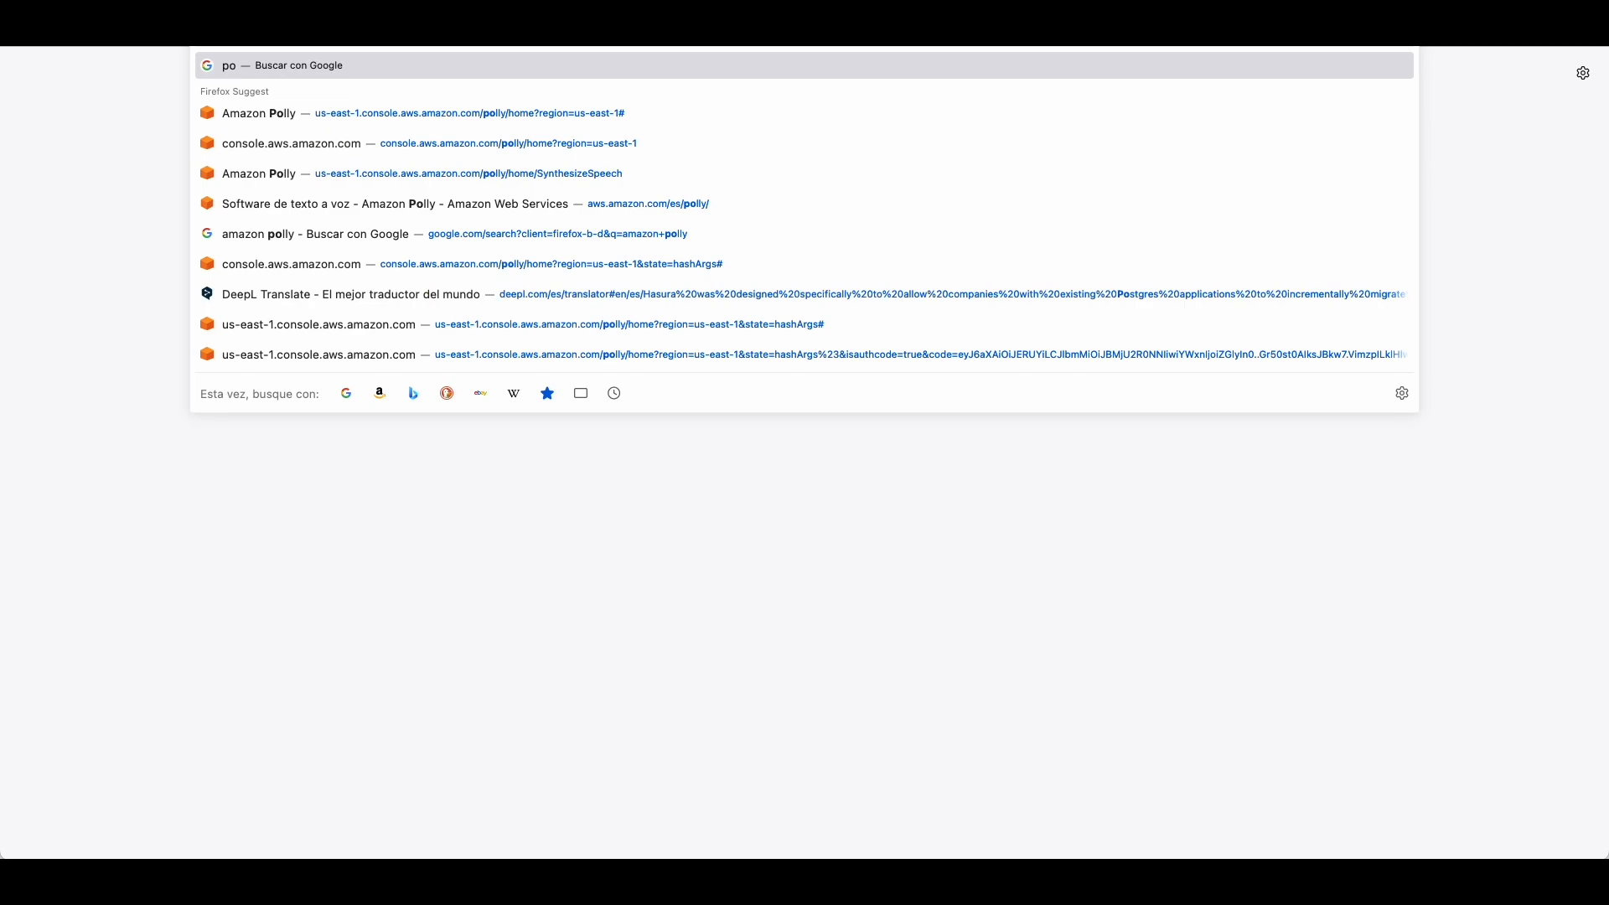
# Step: Google 'postgresql sample database' and open the 'Sample databases for postgres - GitHub' result
pyautogui.write('st')
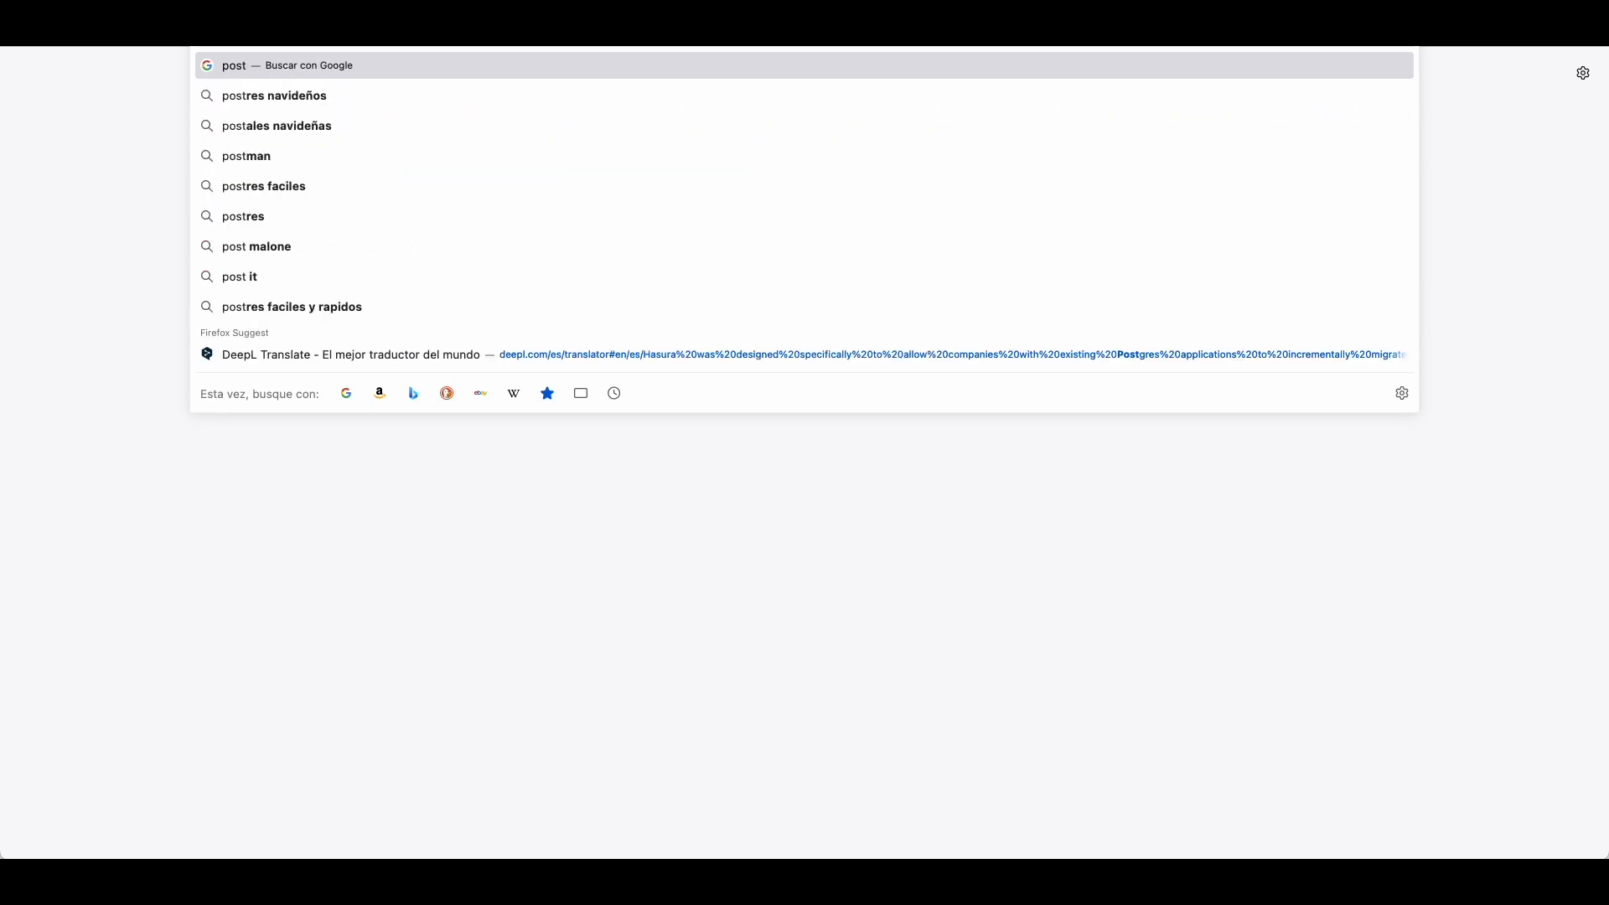
pyautogui.write('gresql')
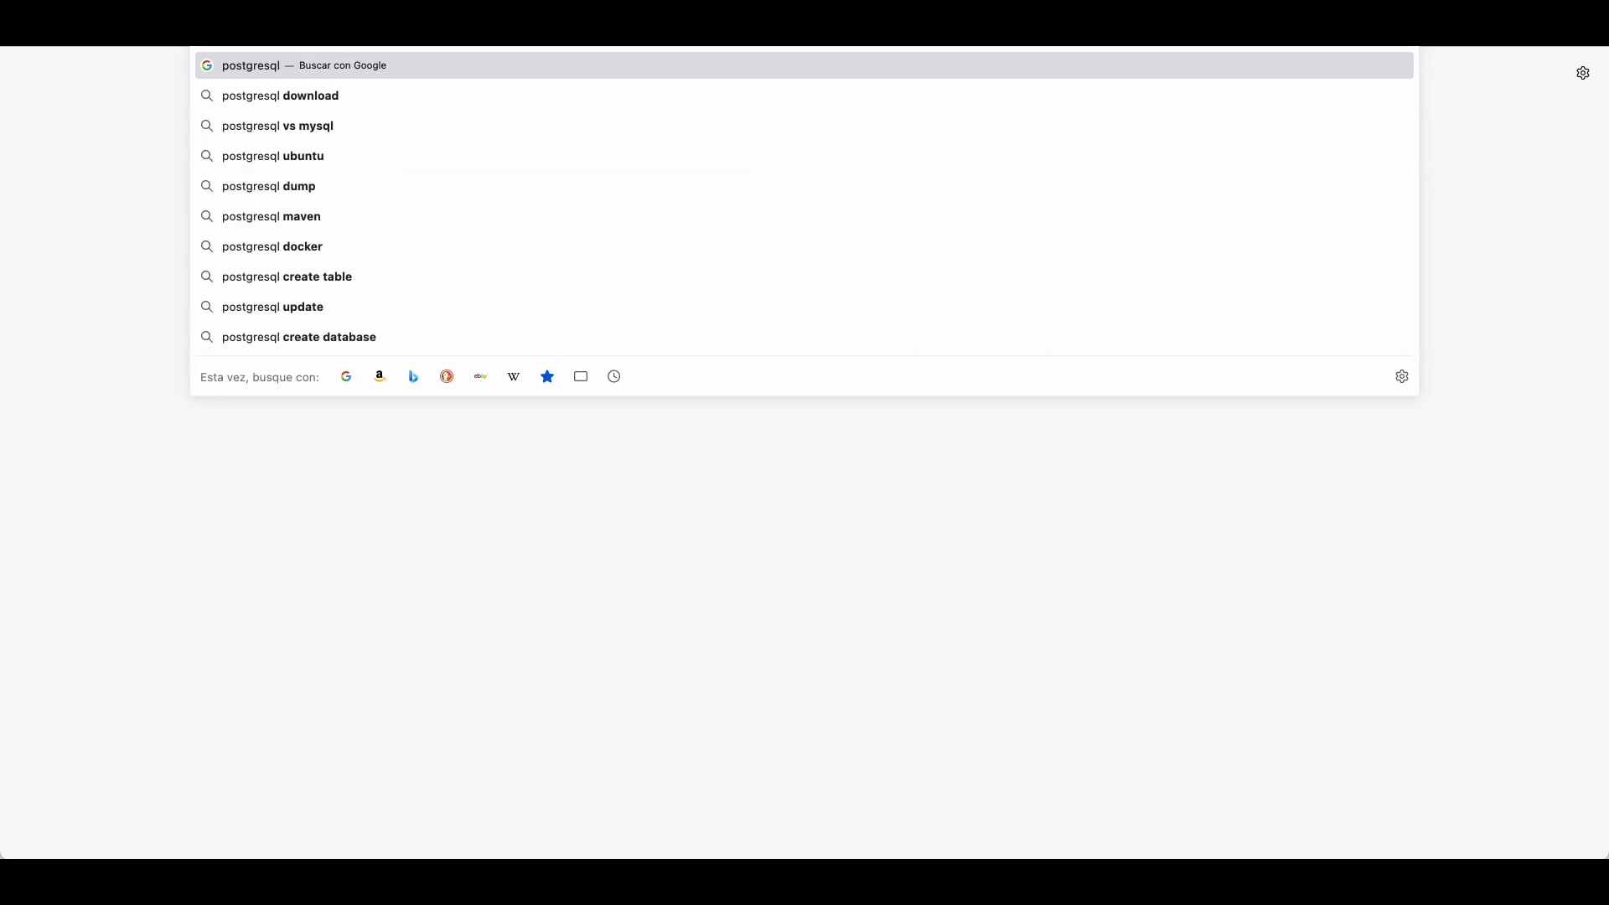
pyautogui.write(' sample database')
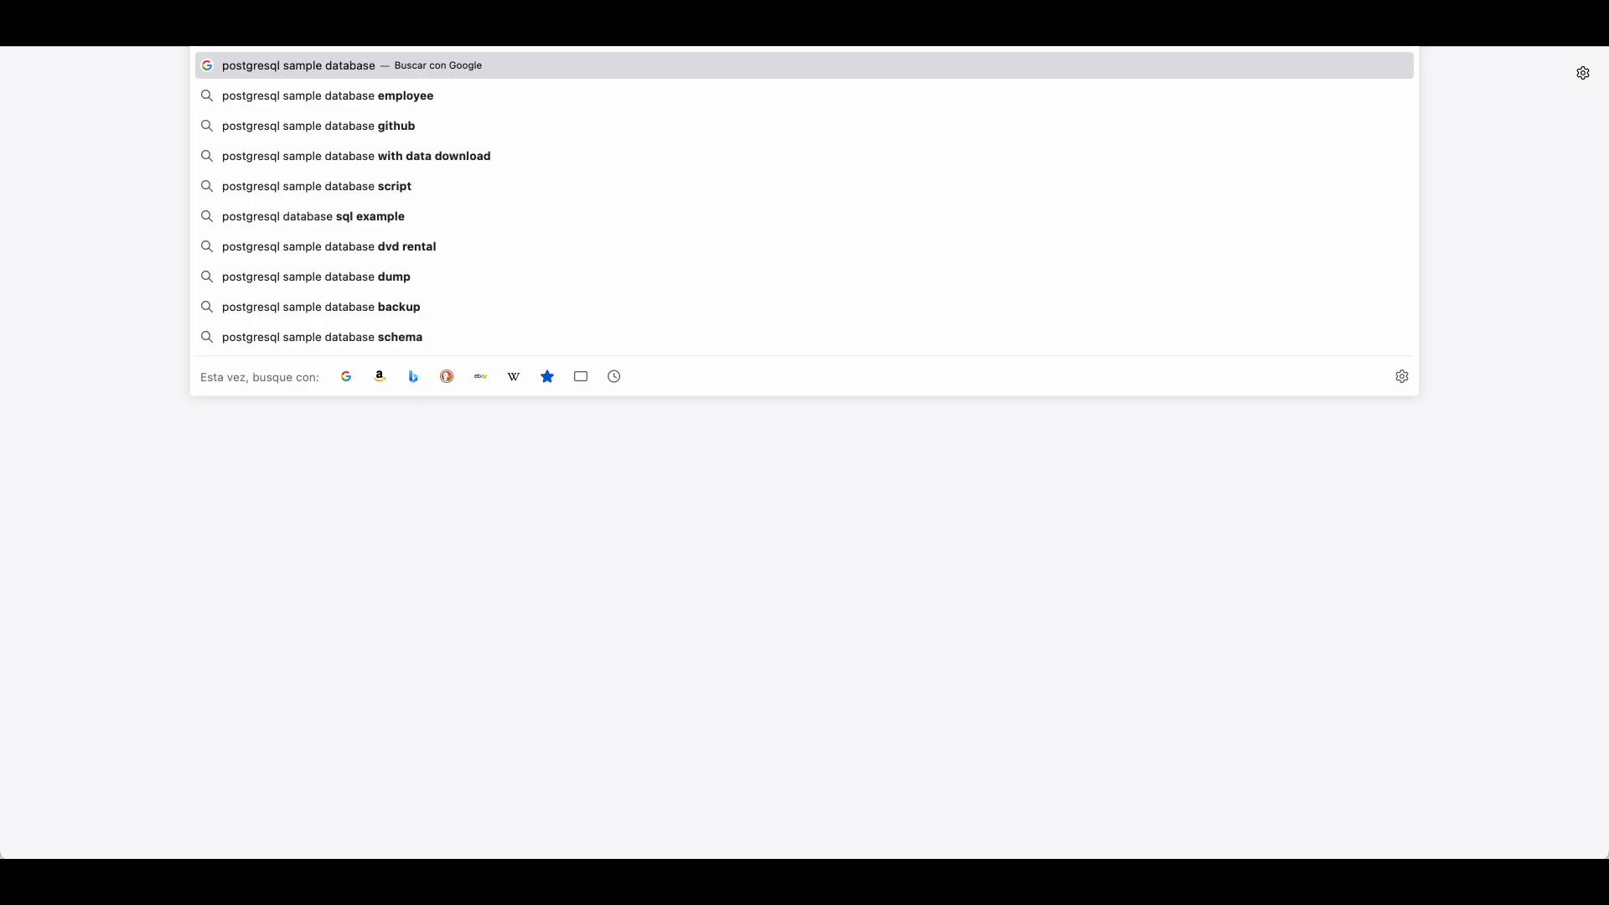
pyautogui.press('Return')
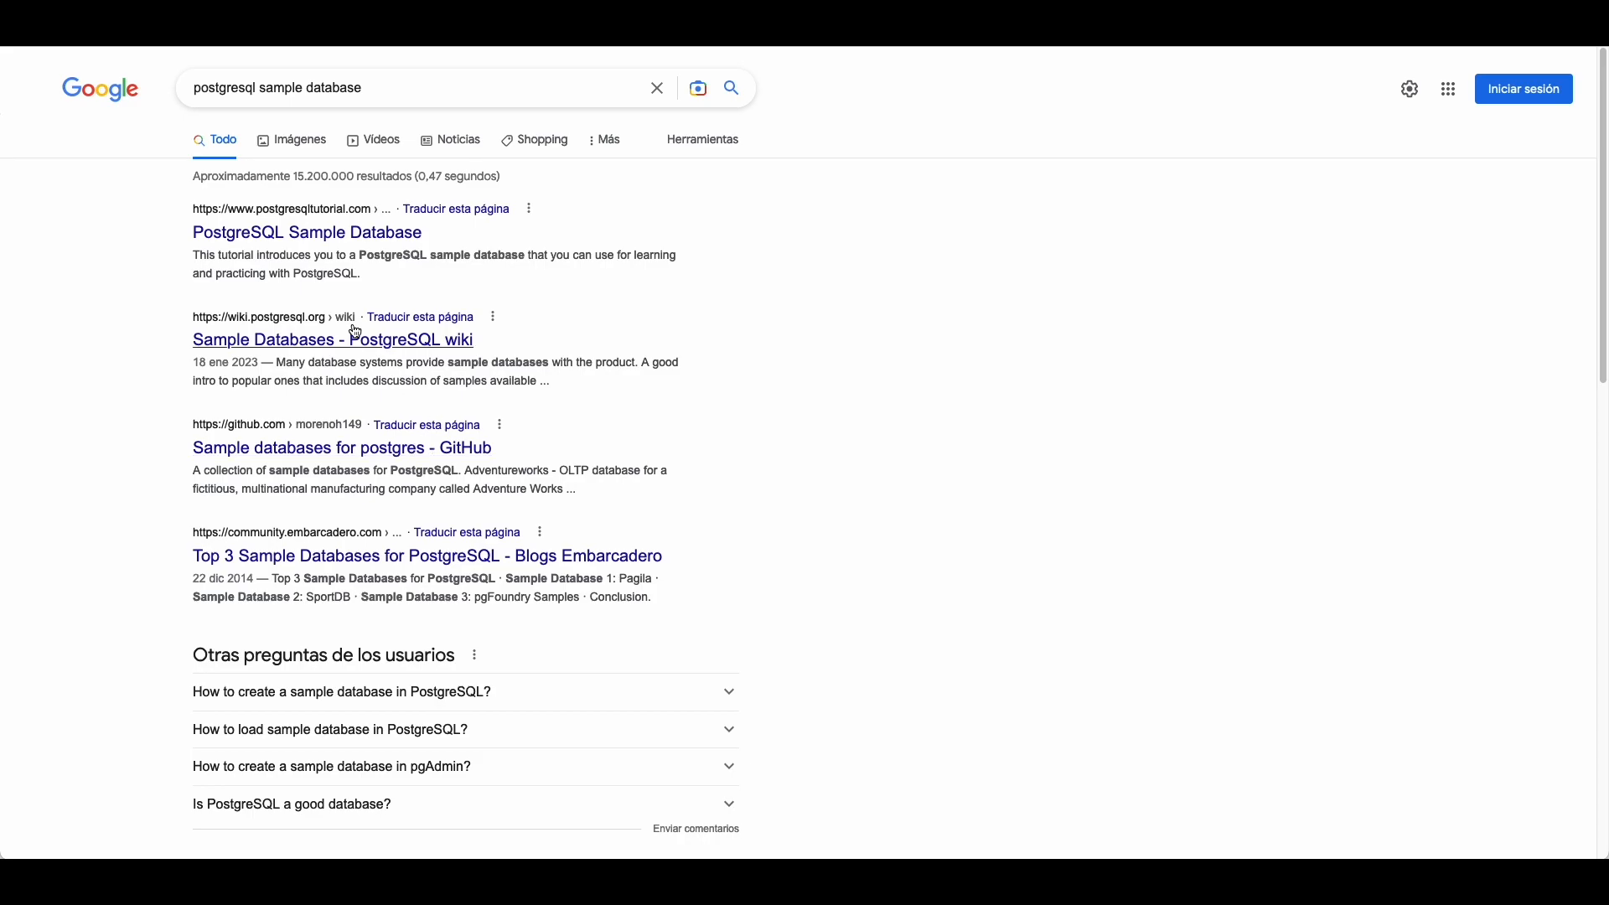
pyautogui.click(374, 444)
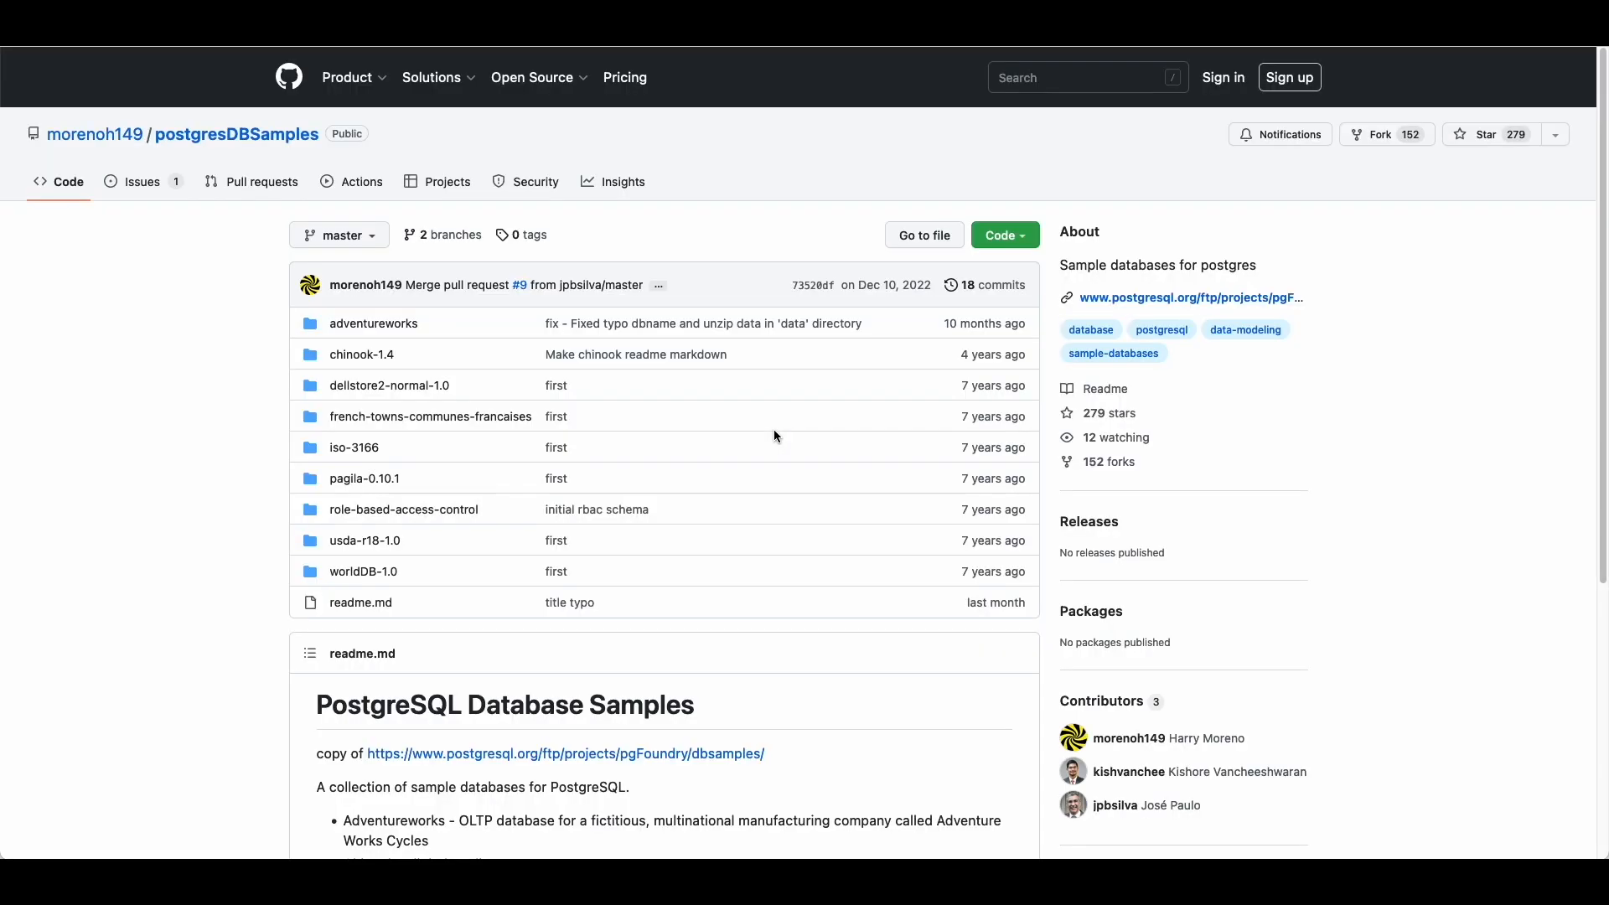
# Step: Download the postgresDBSamples repository as postgresDBSamples-master.zip via Code > Download ZIP
pyautogui.scroll(-5, 772, 429)
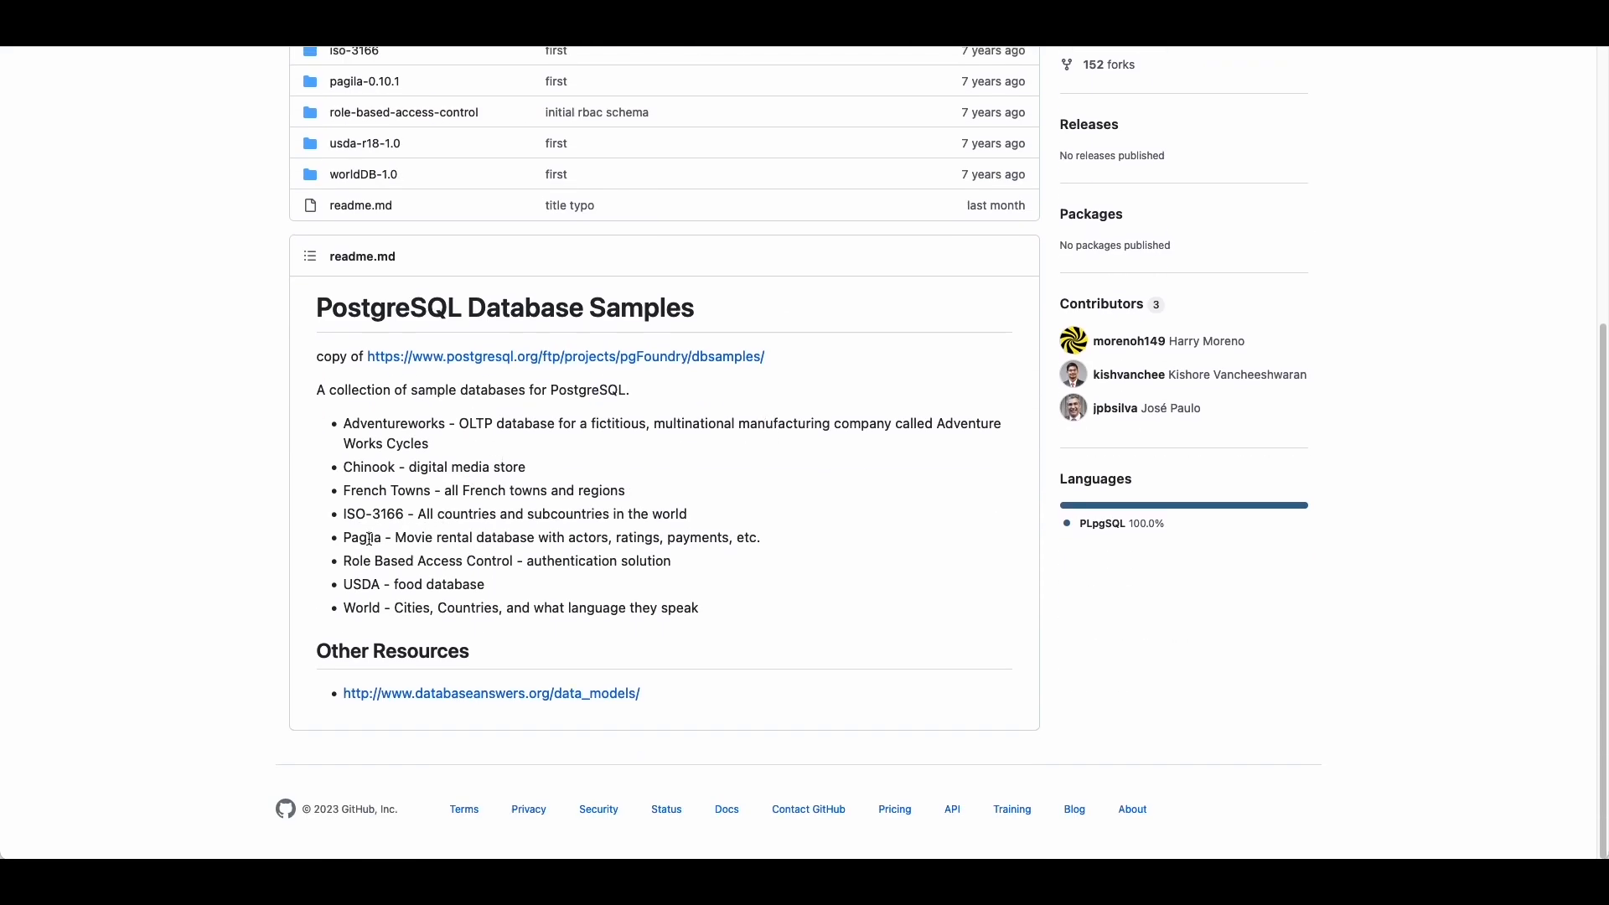
pyautogui.moveTo(344, 538); pyautogui.dragTo(772, 550)
pyautogui.scroll(1, 359, 578)
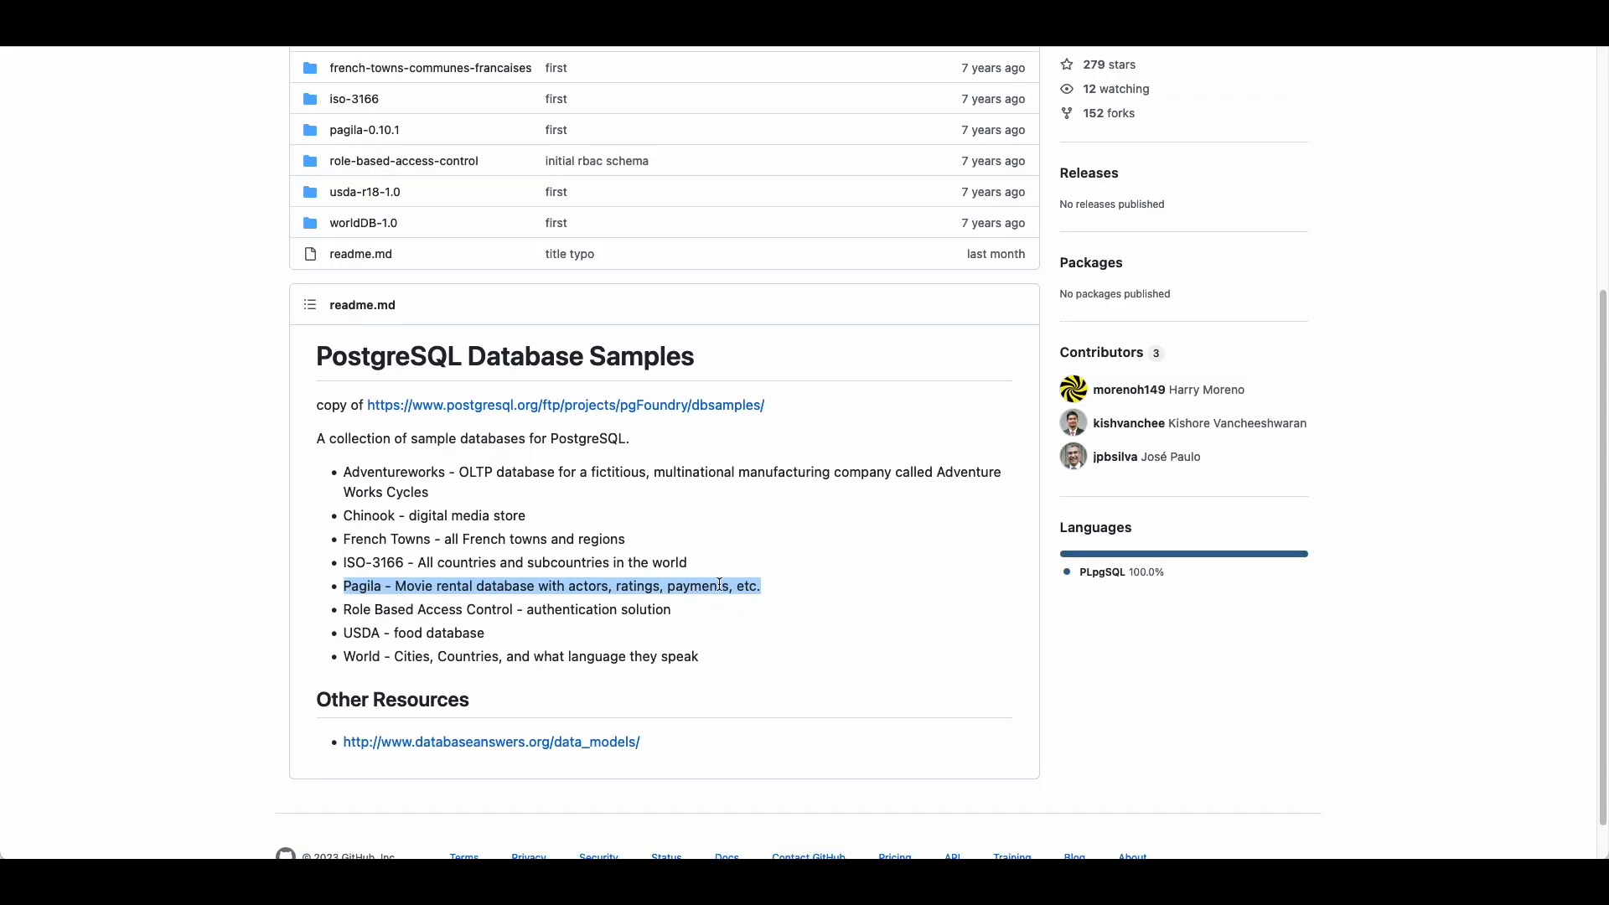
pyautogui.scroll(5, 714, 584)
pyautogui.click(991, 243)
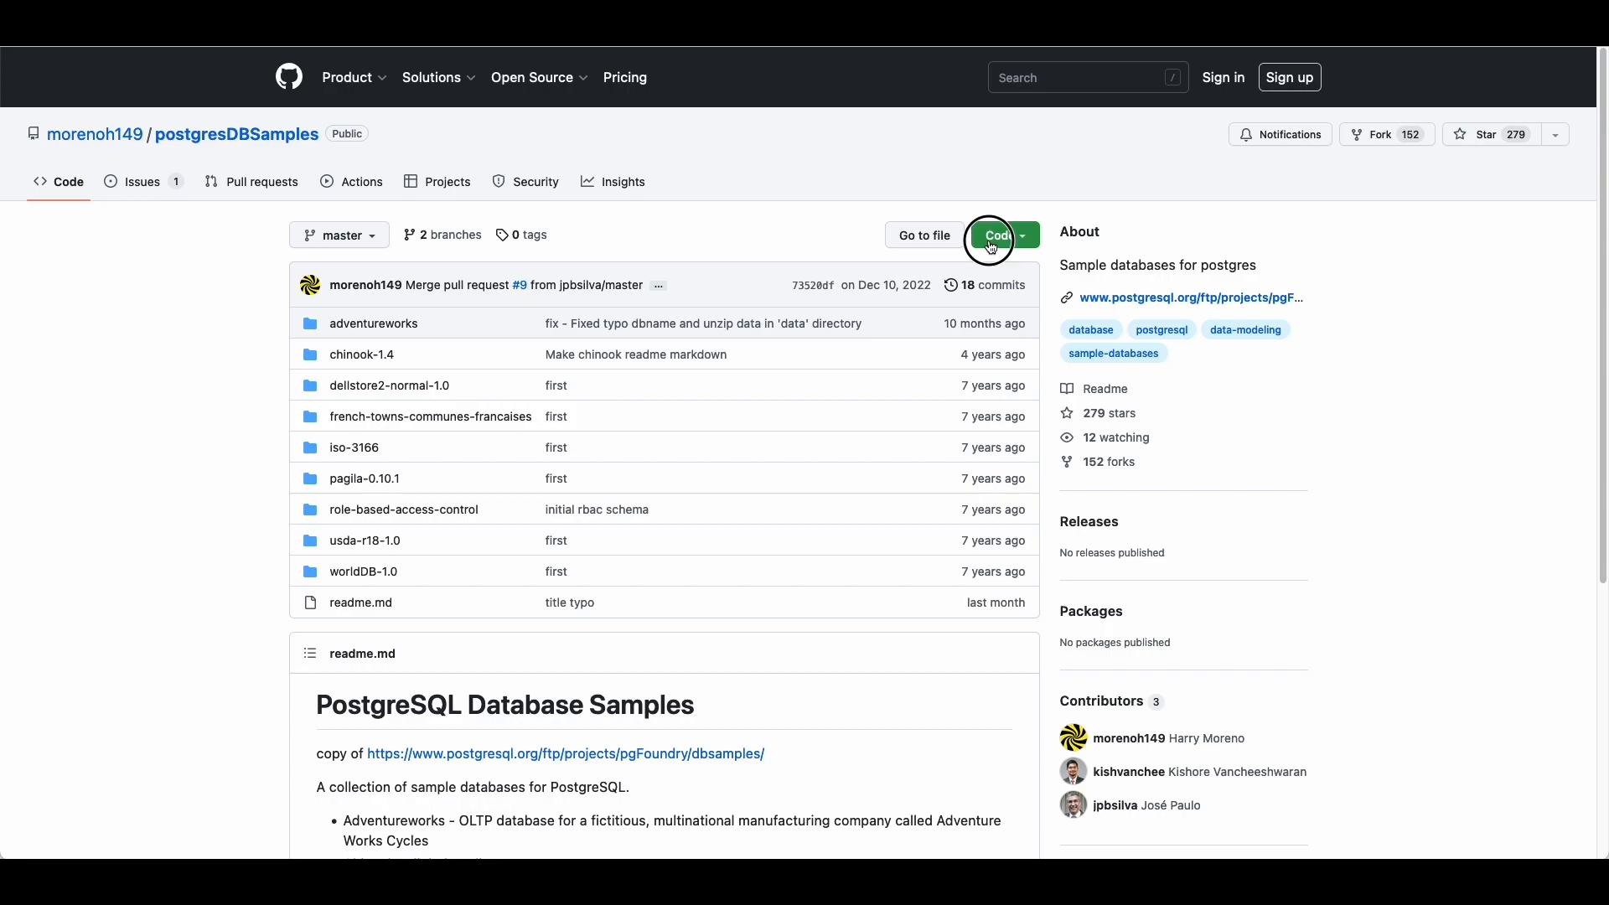
pyautogui.click(793, 512)
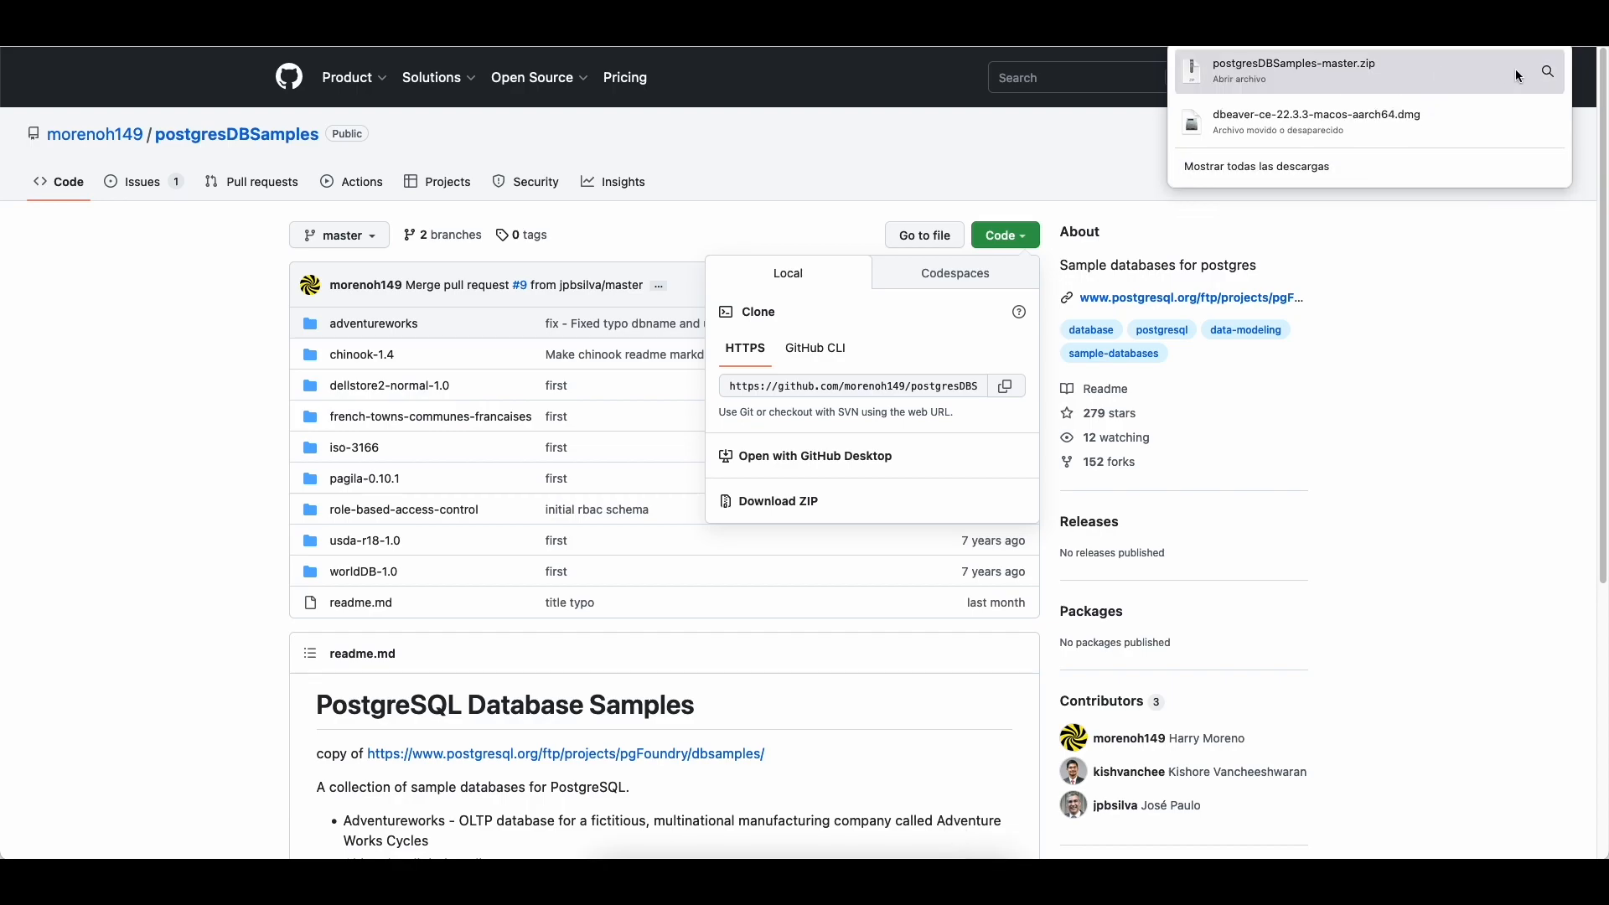
# Step: Unzip postgresDBSamples-master.zip in Finder, open its pagila-0.10.1 folder, then return to DBeaver
pyautogui.click(1556, 72)
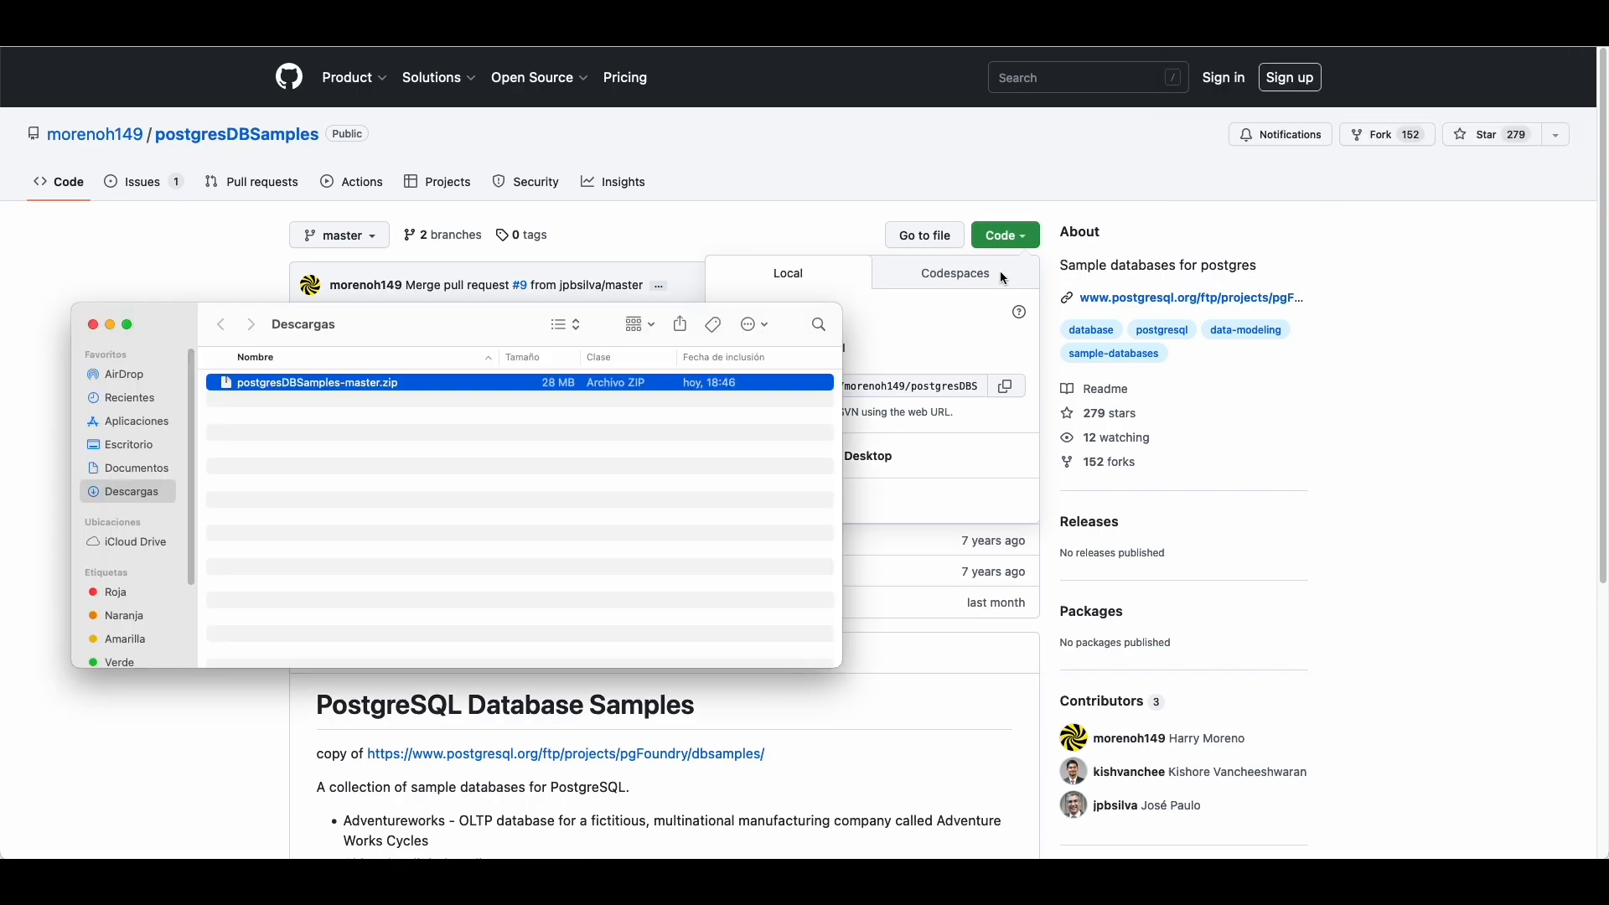
pyautogui.doubleClick(293, 387)
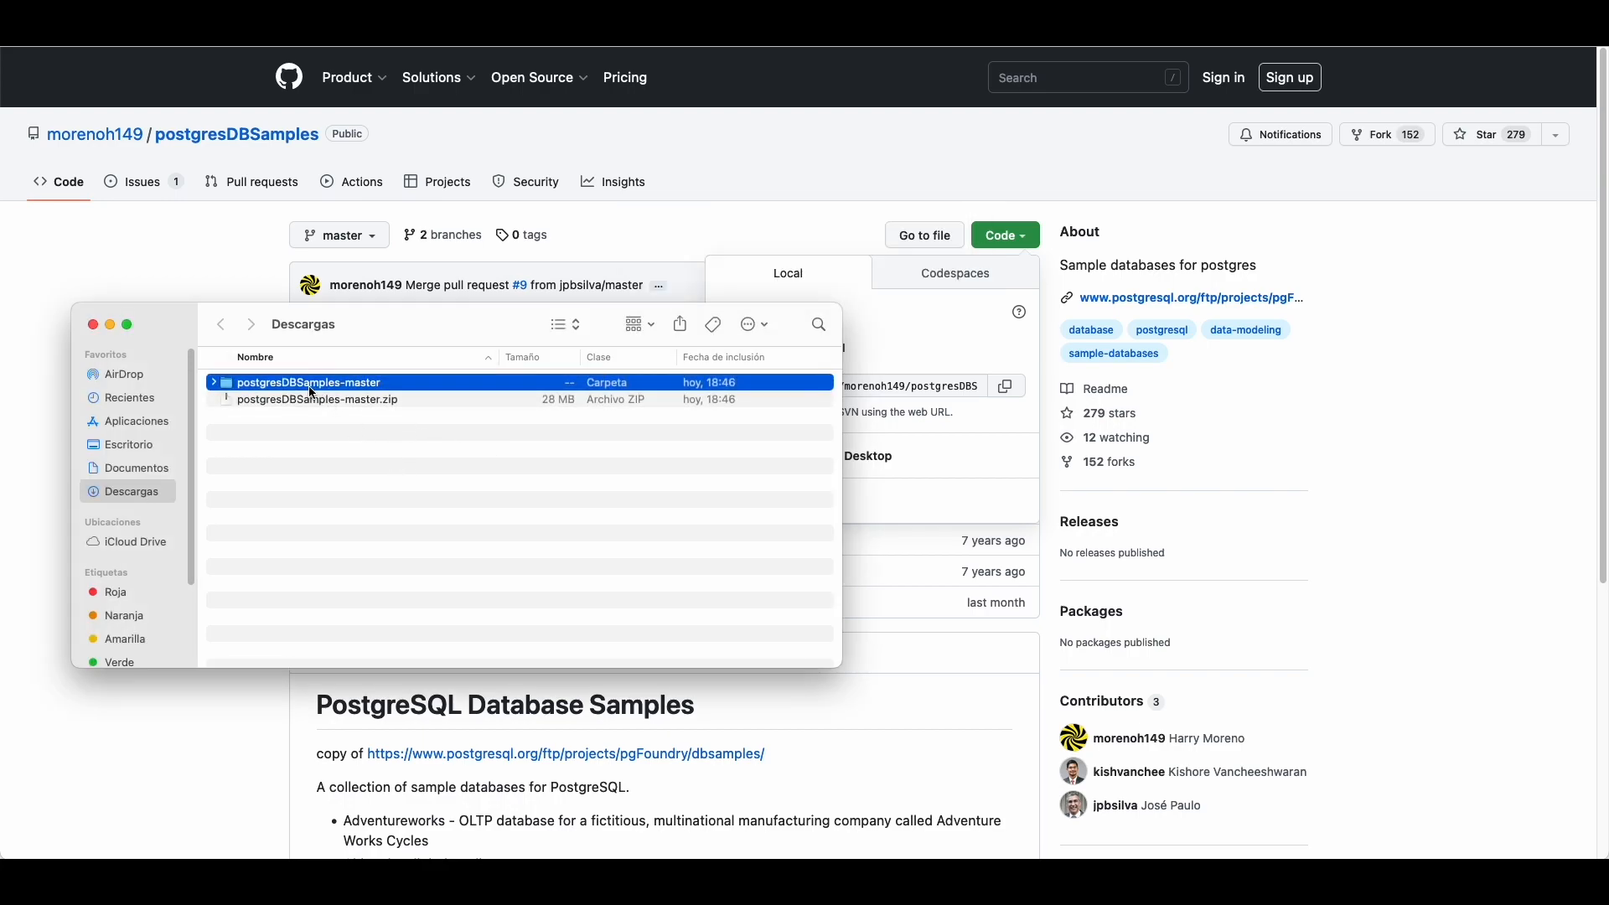
pyautogui.doubleClick(311, 391)
pyautogui.doubleClick(283, 467)
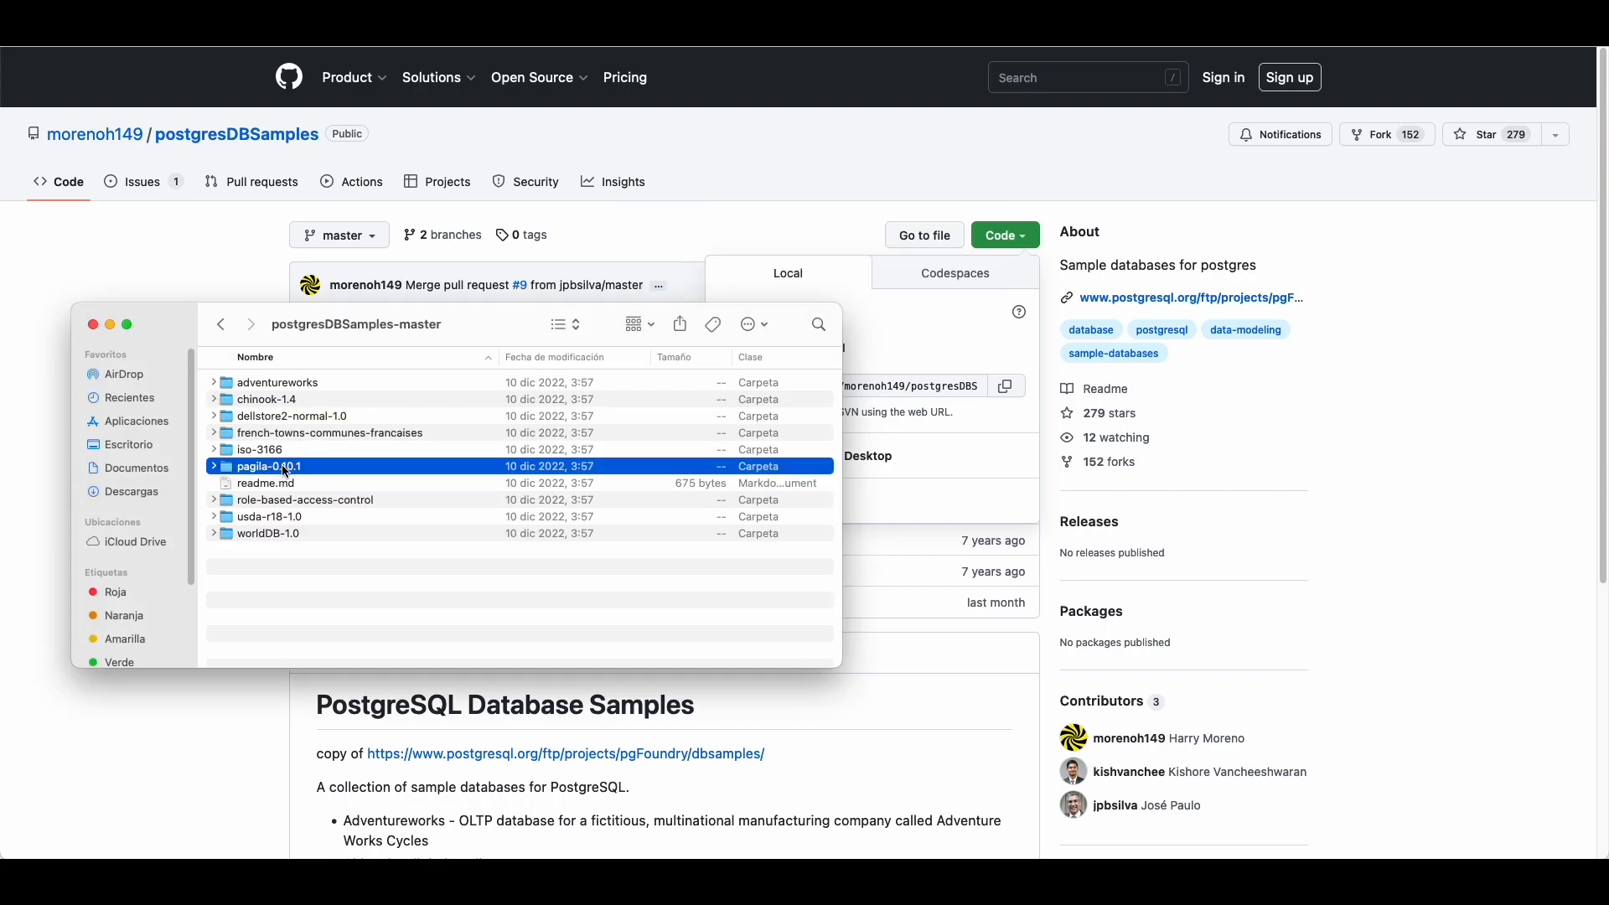
pyautogui.moveTo(286, 428); pyautogui.dragTo(270, 385)
pyautogui.click(363, 566)
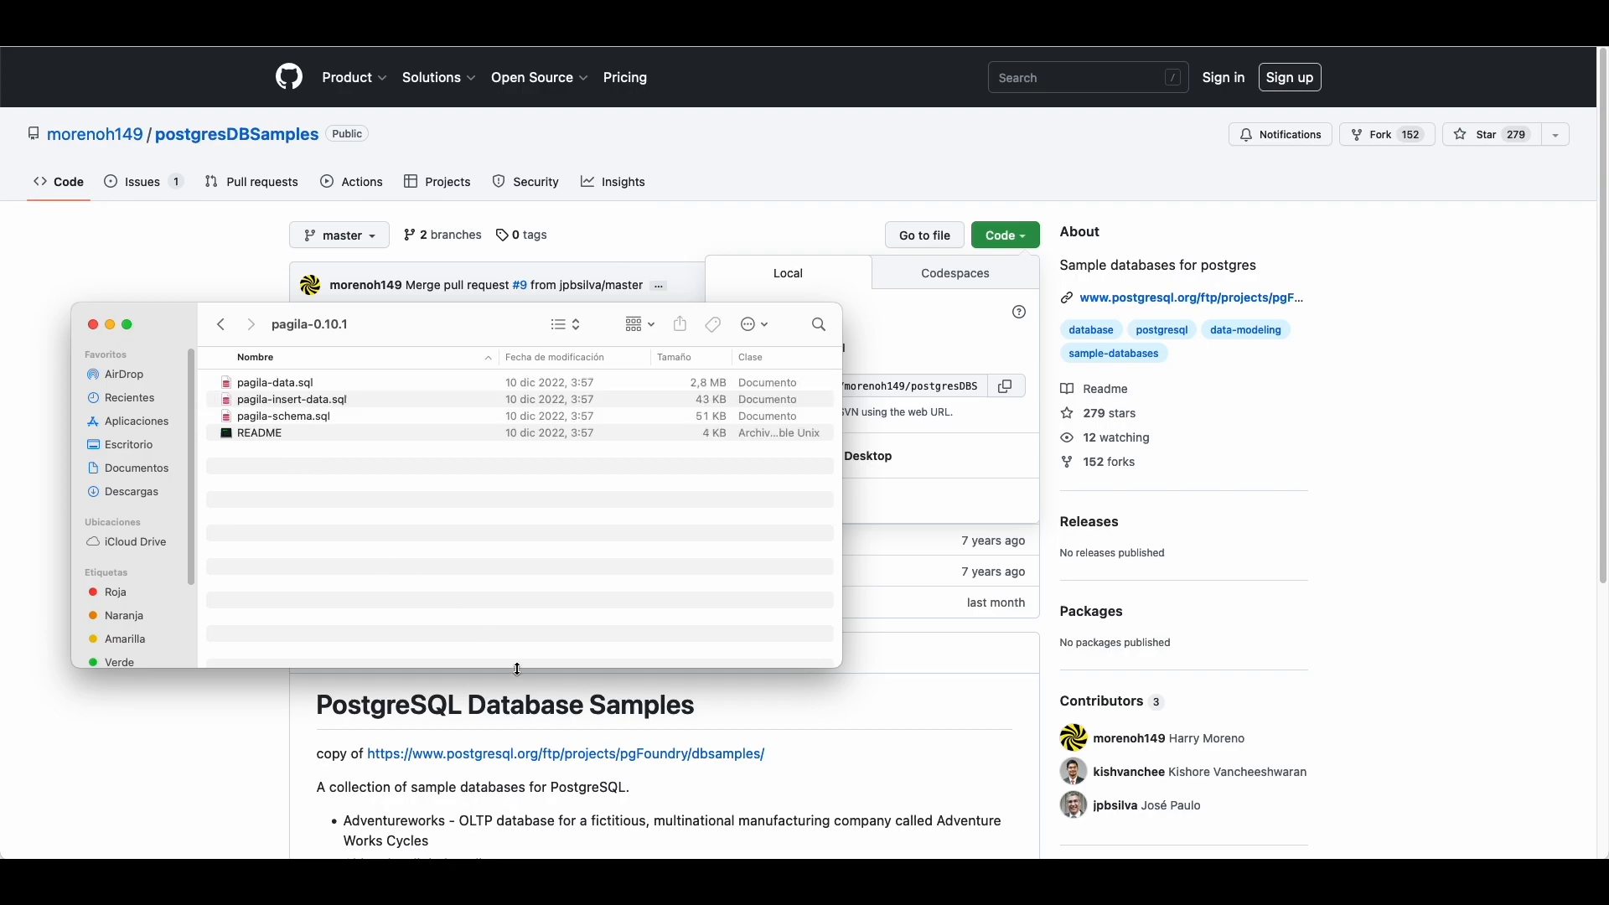
pyautogui.moveTo(708, 853)
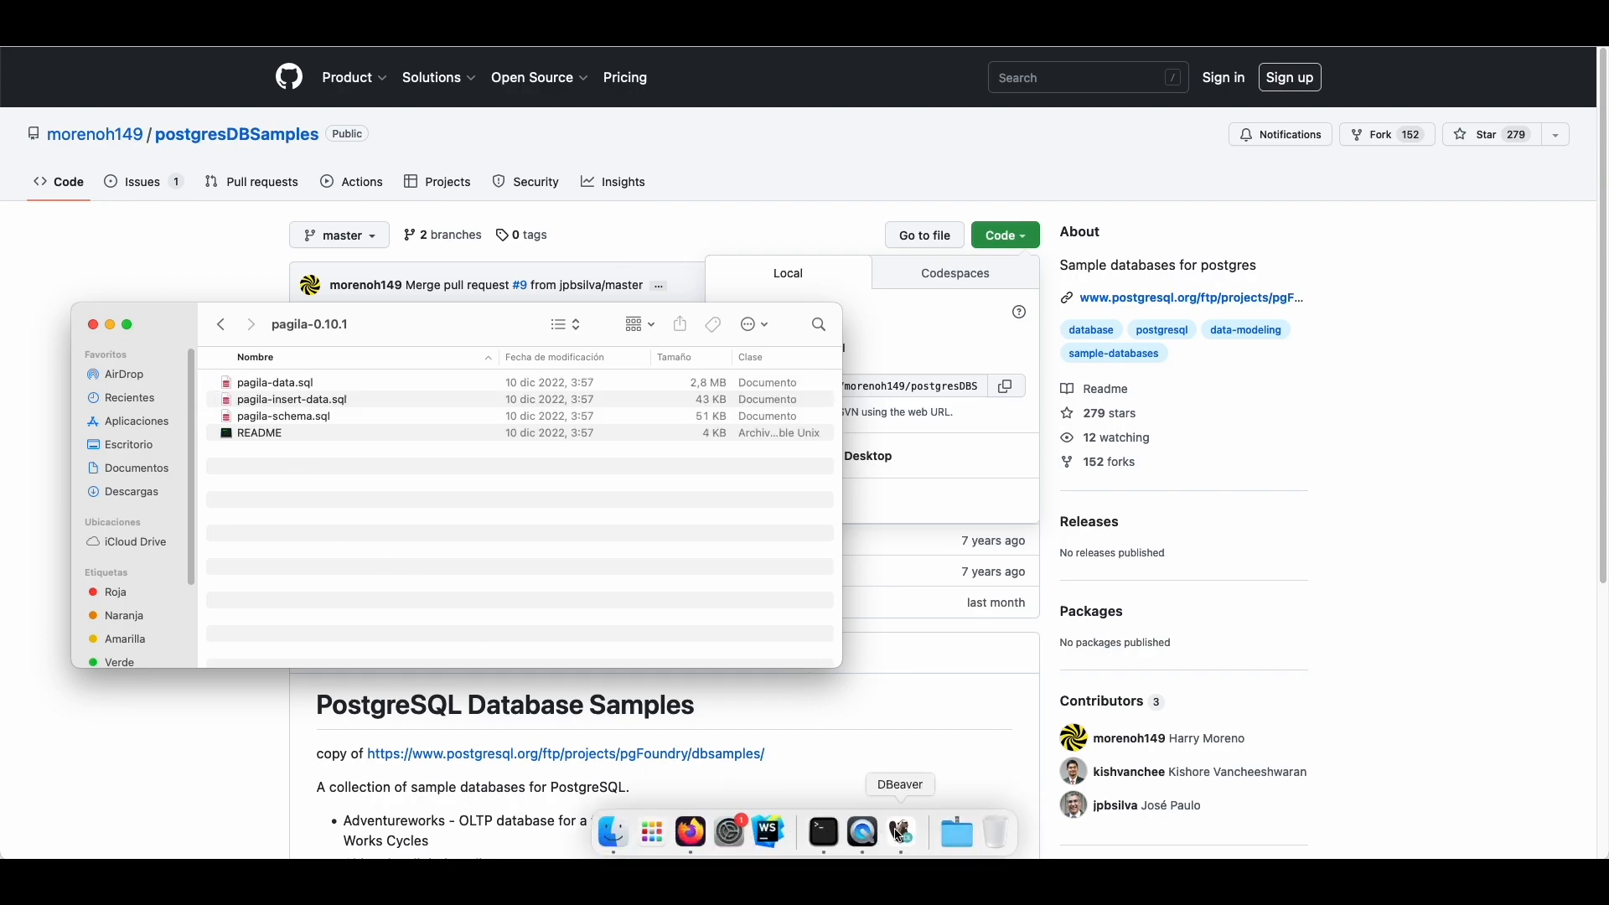
pyautogui.click(902, 832)
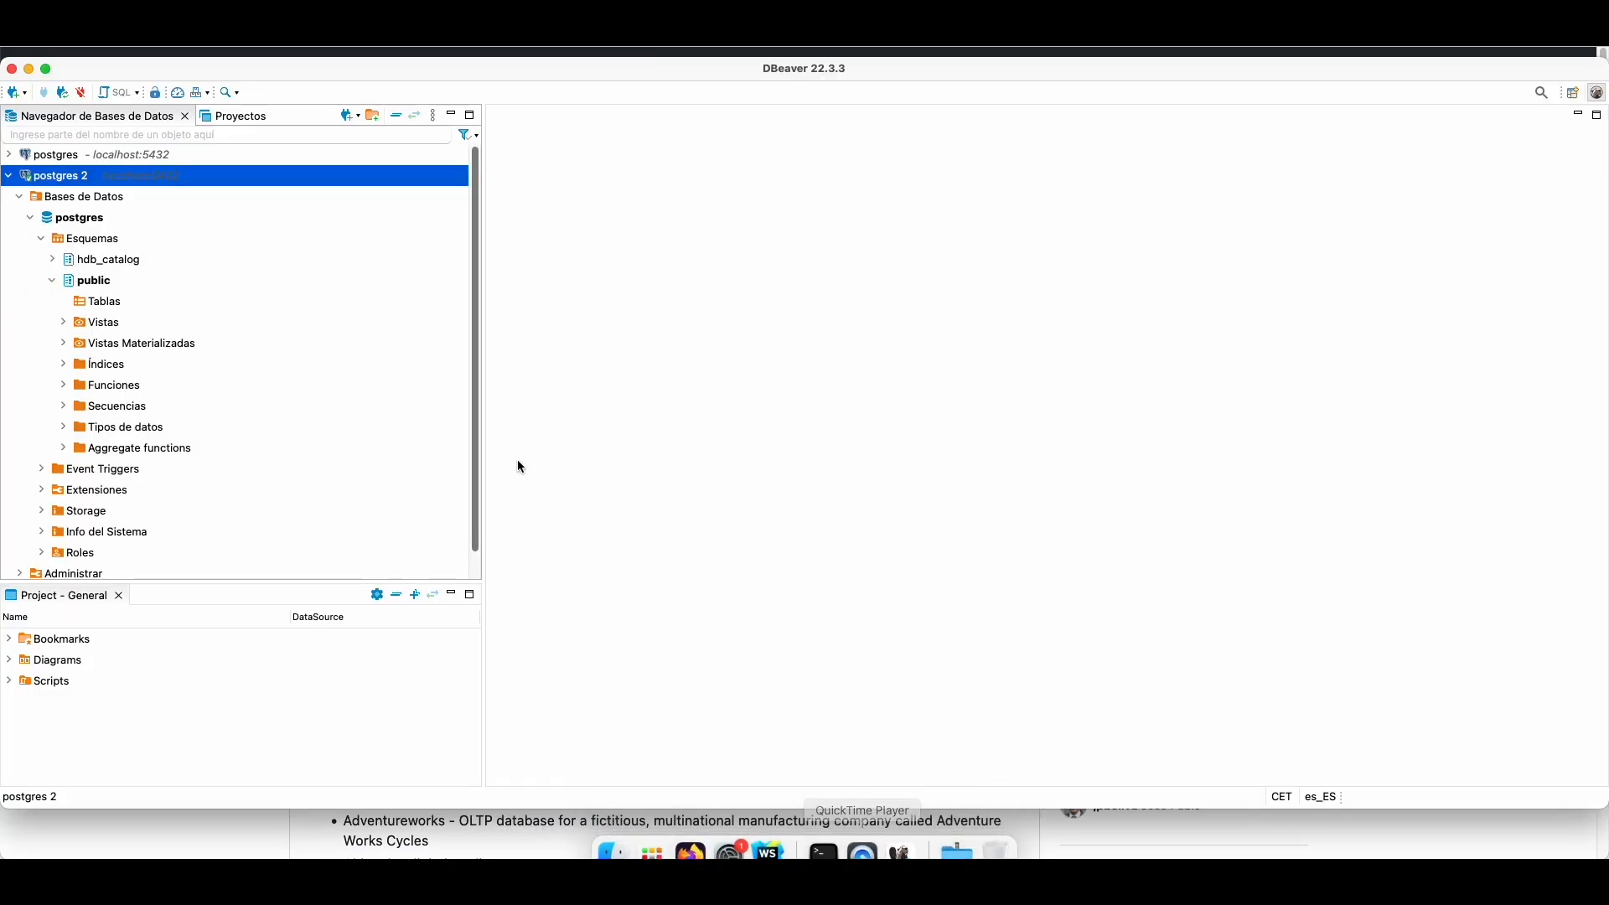
# Step: Open the Execute script tool for the postgres database
pyautogui.rightClick(71, 182)
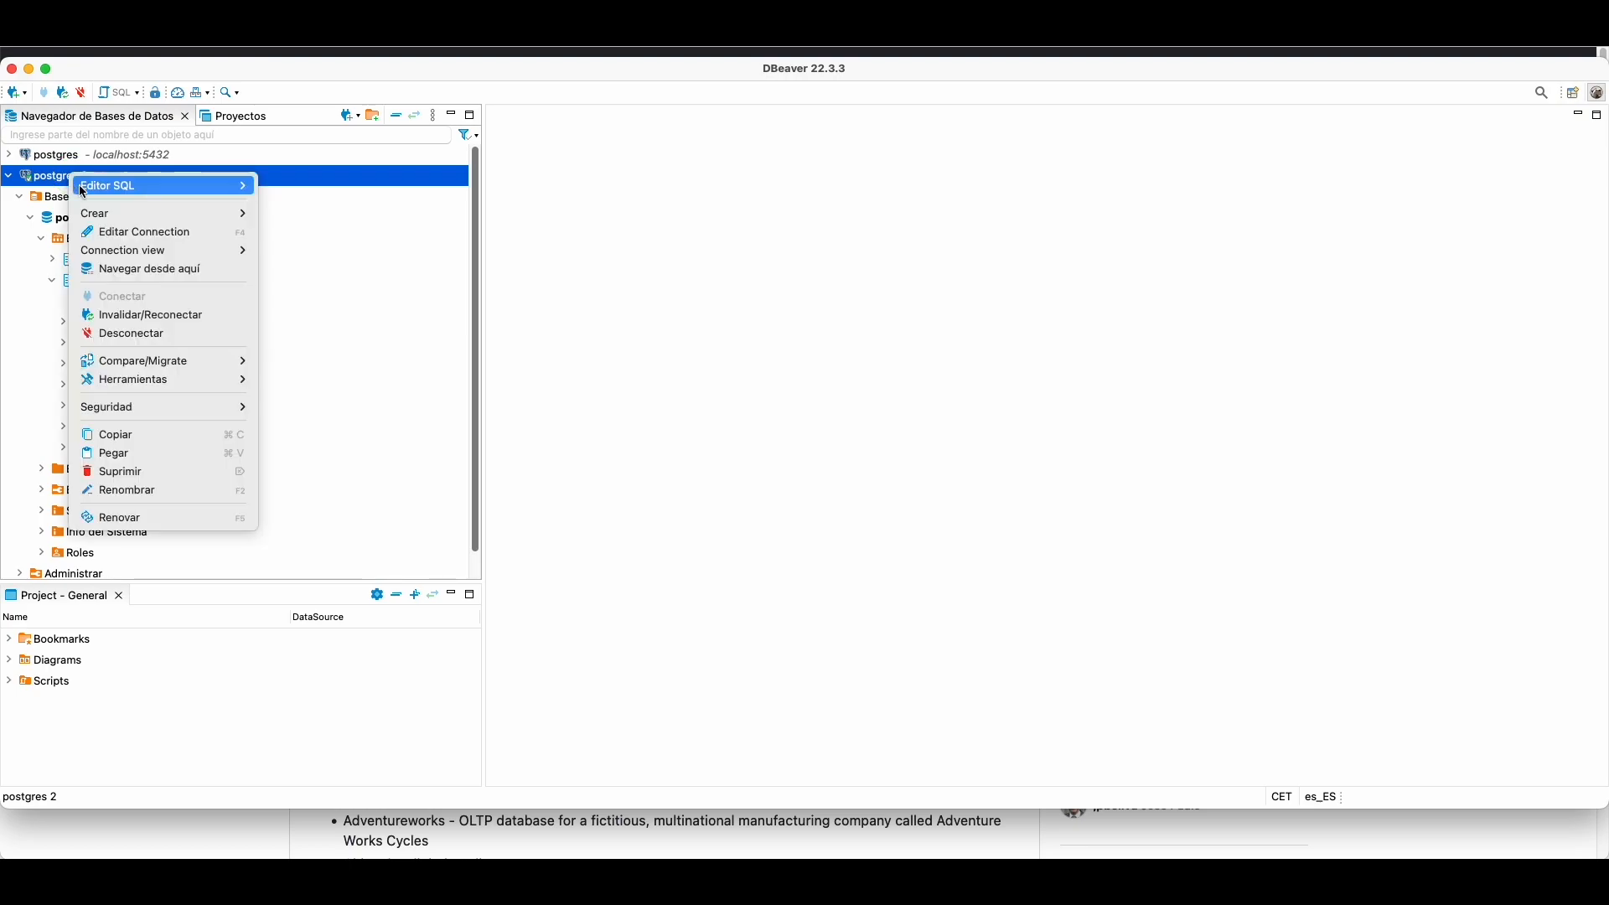
pyautogui.moveTo(145, 382)
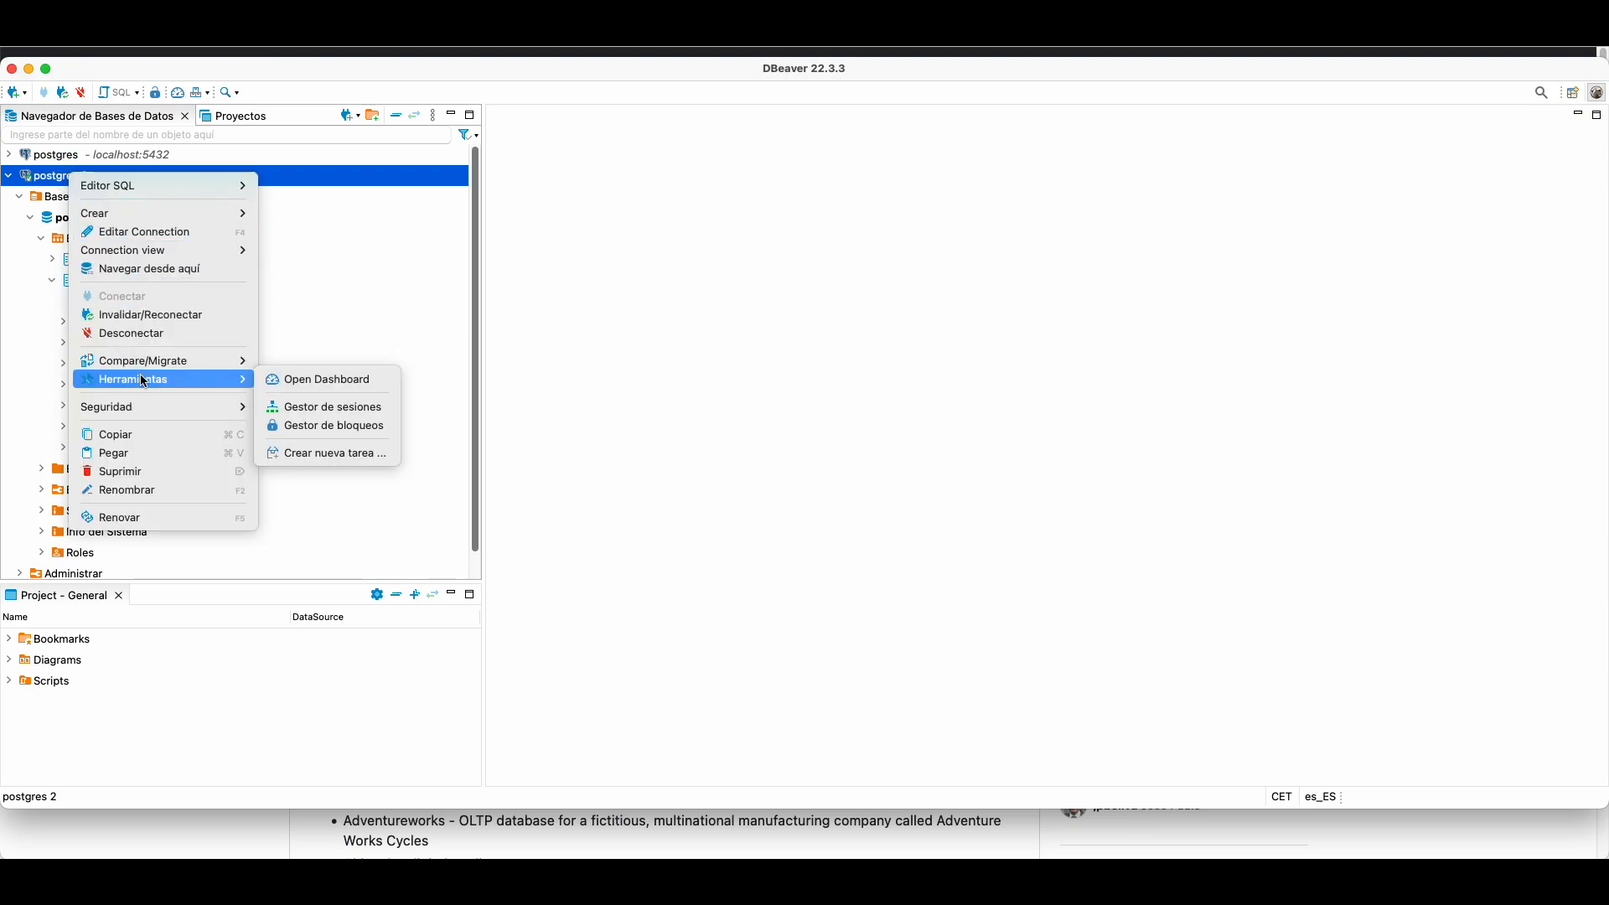
pyautogui.click(528, 320)
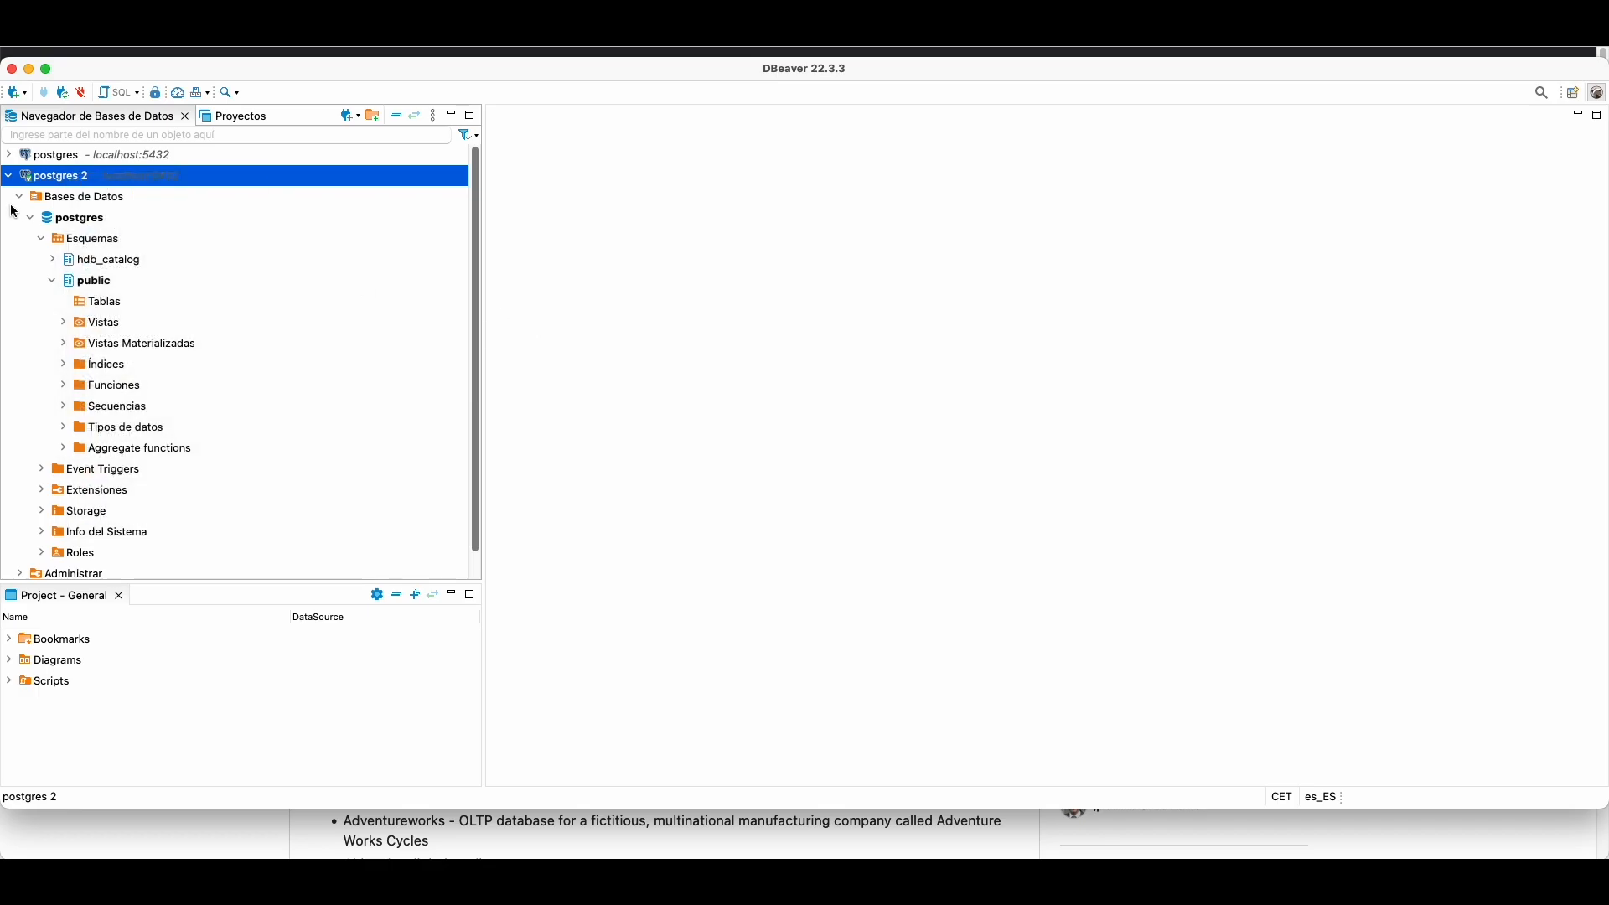
pyautogui.rightClick(67, 218)
pyautogui.moveTo(139, 336)
pyautogui.click(321, 392)
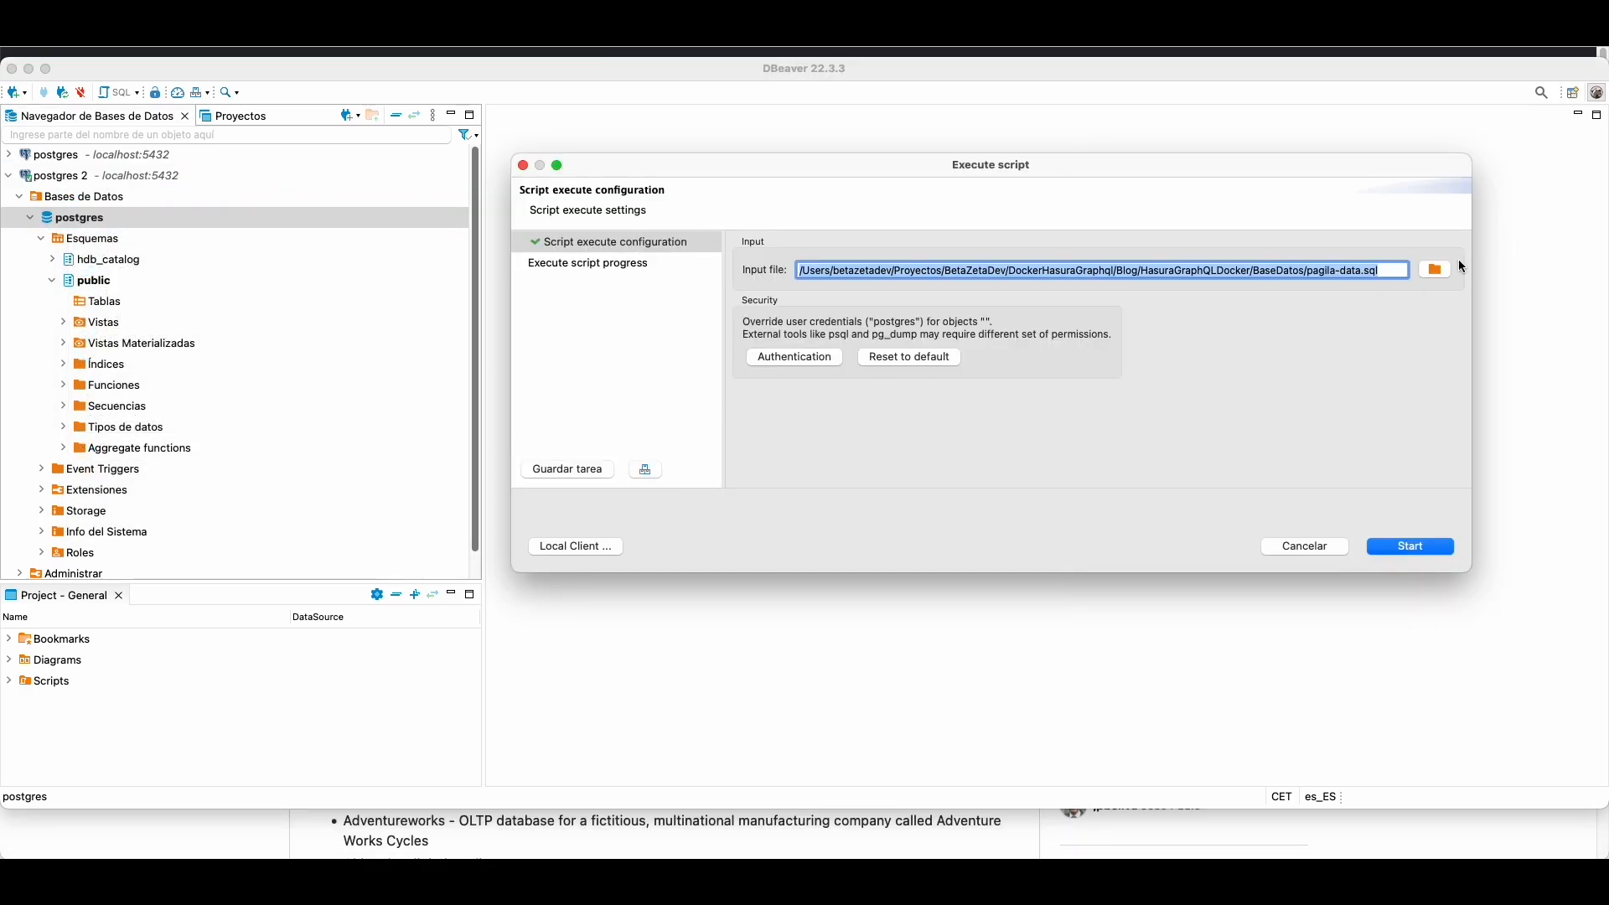
# Step: Choose Downloads/postgresDBSamples-master/pagila-0.10.1/pagila-schema.sql as the script to run
pyautogui.click(1436, 269)
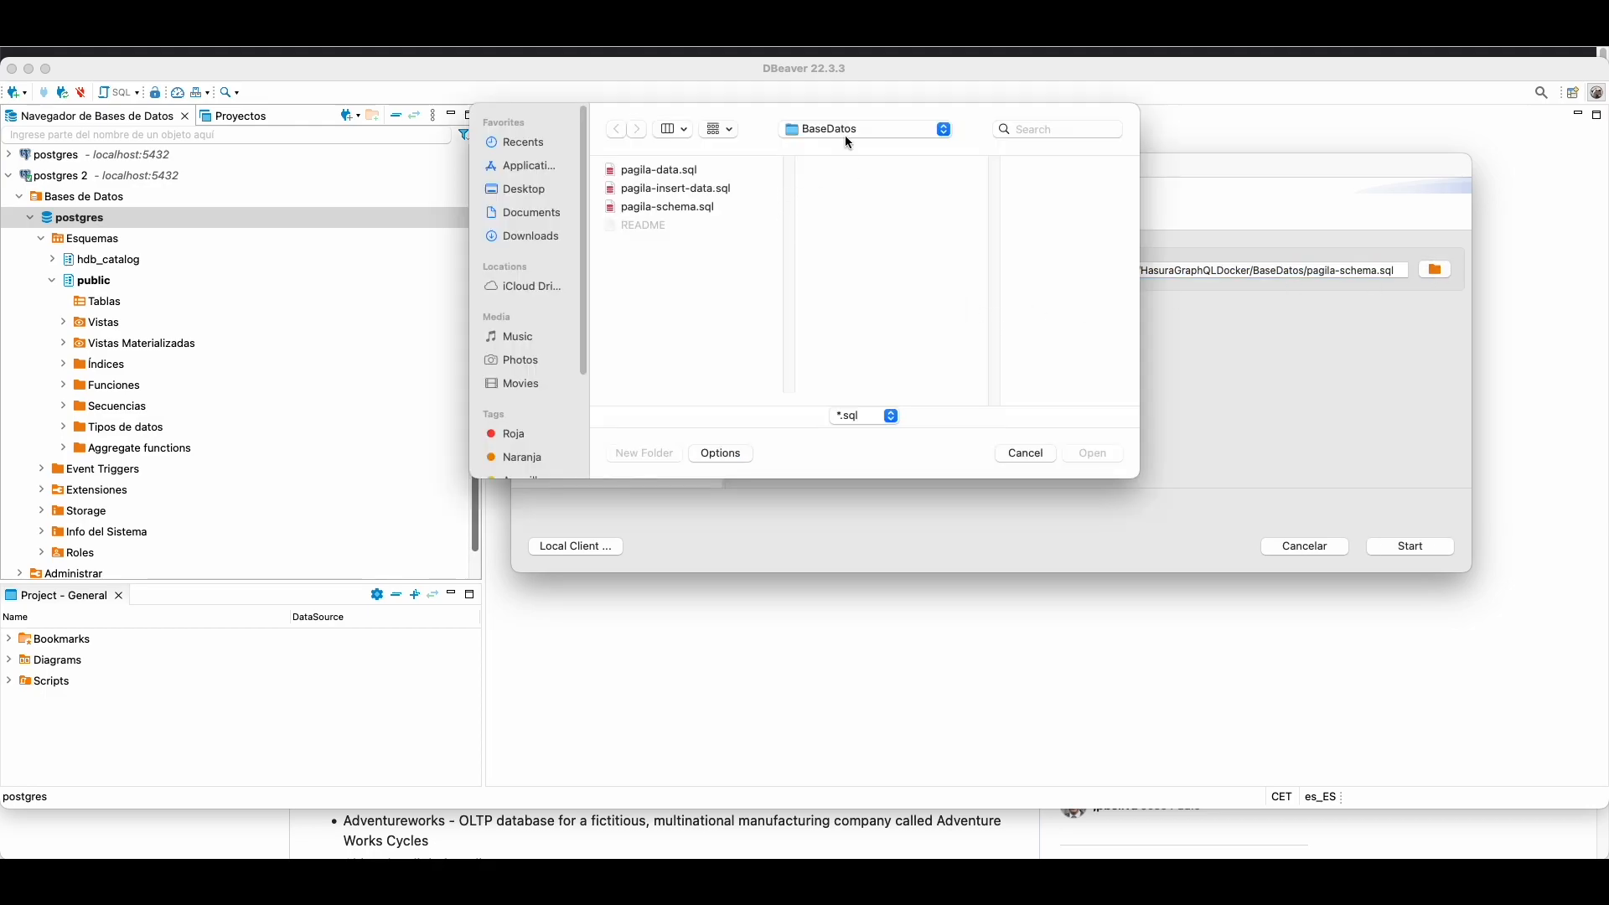
pyautogui.click(849, 141)
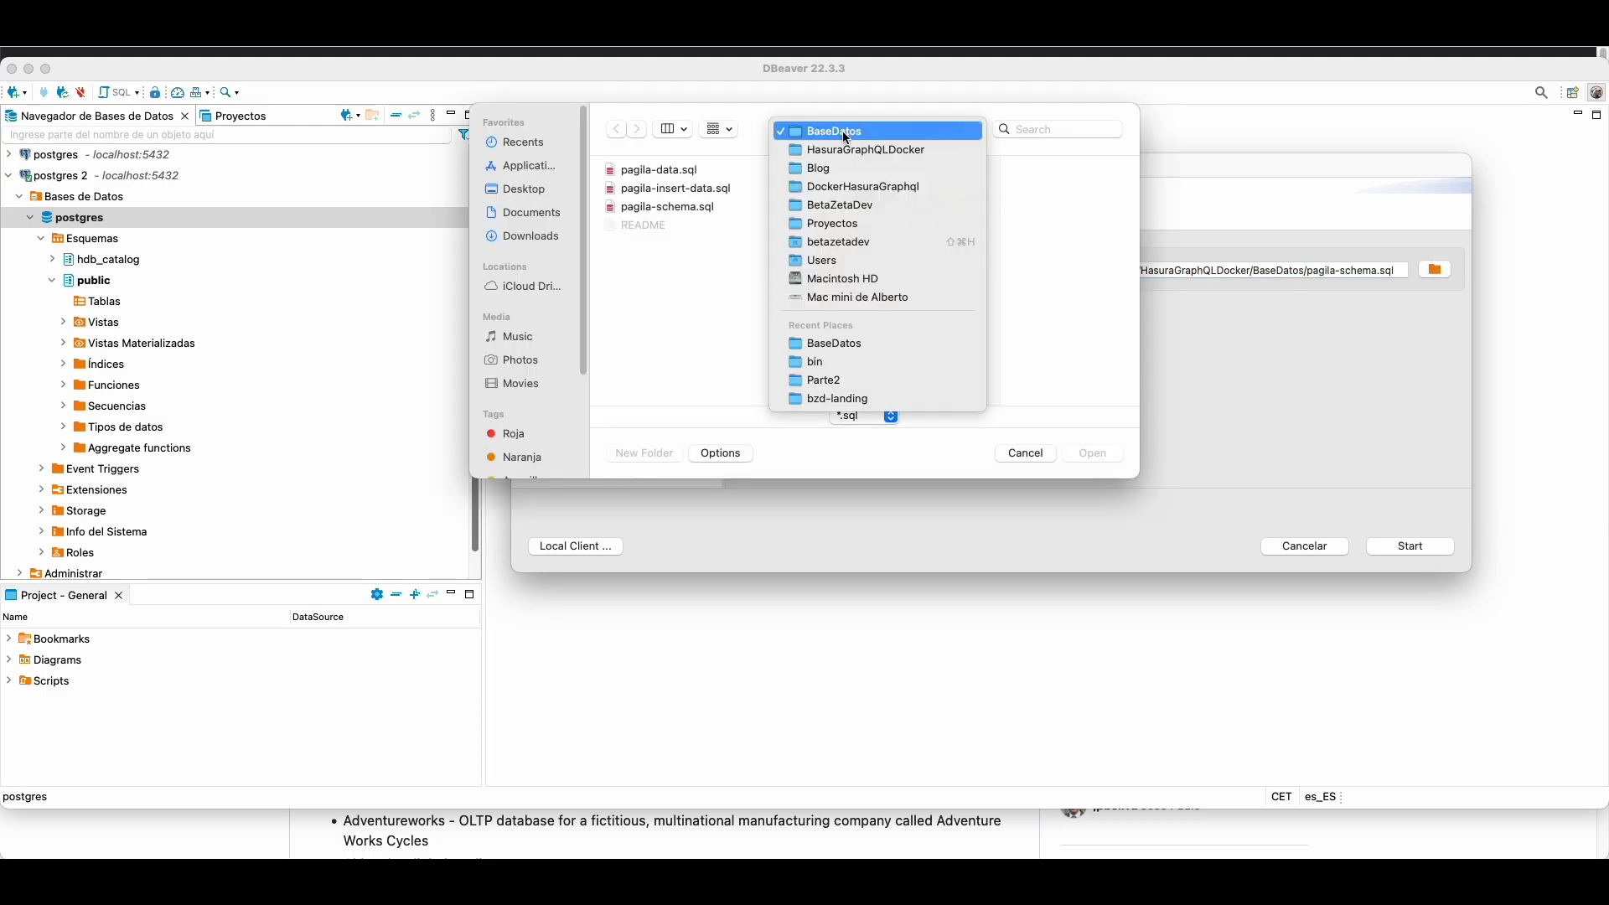
pyautogui.click(858, 243)
pyautogui.click(1017, 262)
pyautogui.click(1010, 169)
pyautogui.click(993, 263)
pyautogui.doubleClick(1006, 207)
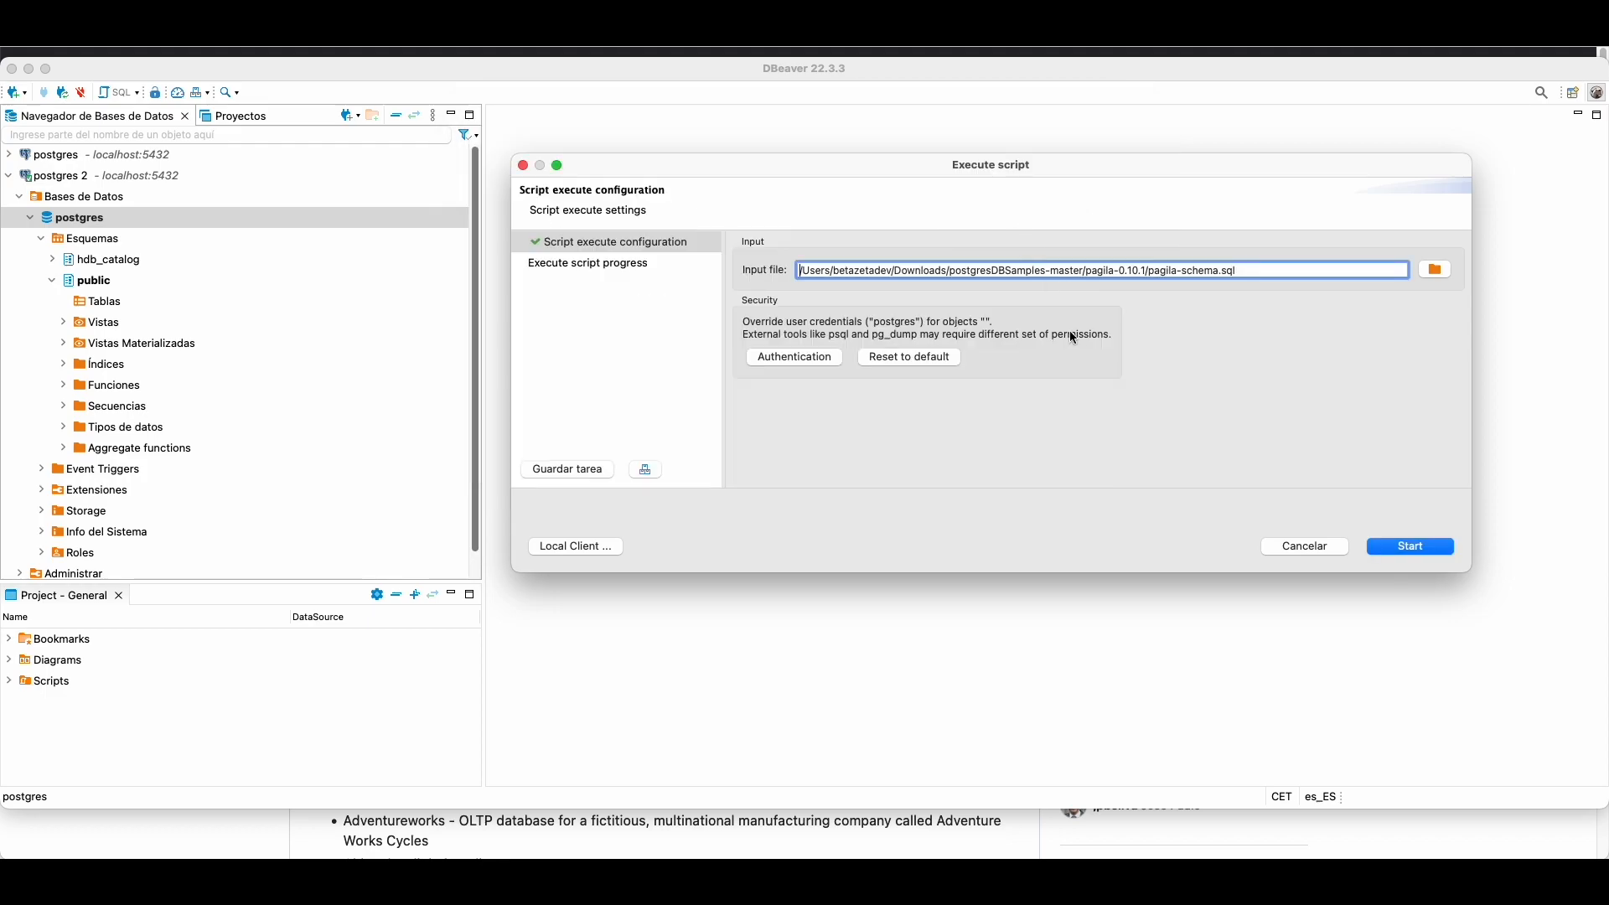
# Step: Run pagila-schema.sql, acknowledge the plpgsql already-exists error, and close the task window
pyautogui.click(1416, 549)
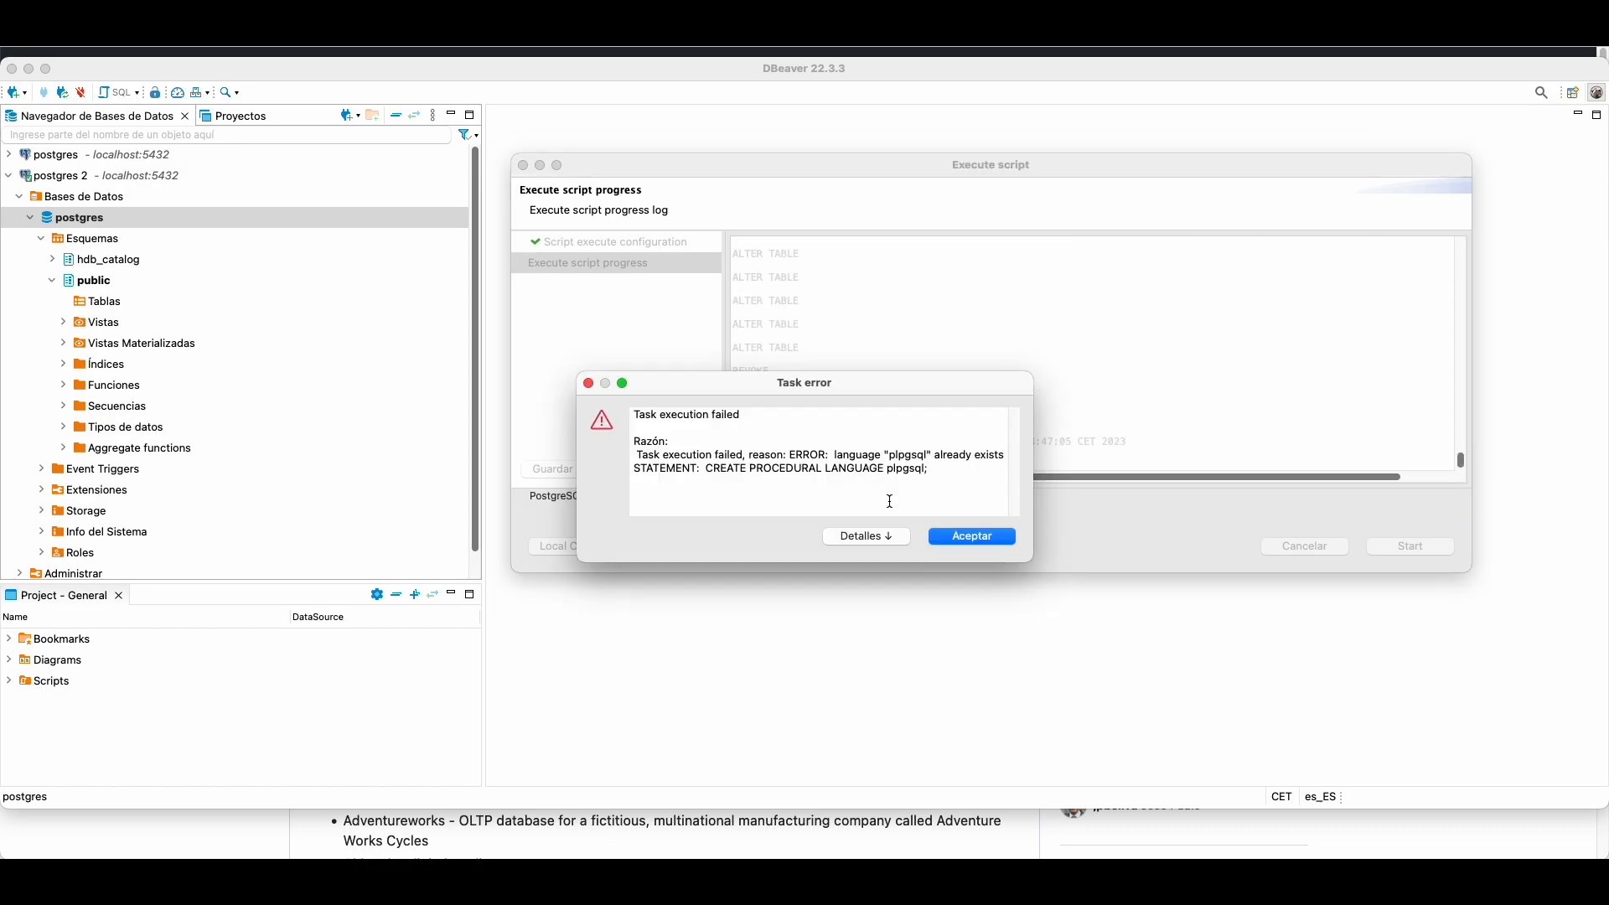
pyautogui.click(972, 539)
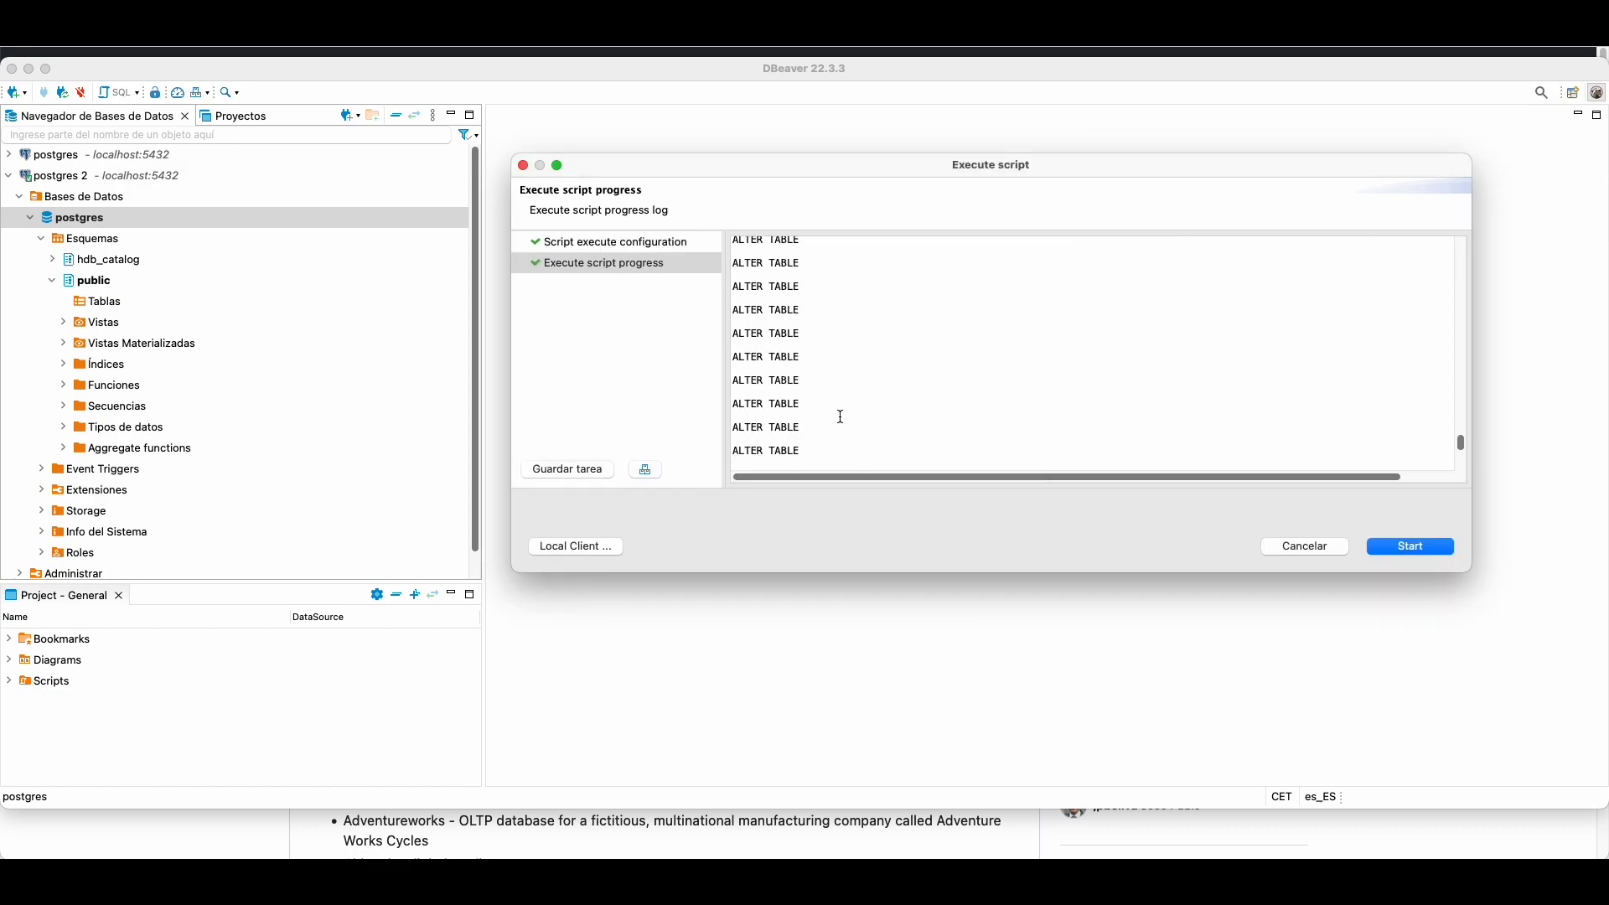
pyautogui.scroll(5, 922, 415)
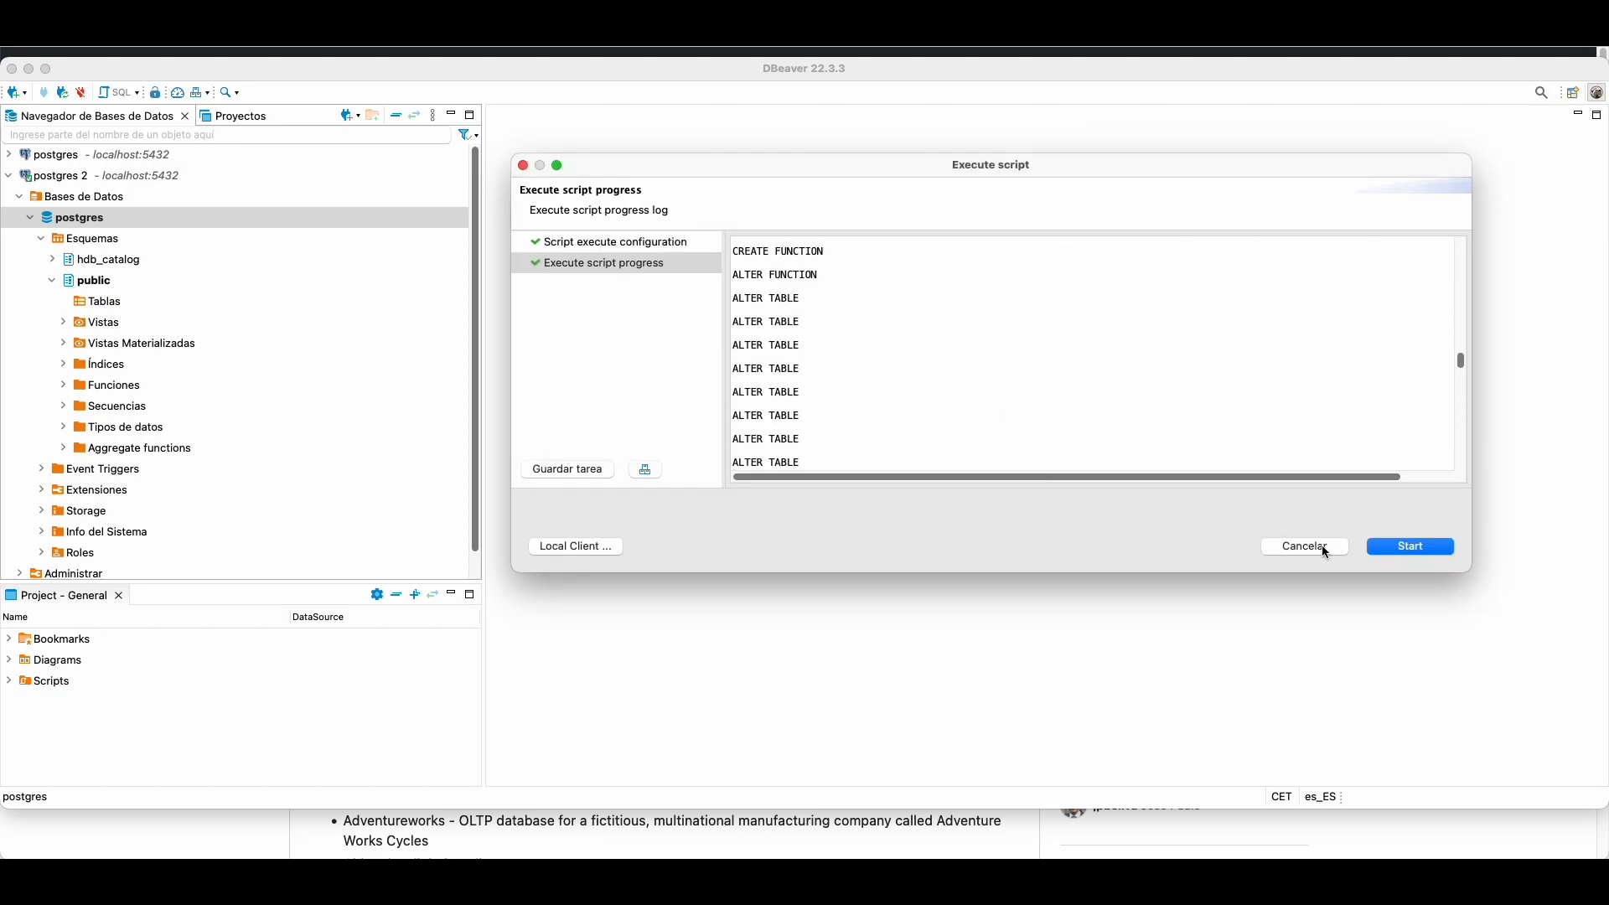
pyautogui.click(1327, 552)
# Step: Expand the public schema's Tablas folder to list the pagila tables
pyautogui.click(96, 309)
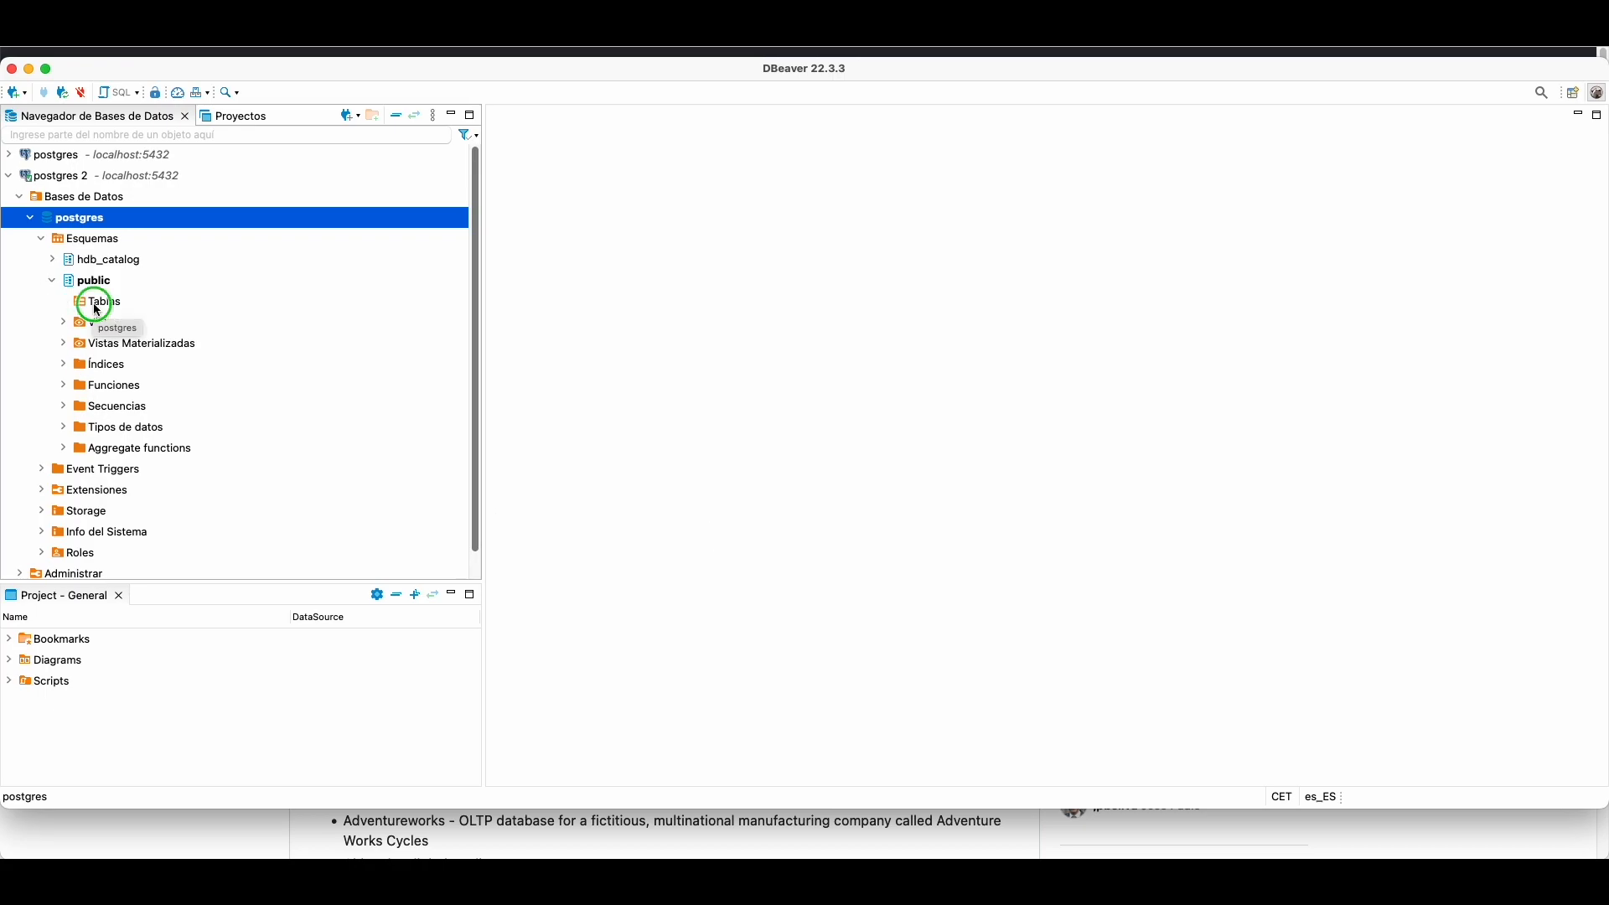
pyautogui.rightClick(96, 309)
pyautogui.click(162, 561)
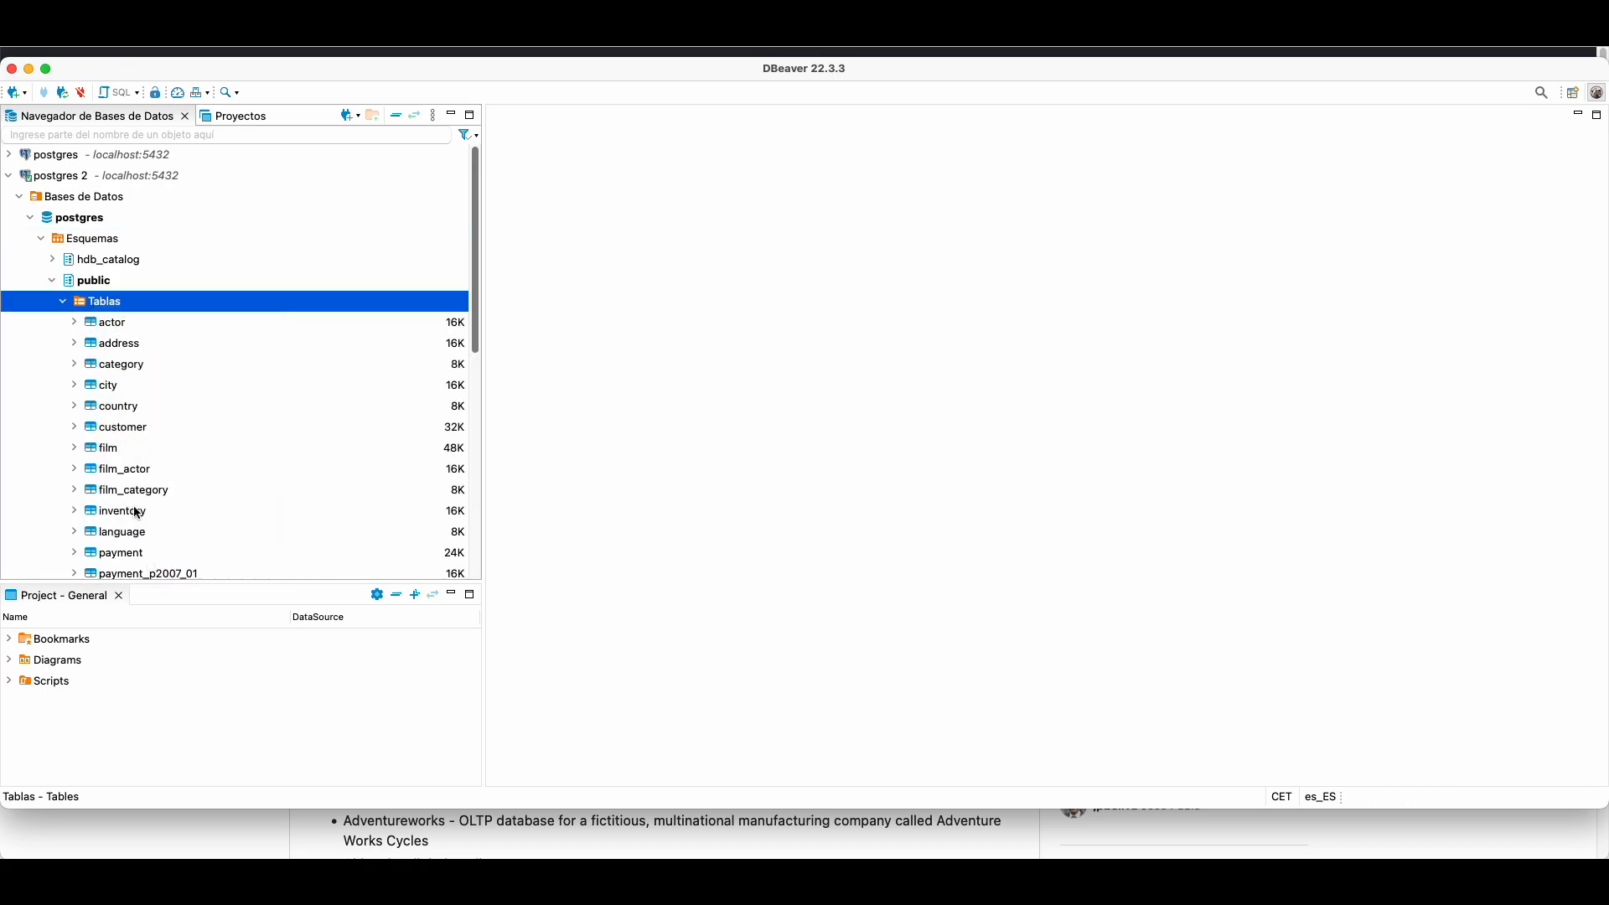
pyautogui.scroll(-10, 201, 445)
pyautogui.scroll(7, 204, 448)
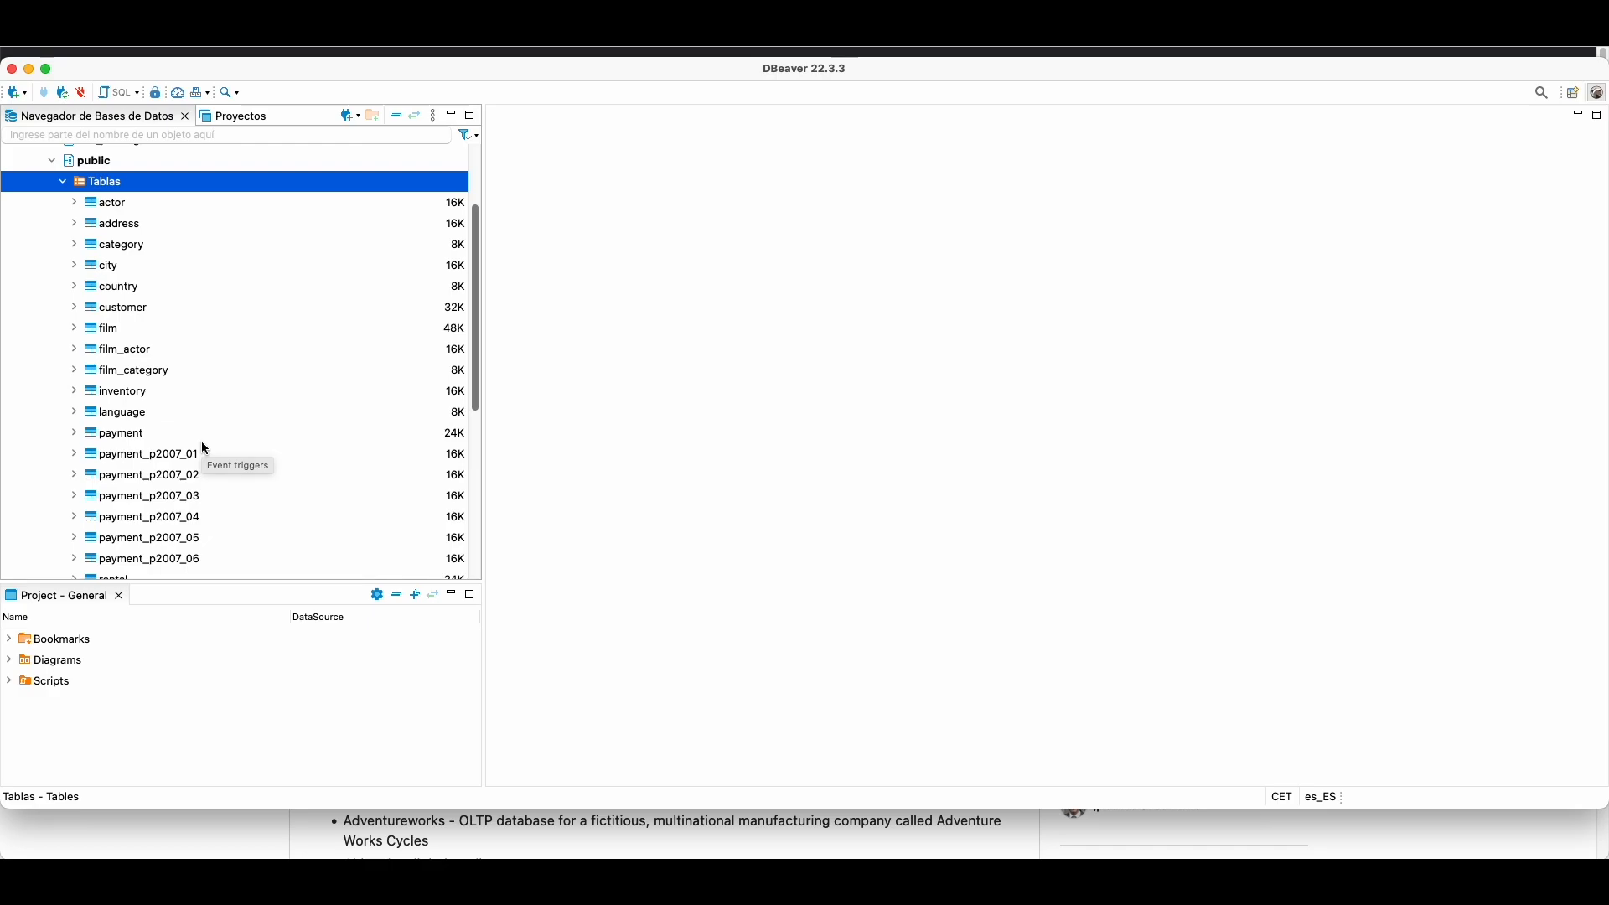
pyautogui.scroll(-1, 204, 448)
# Step: Open the actor table and view its Diagrama ER and Propiedades tabs
pyautogui.click(127, 187)
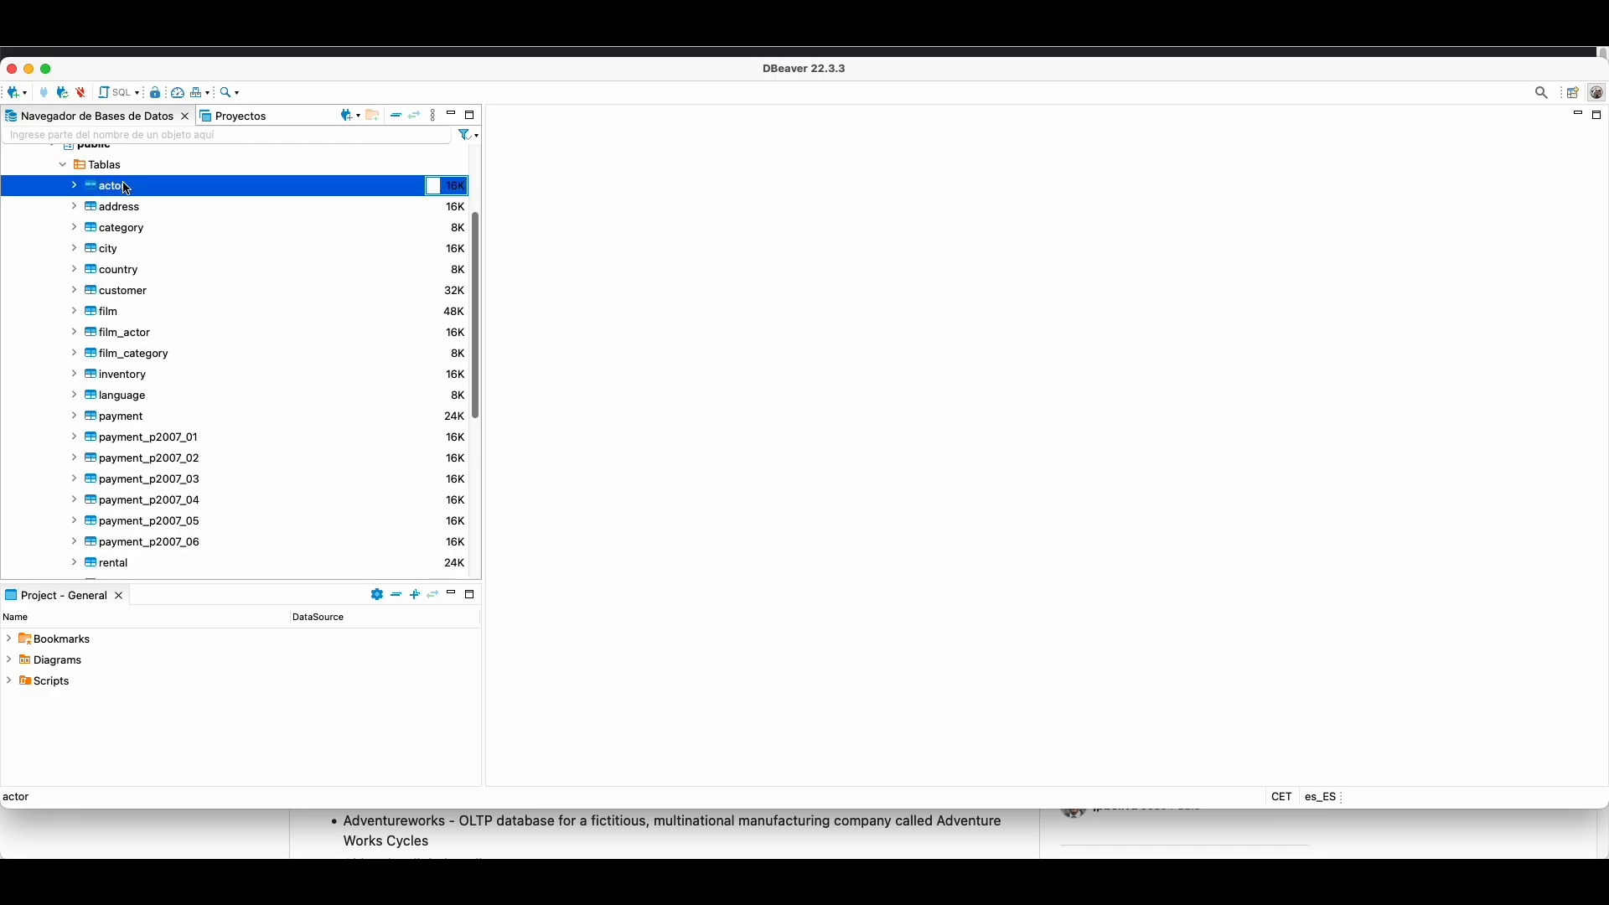
pyautogui.doubleClick(126, 188)
pyautogui.click(672, 137)
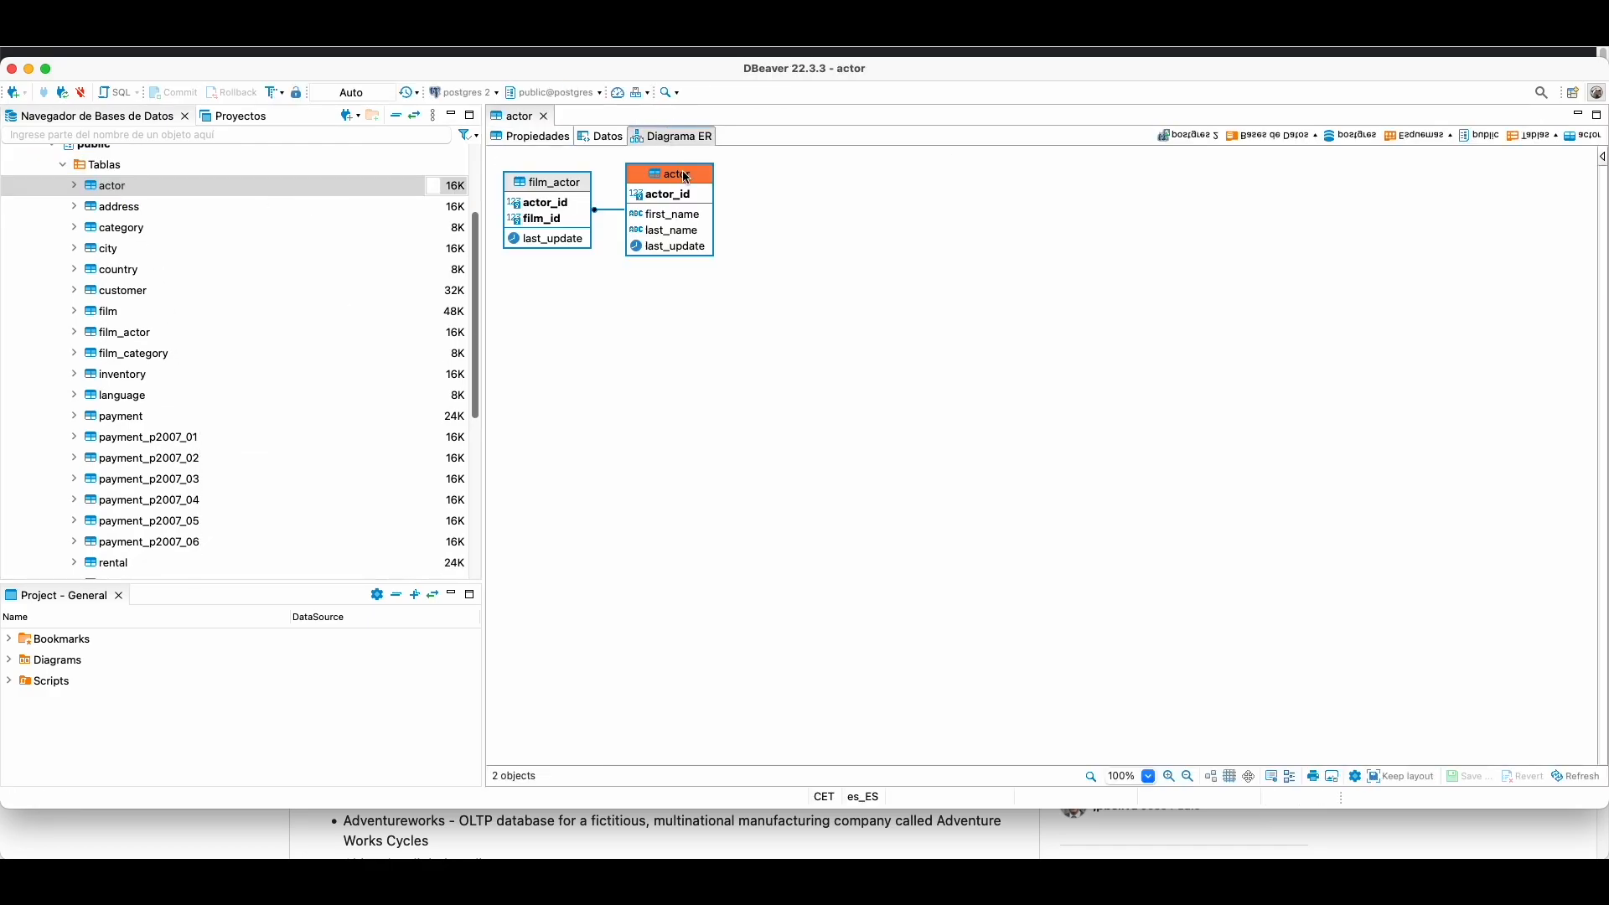
pyautogui.click(549, 137)
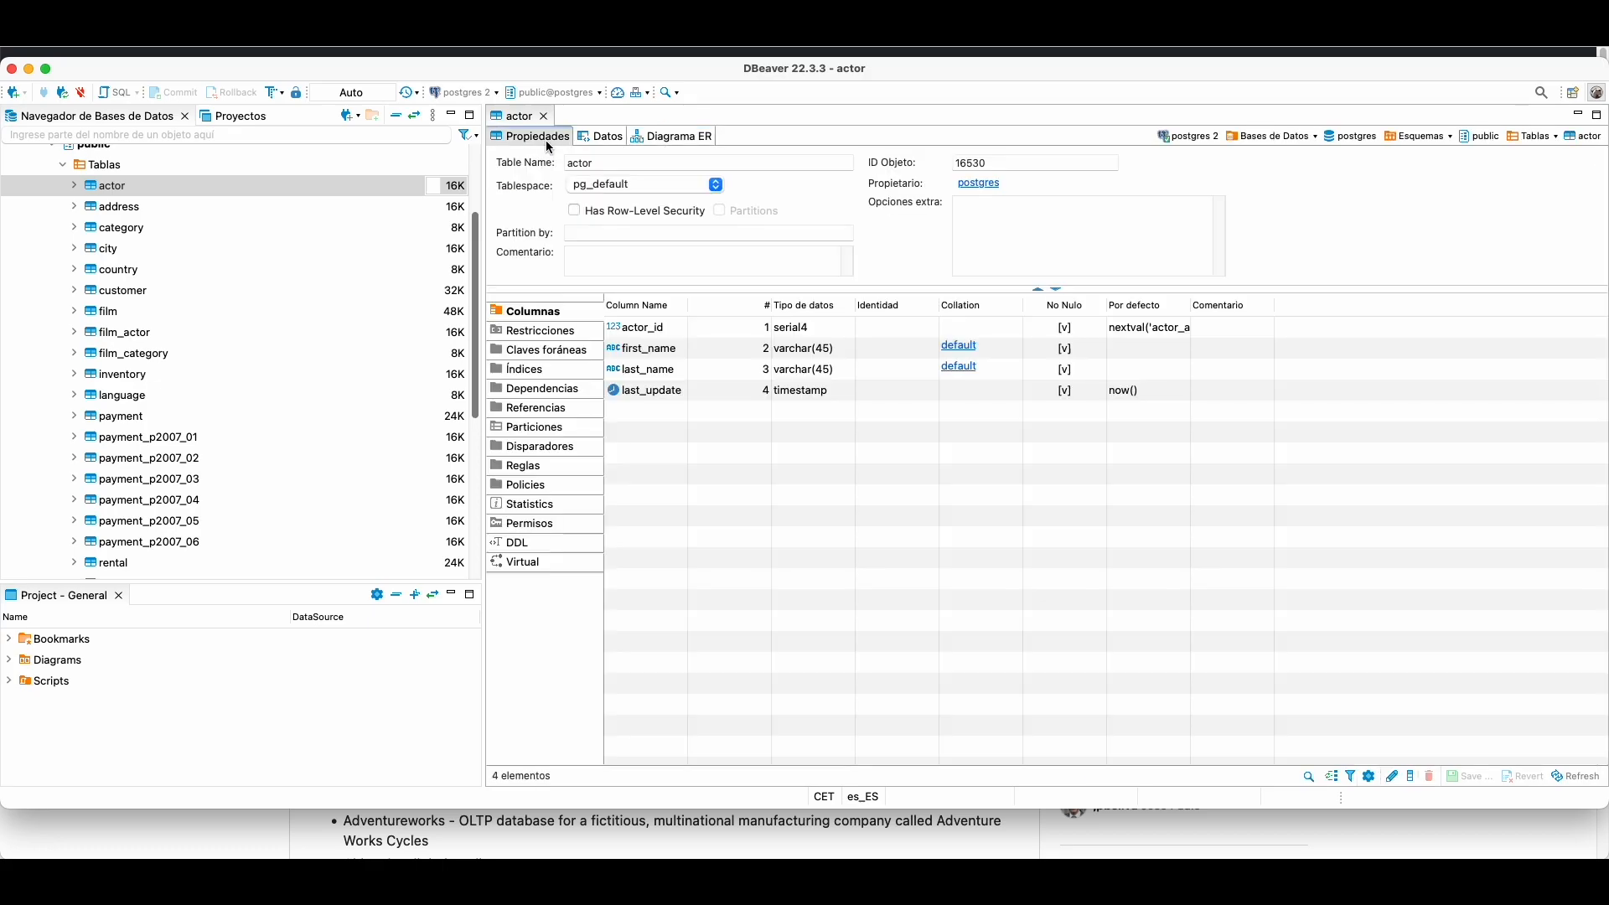
pyautogui.scroll(3, 337, 268)
# Step: Open an ER diagram of the whole public schema, browse it, then collapse public
pyautogui.rightClick(99, 222)
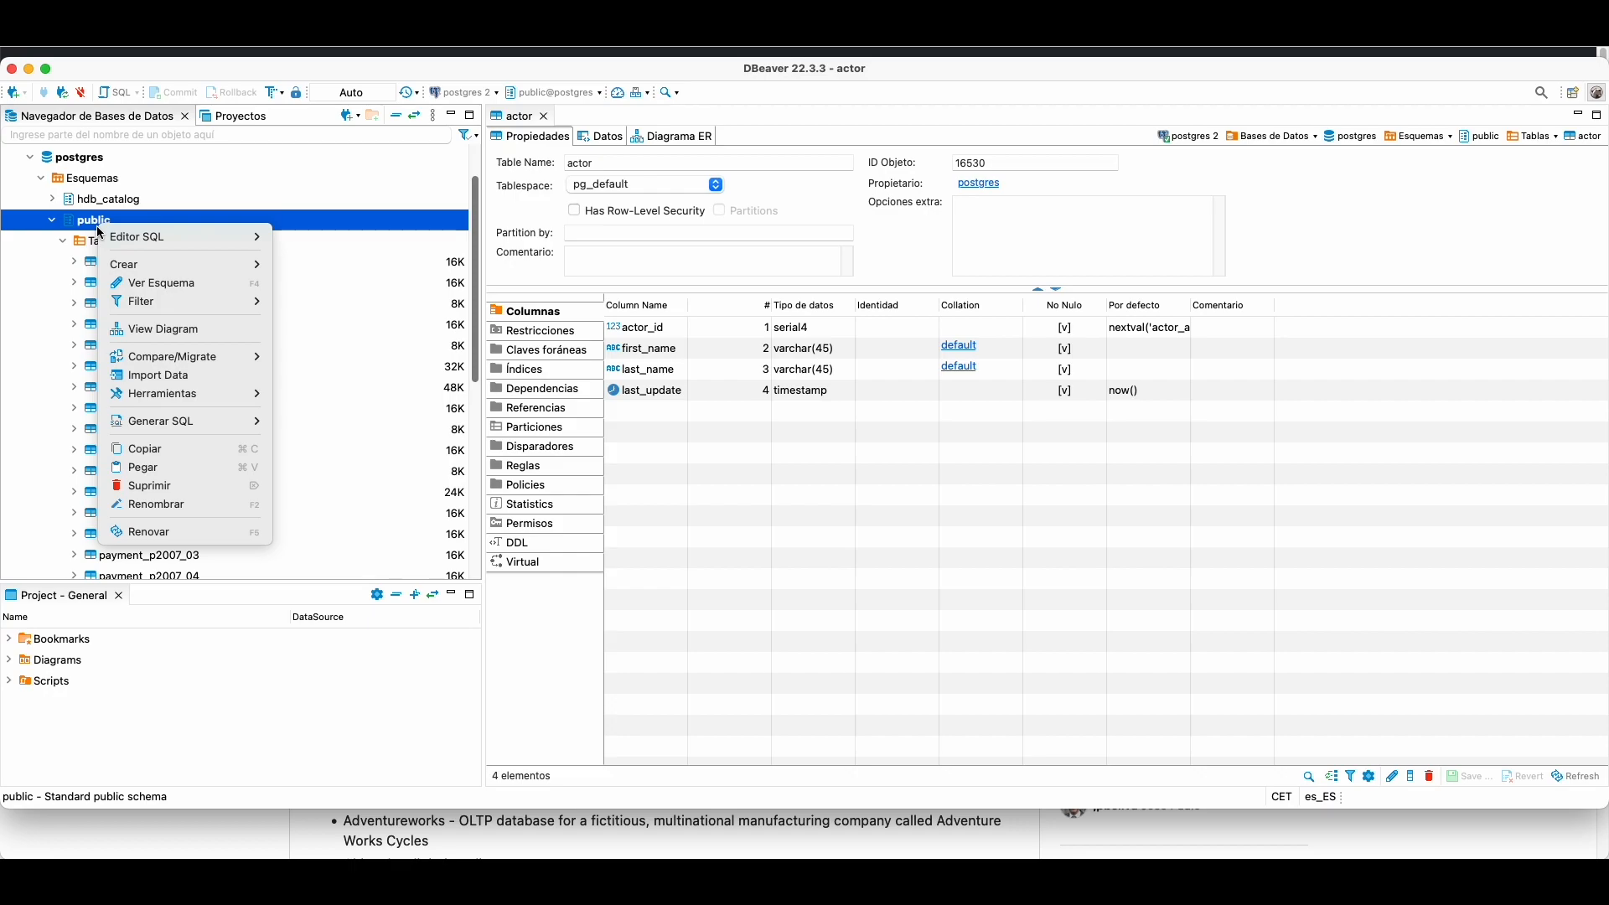
pyautogui.click(155, 328)
pyautogui.scroll(-5, 838, 293)
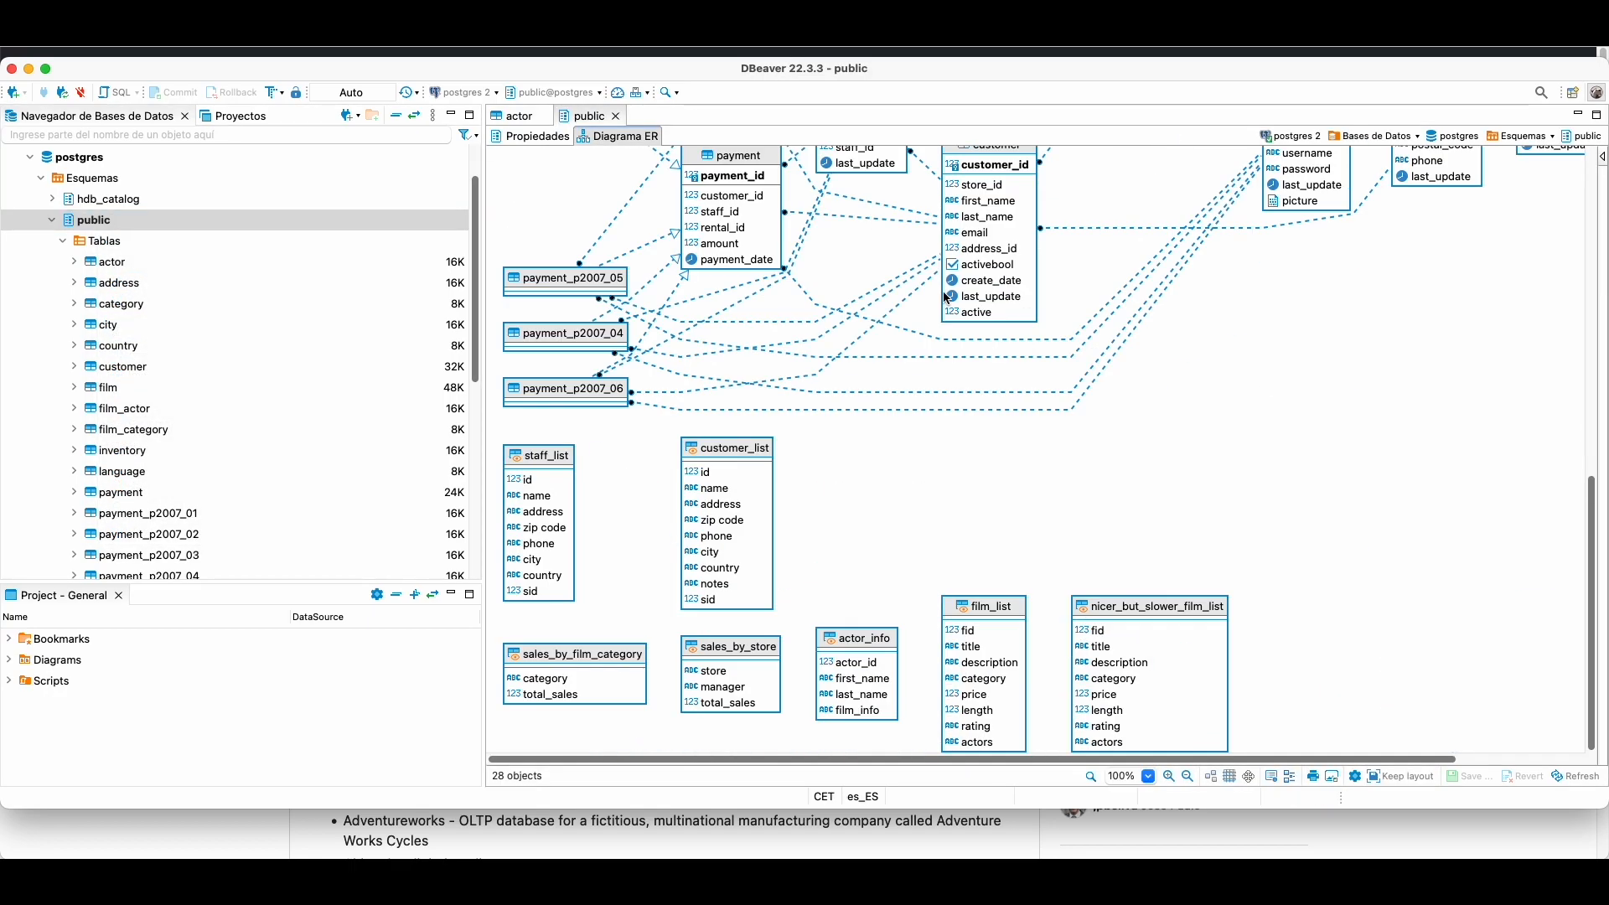
pyautogui.scroll(5, 964, 305)
pyautogui.scroll(-4, 998, 322)
pyautogui.scroll(-5, 999, 326)
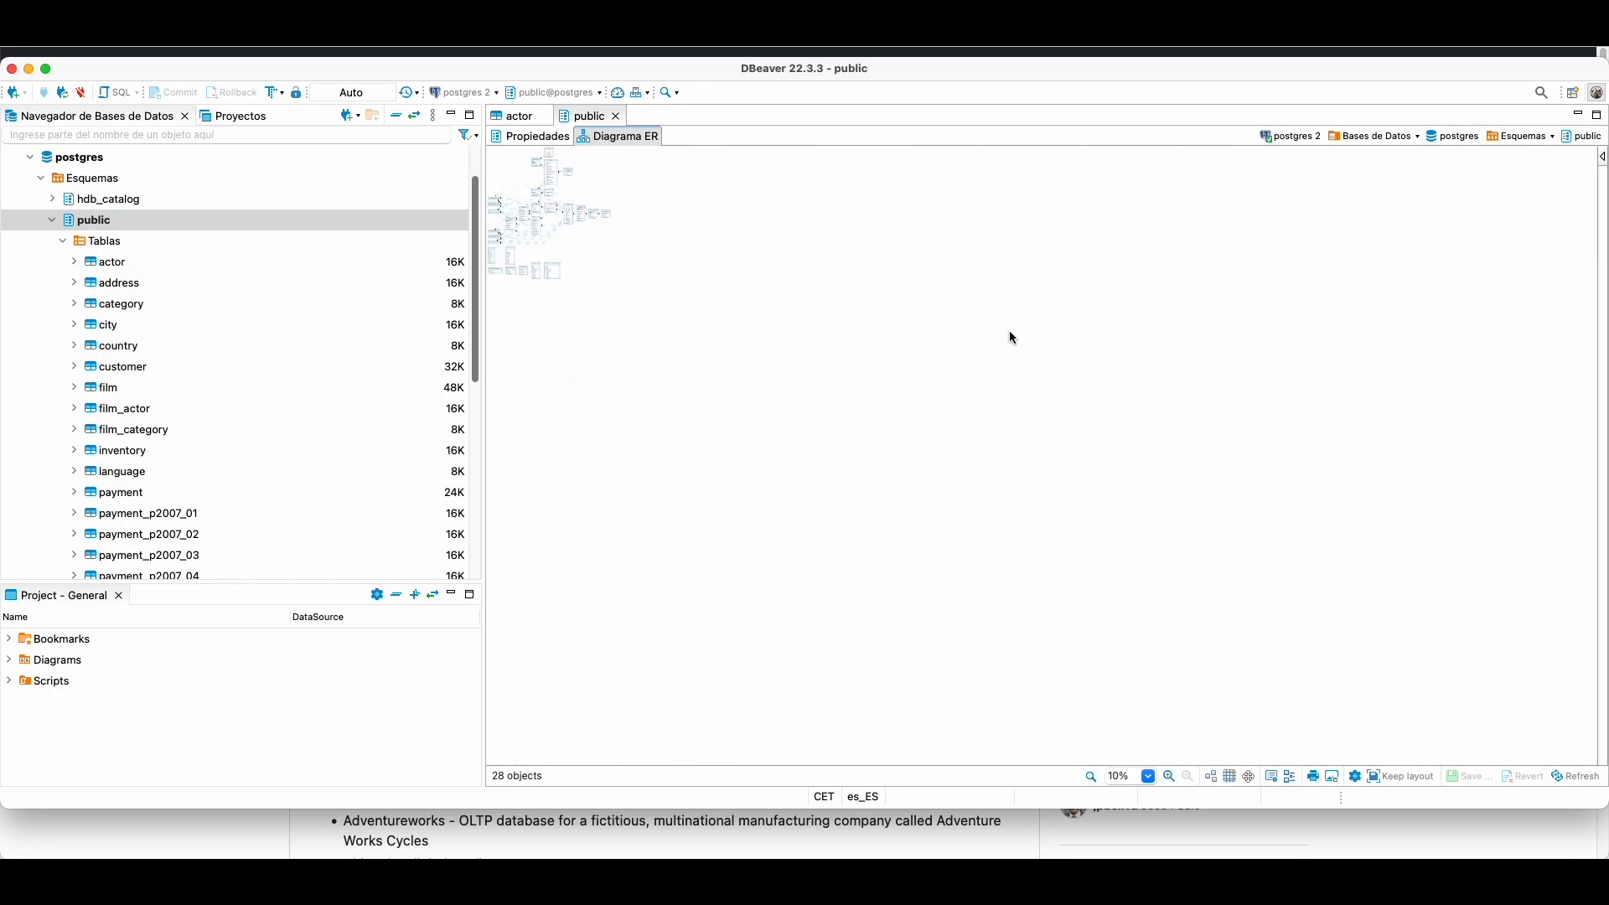
pyautogui.scroll(3, 833, 324)
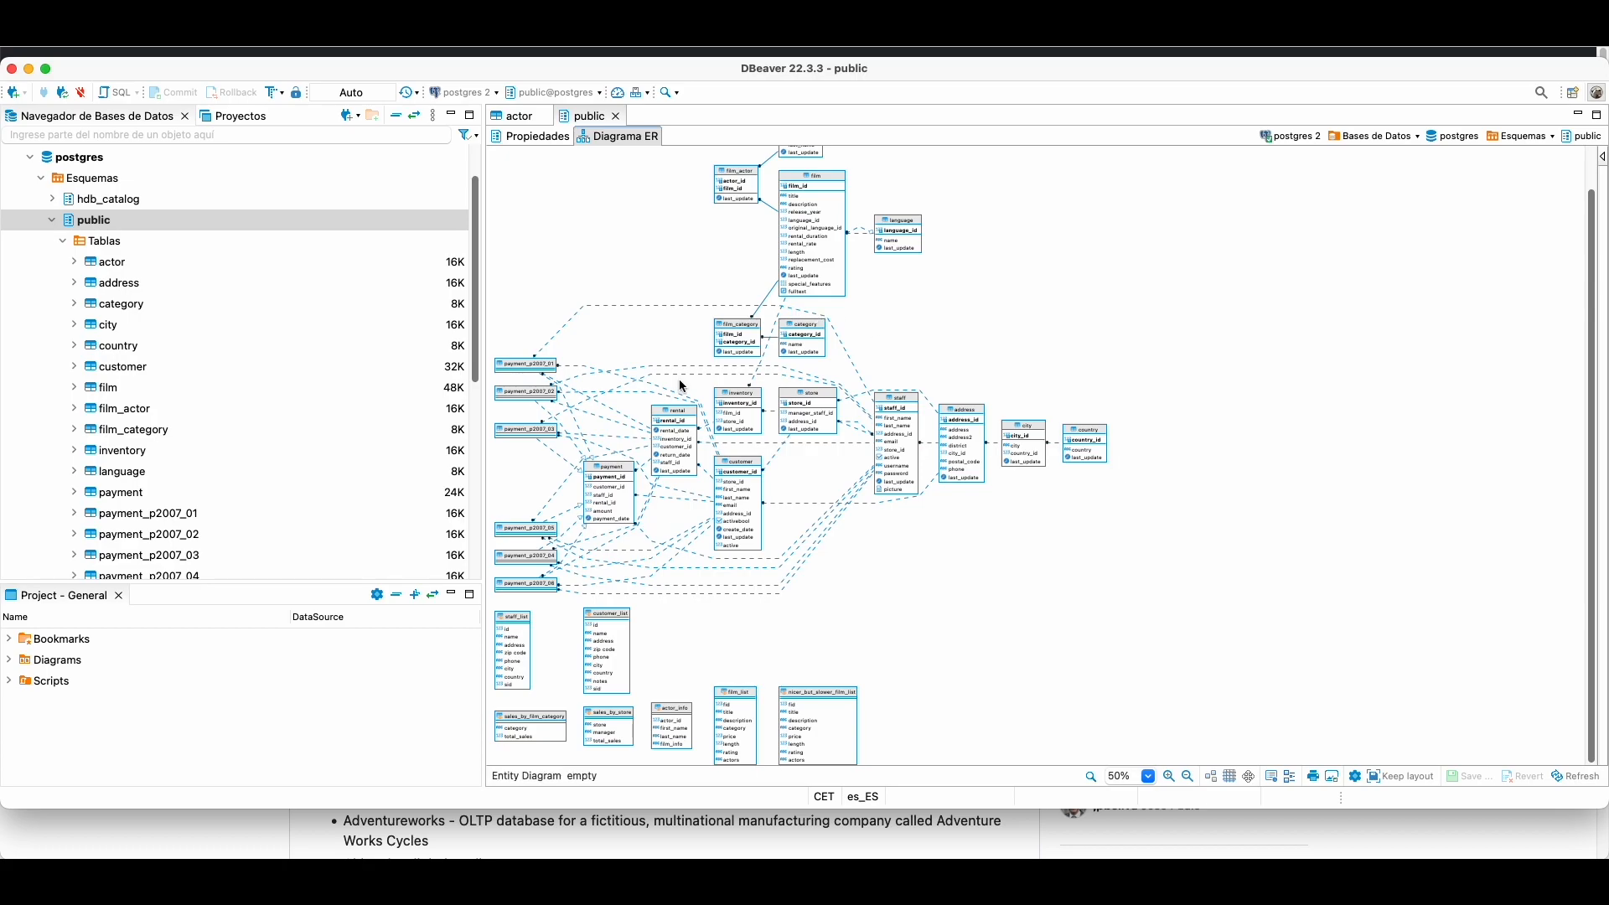
pyautogui.scroll(-2, 683, 386)
pyautogui.scroll(2, 683, 386)
pyautogui.rightClick(86, 222)
pyautogui.moveTo(182, 382)
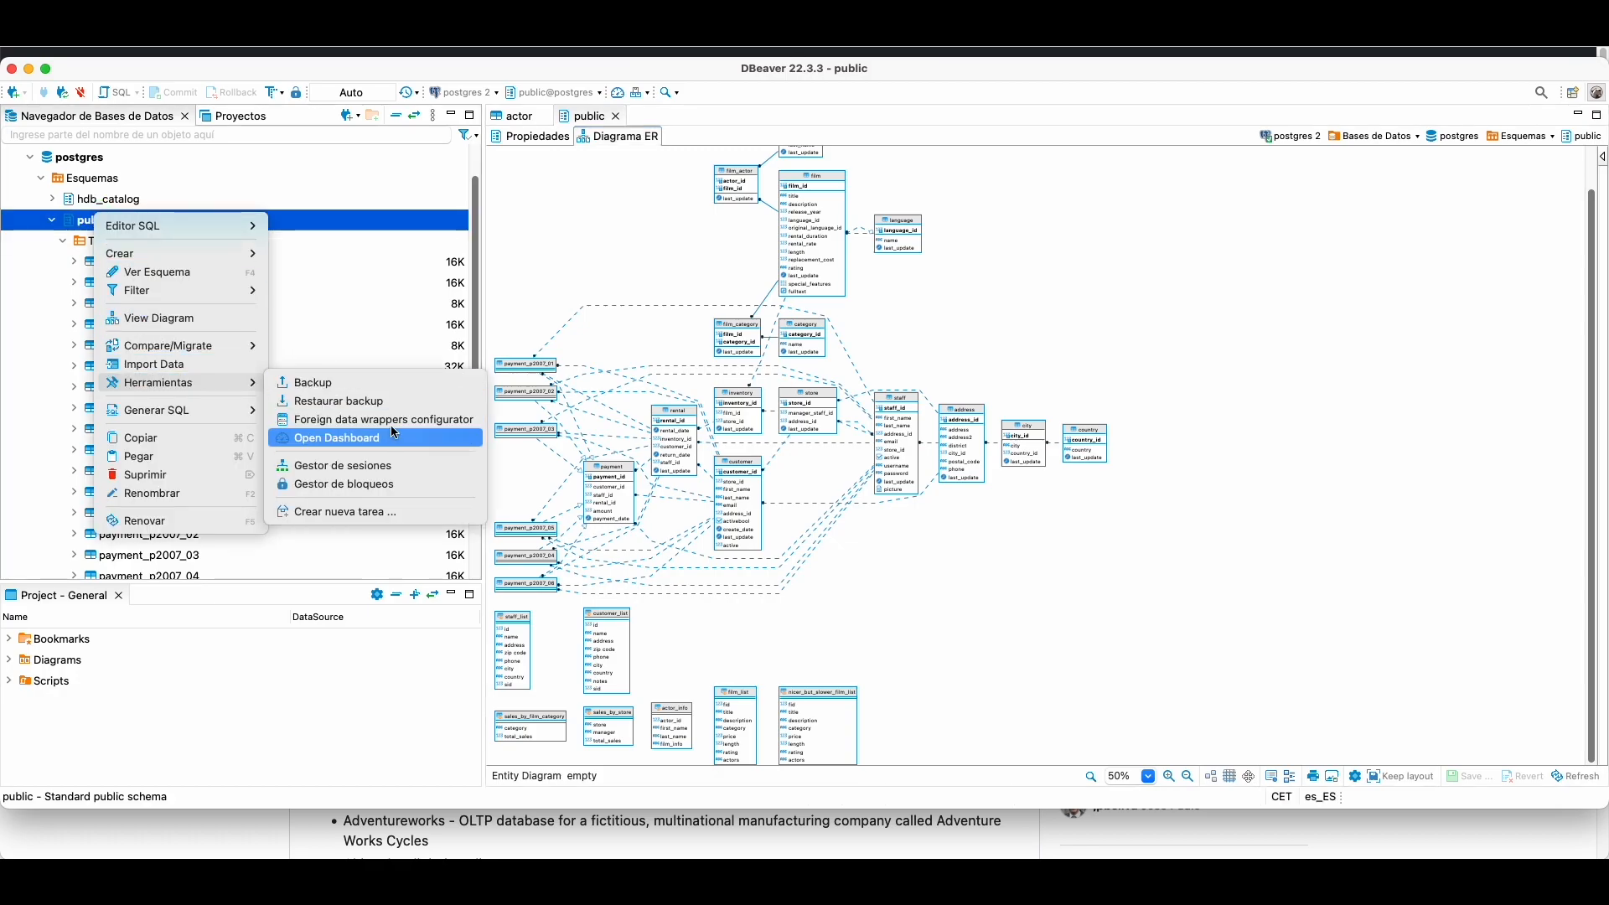
pyautogui.click(964, 171)
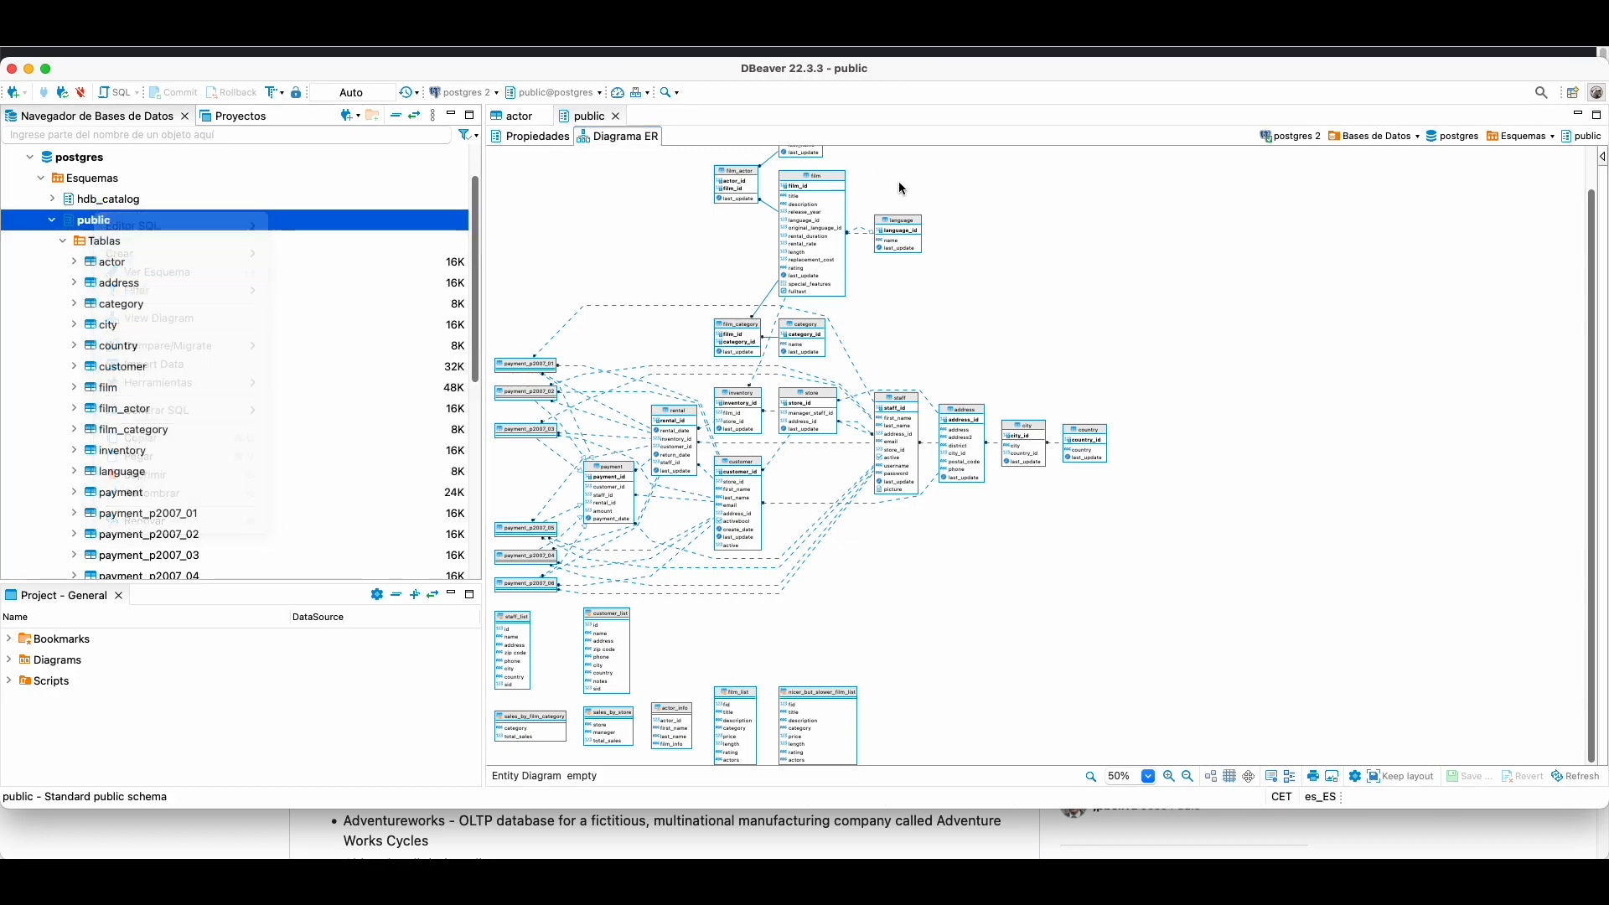
pyautogui.click(52, 221)
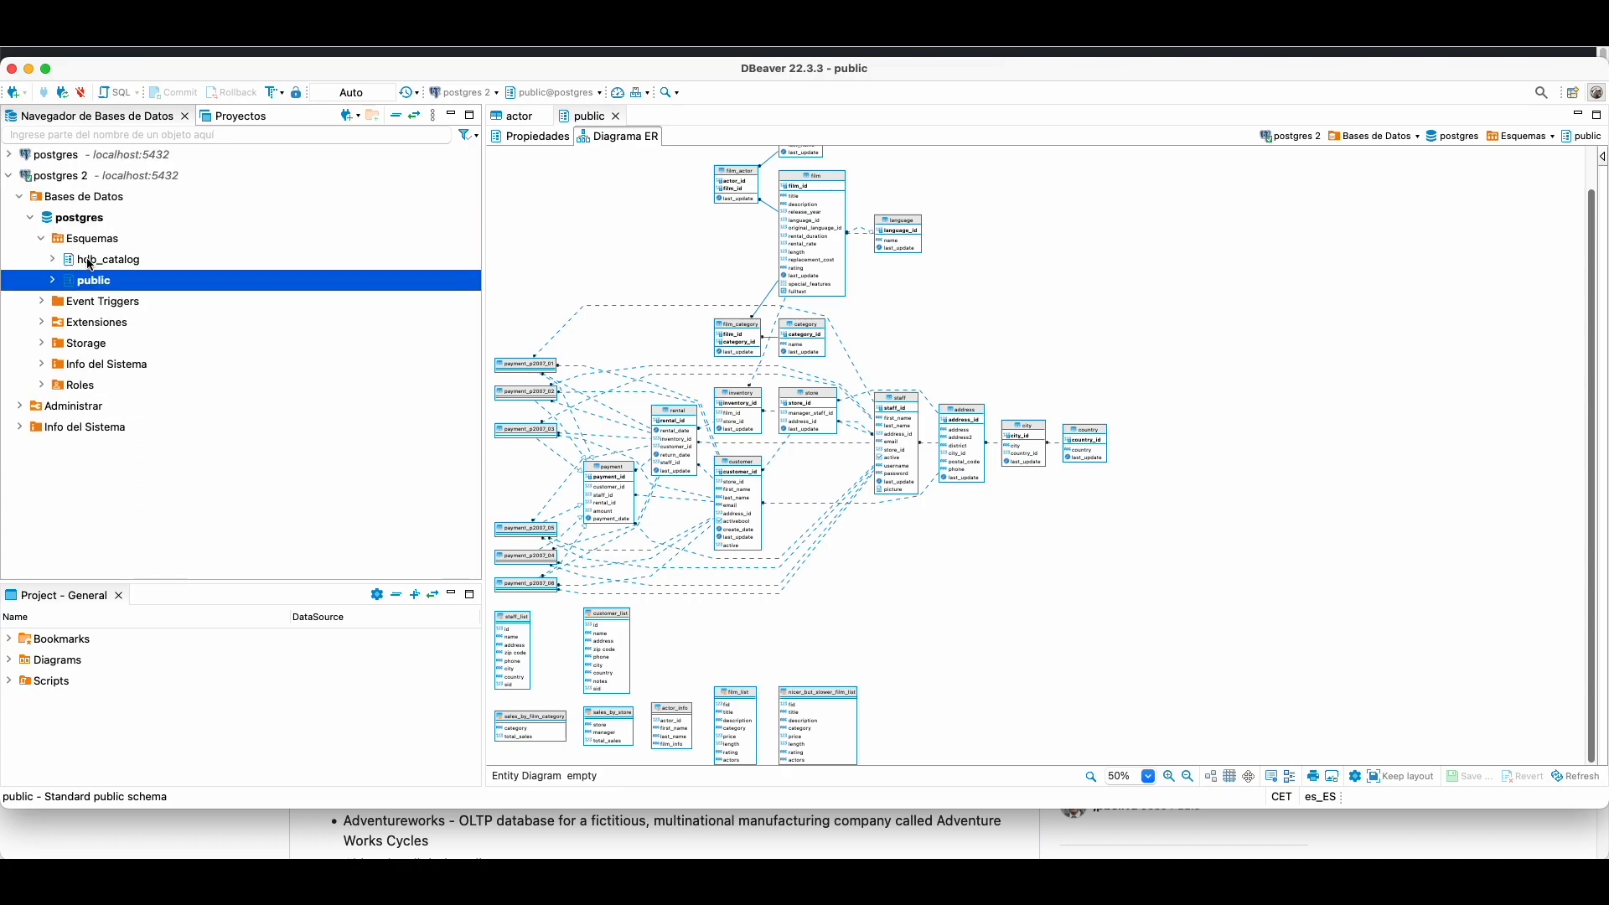
# Step: Run pagila-insert-data.sql on the postgres database via Execute script
pyautogui.rightClick(73, 217)
pyautogui.moveTo(191, 338)
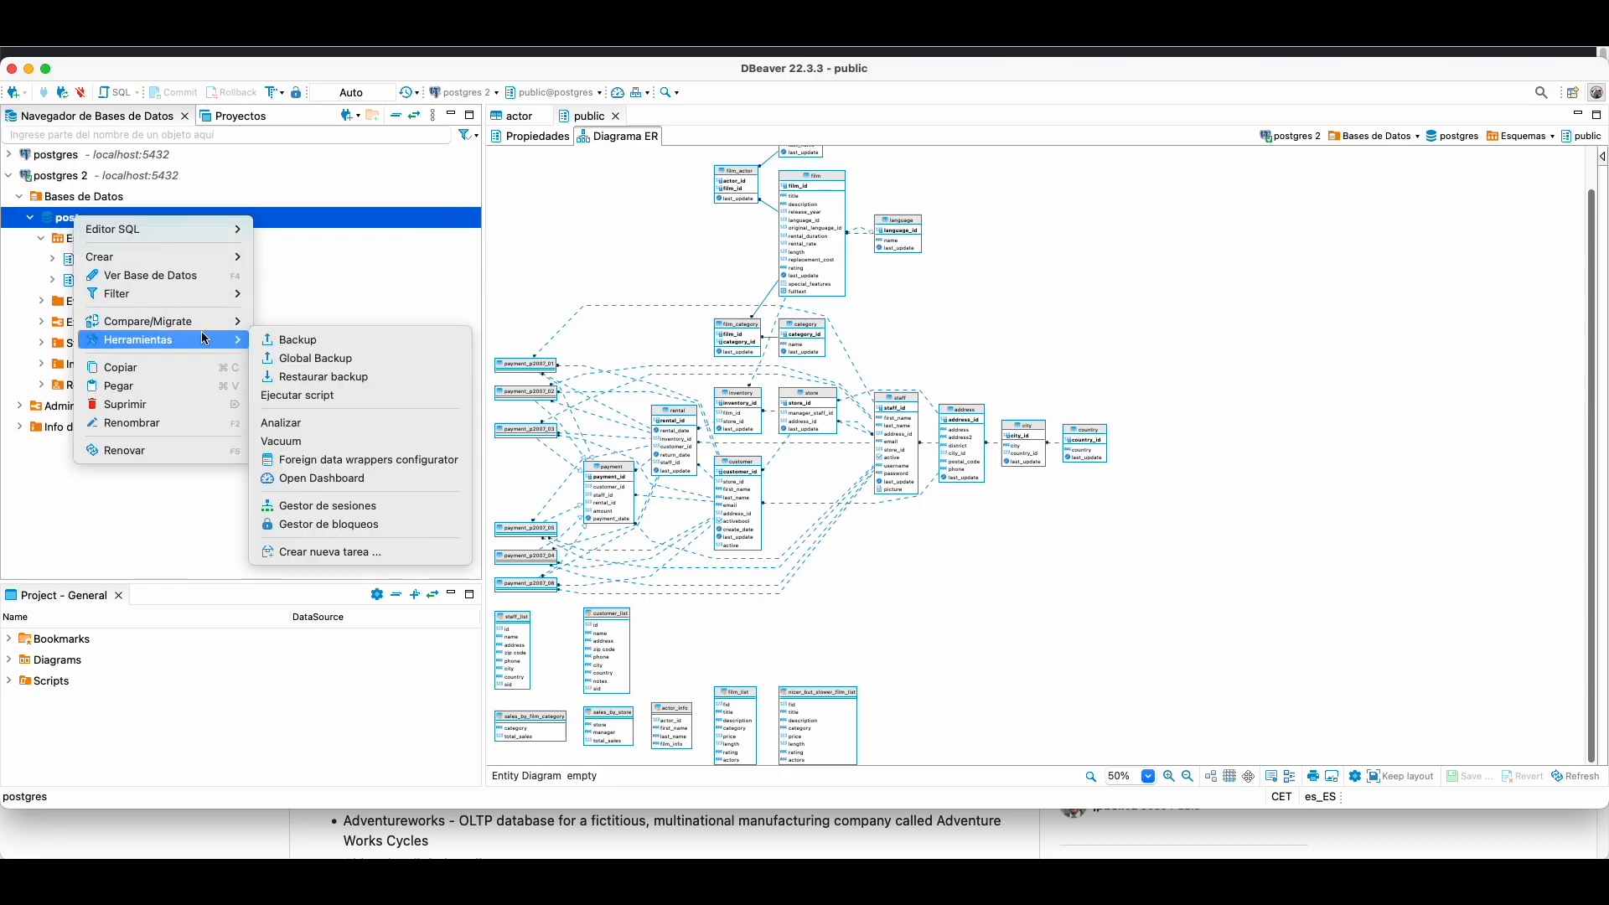
pyautogui.click(310, 395)
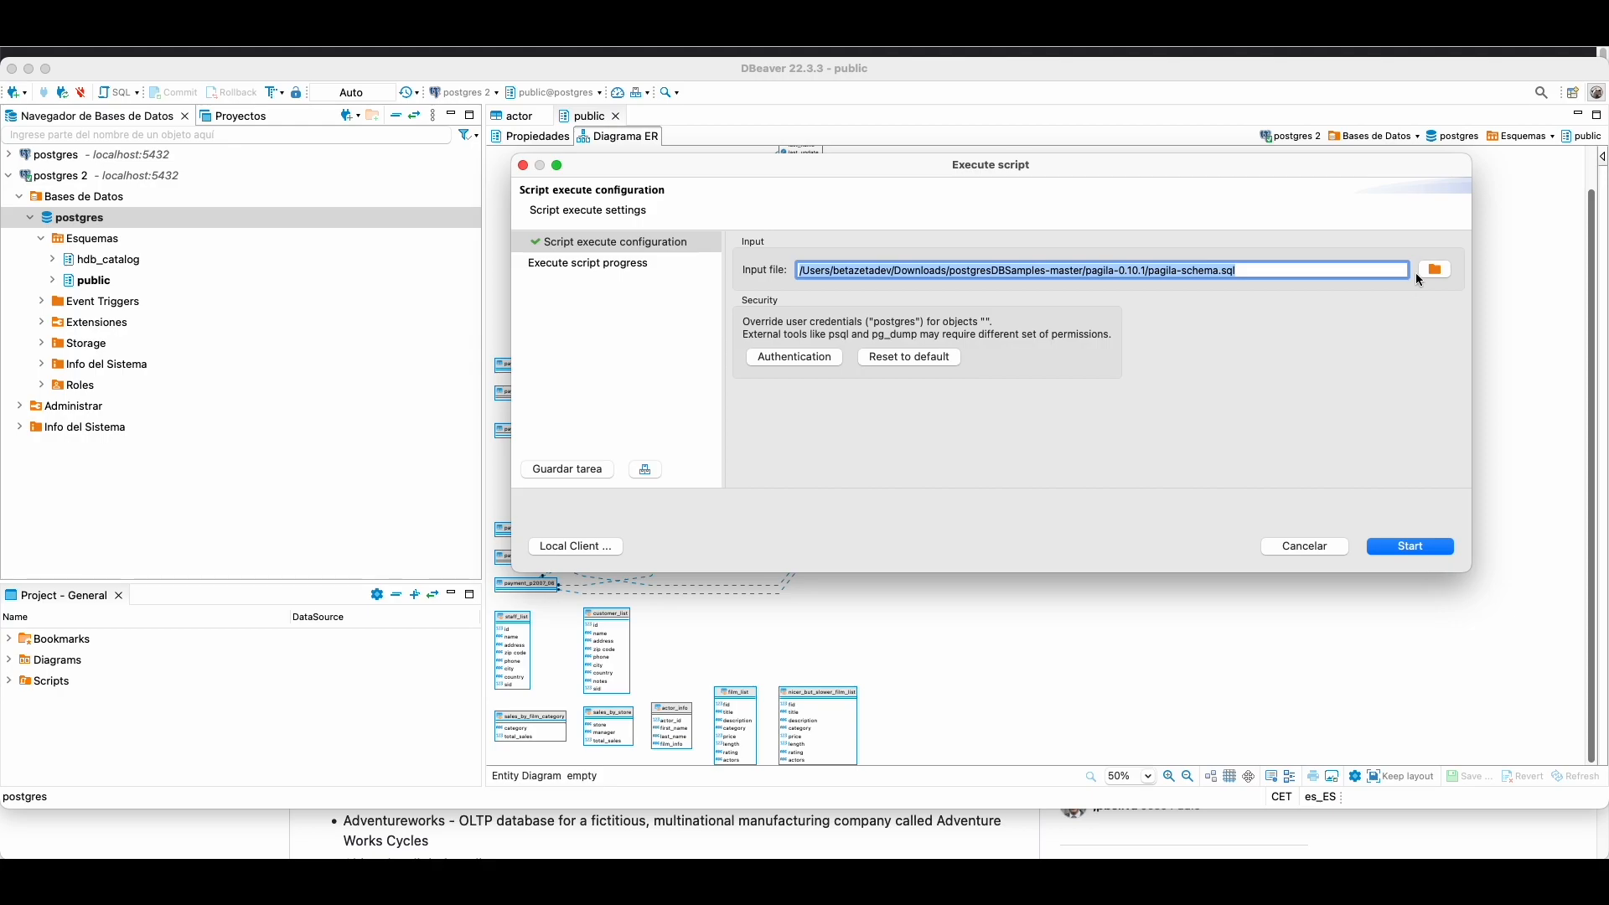
pyautogui.click(1435, 269)
pyautogui.doubleClick(680, 188)
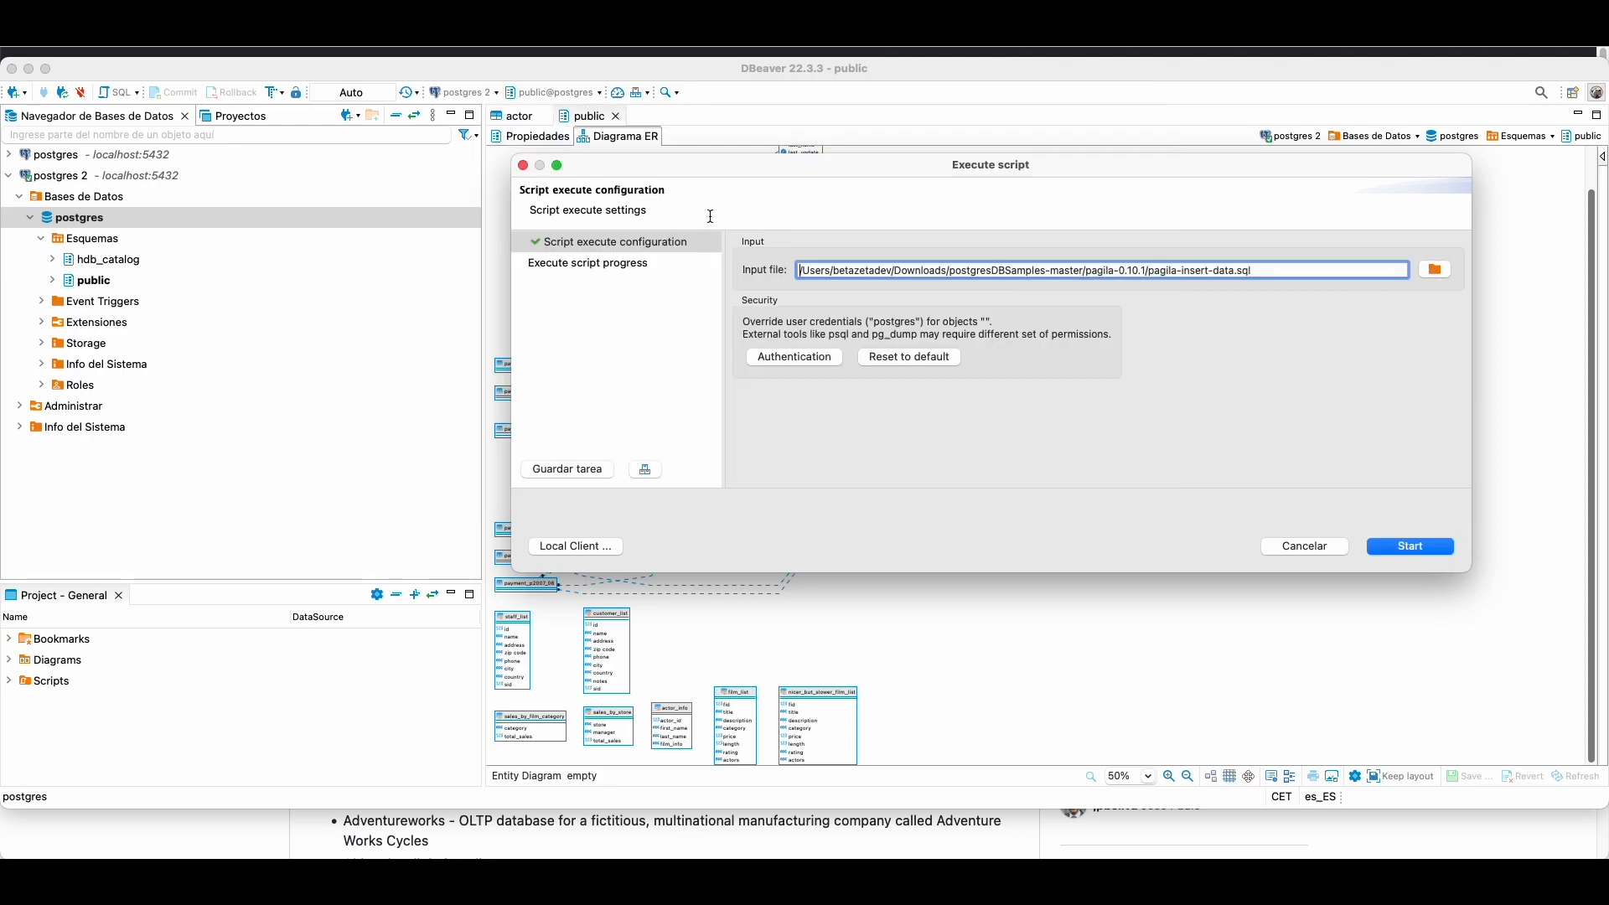
pyautogui.click(1401, 547)
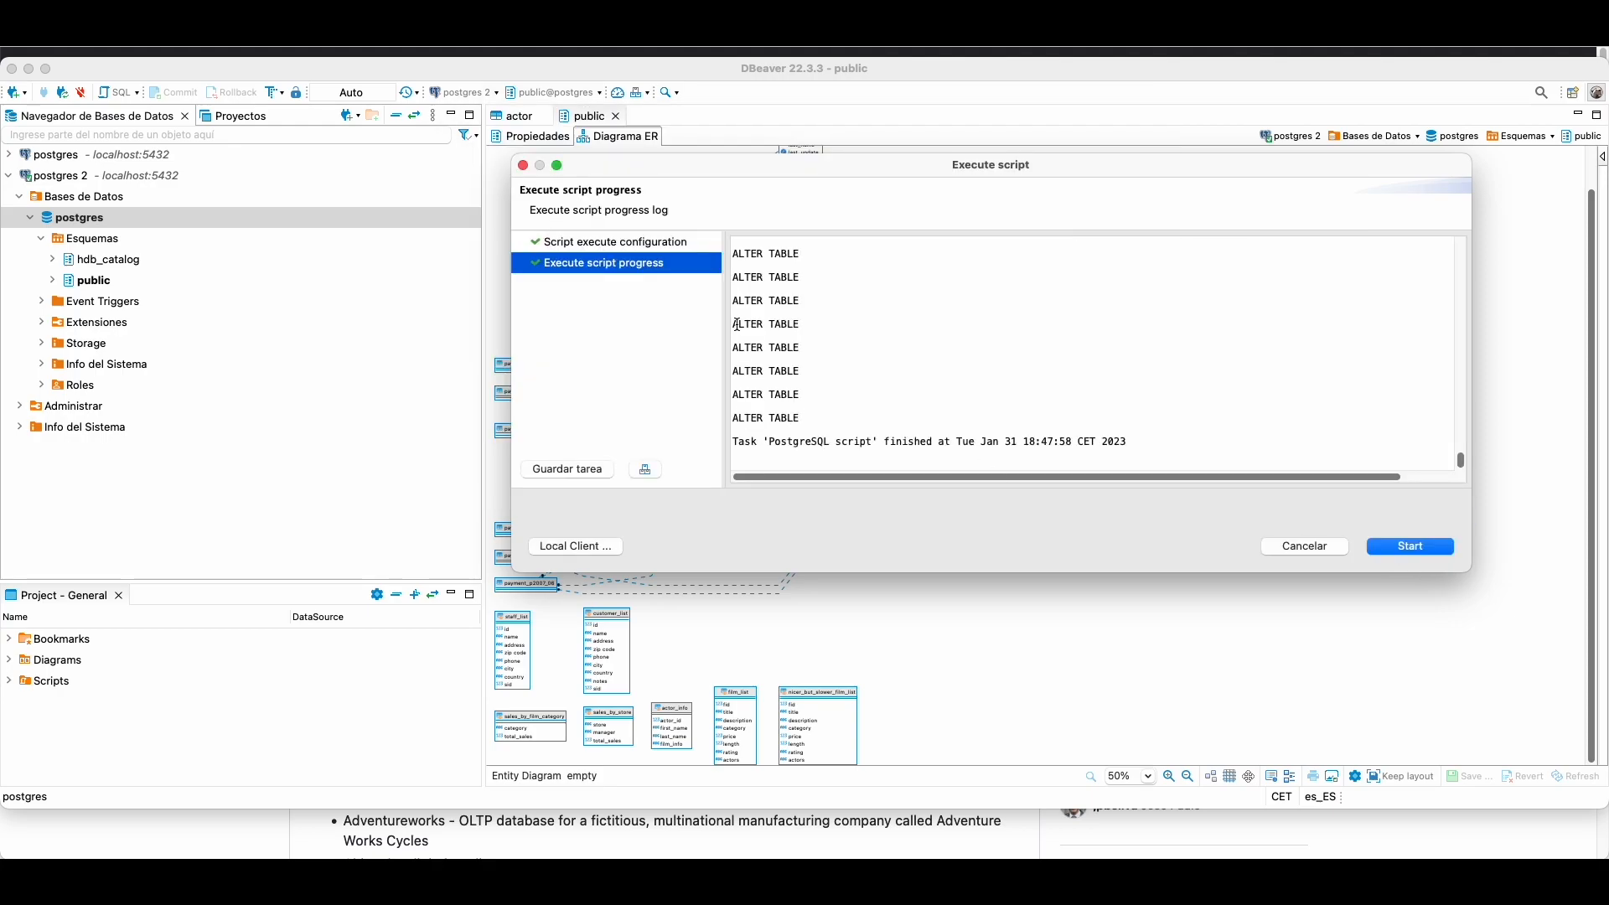
pyautogui.click(1330, 546)
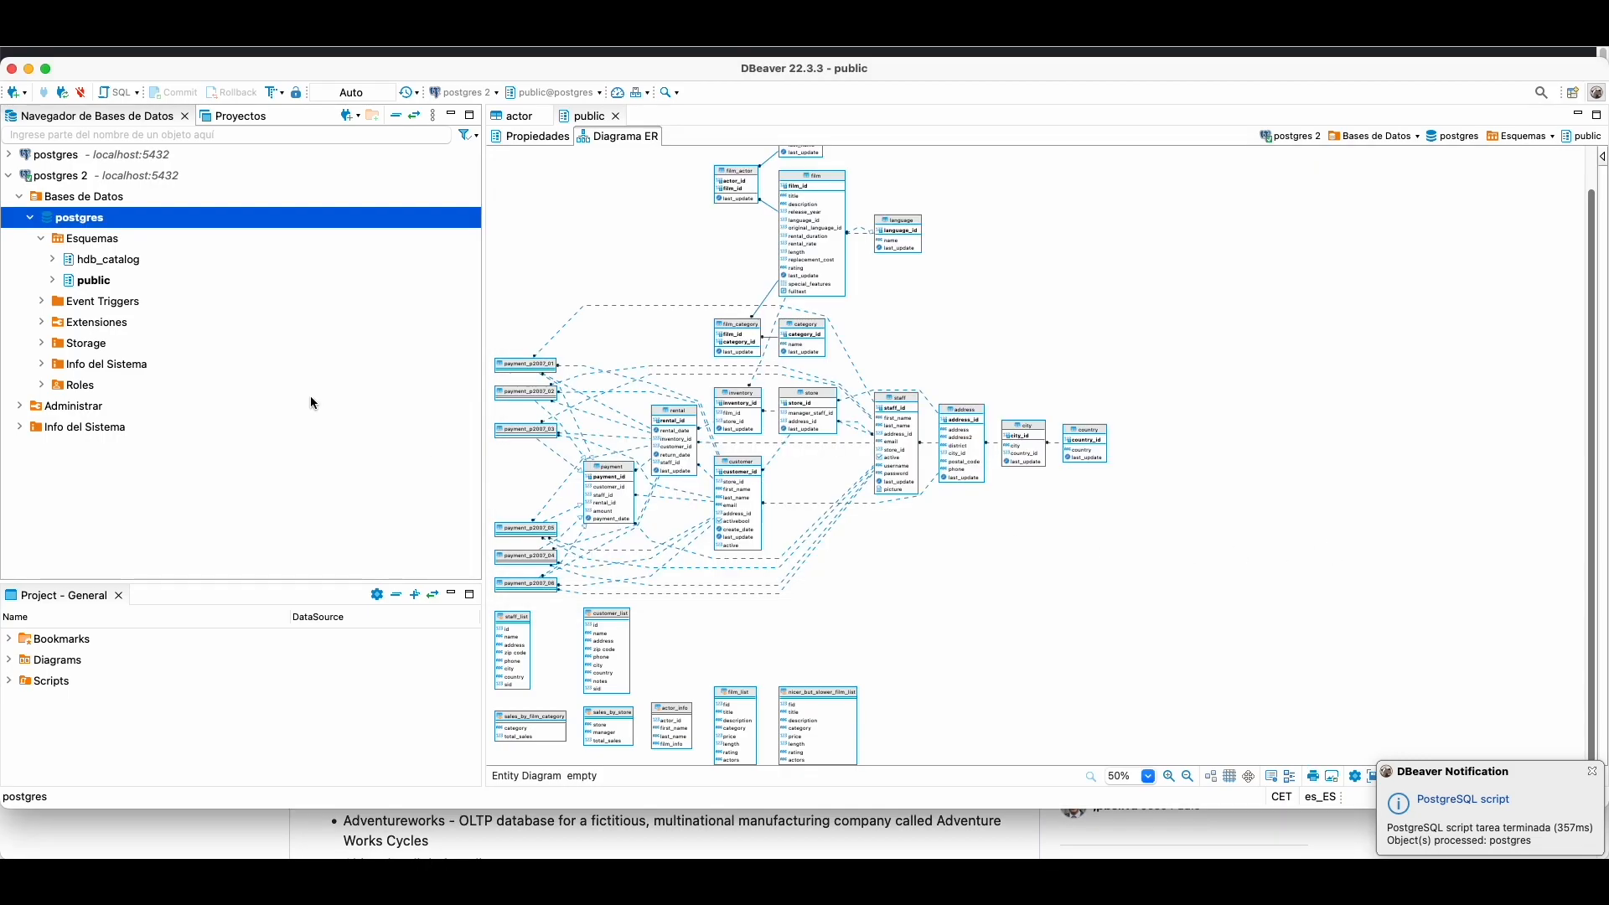
# Step: Run pagila-data.sql on postgres, dismissing the duplicate actor_pkey error
pyautogui.rightClick(75, 218)
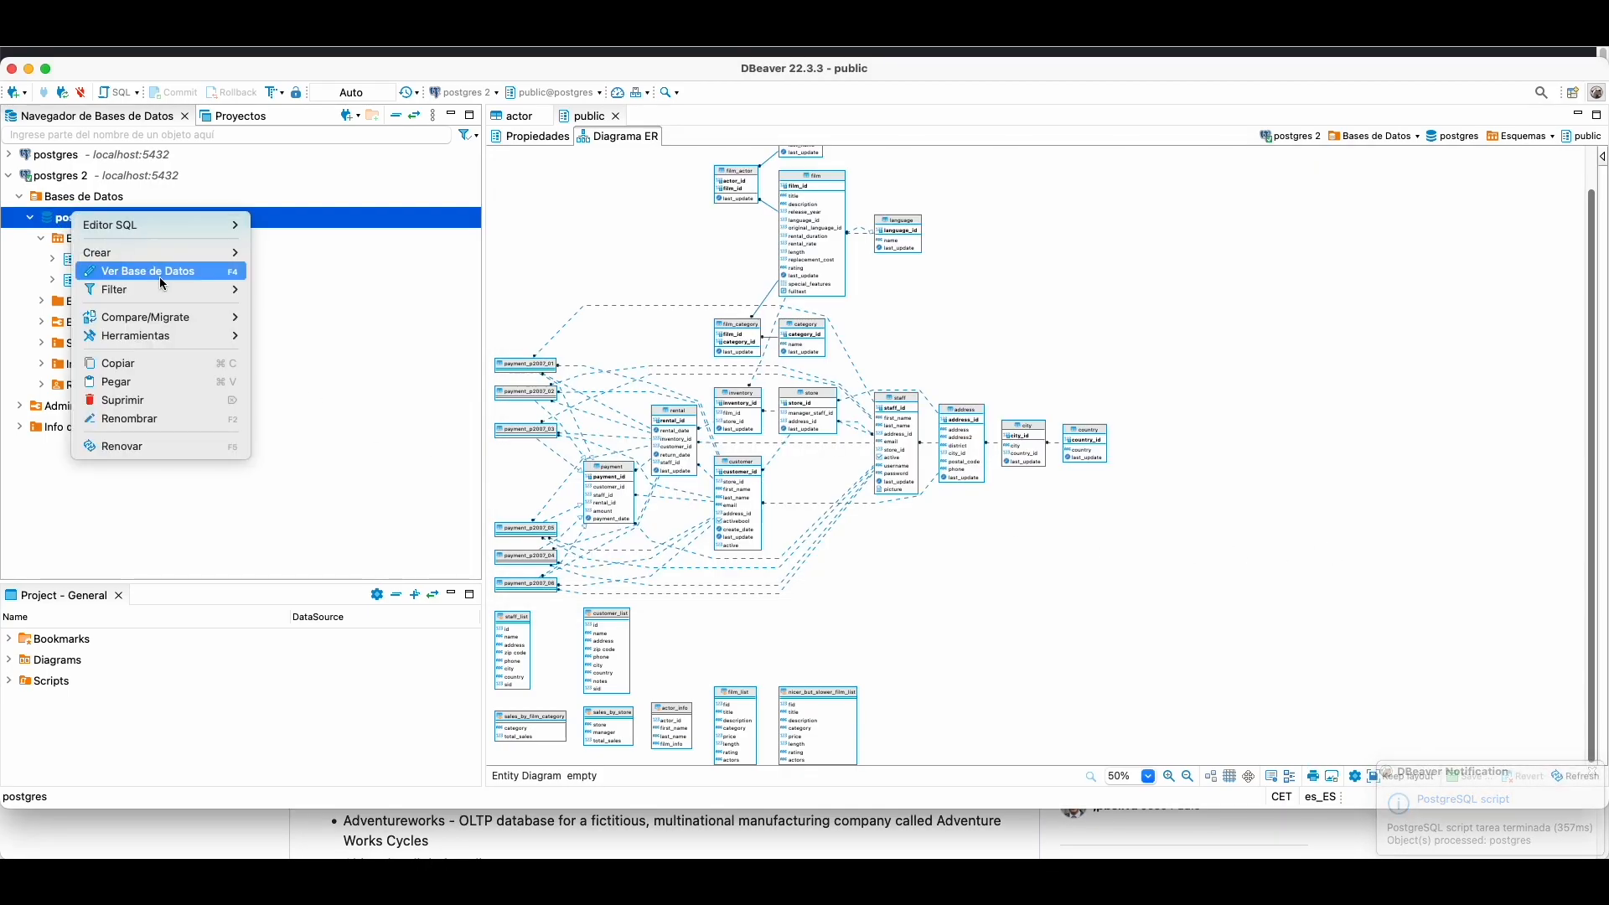
pyautogui.moveTo(163, 339)
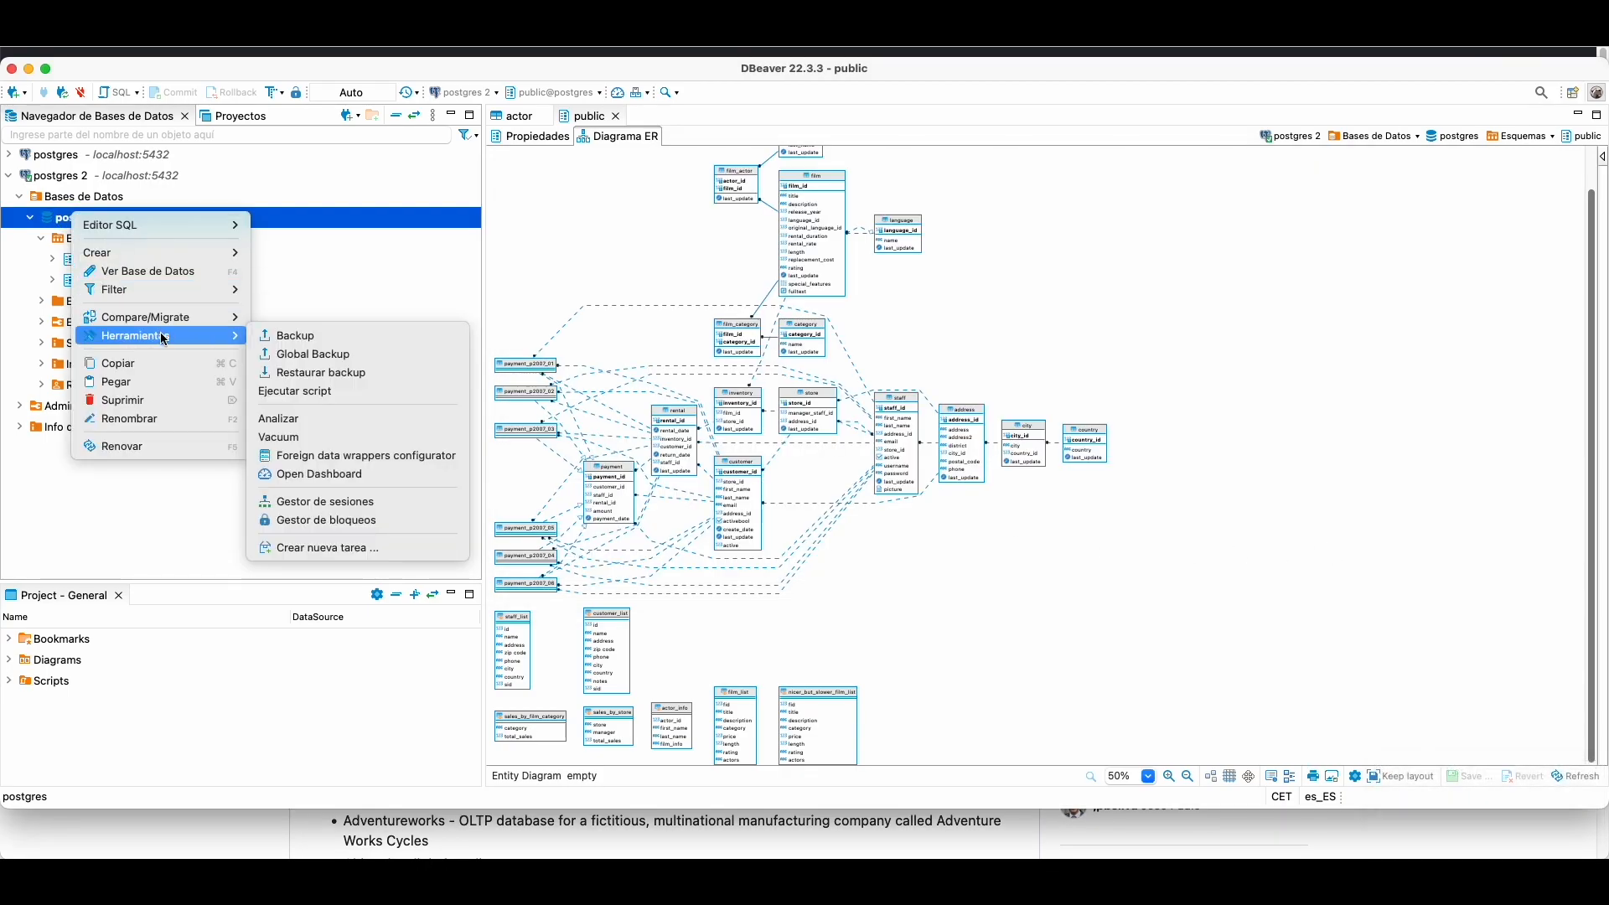
pyautogui.click(293, 392)
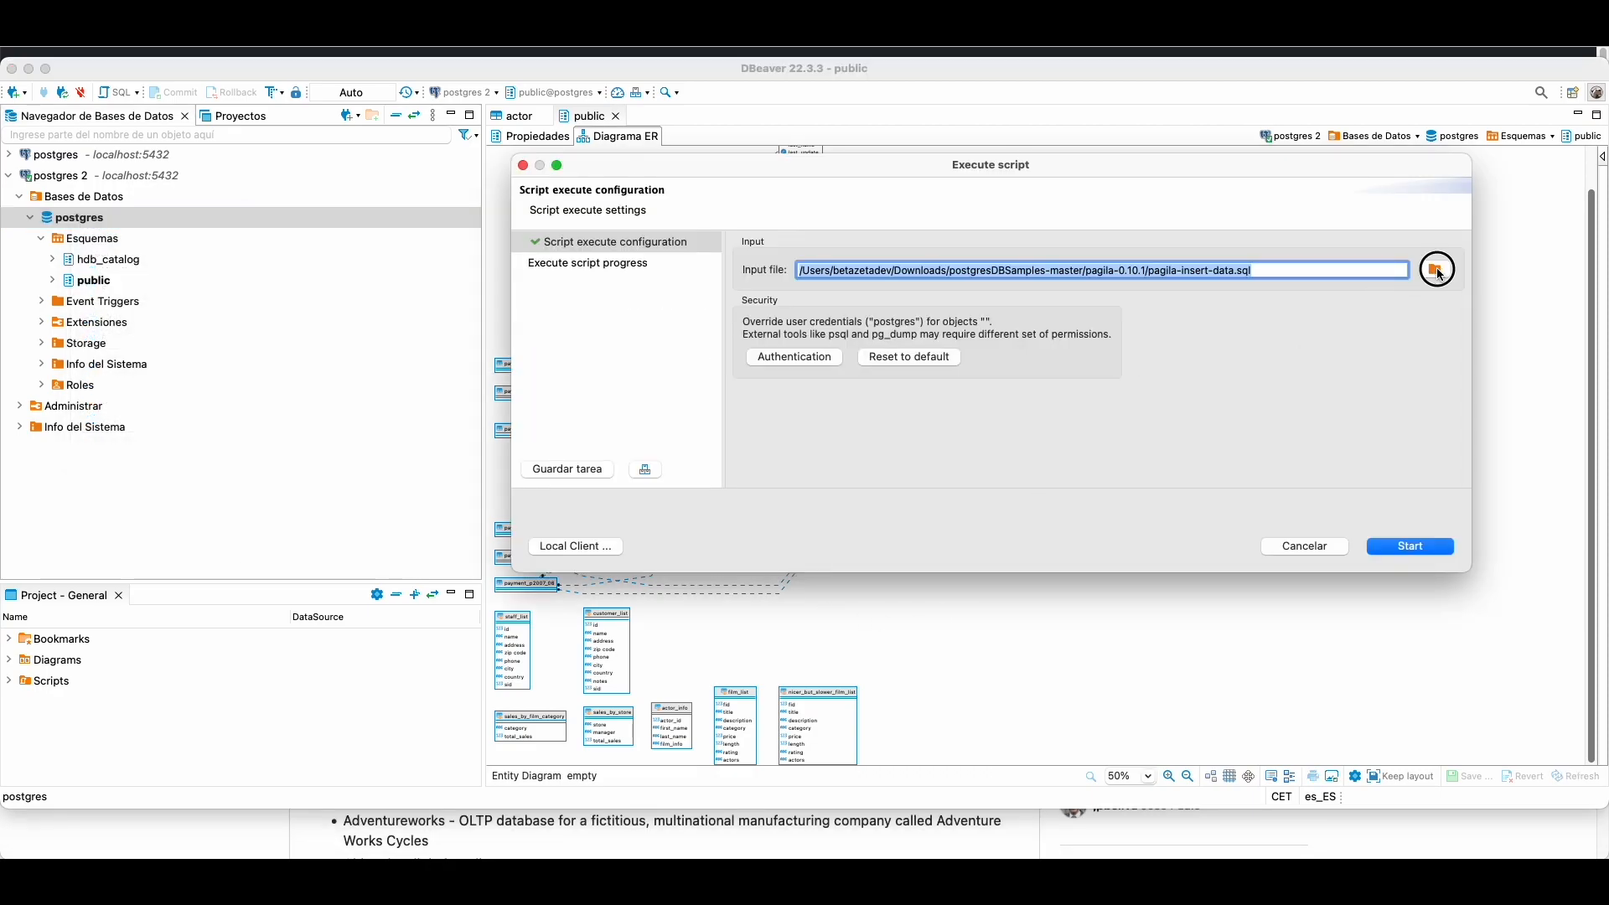
pyautogui.click(1434, 270)
pyautogui.doubleClick(670, 171)
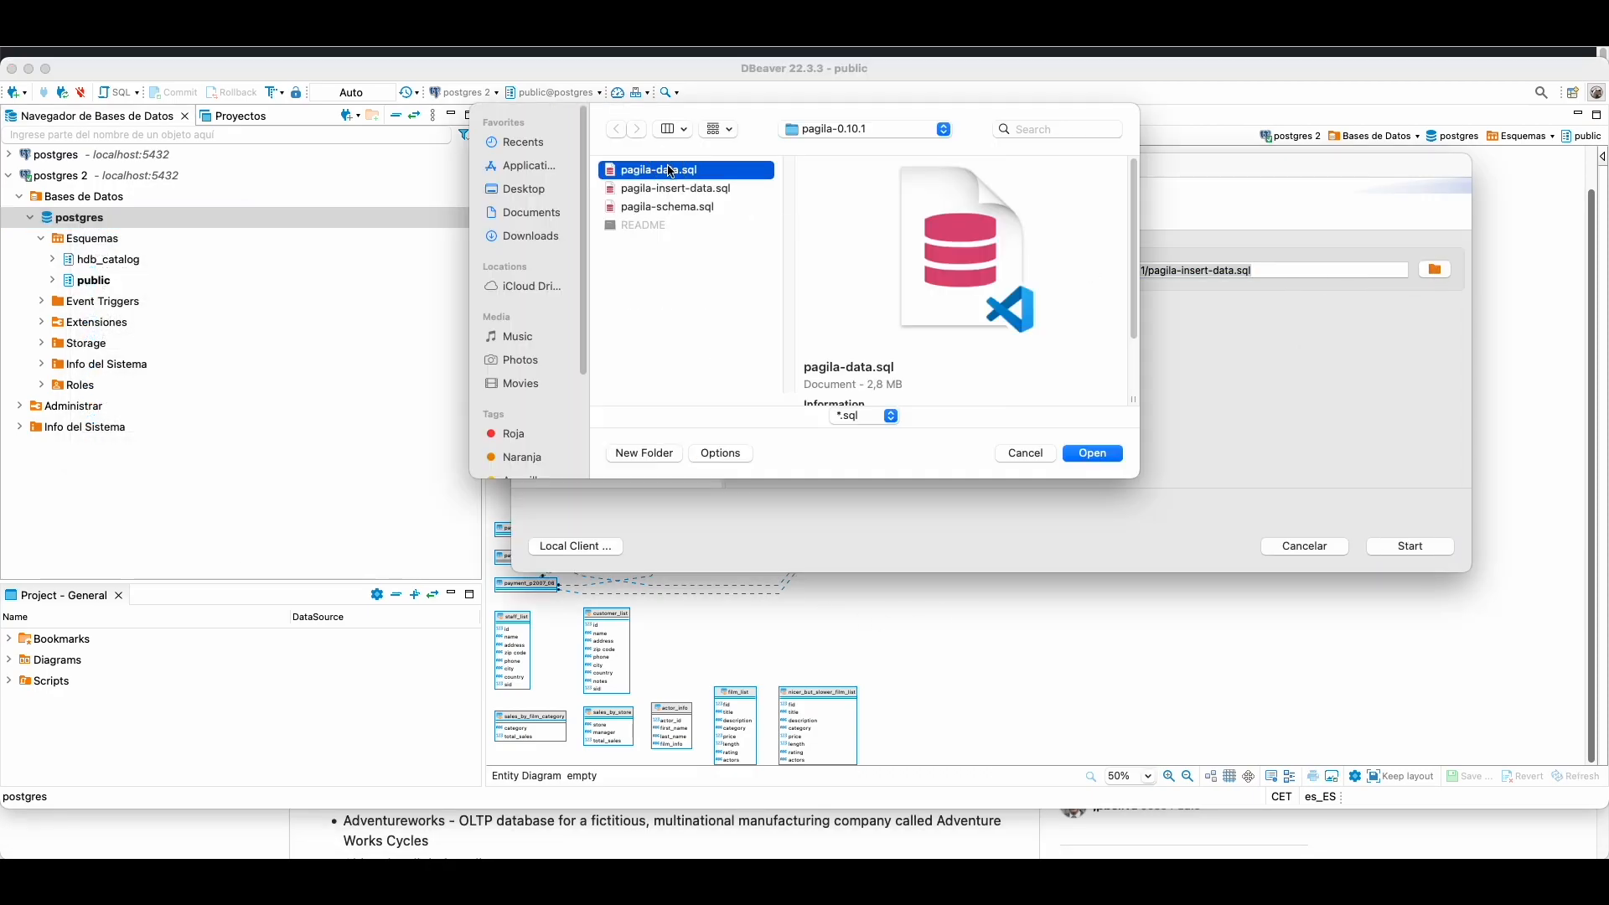
pyautogui.click(1410, 545)
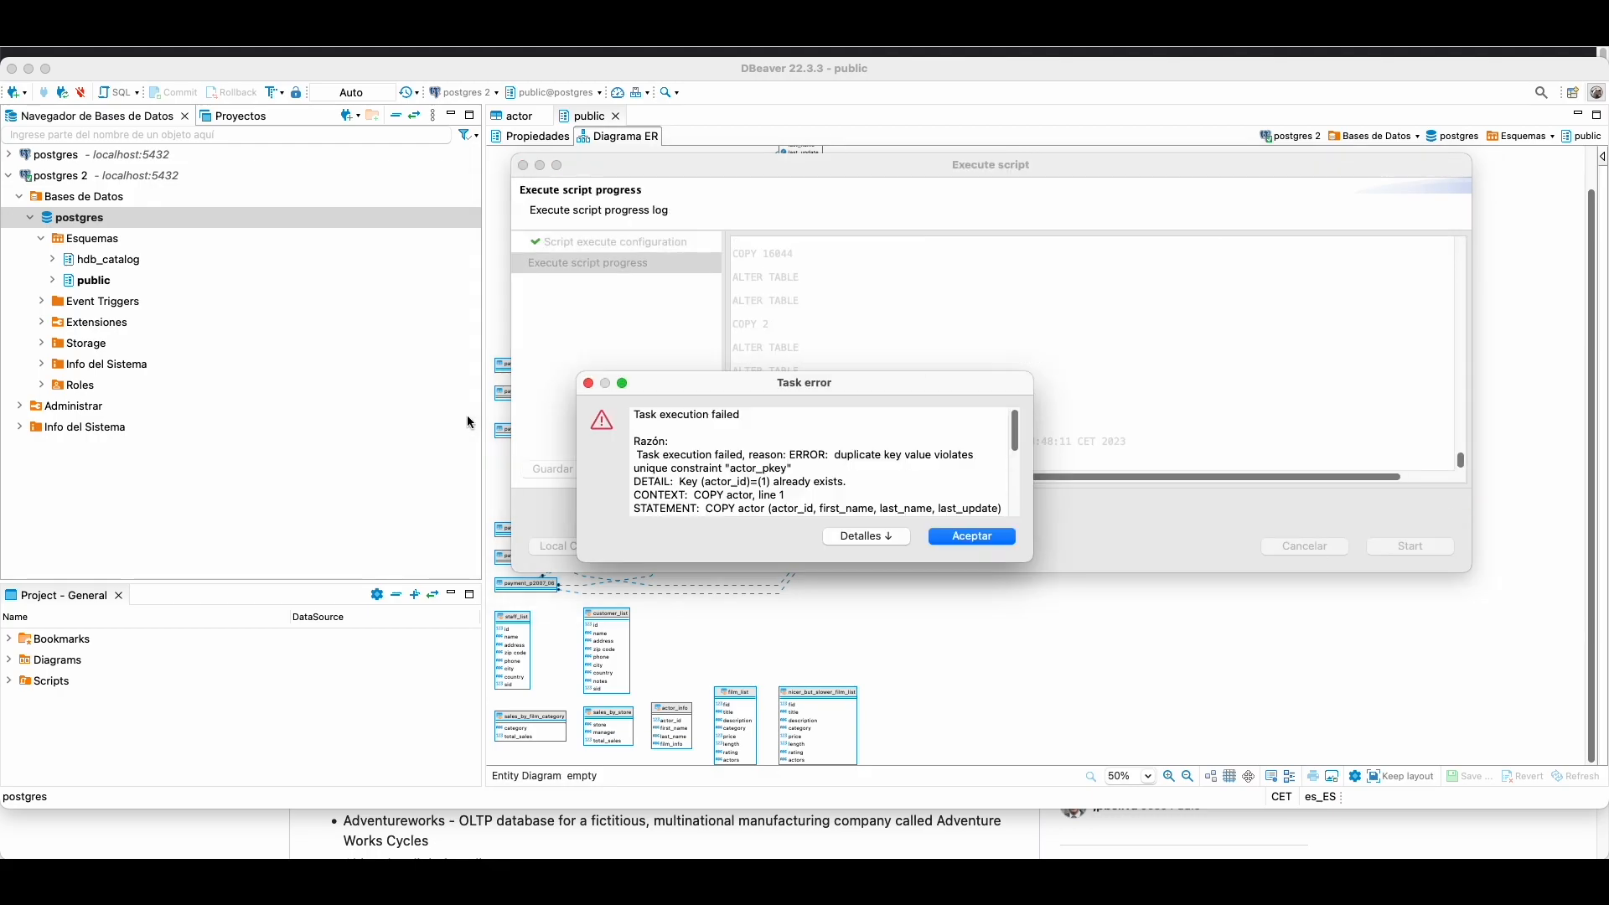
pyautogui.click(989, 544)
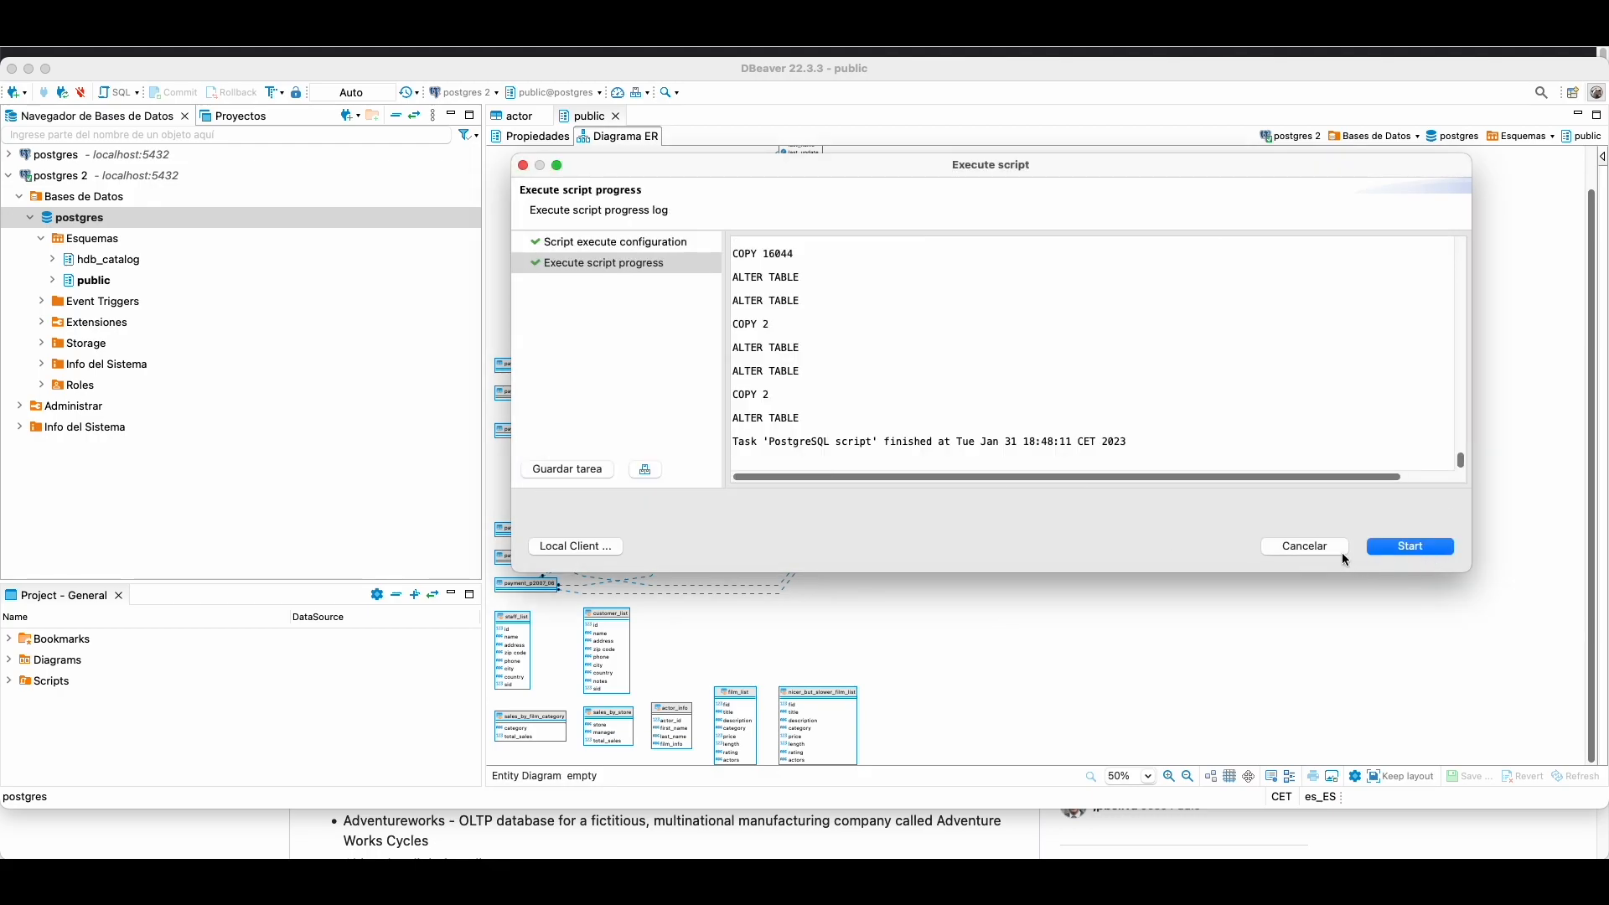
pyautogui.click(1308, 545)
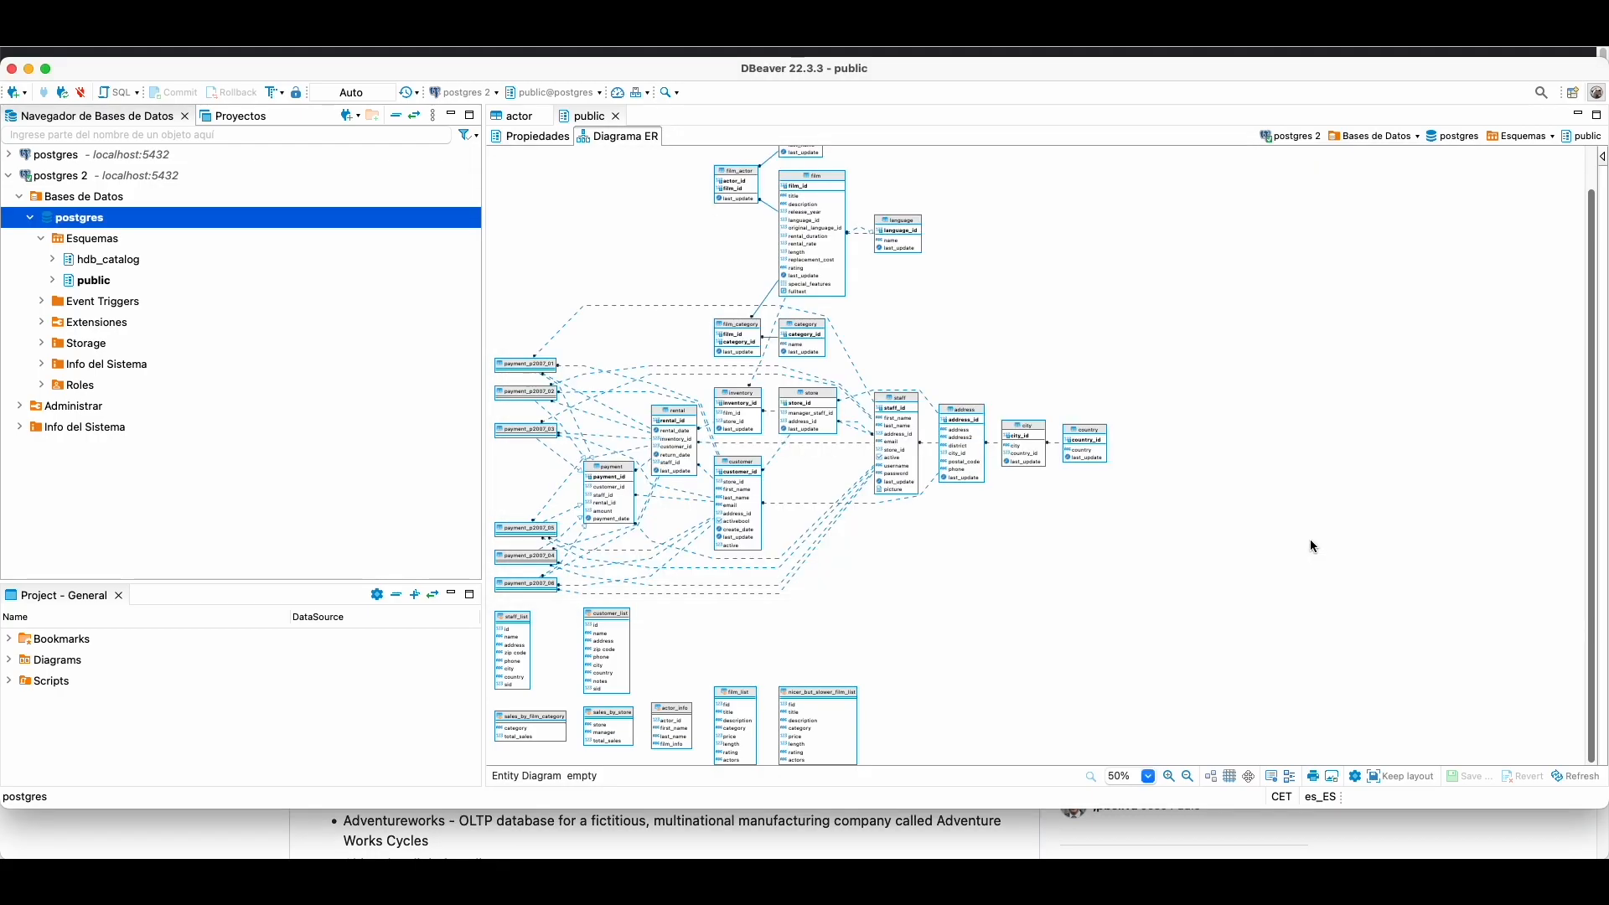
# Step: Expand public > Vistas and load the actor_info view's data, inspecting row 180's film_info
pyautogui.click(53, 280)
pyautogui.click(62, 321)
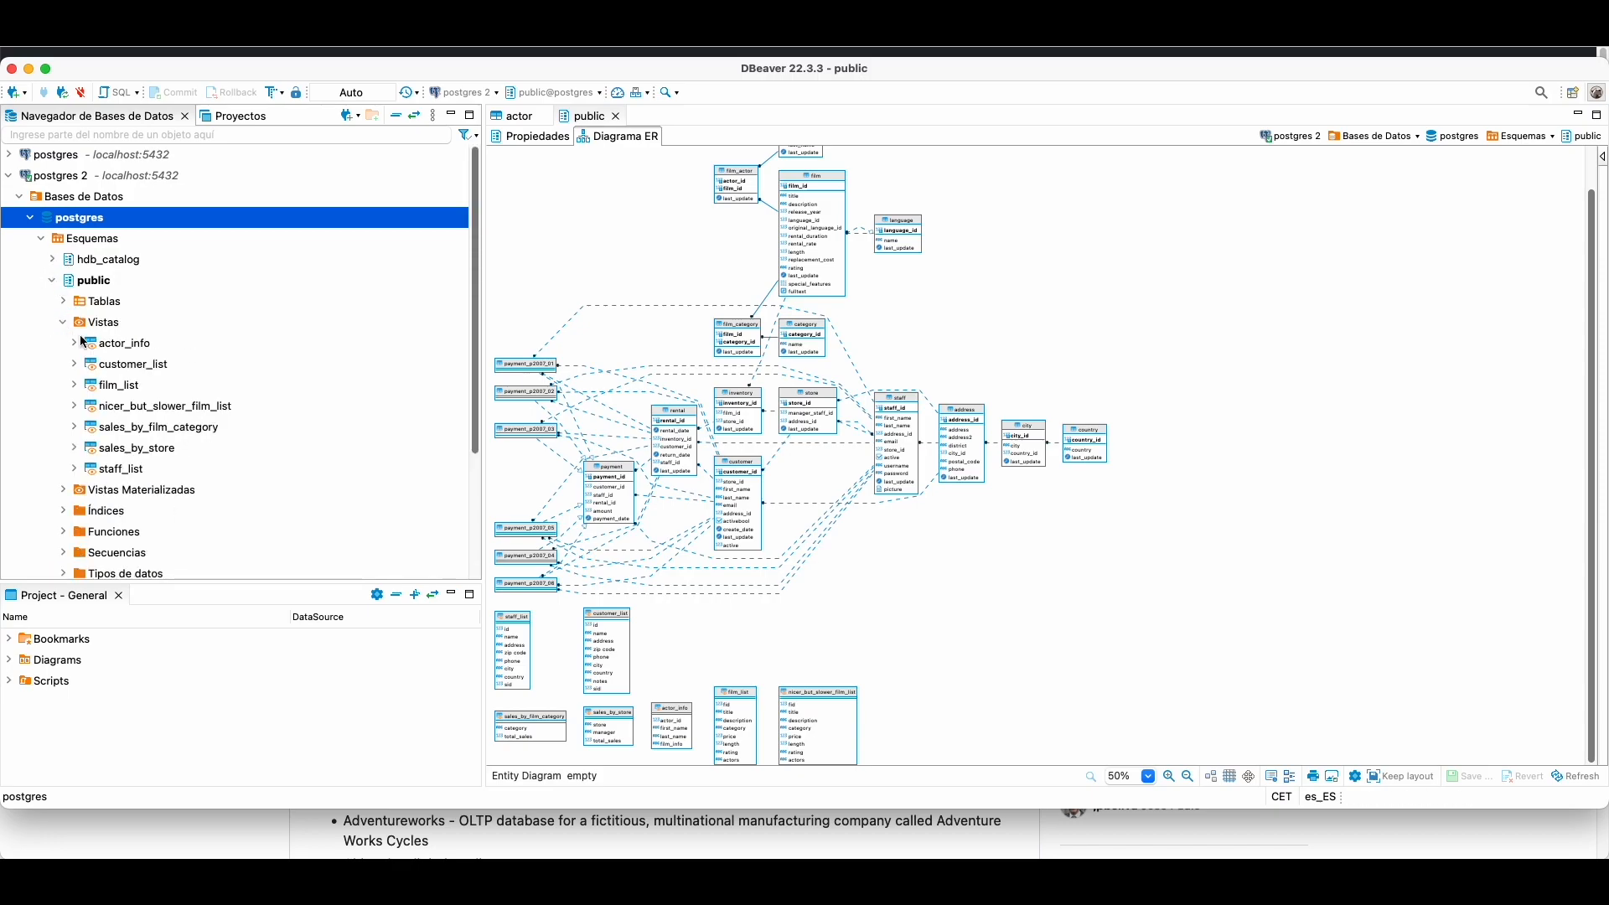
pyautogui.doubleClick(116, 346)
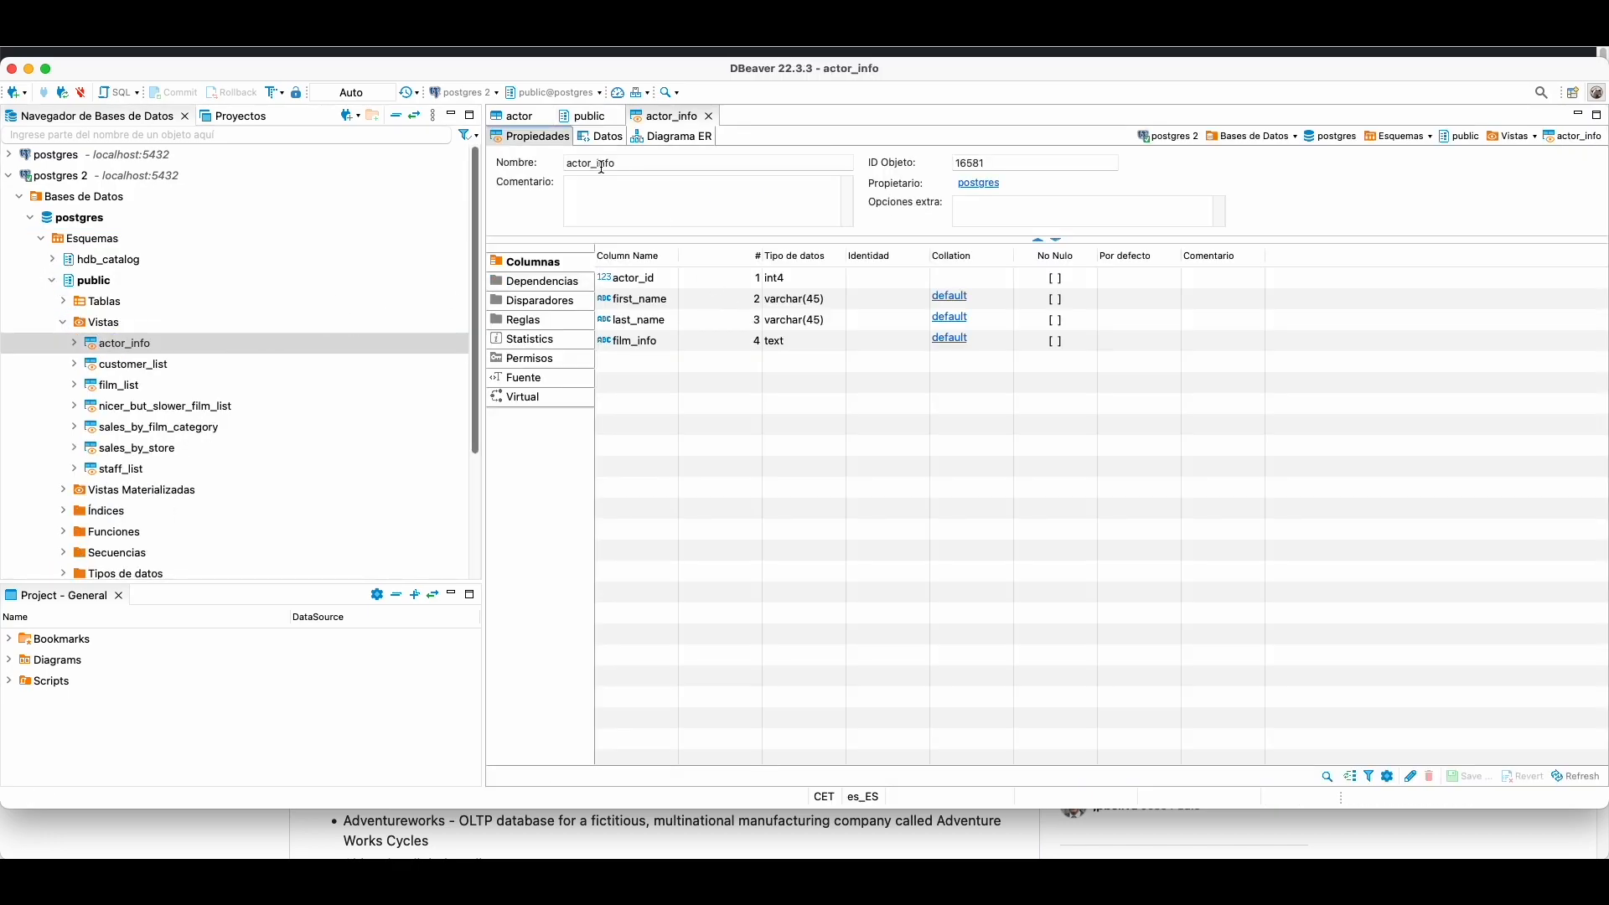
pyautogui.click(600, 135)
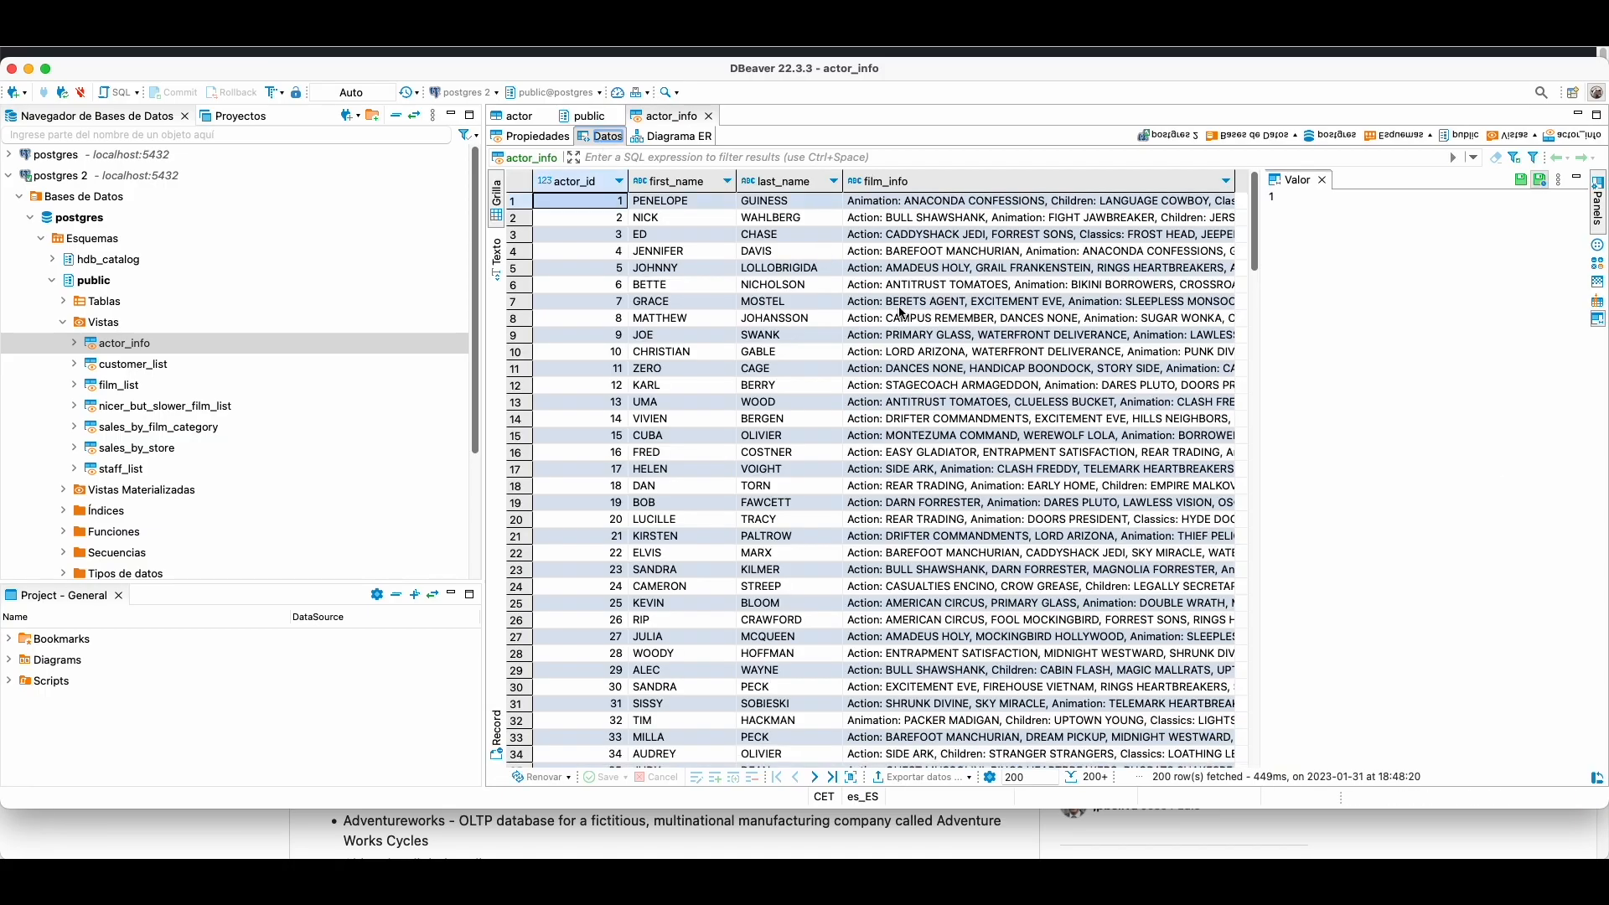
pyautogui.scroll(-20, 901, 312)
pyautogui.click(1017, 399)
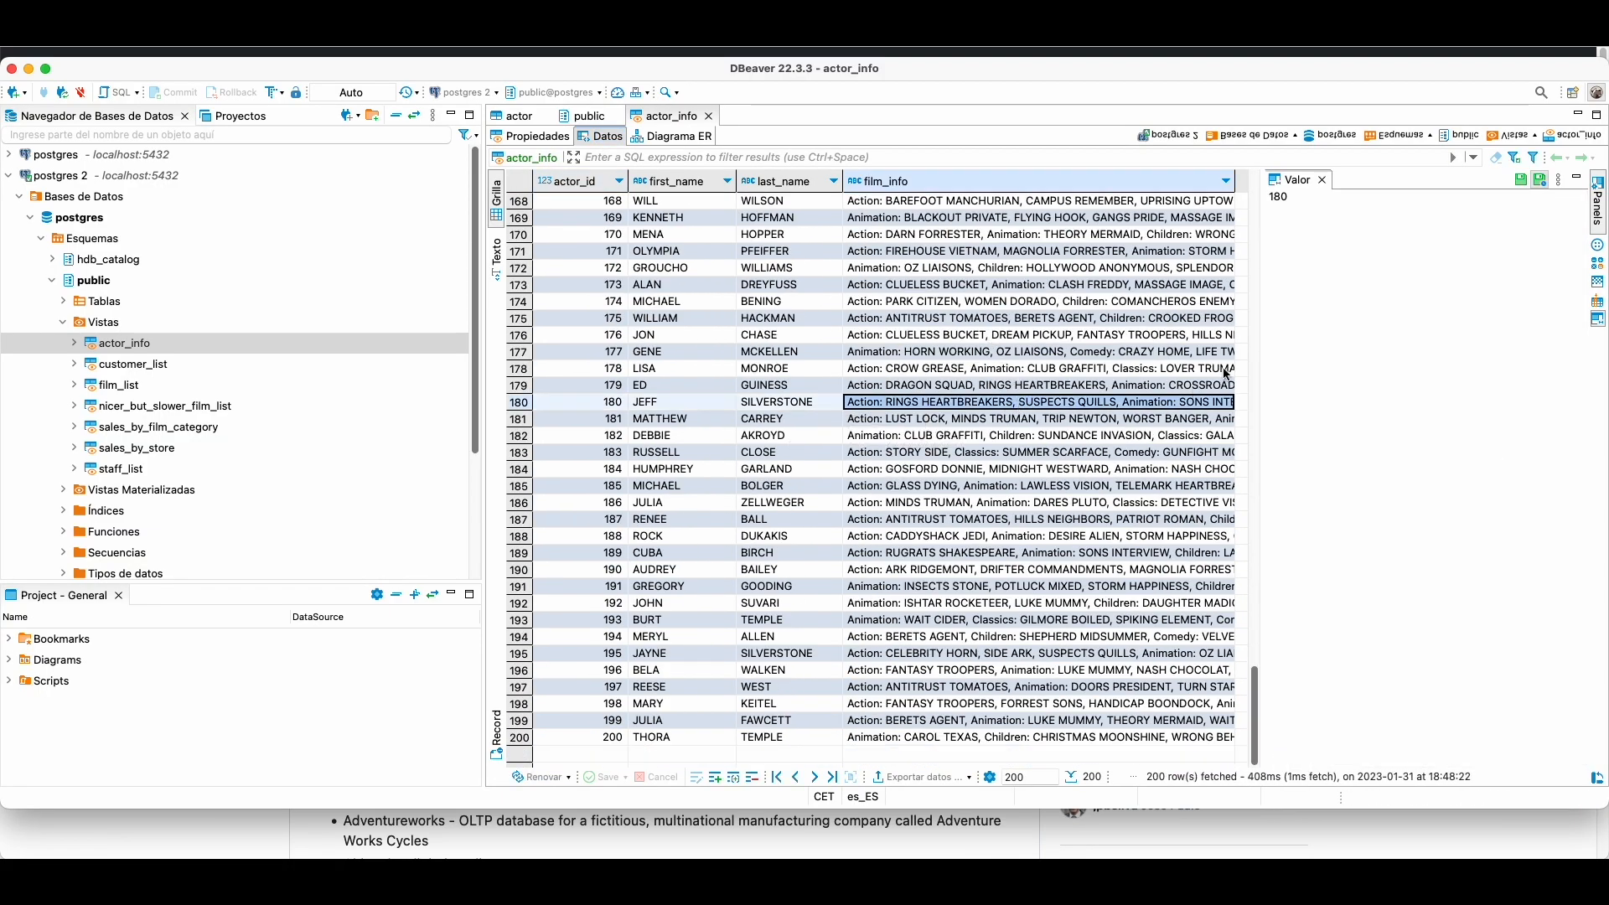
# Step: Open the film_list and staff_list views and scroll through their rows
pyautogui.doubleClick(135, 387)
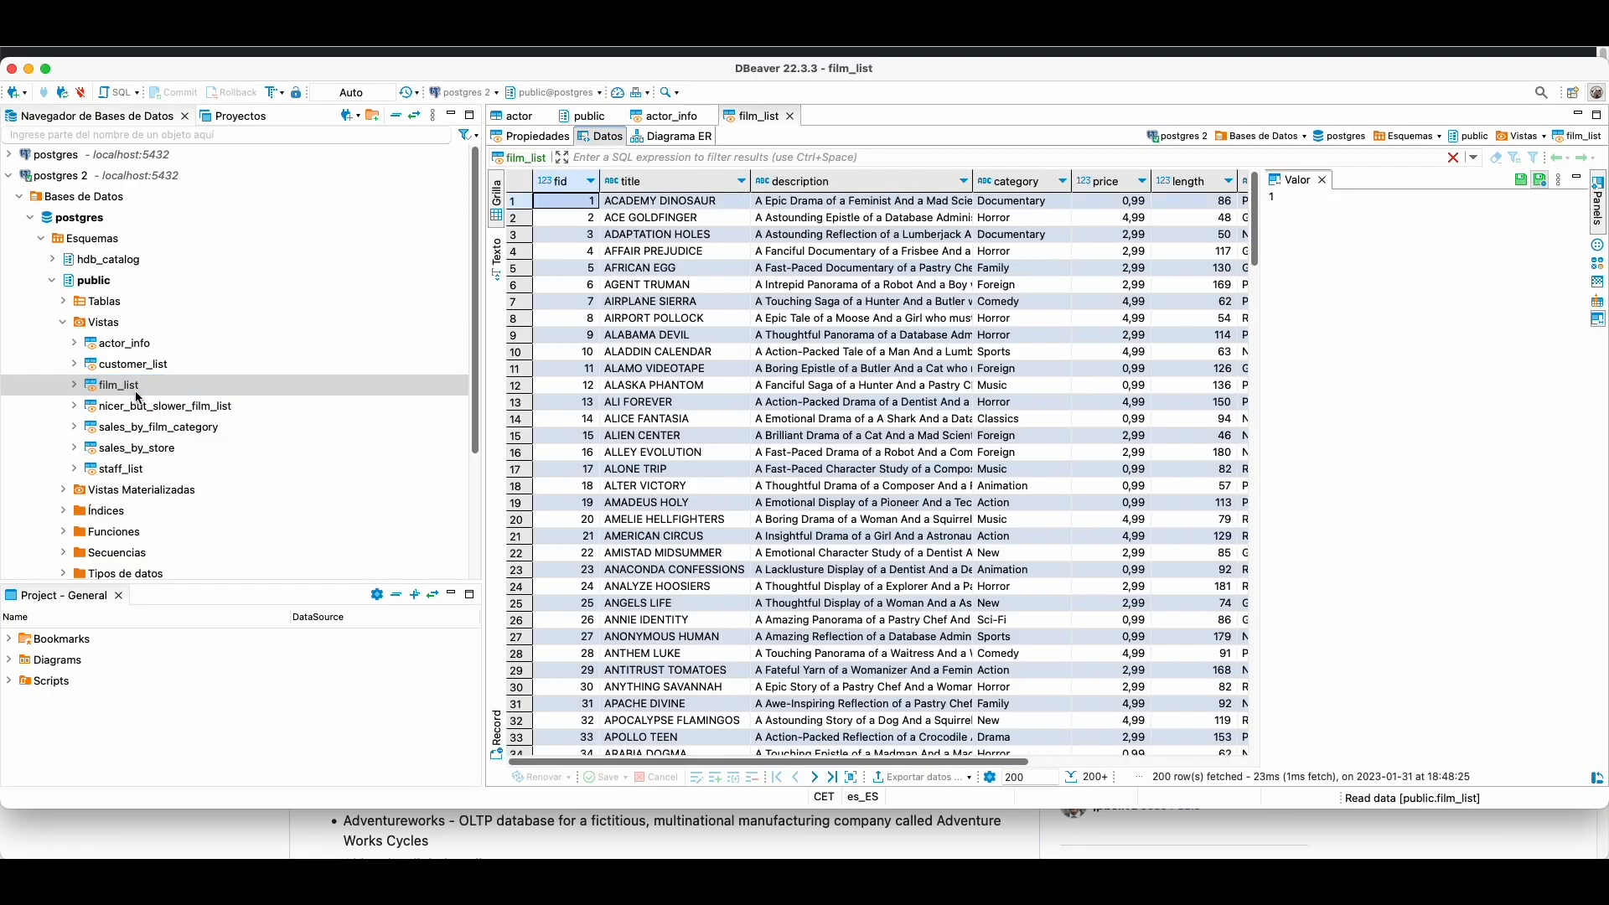
pyautogui.scroll(-12, 699, 399)
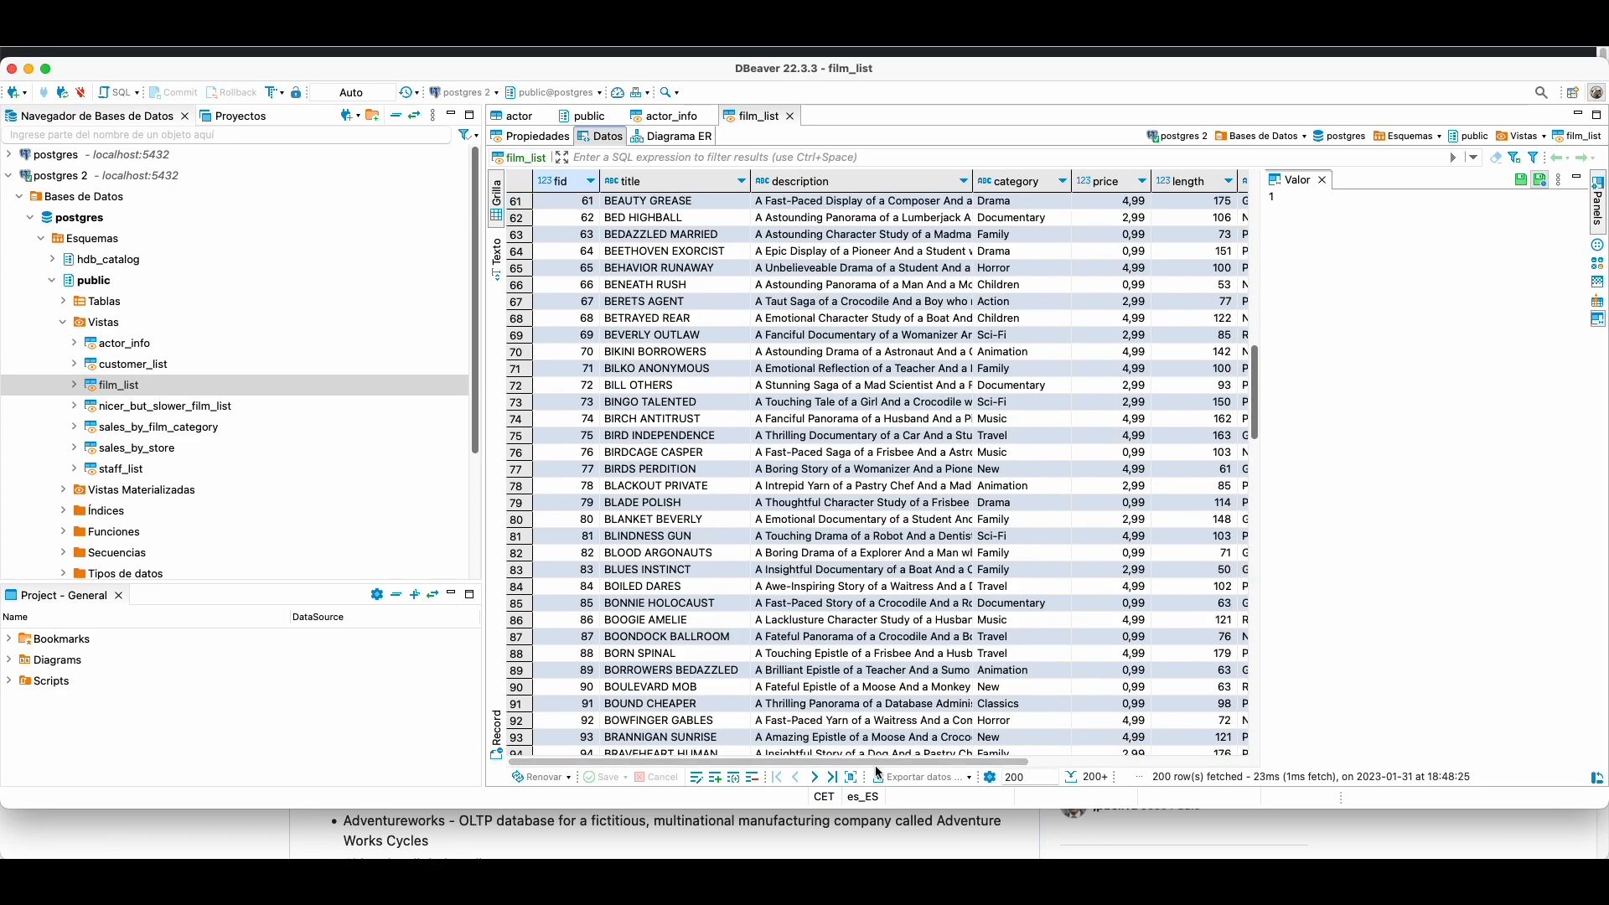
pyautogui.moveTo(872, 762); pyautogui.dragTo(696, 725)
pyautogui.scroll(-5, 310, 461)
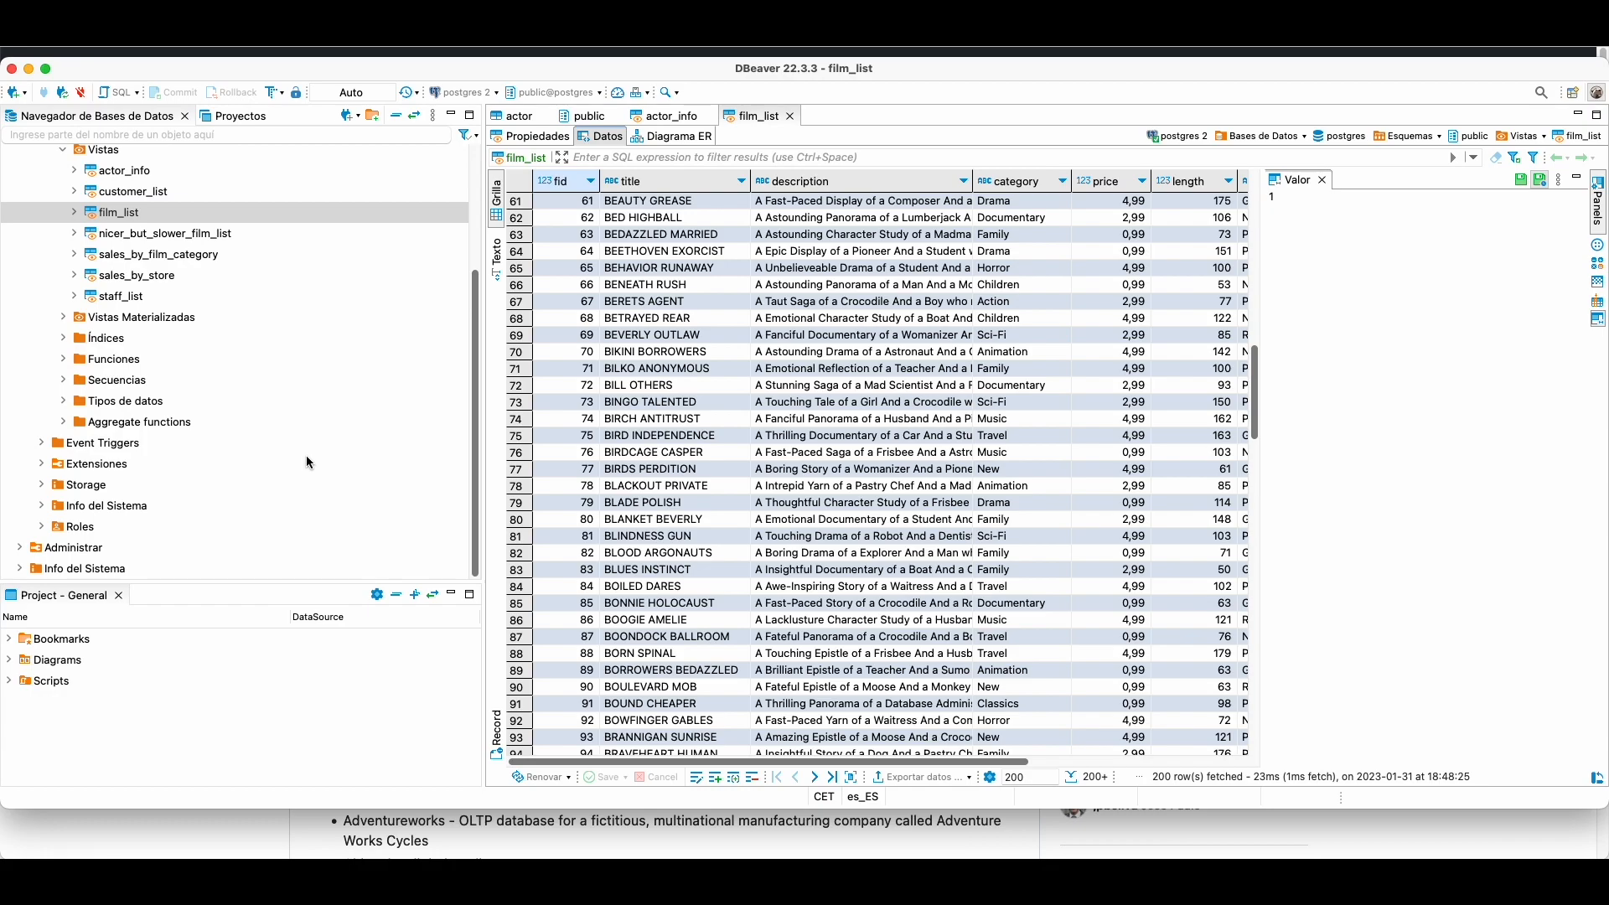
pyautogui.doubleClick(126, 296)
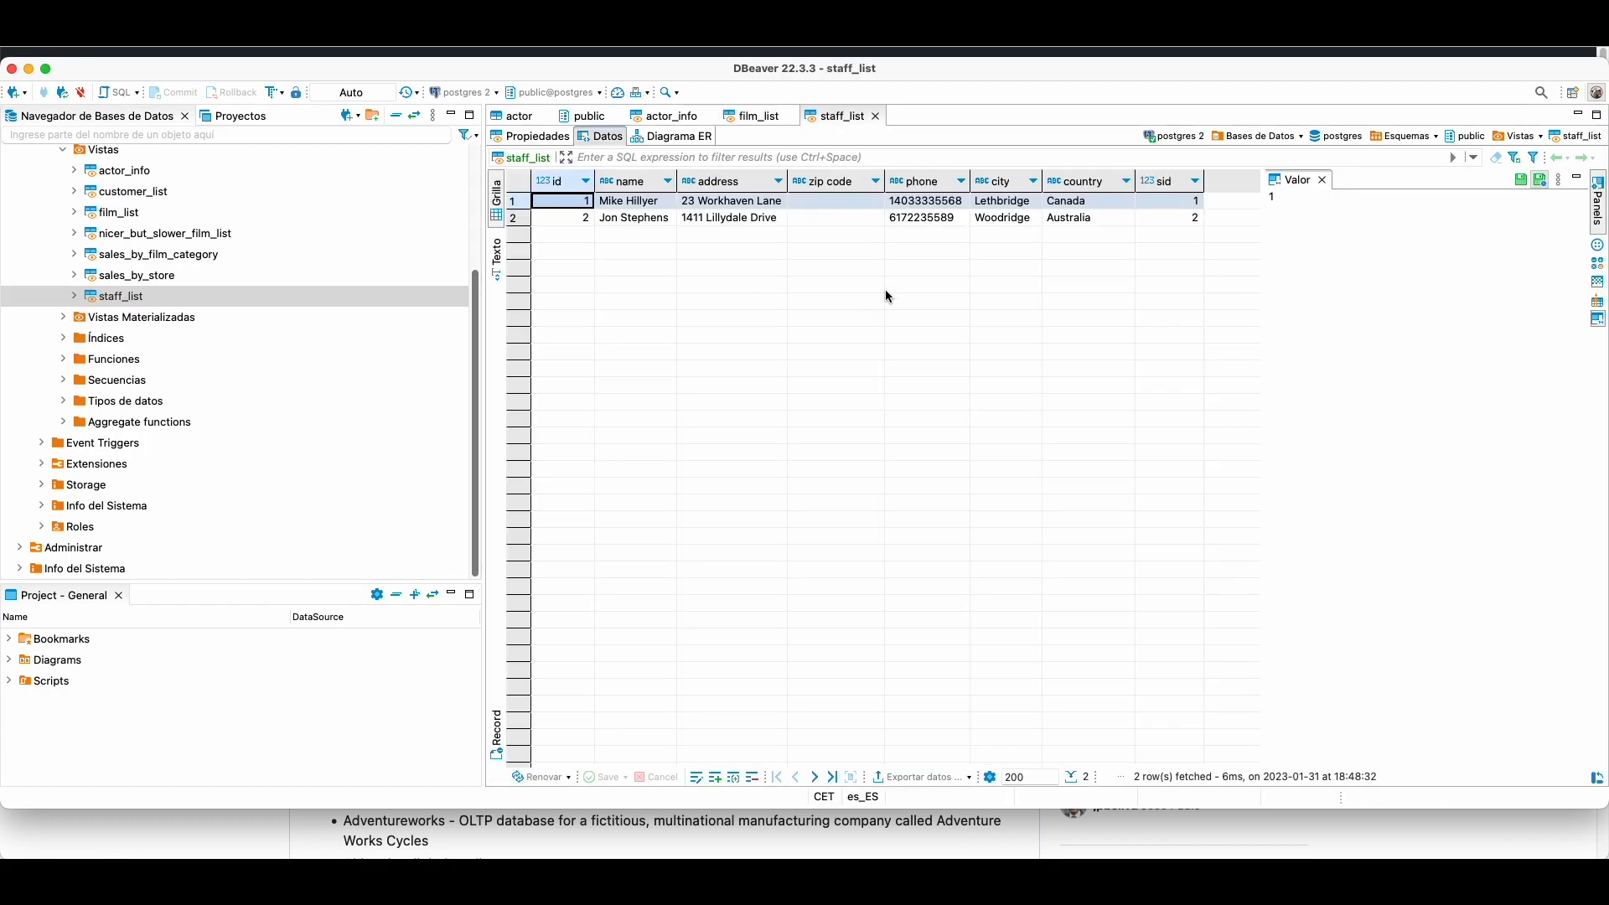
pyautogui.scroll(3, 405, 350)
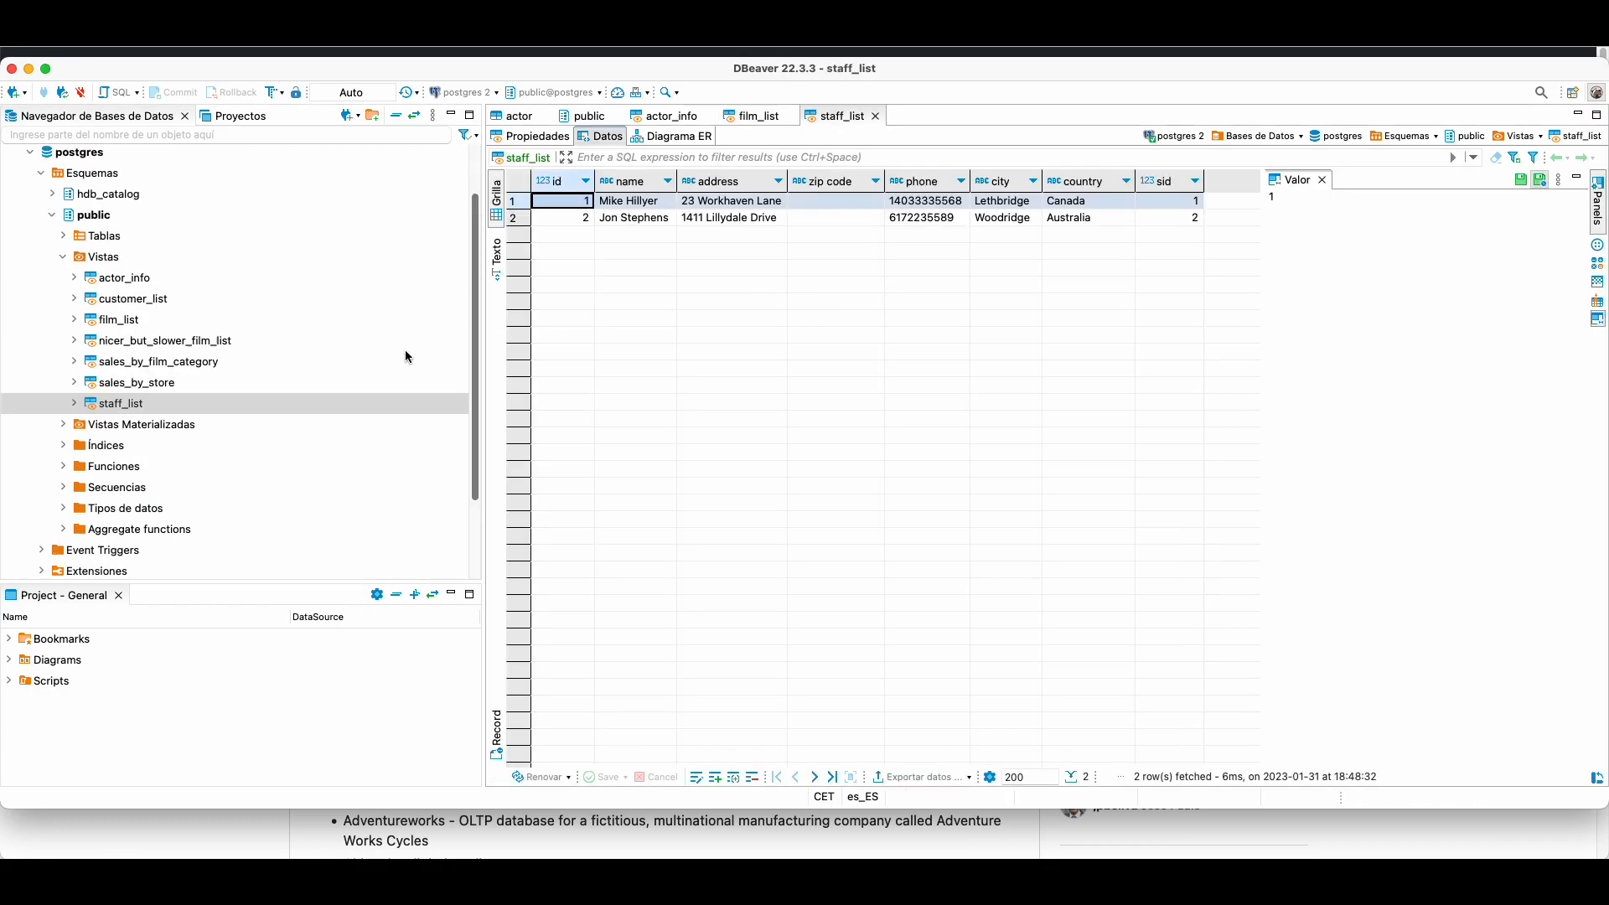
pyautogui.scroll(2, 394, 335)
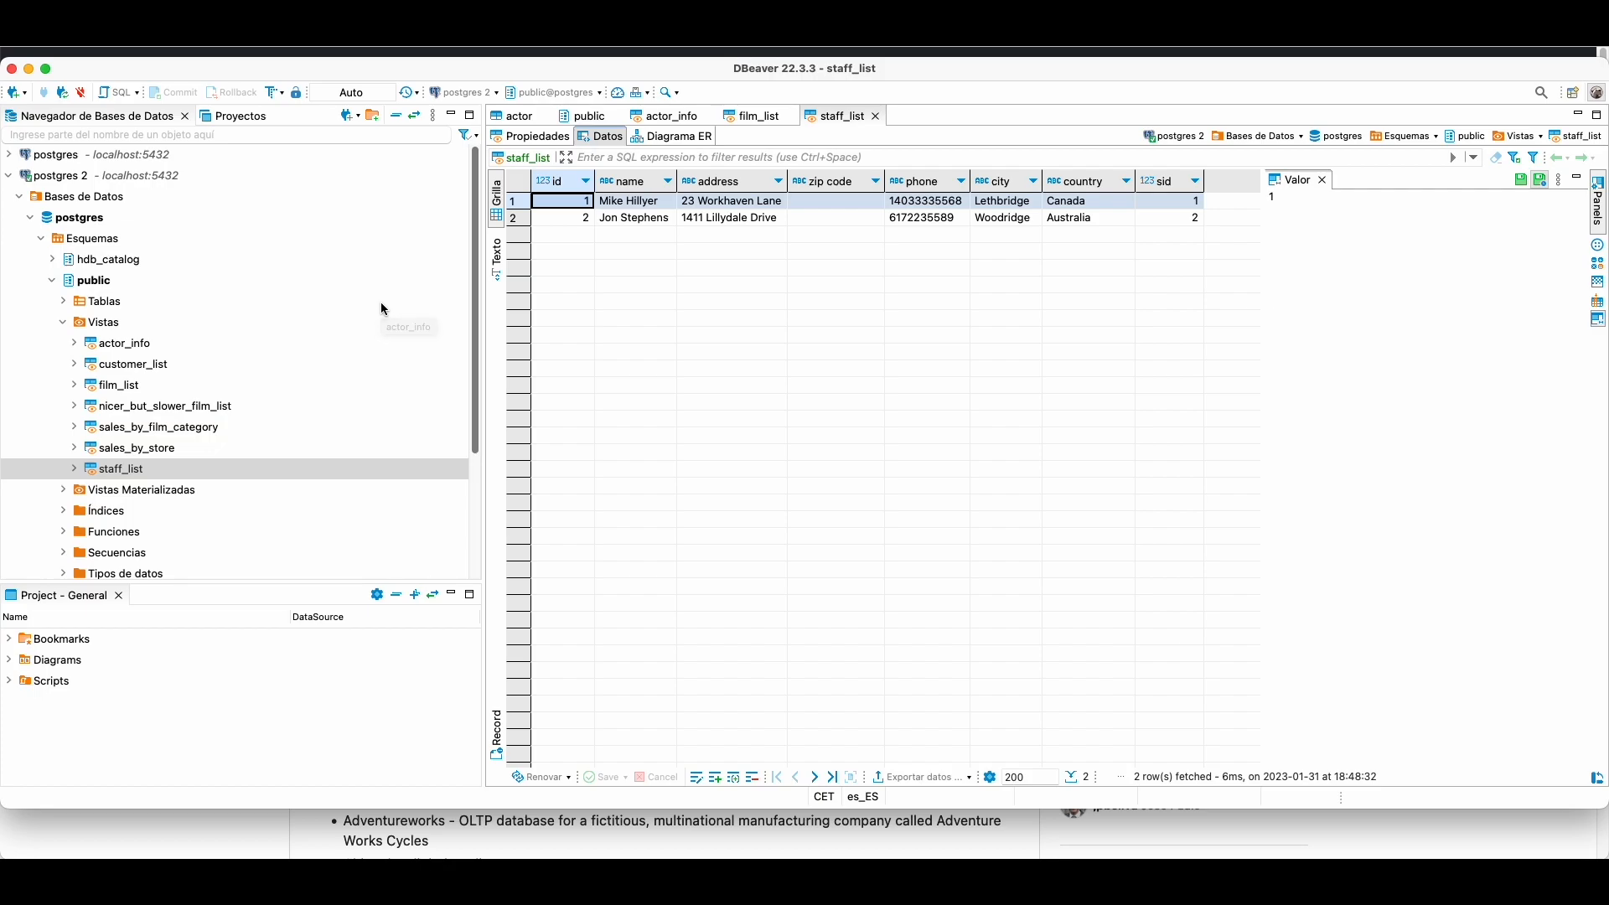
# Step: In the browser, open Data > Manage > Connect Database and focus the Database URL field
pyautogui.moveTo(768, 857)
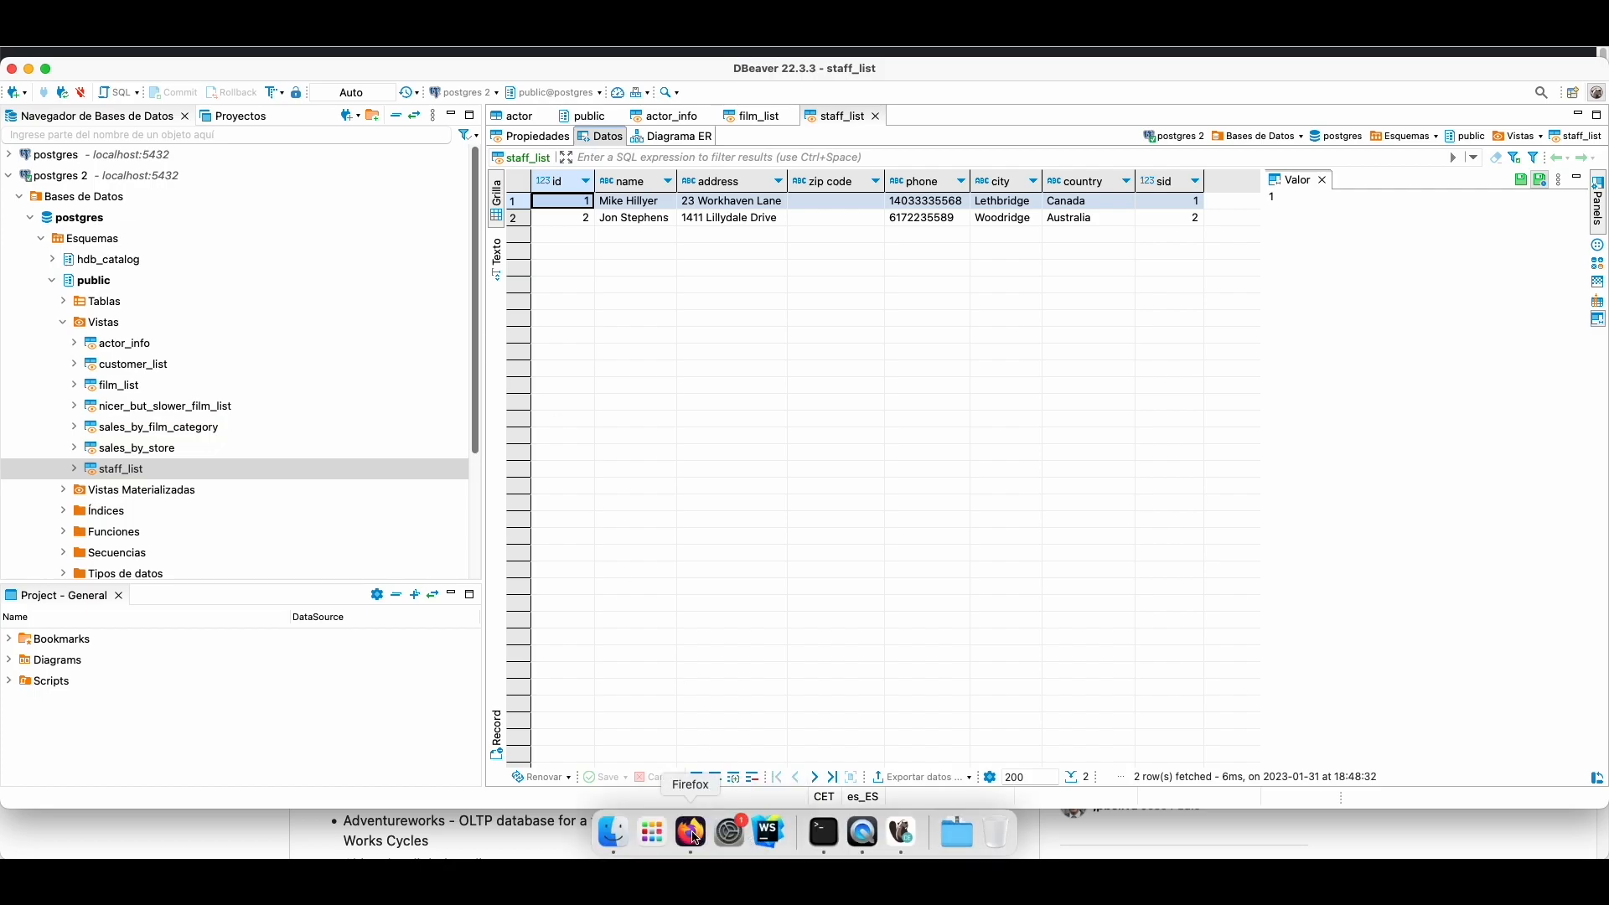
pyautogui.click(691, 836)
pyautogui.click(347, 77)
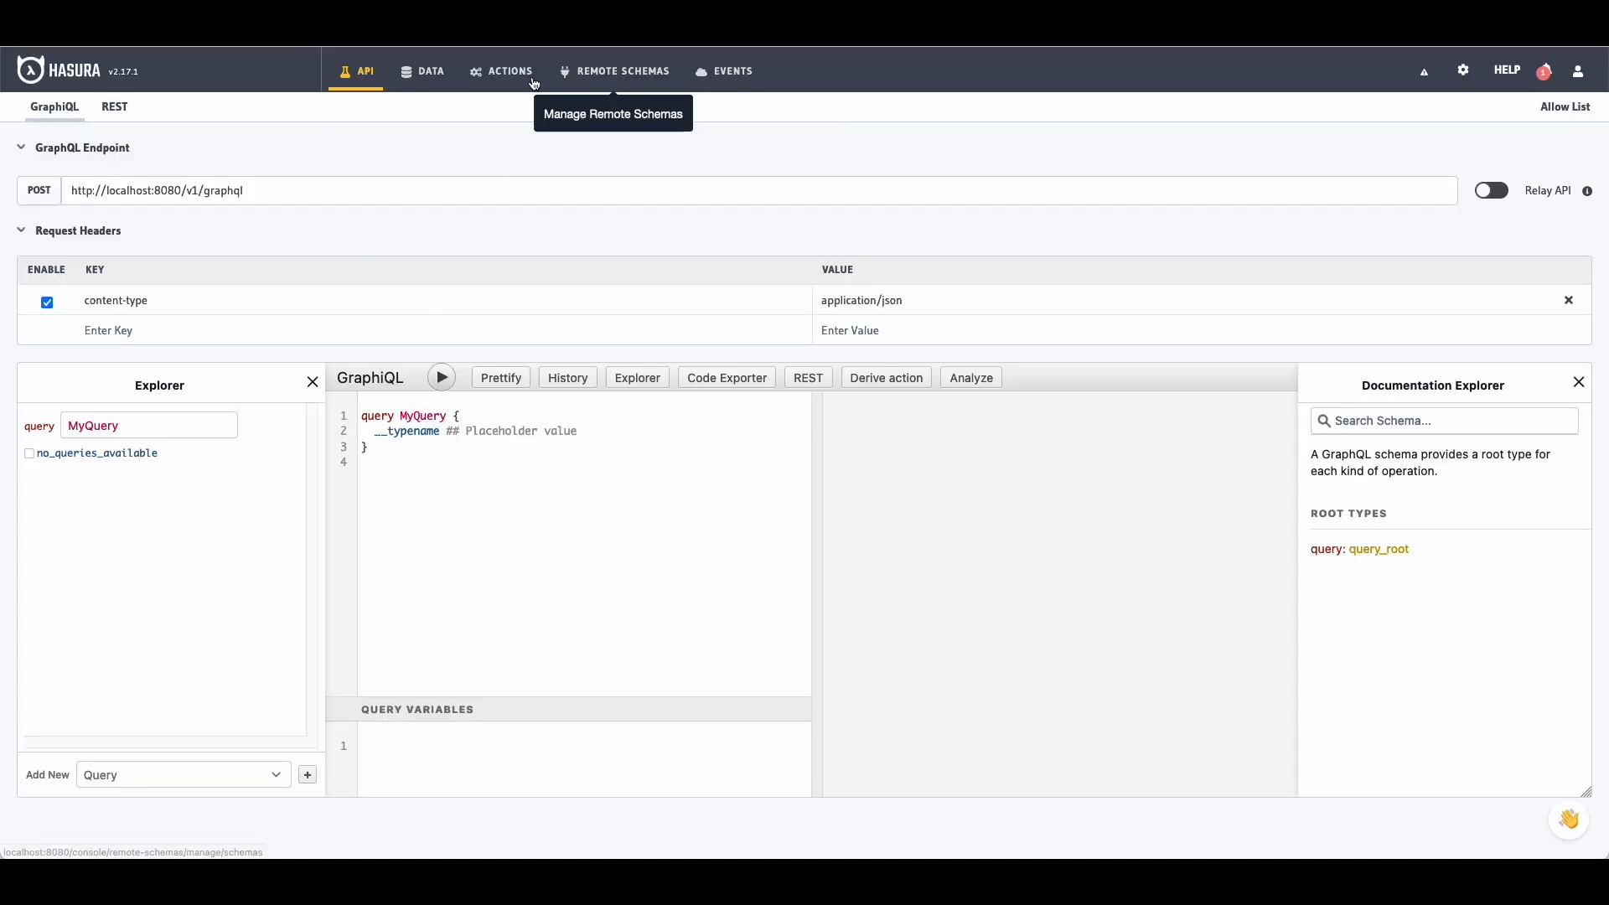
pyautogui.click(422, 72)
pyautogui.click(267, 157)
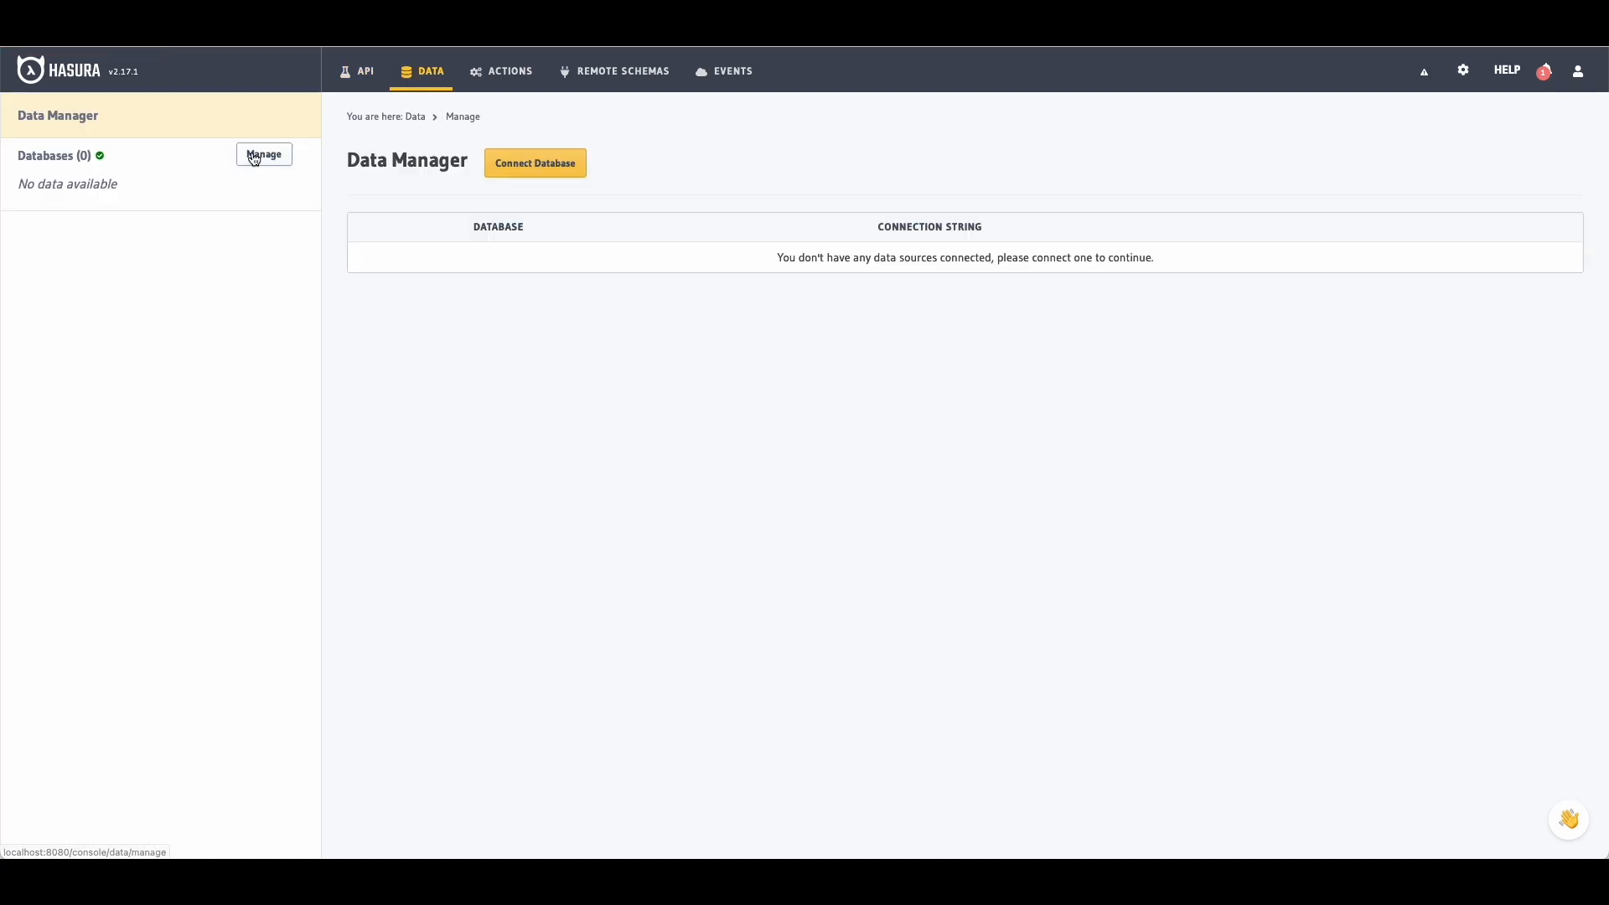
pyautogui.click(543, 170)
pyautogui.click(589, 478)
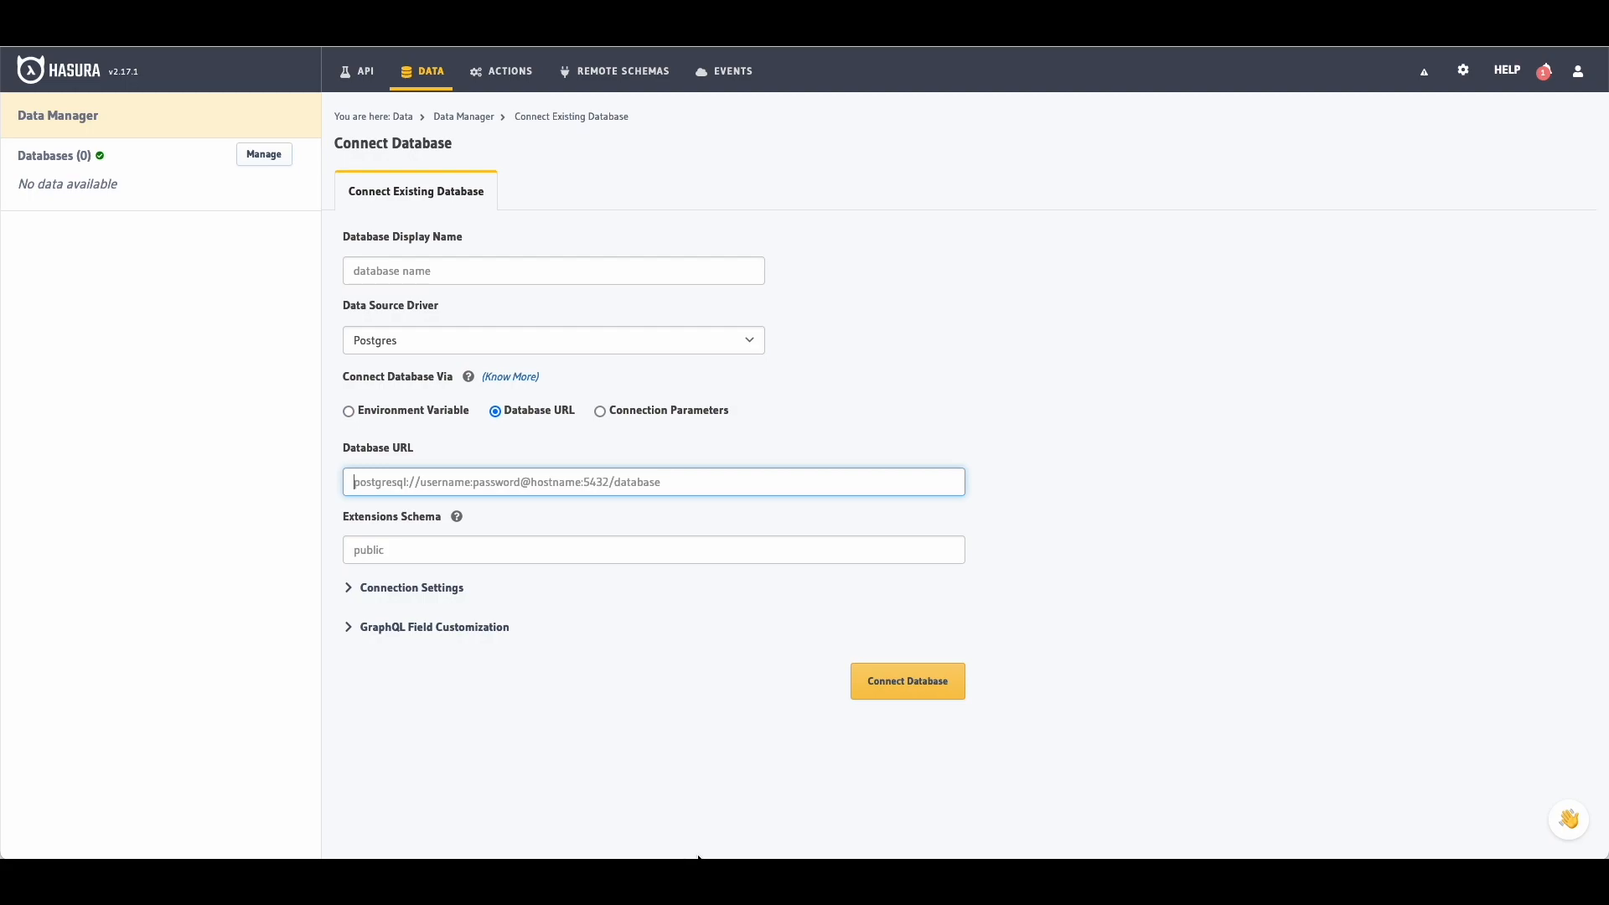
pyautogui.click(824, 834)
# Step: Copy PG_DATABASE_URL from the cat docker-compose.yml output and focus Hasura's Database URL field
pyautogui.write('ca')
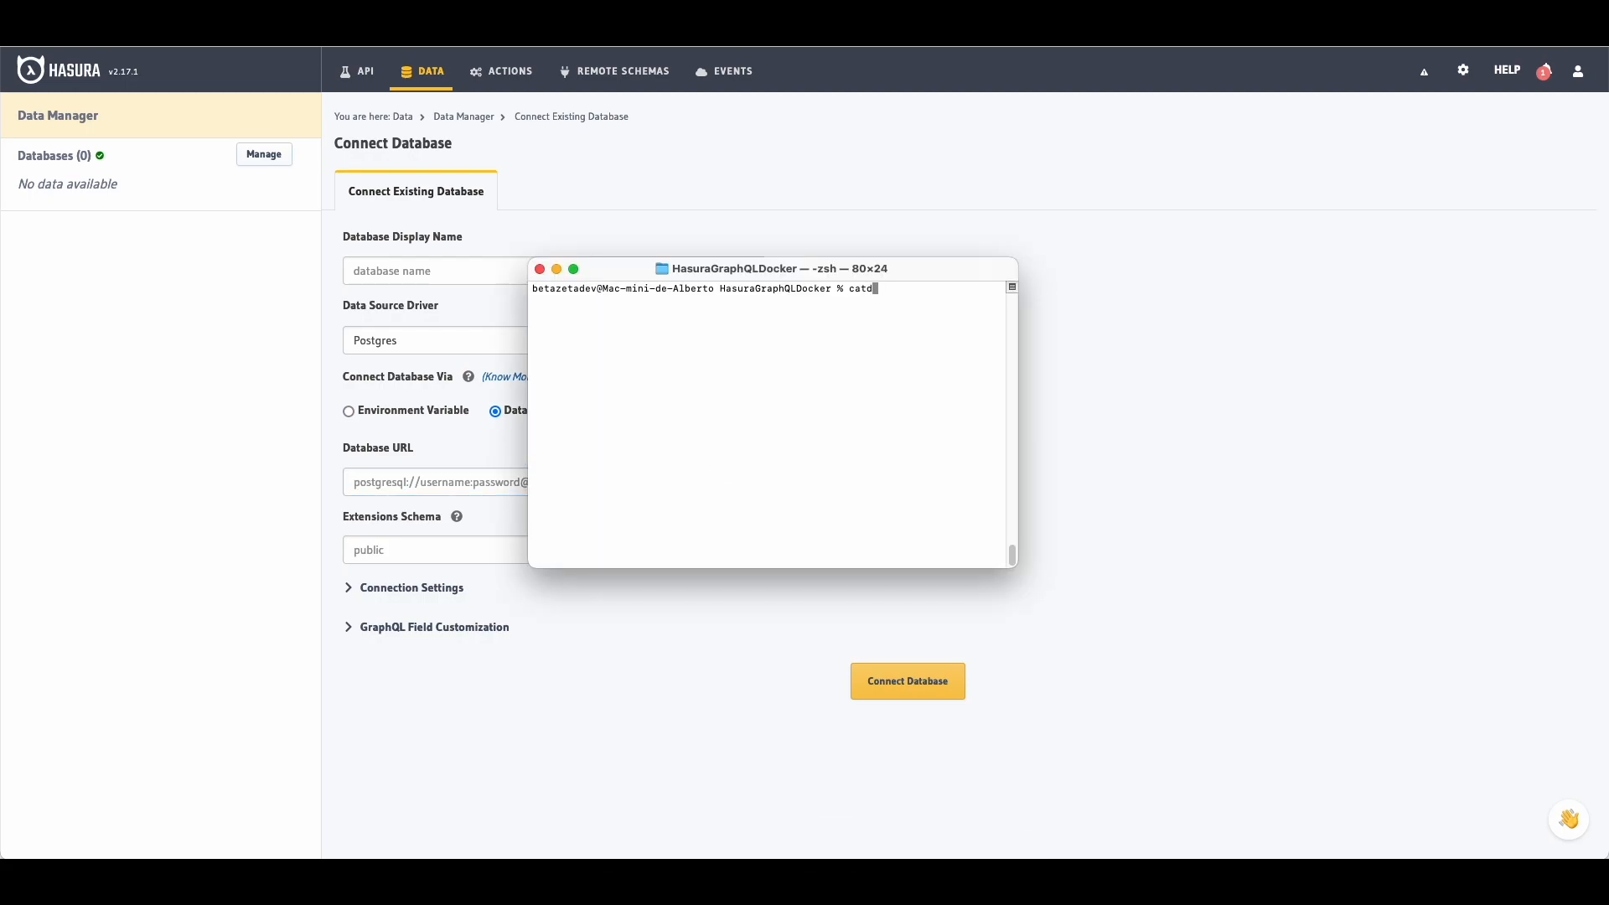
pyautogui.write('t docker-compose.yml')
pyautogui.press('Return')
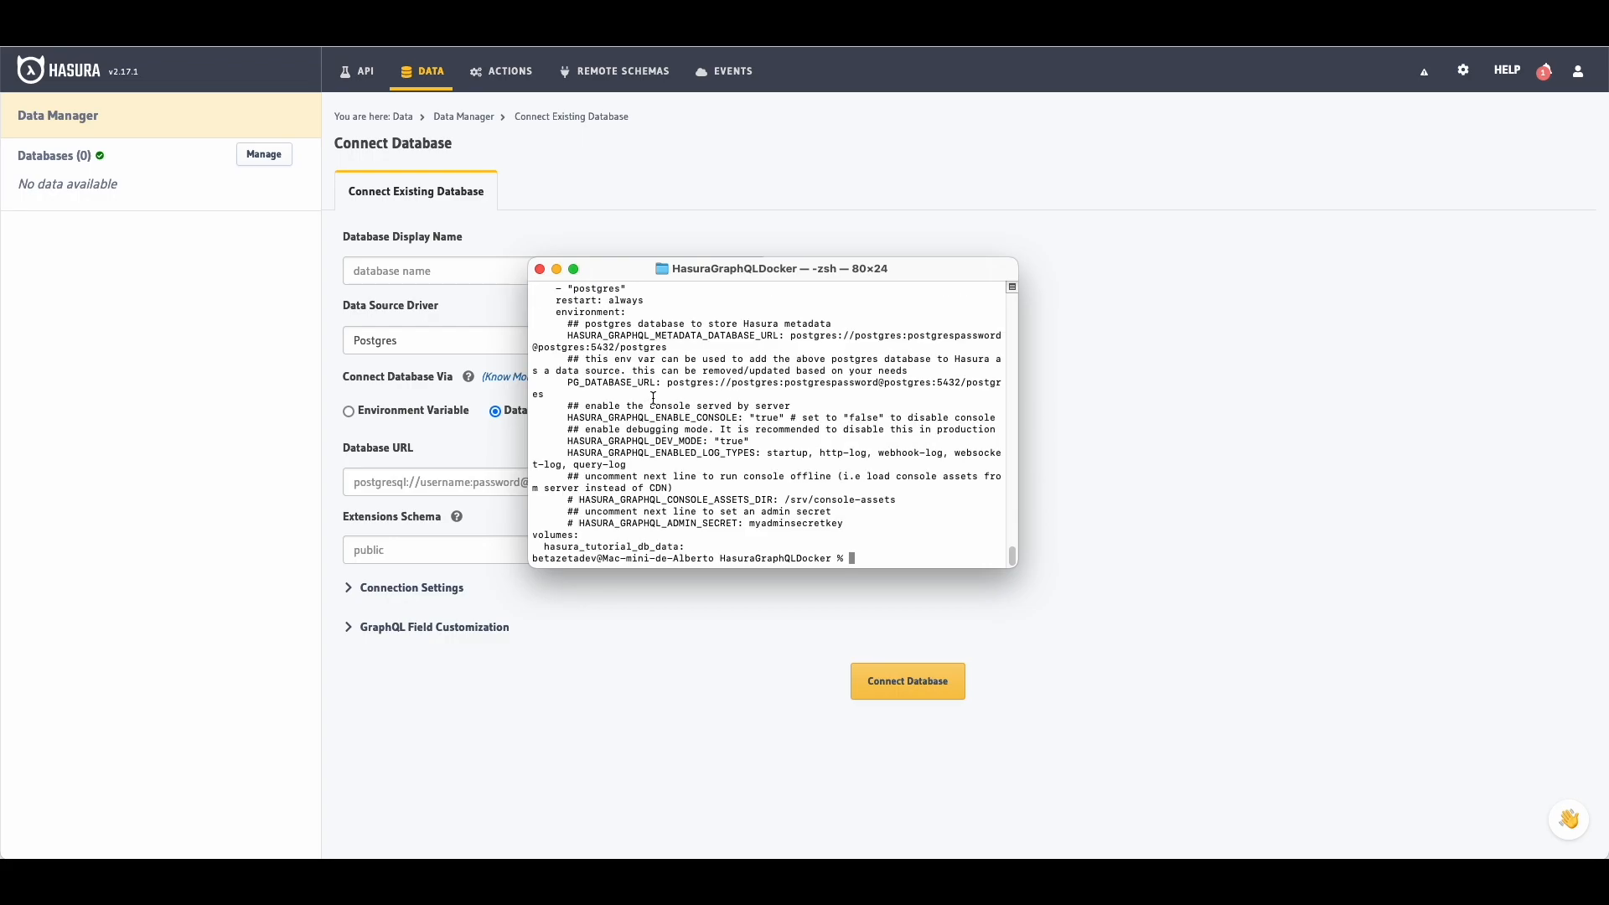
pyautogui.moveTo(668, 383); pyautogui.dragTo(549, 393)
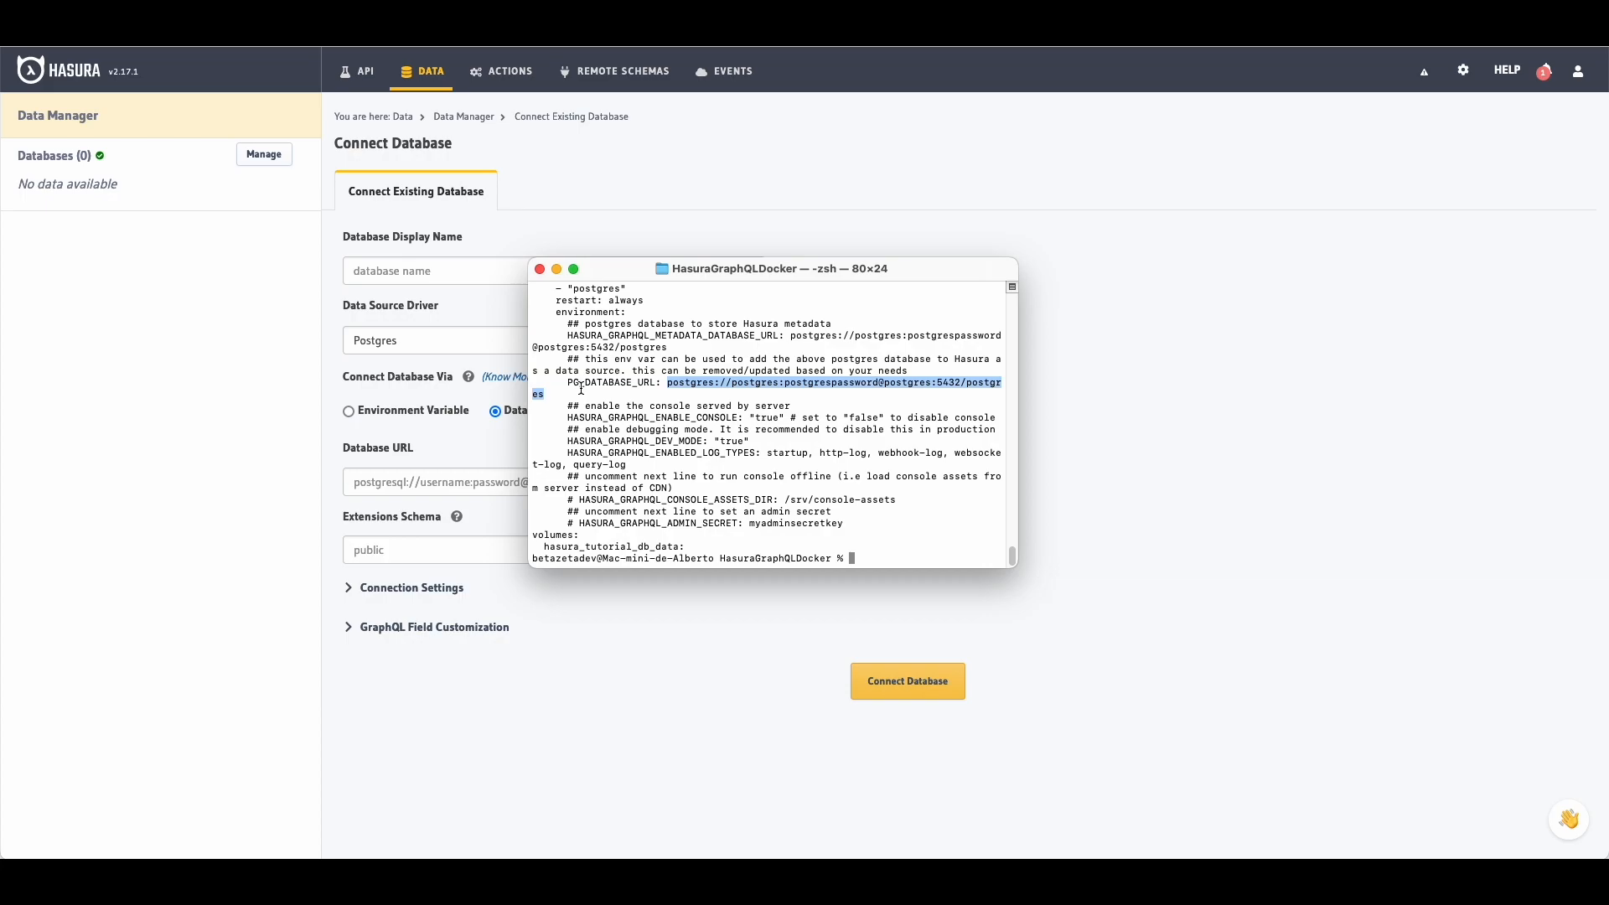
pyautogui.press('super+c')
pyautogui.click(1190, 406)
pyautogui.click(569, 494)
# Step: Paste the database URL, name the database Films DB, and connect it
pyautogui.press('super+v')
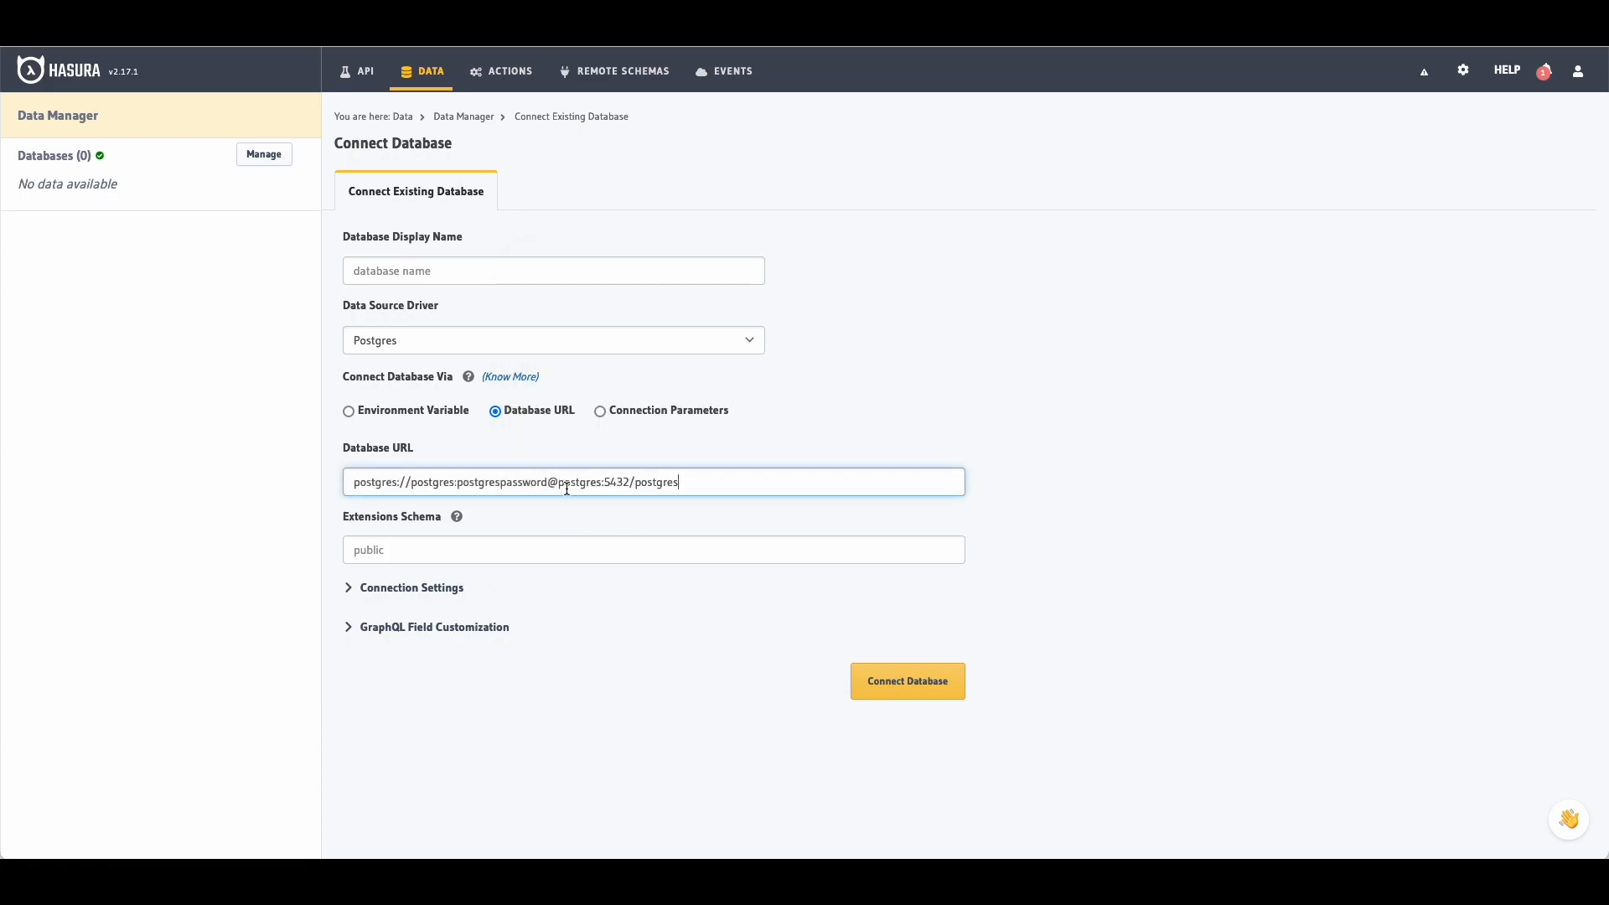
pyautogui.click(937, 677)
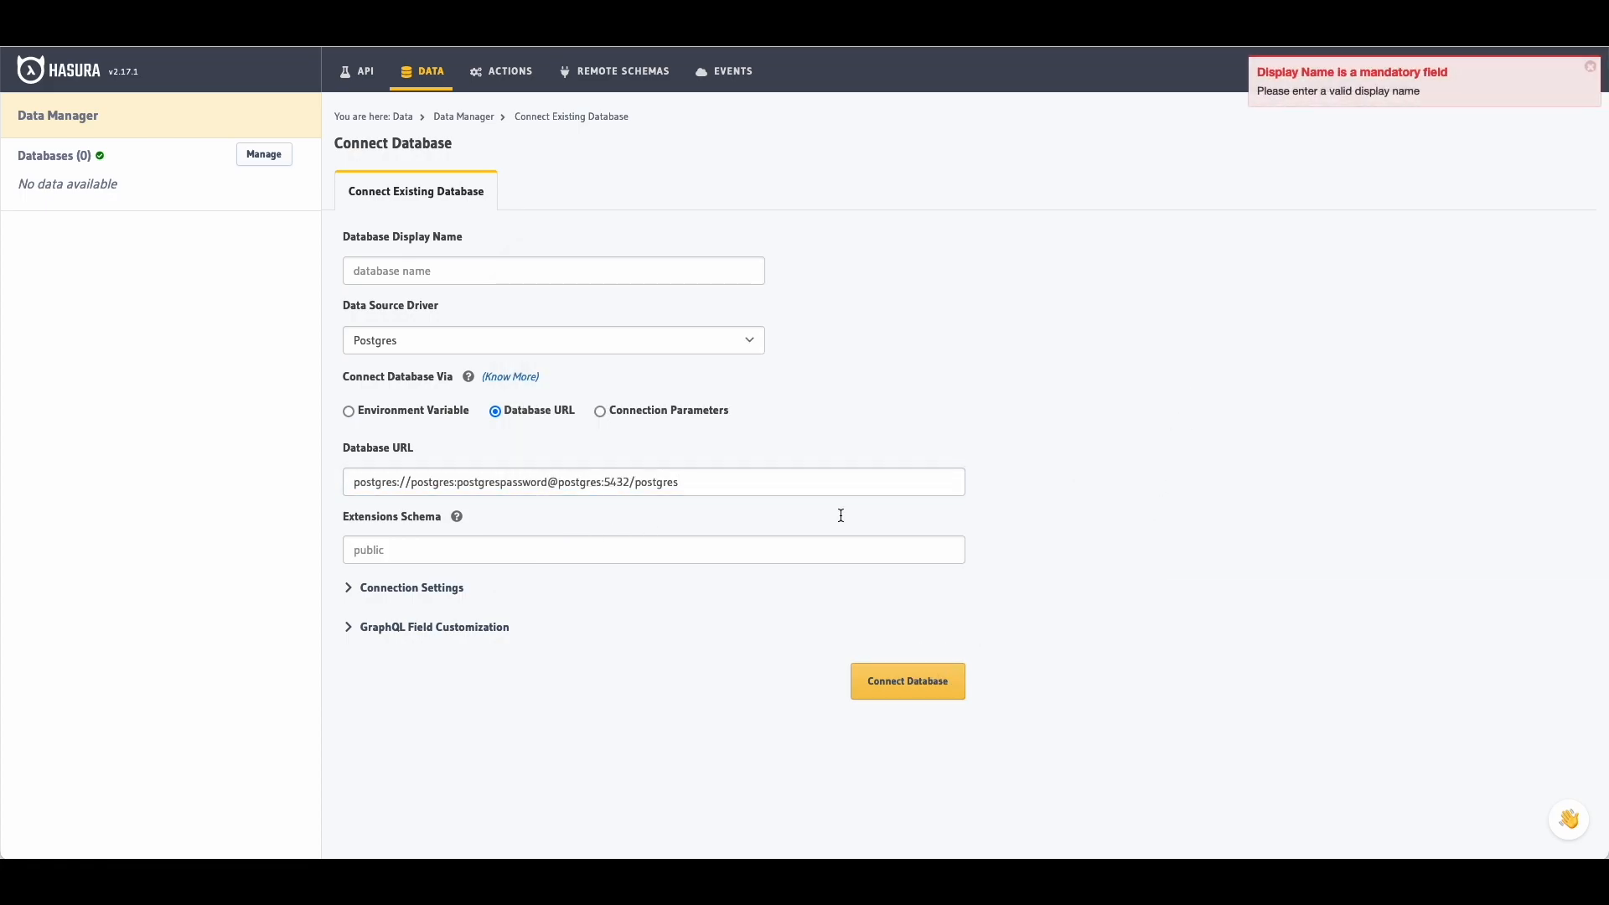
pyautogui.click(471, 267)
pyautogui.write('Films DB')
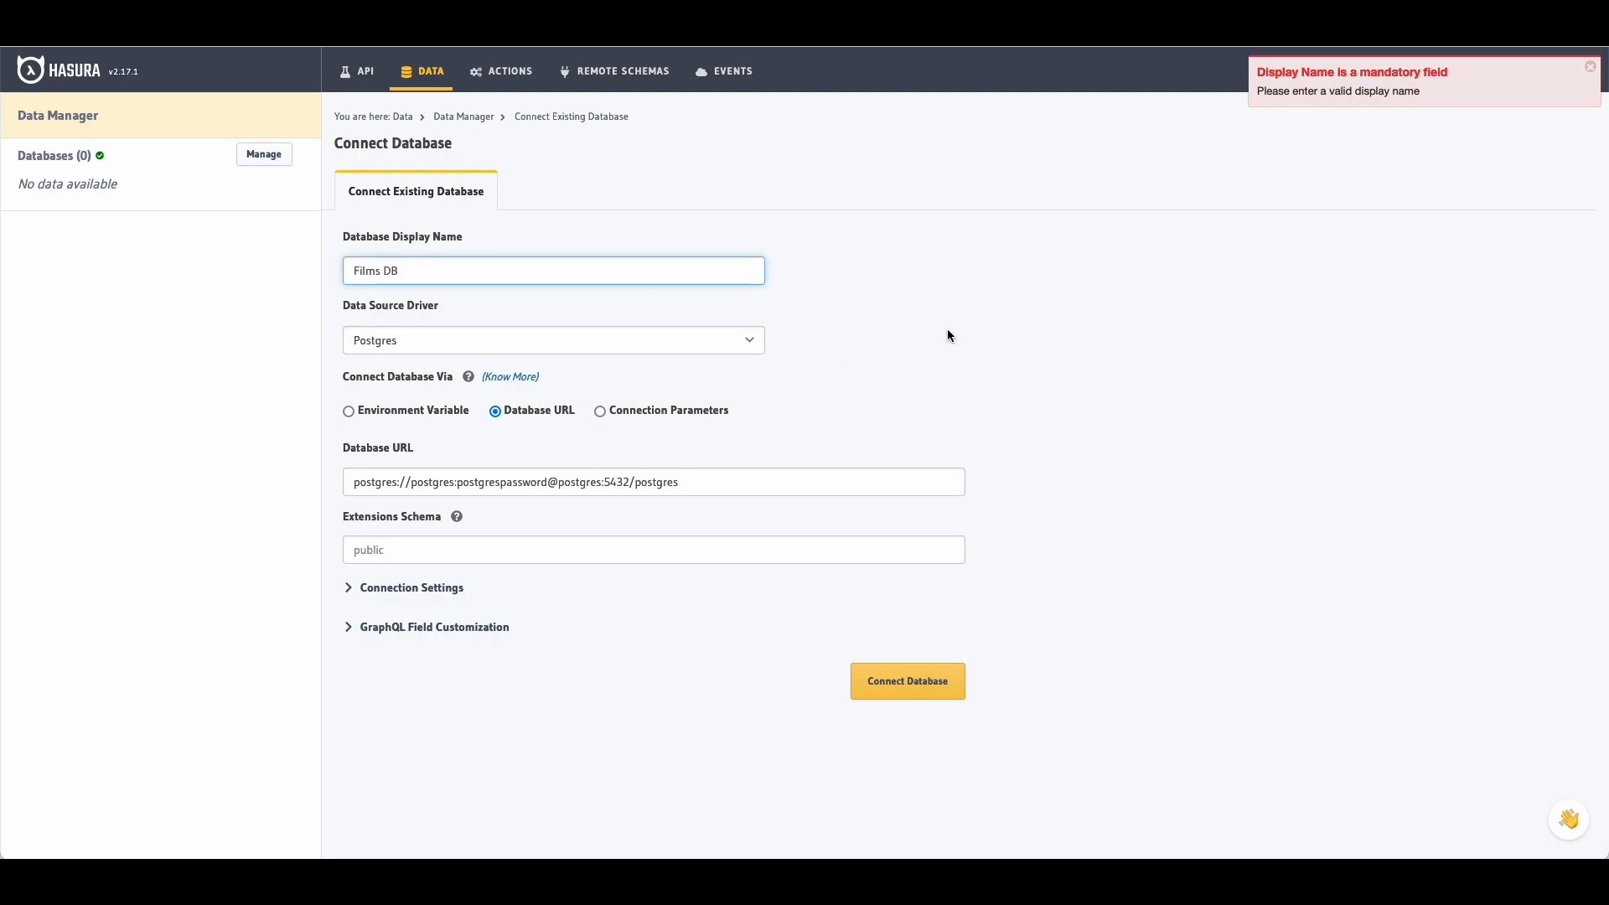
pyautogui.click(948, 335)
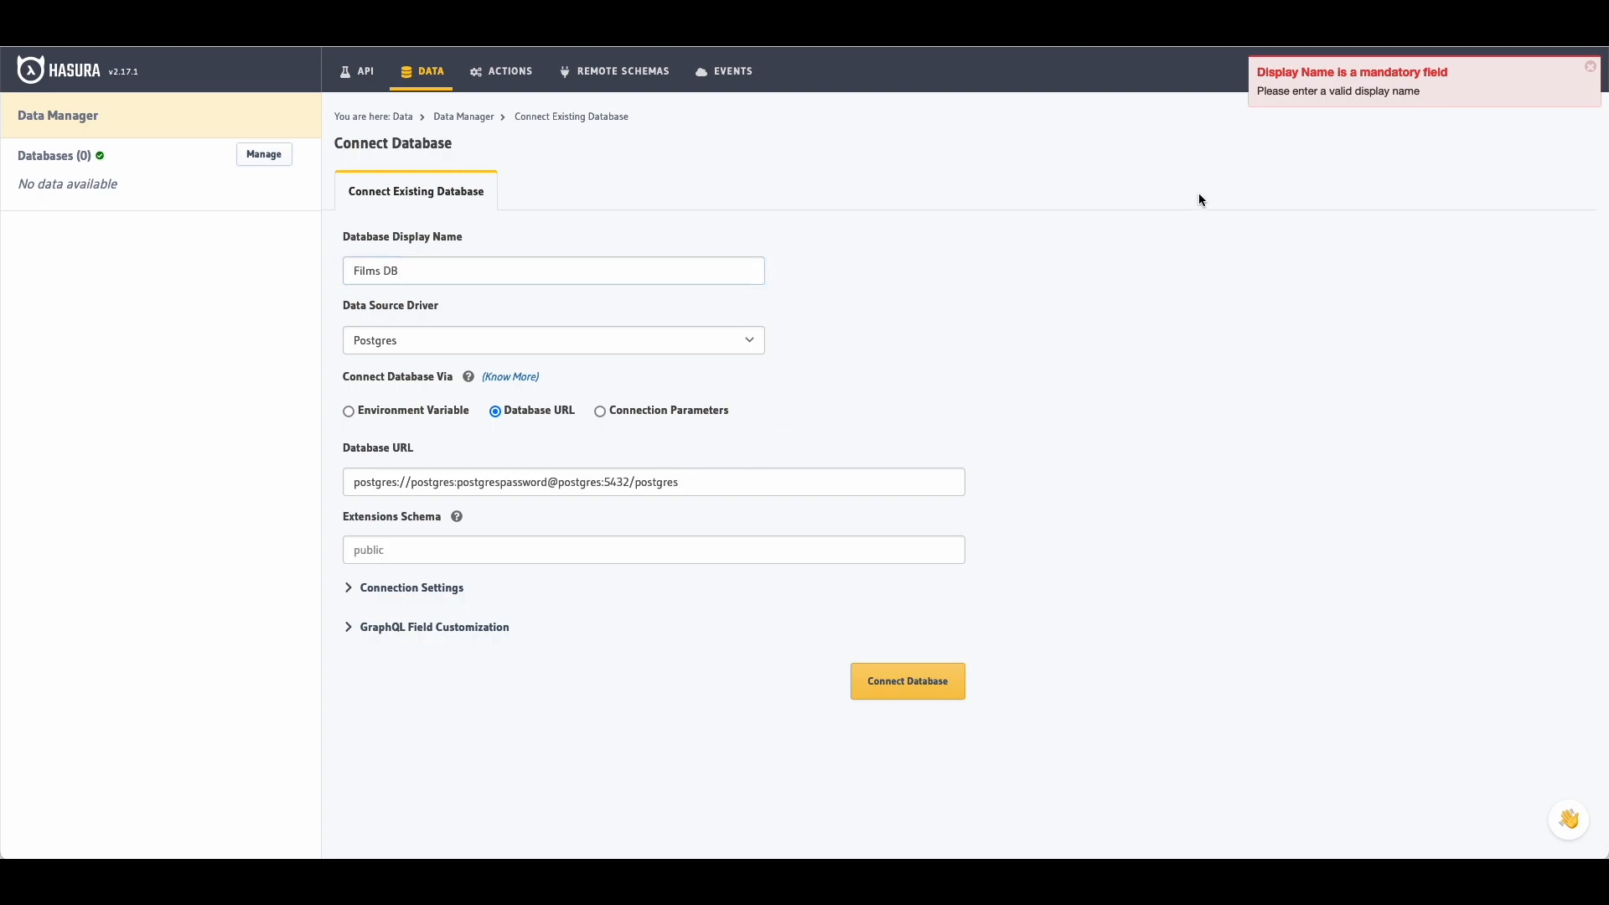
pyautogui.click(1590, 66)
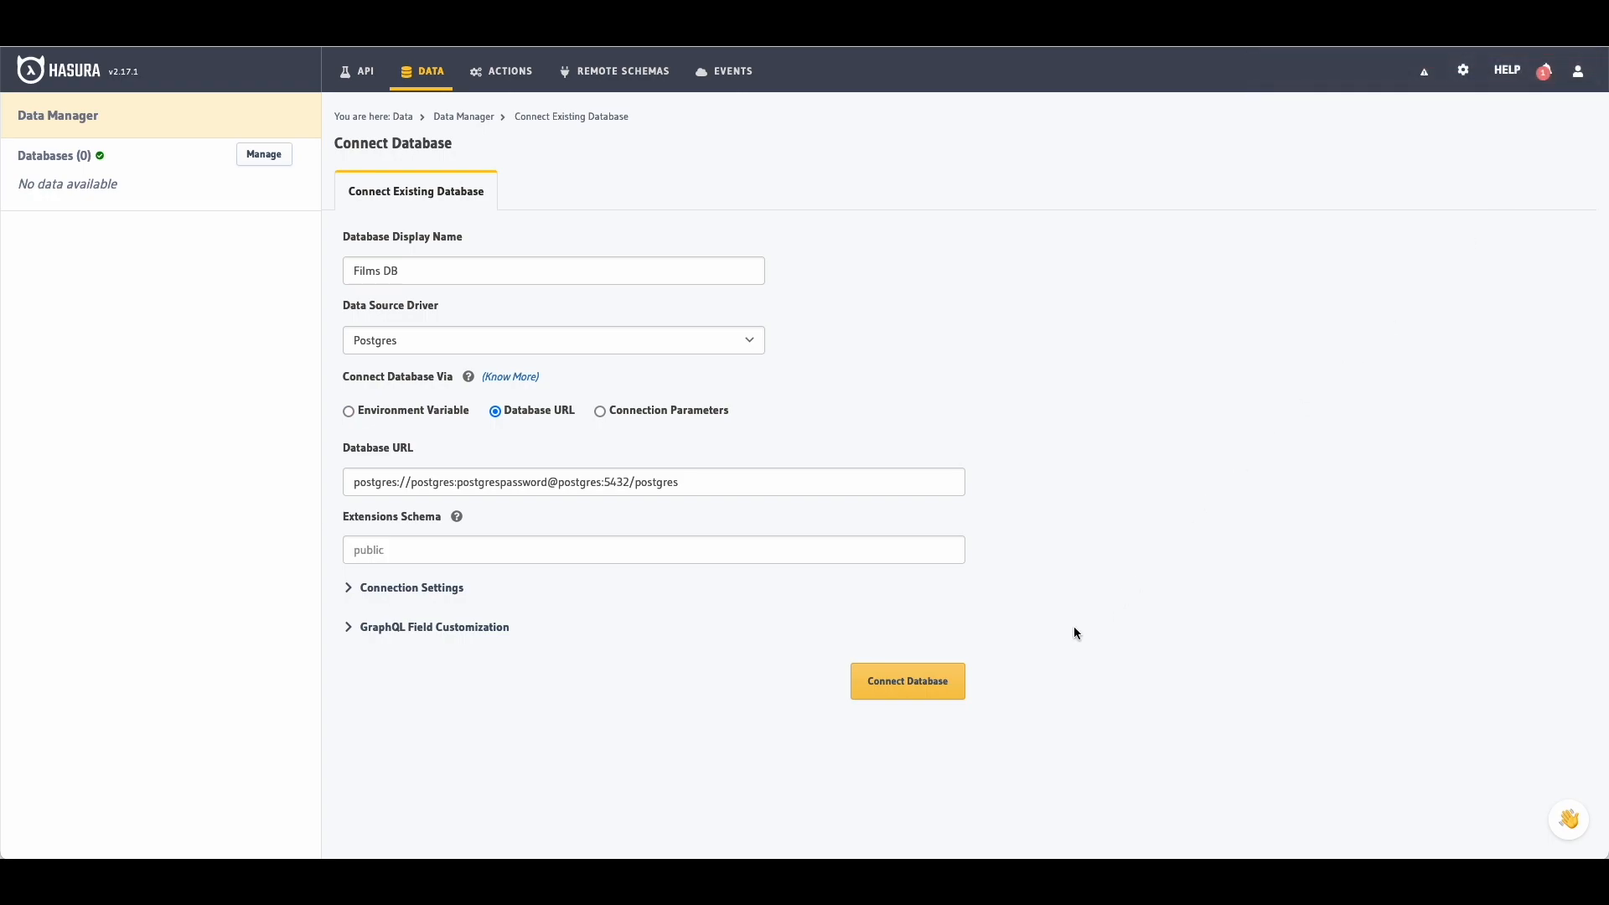
pyautogui.click(909, 688)
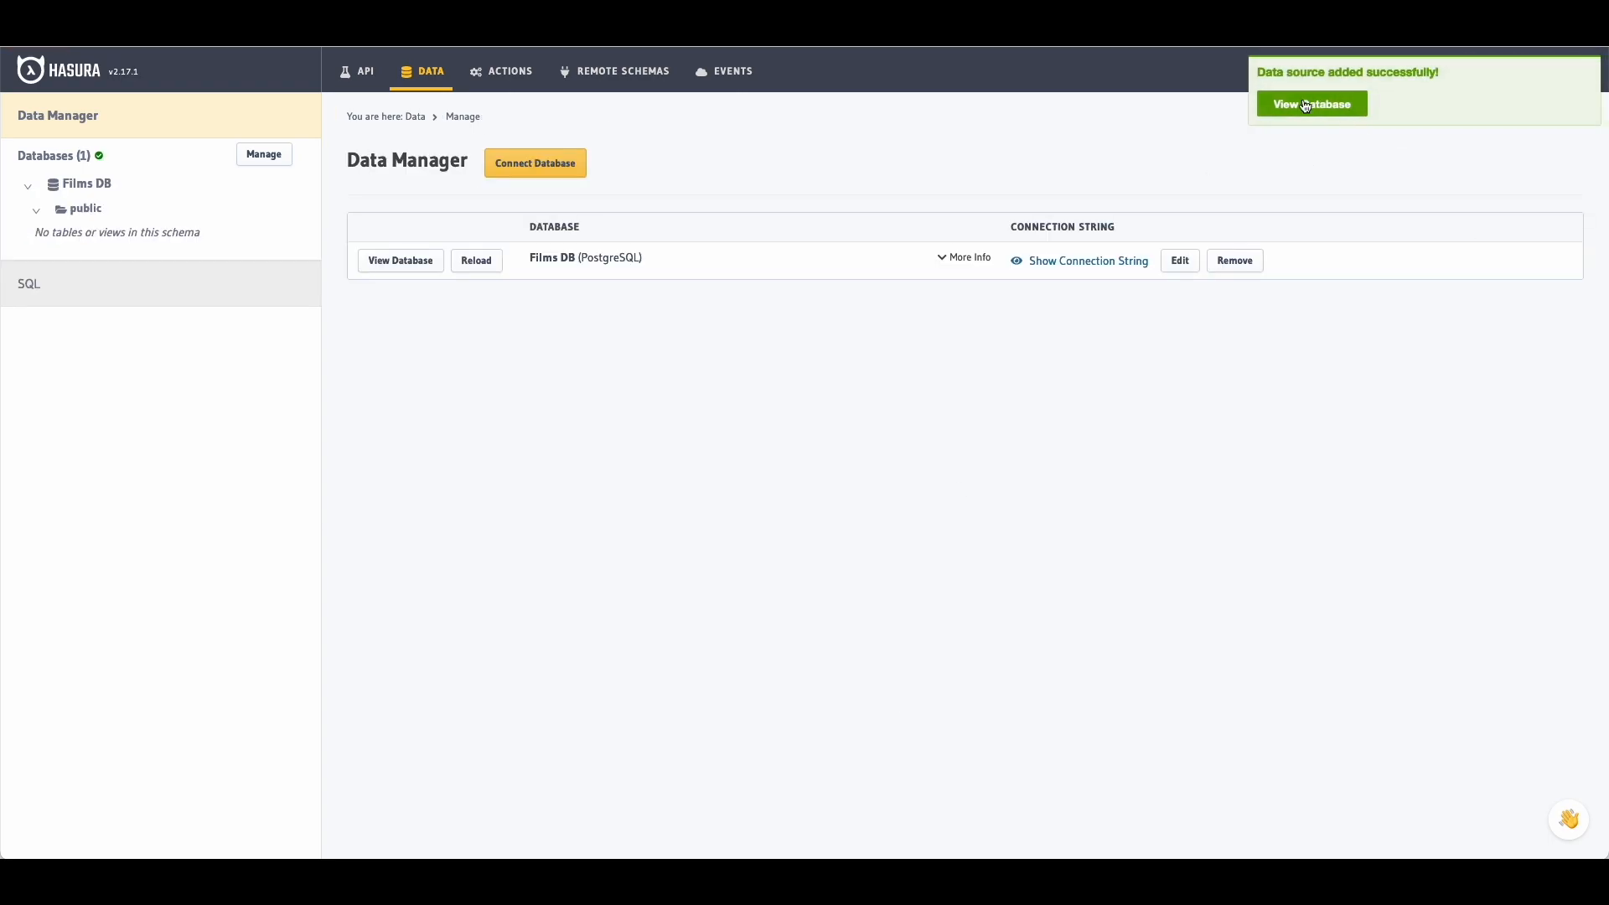
# Step: Track all untracked tables, views and foreign-key relationships in Films DB
pyautogui.click(1328, 107)
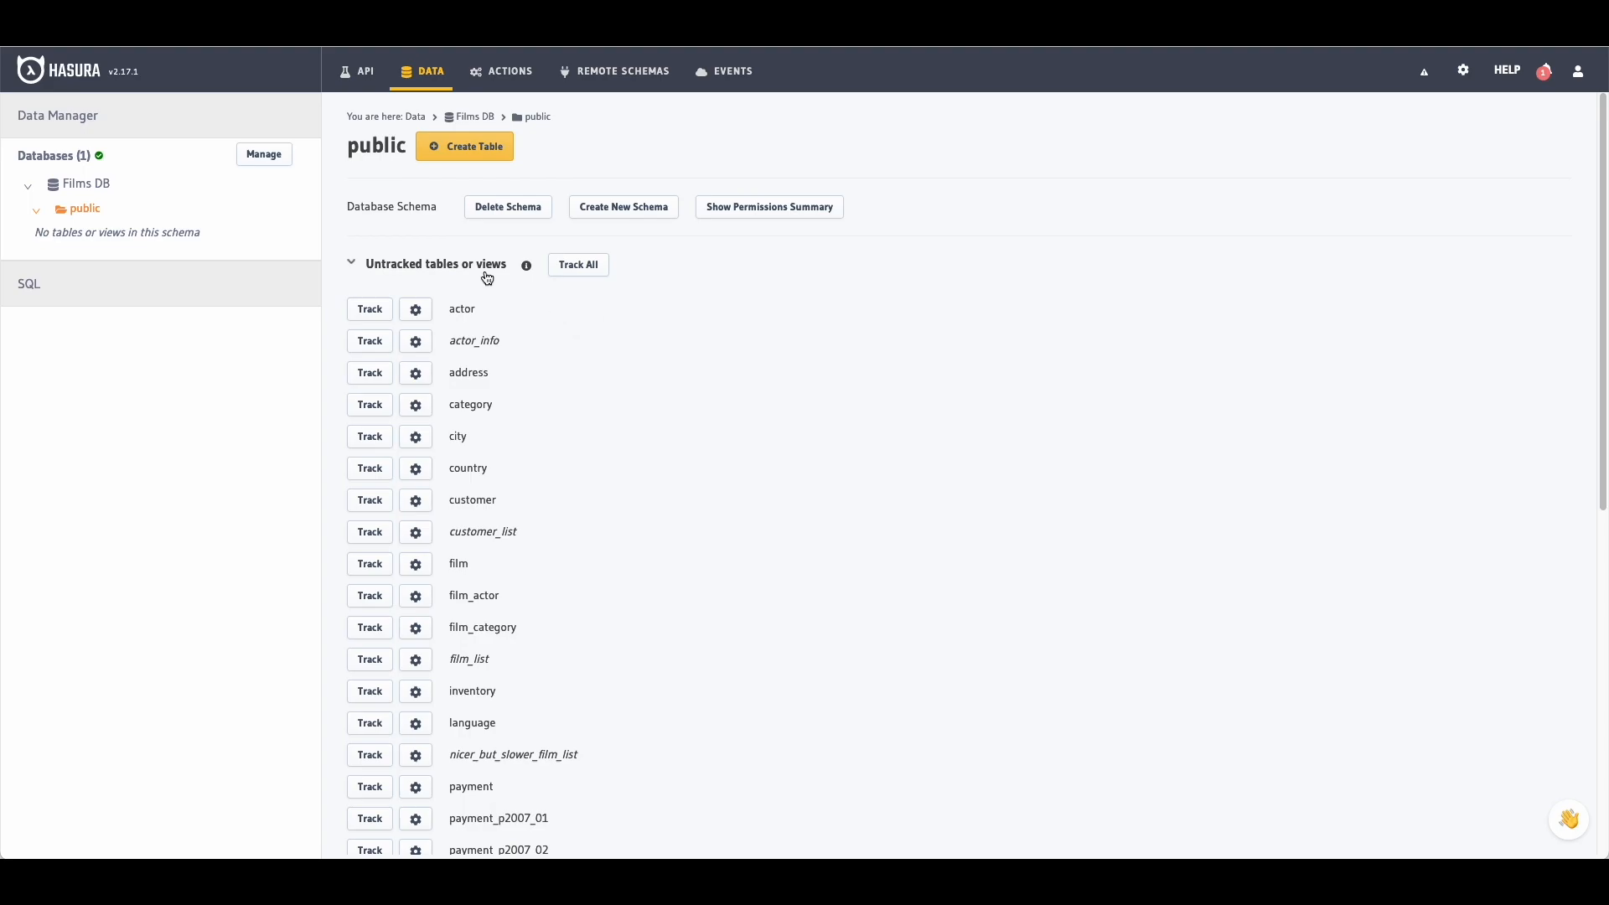
pyautogui.scroll(-7, 545, 346)
pyautogui.scroll(7, 547, 345)
pyautogui.click(580, 265)
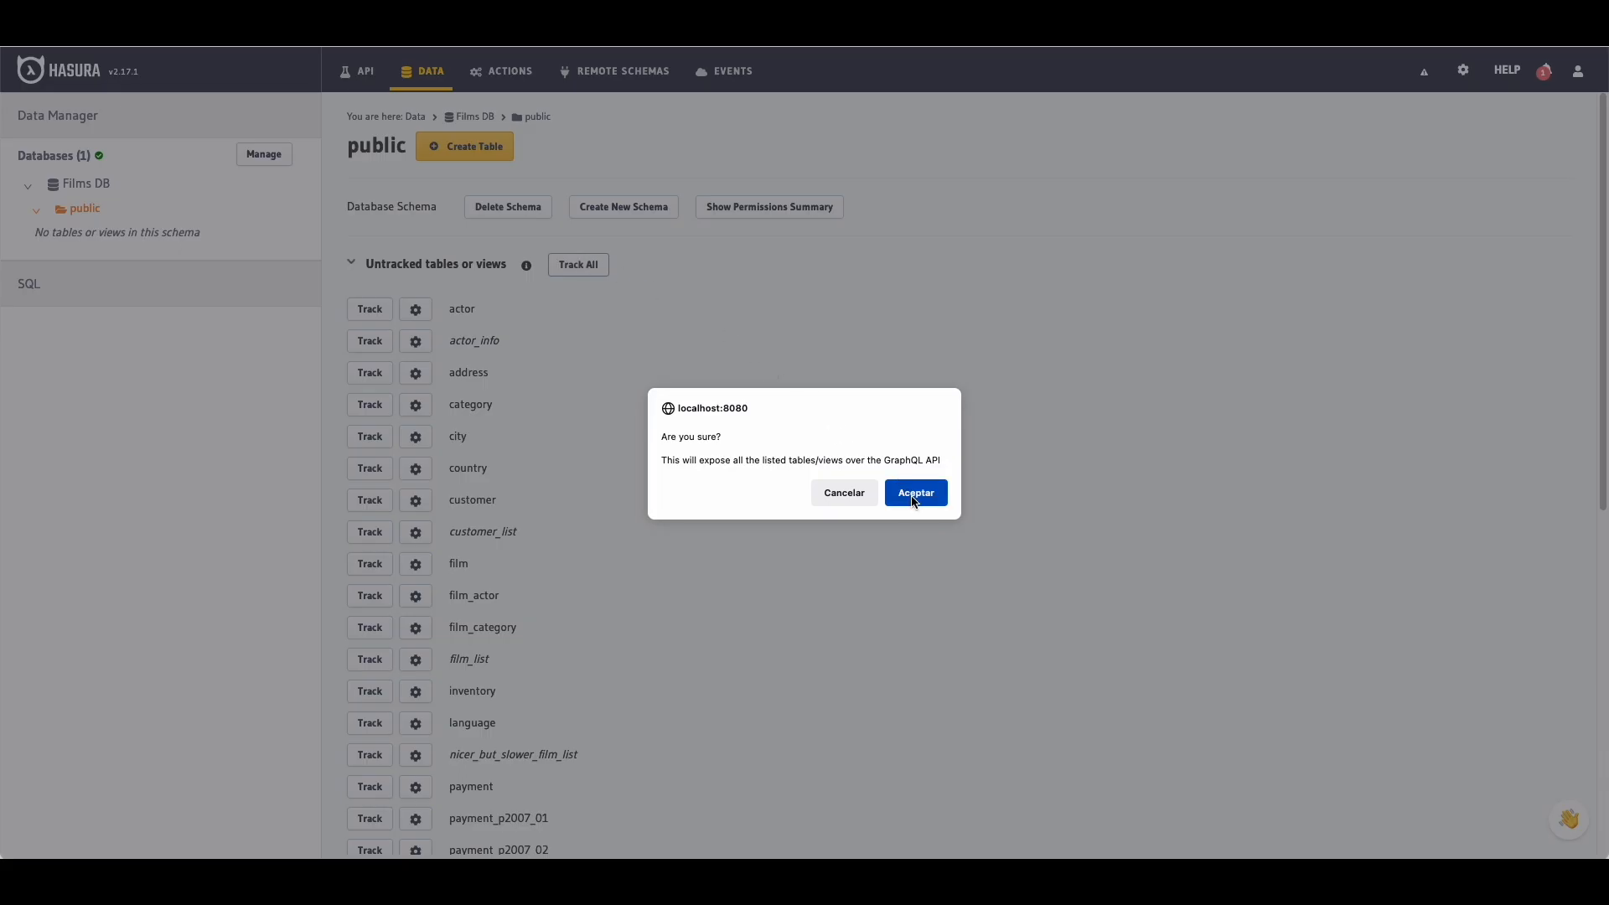
pyautogui.click(912, 494)
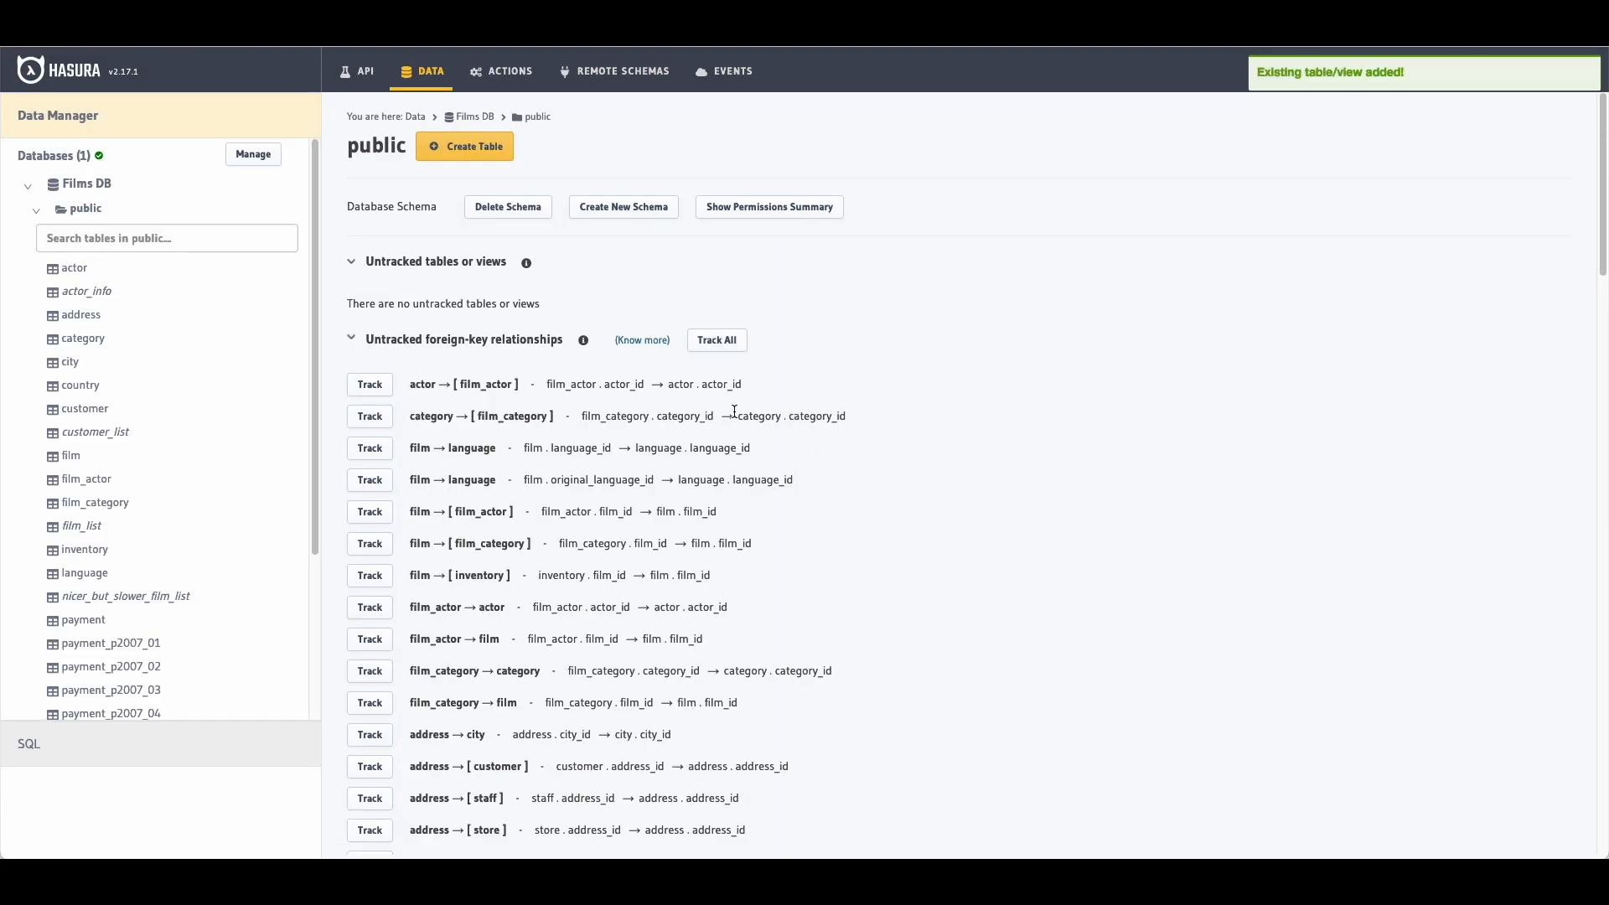
pyautogui.click(717, 349)
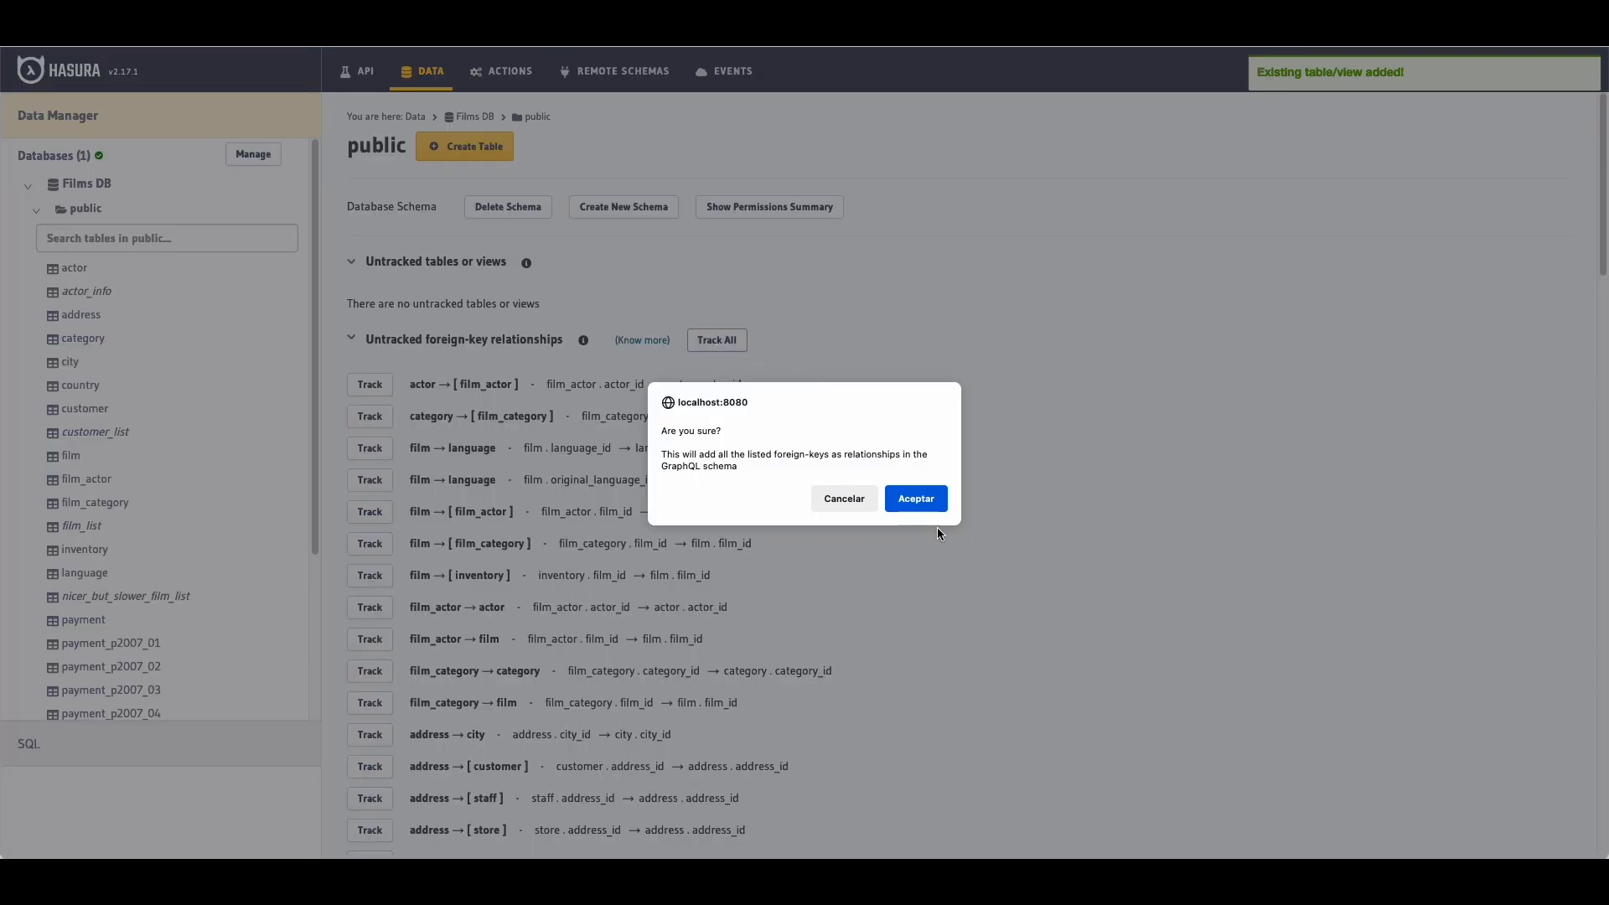
pyautogui.click(920, 496)
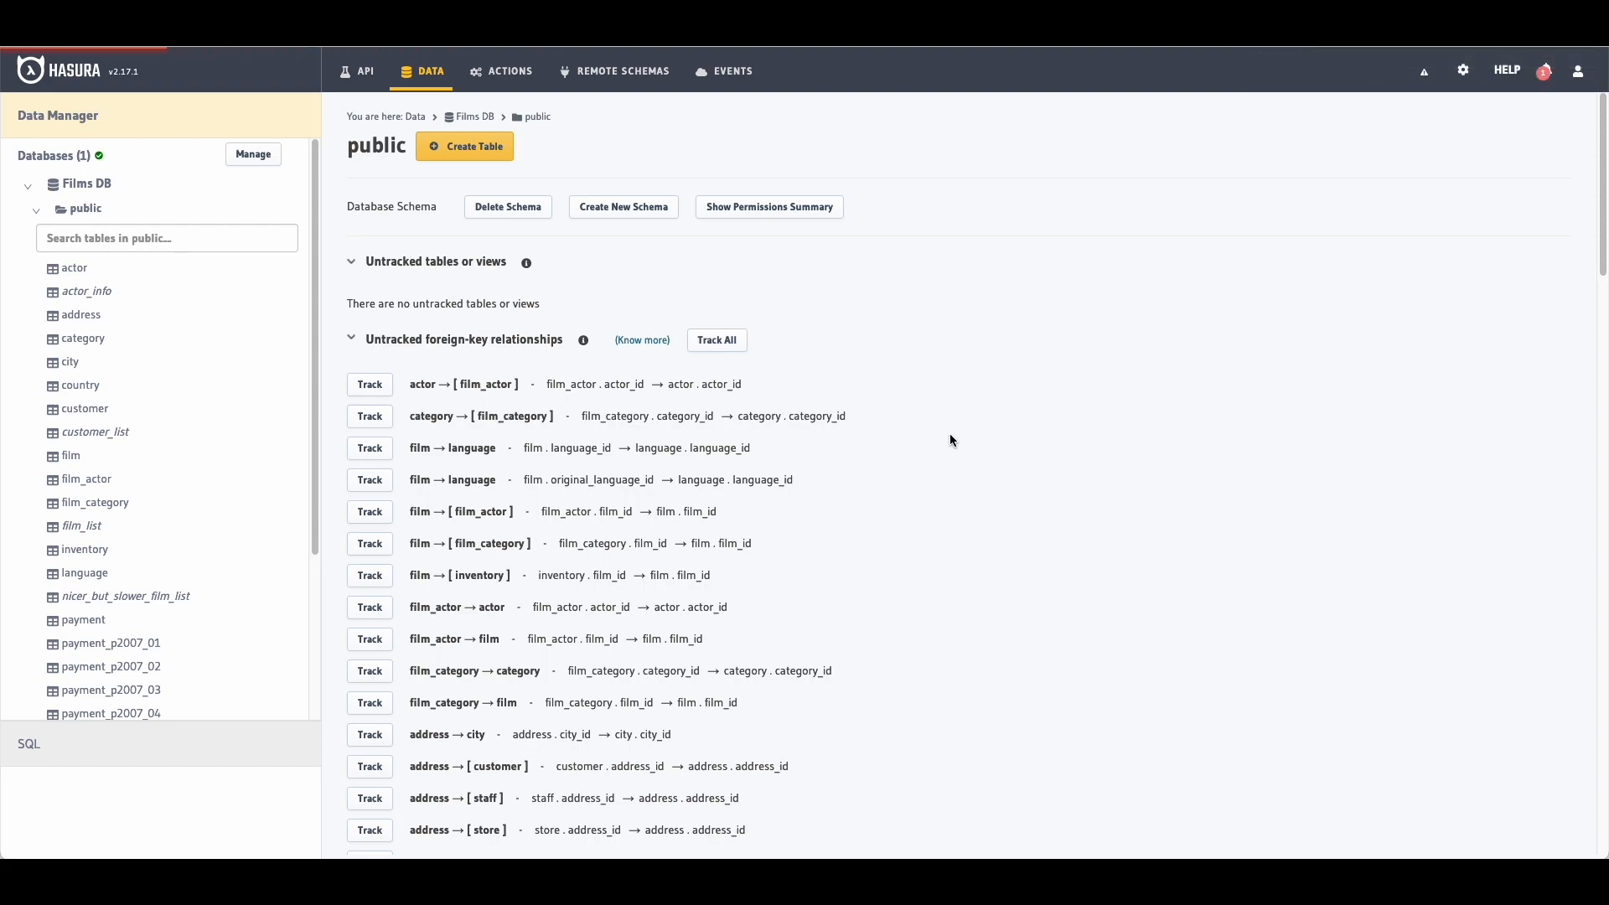
# Step: Track the rewards_report function as a mutation and browse the actor and city rows
pyautogui.click(363, 460)
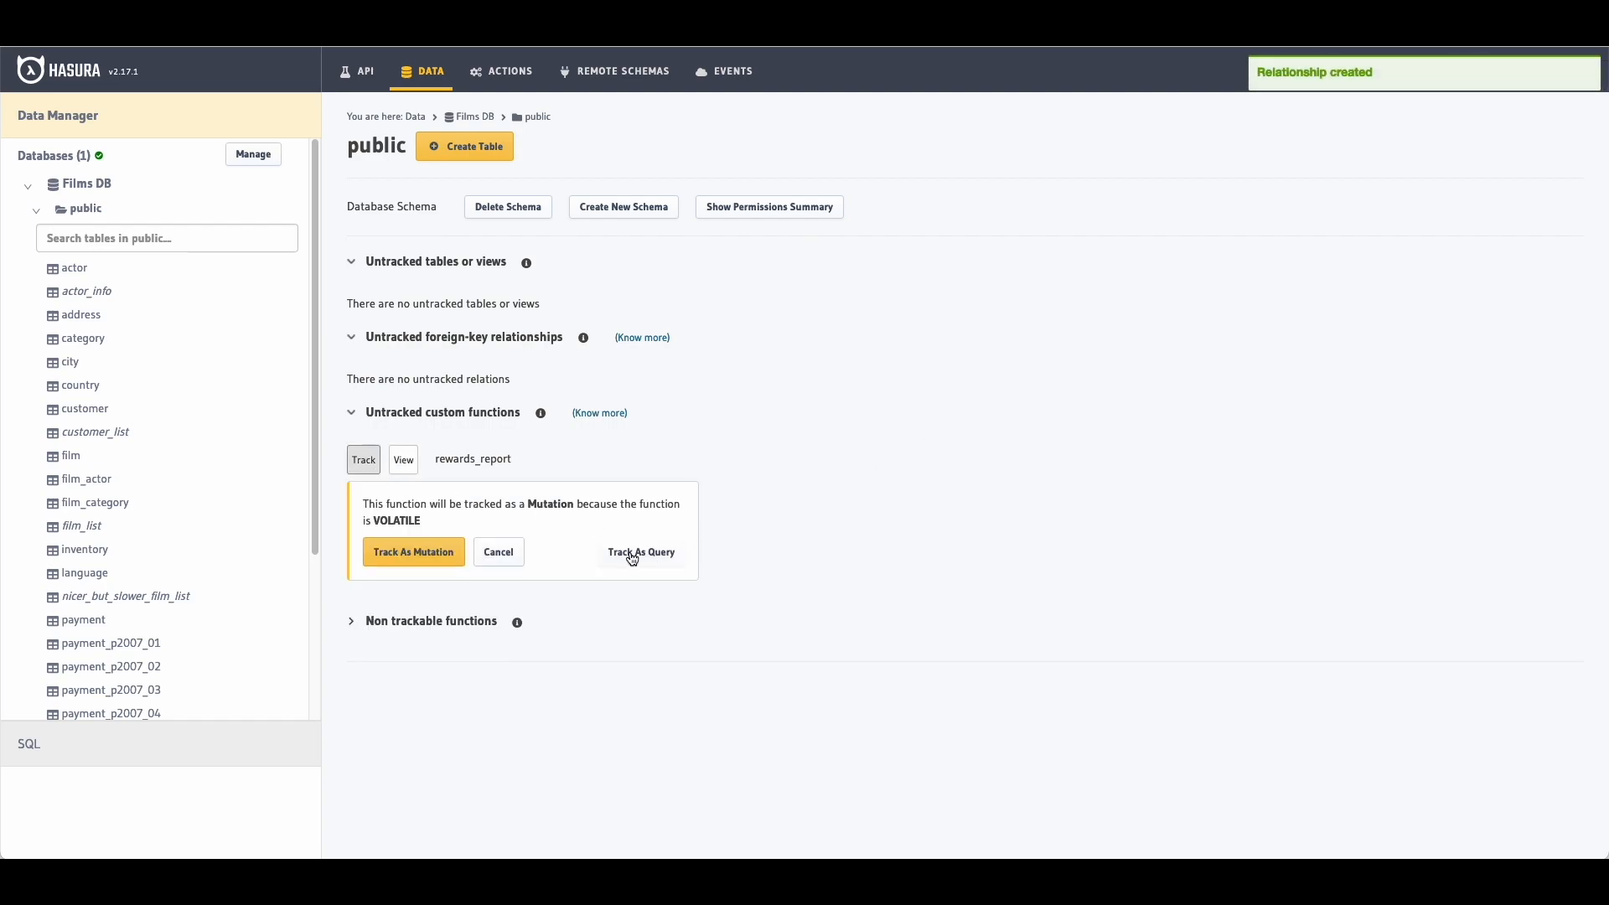
pyautogui.click(413, 551)
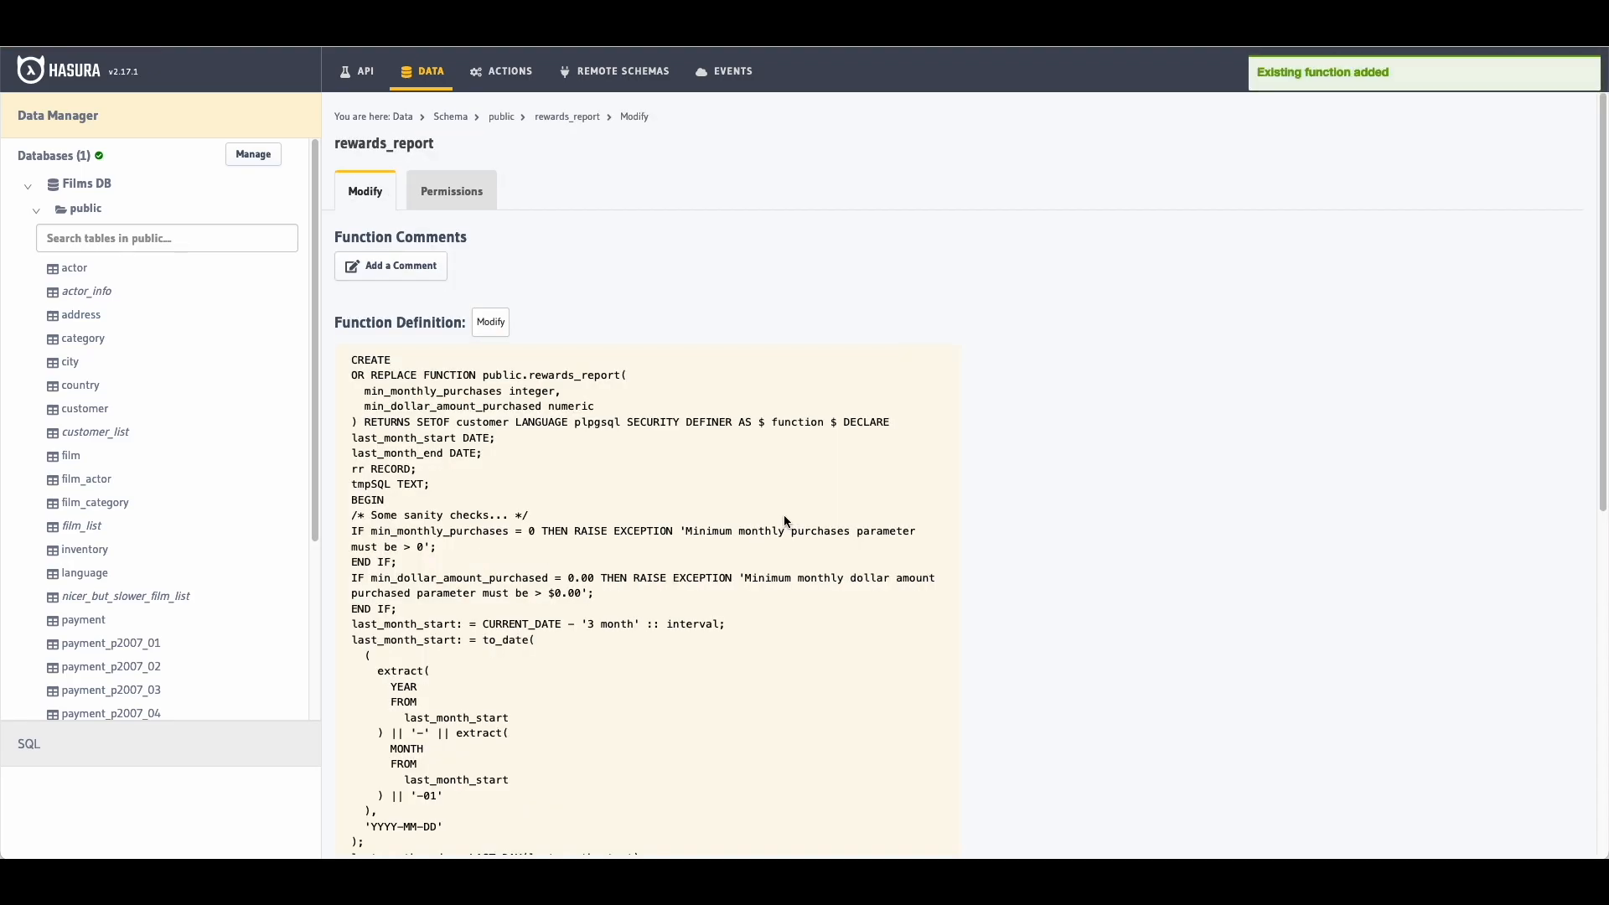
pyautogui.scroll(-7, 785, 518)
pyautogui.scroll(-5, 198, 536)
pyautogui.scroll(5, 198, 532)
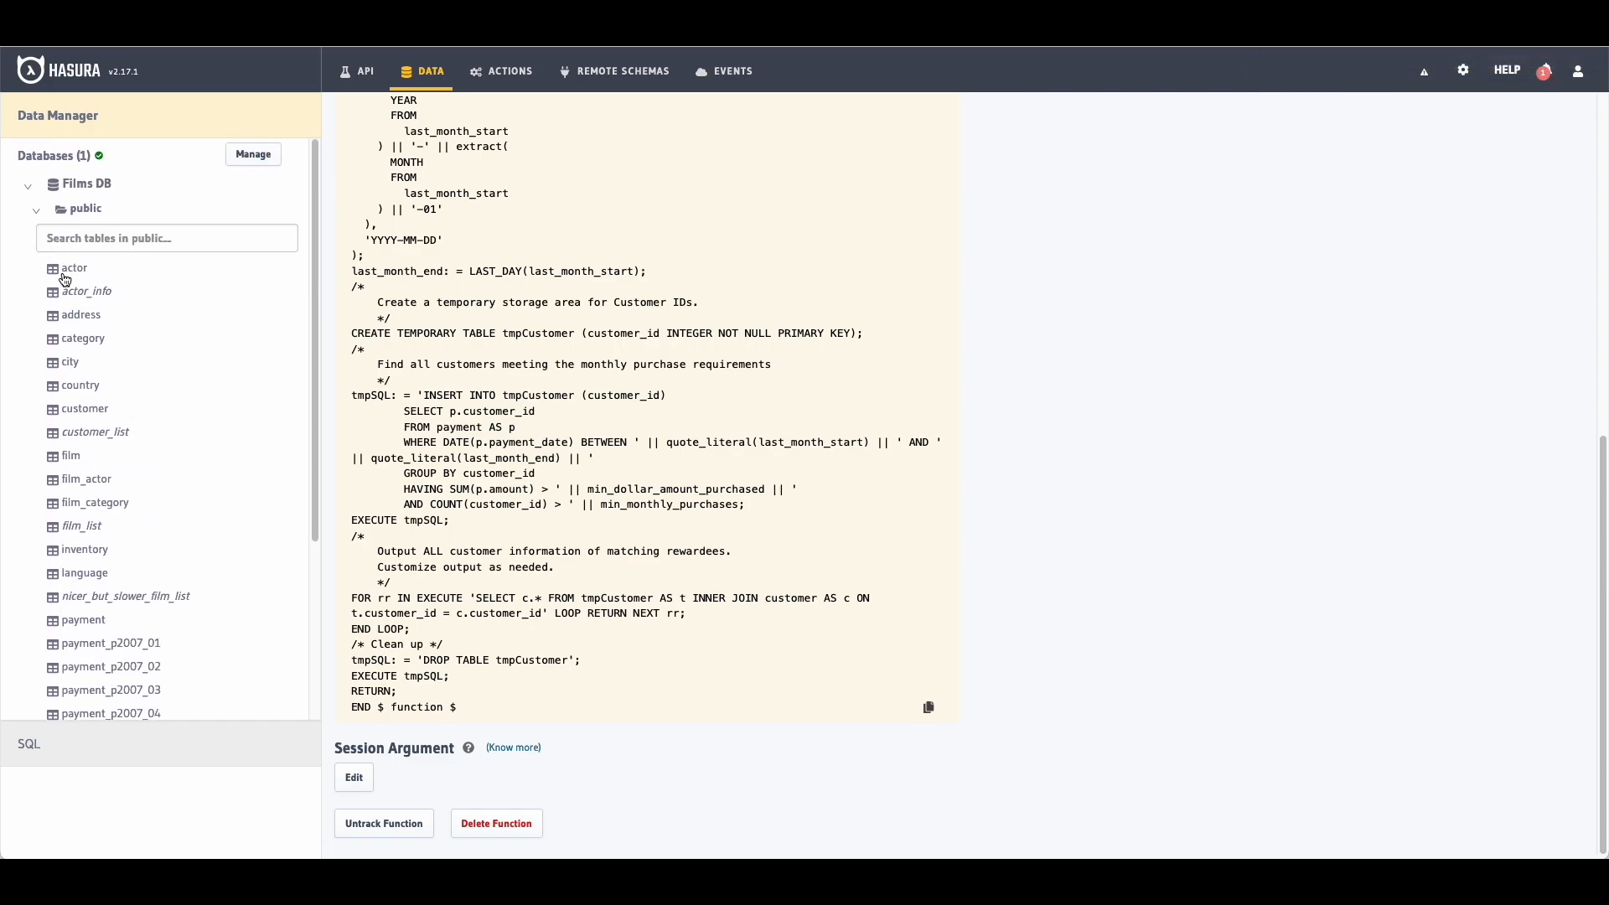
pyautogui.click(68, 269)
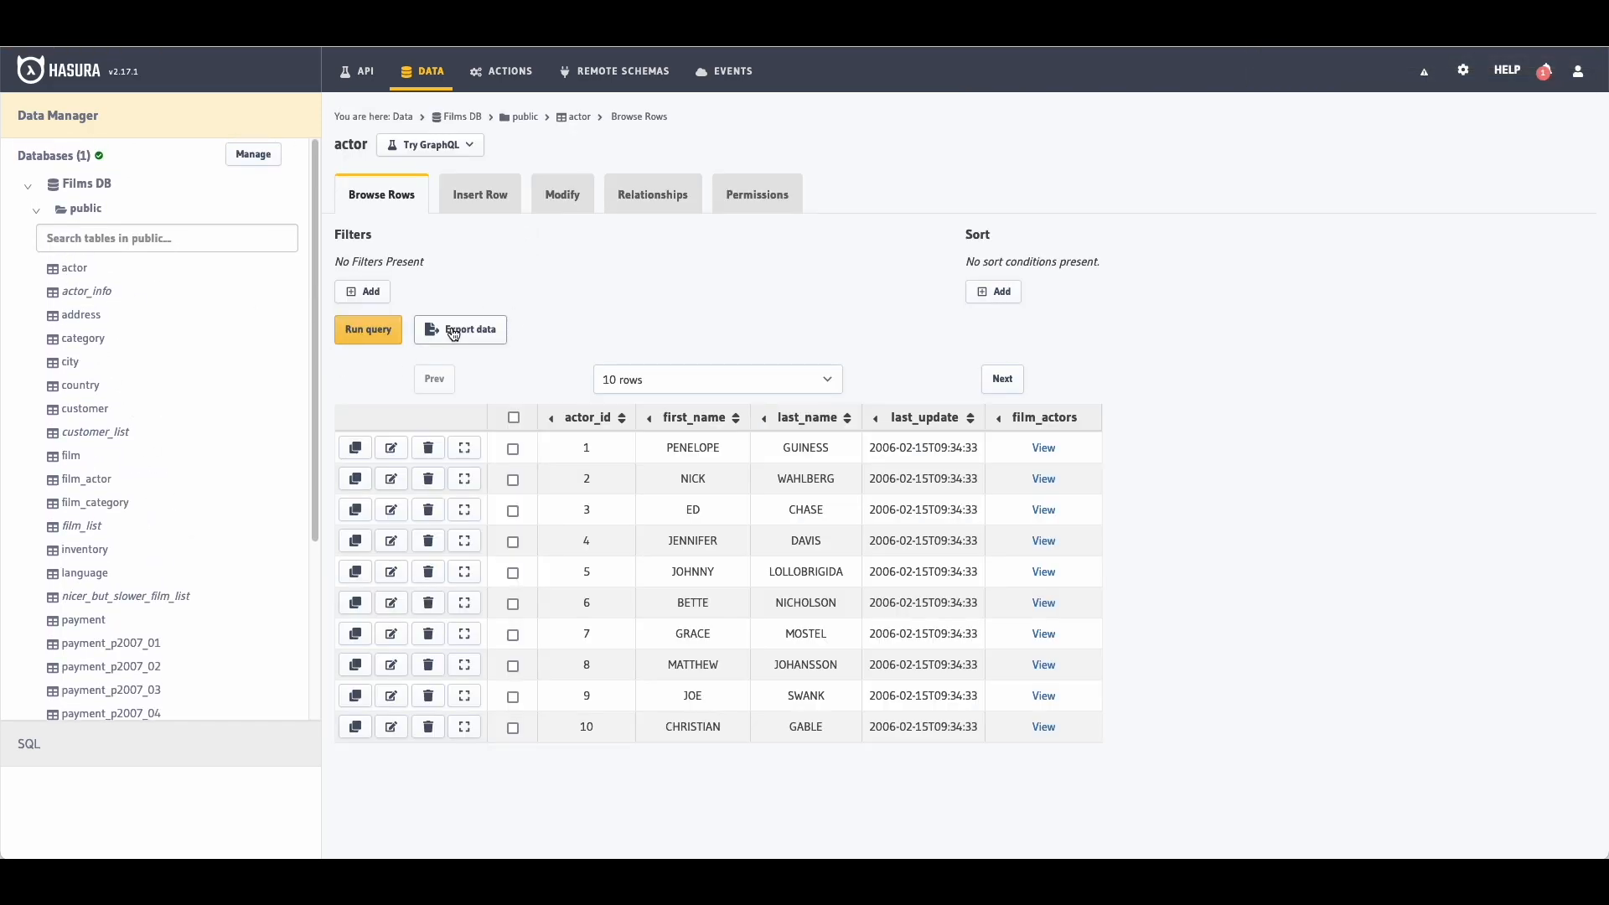
pyautogui.click(73, 367)
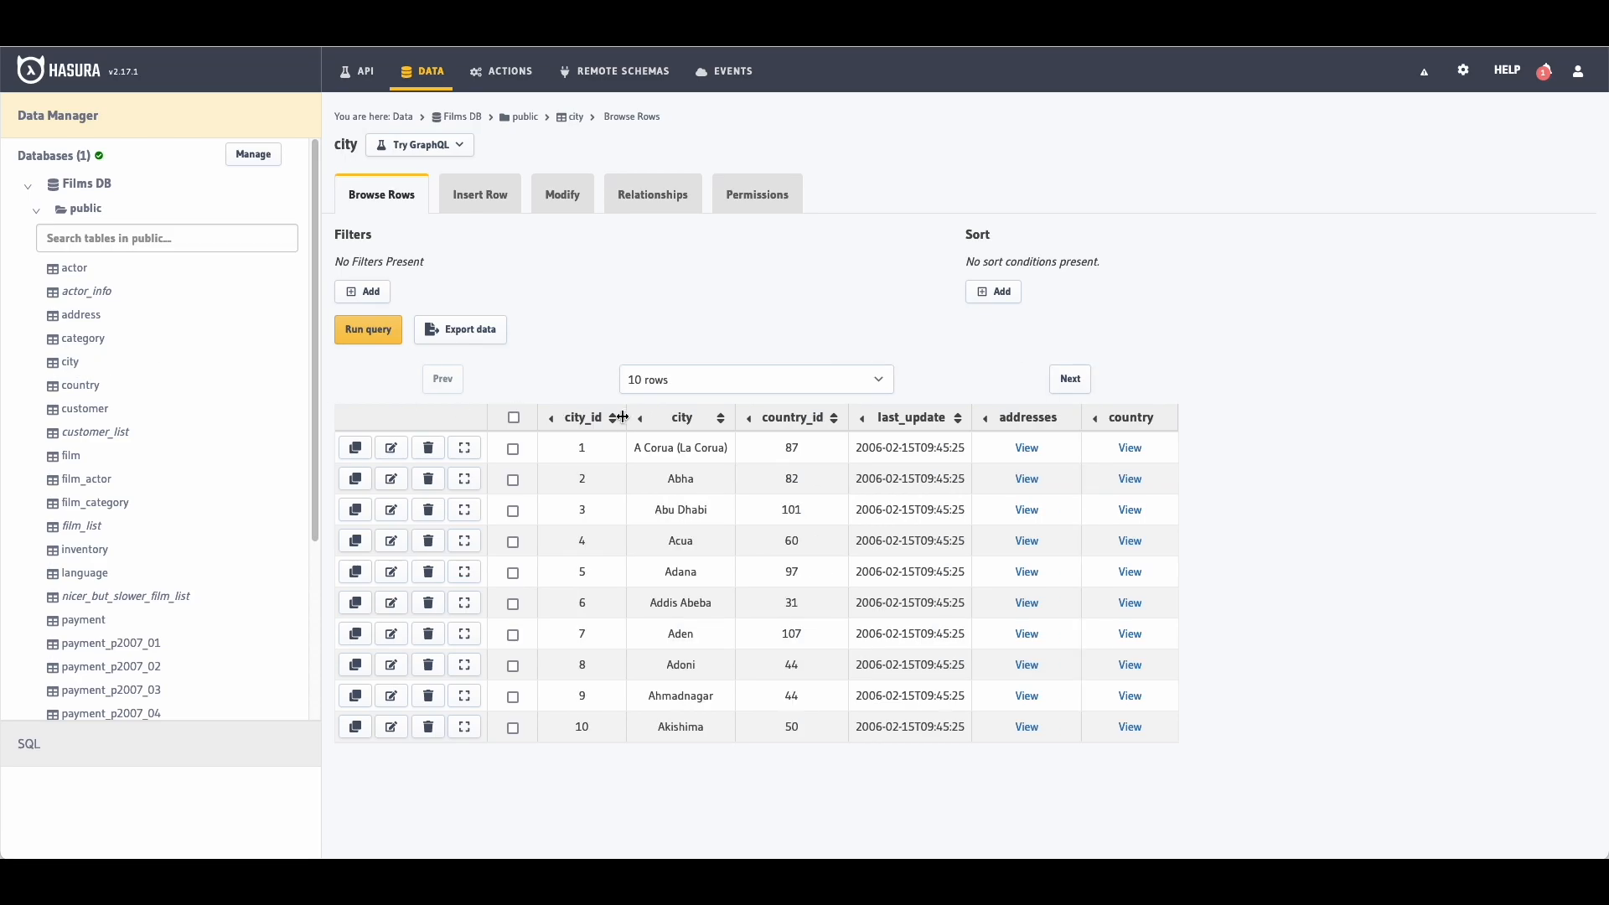
pyautogui.click(363, 80)
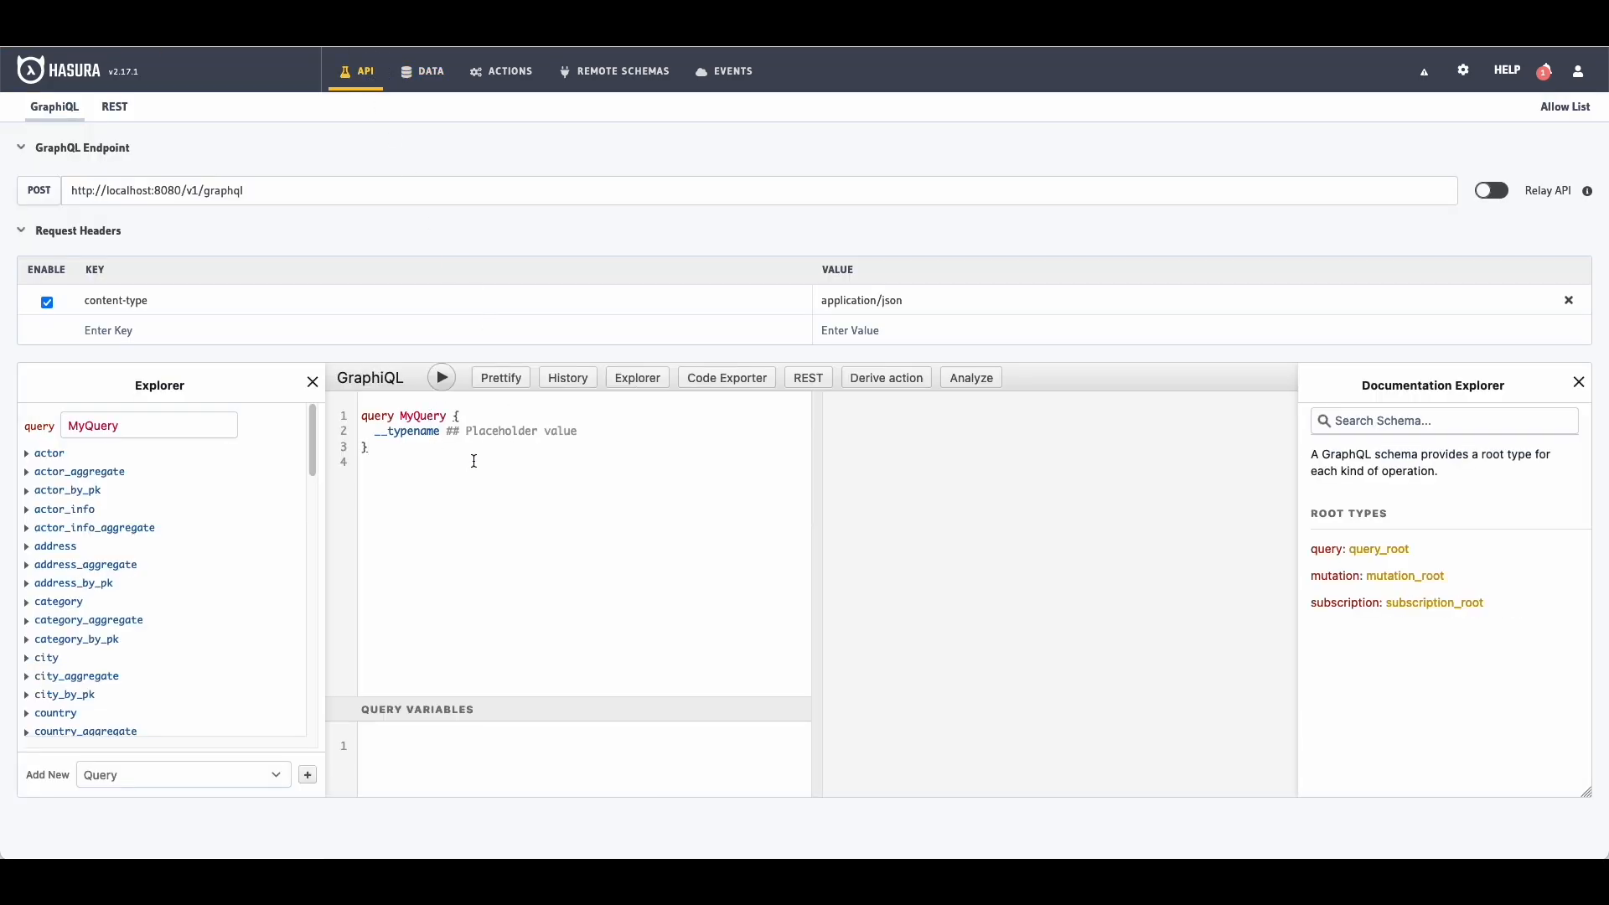
# Step: Clear the placeholder query from the GraphiQL editor
pyautogui.hotkey('ctrl', 'a')
pyautogui.press('BackSpace')
pyautogui.scroll(-15, 155, 514)
pyautogui.scroll(15, 134, 536)
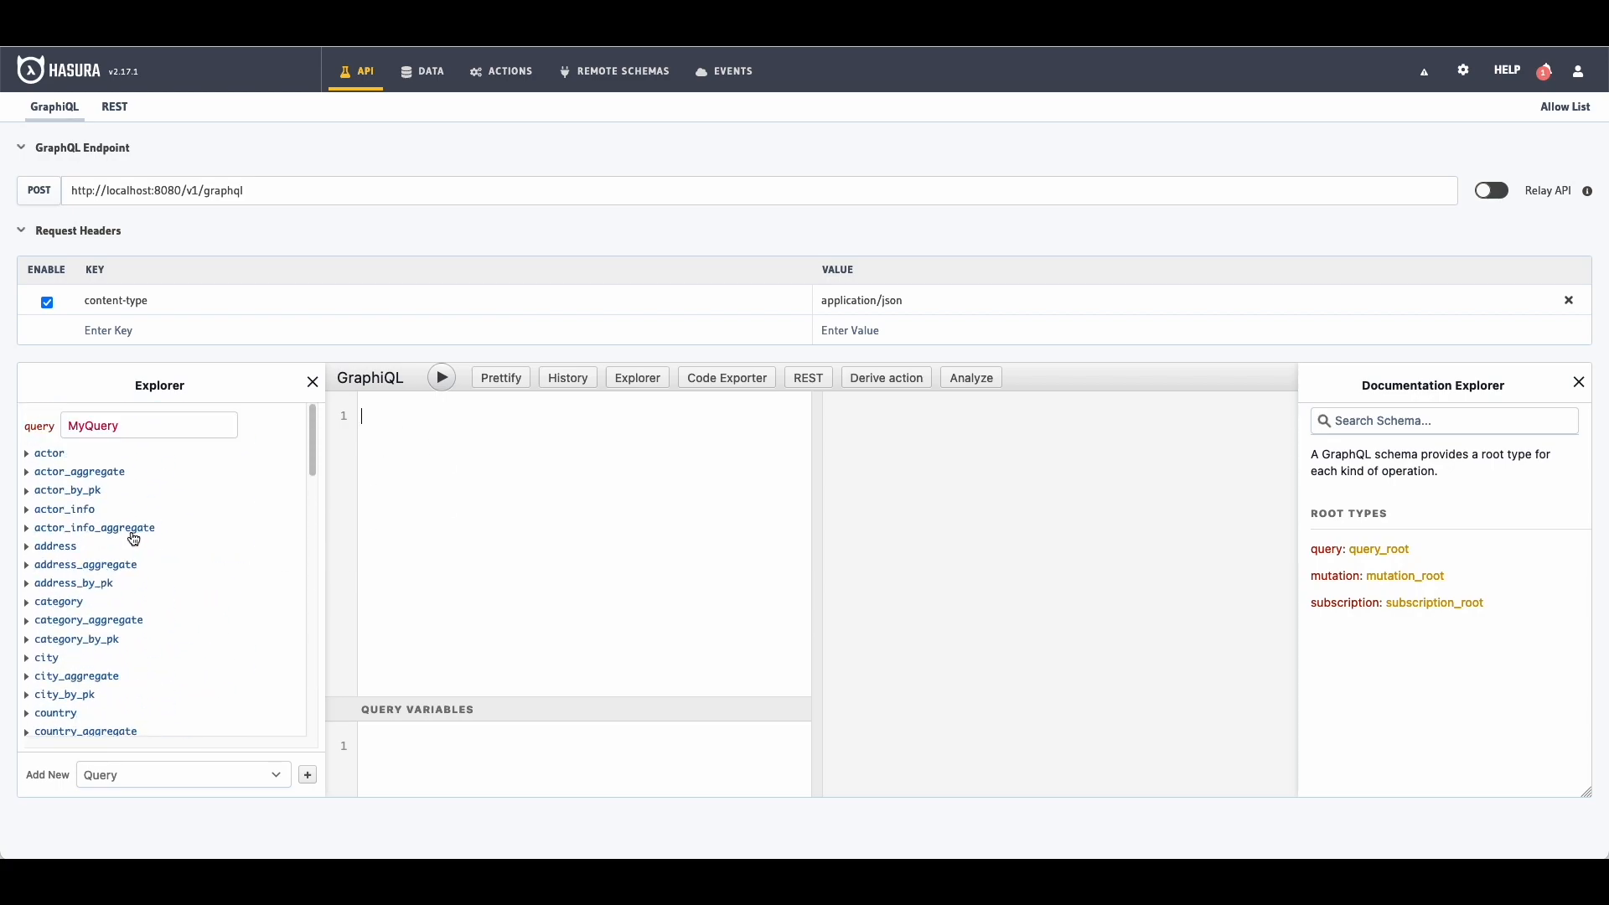
# Step: Build and run an actor query ordered by film_actors_aggregate count descending, returning actor_id and first_name
pyautogui.click(50, 453)
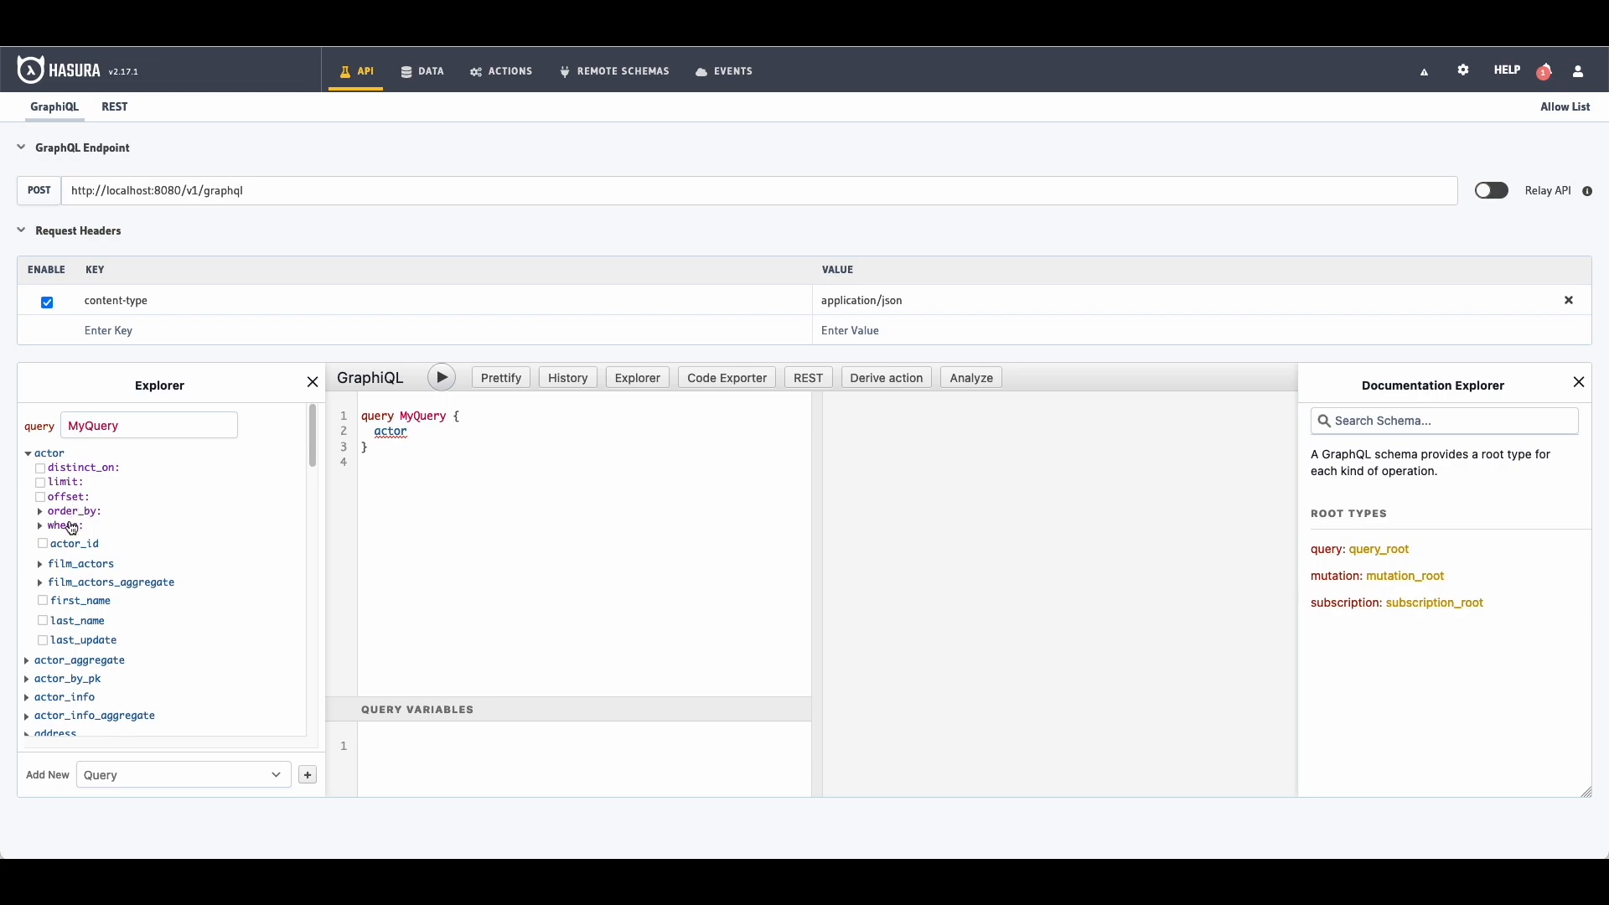
pyautogui.click(72, 512)
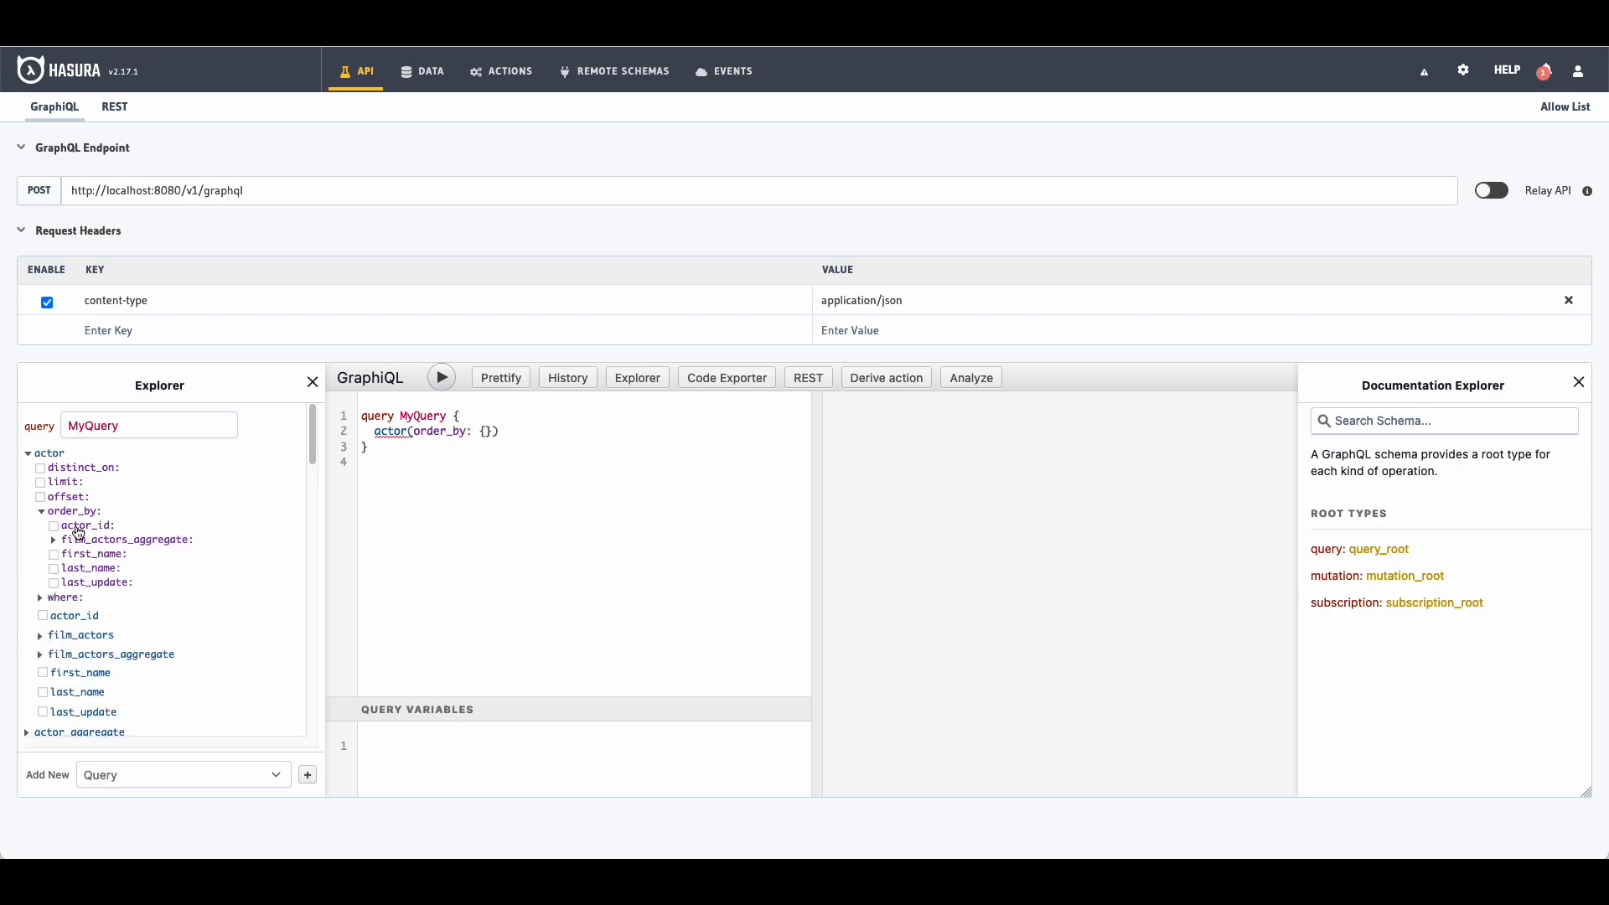
pyautogui.click(89, 543)
pyautogui.scroll(-2, 92, 536)
pyautogui.click(89, 513)
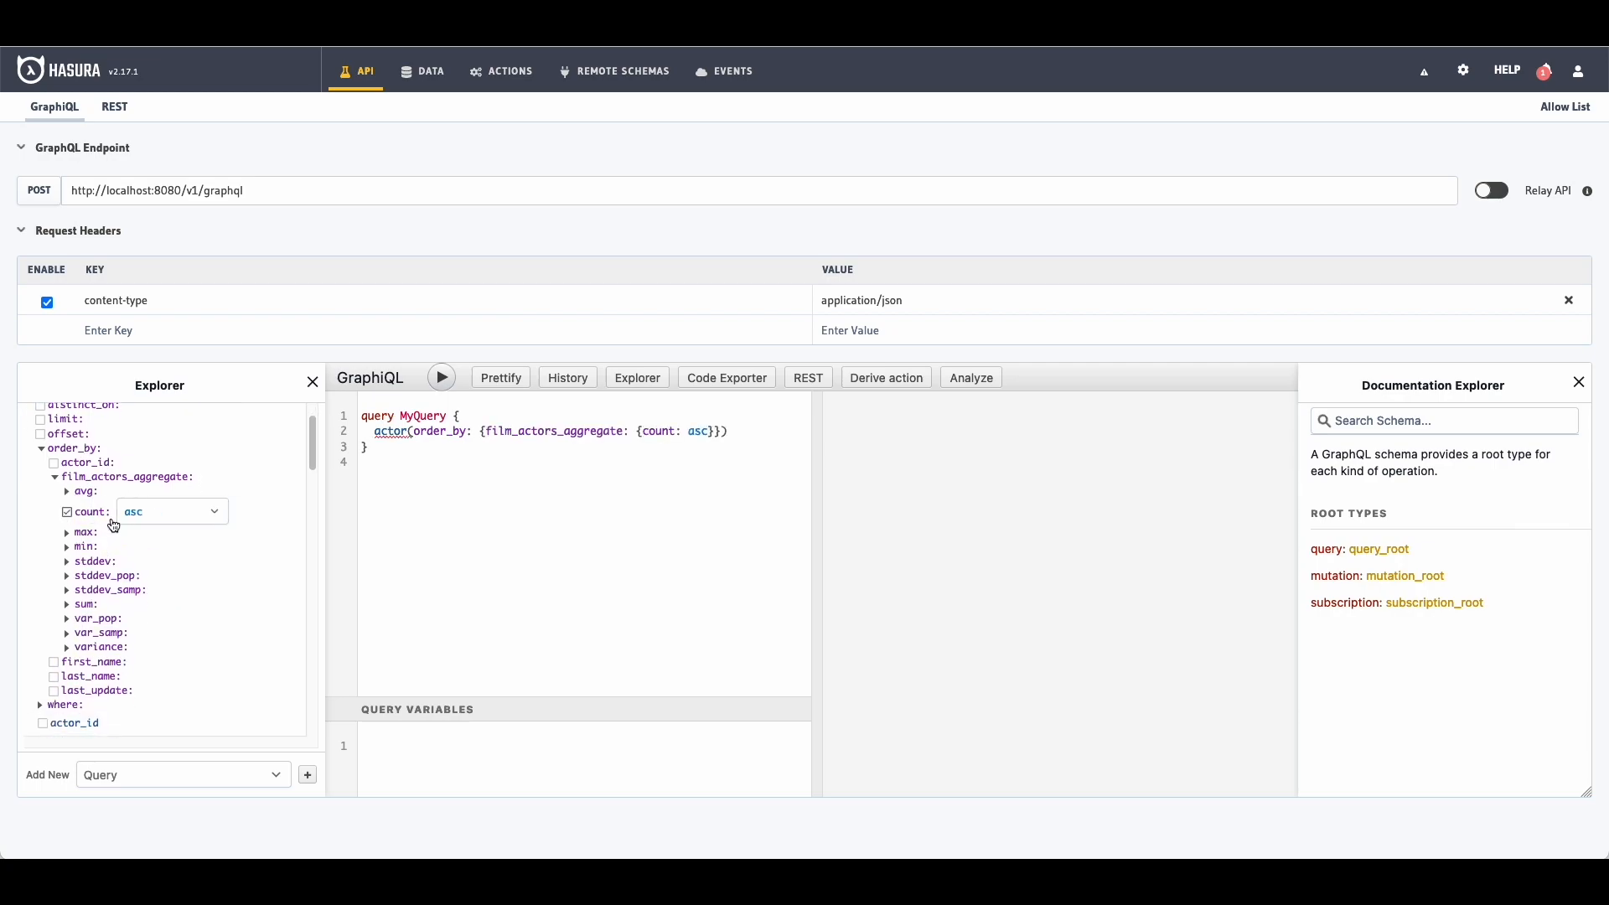
pyautogui.click(119, 519)
pyautogui.click(168, 557)
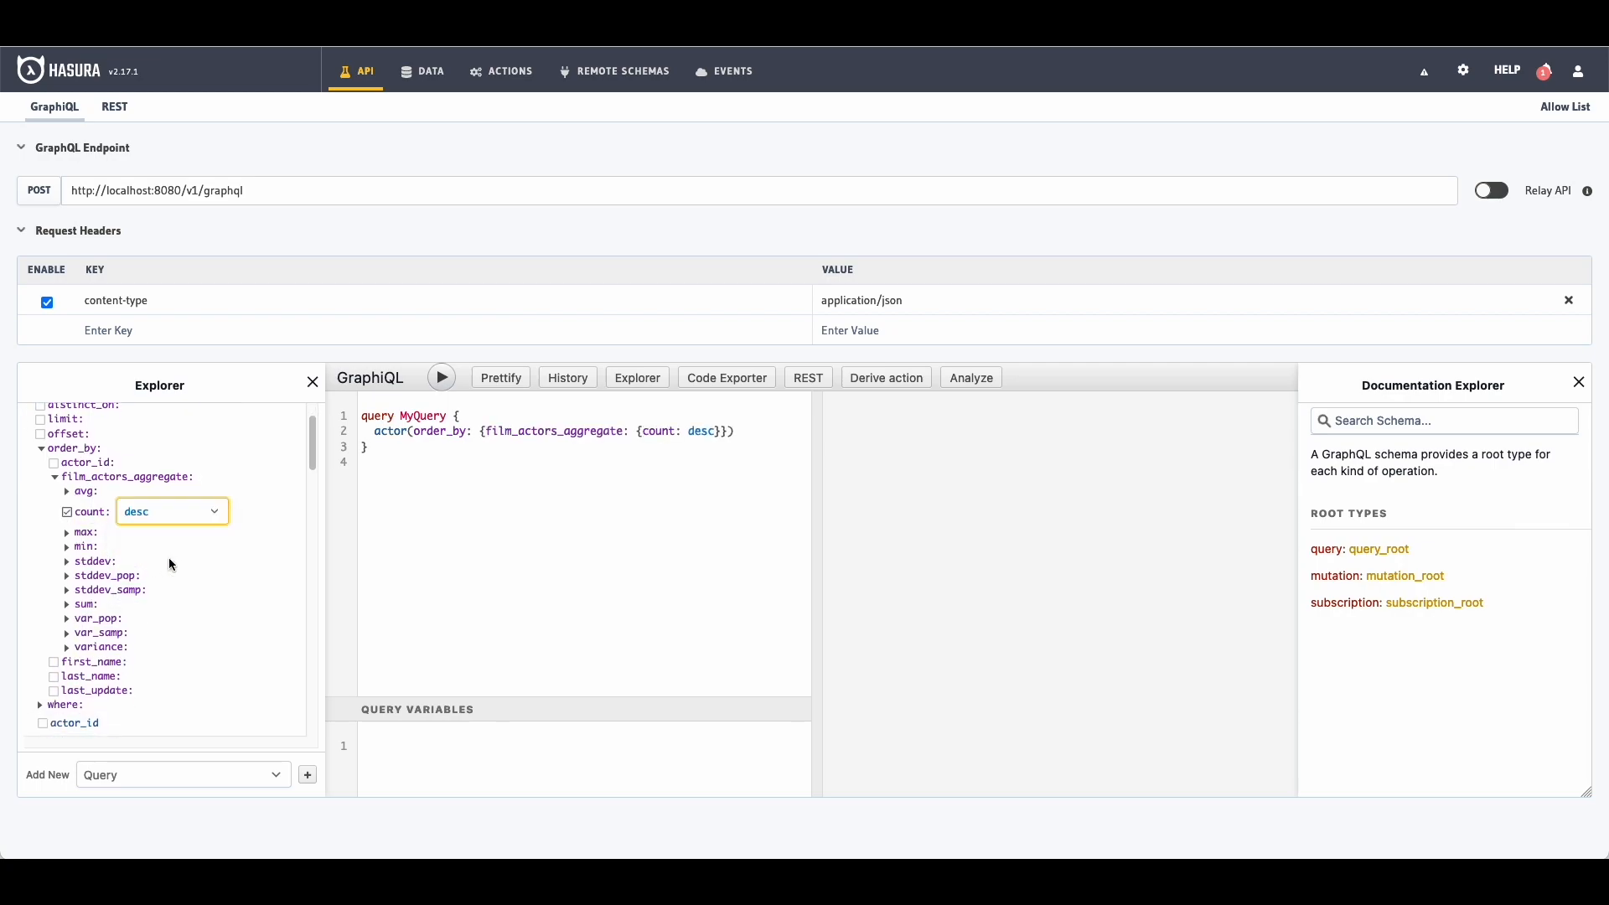
pyautogui.scroll(-5, 198, 569)
pyautogui.click(77, 523)
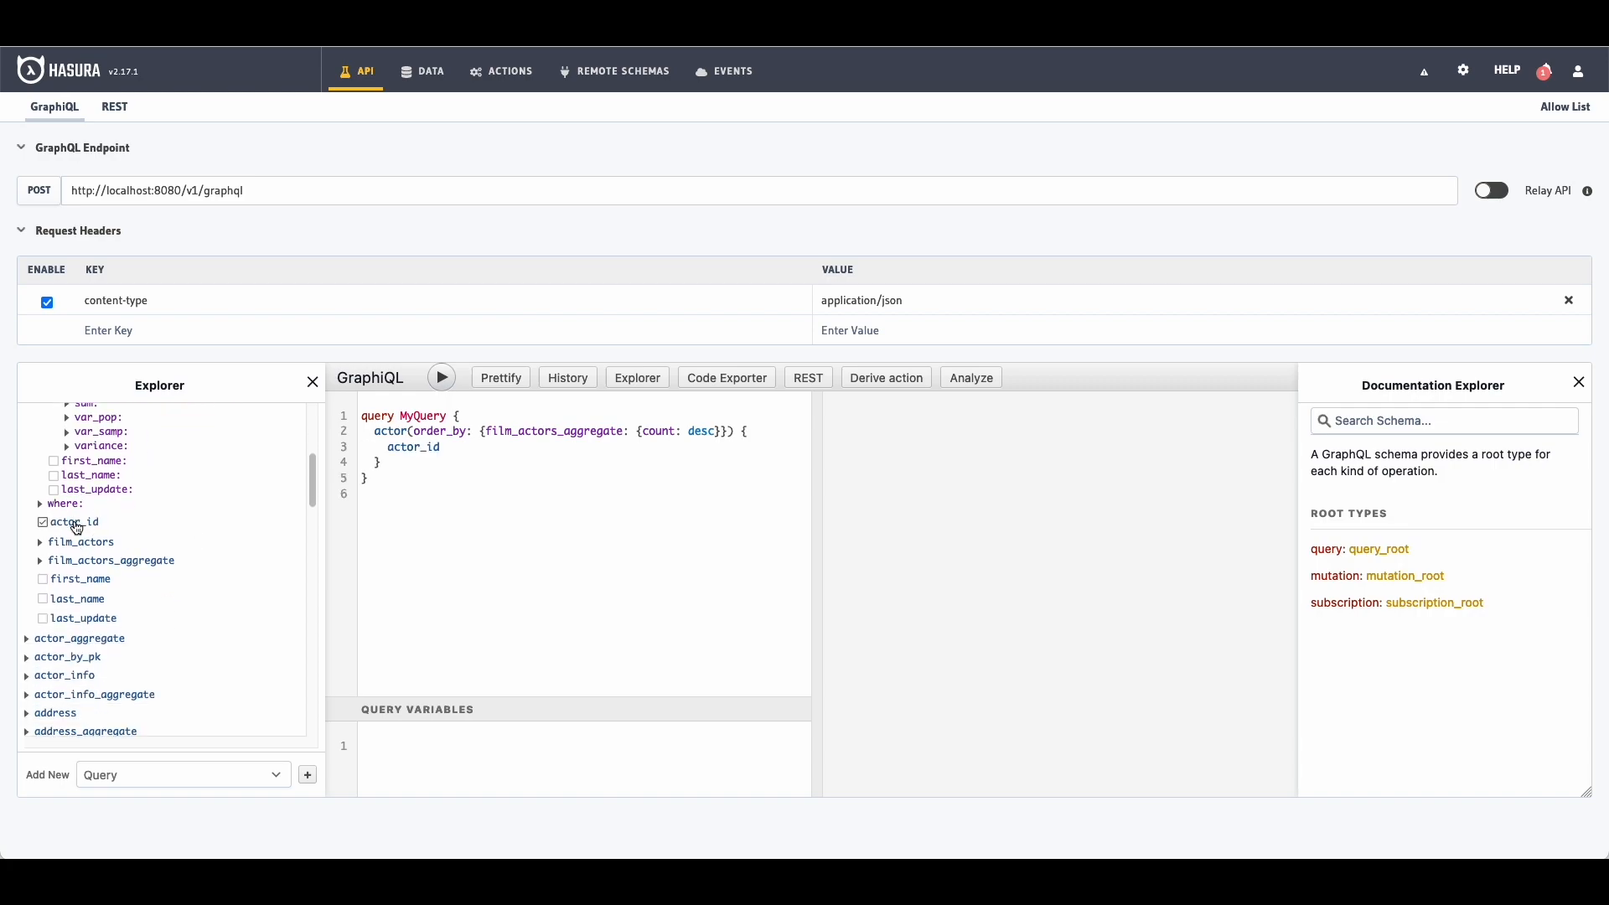
pyautogui.click(87, 580)
pyautogui.click(449, 386)
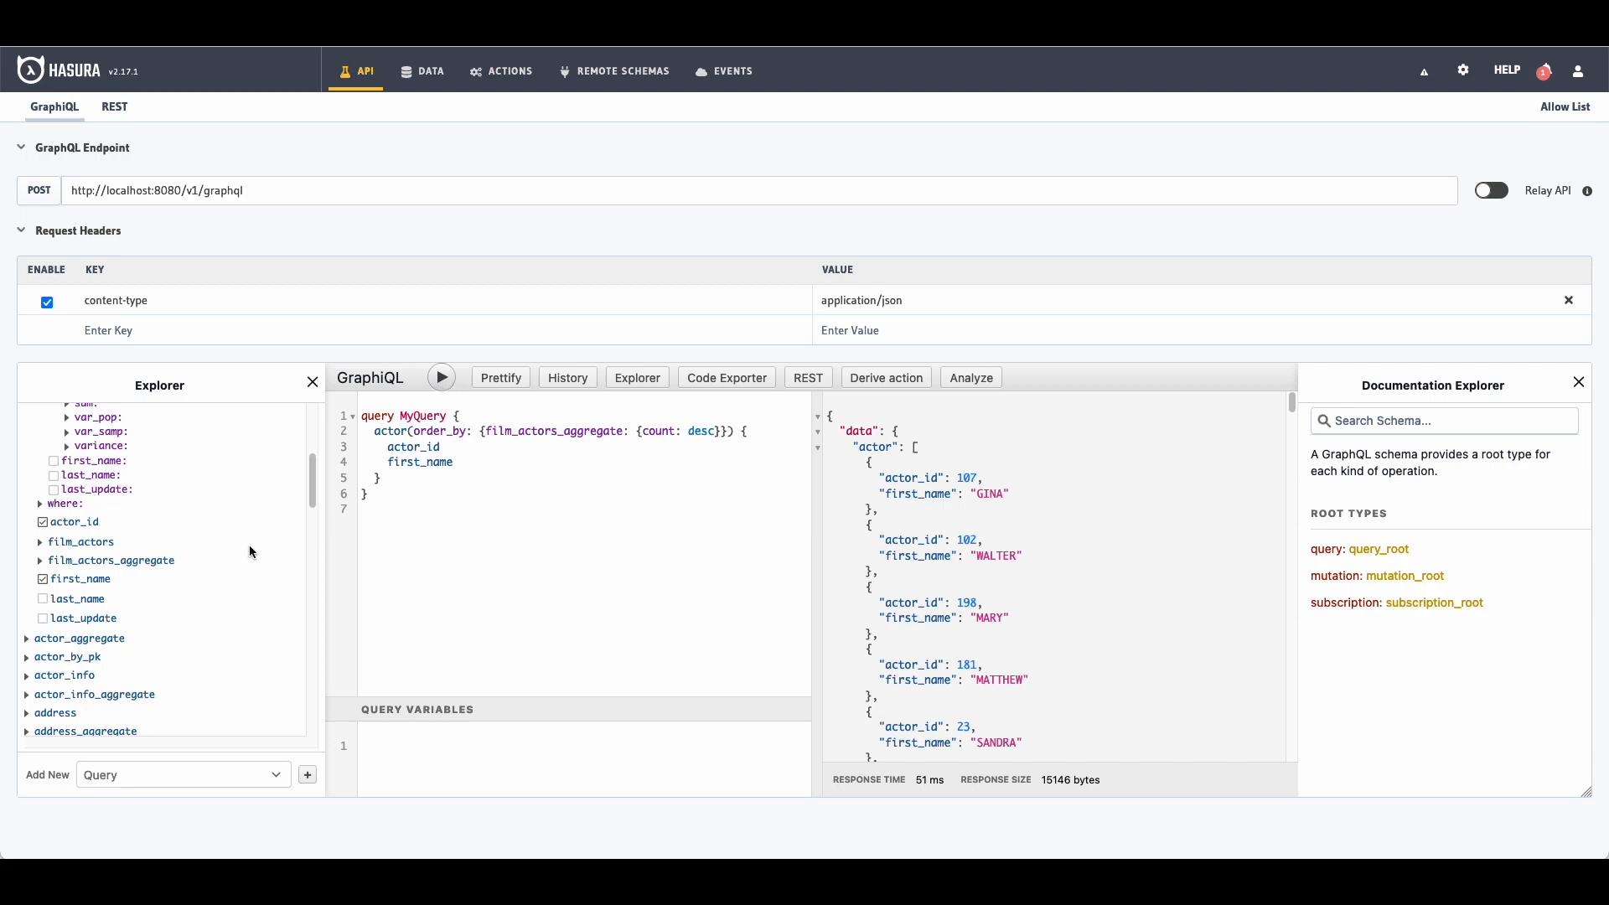
# Step: Add a distinct film_id aggregate count to the returned fields and rerun the query
pyautogui.scroll(4, 218, 563)
pyautogui.scroll(-6, 189, 570)
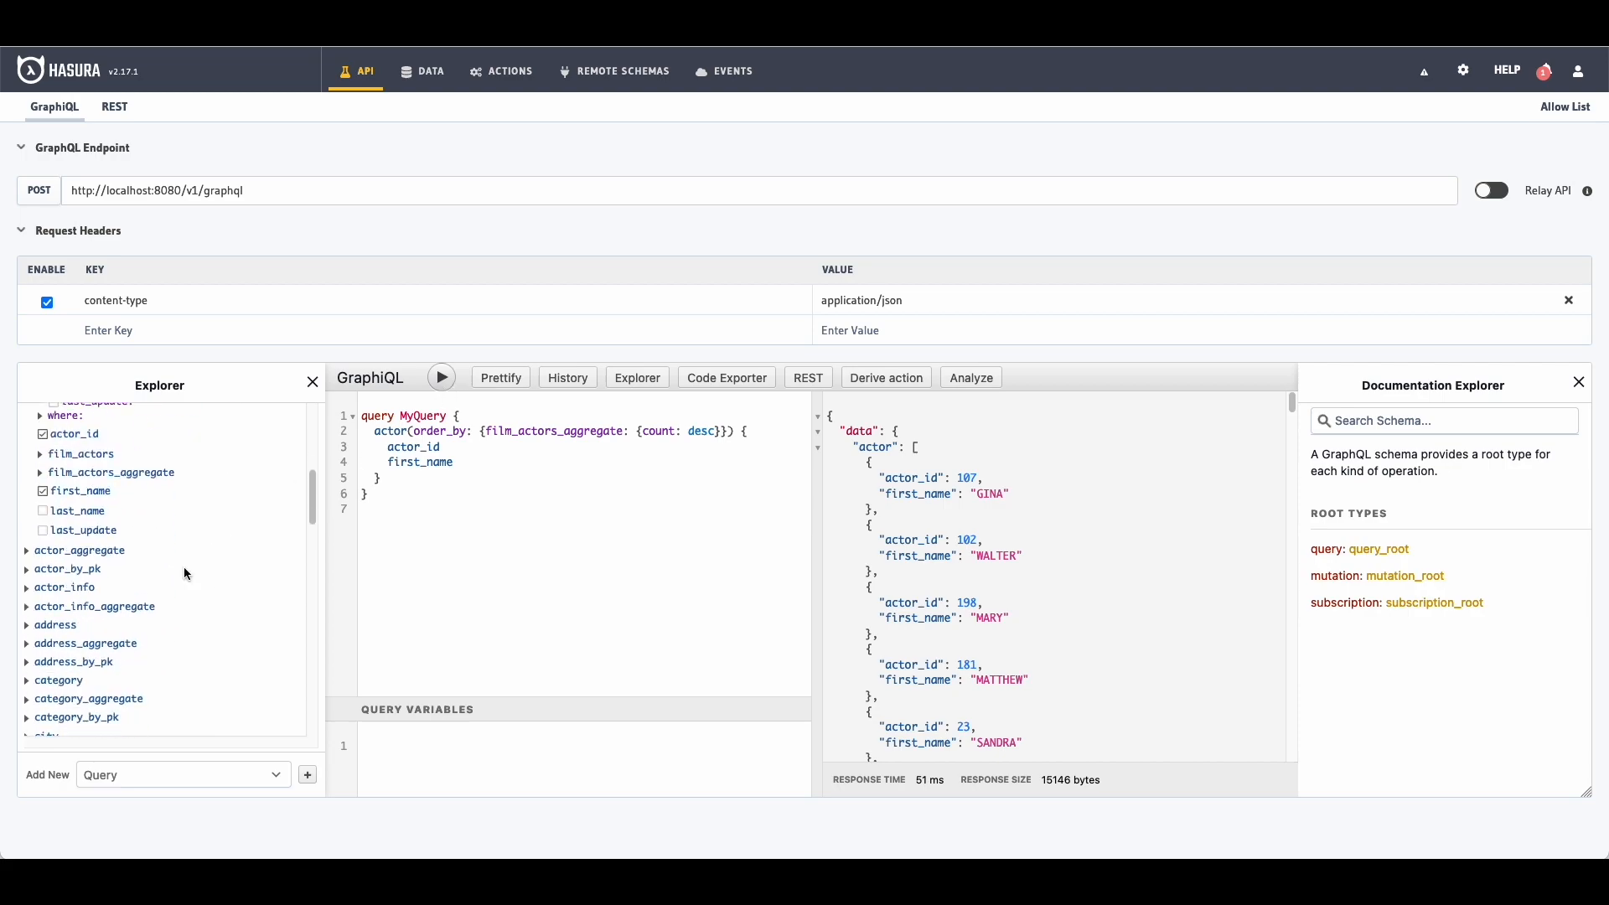
pyautogui.click(132, 475)
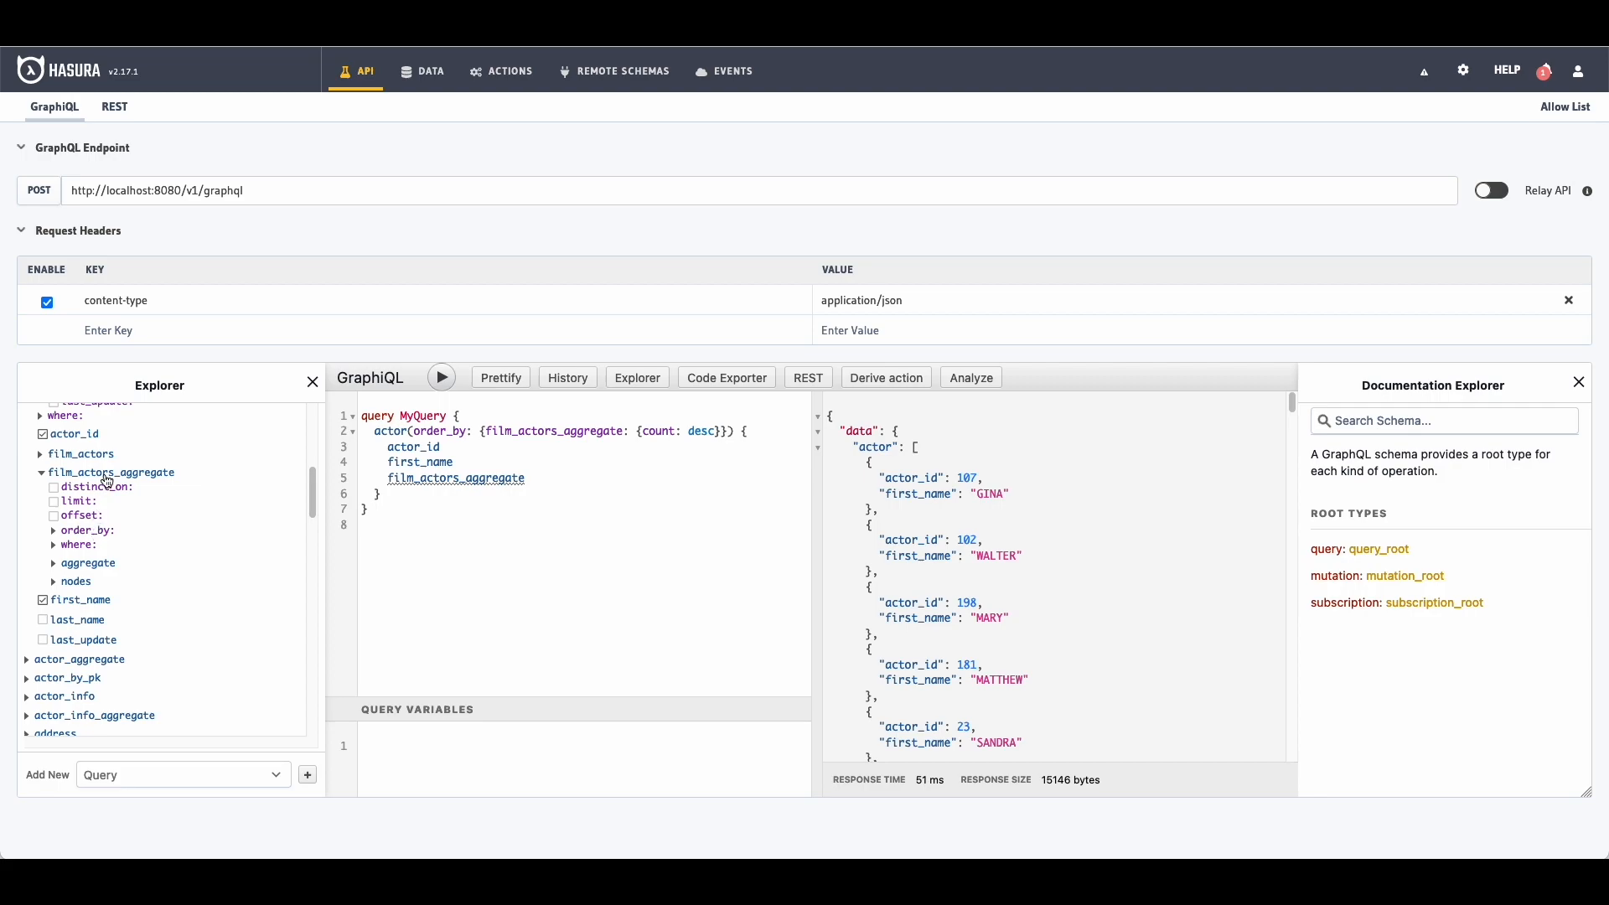
pyautogui.click(88, 563)
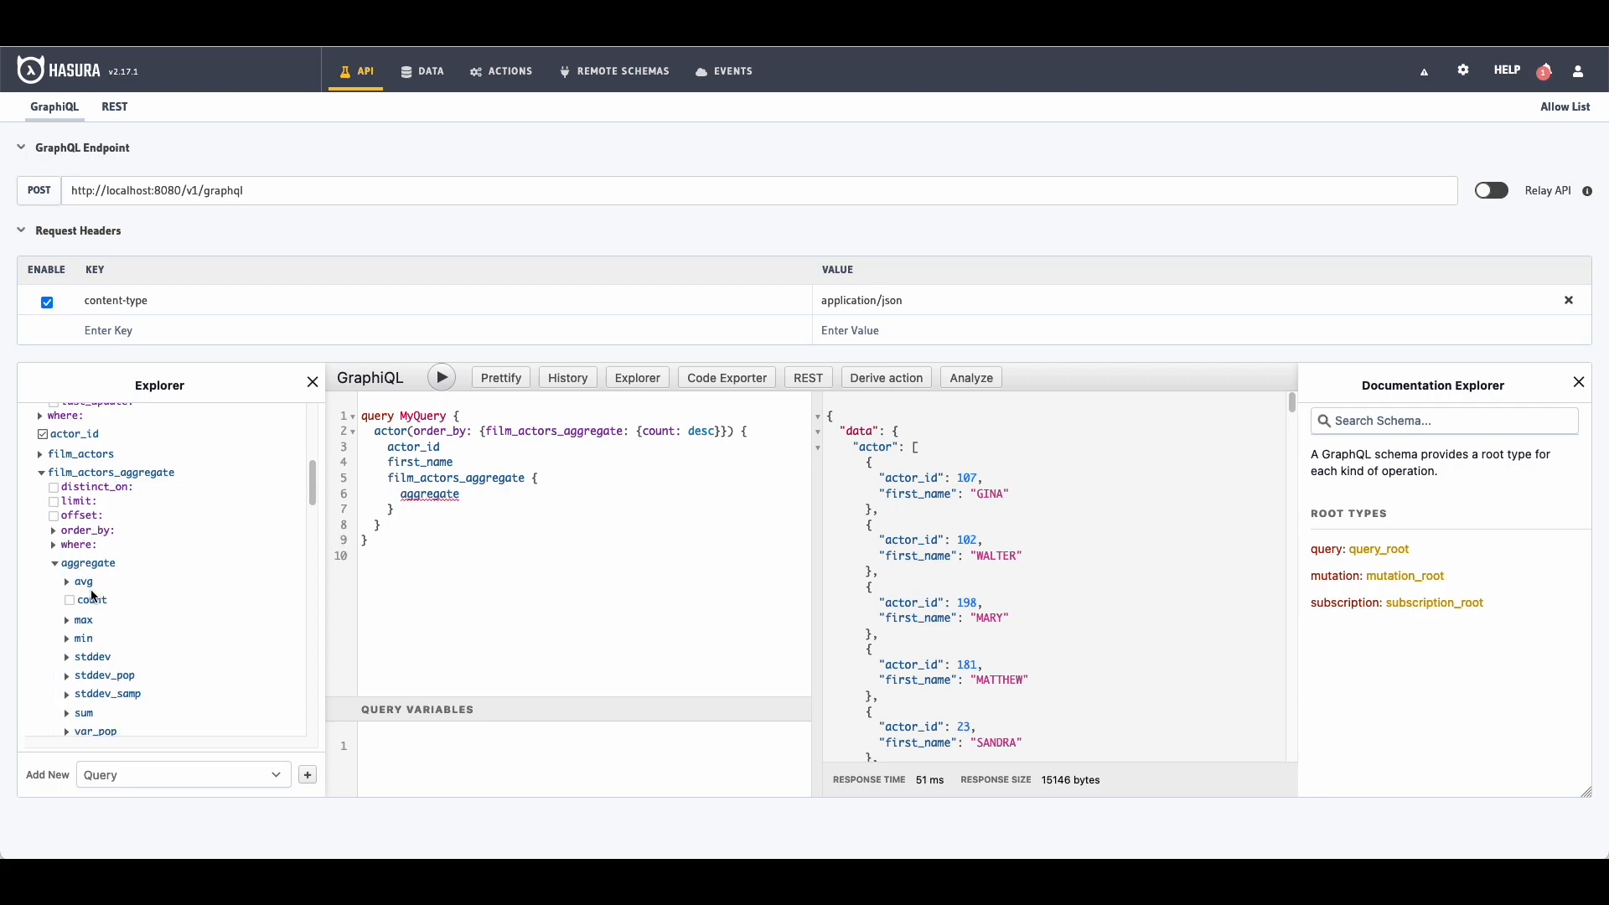
pyautogui.click(91, 600)
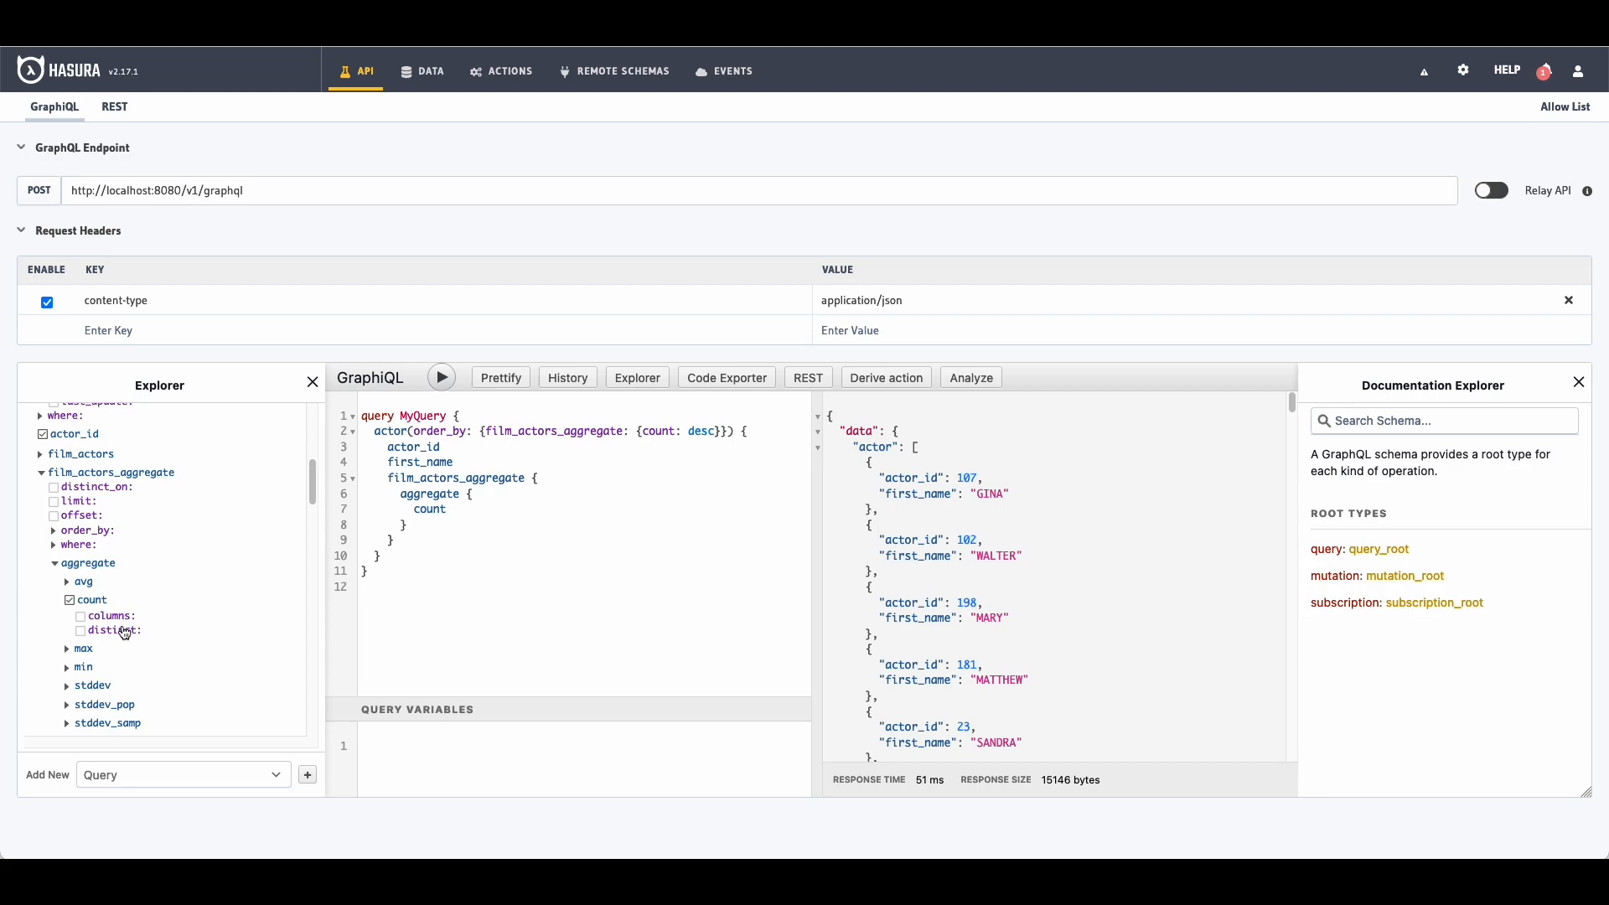
pyautogui.click(117, 618)
pyautogui.click(193, 621)
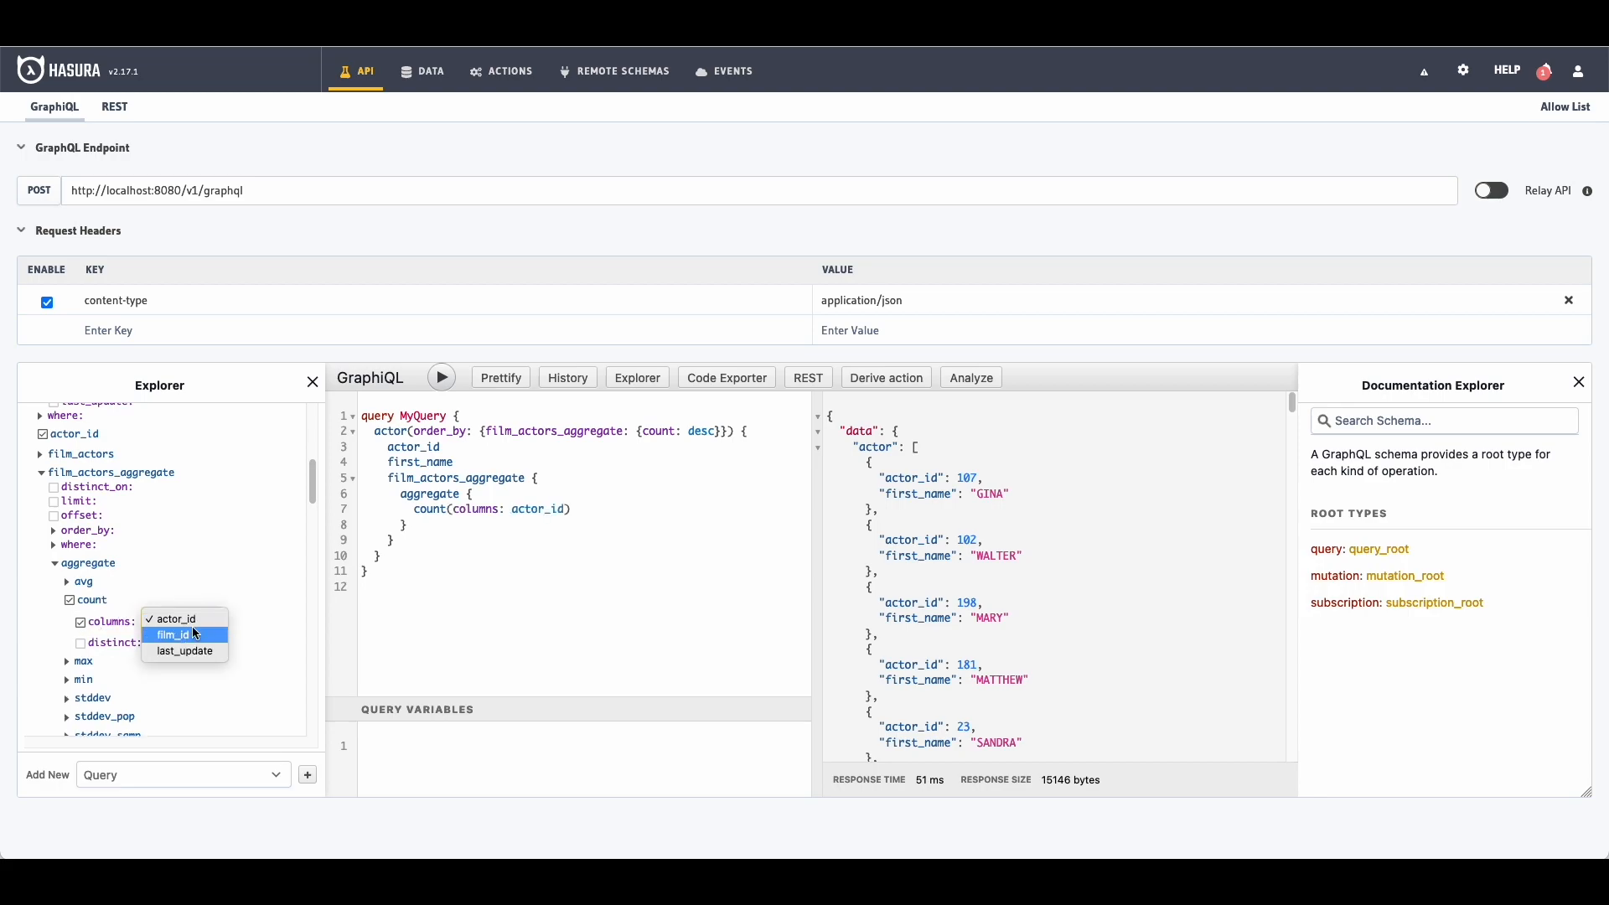
pyautogui.click(180, 635)
pyautogui.click(124, 643)
pyautogui.click(151, 647)
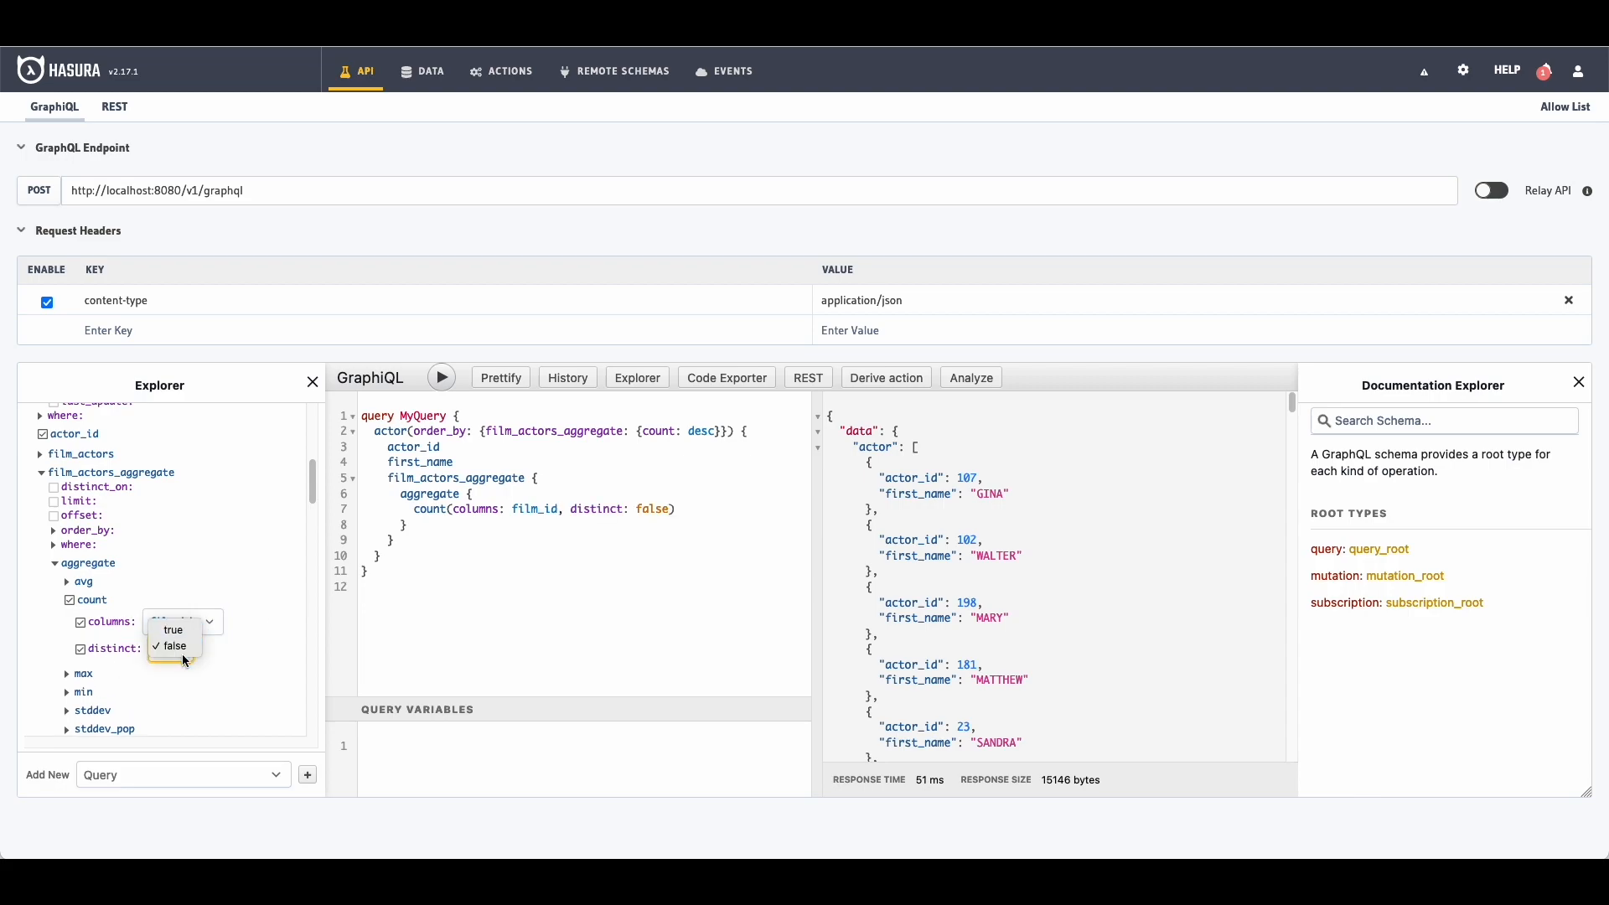
pyautogui.click(172, 630)
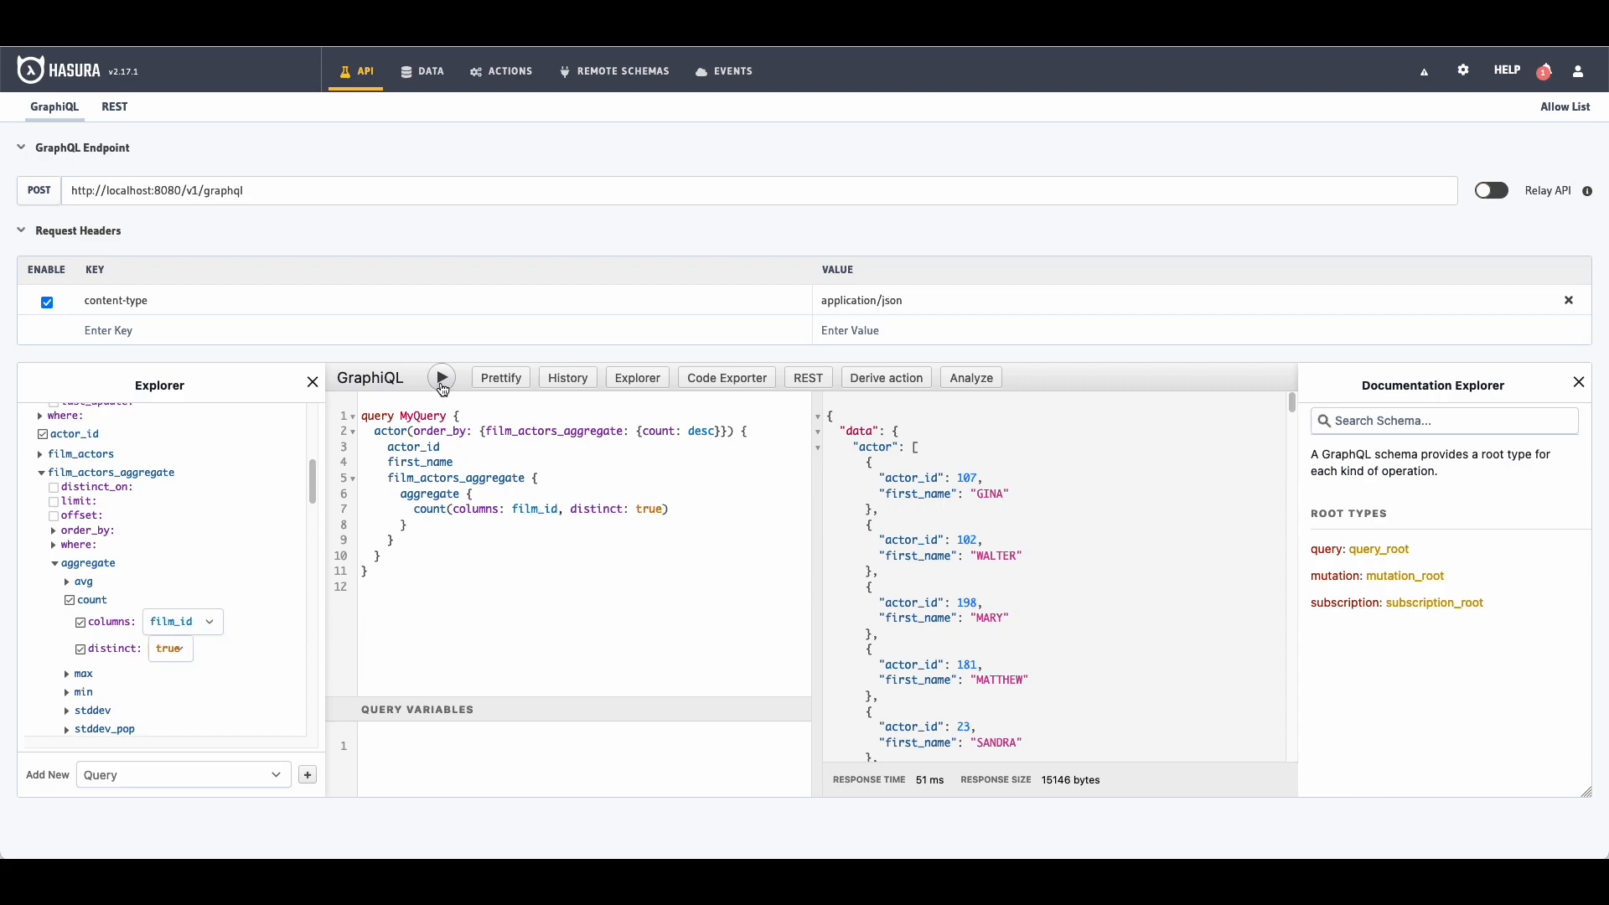
pyautogui.click(442, 378)
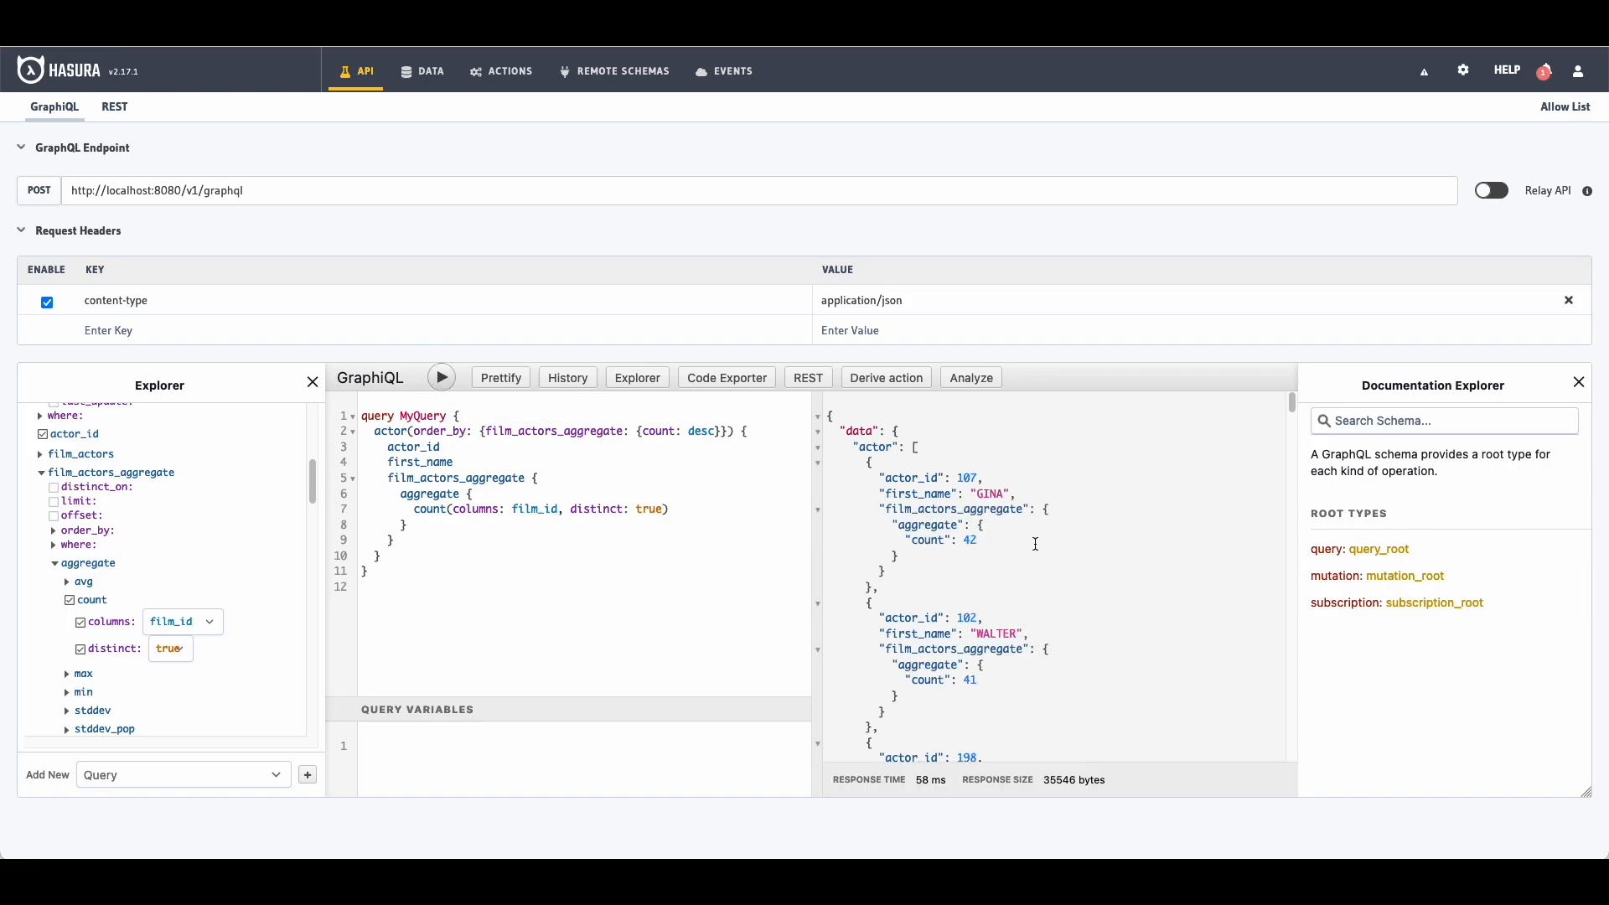
pyautogui.scroll(-10, 1042, 548)
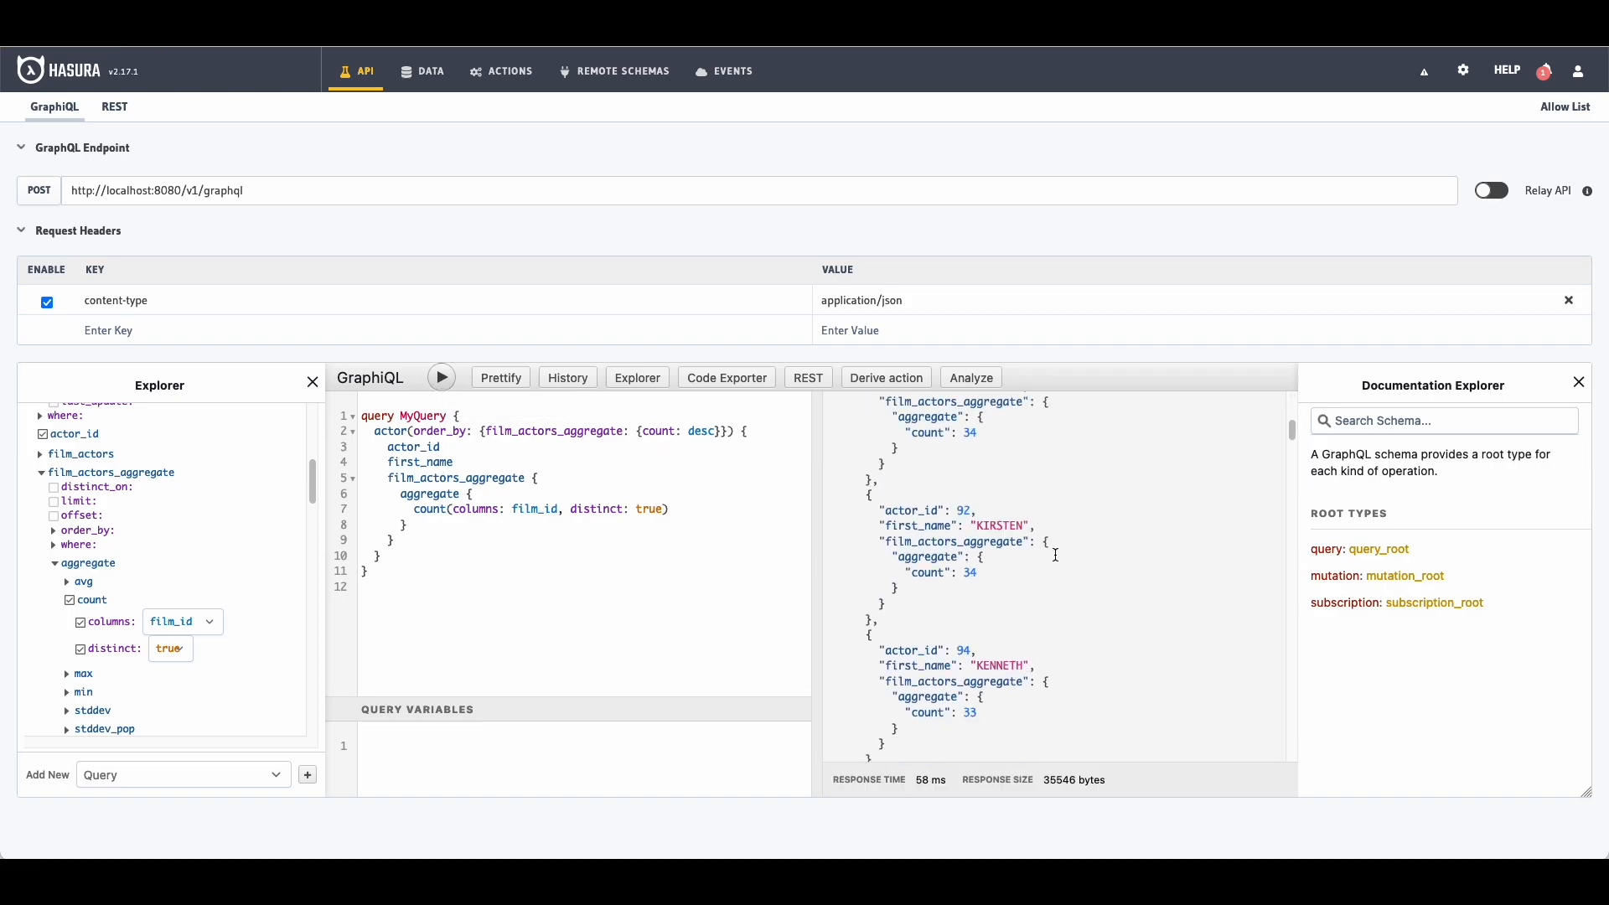
pyautogui.scroll(10, 1058, 553)
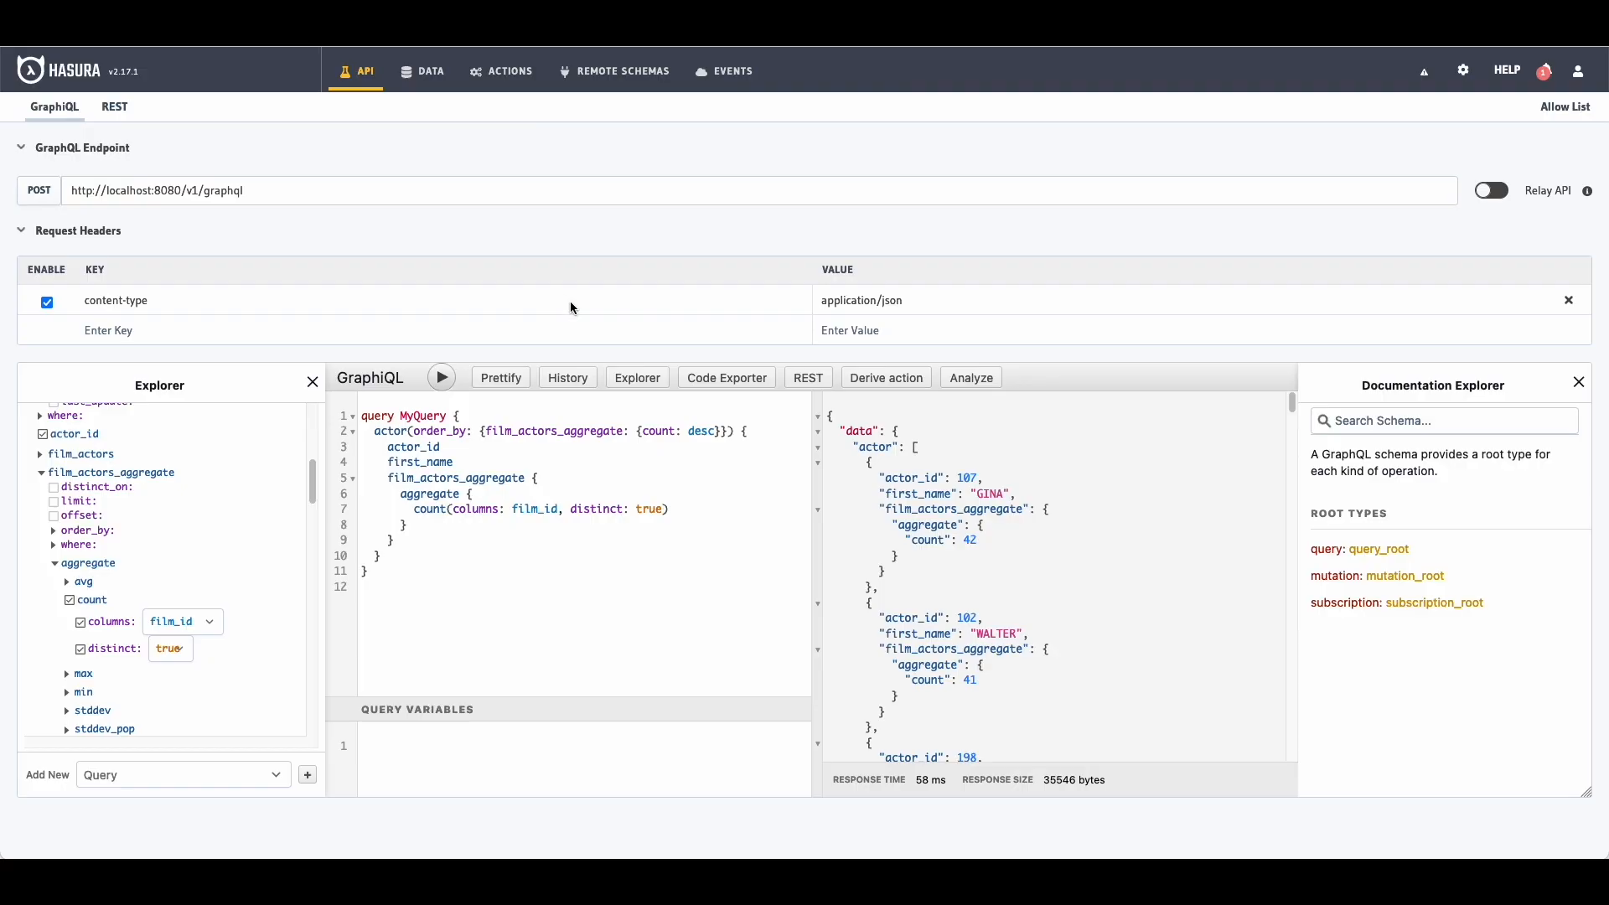
# Step: Return to the Films DB schema and browse the city table, its addresses, and the film table
pyautogui.click(435, 75)
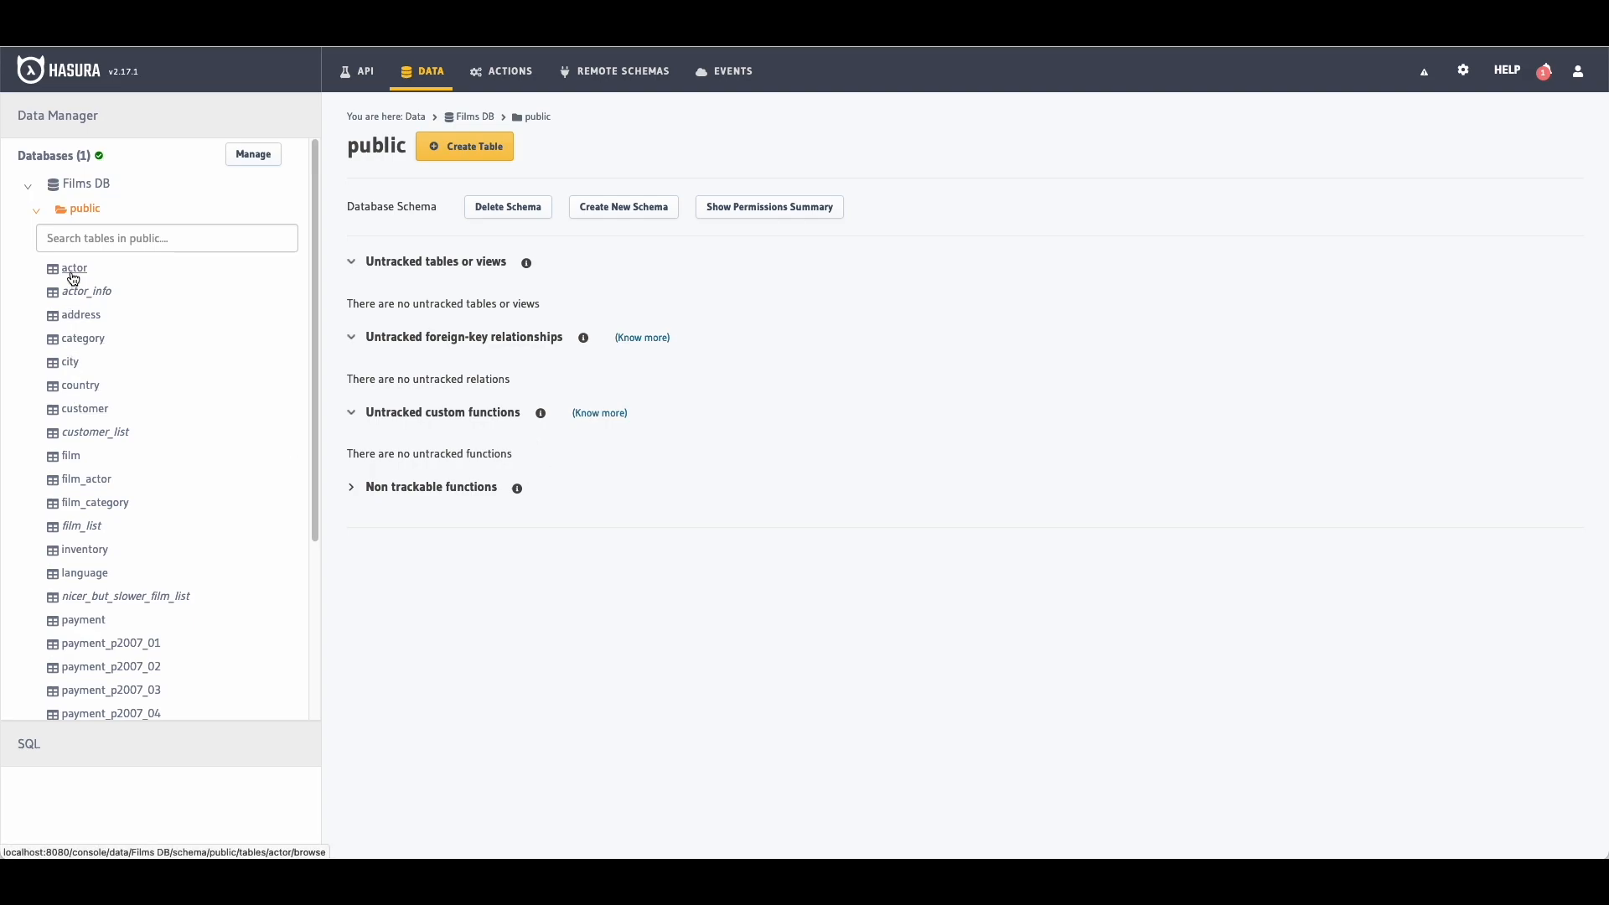
pyautogui.click(73, 362)
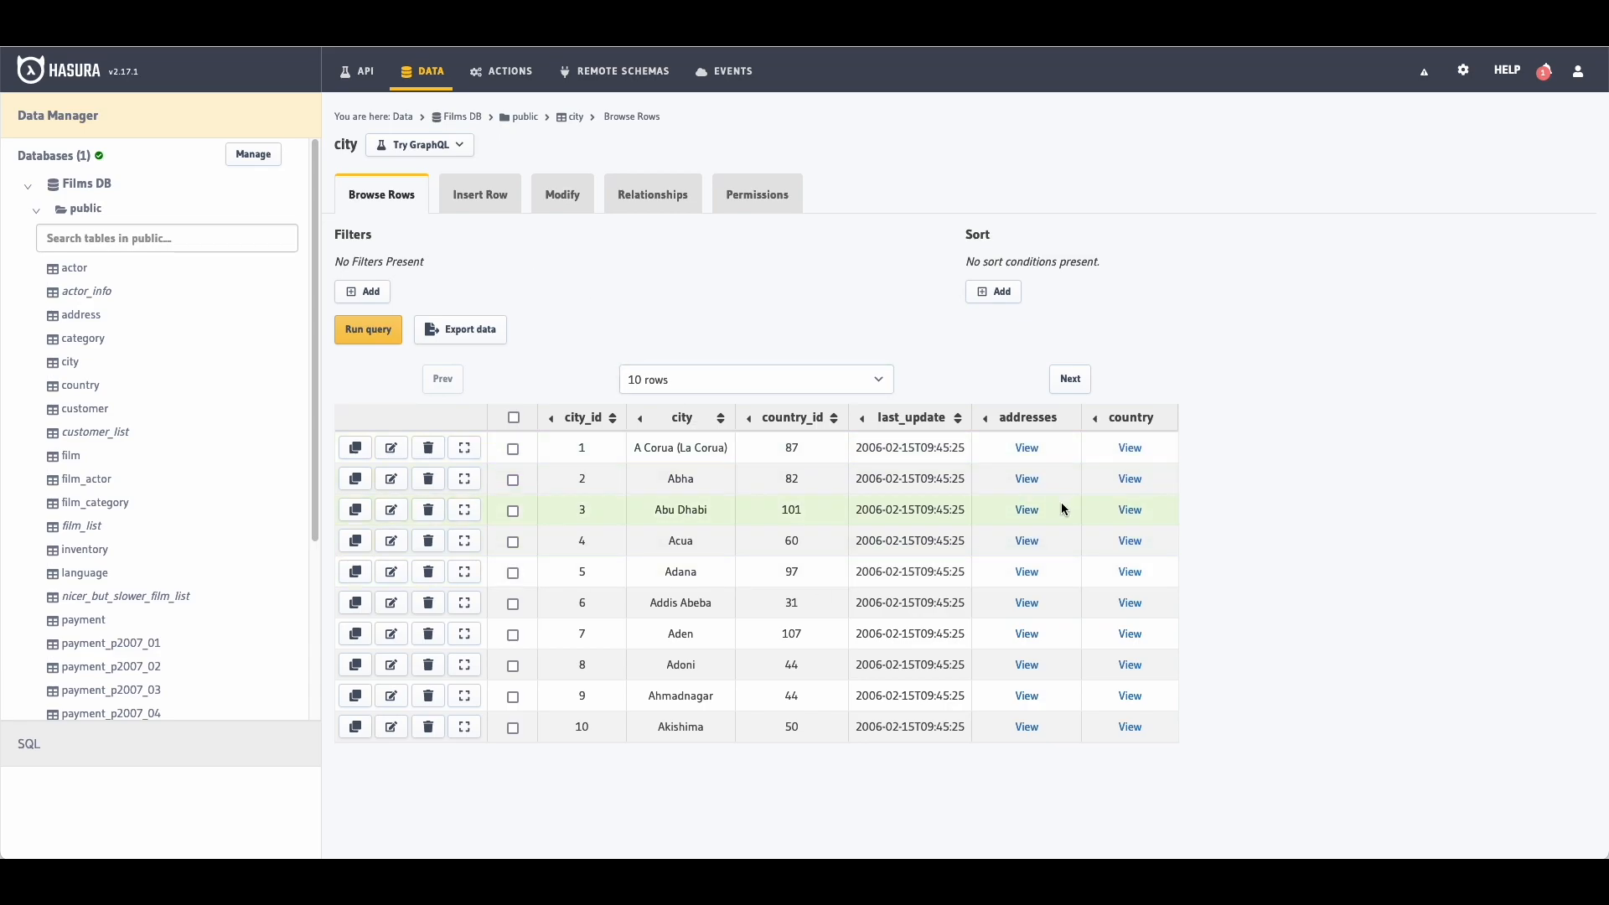
pyautogui.click(1027, 448)
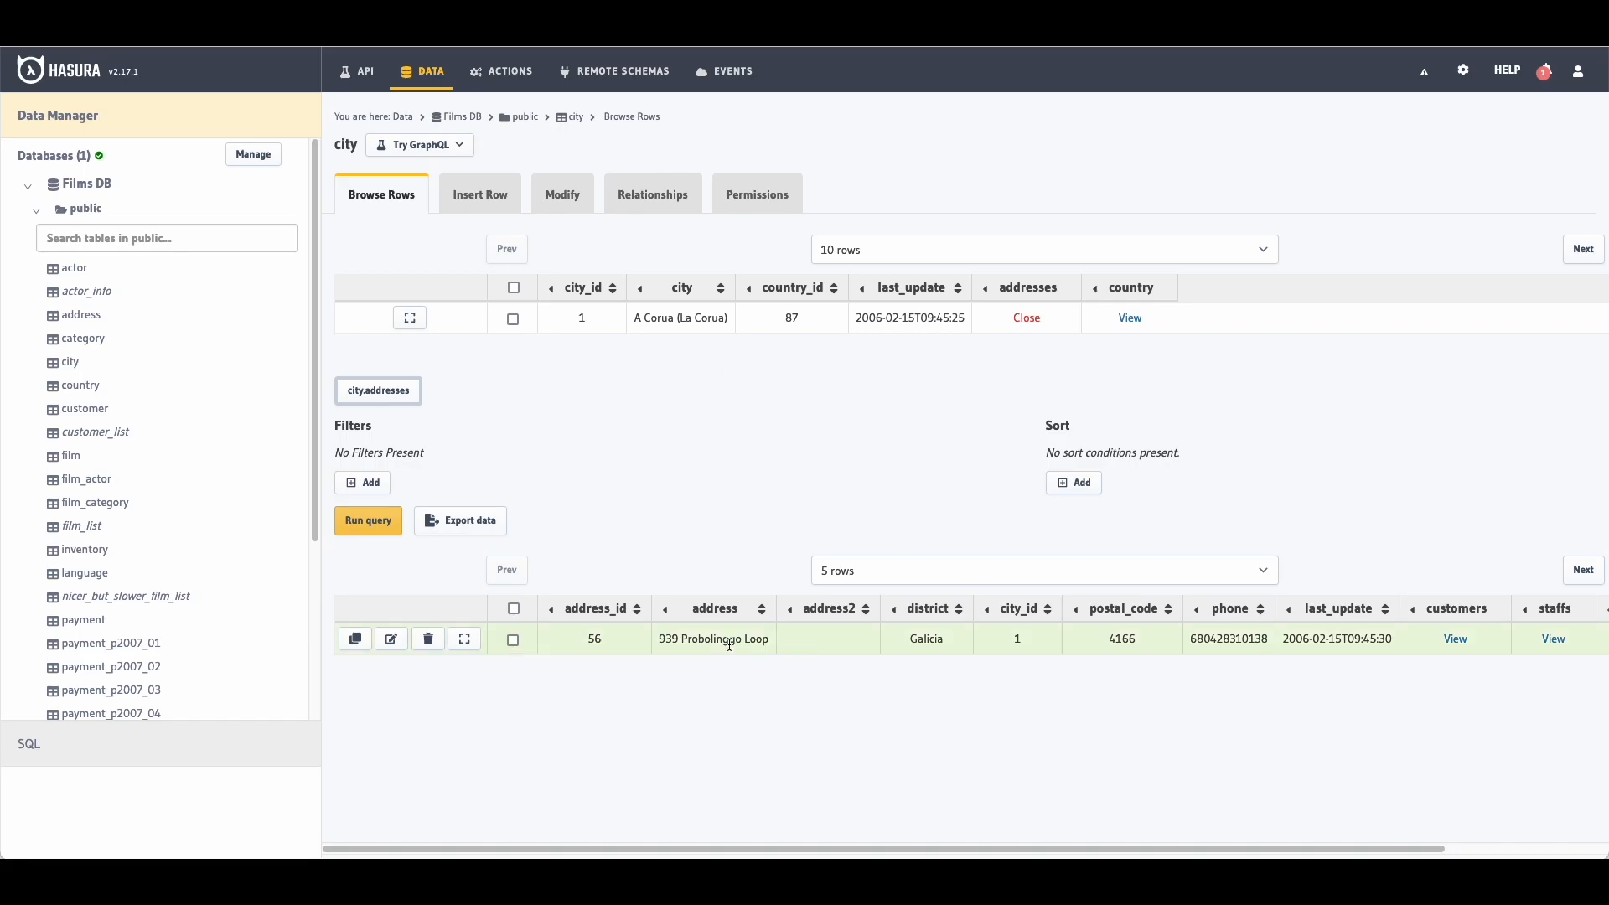
pyautogui.scroll(-2, 174, 366)
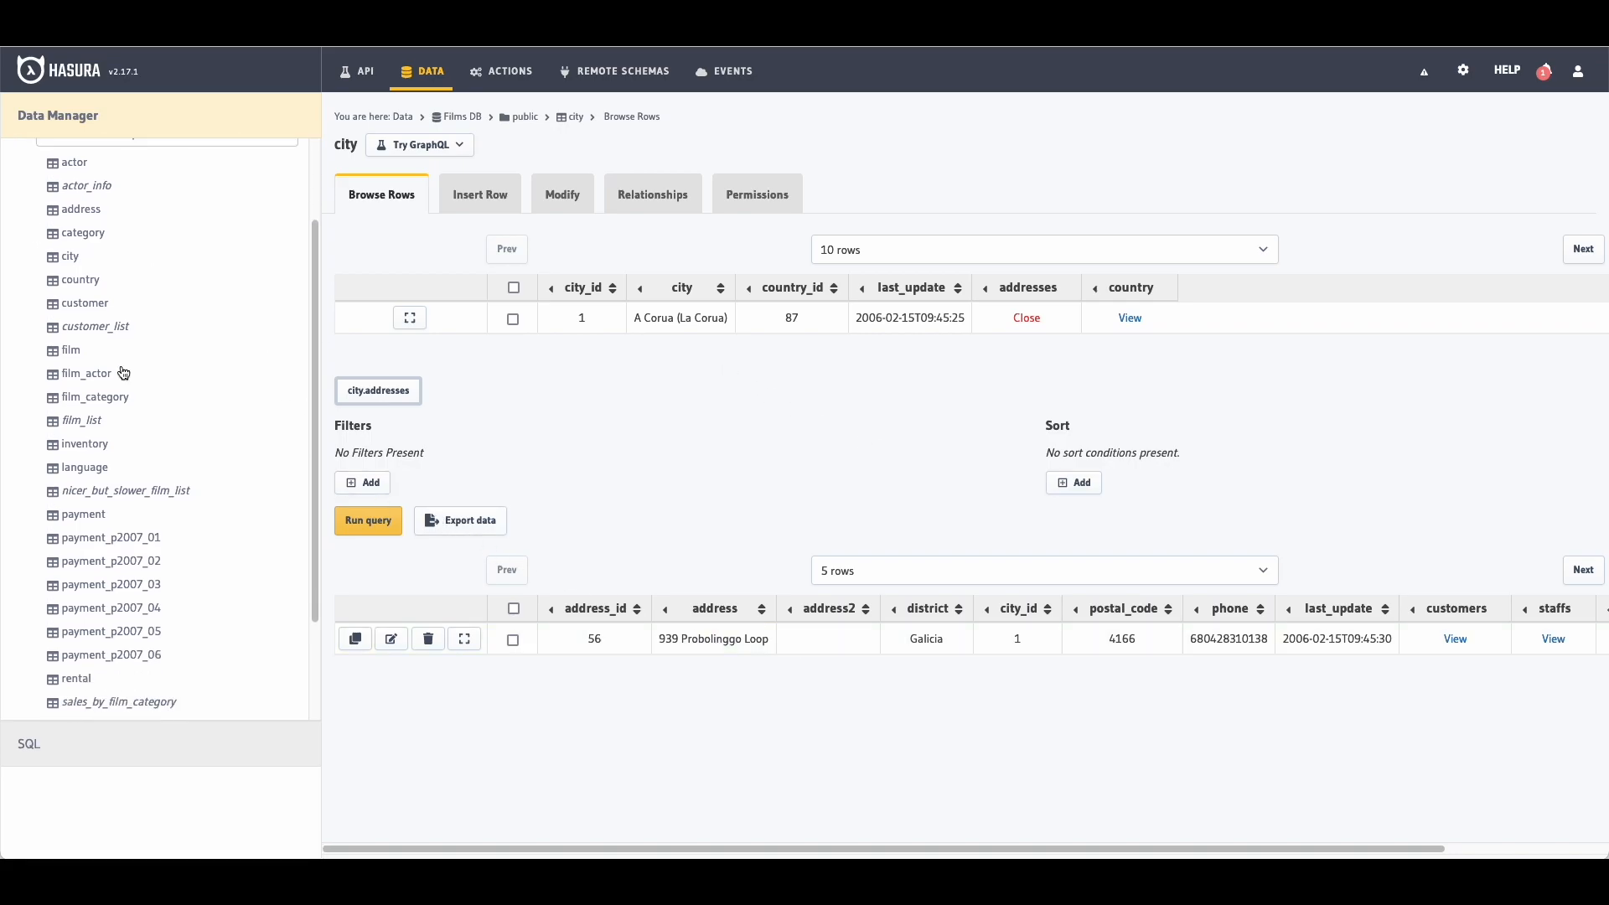
pyautogui.click(65, 351)
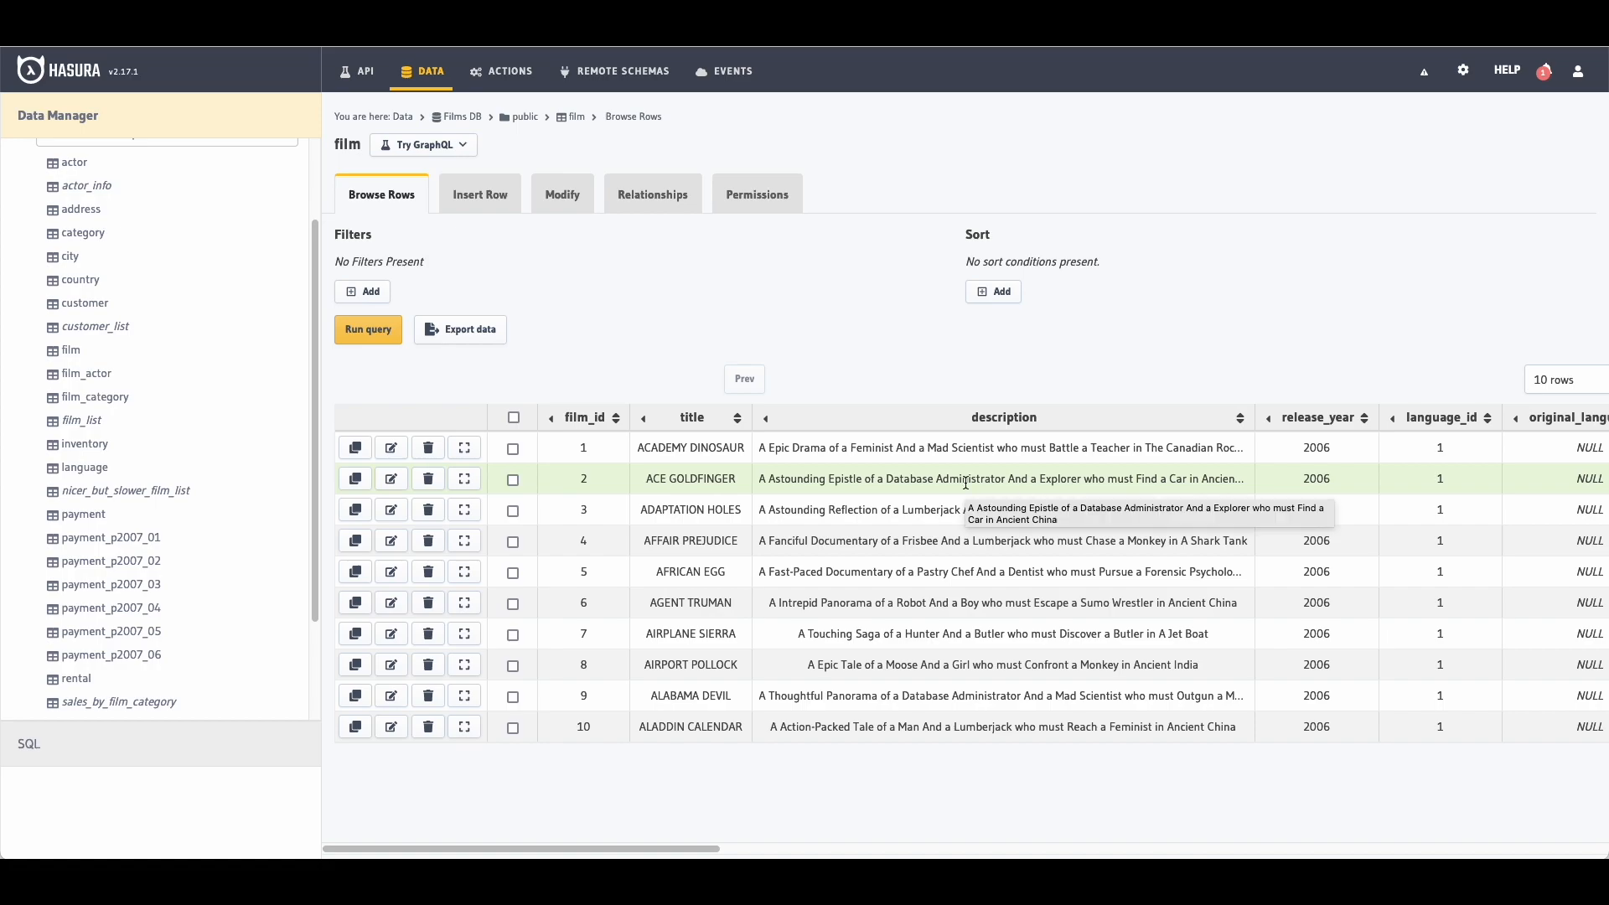
pyautogui.scroll(-2, 215, 510)
# Step: Browse the staff and country tables, noting Australia's country_id 8, then reopen city
pyautogui.click(73, 621)
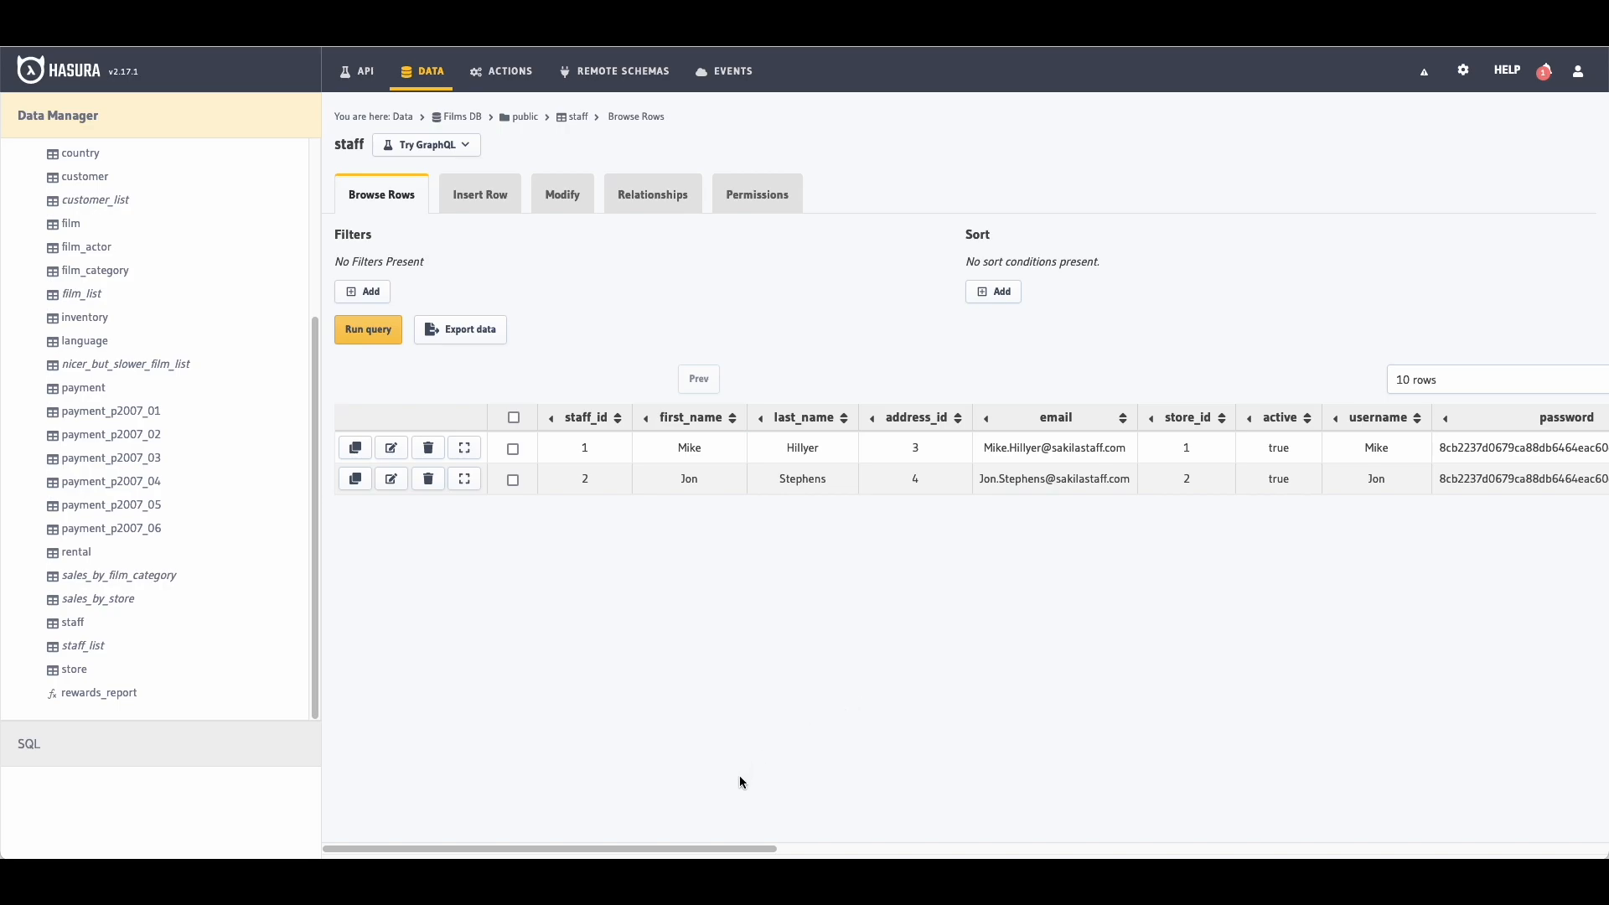
pyautogui.moveTo(718, 849); pyautogui.dragTo(637, 834)
pyautogui.scroll(3, 168, 503)
pyautogui.click(71, 362)
pyautogui.click(77, 384)
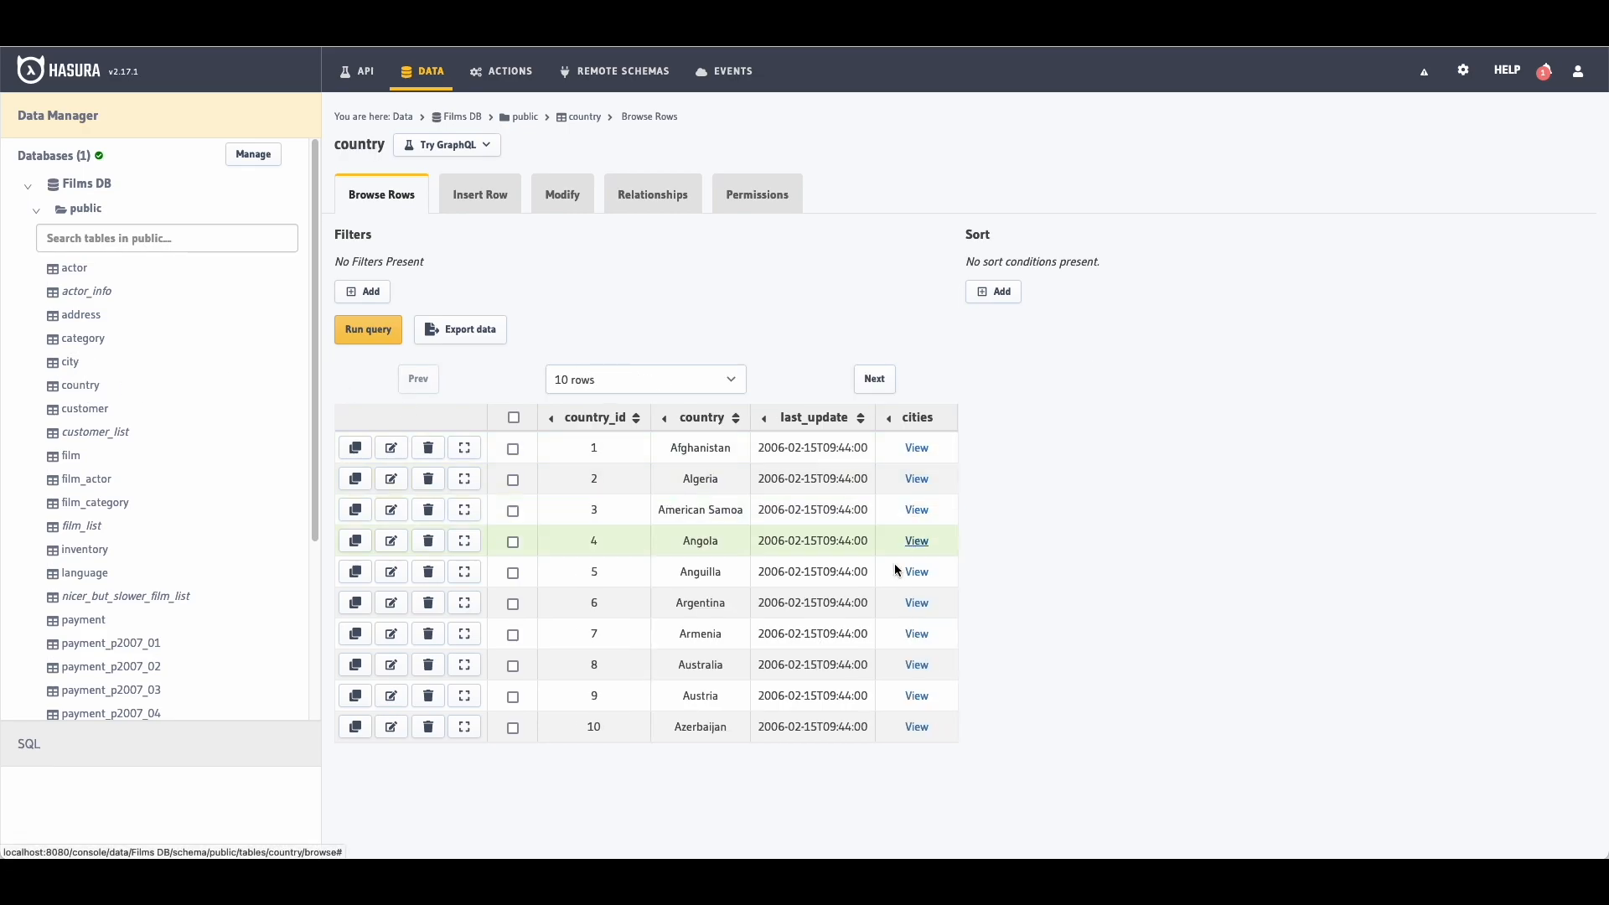
pyautogui.moveTo(585, 663); pyautogui.dragTo(722, 665)
pyautogui.click(722, 665)
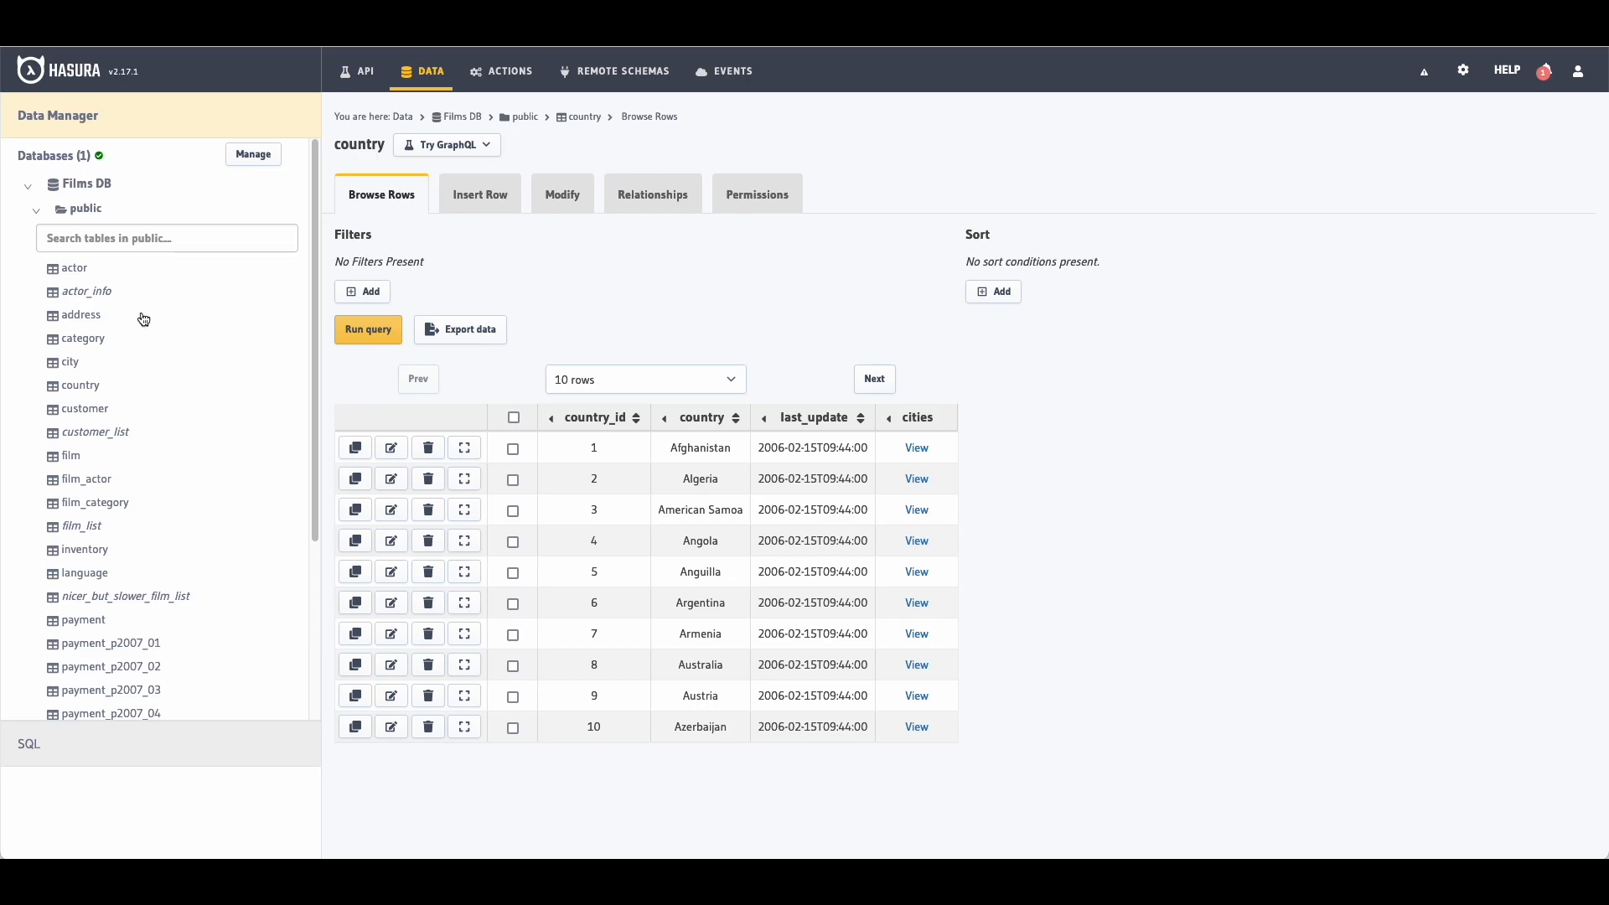
pyautogui.click(71, 367)
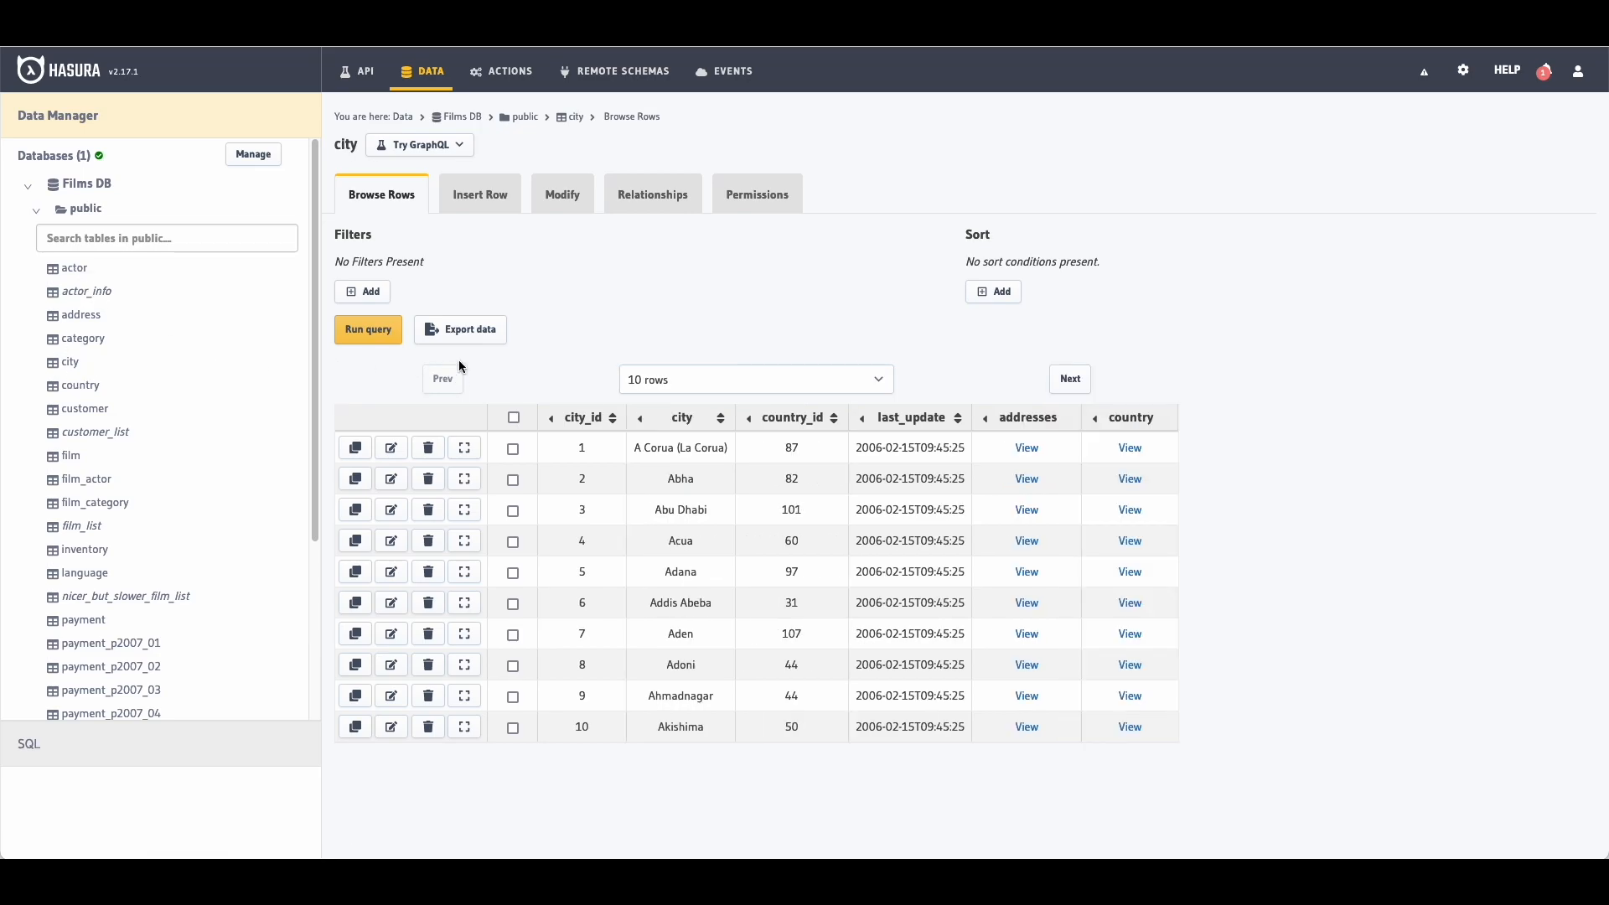
# Step: Insert a new city row with city Sydney and country_id 8
pyautogui.click(495, 196)
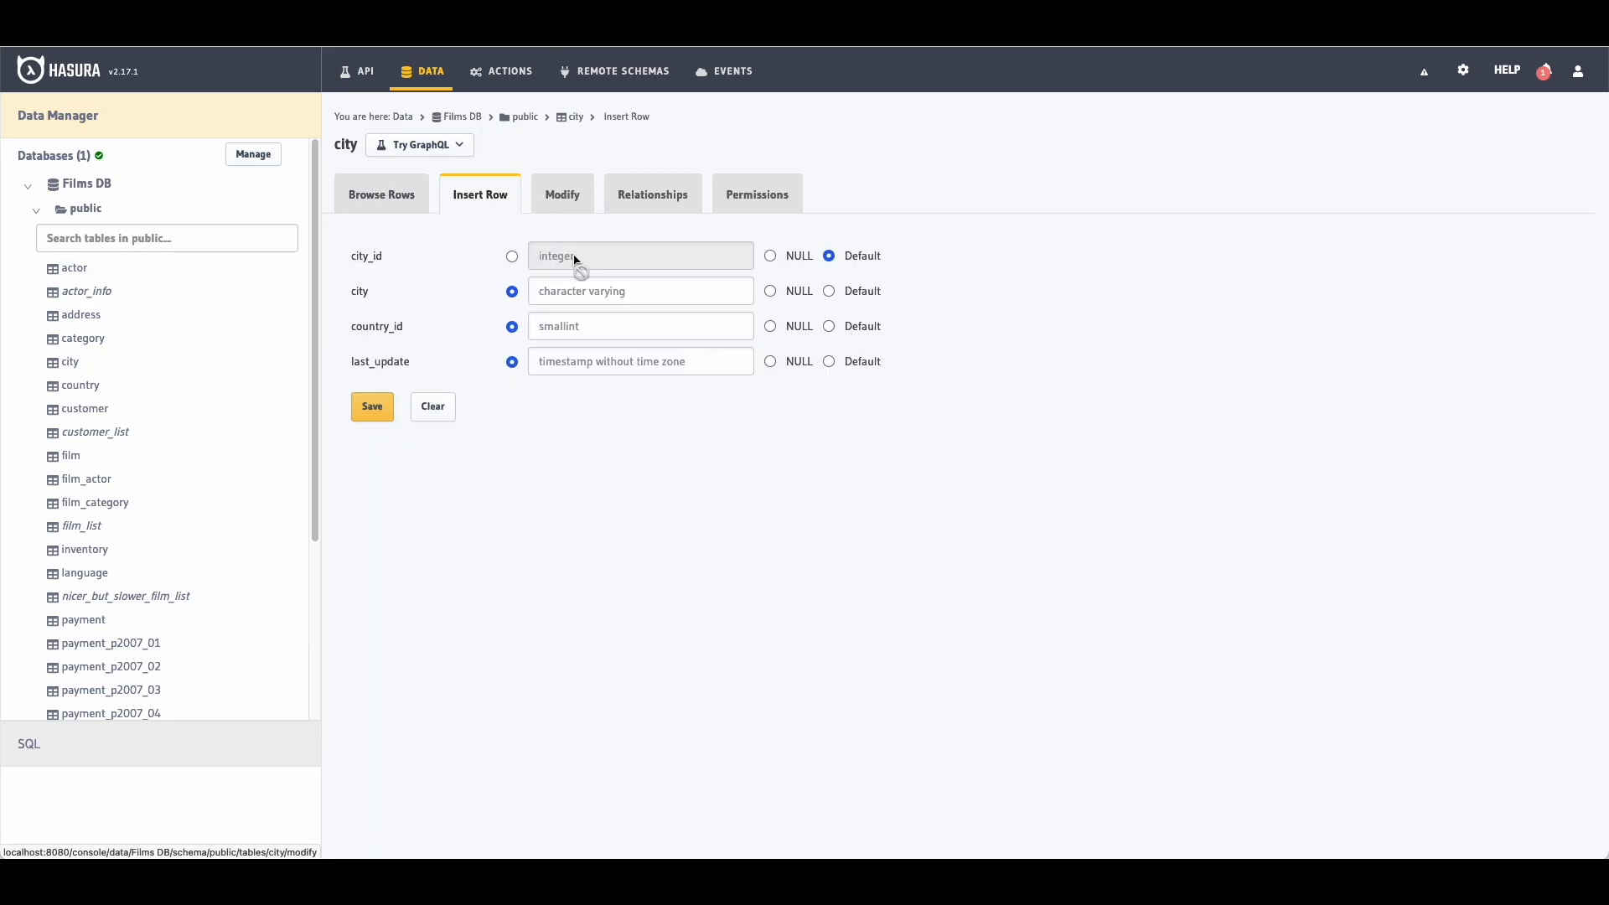
pyautogui.click(611, 289)
pyautogui.write('Sydney')
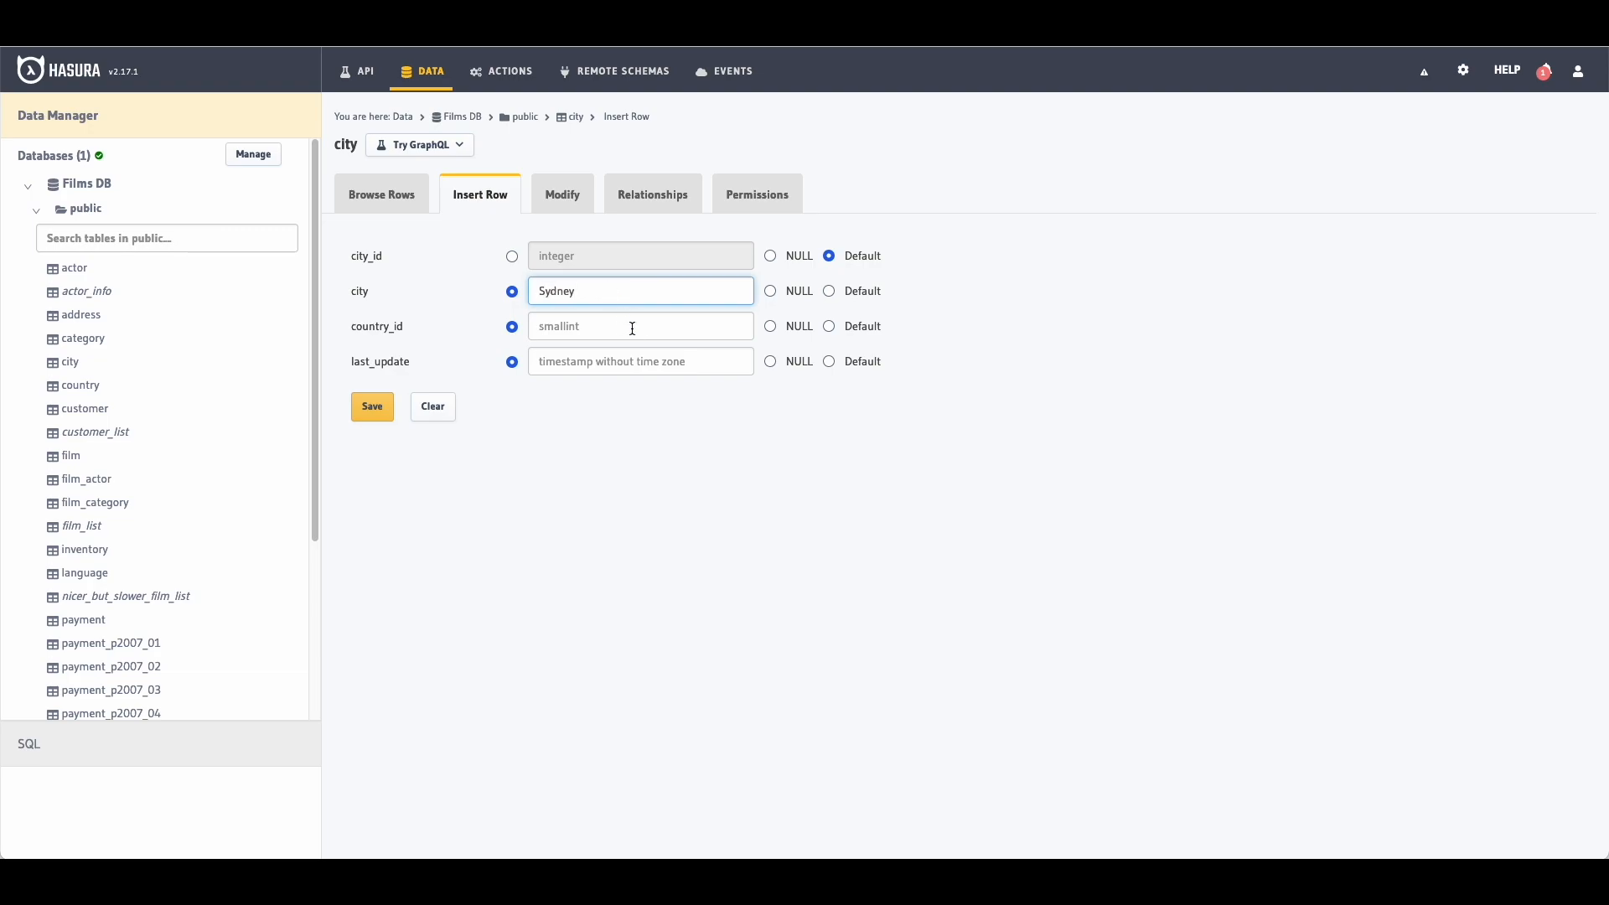
pyautogui.click(633, 329)
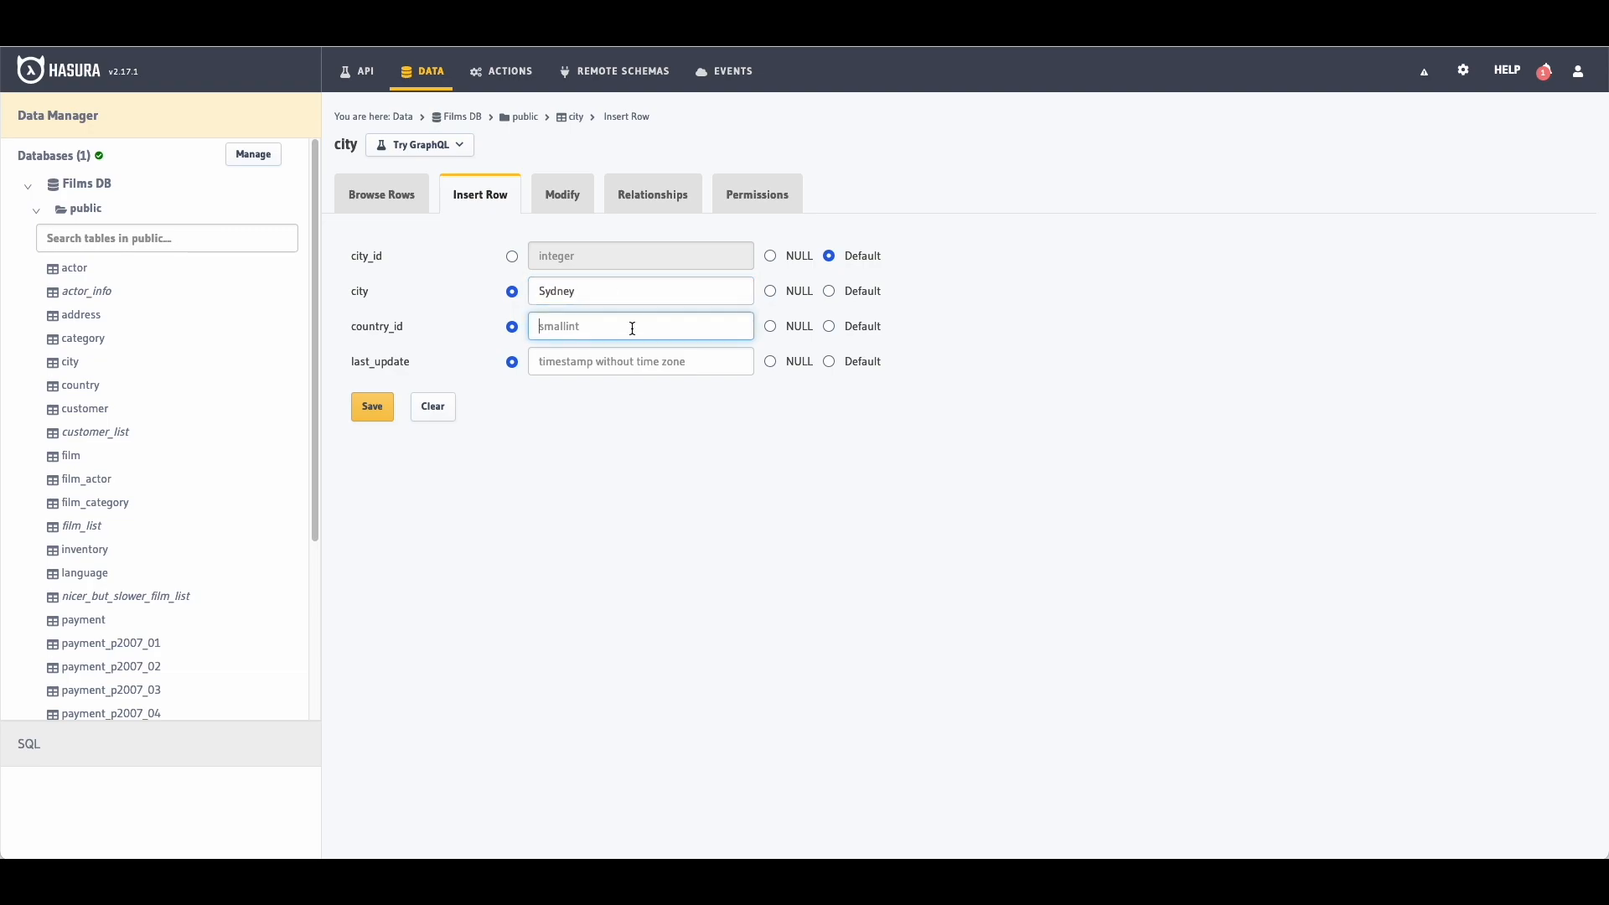
pyautogui.write('8')
pyautogui.click(600, 359)
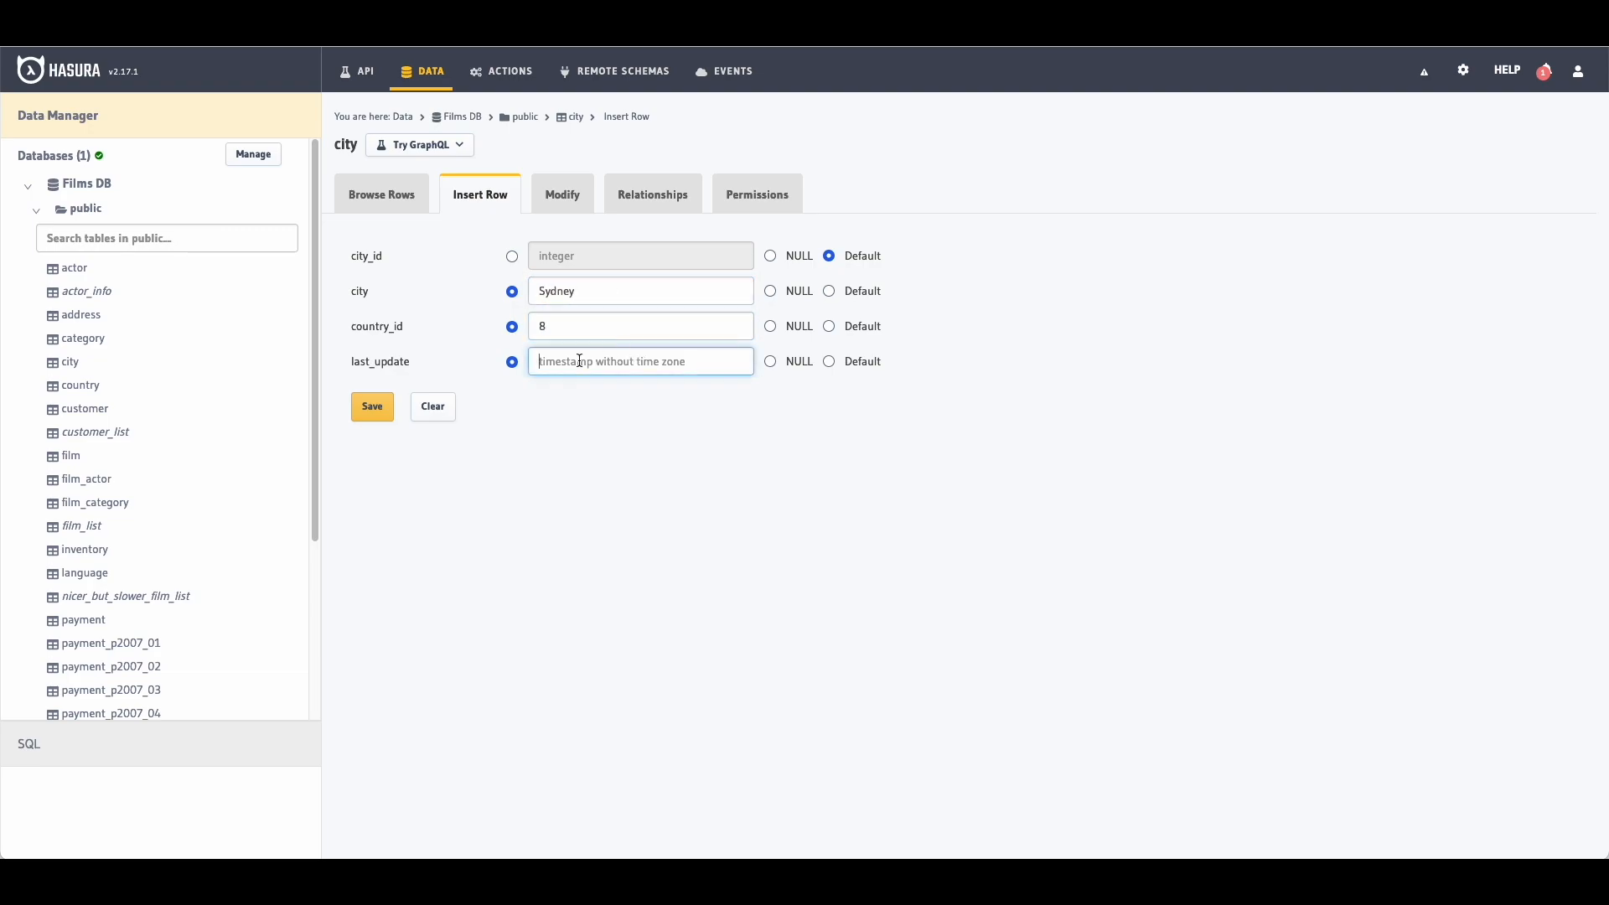
pyautogui.click(371, 412)
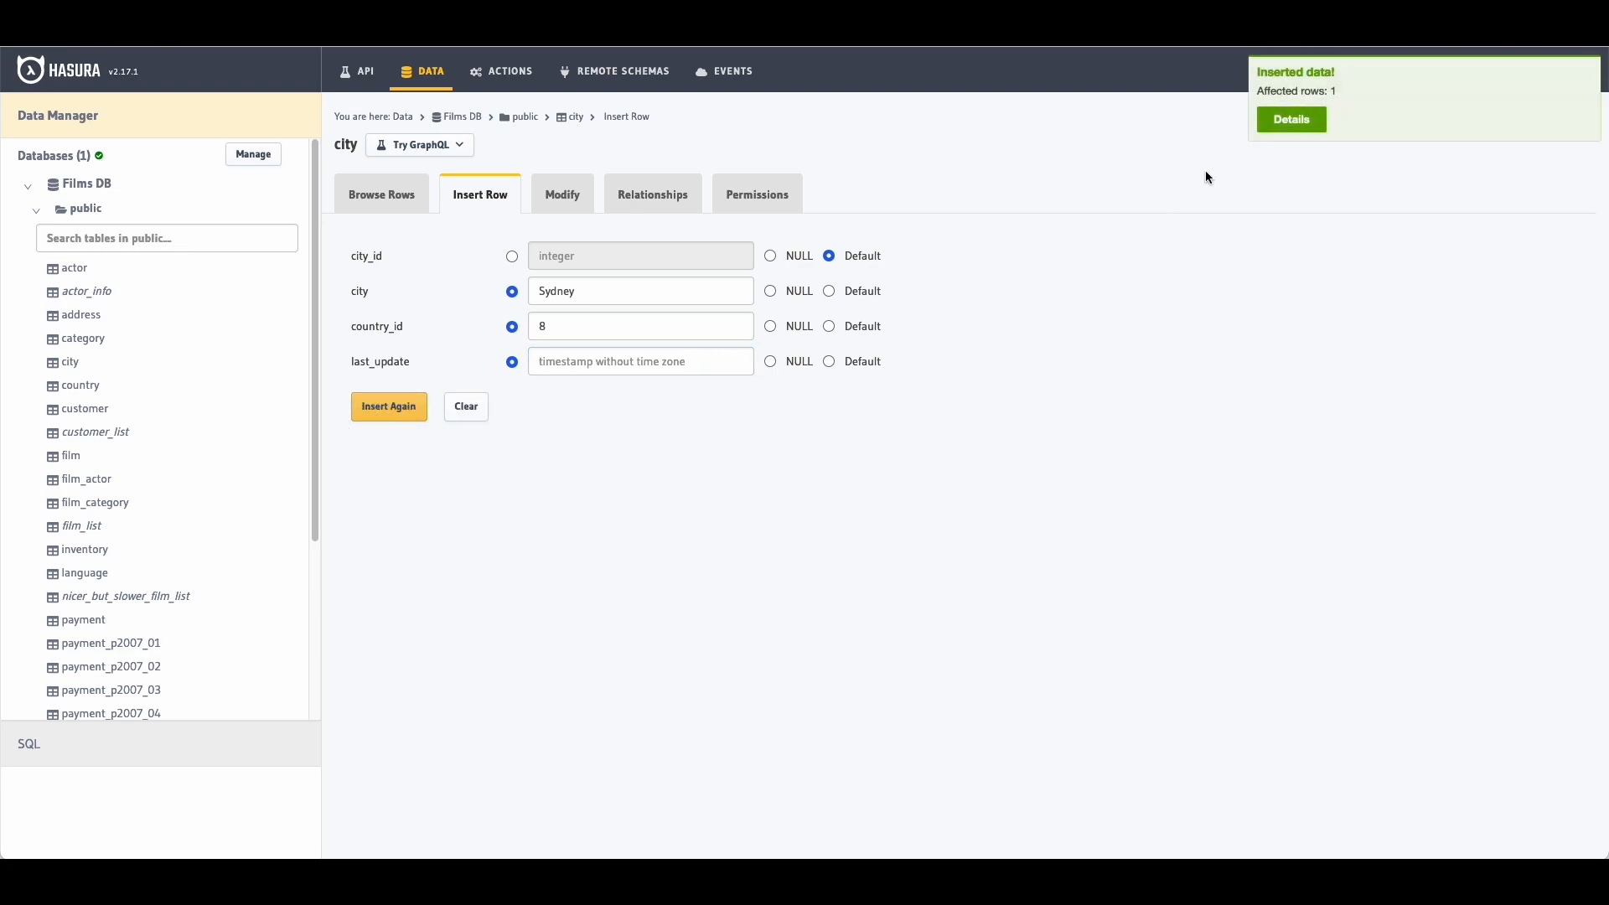
# Step: View the inserted row's JSON showing city_id 601, then dismiss the notification
pyautogui.click(1292, 120)
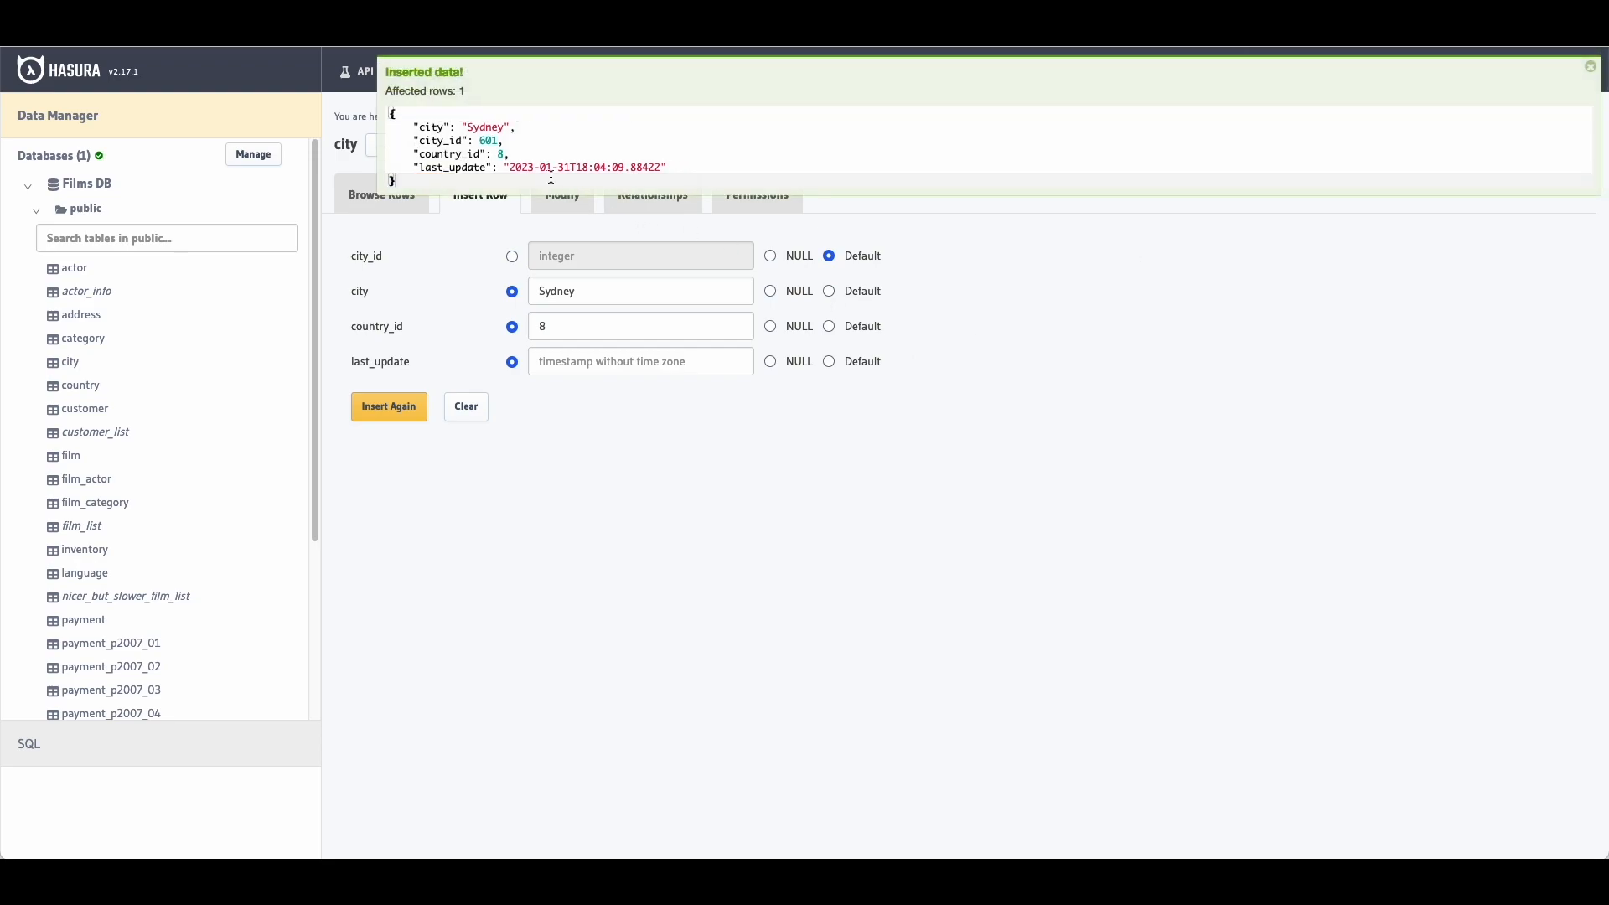
pyautogui.moveTo(445, 131); pyautogui.dragTo(607, 179)
pyautogui.click(607, 178)
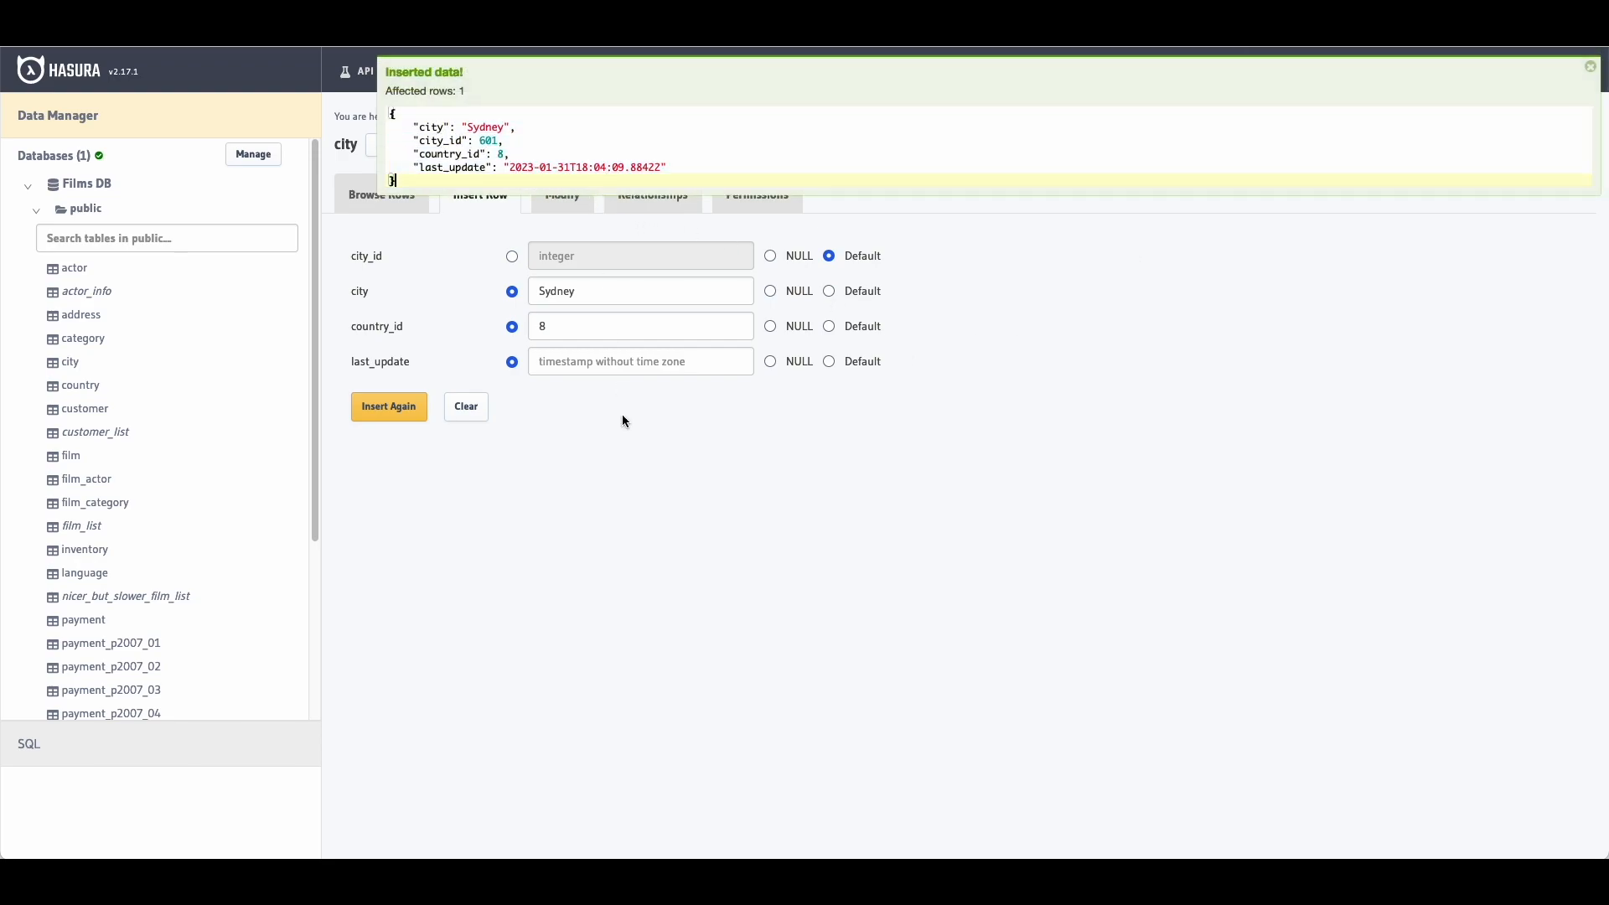
pyautogui.click(1587, 67)
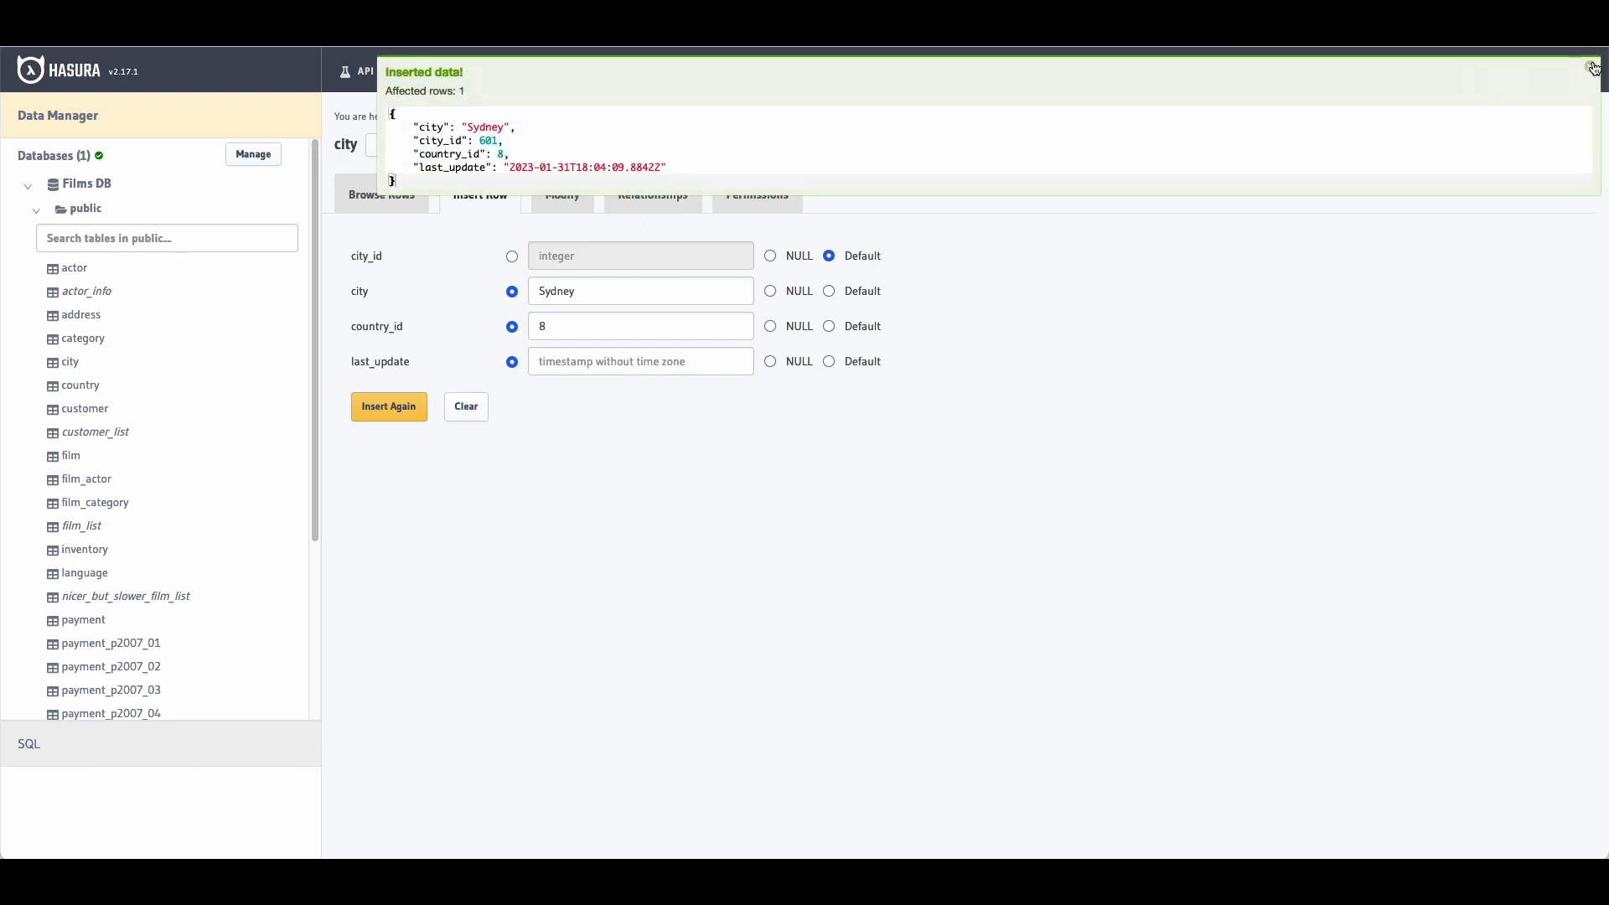
# Step: Filter city rows with city $like %Sydney% and run it, returning city_id 601
pyautogui.click(391, 212)
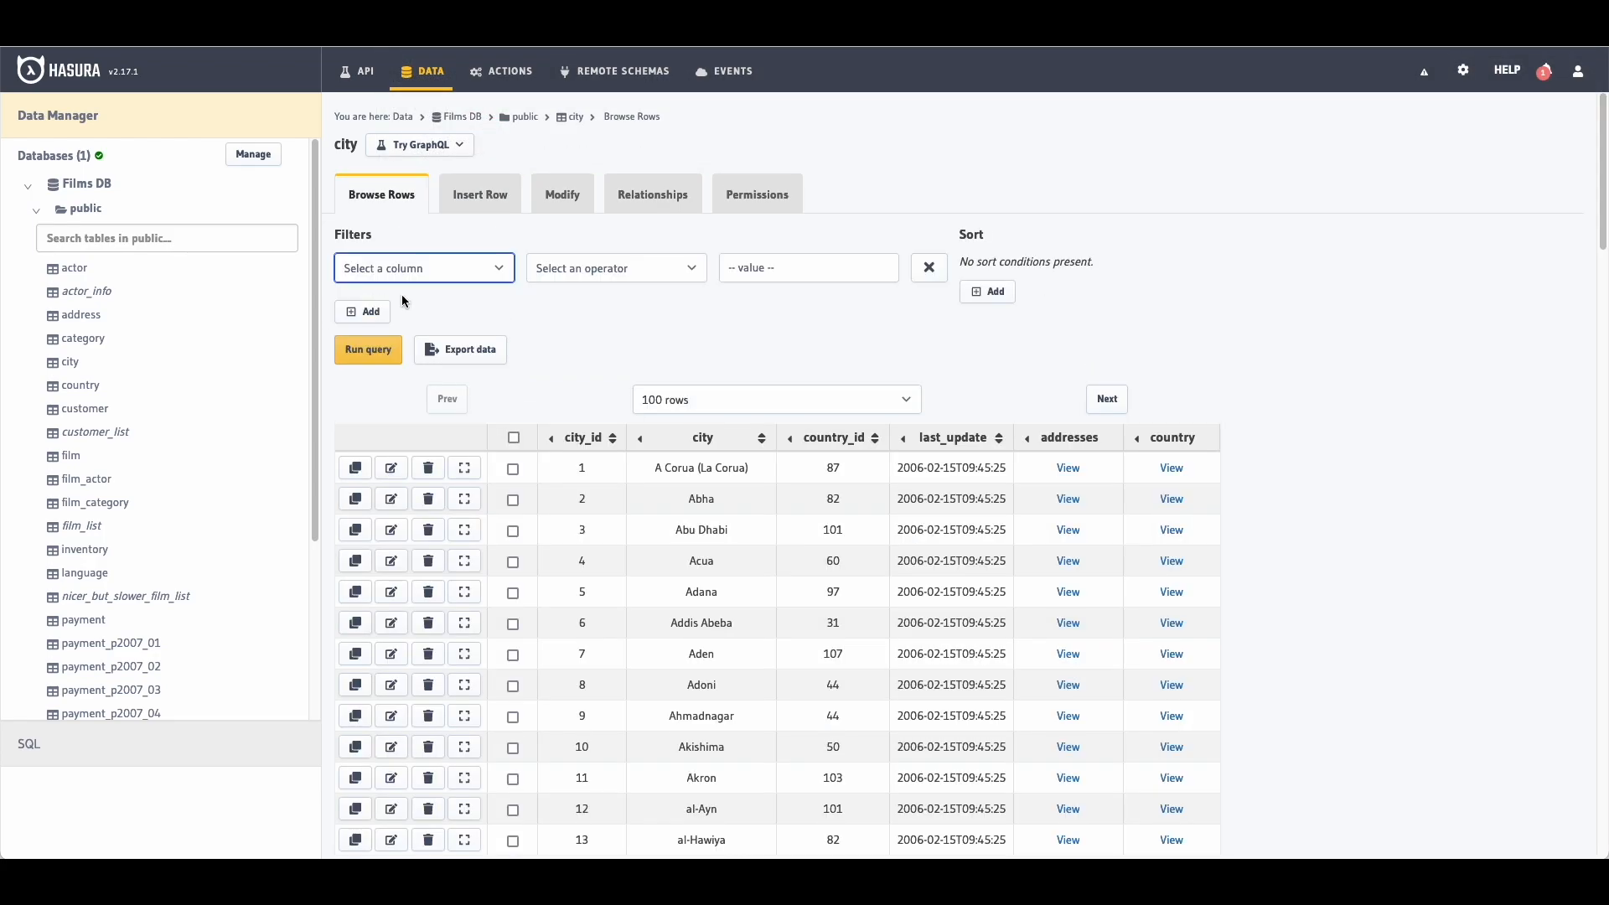
pyautogui.click(406, 274)
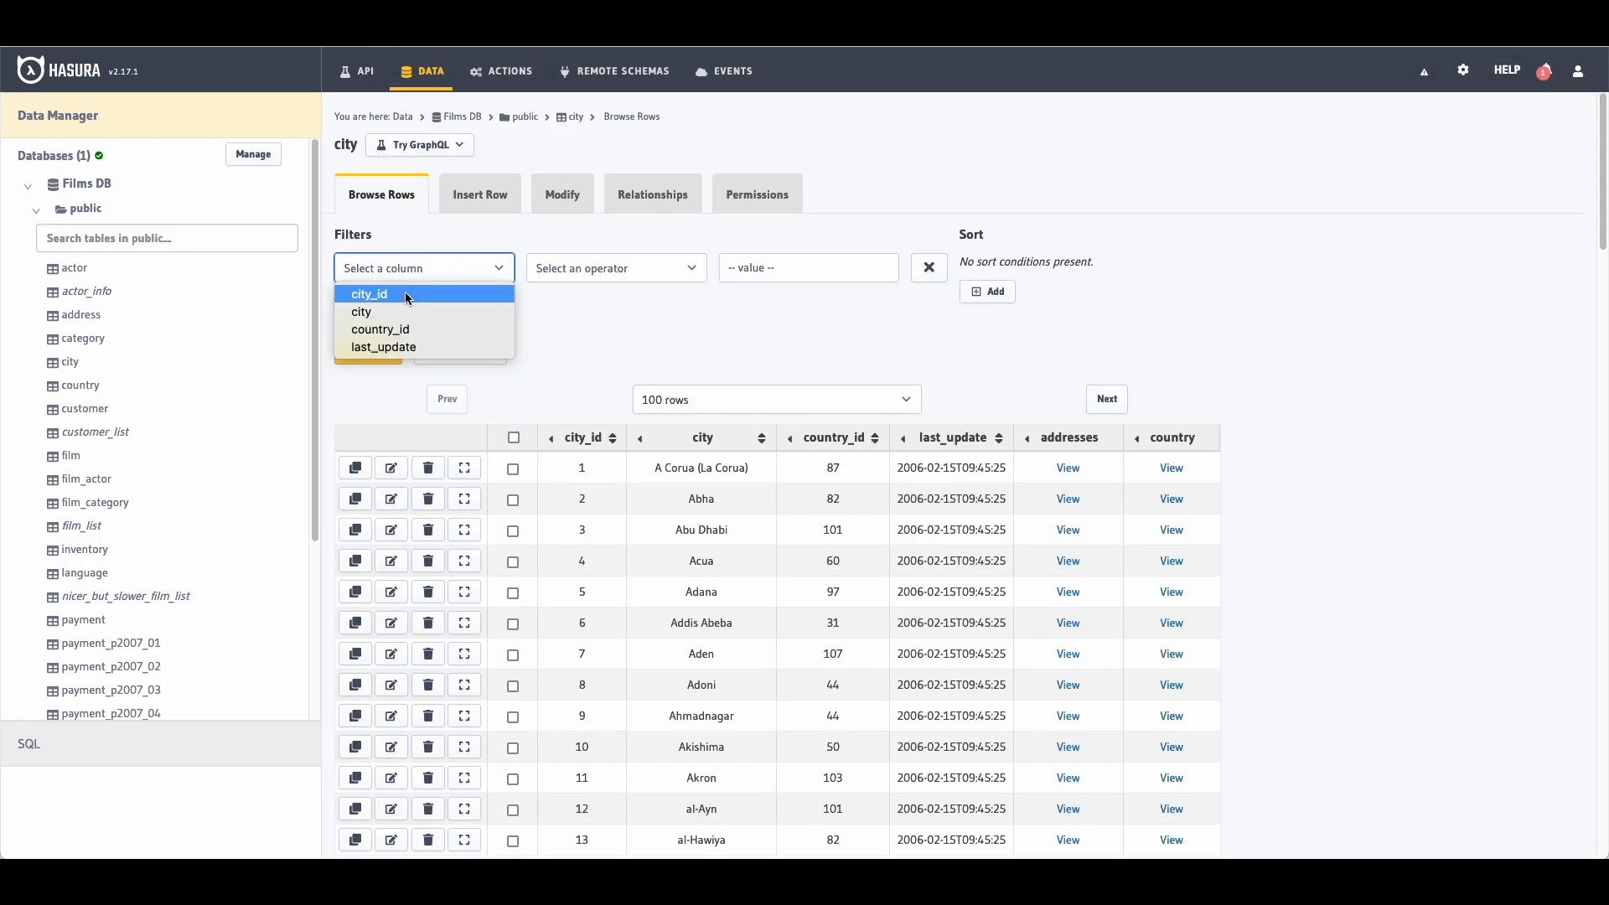
pyautogui.click(403, 314)
pyautogui.click(600, 266)
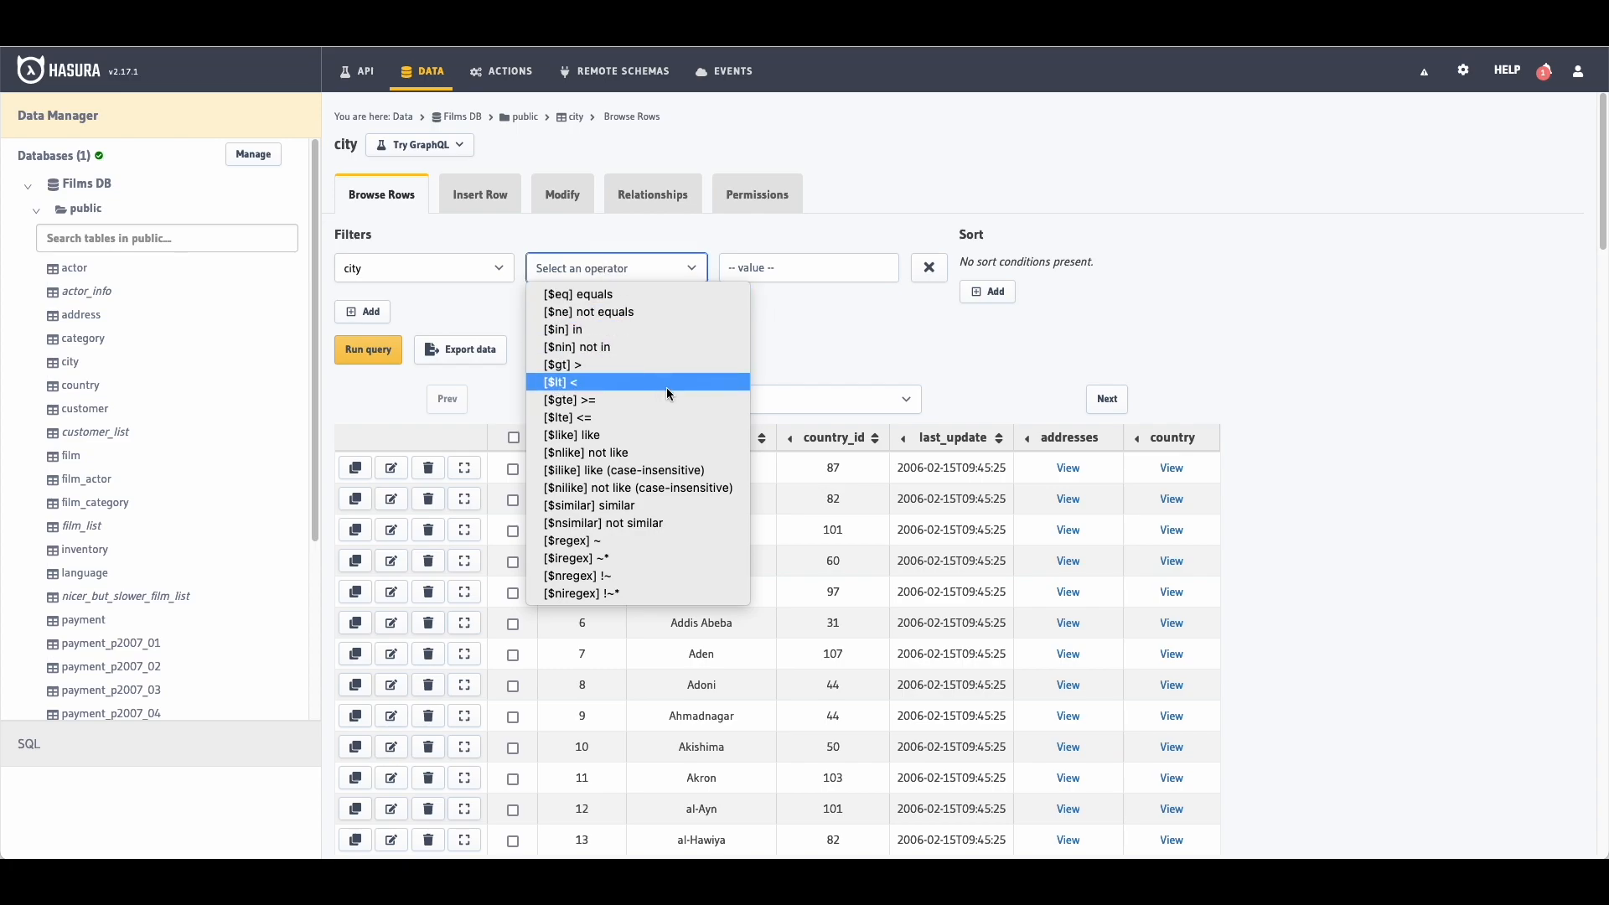
pyautogui.click(636, 435)
pyautogui.click(742, 267)
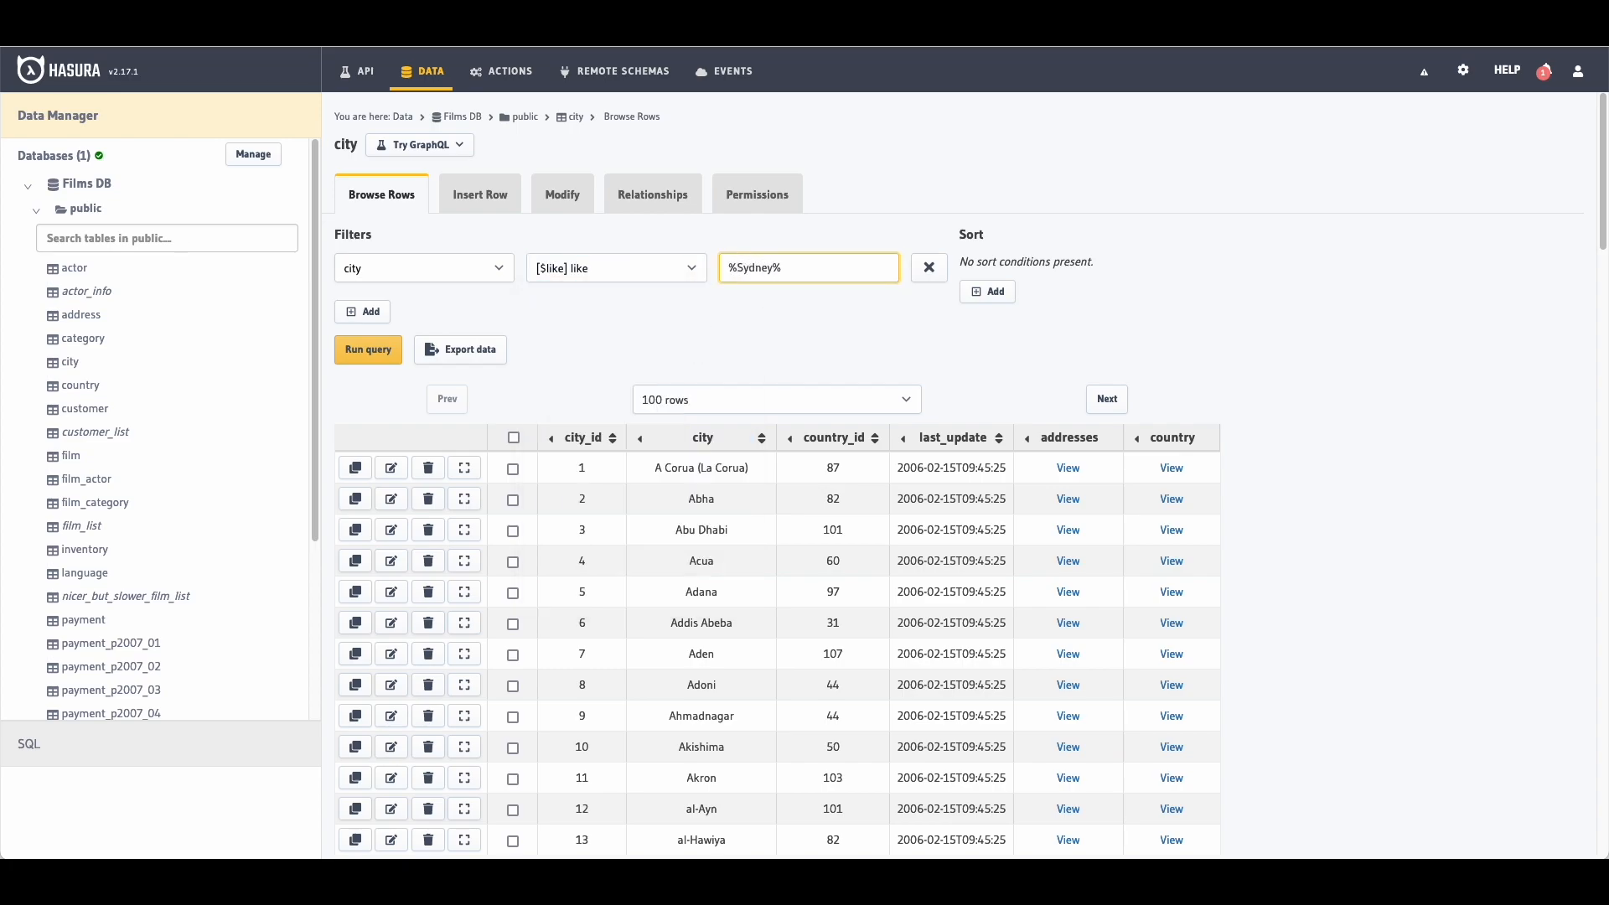
pyautogui.click(385, 367)
pyautogui.moveTo(577, 474); pyautogui.dragTo(959, 467)
pyautogui.click(947, 526)
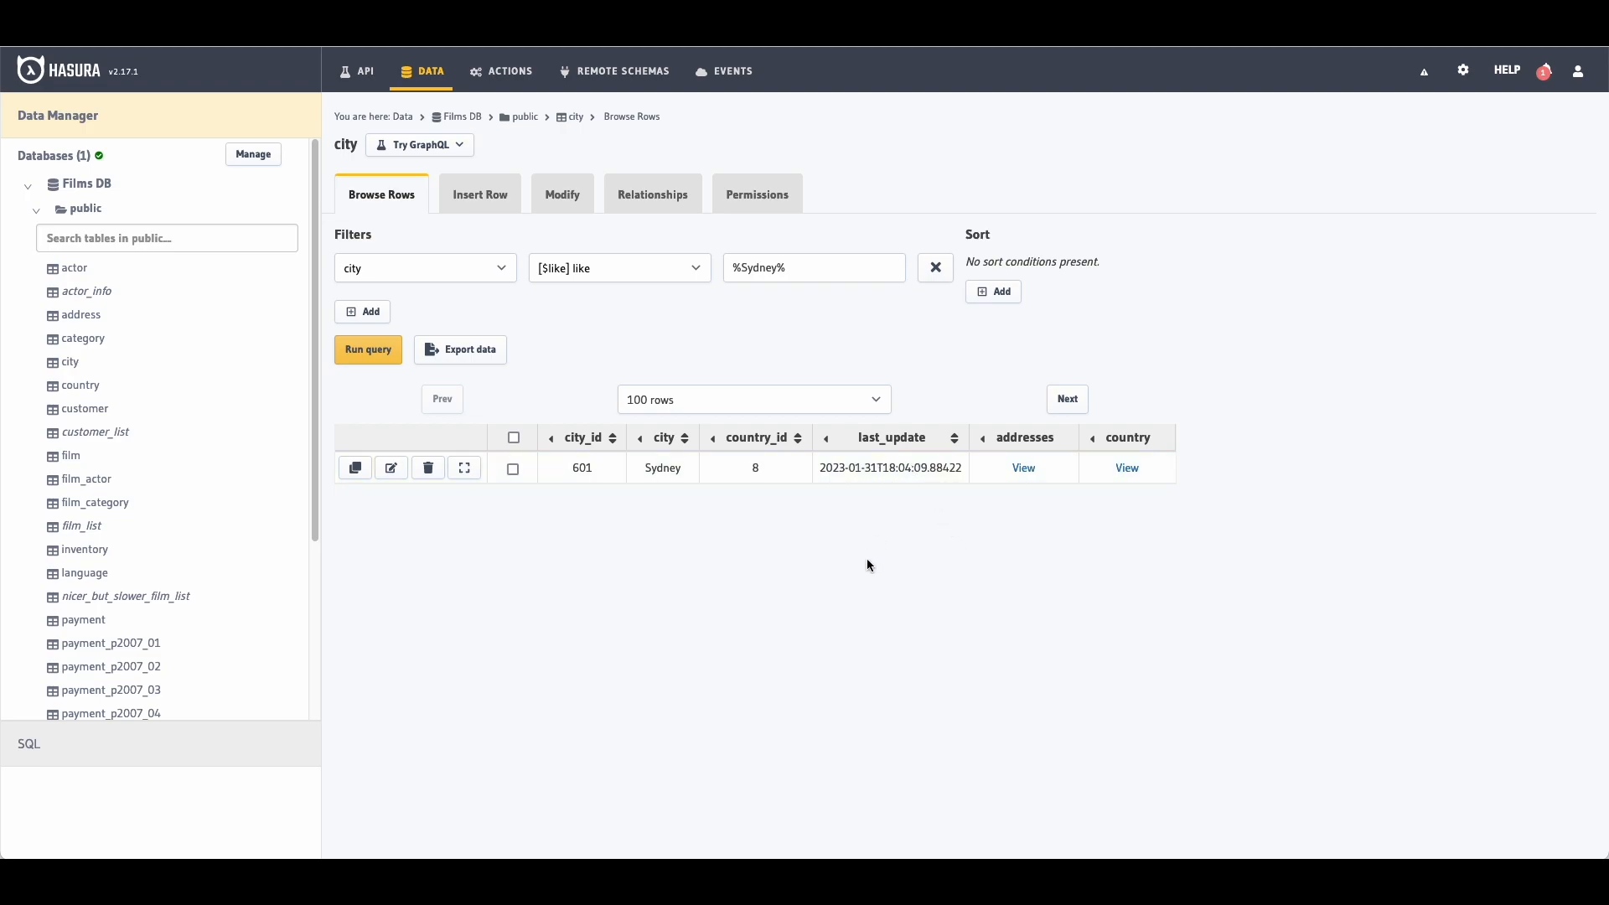
pyautogui.click(566, 199)
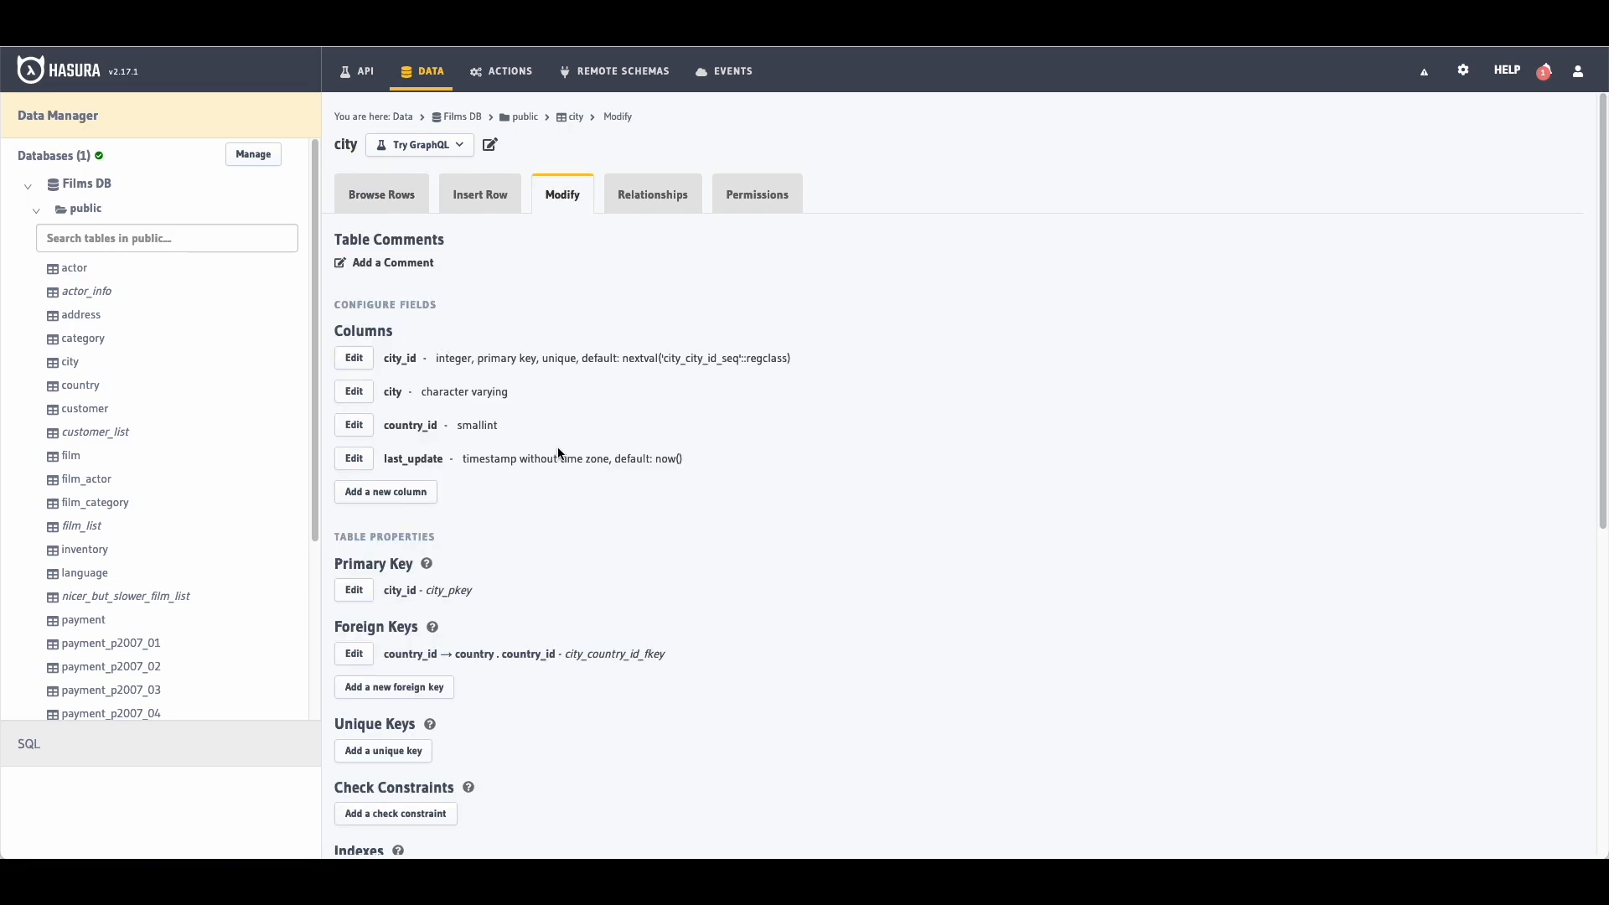
# Step: Add the created_at preset column (timestamp with time zone, default now()) to city and save
pyautogui.scroll(-3, 558, 444)
pyautogui.scroll(1, 558, 444)
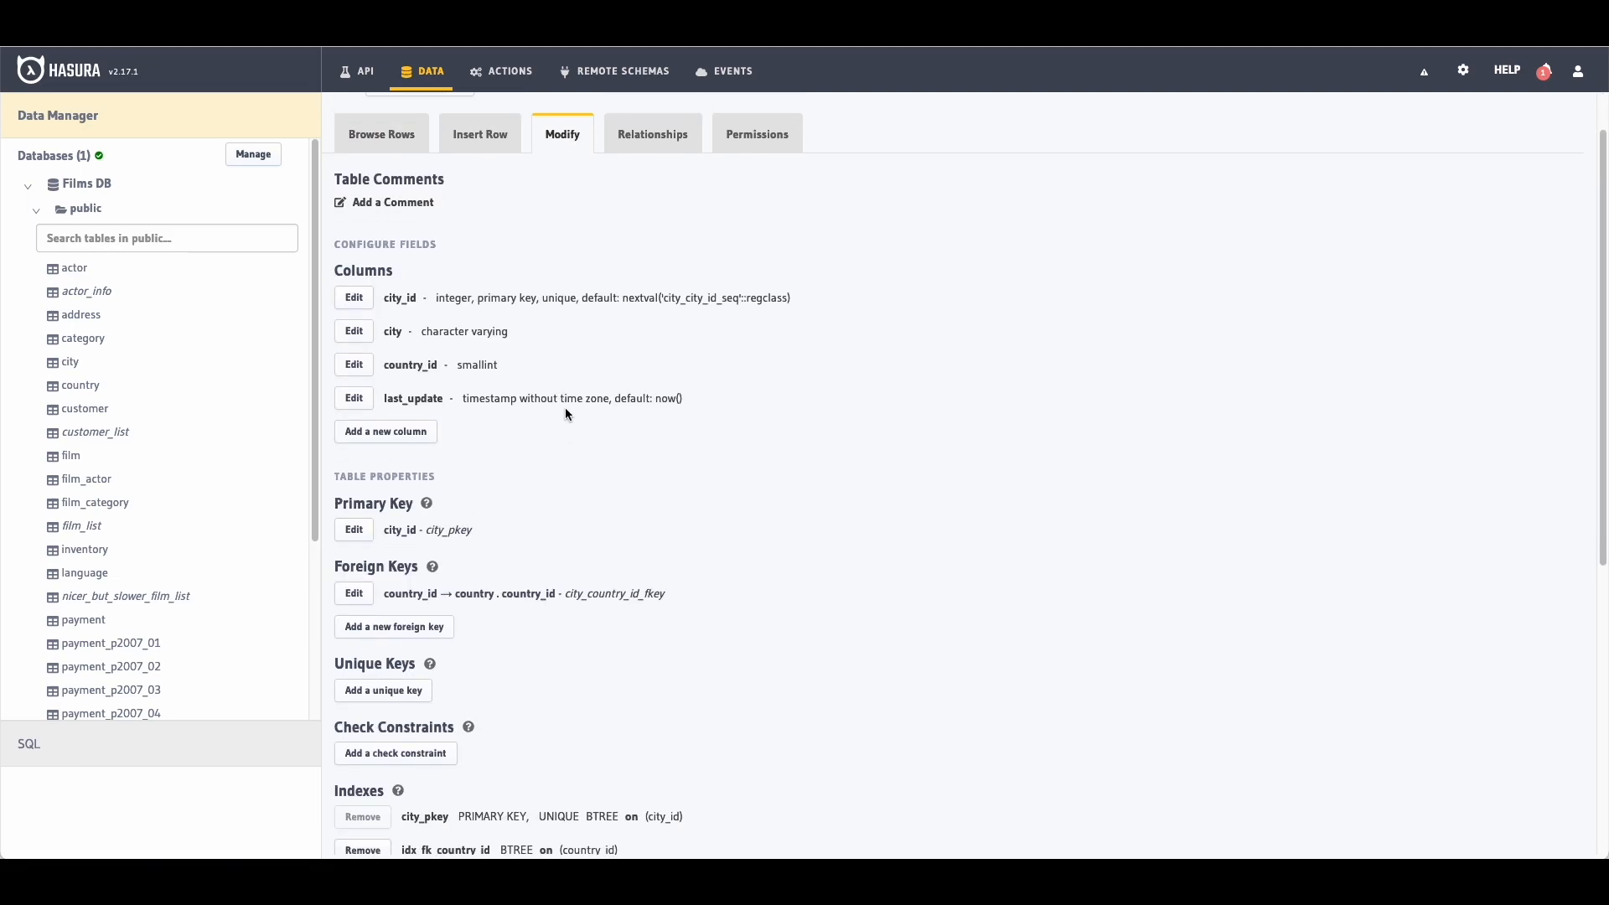
pyautogui.click(409, 440)
pyautogui.click(493, 486)
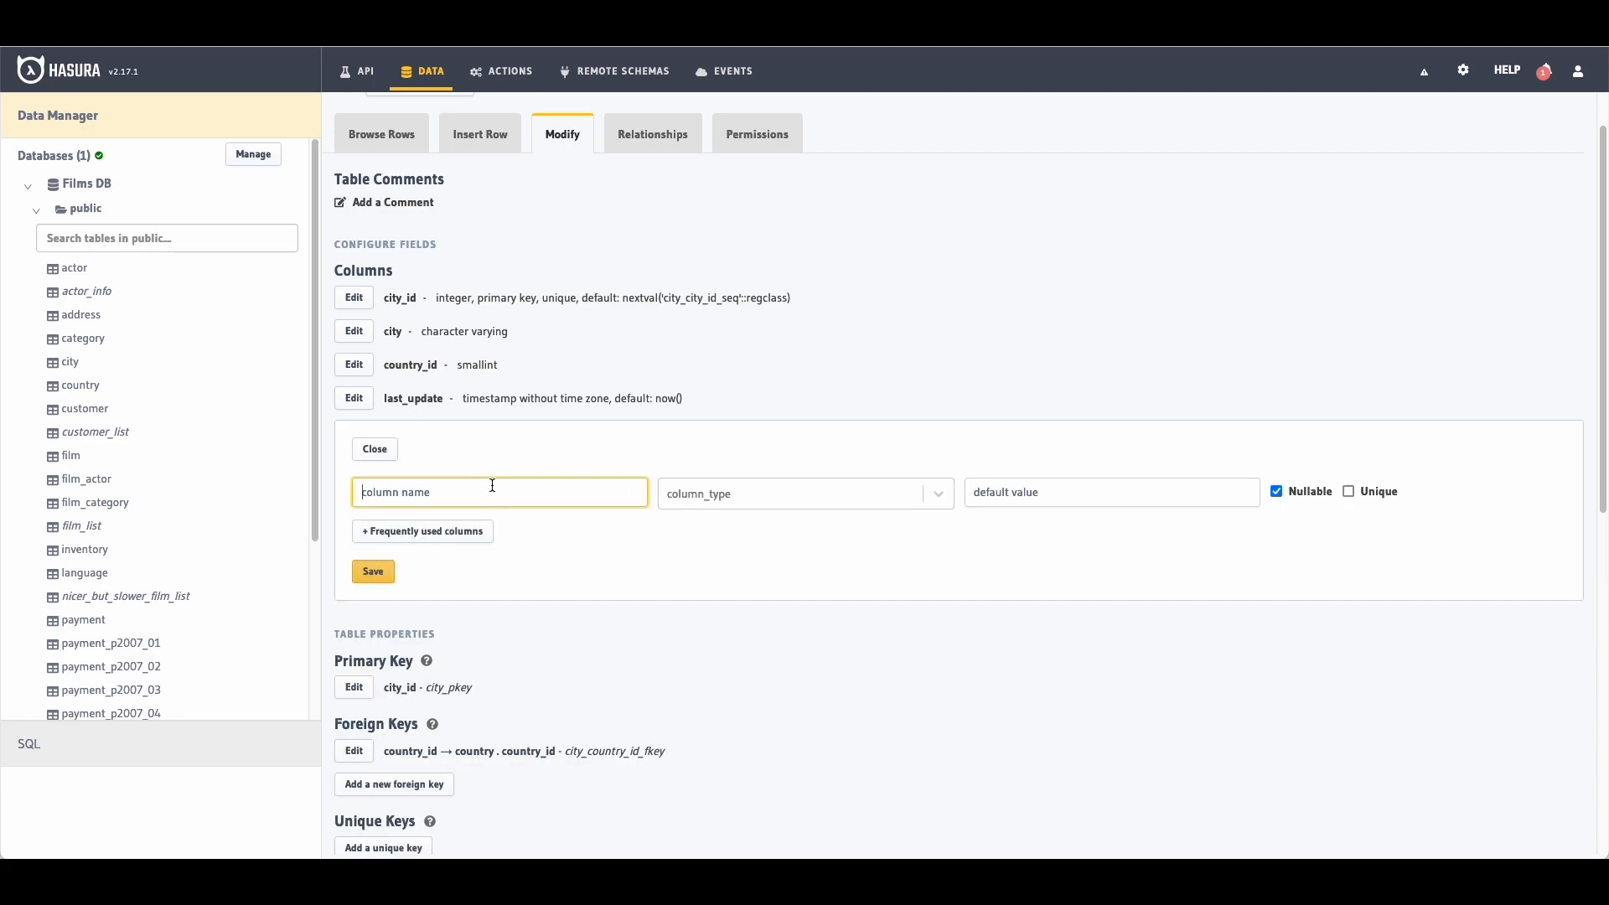
pyautogui.click(479, 532)
pyautogui.click(424, 575)
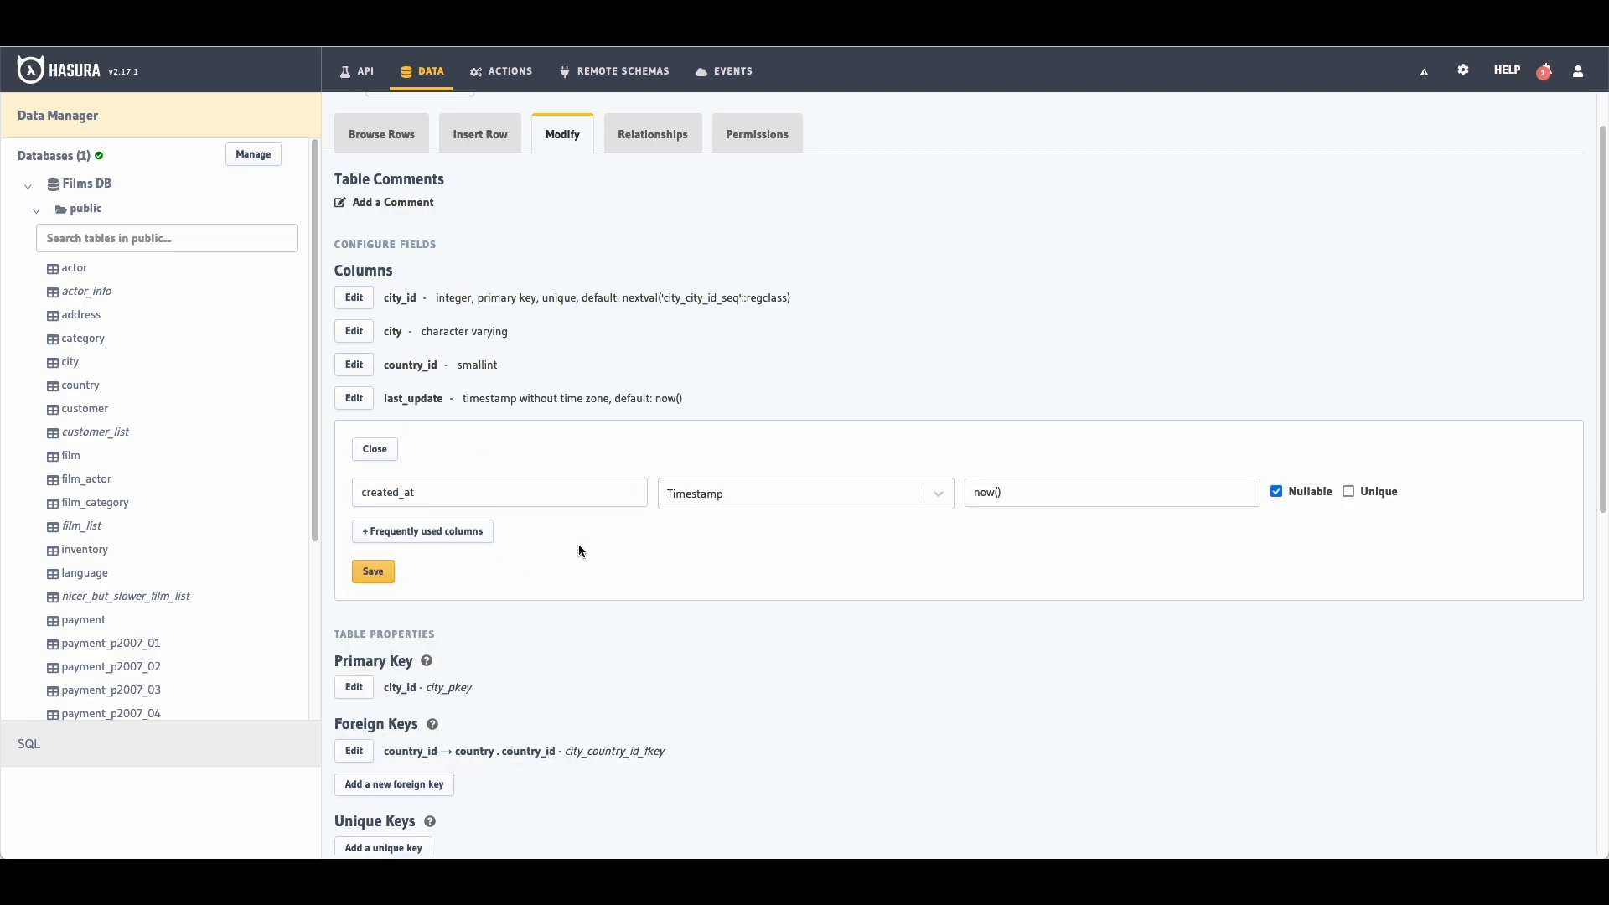
pyautogui.scroll(-1, 578, 545)
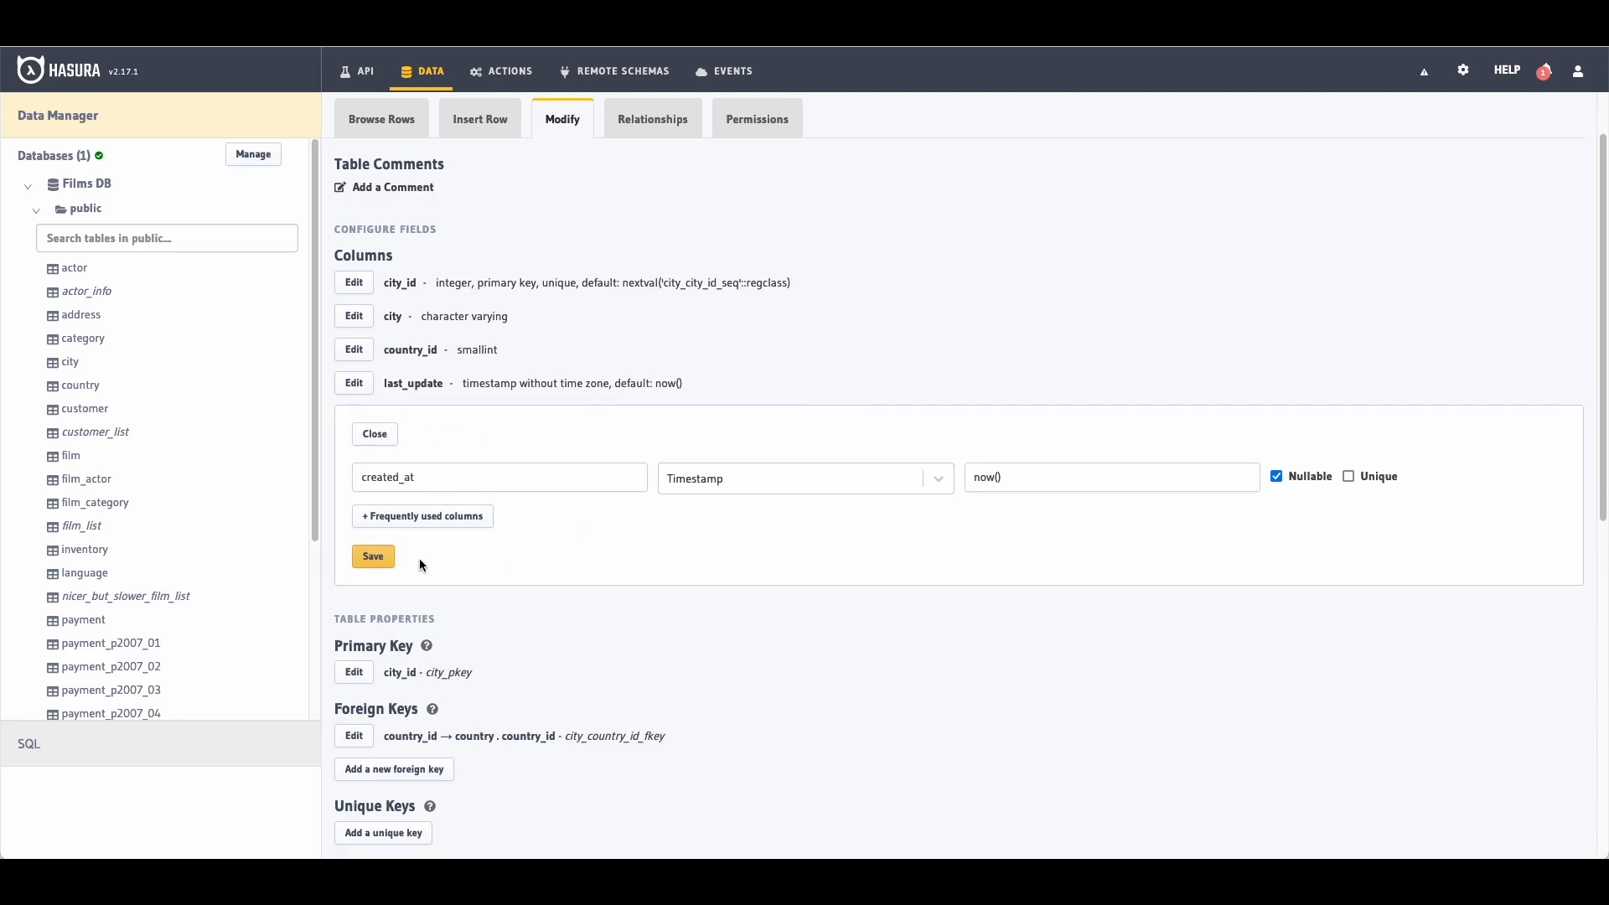
pyautogui.click(374, 558)
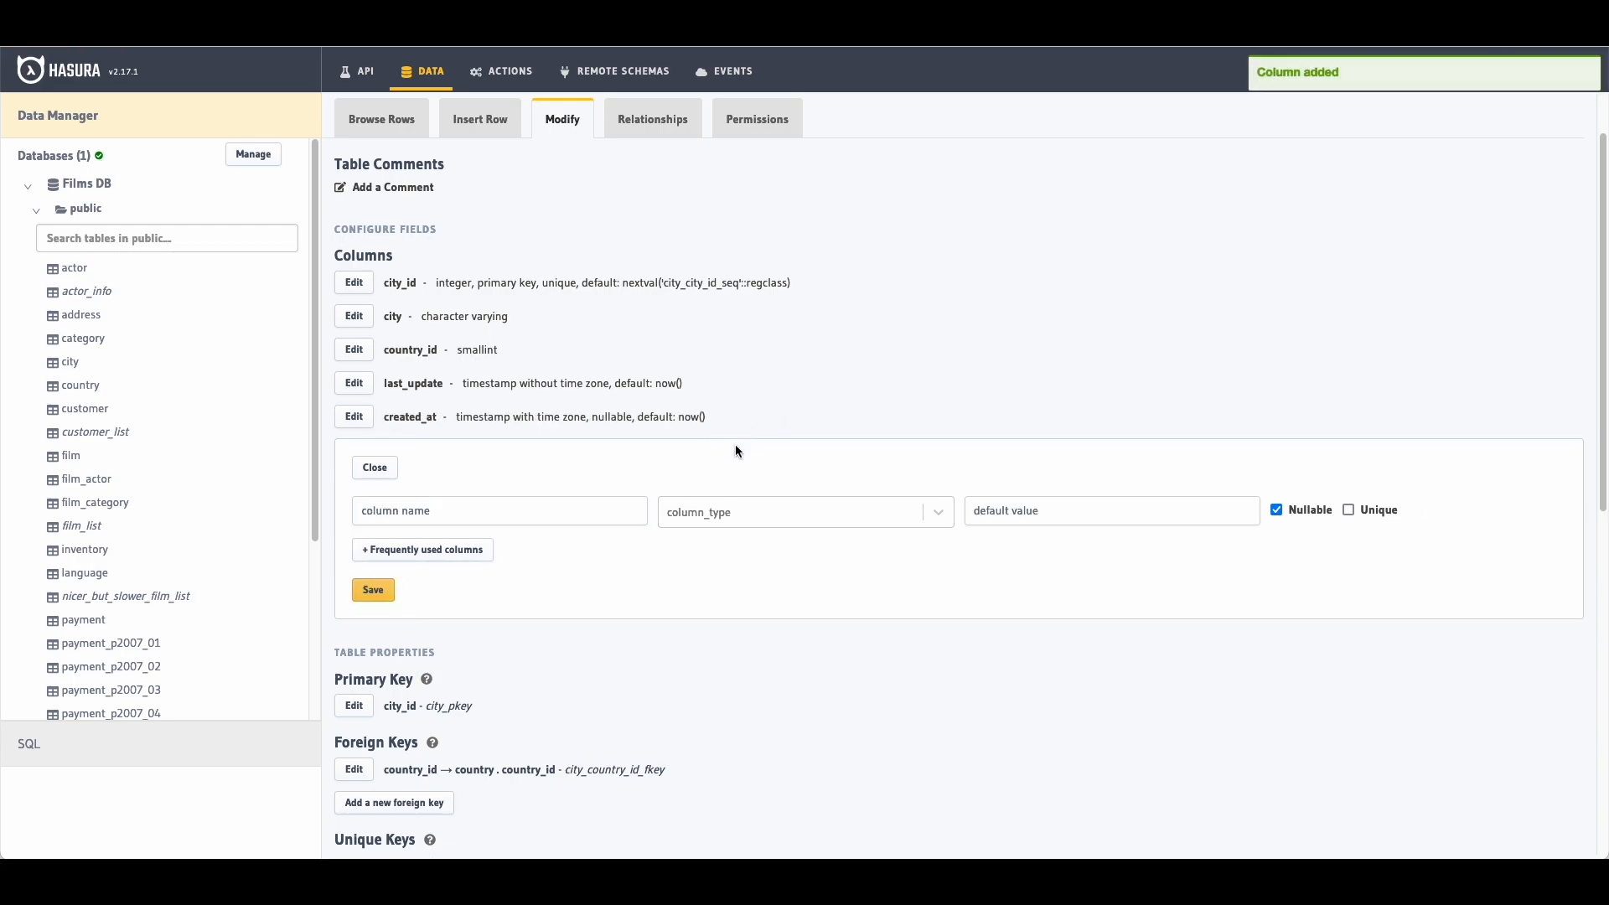
pyautogui.click(394, 470)
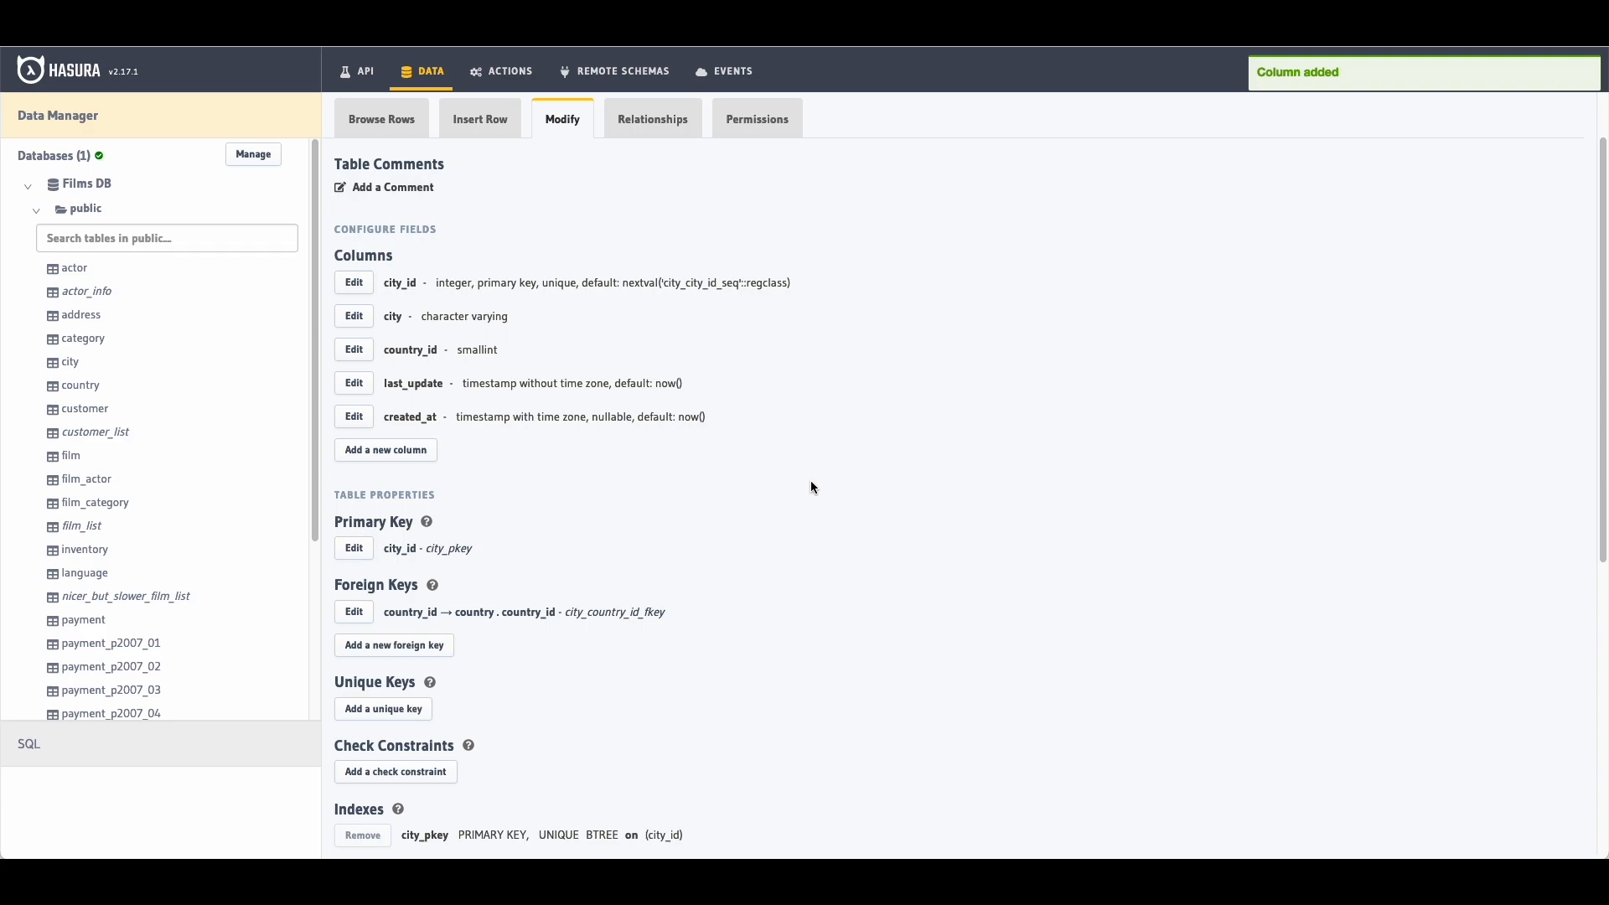
pyautogui.scroll(-5, 850, 378)
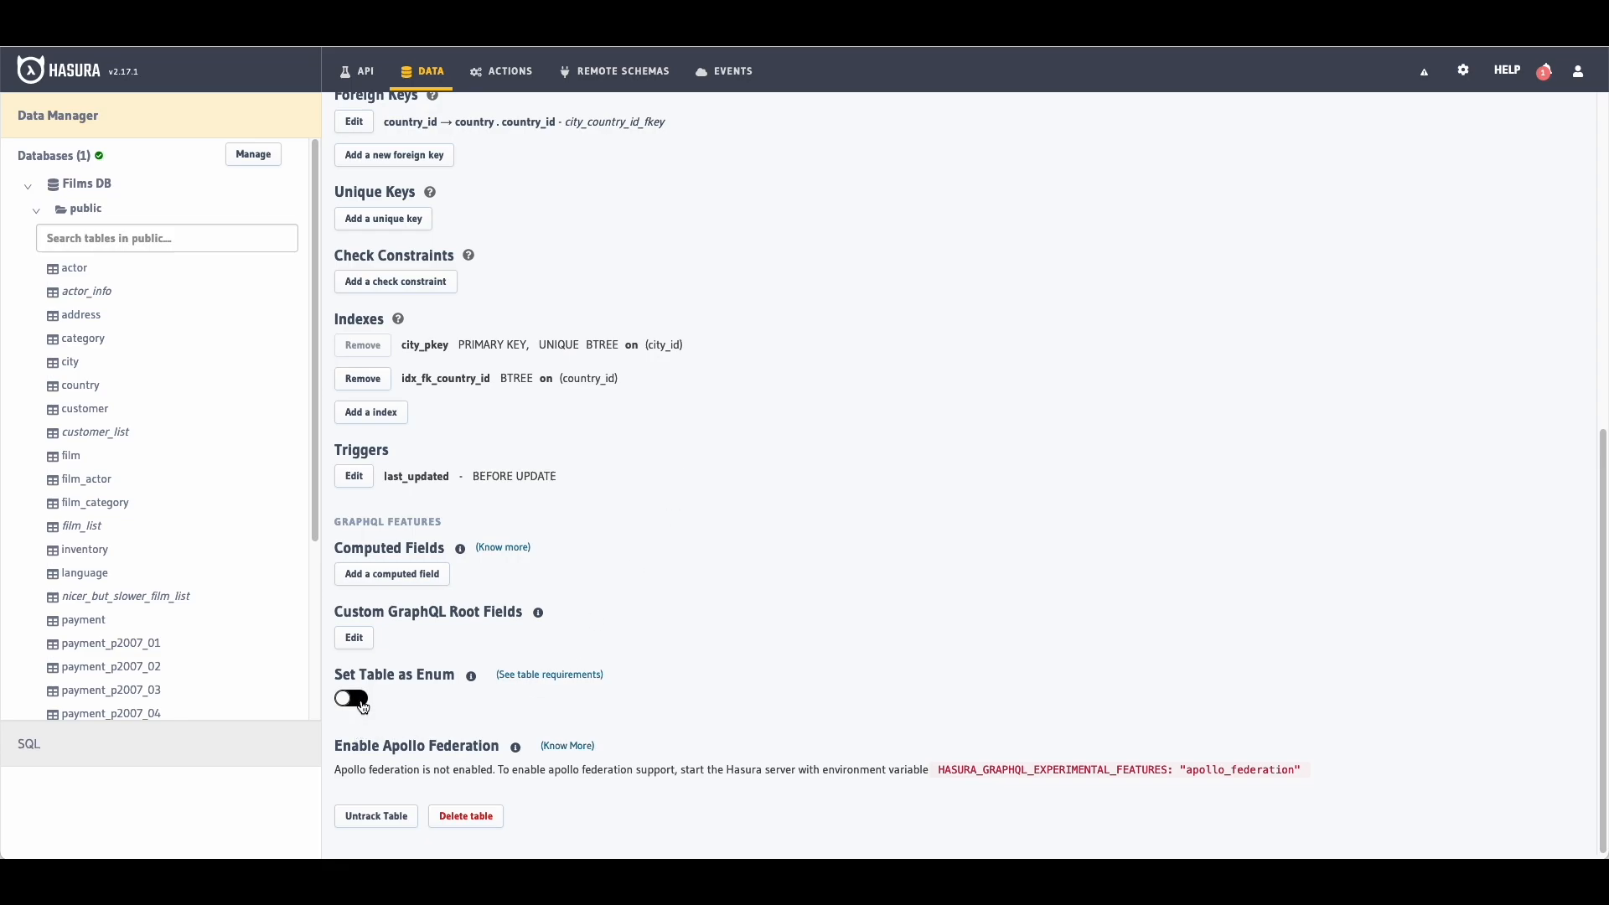
pyautogui.scroll(6, 668, 571)
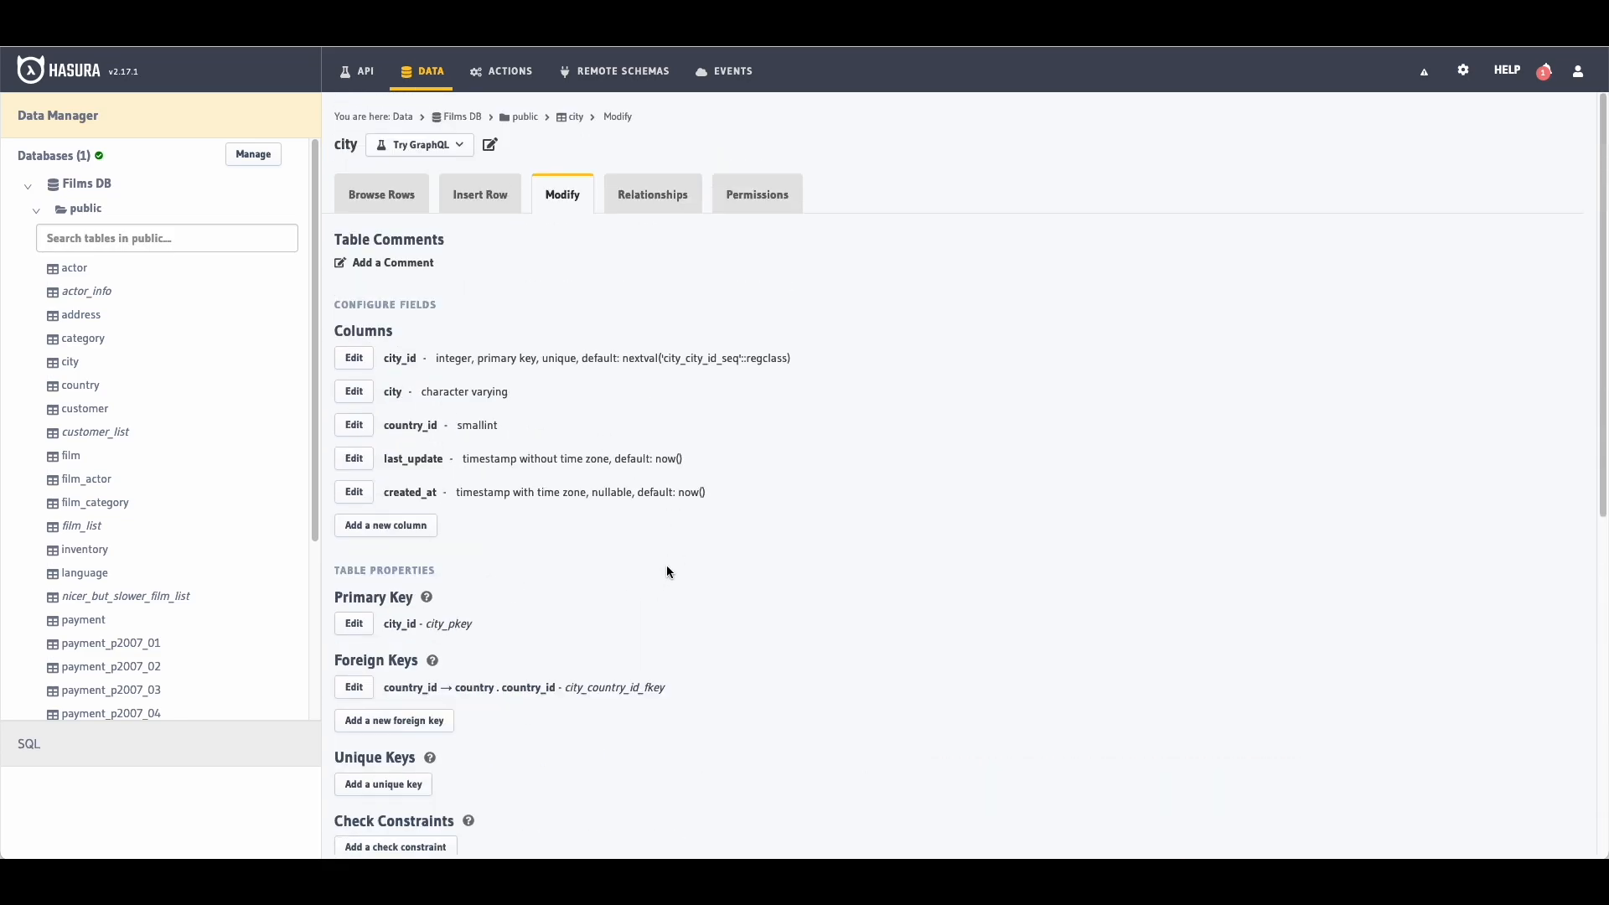
# Step: Check city's Relationships, dismiss the coming-soon popup, and view its admin-only permissions grid
pyautogui.click(662, 209)
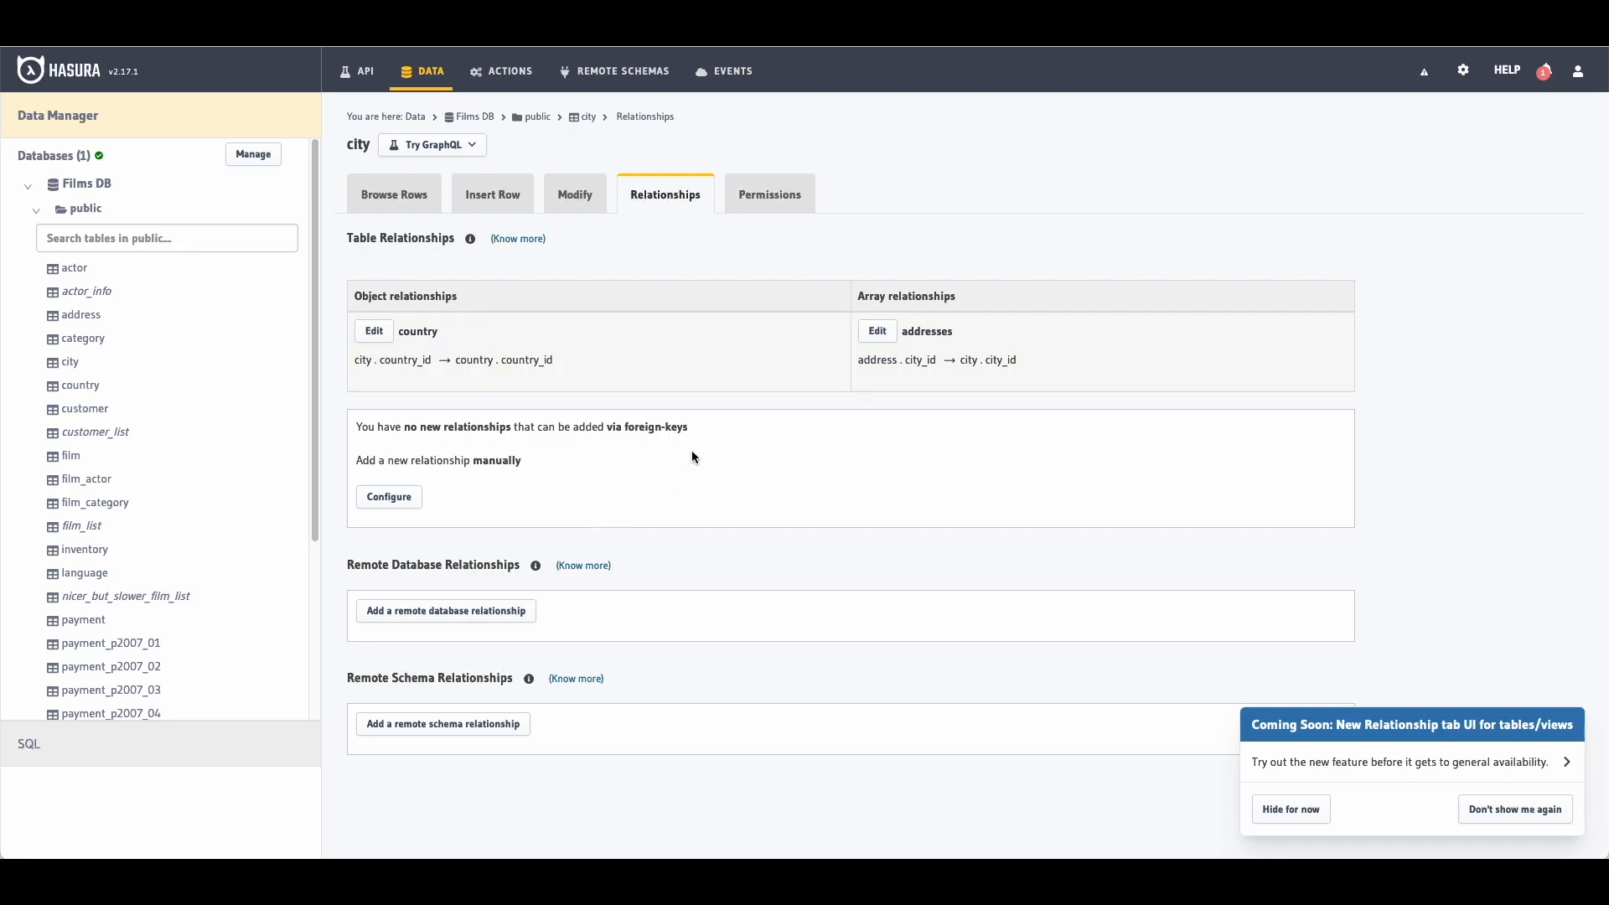
pyautogui.click(1308, 811)
pyautogui.click(791, 202)
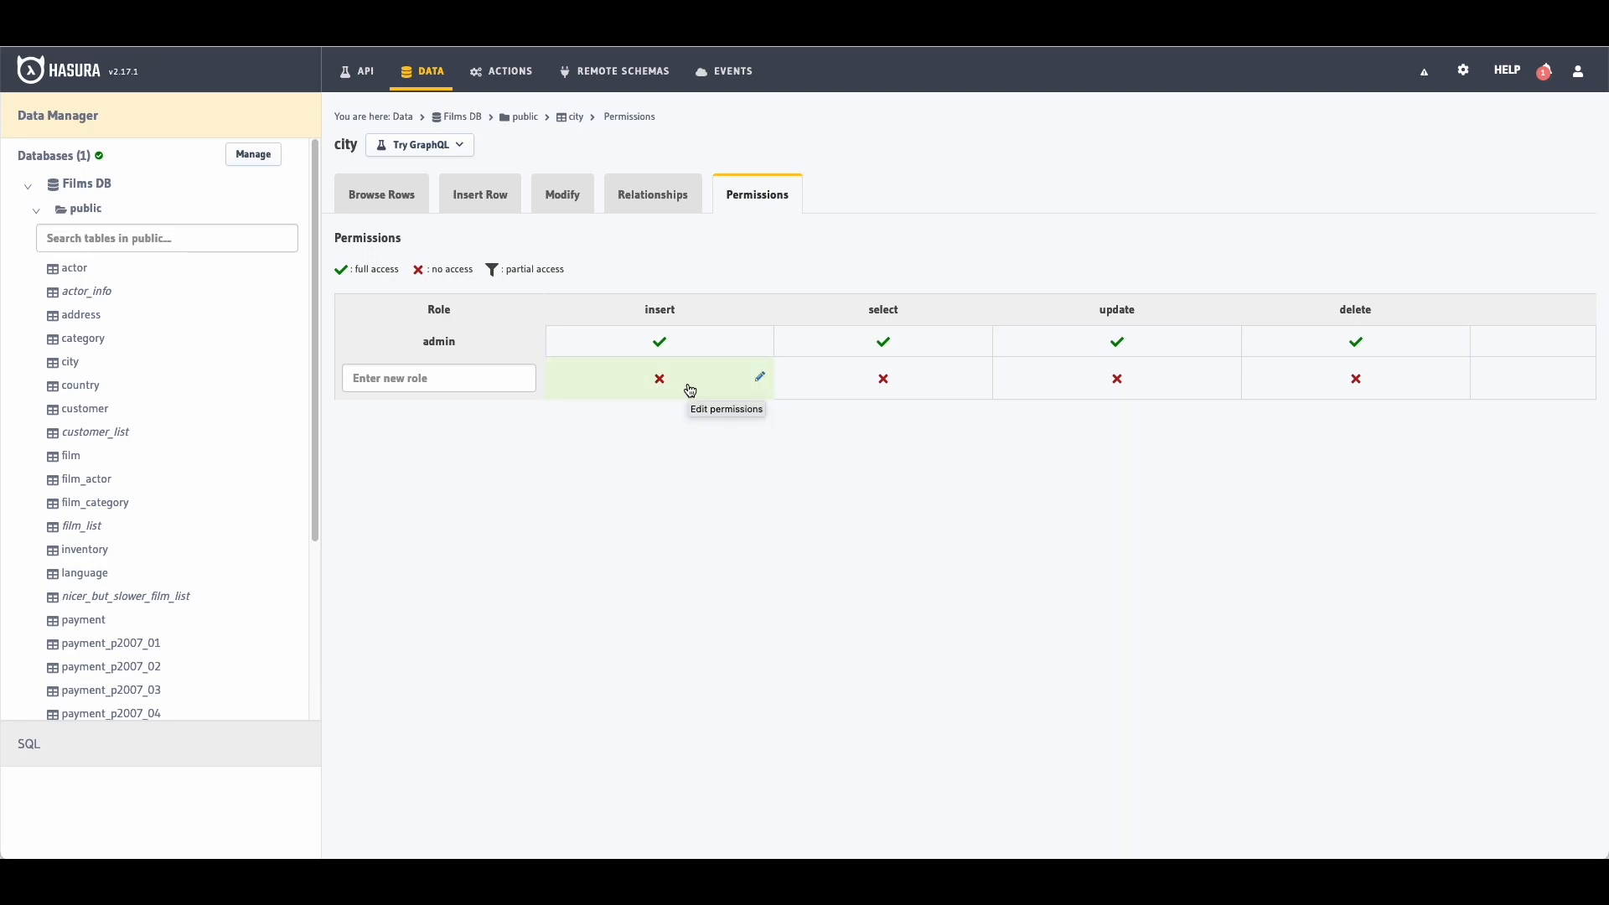
# Step: Add a user role with select access to all city columns without any checks
pyautogui.click(479, 377)
pyautogui.write('us')
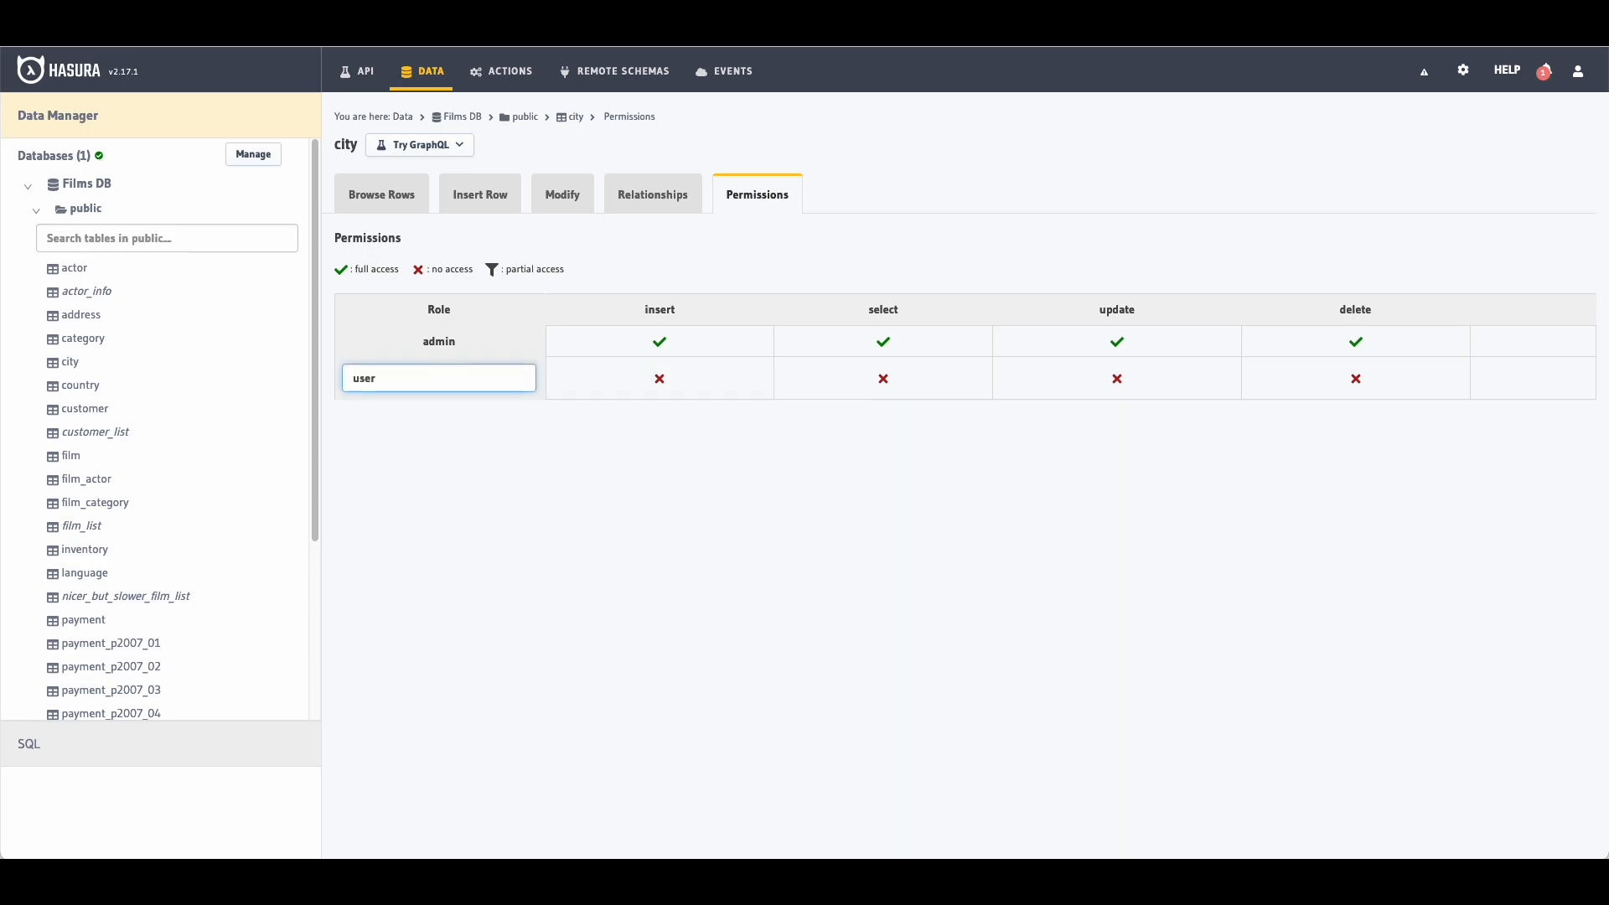
pyautogui.write('er')
pyautogui.click(883, 380)
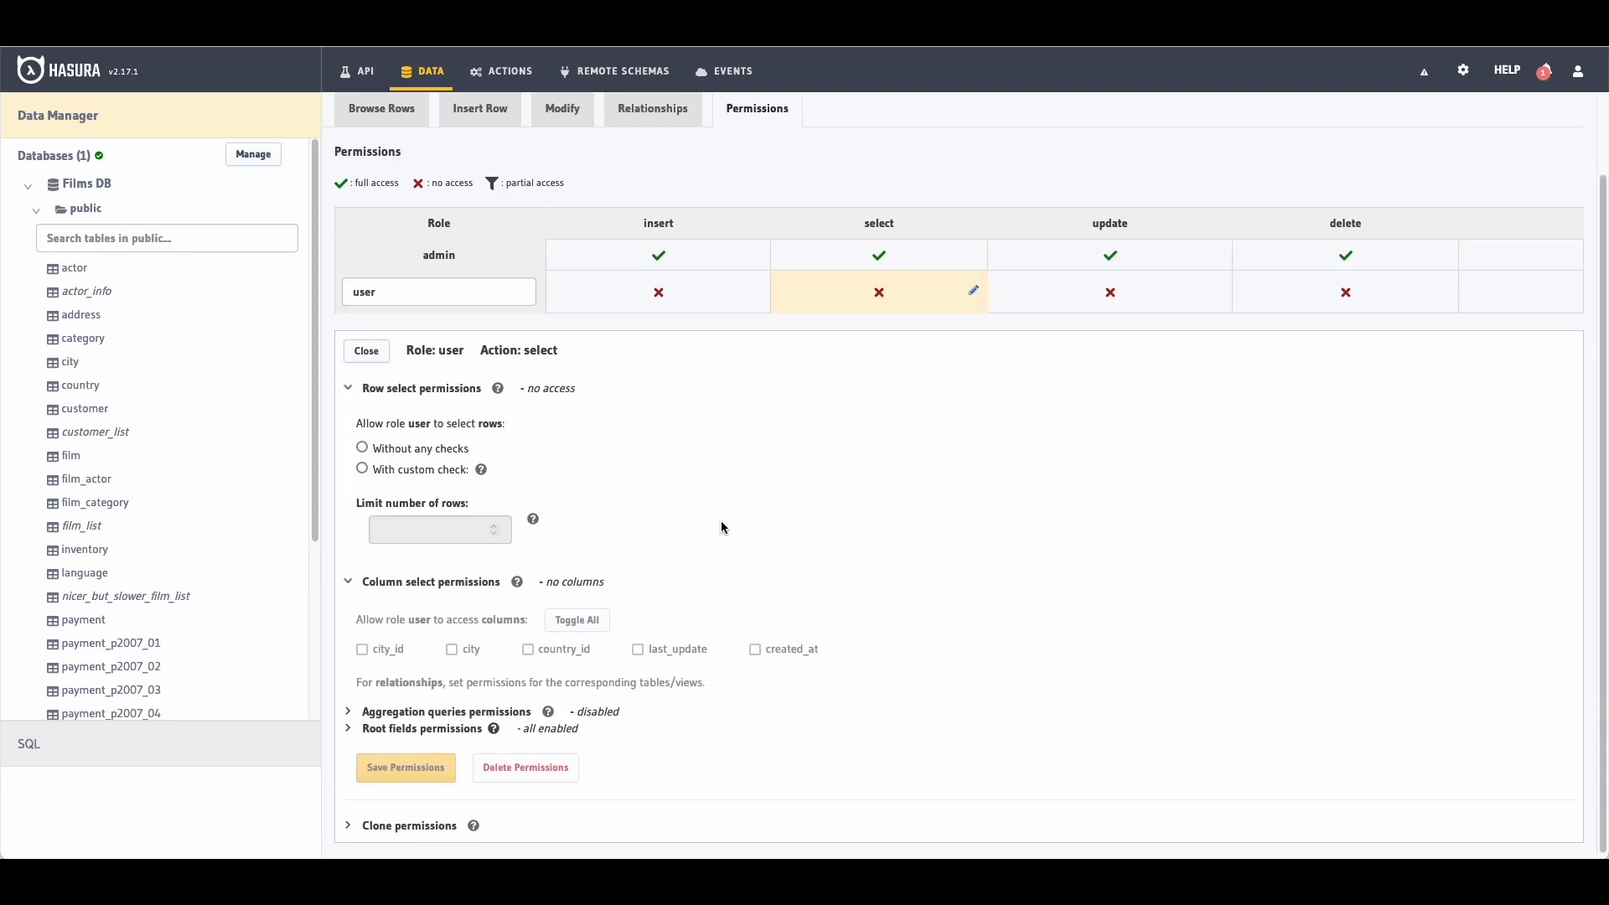
pyautogui.click(362, 447)
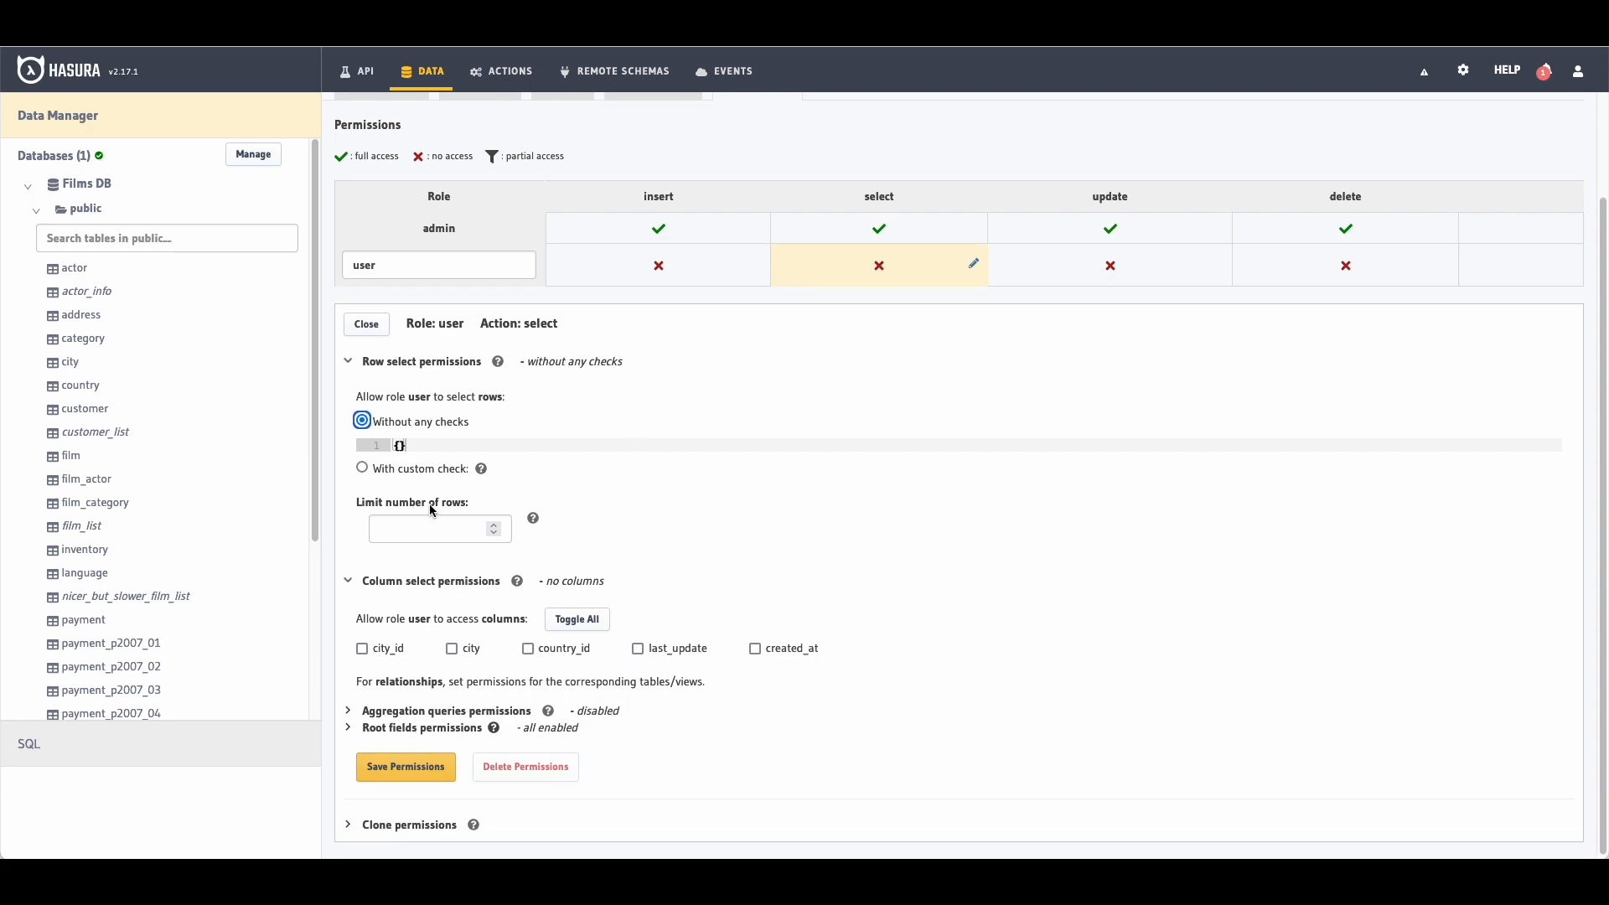
pyautogui.click(578, 620)
pyautogui.click(402, 767)
# Step: Add a staff role and grant it insert on every city column
pyautogui.click(479, 417)
pyautogui.write('staff')
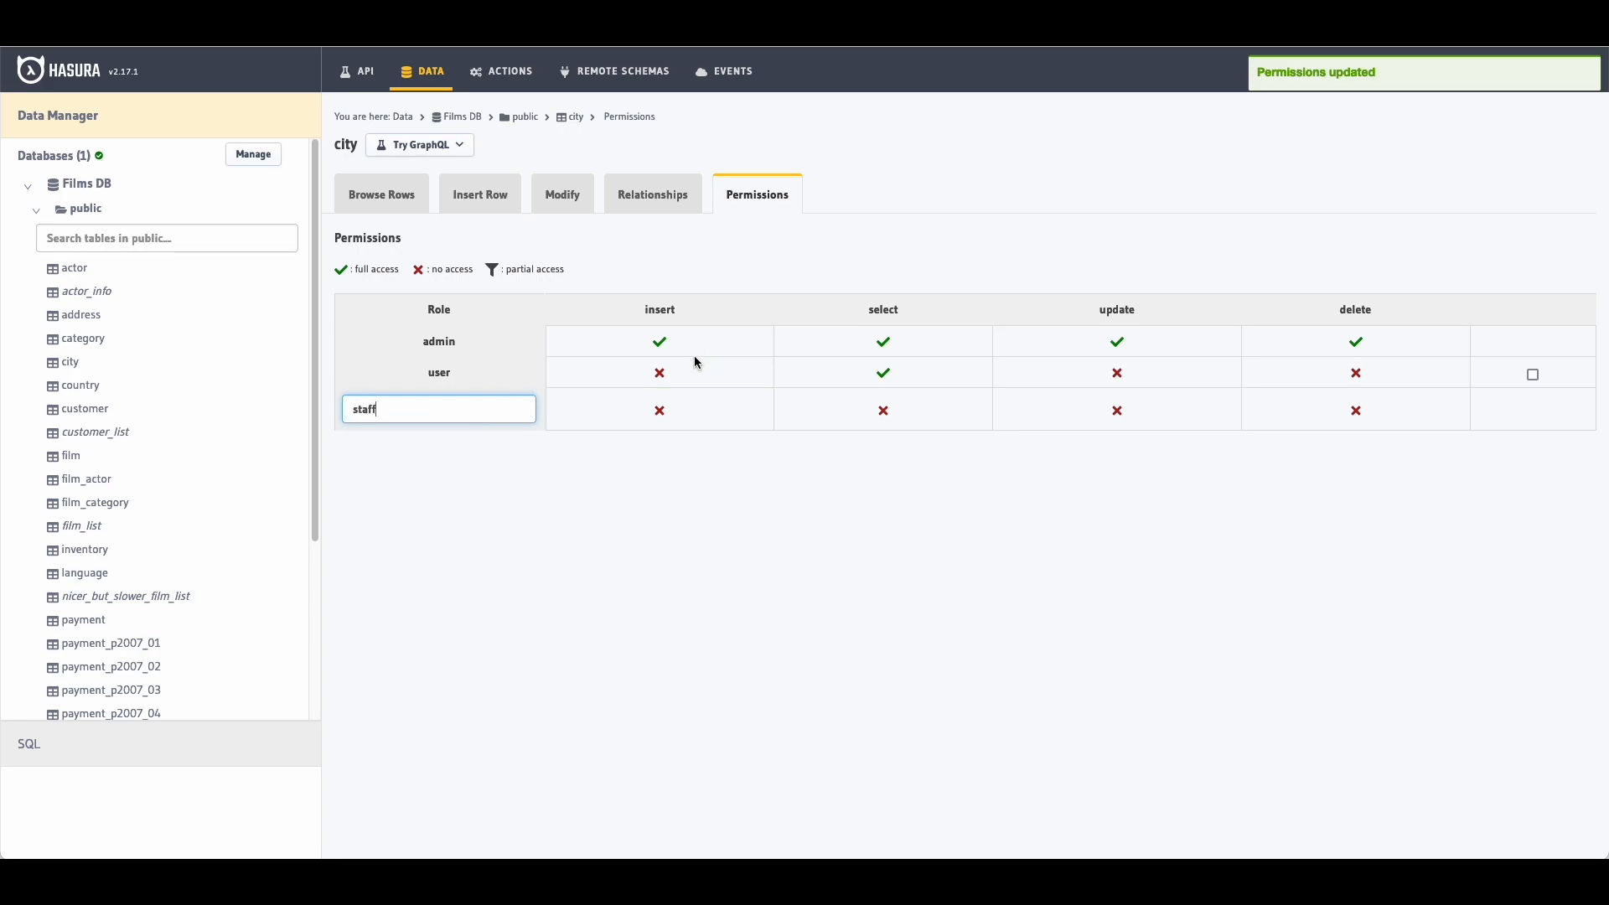
pyautogui.click(632, 411)
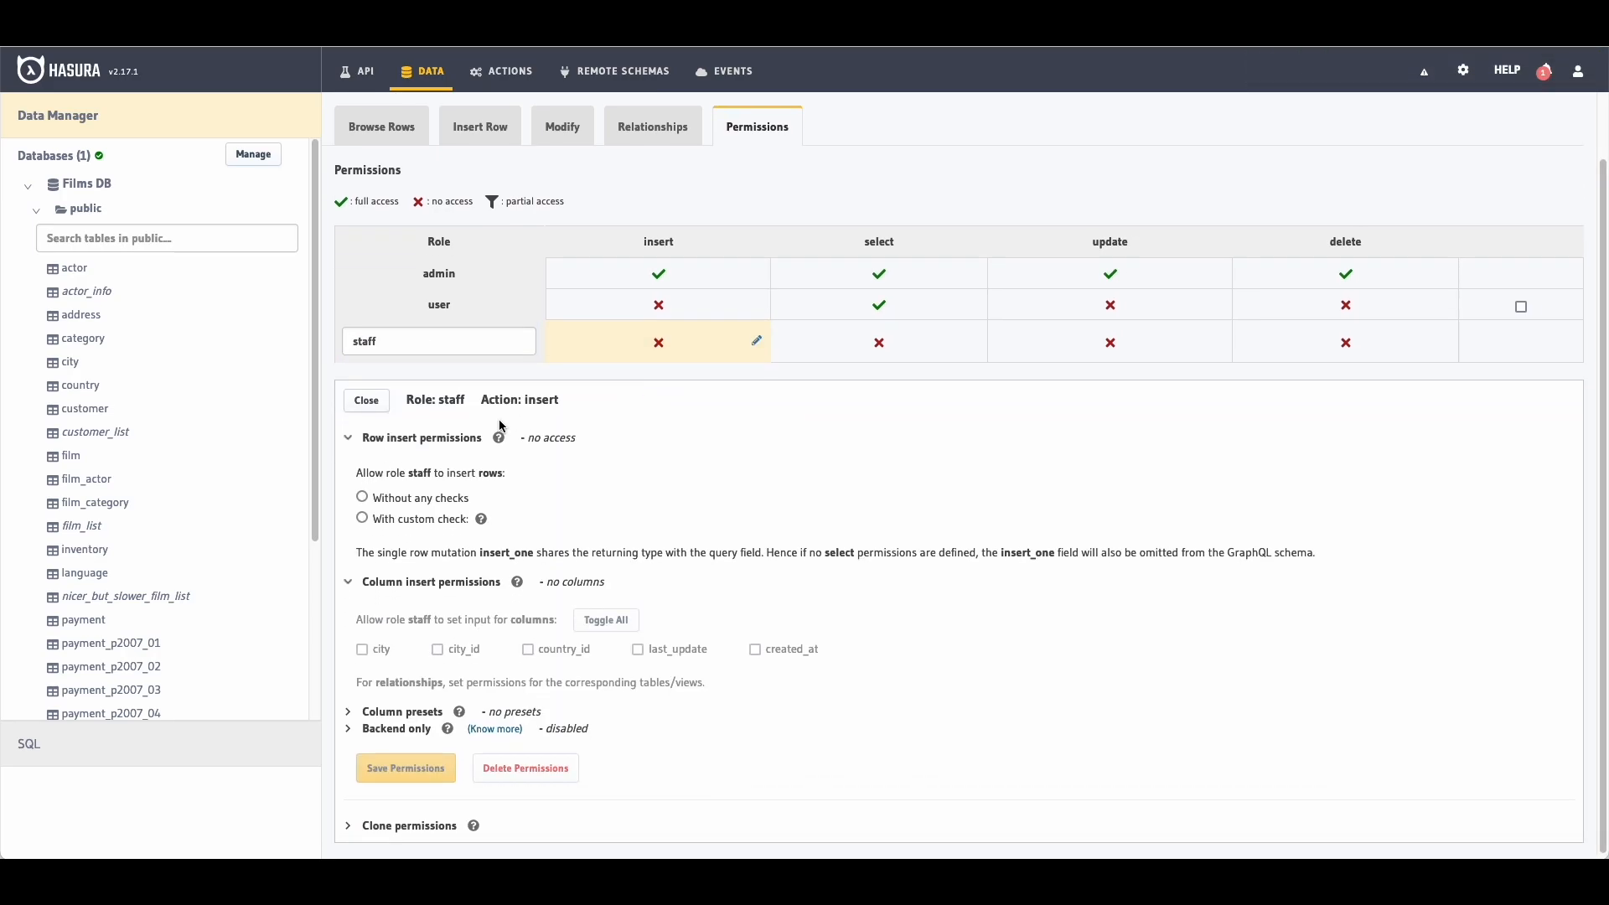
pyautogui.scroll(-1, 678, 483)
pyautogui.click(603, 619)
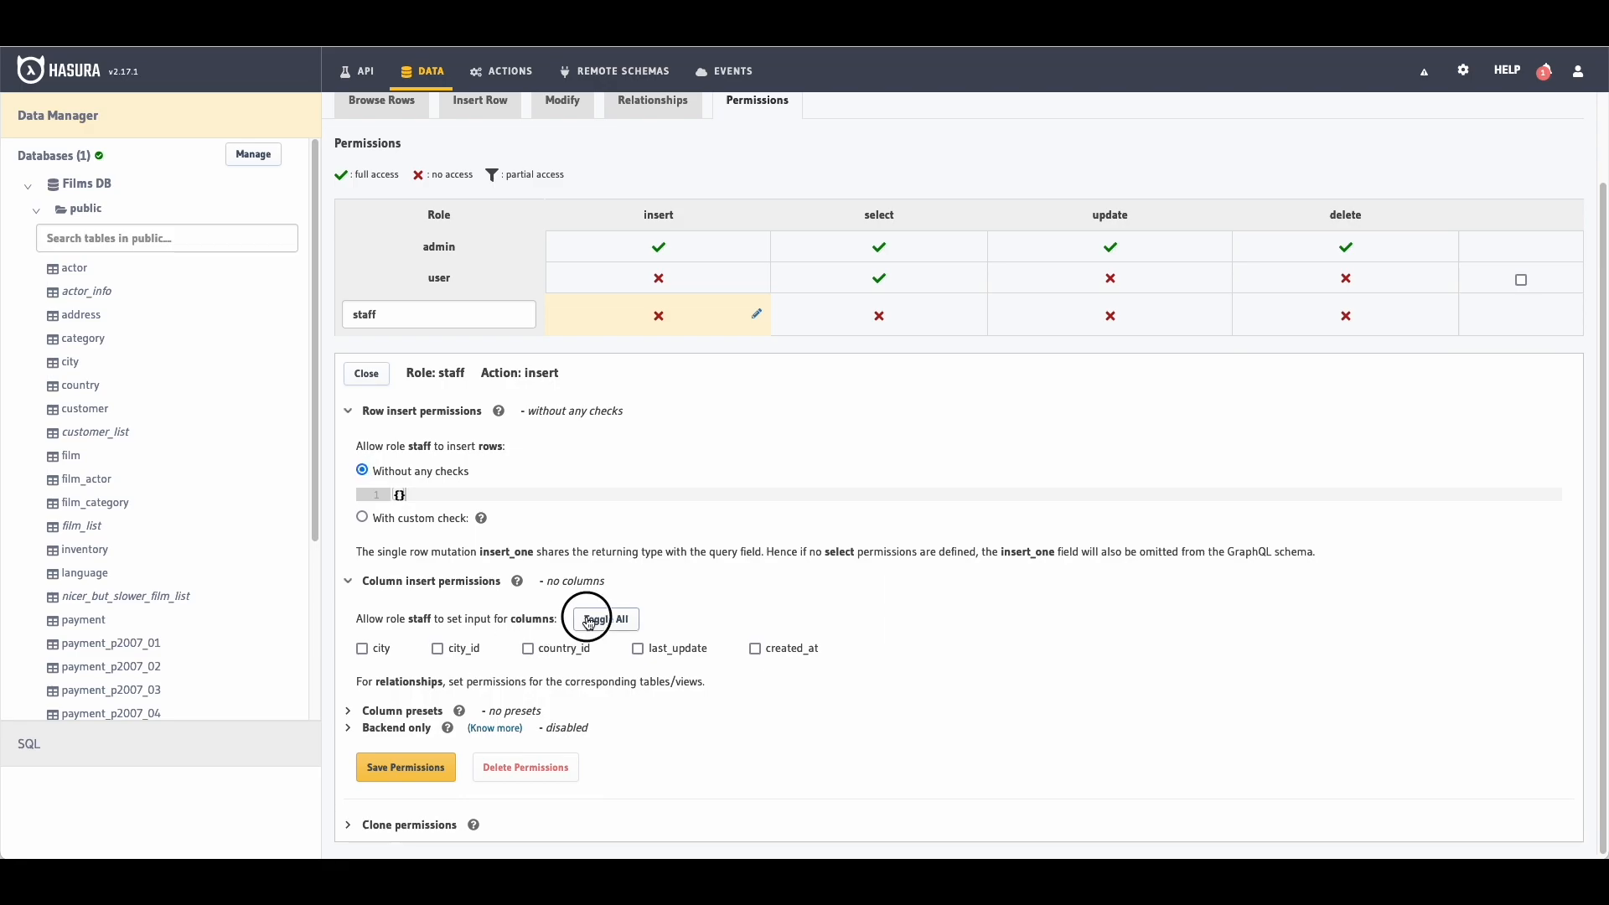
pyautogui.click(425, 768)
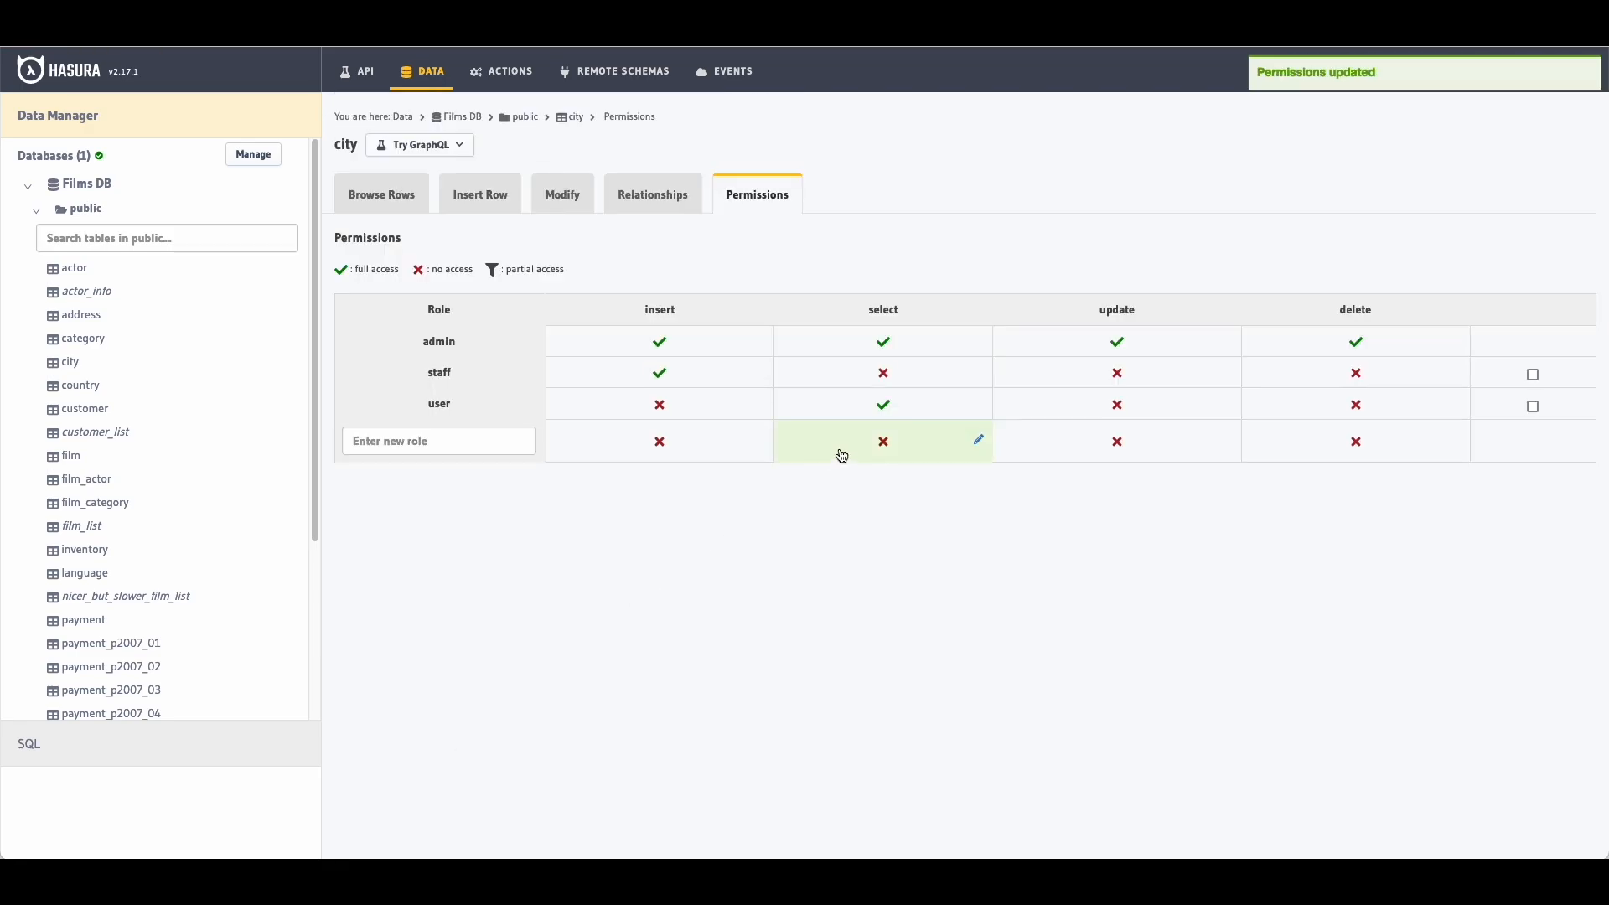
# Step: Grant staff select on all city columns without any checks
pyautogui.click(874, 384)
pyautogui.click(421, 446)
pyautogui.scroll(-1, 646, 525)
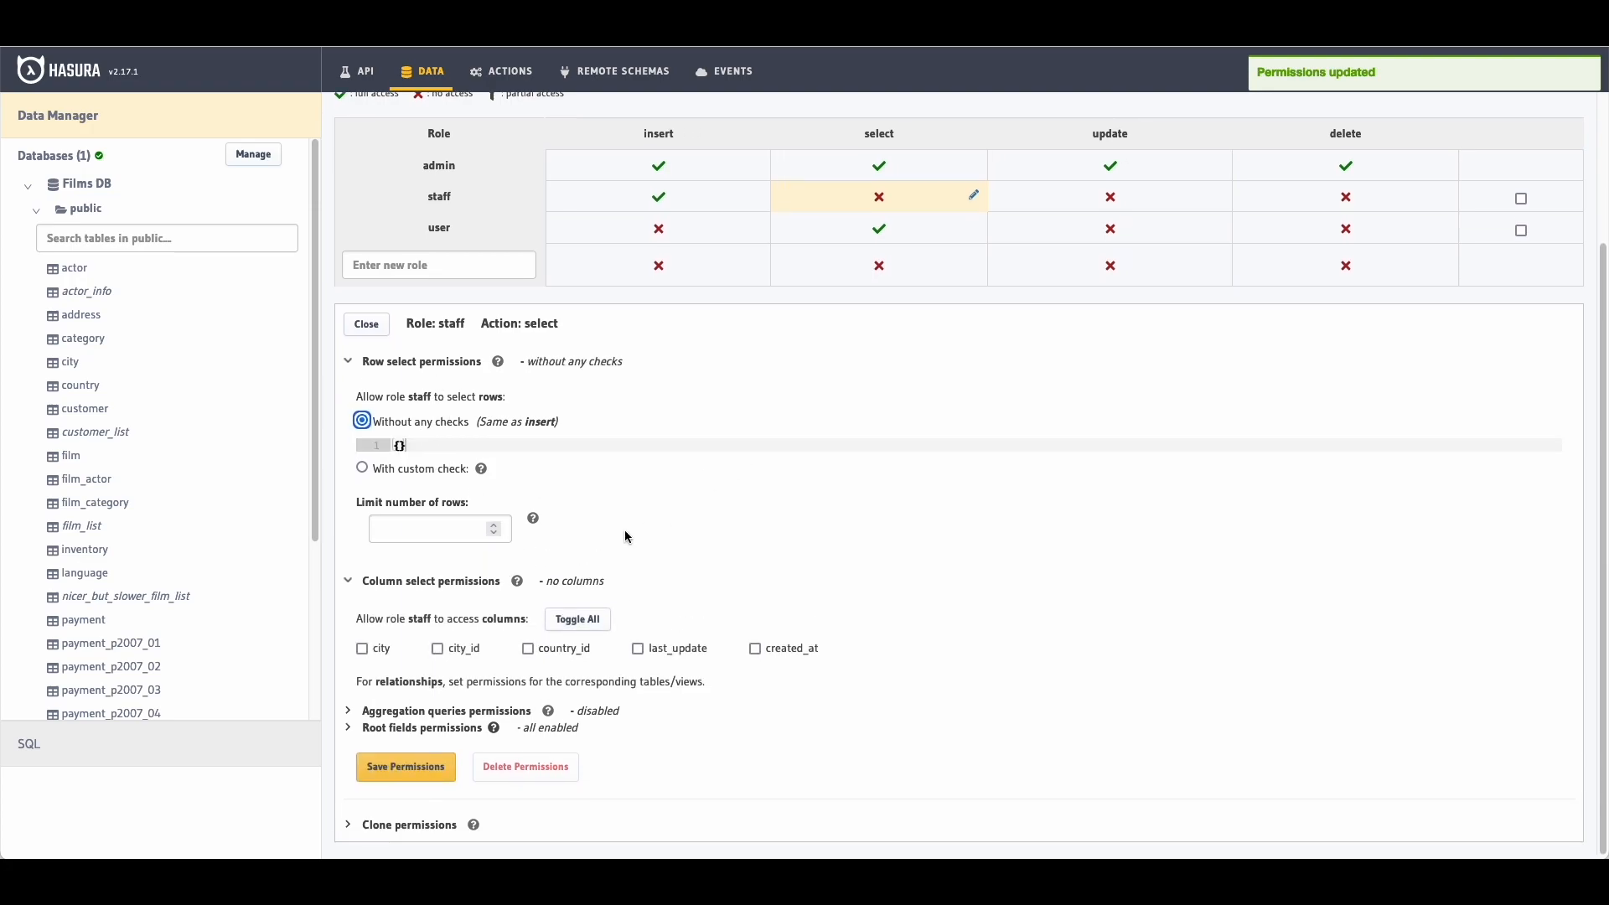
pyautogui.click(576, 619)
pyautogui.click(424, 764)
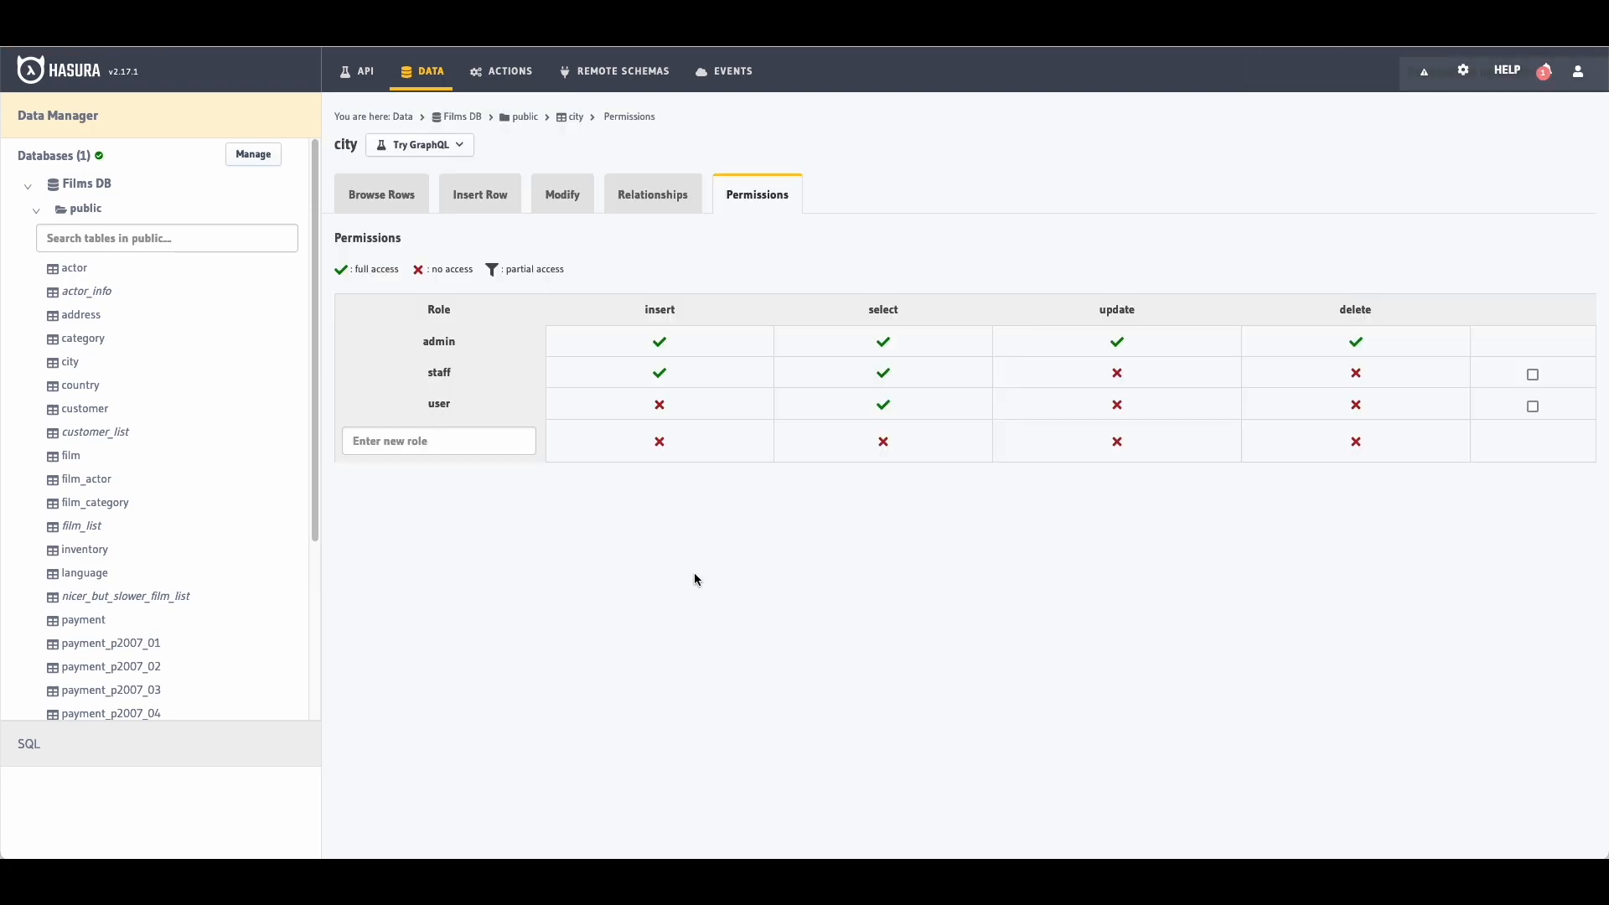
# Step: Grant staff update on all city columns, with no pre-update or post-update checks
pyautogui.click(1113, 373)
pyautogui.scroll(-3, 838, 503)
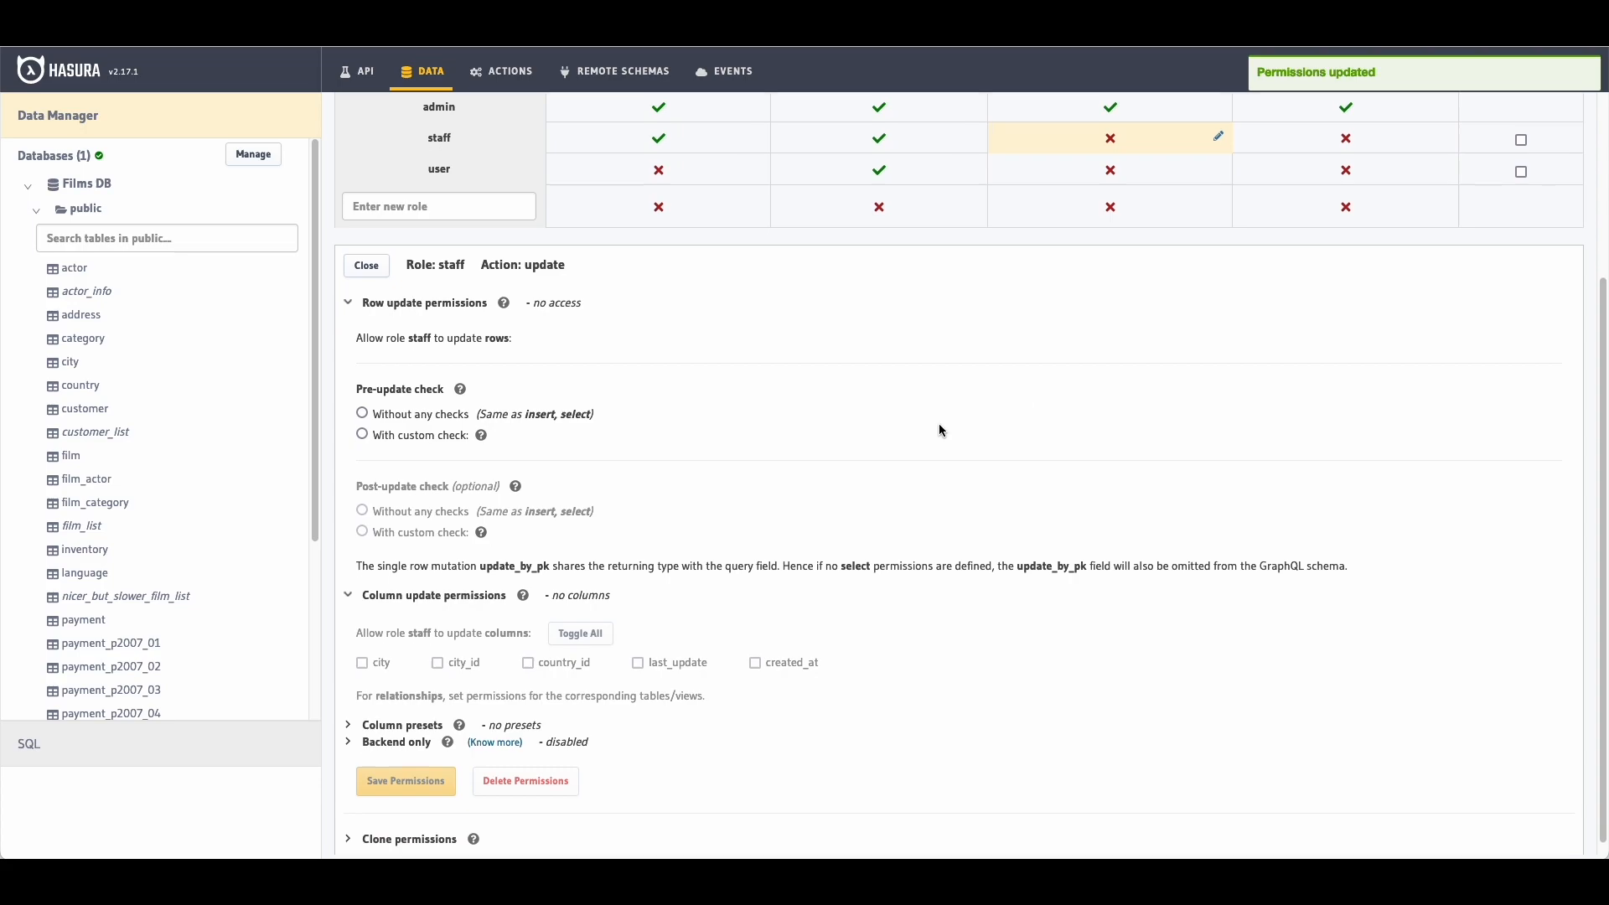
pyautogui.click(447, 403)
pyautogui.scroll(-1, 787, 406)
pyautogui.click(579, 619)
pyautogui.click(406, 766)
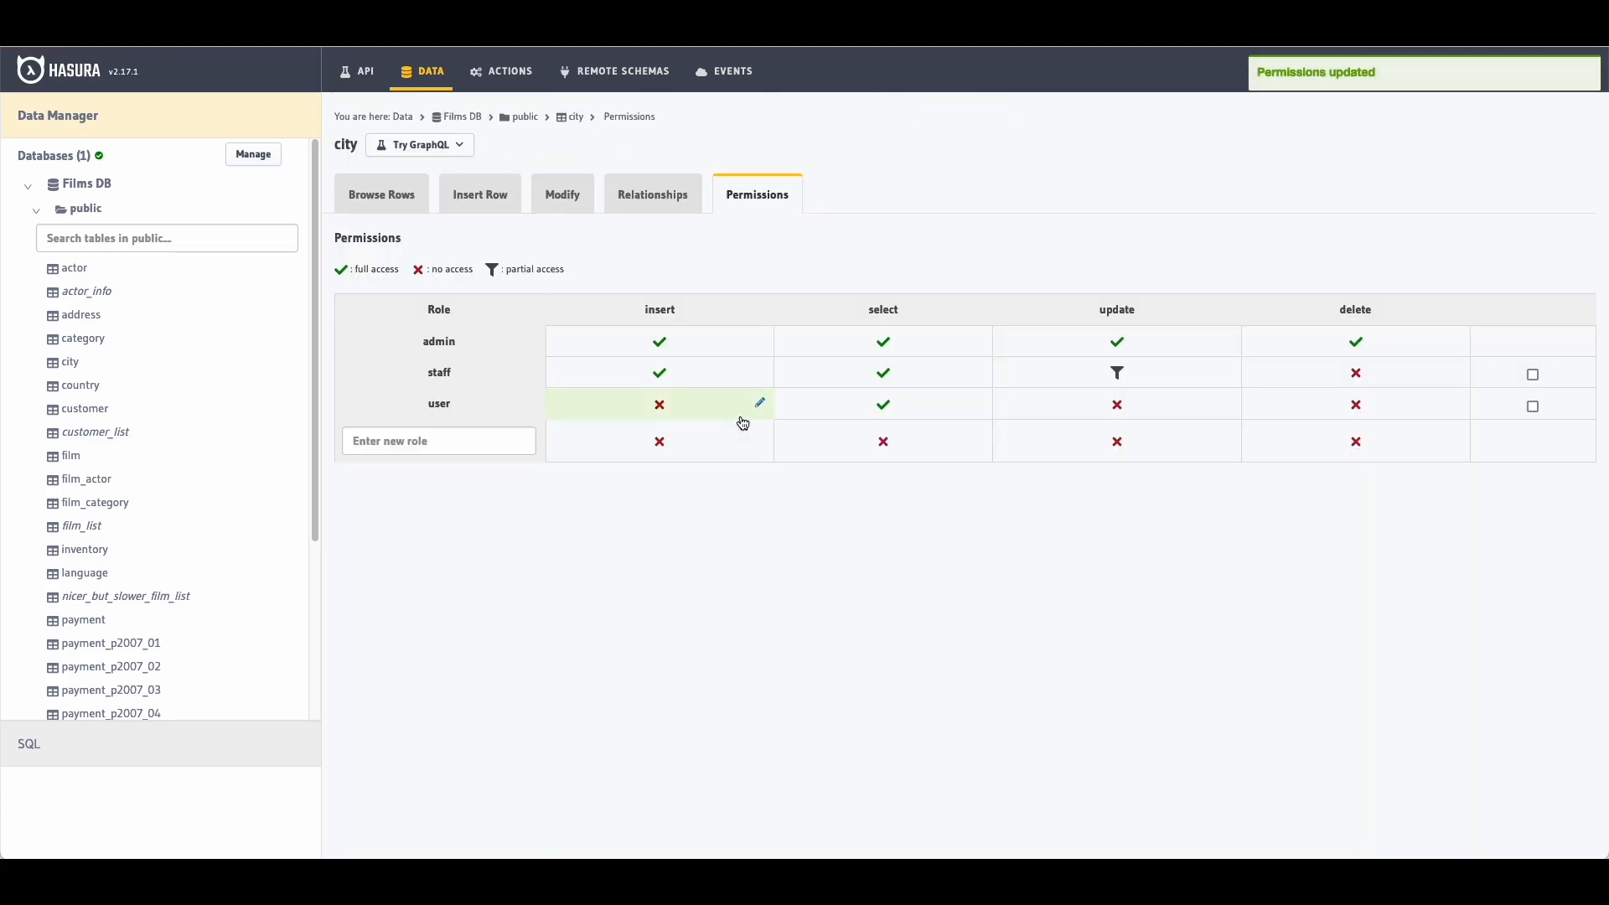
pyautogui.click(1120, 372)
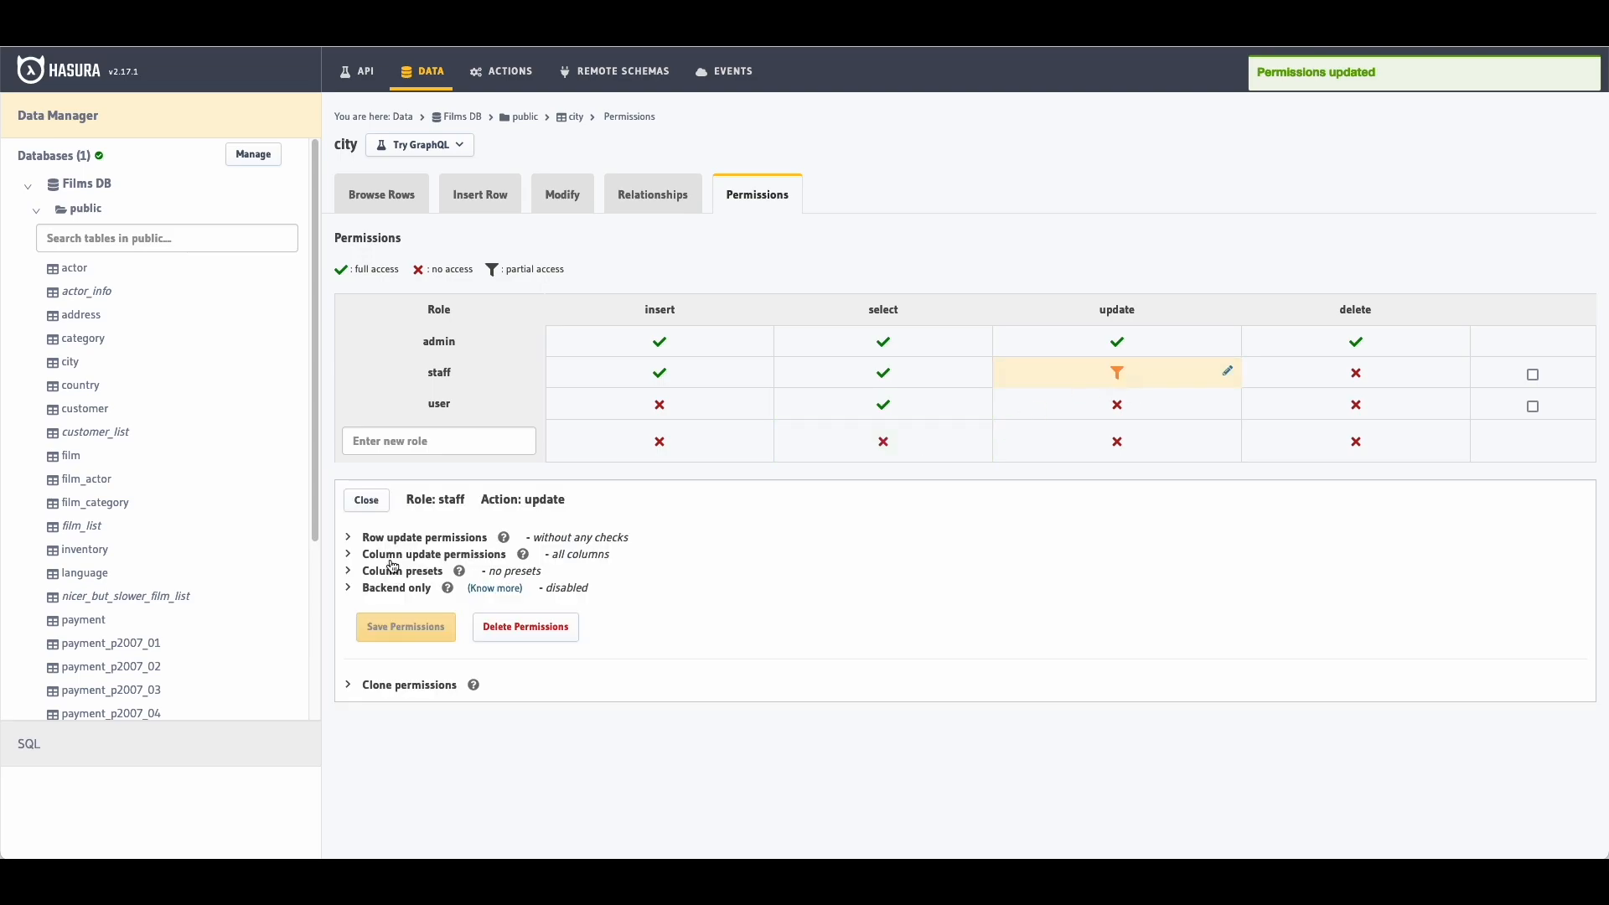
pyautogui.click(398, 540)
pyautogui.click(362, 771)
pyautogui.scroll(-2, 402, 776)
pyautogui.click(449, 776)
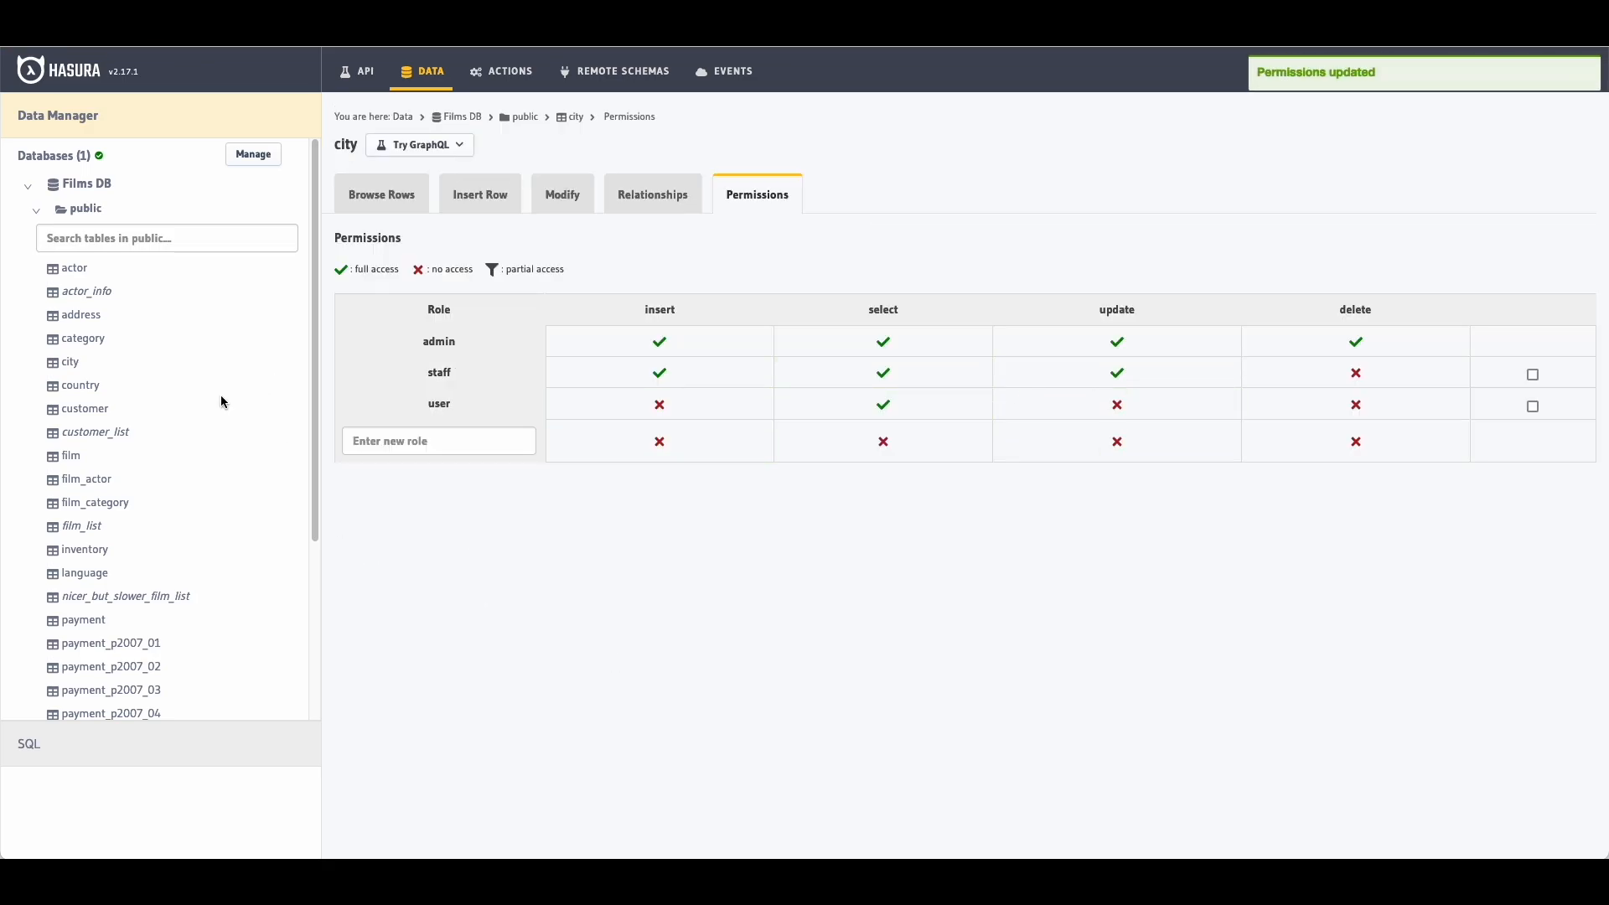
pyautogui.scroll(-3, 201, 398)
# Step: On the staff table's permissions, grant staff insert on all columns without any checks
pyautogui.click(89, 619)
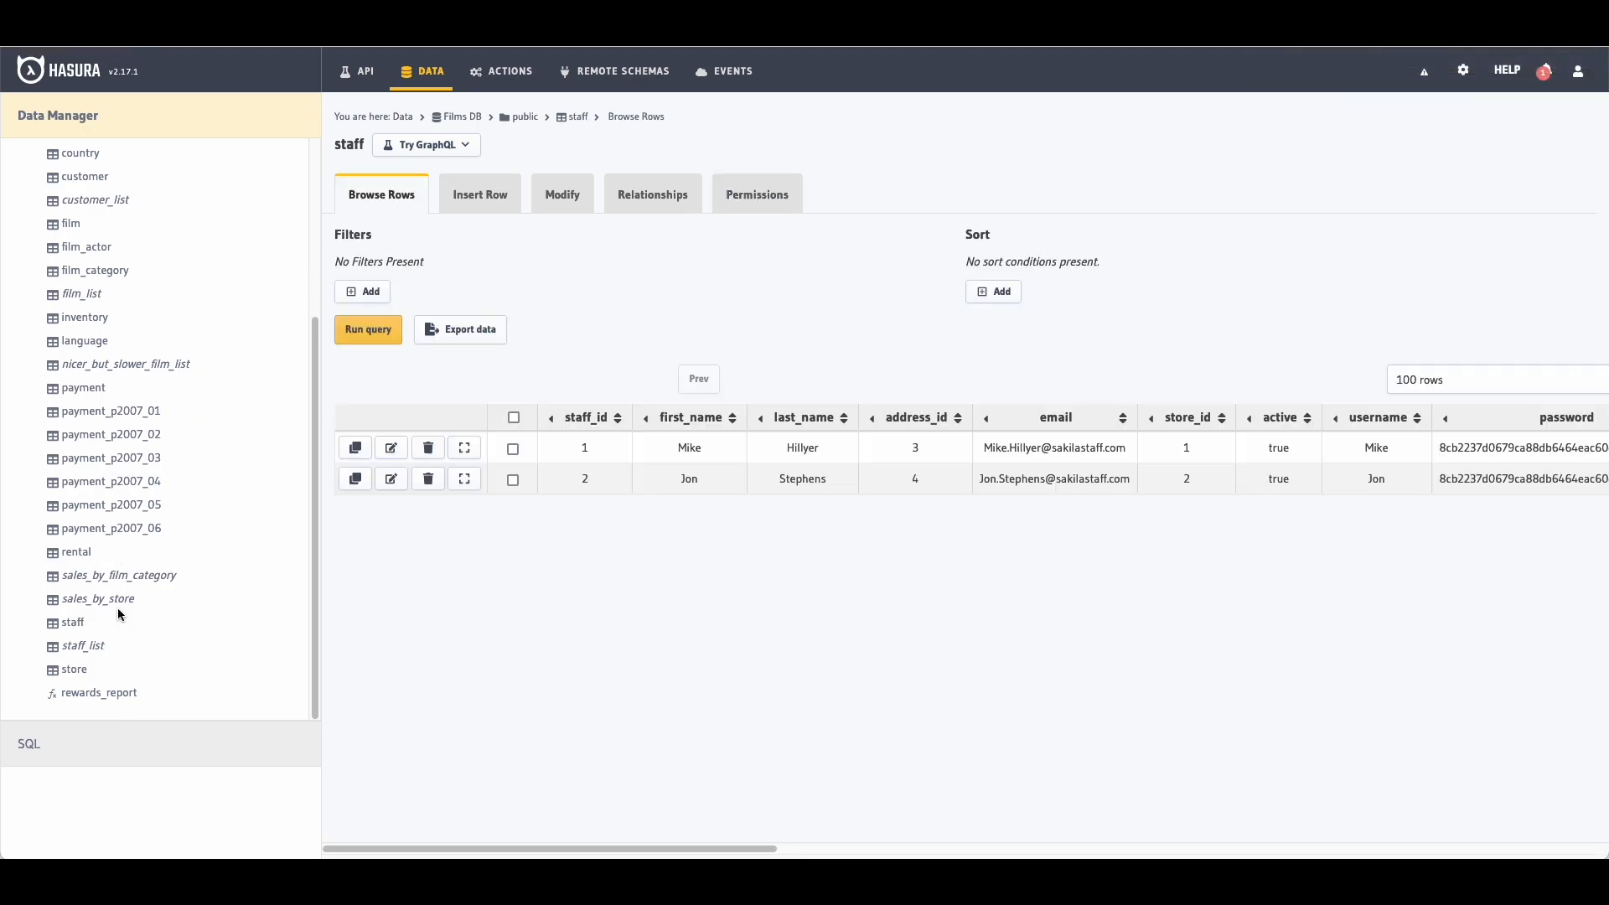
pyautogui.click(753, 209)
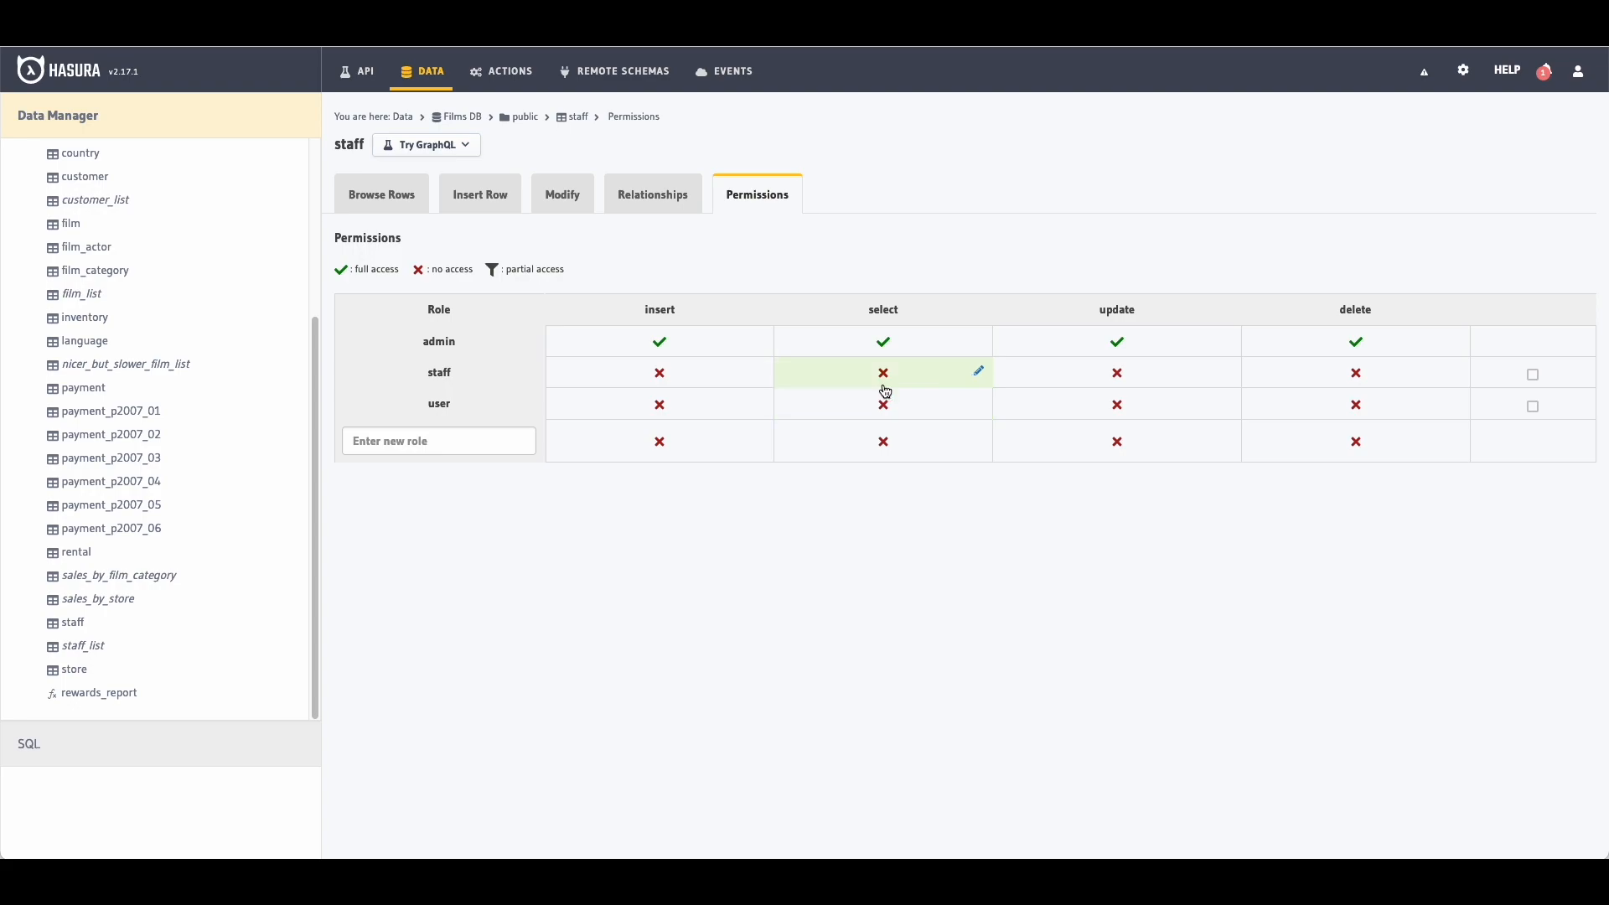
pyautogui.click(738, 373)
pyautogui.scroll(-2, 690, 385)
pyautogui.click(362, 496)
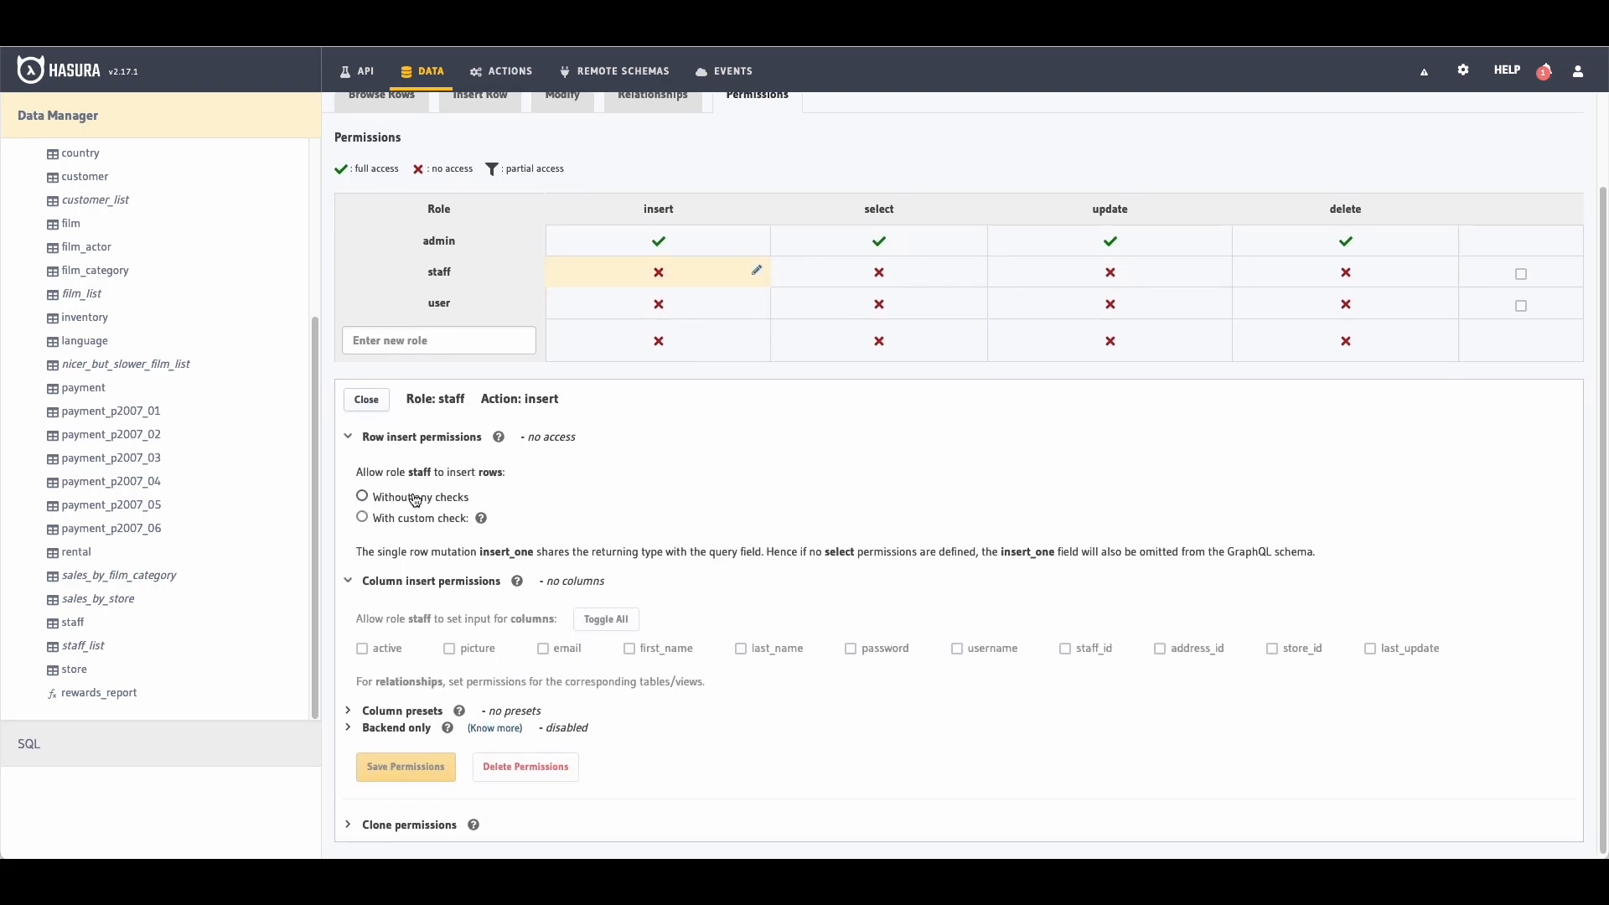
pyautogui.scroll(-1, 545, 558)
pyautogui.click(595, 620)
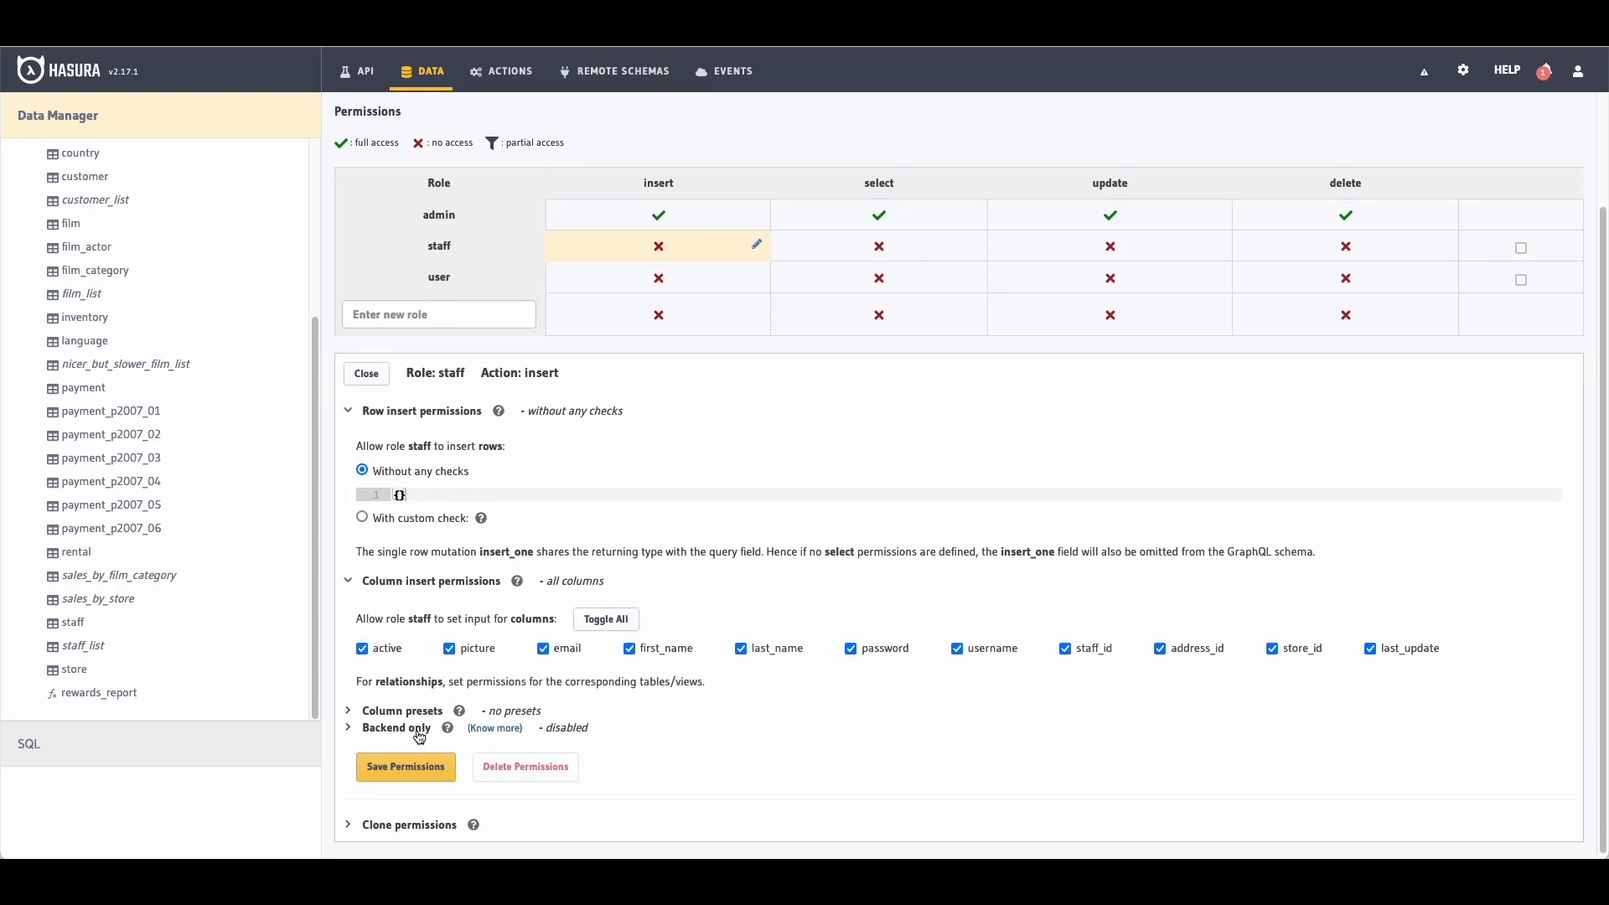
pyautogui.click(406, 767)
# Step: Grant staff select on all staff table columns without any checks
pyautogui.click(876, 379)
pyautogui.scroll(-2, 875, 379)
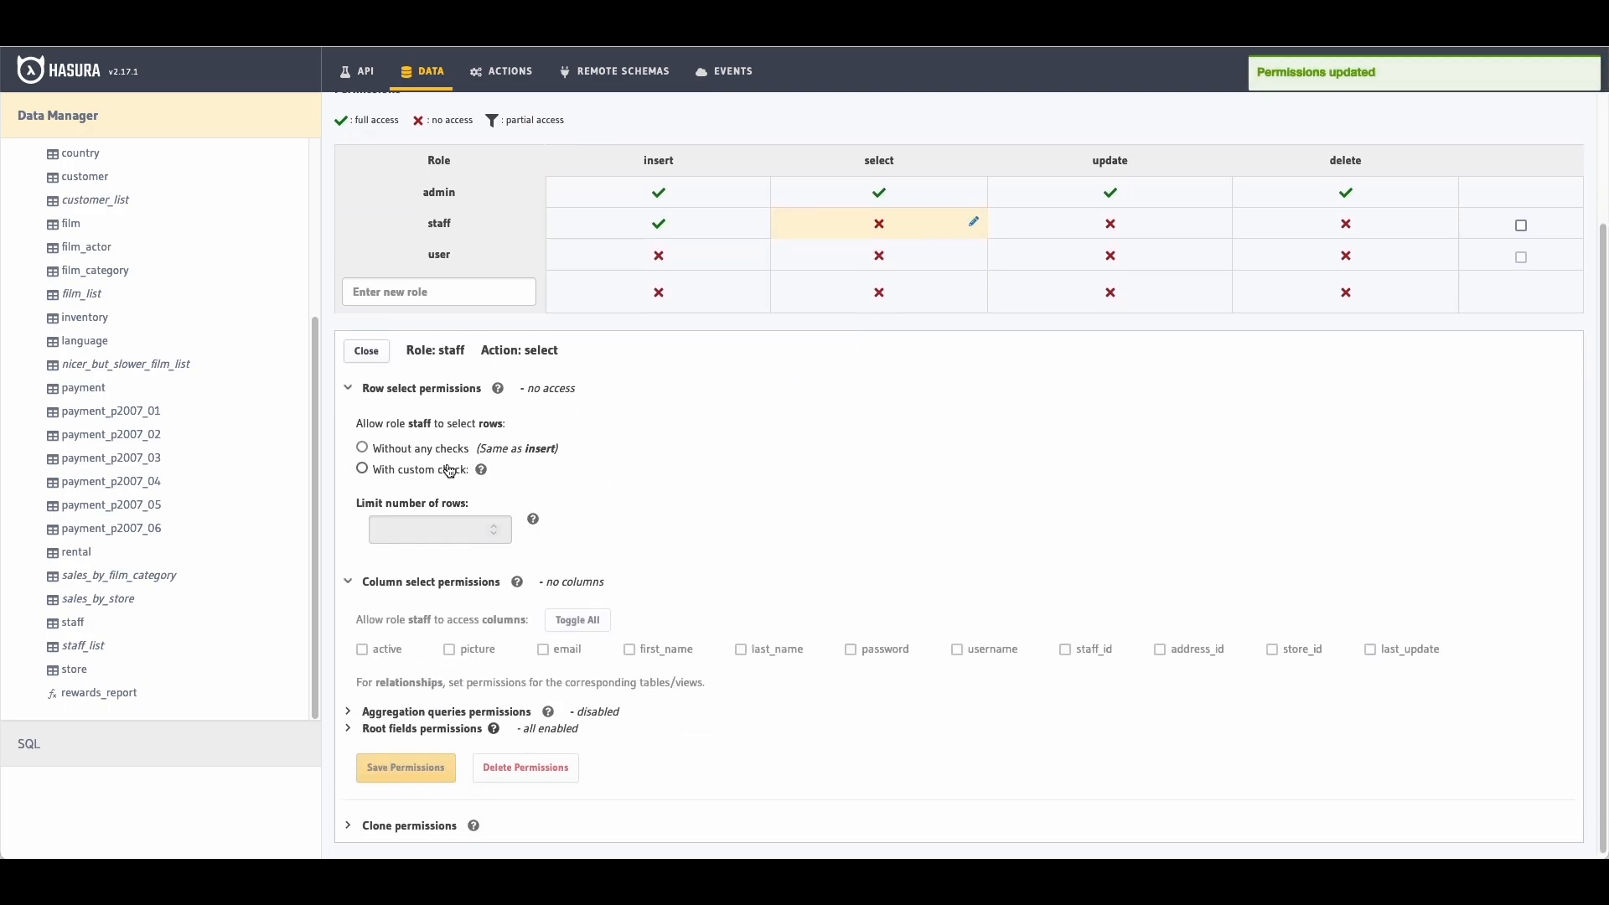
pyautogui.click(430, 454)
pyautogui.click(579, 646)
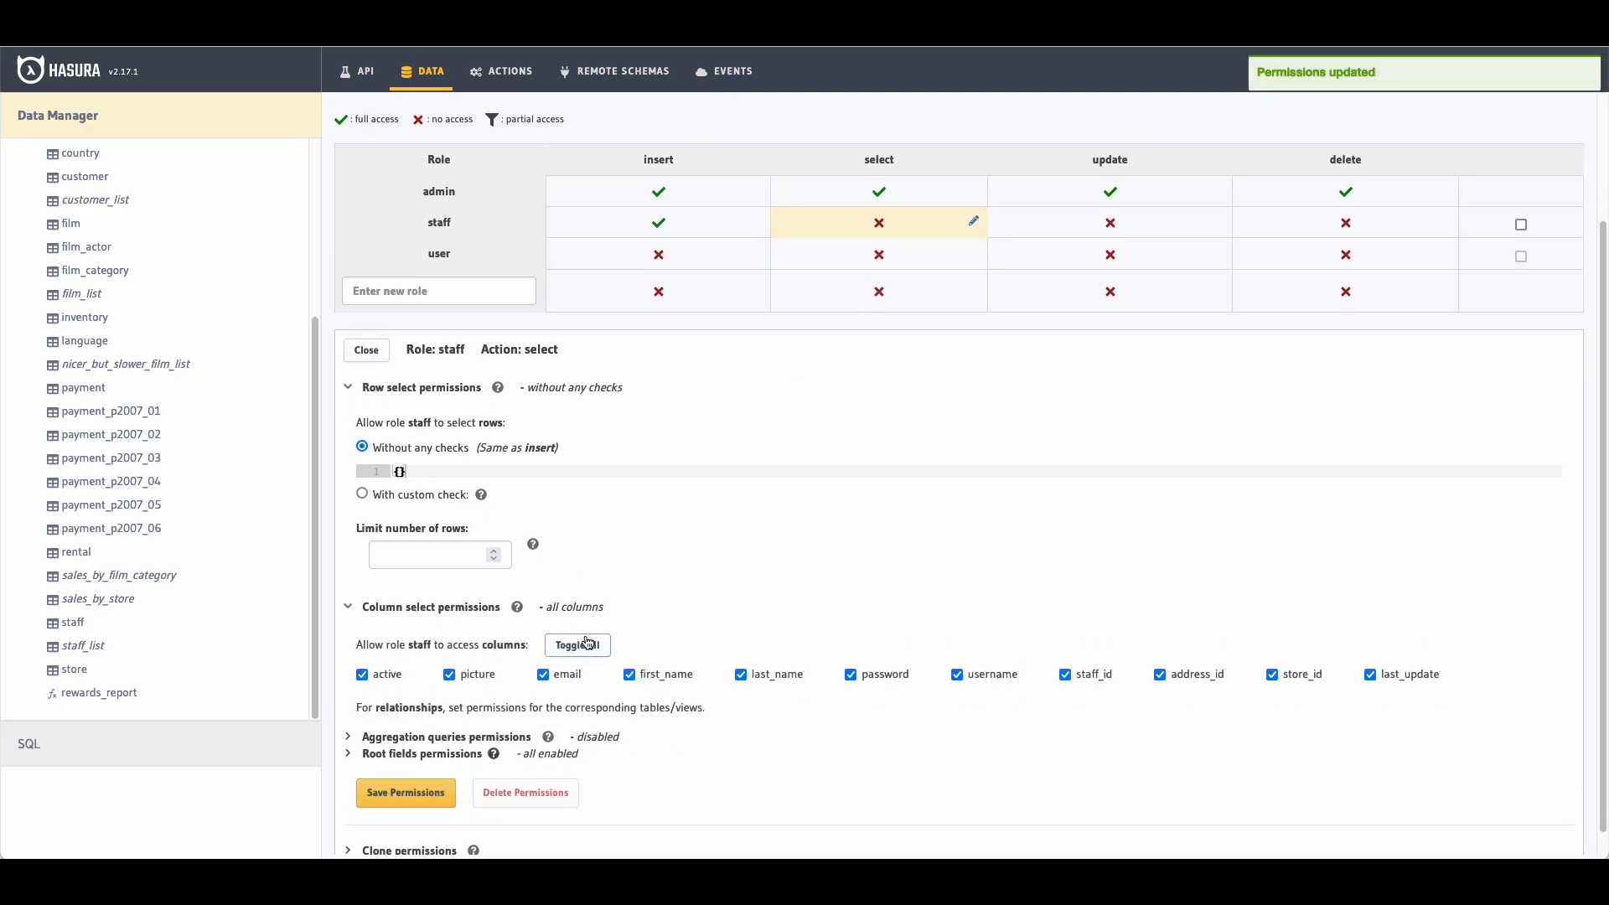
pyautogui.click(414, 788)
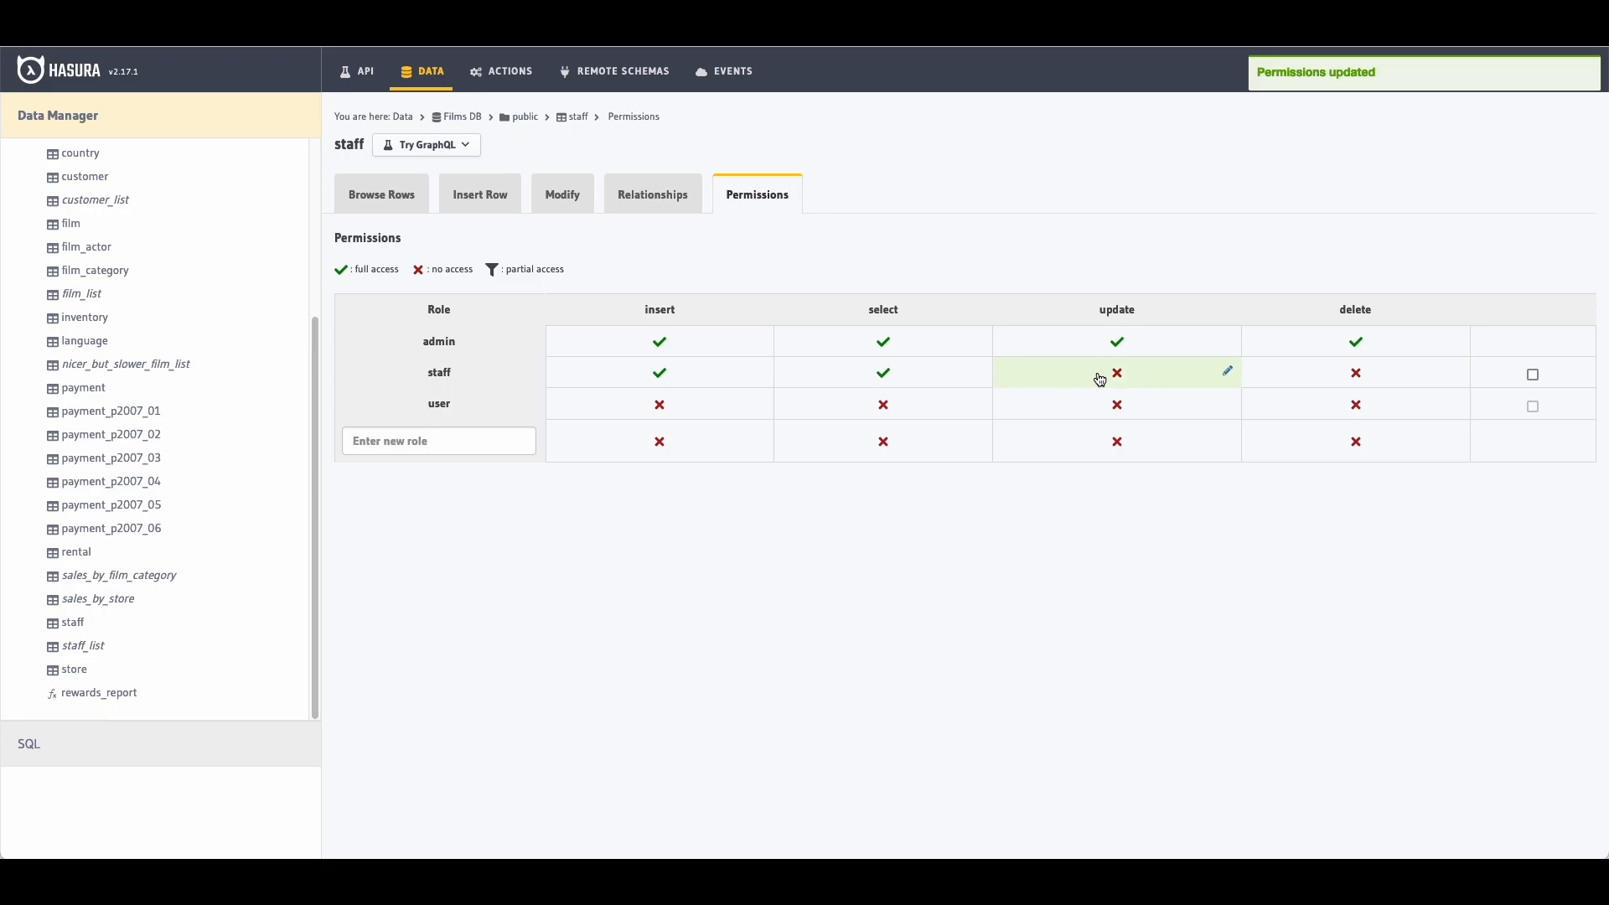
# Step: Grant staff update on all staff table columns, with no pre- or post-update checks
pyautogui.click(1099, 374)
pyautogui.scroll(-3, 1099, 373)
pyautogui.click(448, 406)
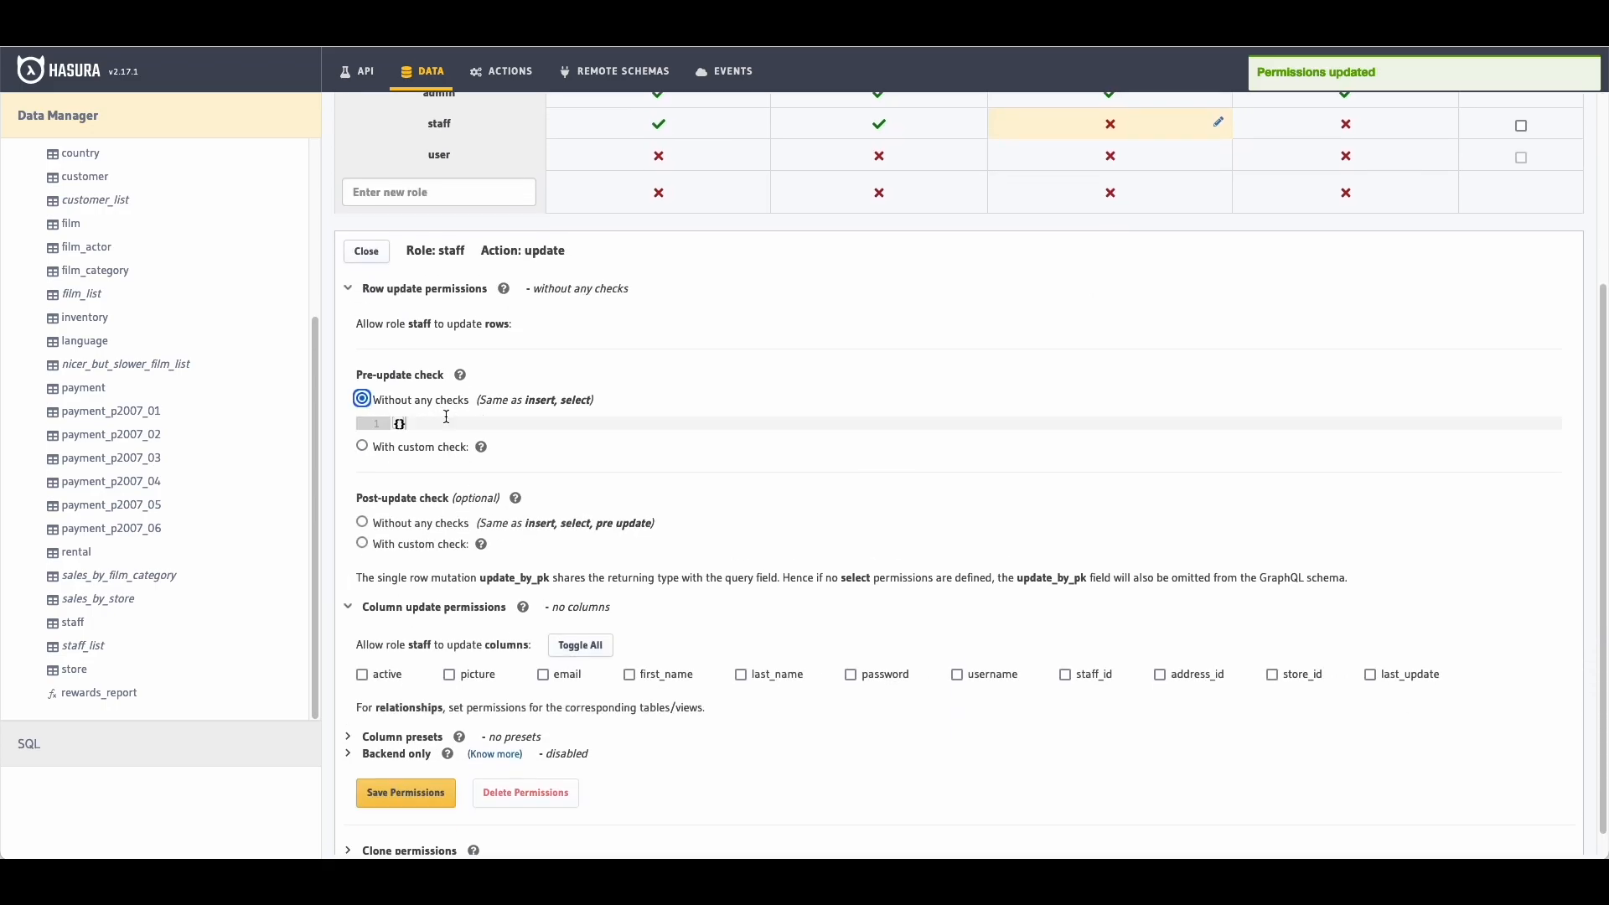
pyautogui.click(363, 523)
pyautogui.scroll(-1, 503, 587)
pyautogui.click(580, 618)
pyautogui.click(401, 779)
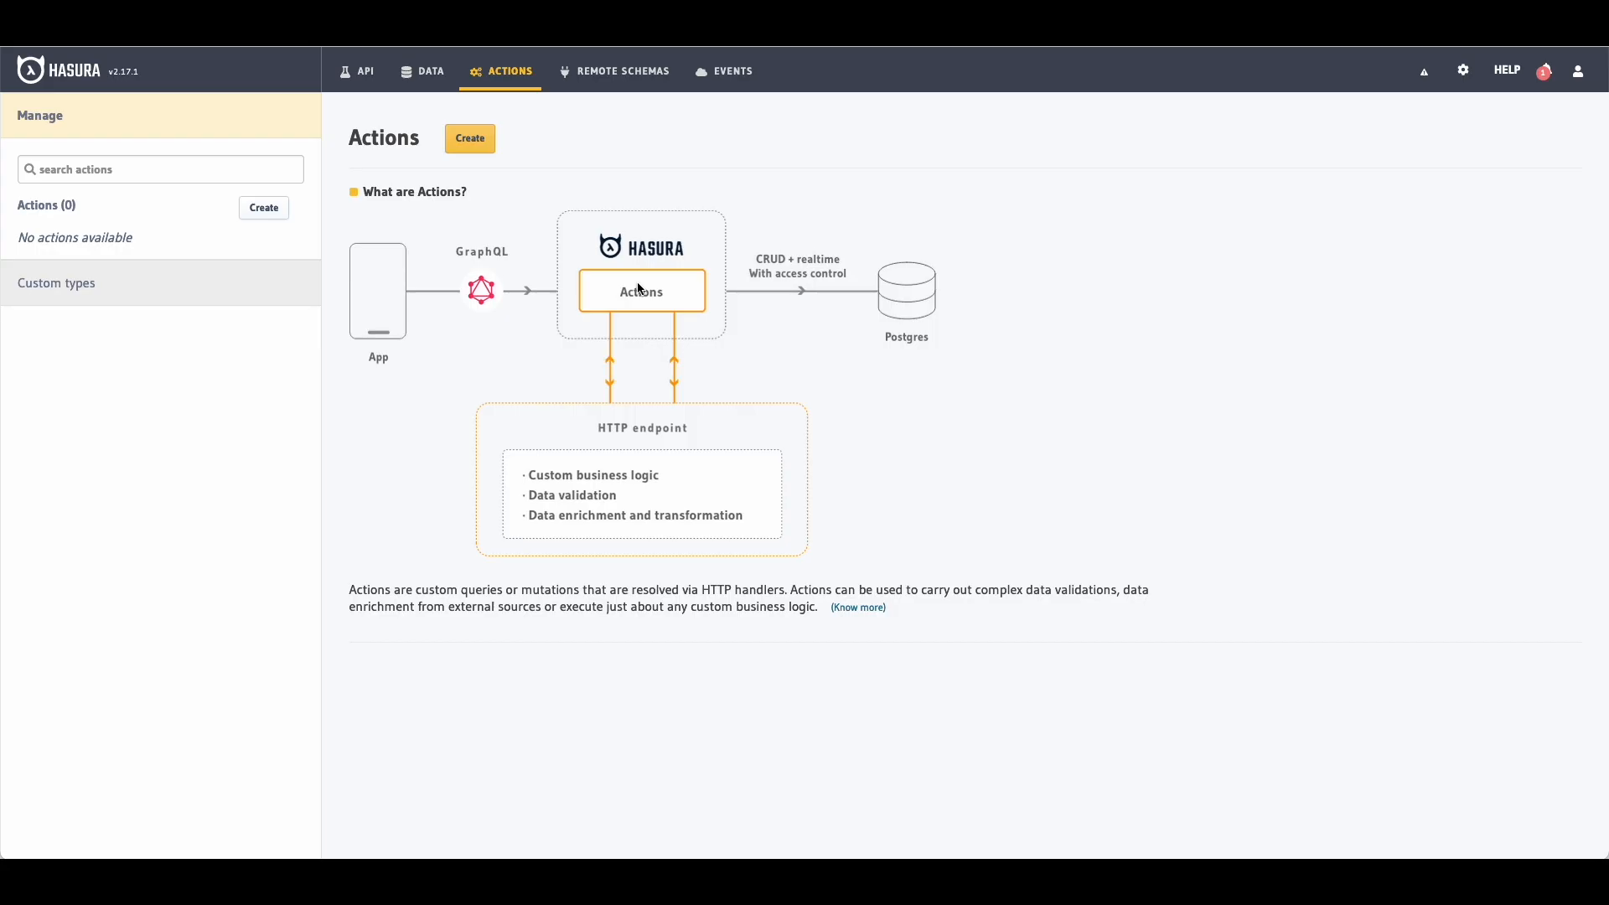
# Step: Start a new action and change its definition from Mutation to Query
pyautogui.click(472, 140)
pyautogui.click(493, 216)
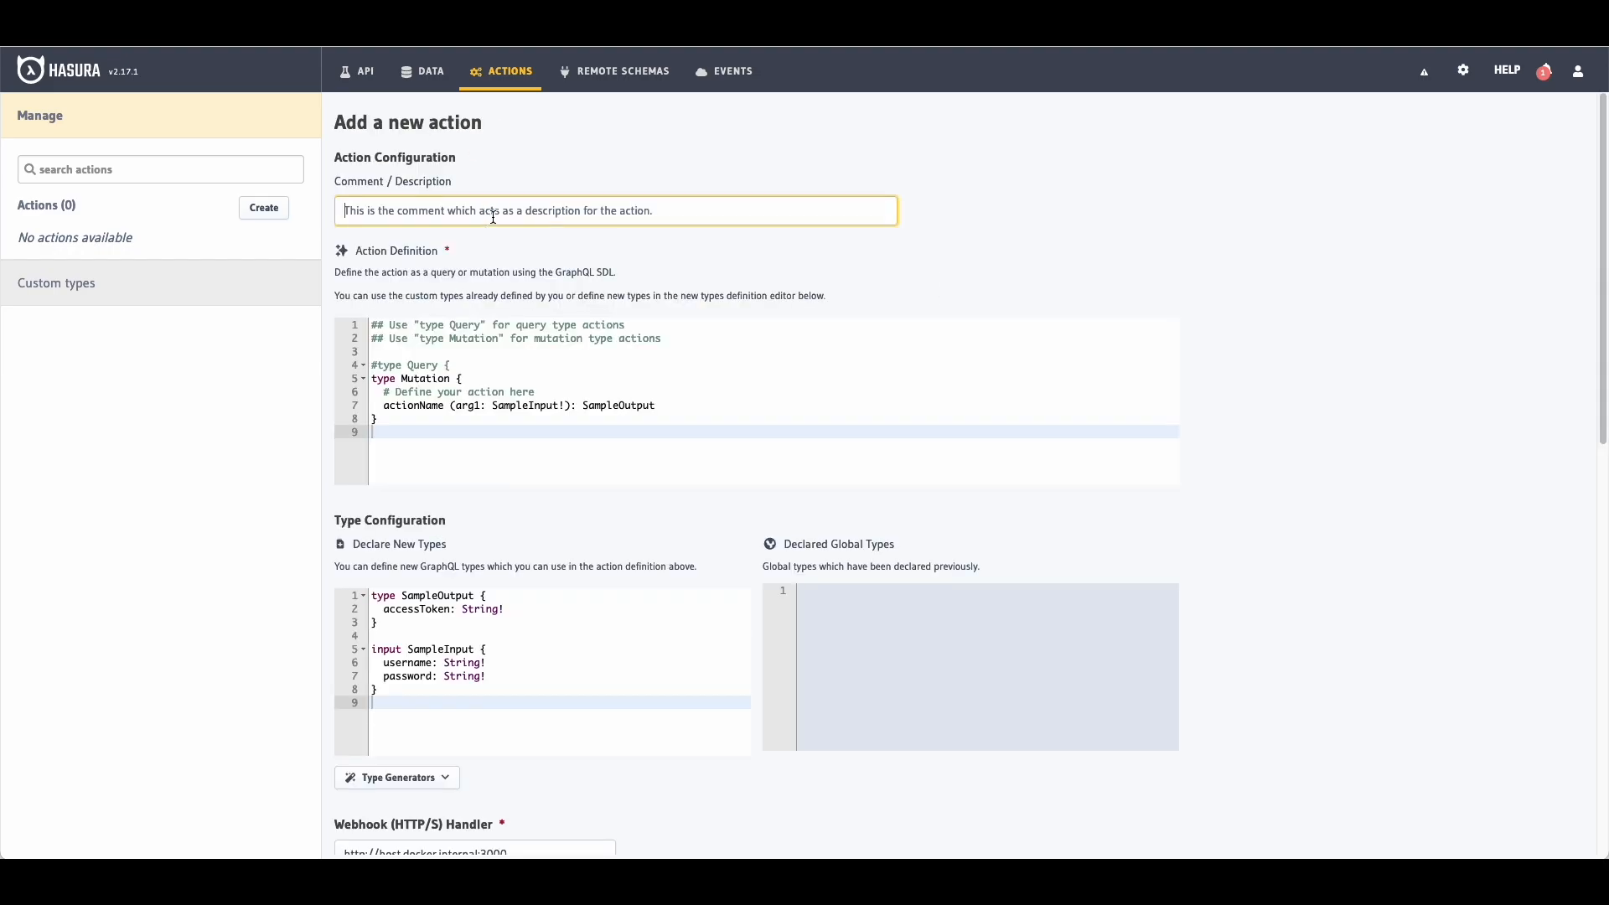
pyautogui.write('getLat')
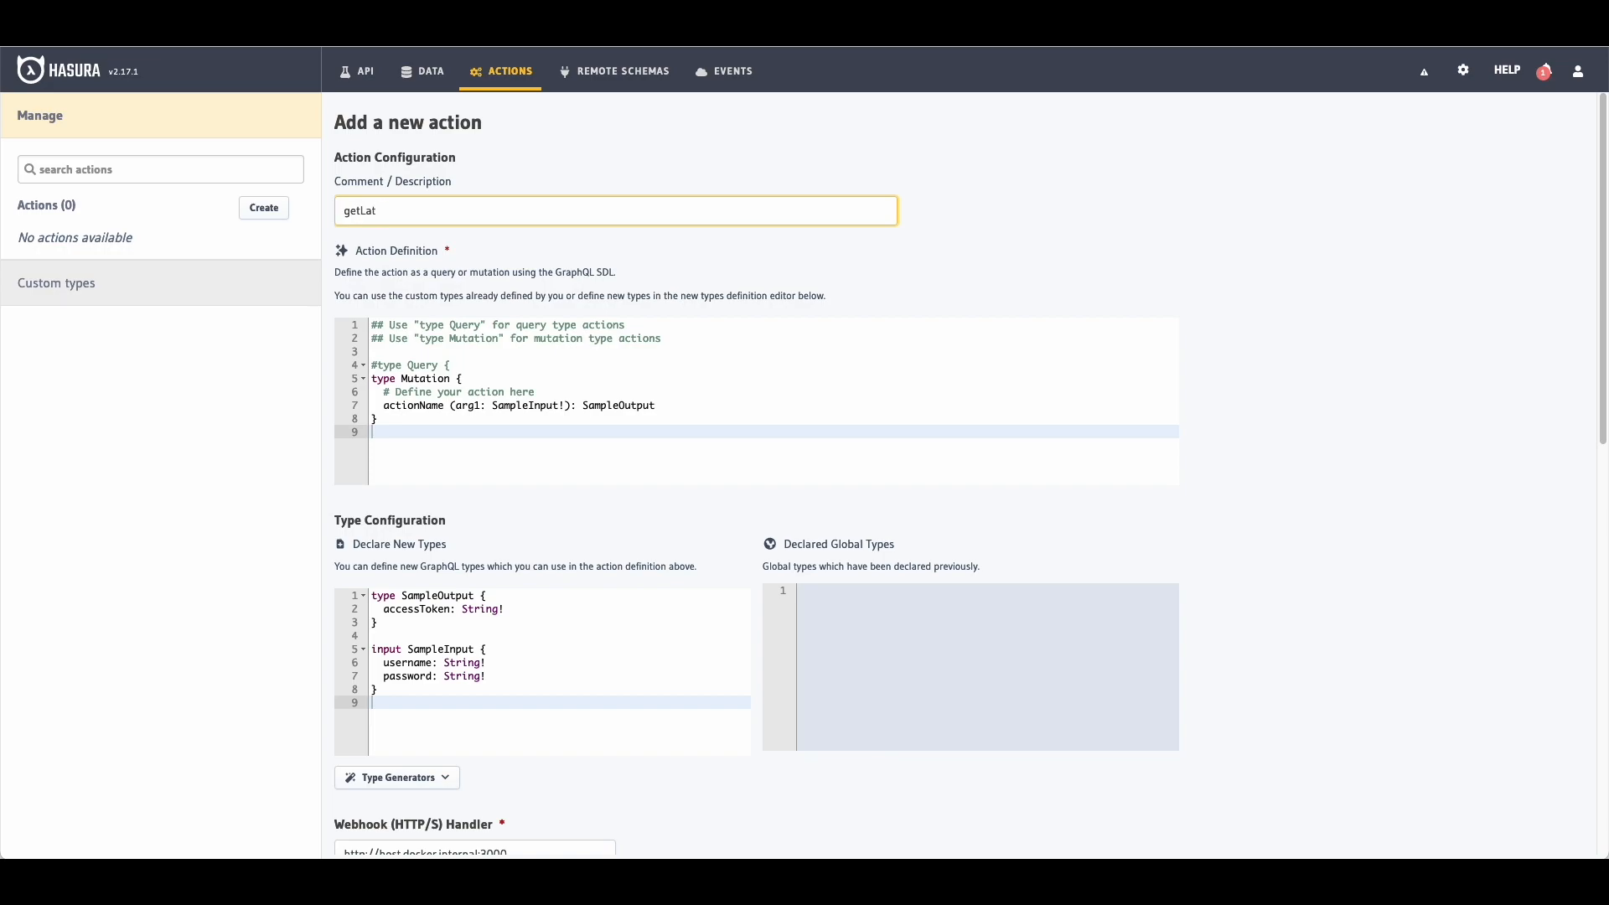
pyautogui.write('itudeLongitudeTemperature')
pyautogui.doubleClick(423, 379)
pyautogui.write('QUery')
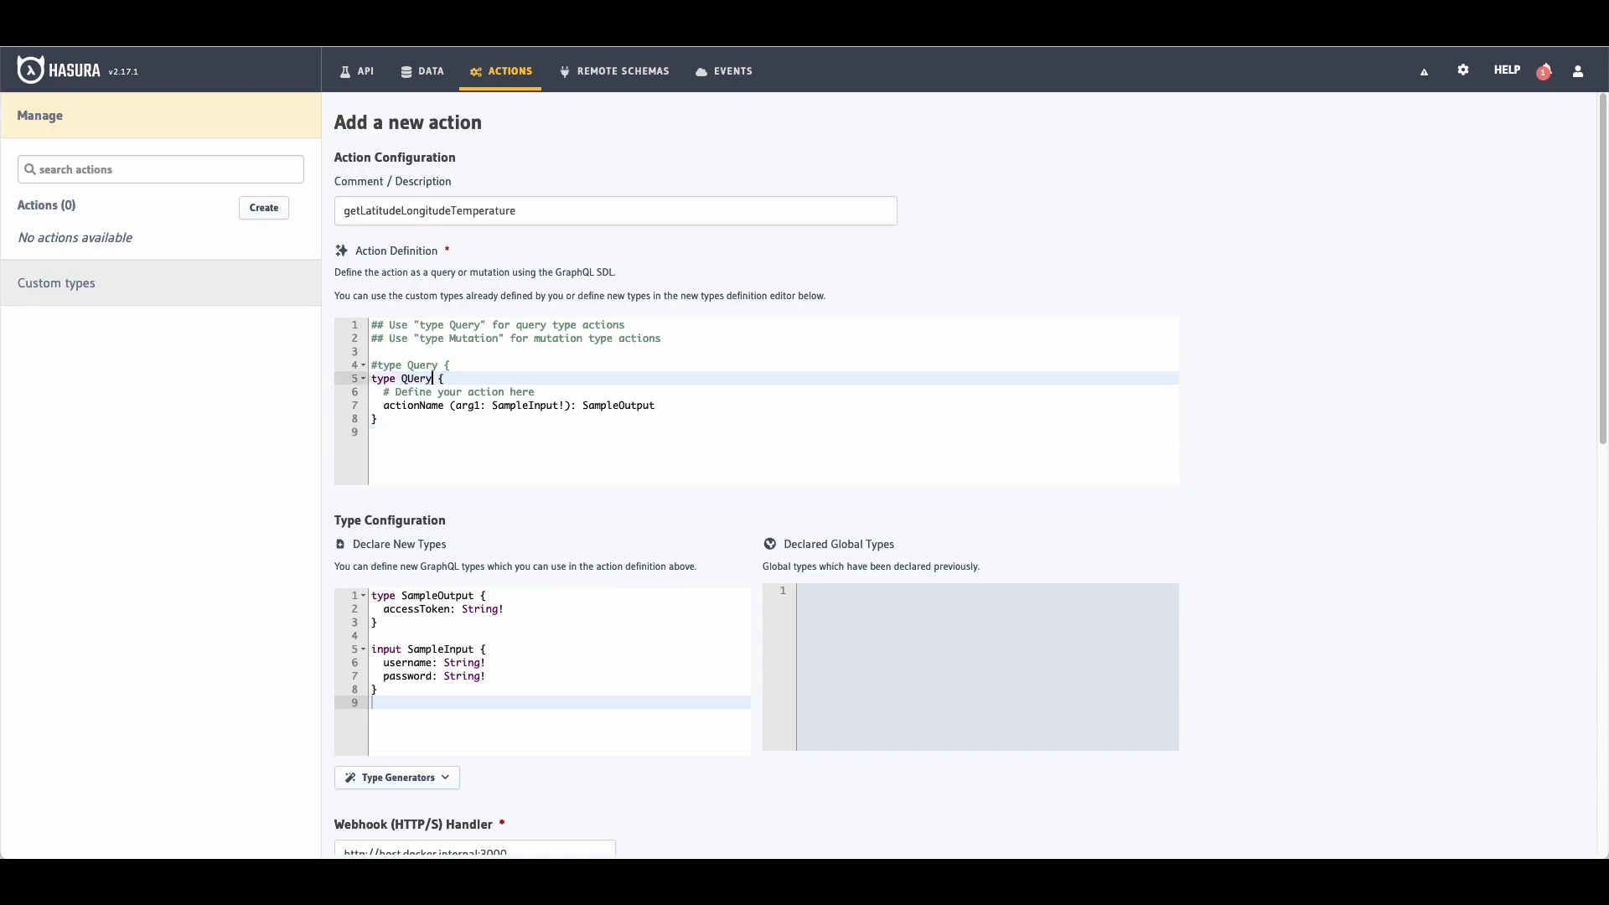
pyautogui.press('BackSpace')
pyautogui.press('BackSpace')
pyautogui.write('uery')
# Step: Rename the action to getLatLongTemperature and set its description to 'Get temperature'
pyautogui.doubleClick(417, 405)
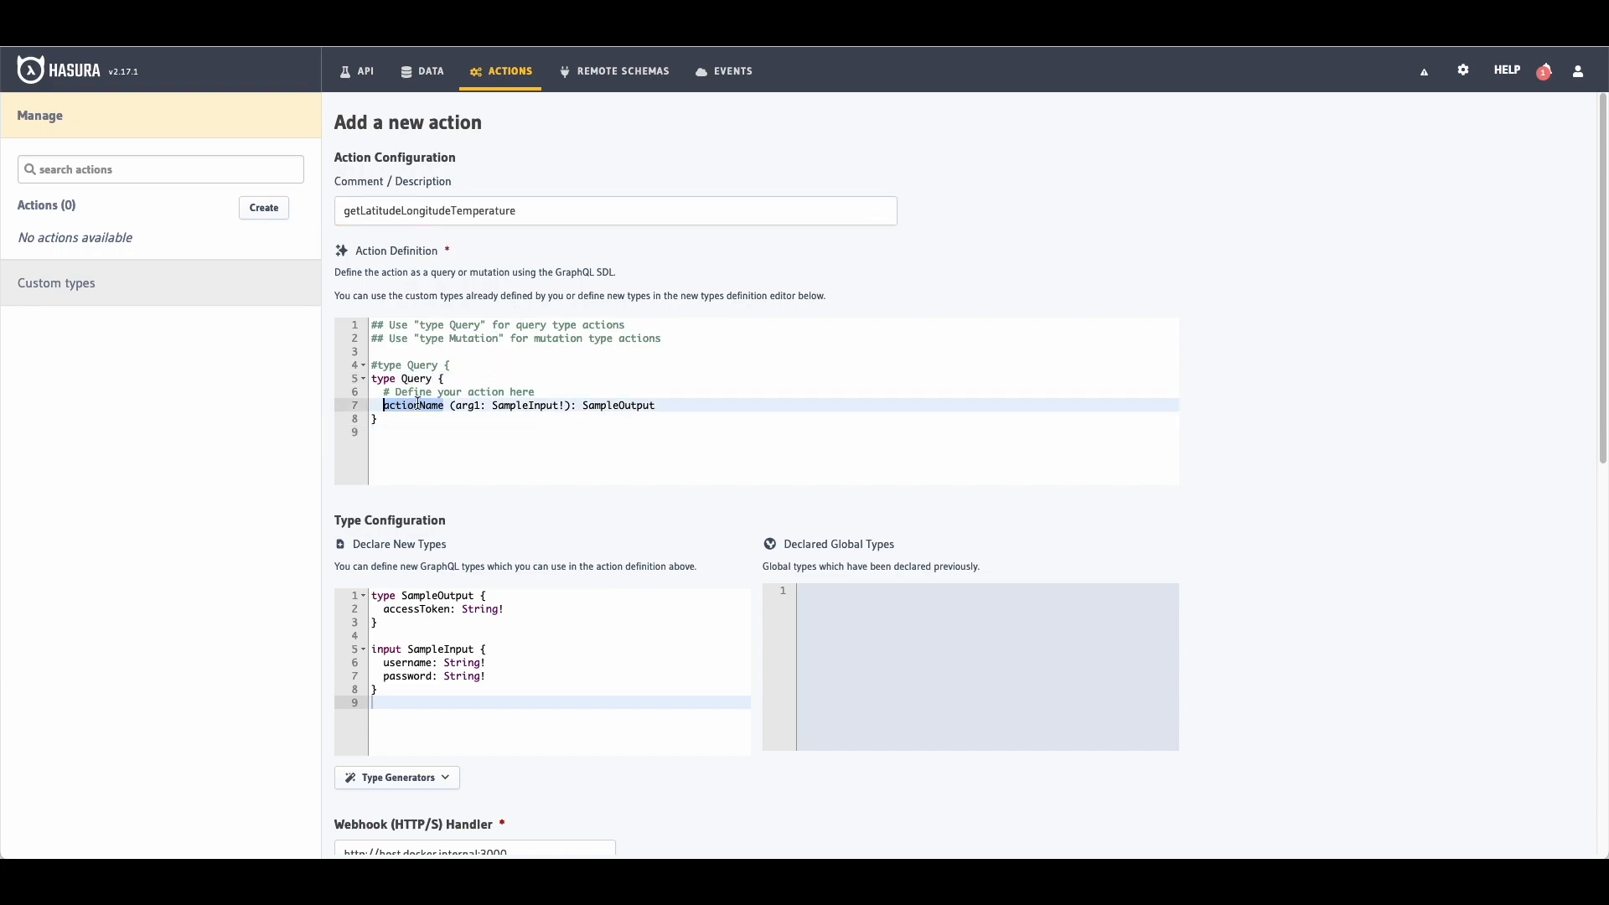
pyautogui.write('getLatLongTemperature')
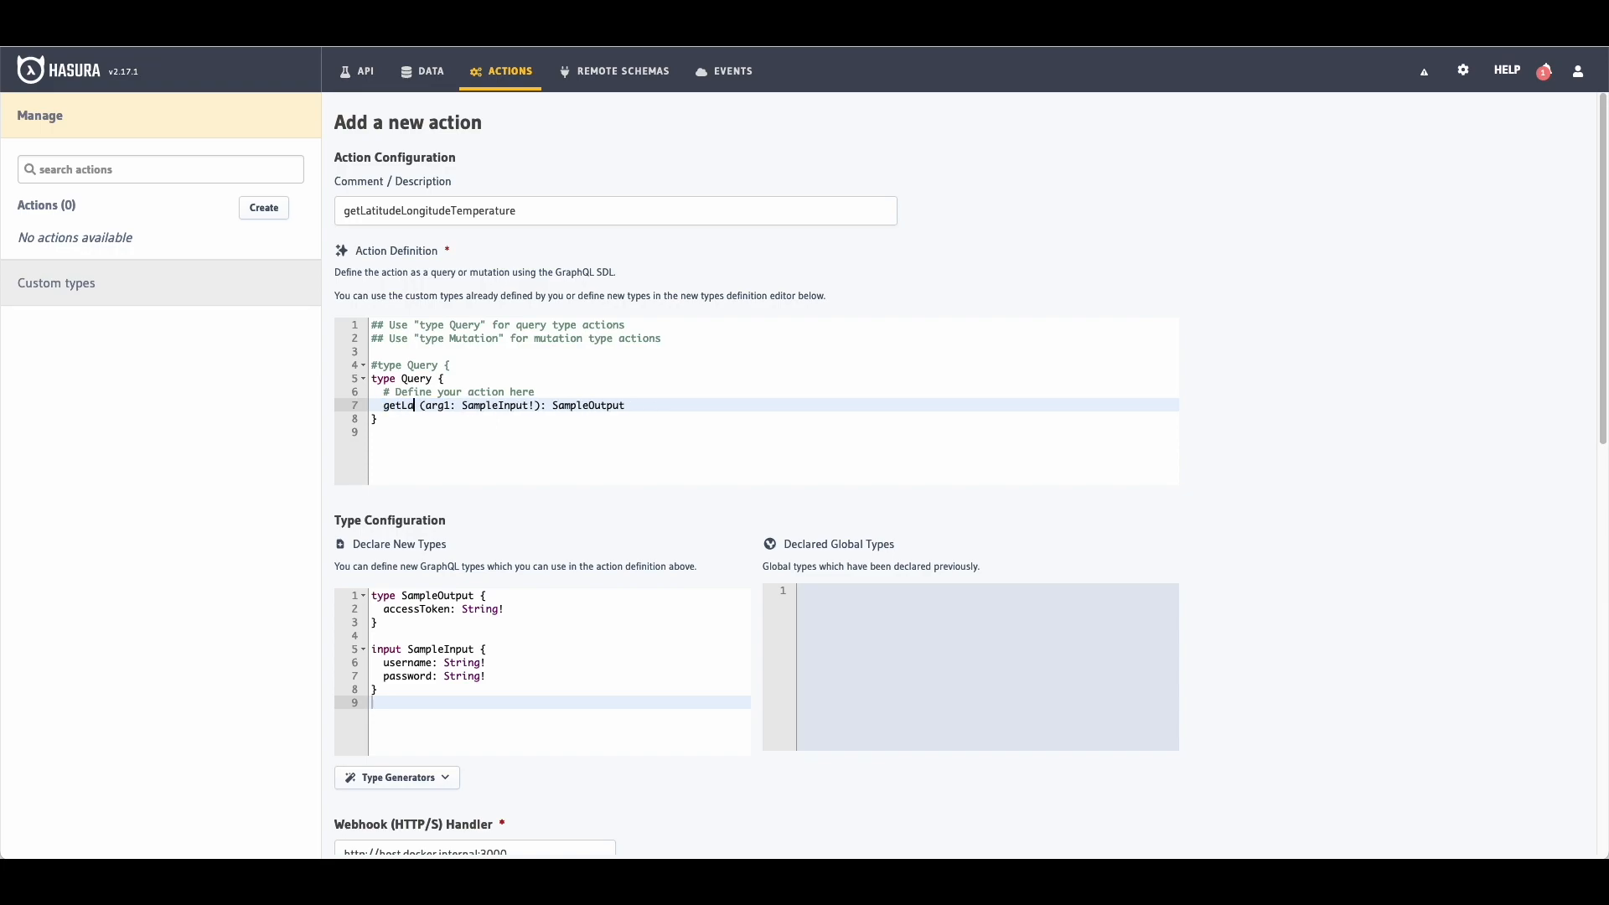
pyautogui.click(542, 209)
pyautogui.hotkey('ctrl', 'a')
pyautogui.write('Get temperature')
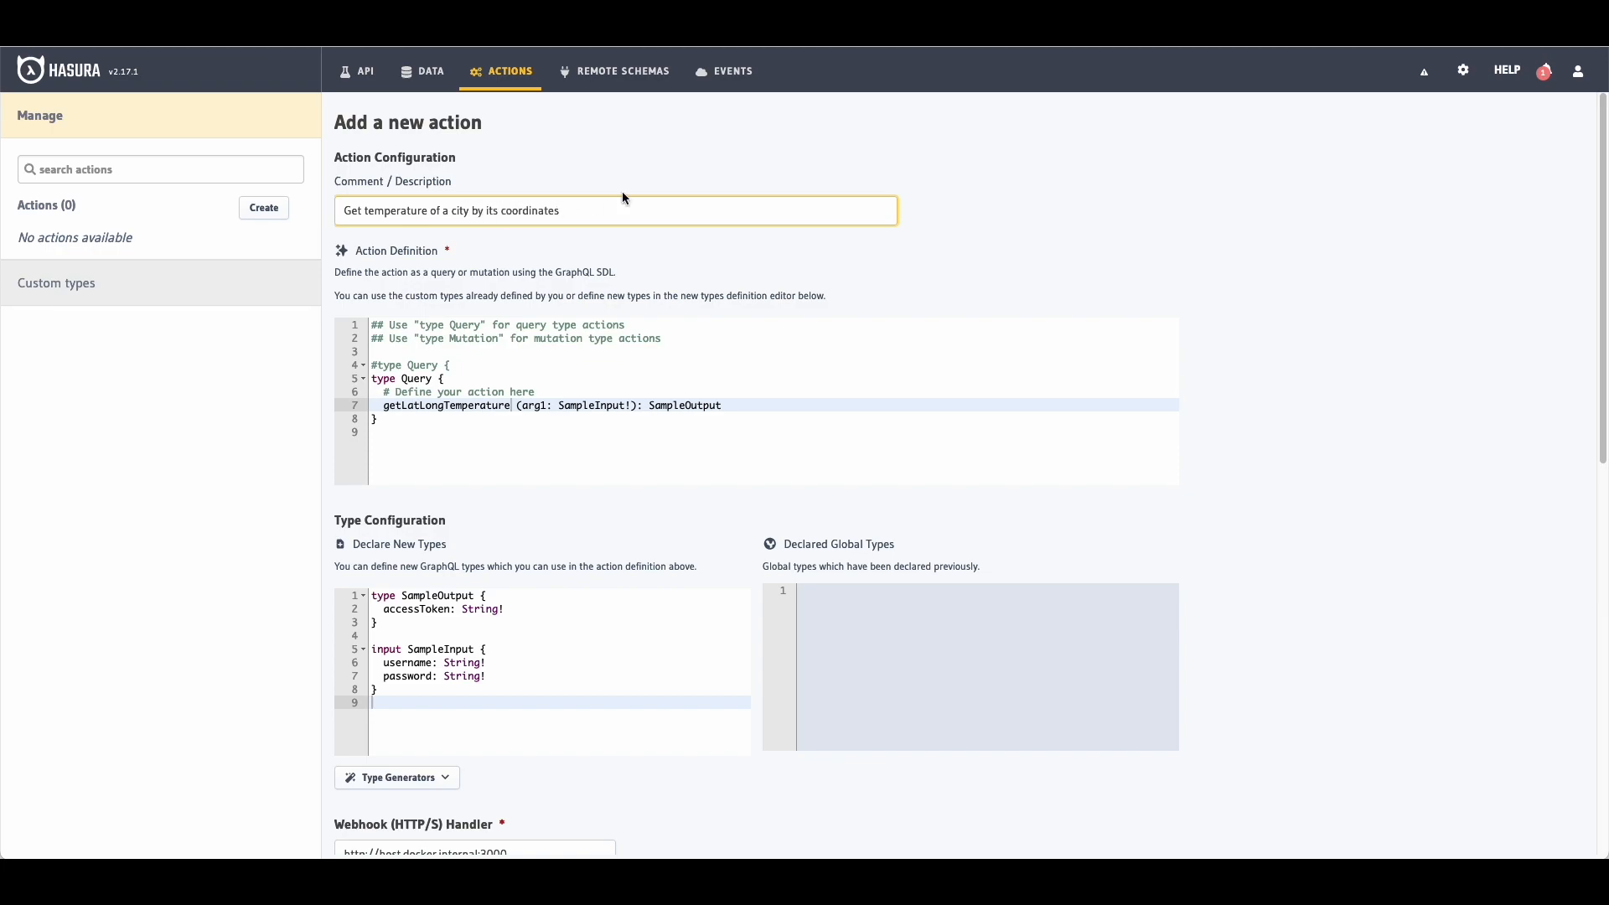
pyautogui.scroll(-1, 623, 198)
# Step: Rename SampleOutput to LatLongInput with fields latitude: Float and longitude: Float!
pyautogui.scroll(-1, 579, 332)
pyautogui.doubleClick(451, 490)
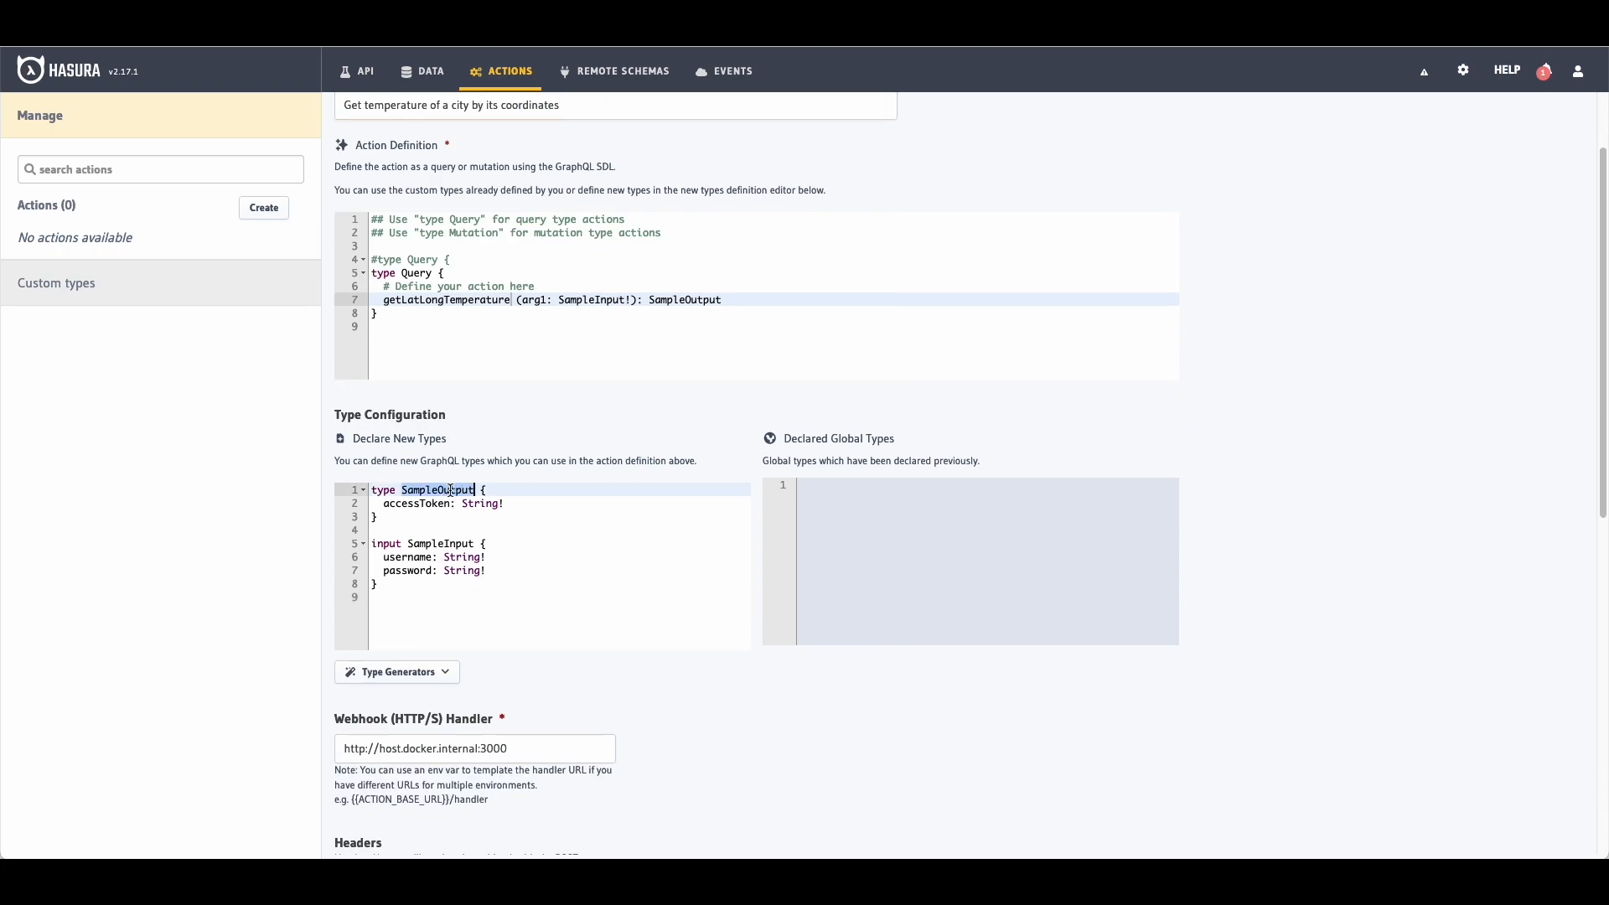
pyautogui.write('LatLongInput')
pyautogui.doubleClick(448, 504)
pyautogui.write('latitude')
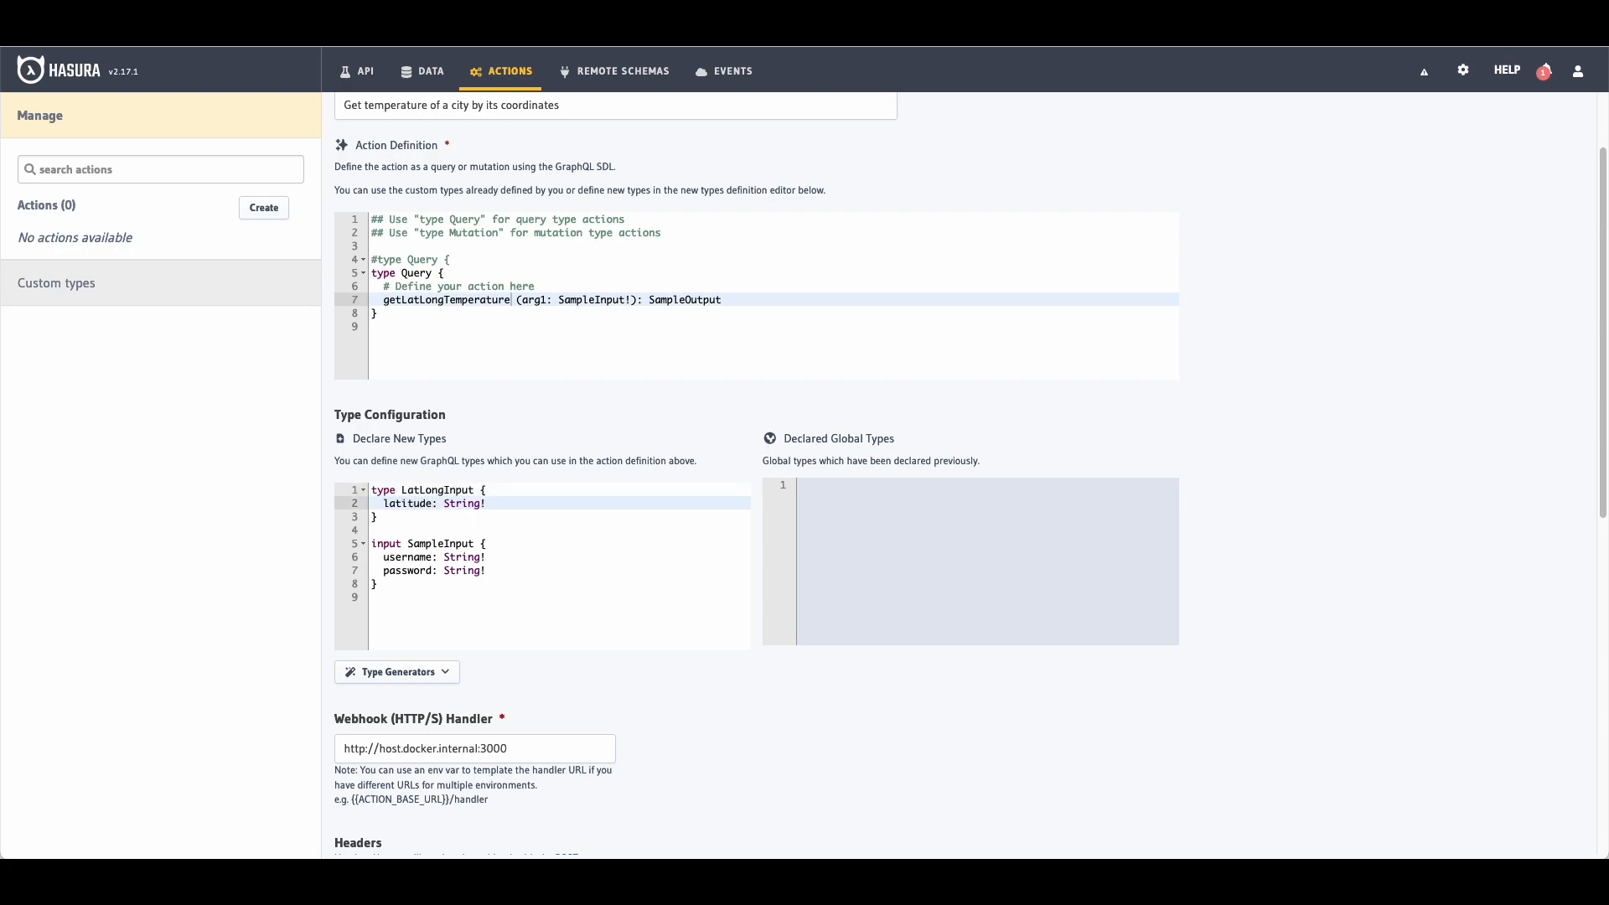
pyautogui.hotkey('alt', 'Right')
pyautogui.hotkey('alt', 'shift', 'Right')
pyautogui.write('Float')
pyautogui.press('Right')
pyautogui.press('Right')
pyautogui.press('Left')
pyautogui.press('Return')
pyautogui.write('longitude: floa')
pyautogui.press('BackSpace')
pyautogui.press('BackSpace')
pyautogui.press('BackSpace')
pyautogui.press('BackSpace')
pyautogui.write('Float!')
# Step: Rename SampleInput to LatLongOutput with Float fields latitude and longitude
pyautogui.press('Down')
pyautogui.press('Down')
pyautogui.press('Down')
pyautogui.press('Down')
pyautogui.press('Up')
pyautogui.press('Left')
pyautogui.press('Left')
pyautogui.hotkey('alt', 'BackSpace')
pyautogui.write('LatLongOutp')
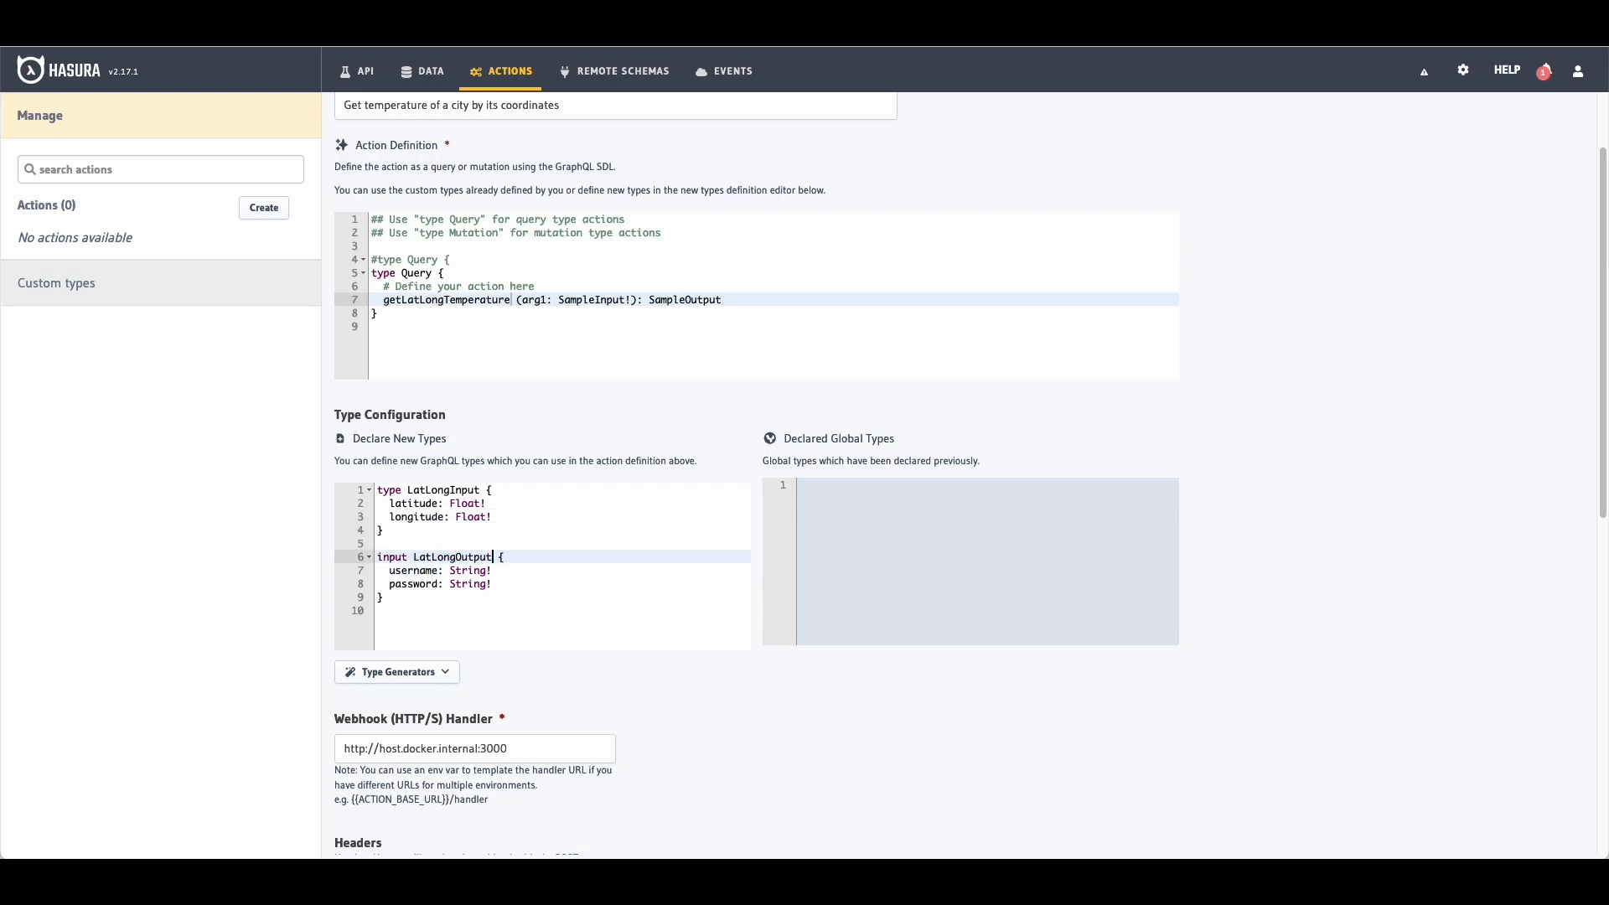
pyautogui.press('Down')
pyautogui.press('Home')
pyautogui.hotkey('alt', 'shift', 'Right')
pyautogui.write('latitude')
pyautogui.hotkey('alt', 'shift', 'Left')
pyautogui.write('Float')
pyautogui.press('Down')
pyautogui.press('End')
pyautogui.press('Left')
pyautogui.hotkey('alt', 'shift', 'Left')
pyautogui.write('Float')
pyautogui.press('Home')
pyautogui.hotkey('alt', 'shift', 'Right')
pyautogui.write('longitude')
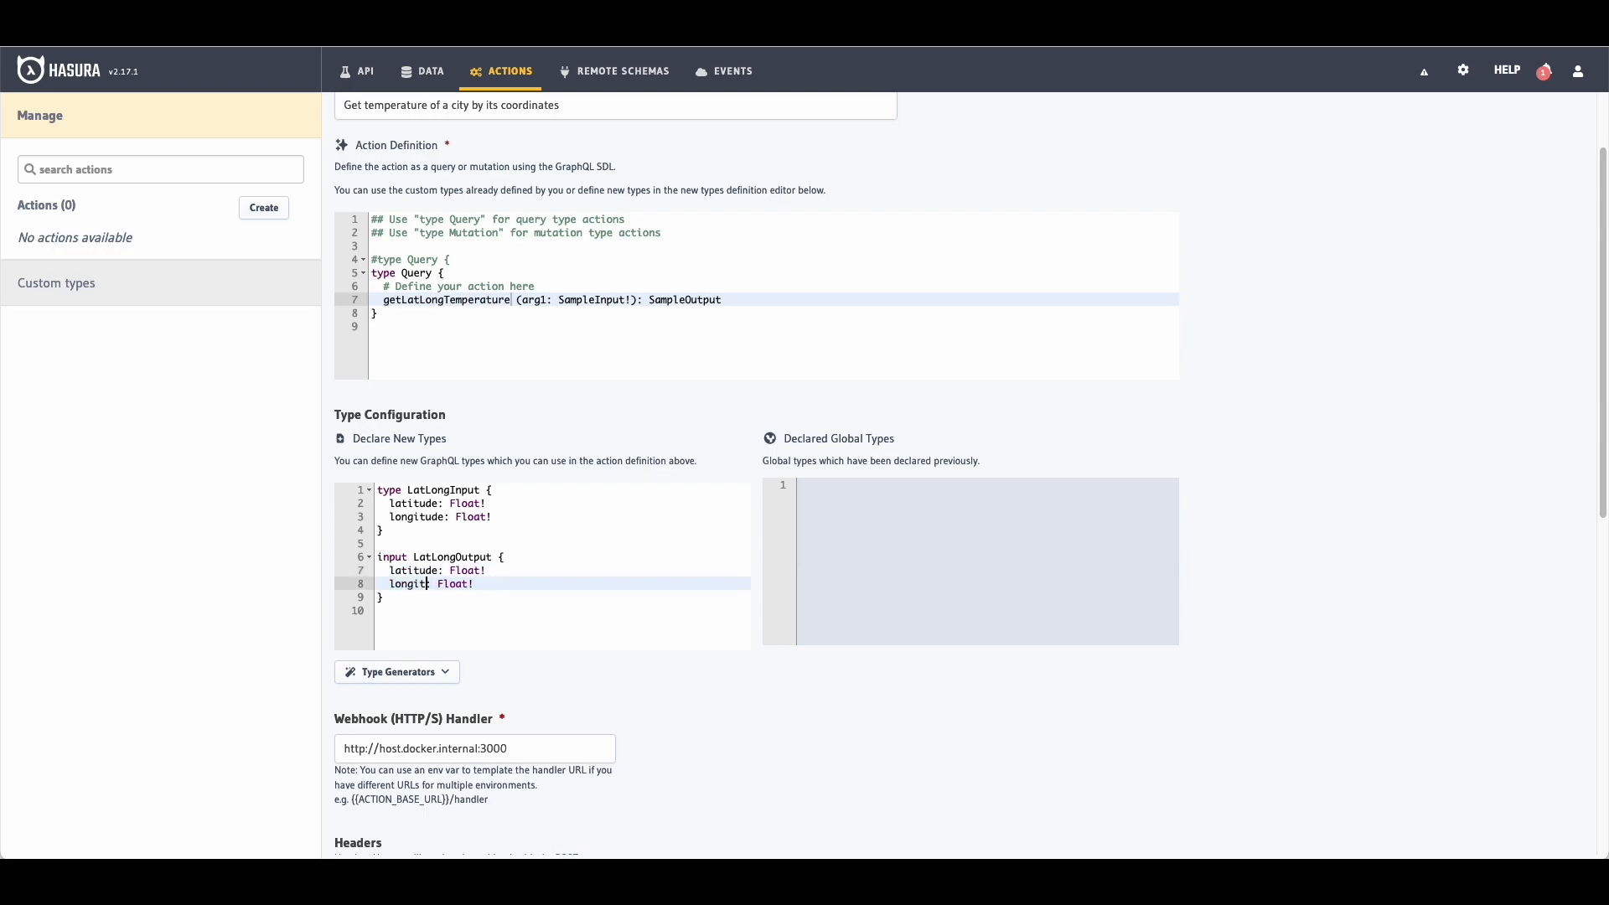
# Step: Add a current_weather: CurrentWeatherOutput field to LatLongOutput
pyautogui.press('Return')
pyautogui.write('current_weat')
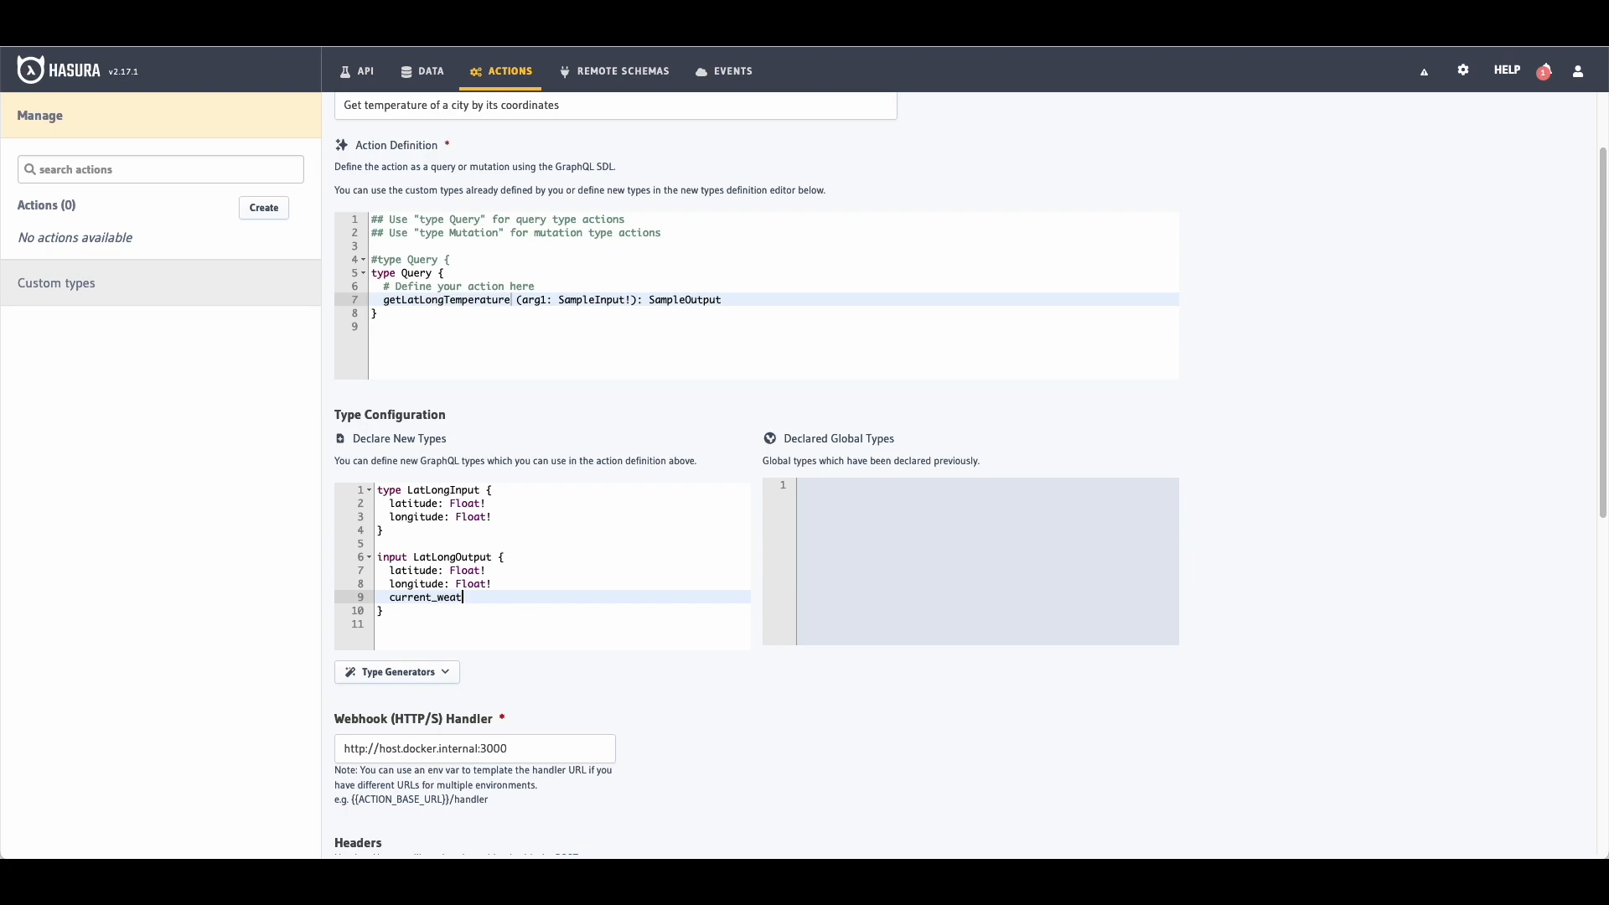
pyautogui.write('her: Current_weather: CurrentWeatherOutpu')
# Step: Make LatLongInput an input type and LatLongOutput a regular type
pyautogui.press('Down')
pyautogui.press('Down')
pyautogui.press('Return')
pyautogui.press('Up')
pyautogui.press('Up')
pyautogui.press('Up')
pyautogui.press('Up')
pyautogui.press('Up')
pyautogui.press('Up')
pyautogui.press('Up')
pyautogui.press('Up')
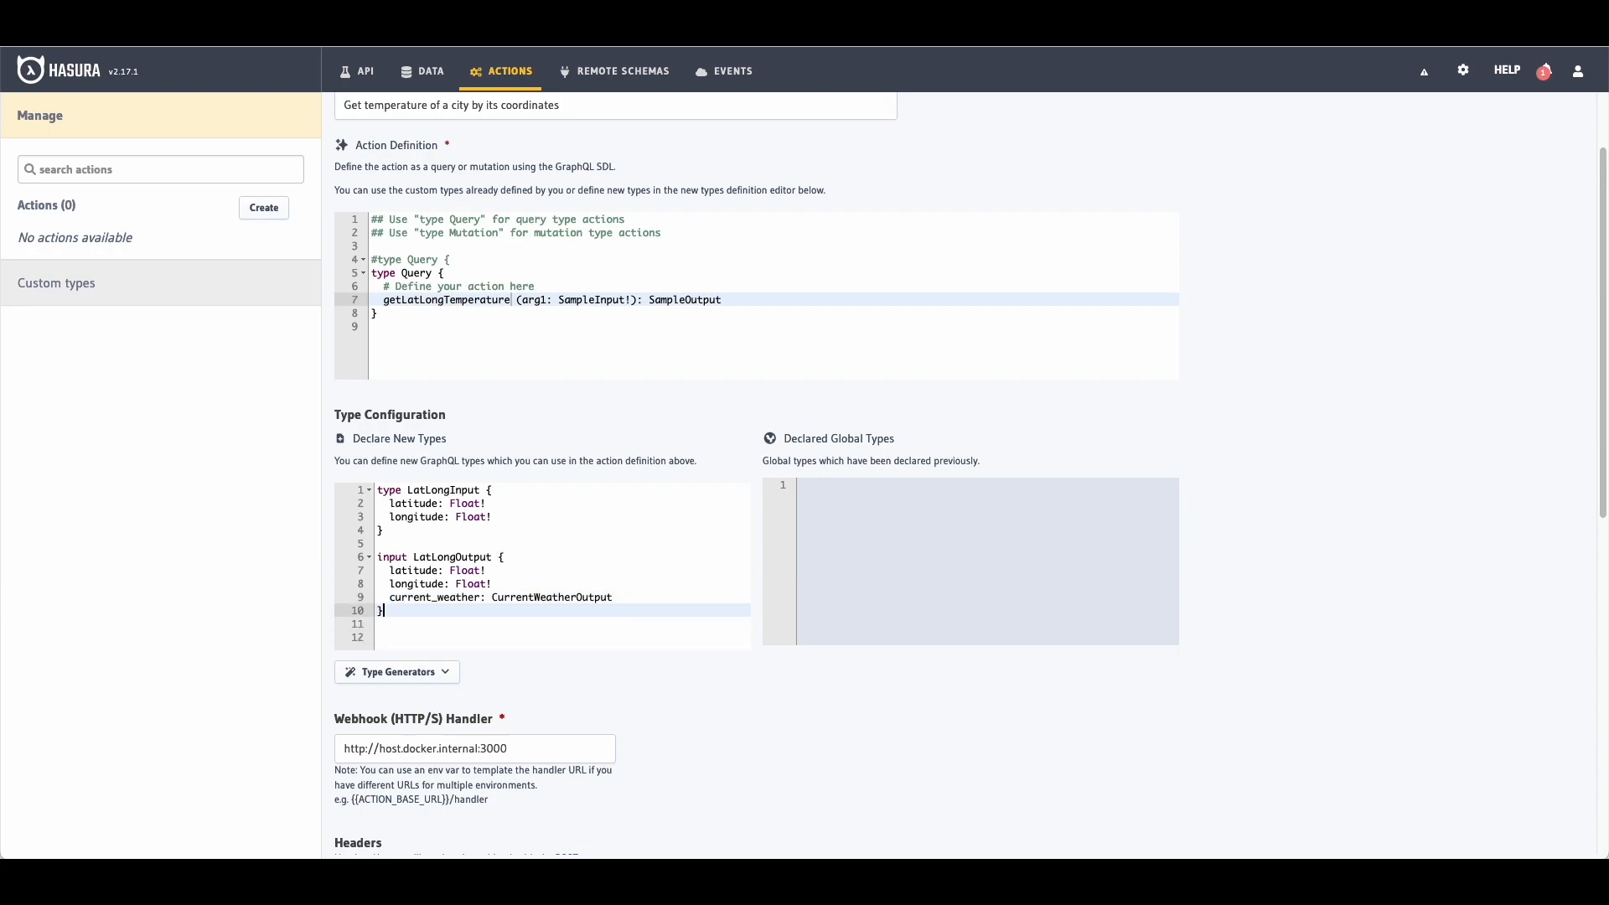
pyautogui.press('Up')
pyautogui.press('Up')
pyautogui.press('Up')
pyautogui.hotkey('alt', 'Right')
pyautogui.hotkey('alt', 'shift', 'Left')
pyautogui.write('input')
pyautogui.press('Down')
pyautogui.press('Down')
pyautogui.press('Down')
pyautogui.press('Down')
pyautogui.press('Down')
pyautogui.hotkey('alt', 'shift', 'Left')
pyautogui.write('type')
# Step: Declare CurrentWeatherOutput with temperature, windspeed, winddirection: Float!, weather_mode: Int! and time: String
pyautogui.press('Down')
pyautogui.press('Down')
pyautogui.press('Down')
pyautogui.press('Down')
pyautogui.press('Down')
pyautogui.press('Return')
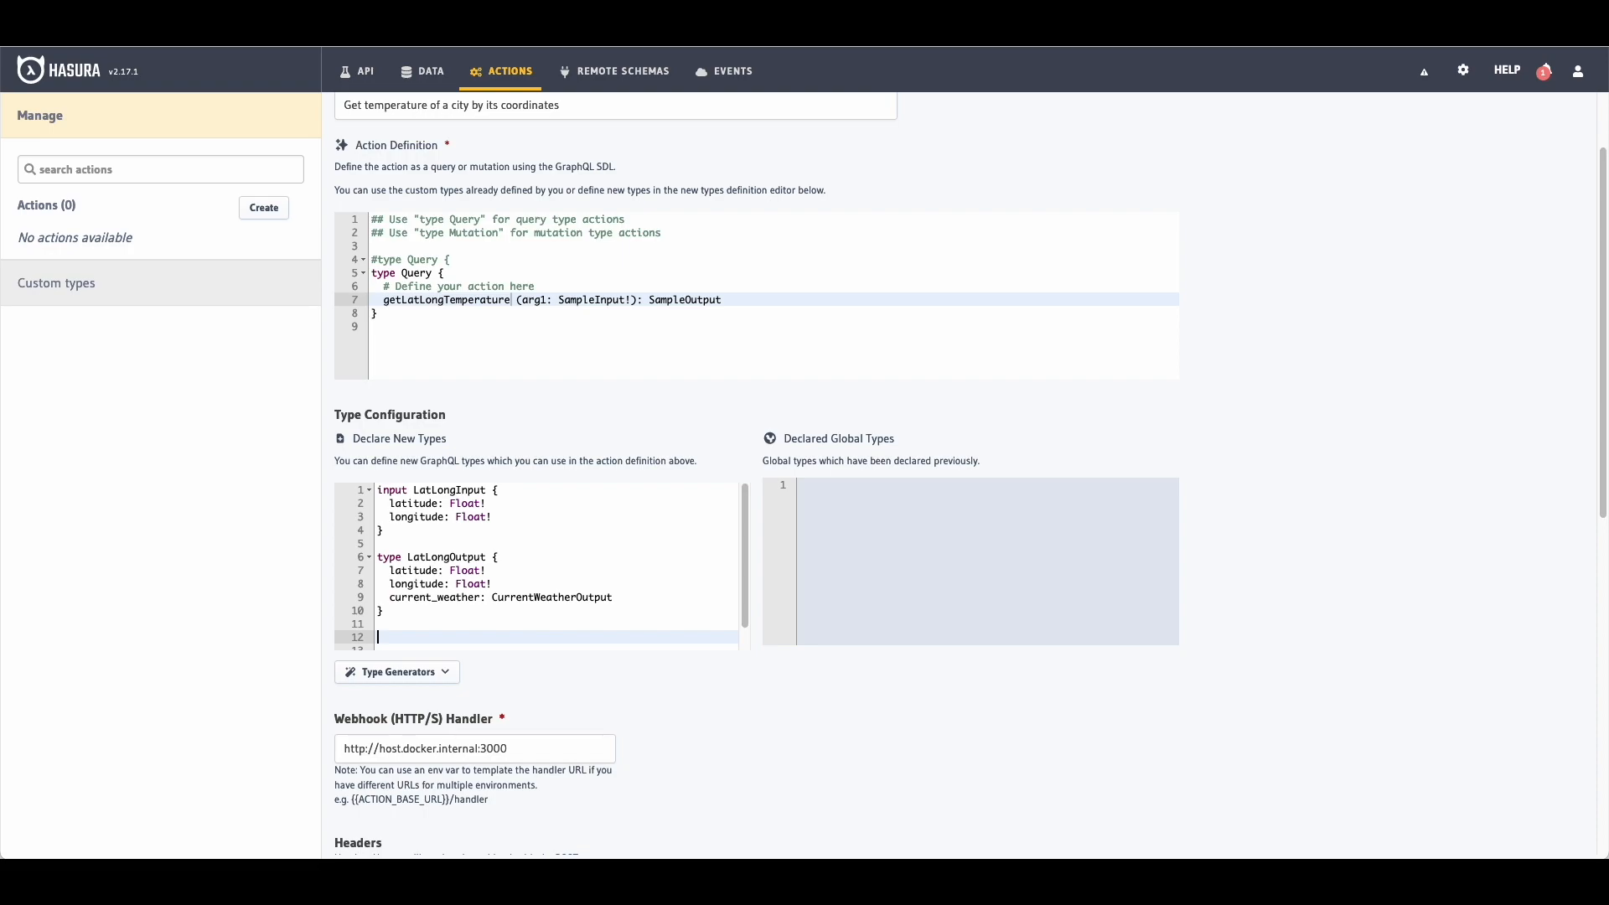
pyautogui.write('type CurrentWeatherOutput {}')
pyautogui.press('Left')
pyautogui.press('Return')
pyautogui.write('temperature: L')
pyautogui.write('oat!')
pyautogui.press('Return')
pyautogui.write('windspedd: ')
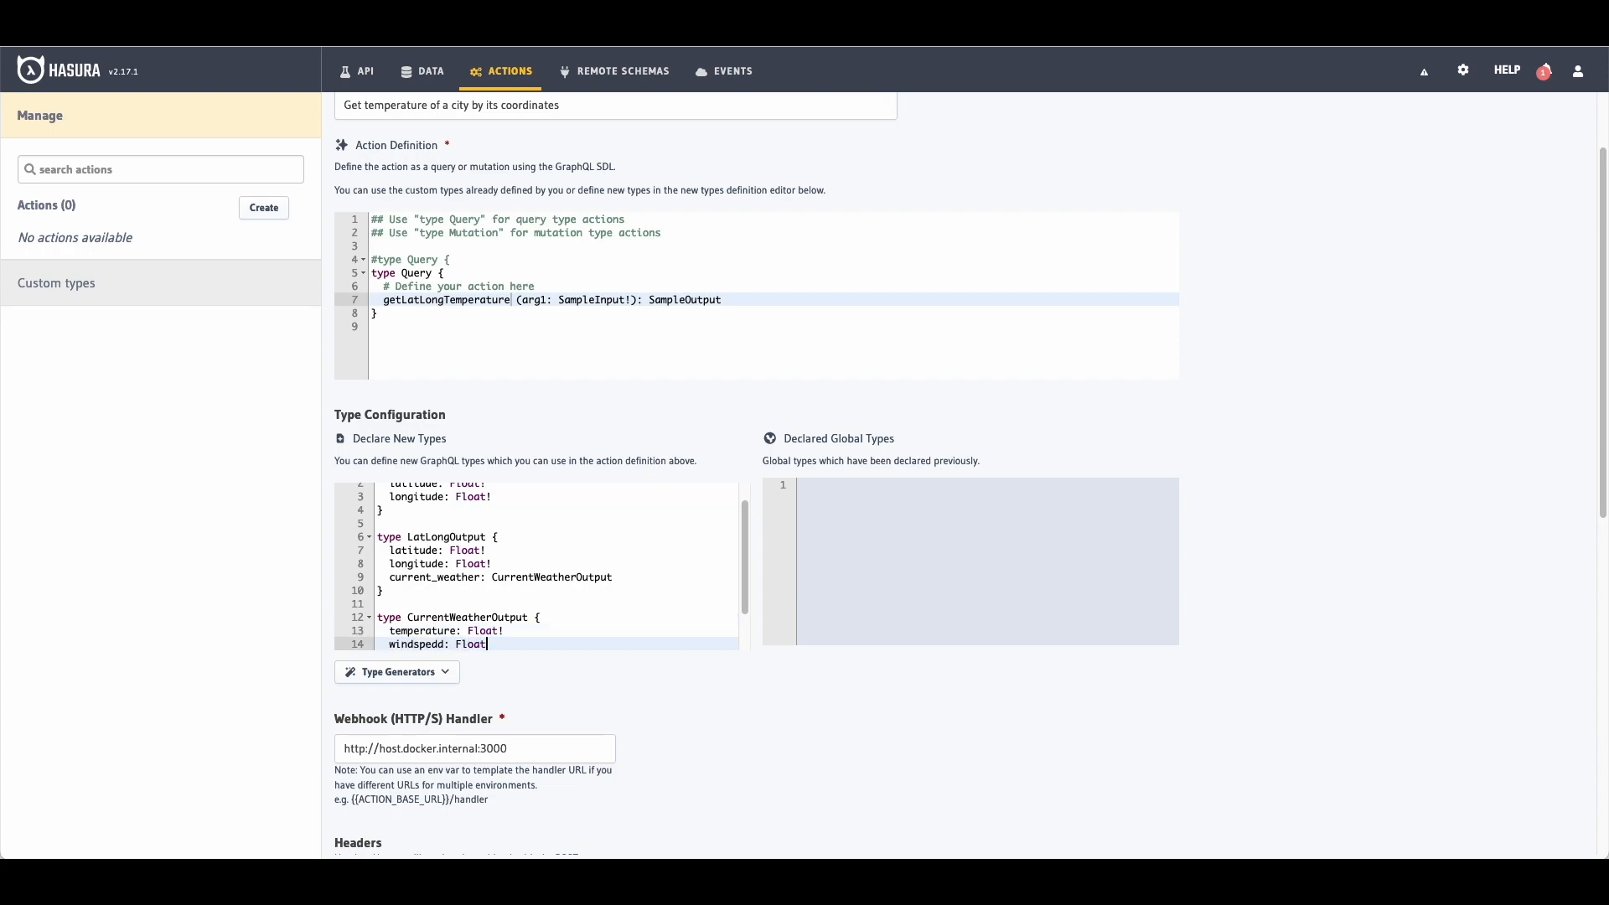
pyautogui.write('e')
pyautogui.press('End')
pyautogui.press('Return')
pyautogui.write('winddirection: Float!')
pyautogui.write('weather_mode: Int!')
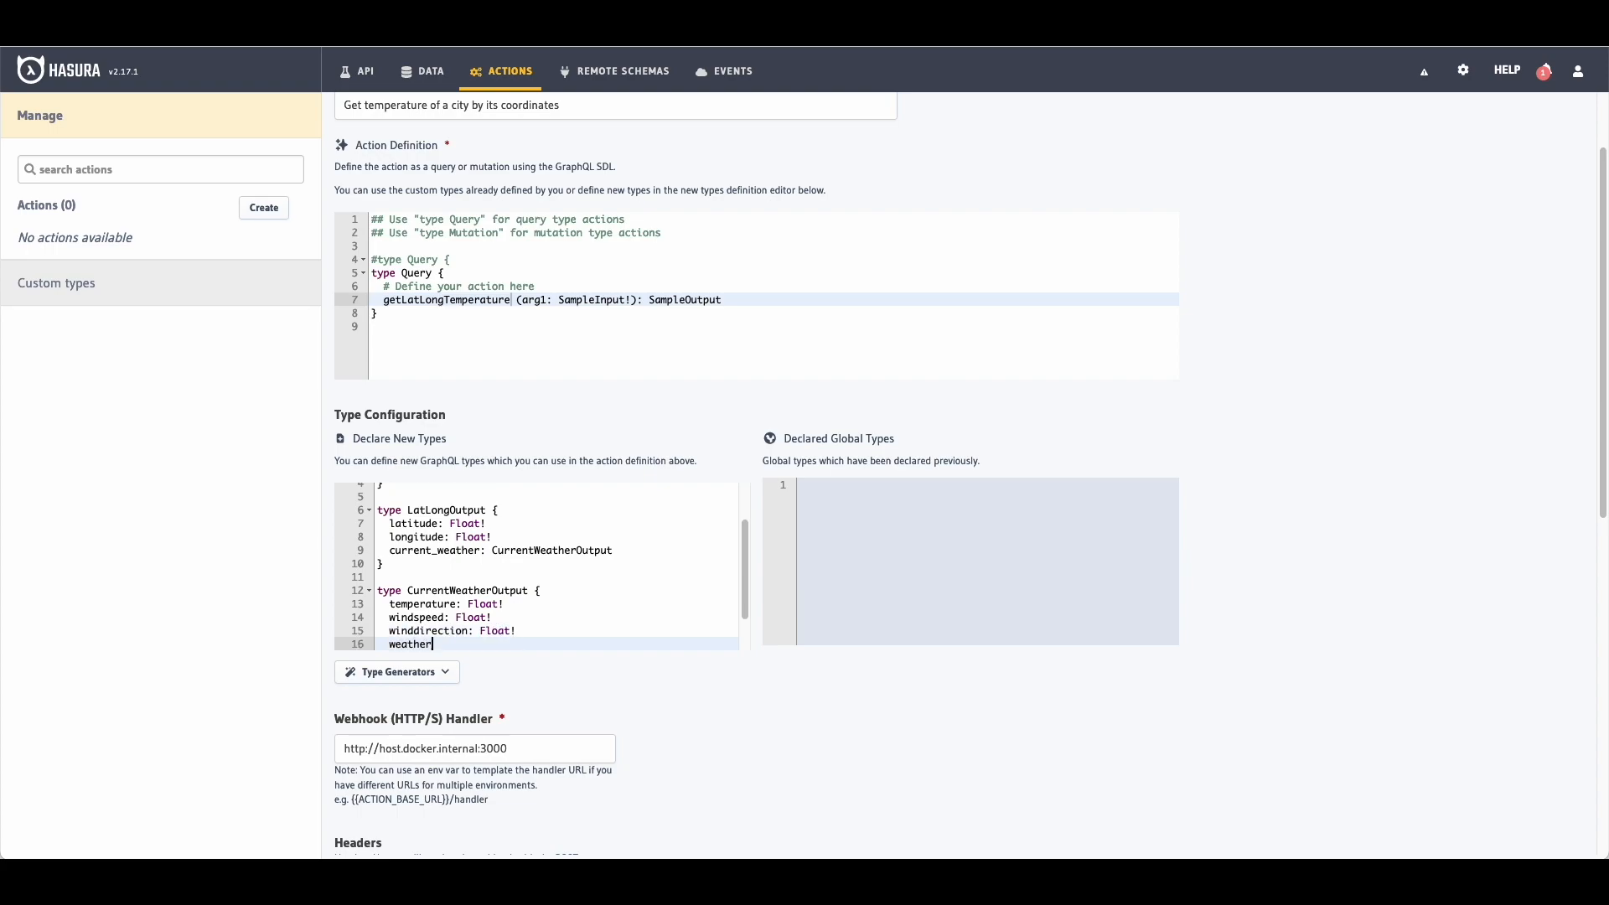
pyautogui.press('Return')
pyautogui.write('time: String')
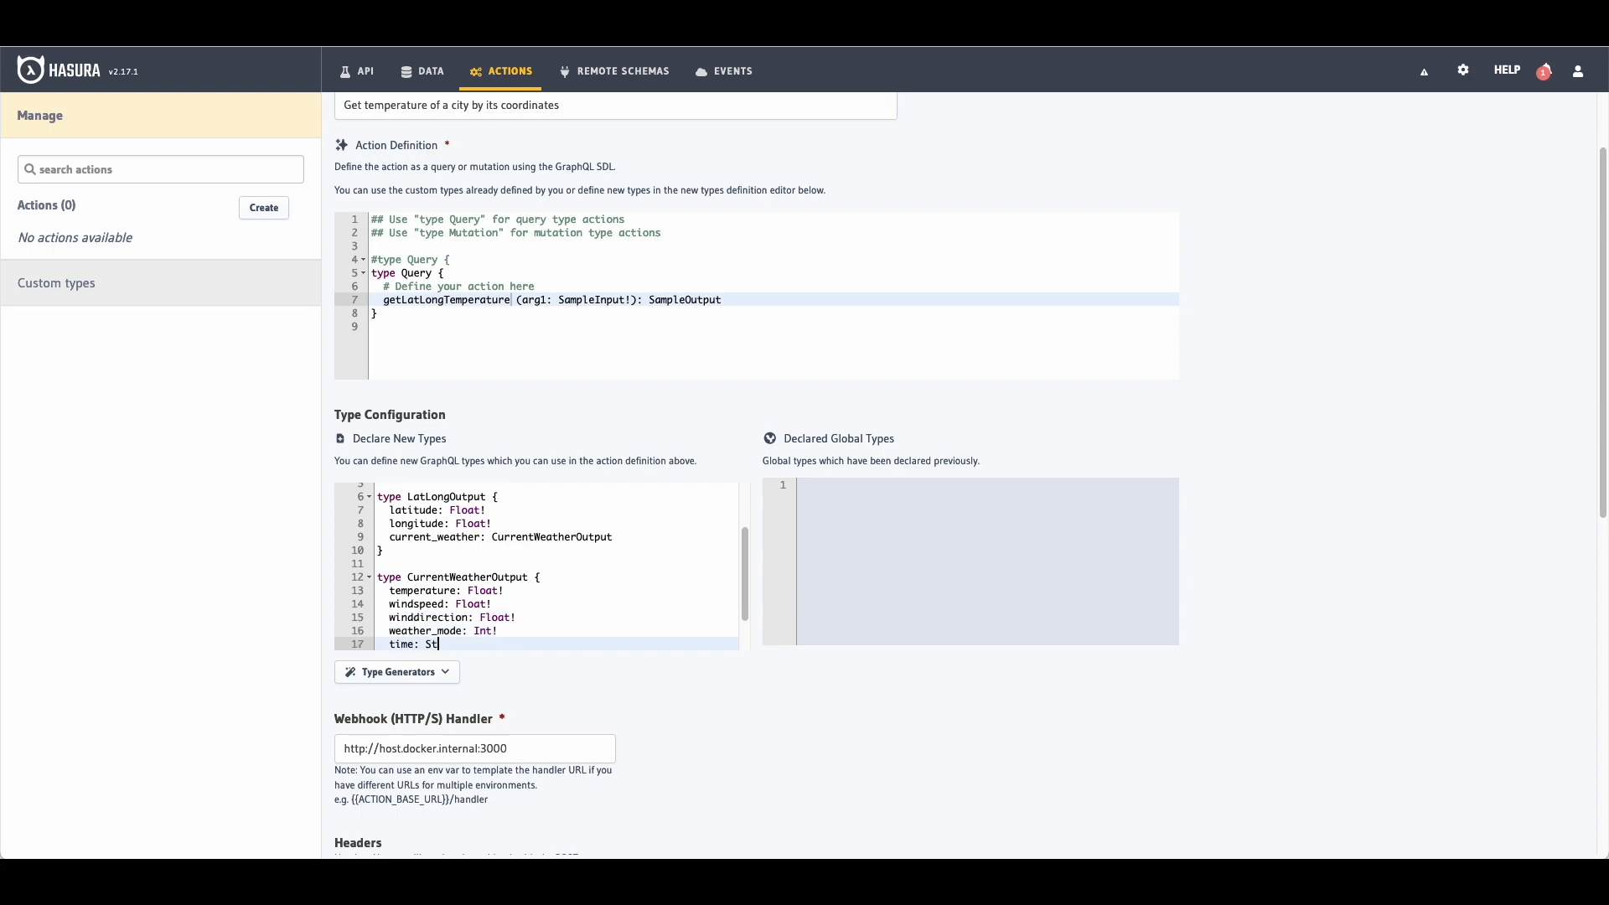
# Step: Rename the action argument arg1 to latLongInput, undoing an accidental edit to LatLongOutput
pyautogui.doubleClick(539, 301)
pyautogui.write('latLongINp')
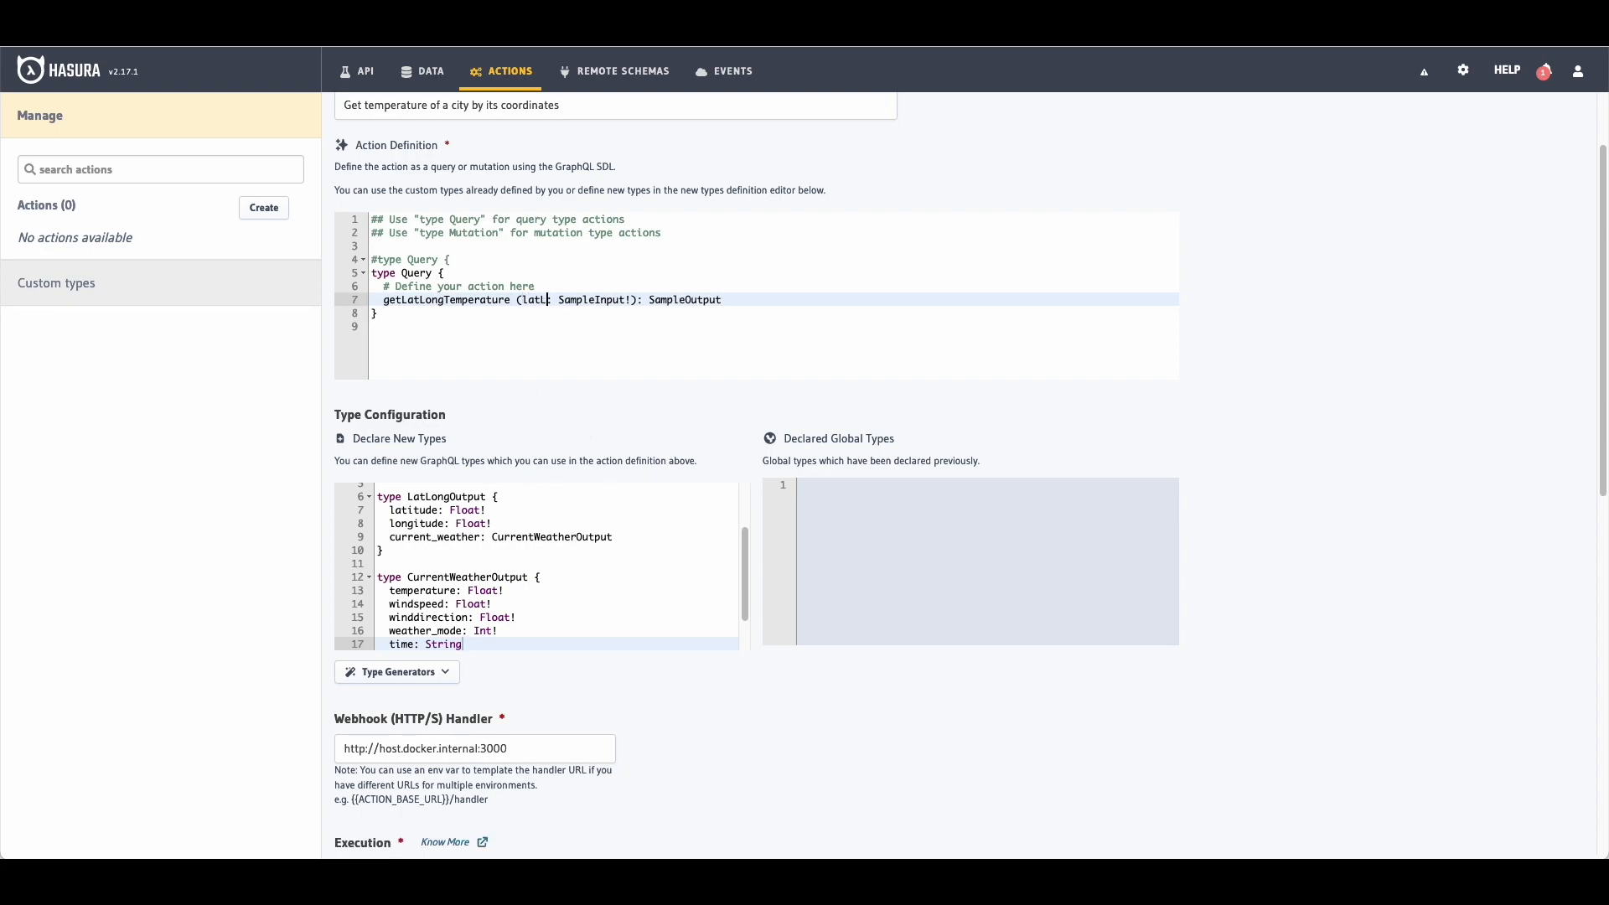
pyautogui.press('BackSpace')
pyautogui.press('BackSpace')
pyautogui.write('nput')
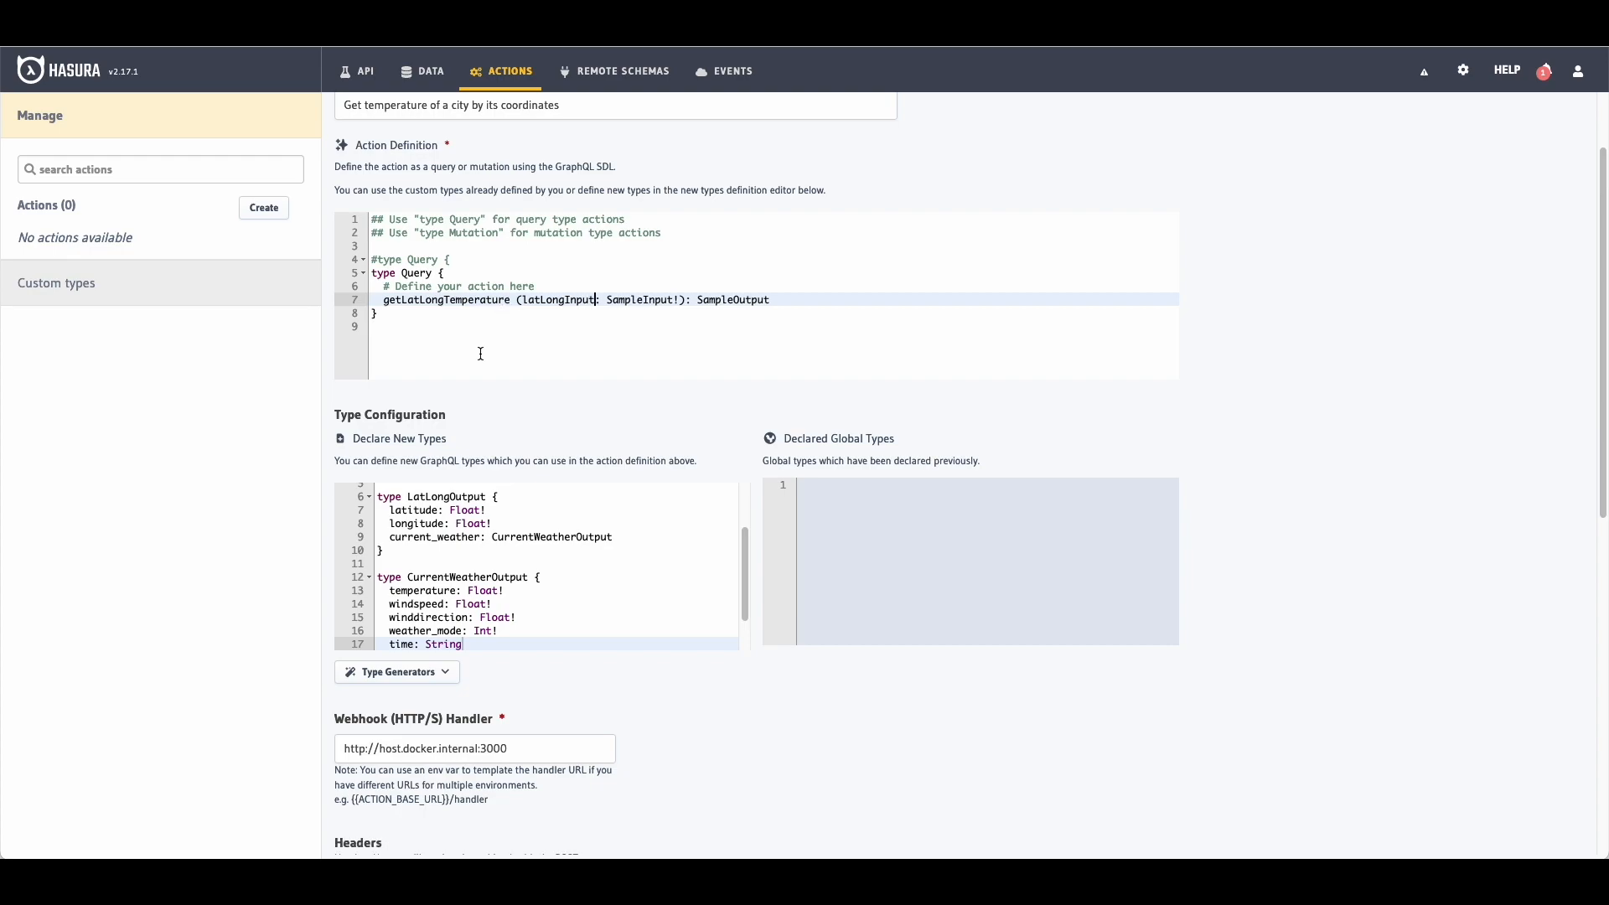
pyautogui.click(465, 499)
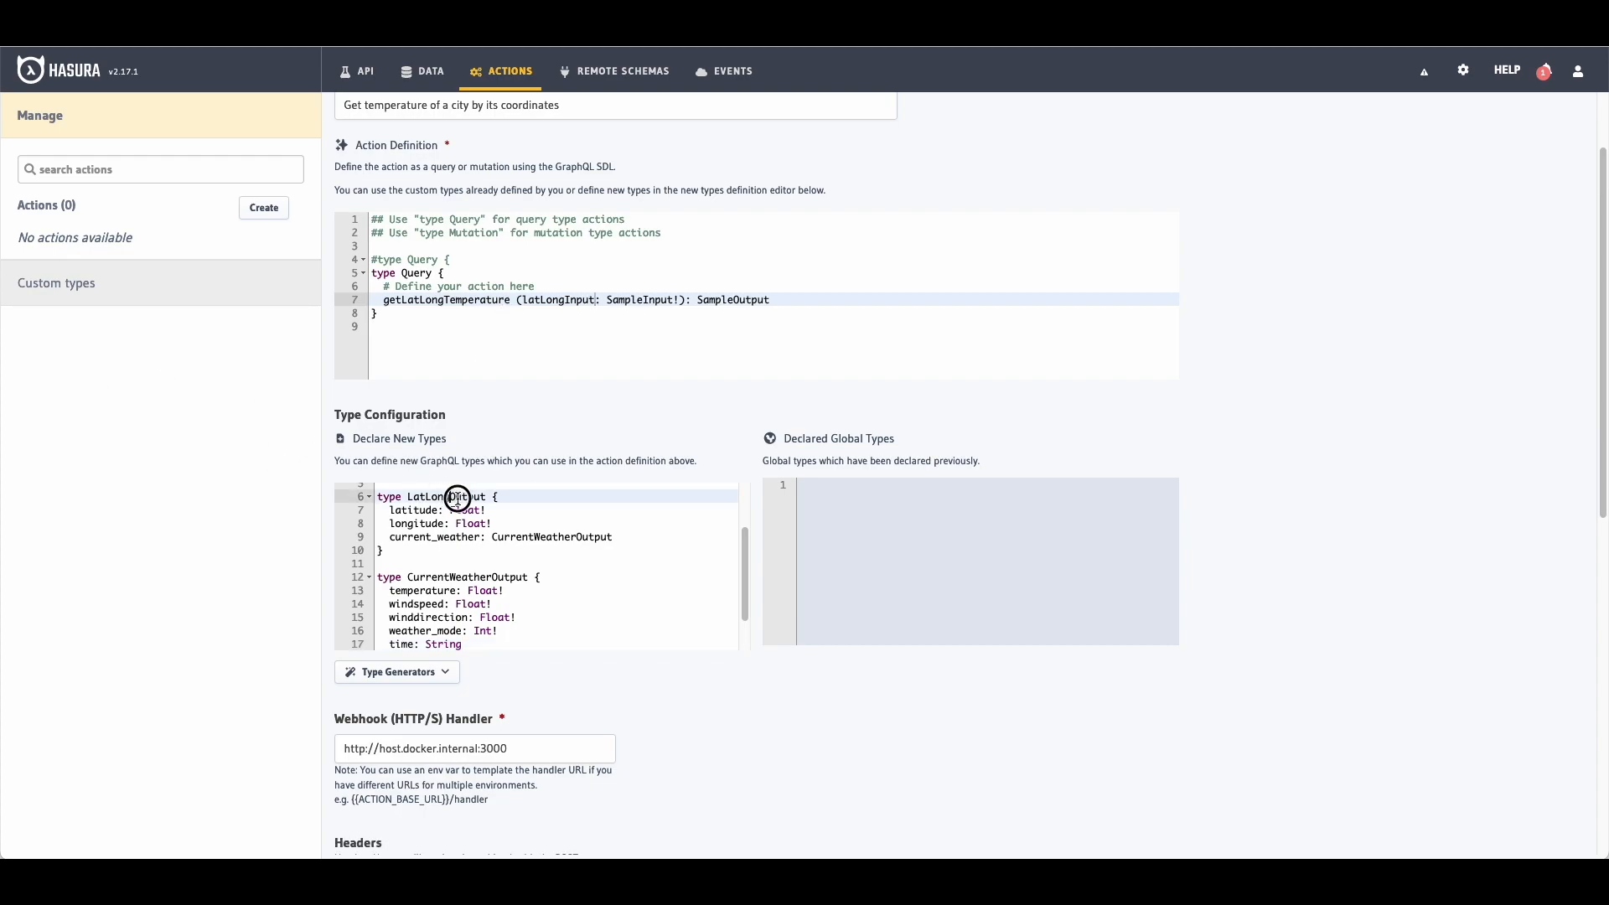
pyautogui.write('In')
pyautogui.scroll(1, 532, 571)
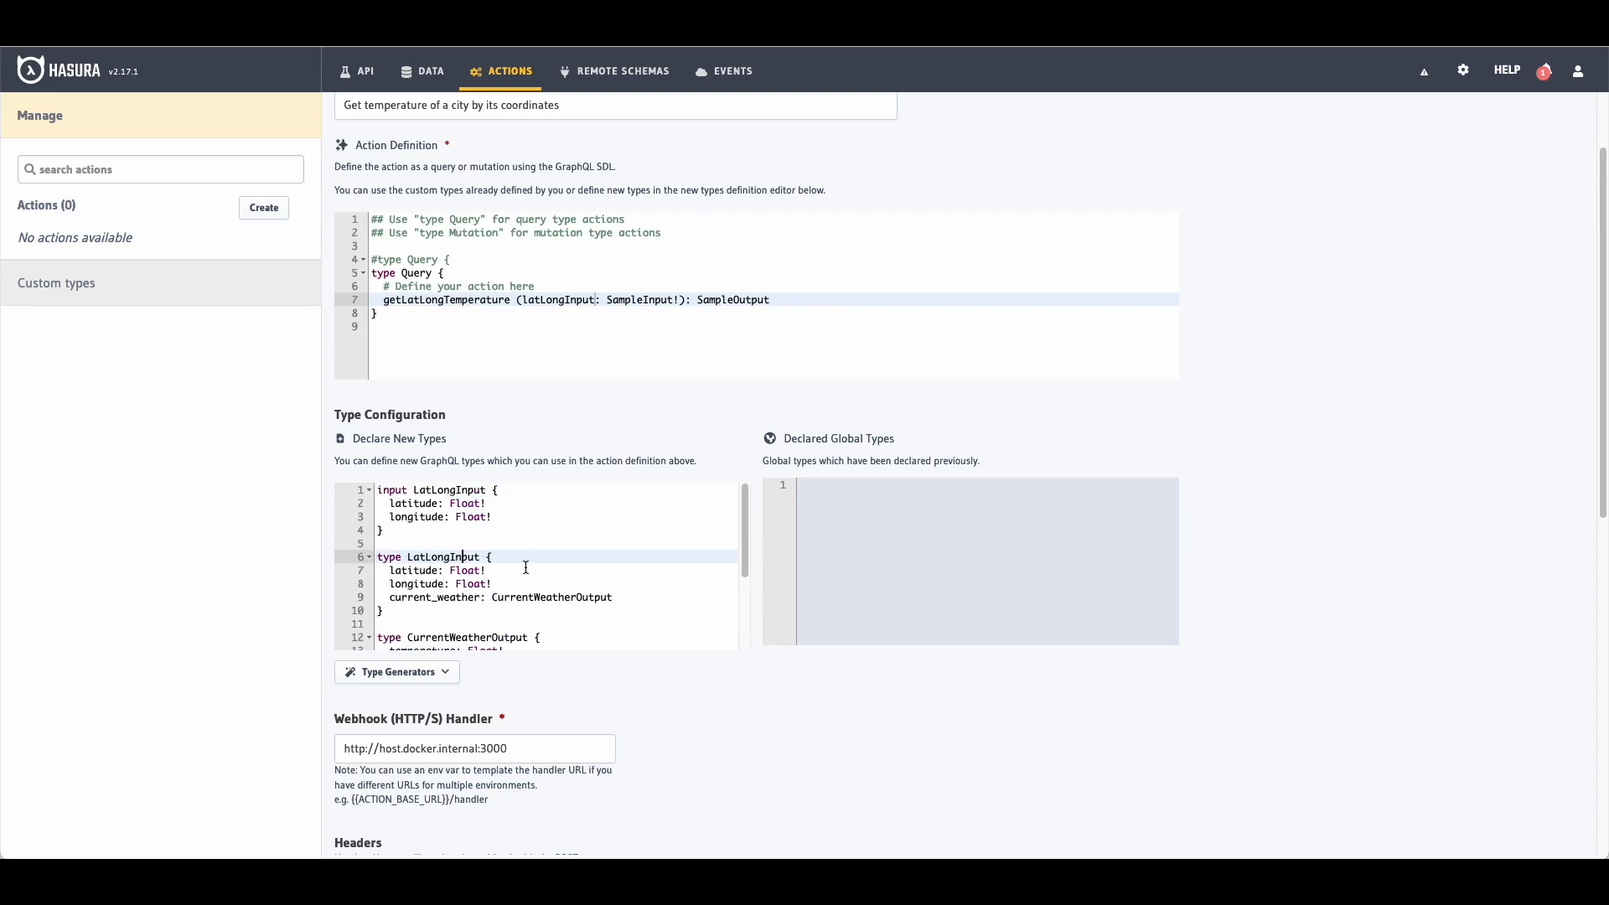
pyautogui.hotkey('ctrl', 'z')
pyautogui.scroll(-1, 527, 561)
pyautogui.scroll(1, 526, 561)
pyautogui.click(525, 558)
# Step: Replace SampleInput with LatLongInput and the SampleOutput return type with LatLongOutput
pyautogui.click(651, 304)
pyautogui.write('LatLongINpu')
pyautogui.press('BackSpace')
pyautogui.press('BackSpace')
pyautogui.press('BackSpace')
pyautogui.write('nput')
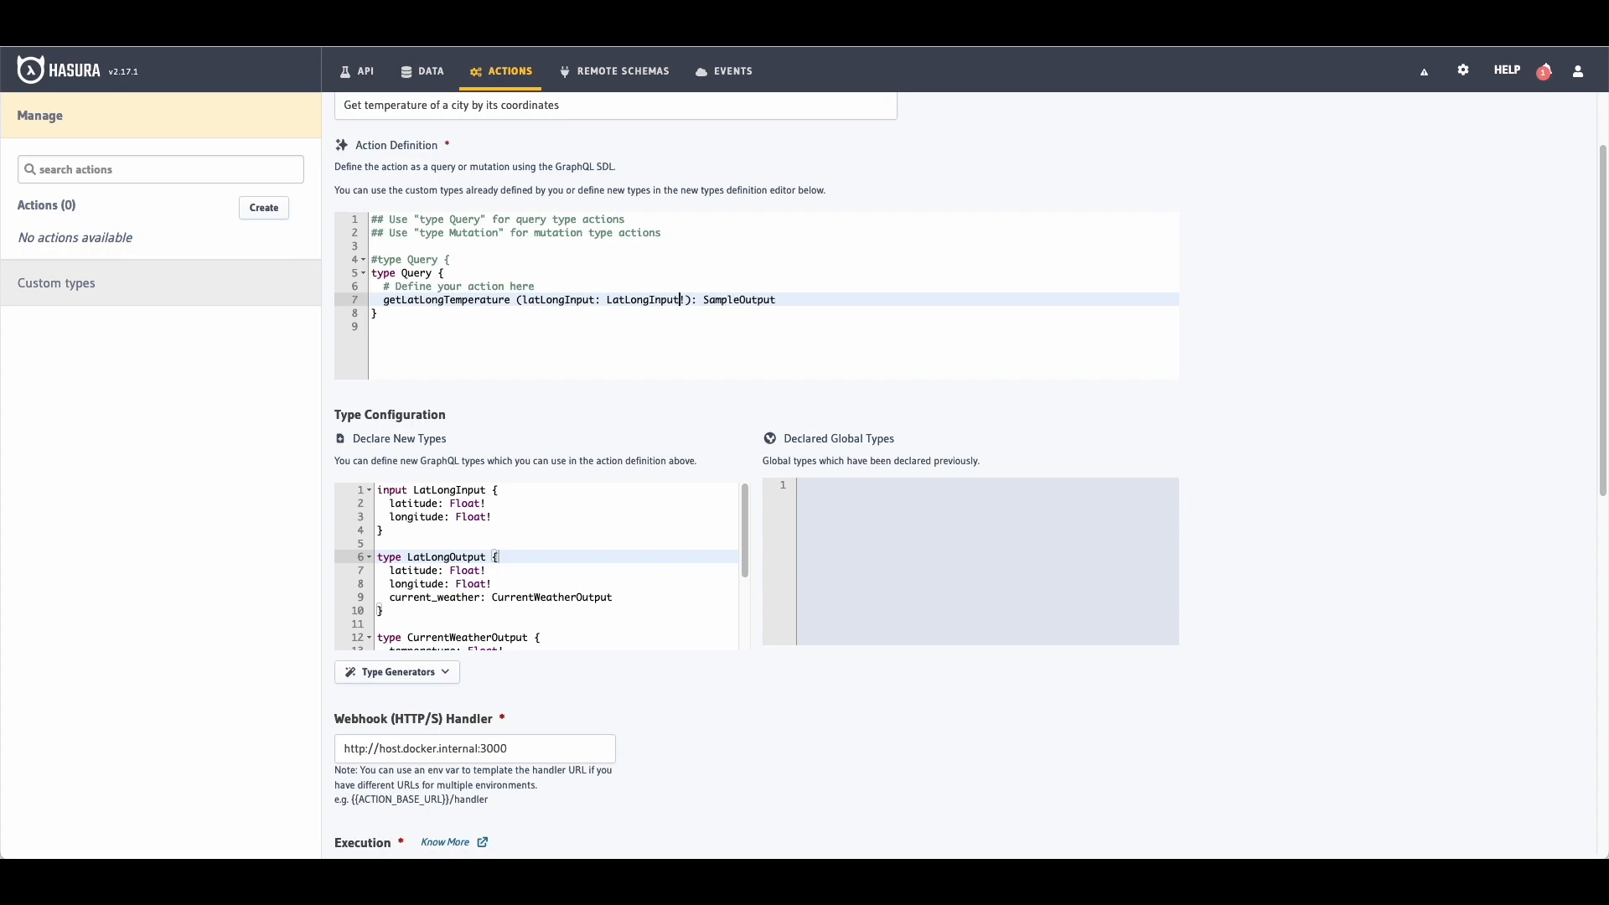
pyautogui.press('Right')
pyautogui.press('Right')
pyautogui.press('Right')
pyautogui.press('Right')
pyautogui.press('Right')
pyautogui.hotkey('shift', 'End')
pyautogui.write('LatLongOutput')
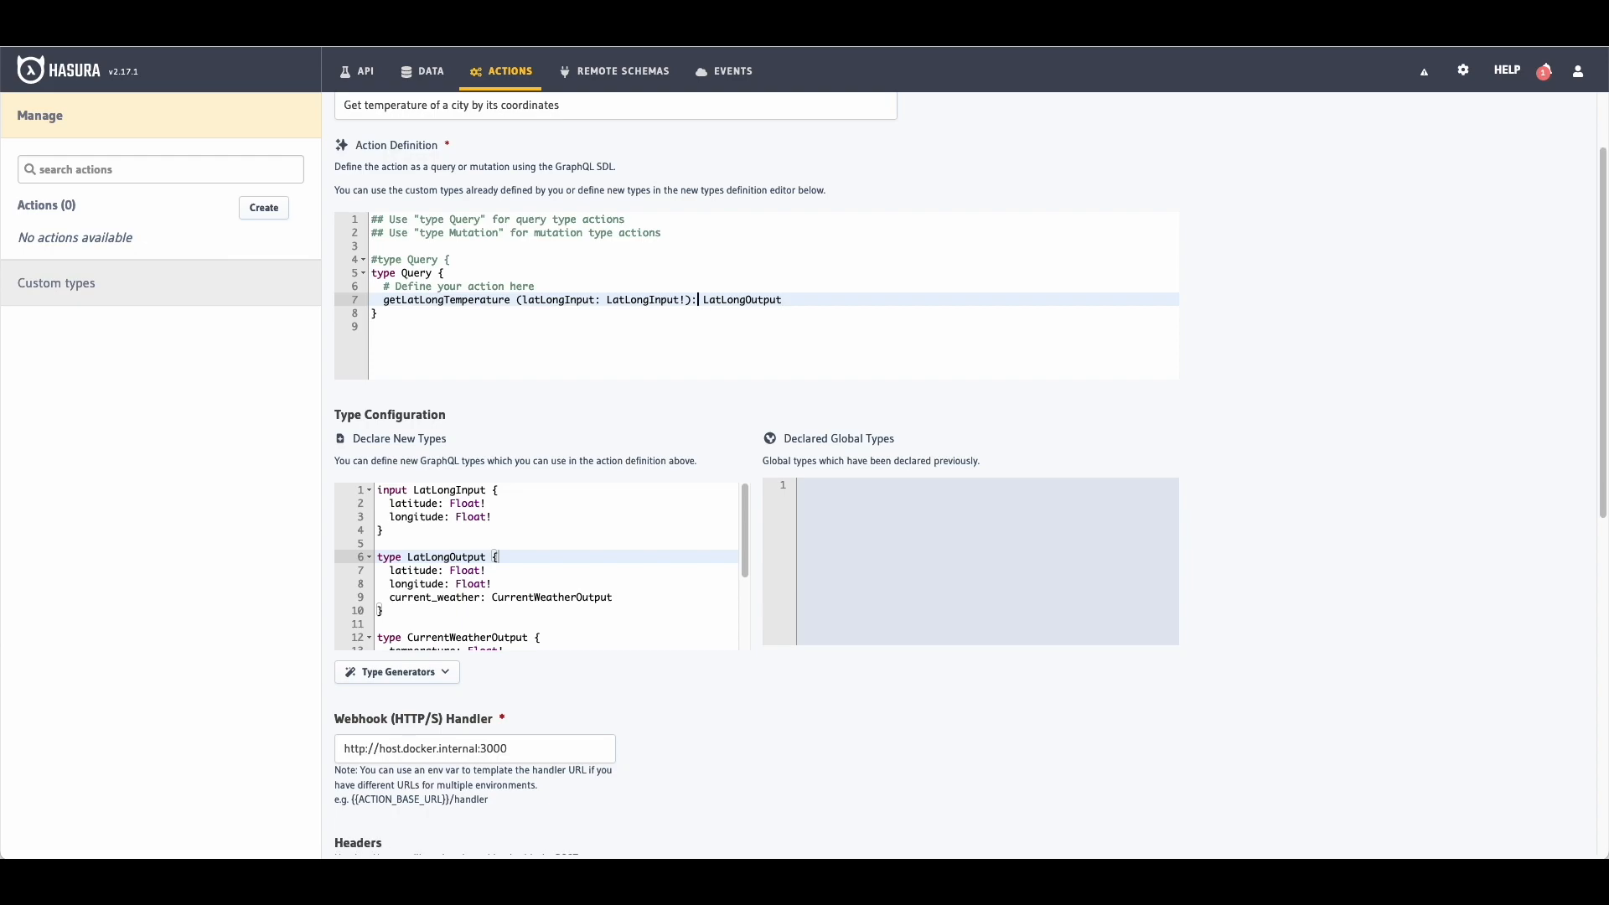
# Step: Load open-meteo.com in Firefox and look over its free, no-API-key weather API home page
pyautogui.scroll(-2, 503, 535)
pyautogui.scroll(2, 503, 535)
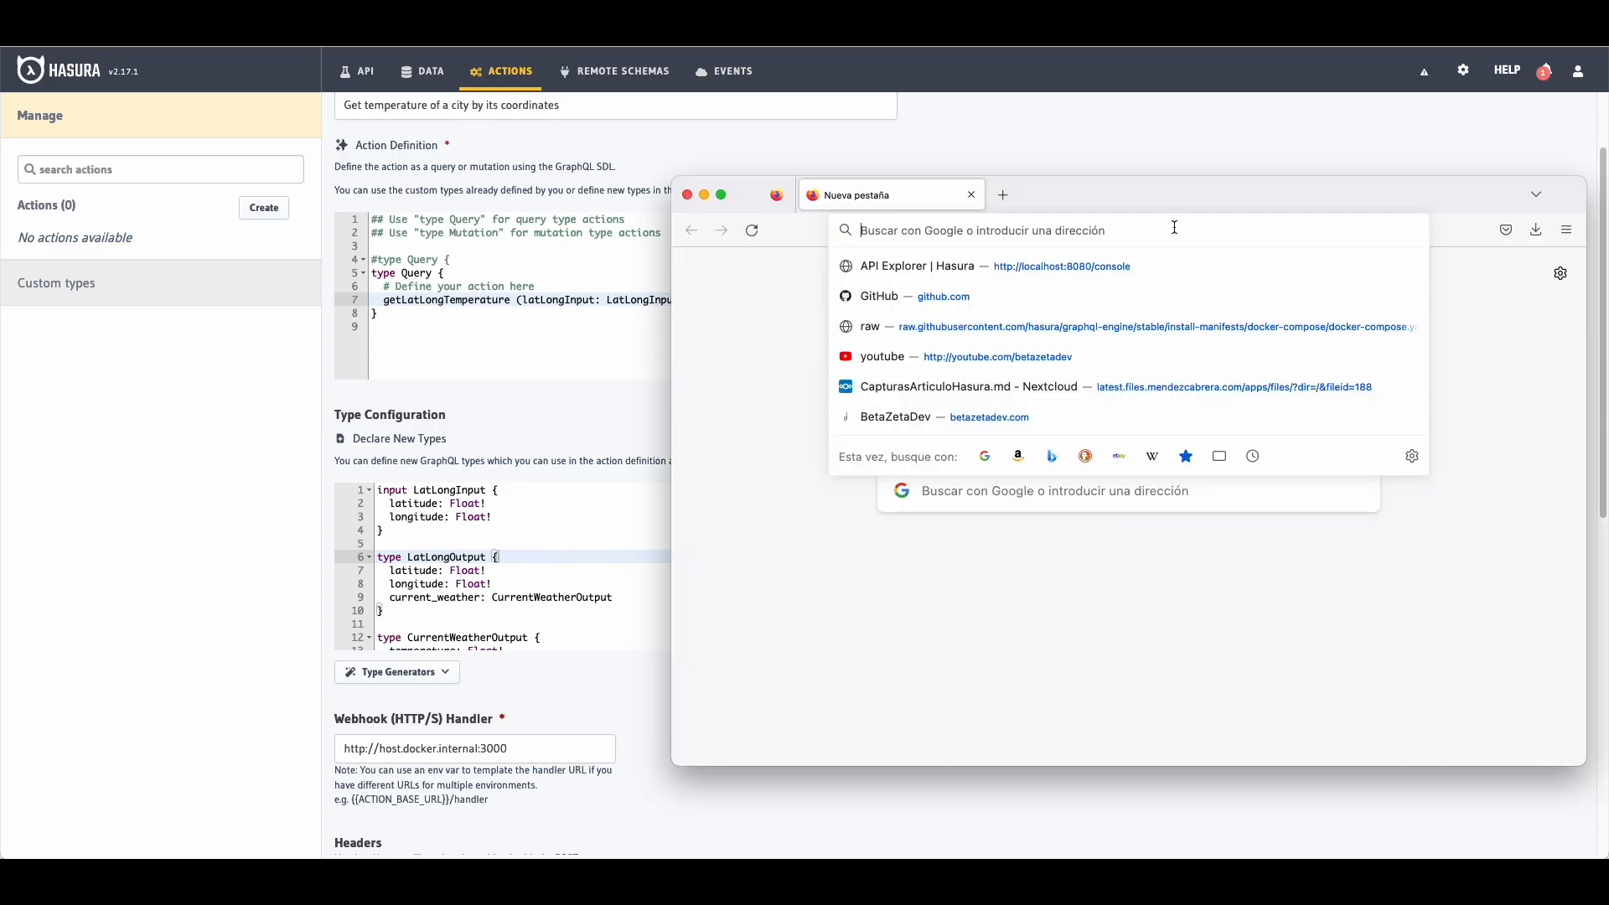
pyautogui.write('open-meteo.comc')
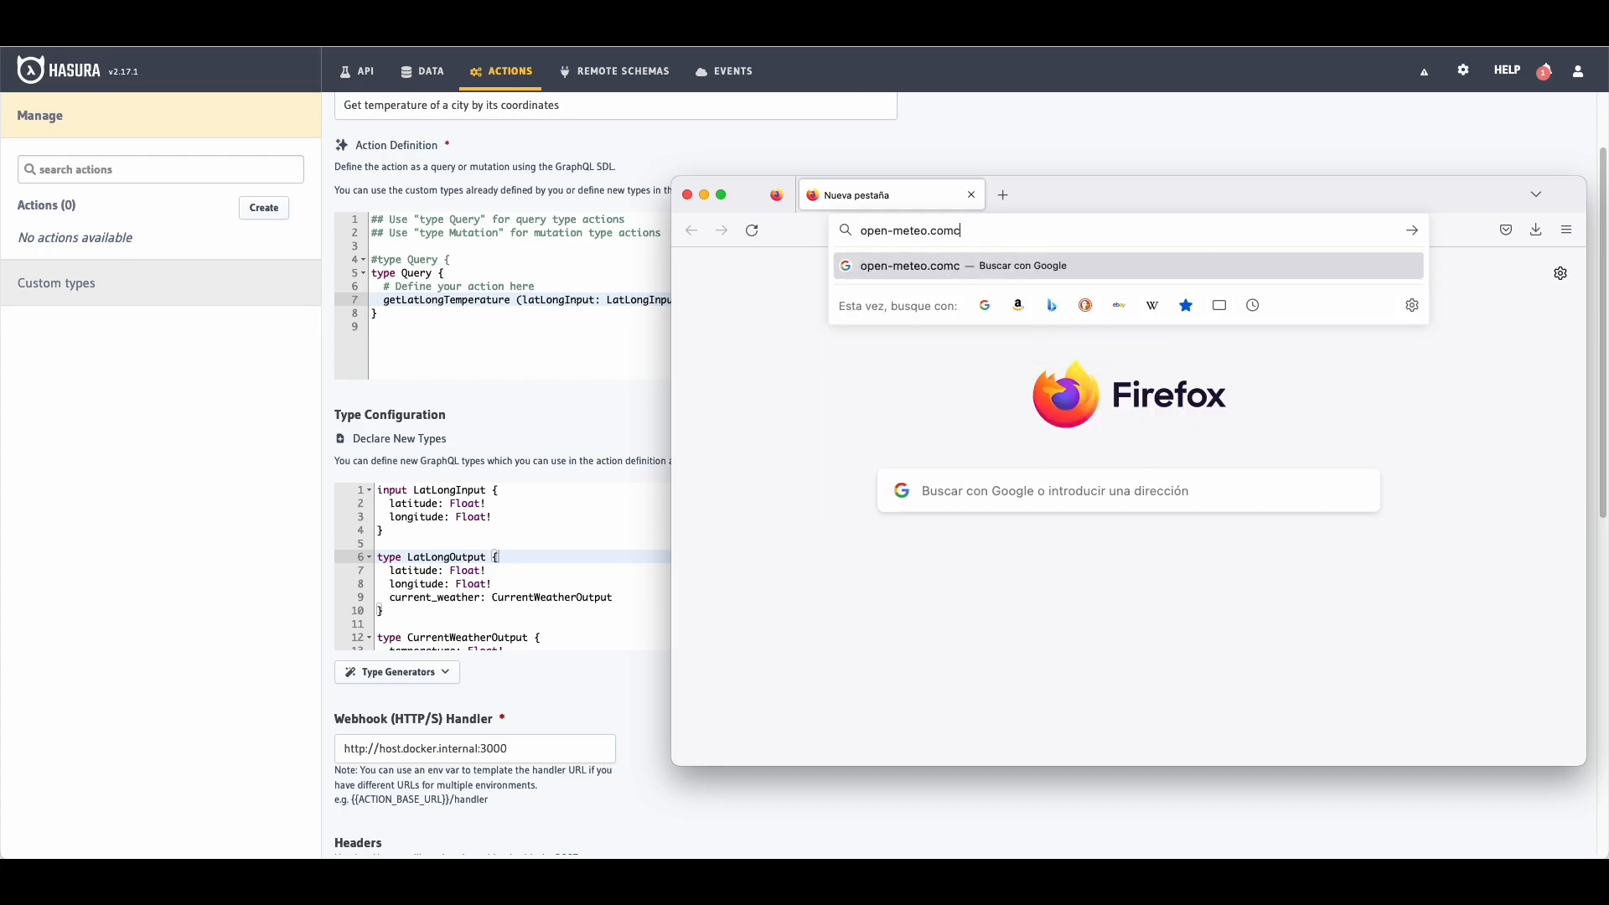
pyautogui.press('Return')
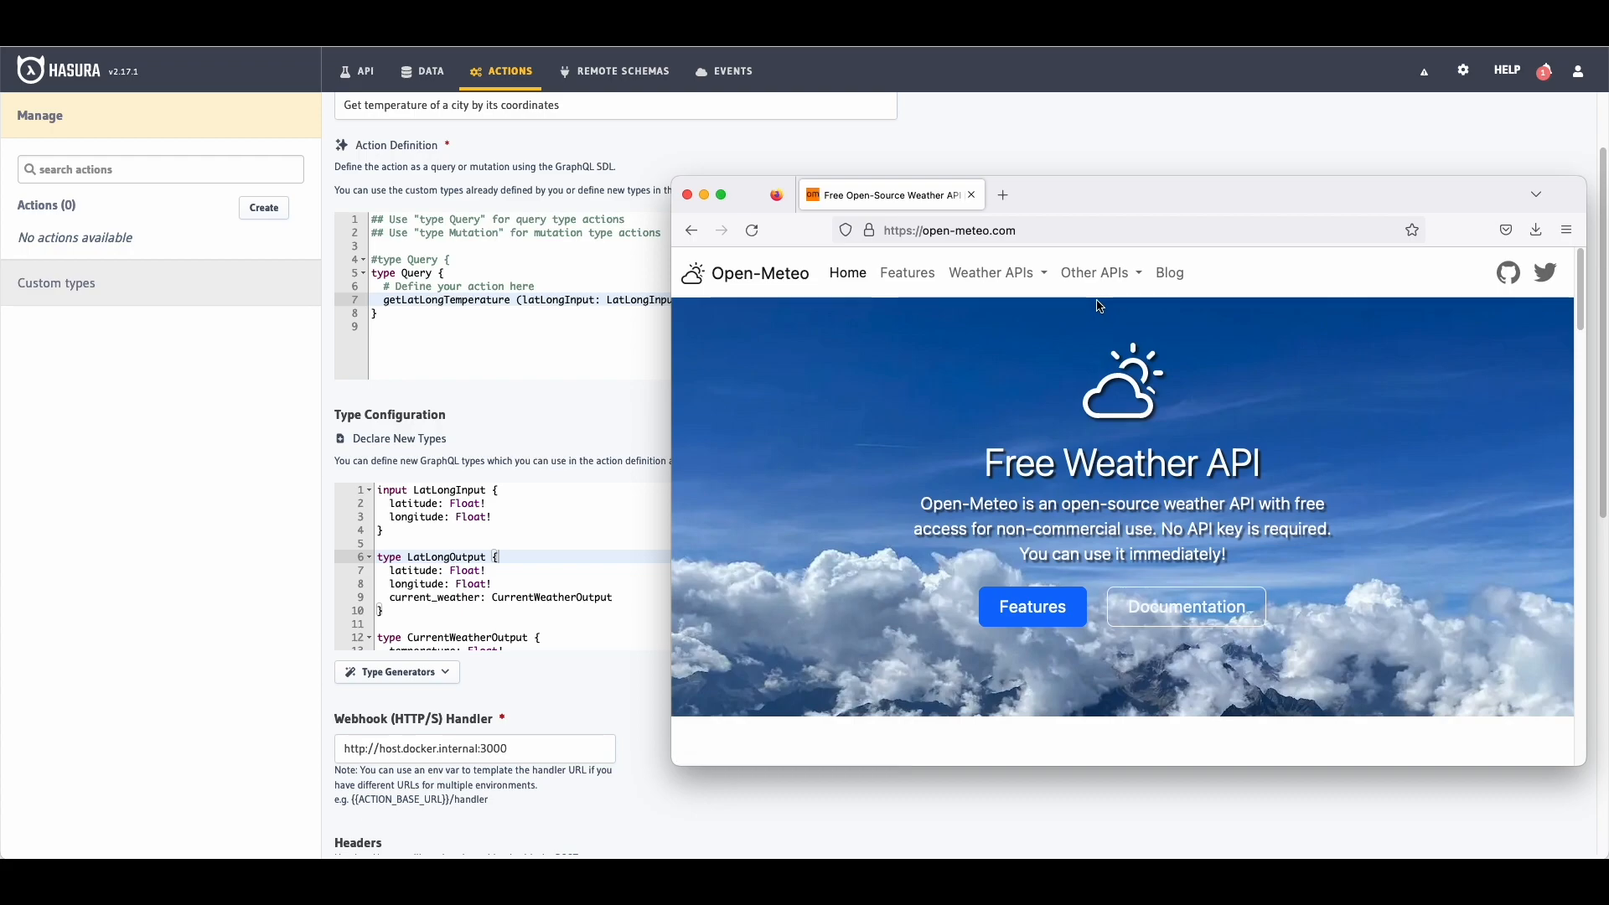
pyautogui.scroll(-2, 1145, 460)
pyautogui.scroll(-5, 1145, 460)
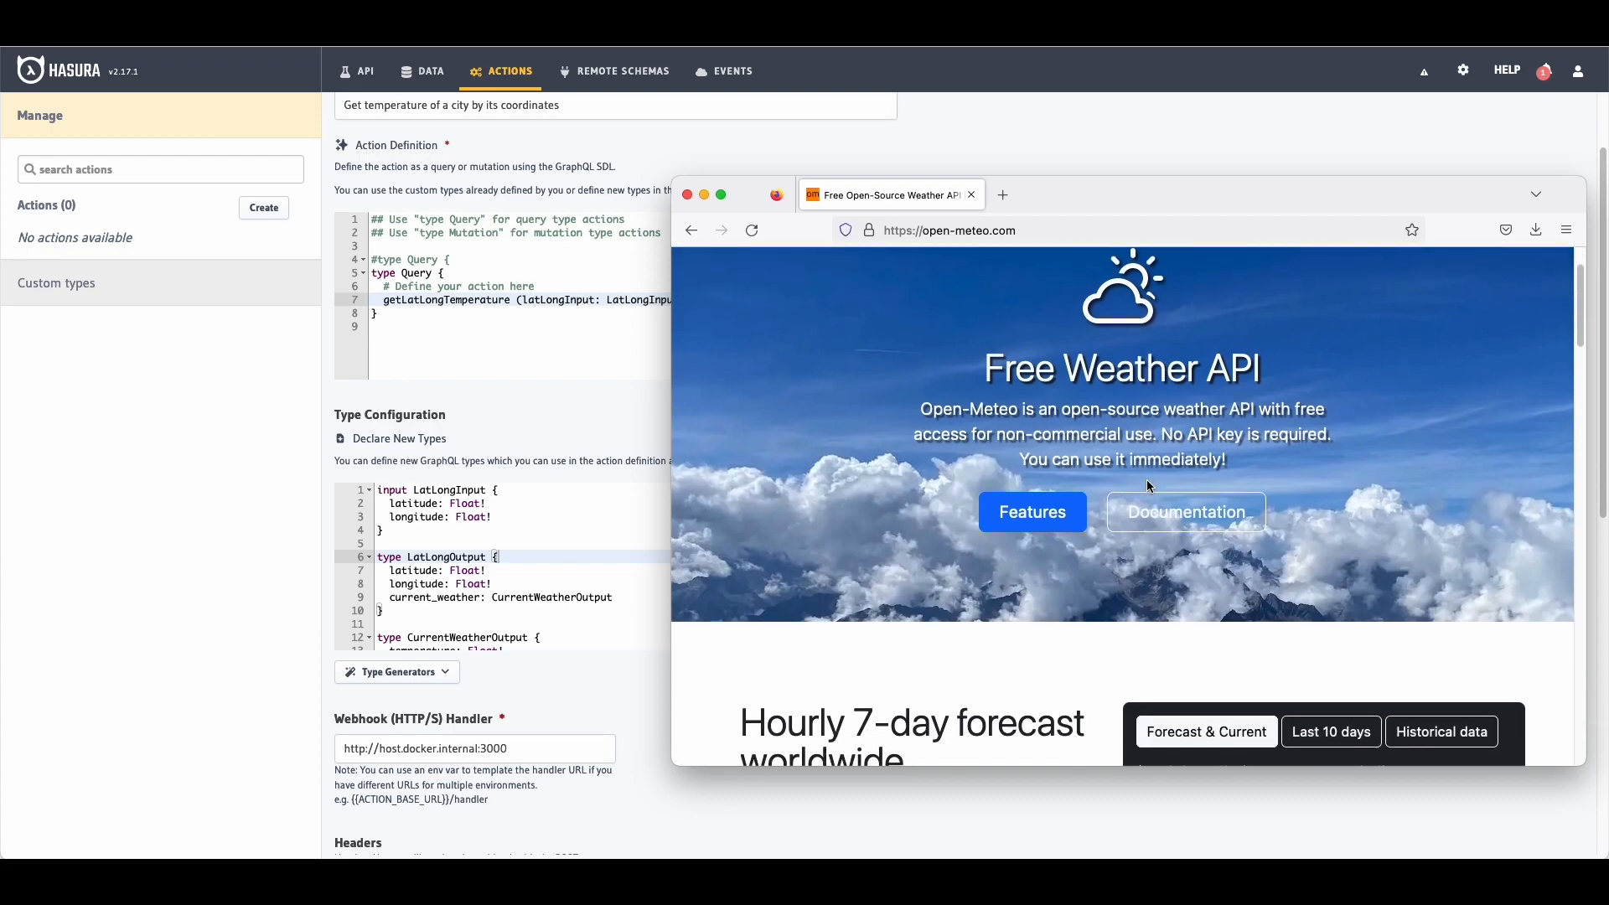
pyautogui.scroll(10, 1152, 478)
pyautogui.scroll(3, 1151, 479)
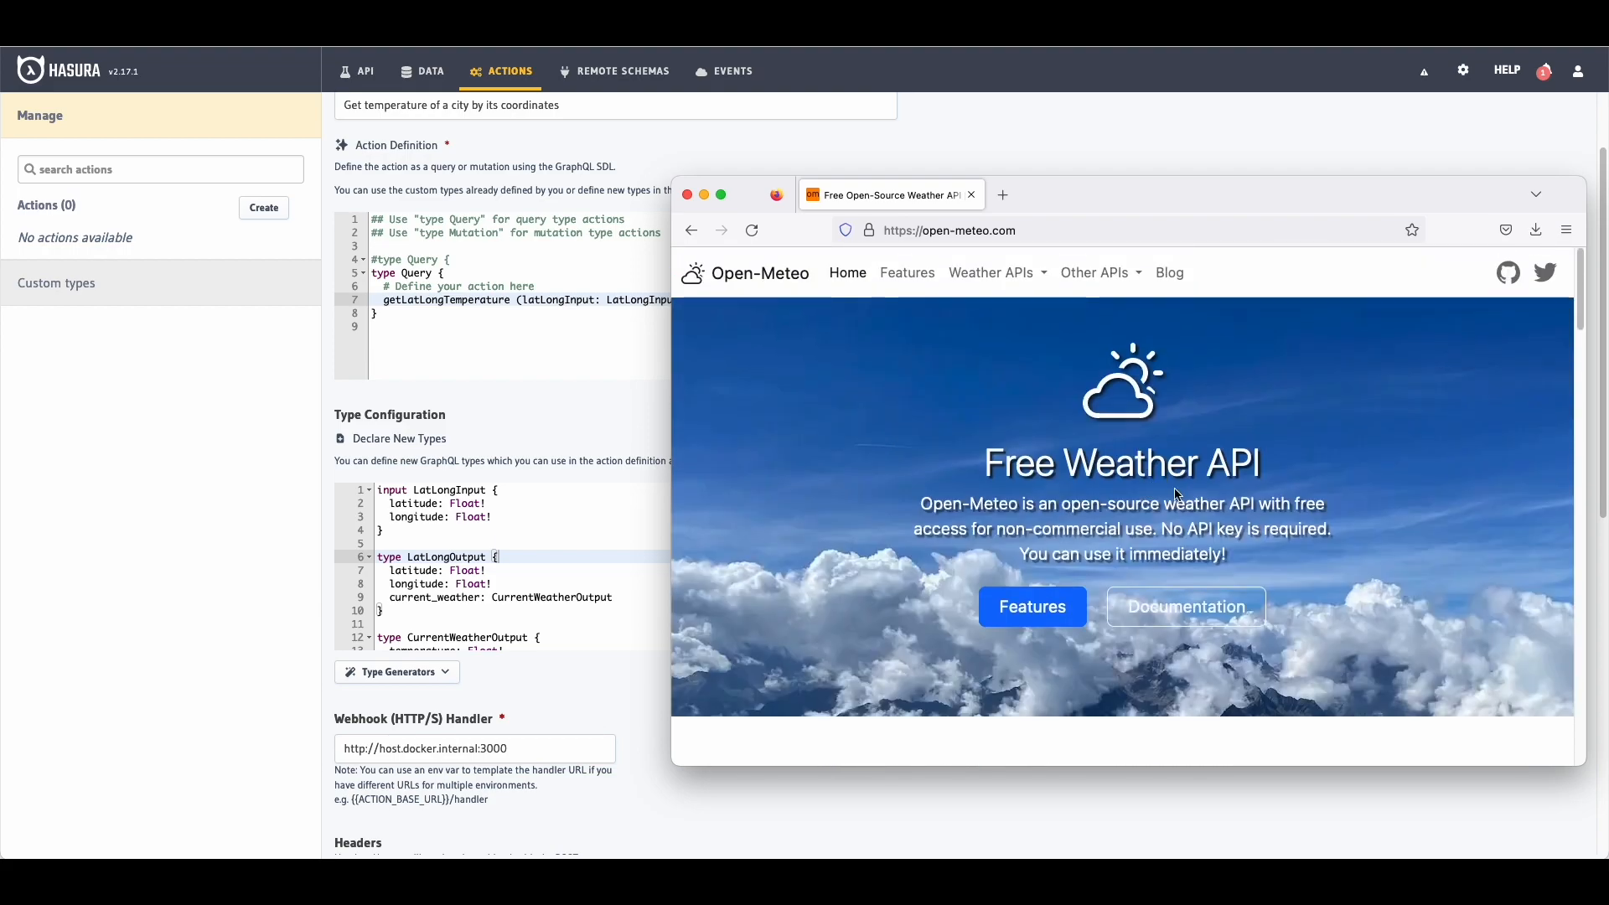
pyautogui.scroll(-3, 1230, 519)
pyautogui.scroll(2, 906, 469)
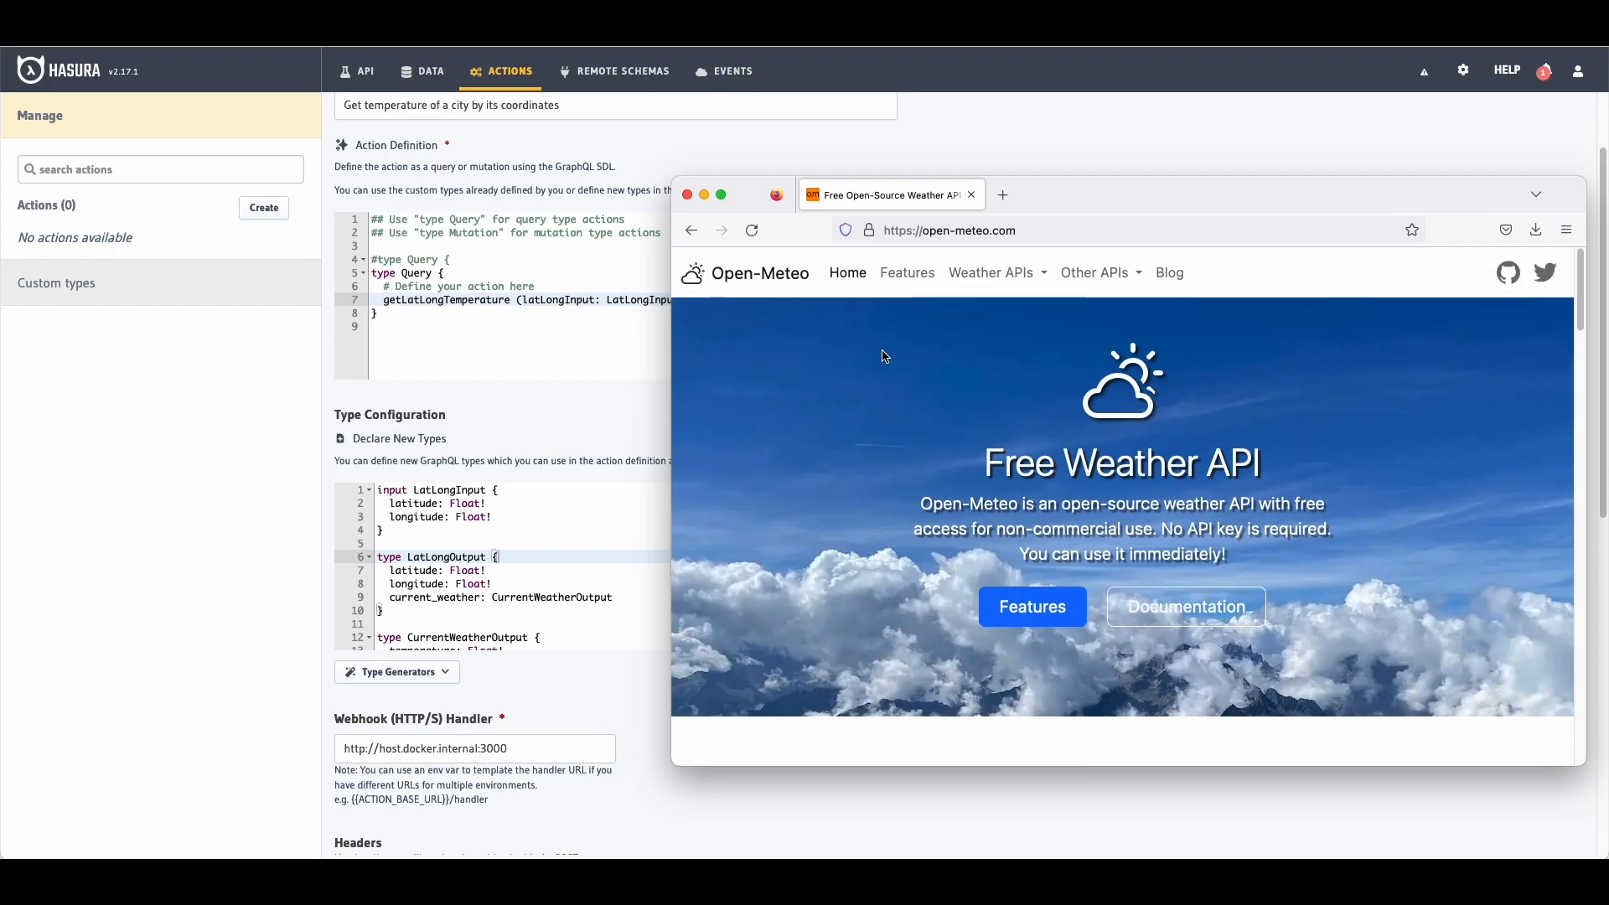
# Step: Go to the Weather Forecast API documentation from the Weather APIs menu
pyautogui.click(1001, 273)
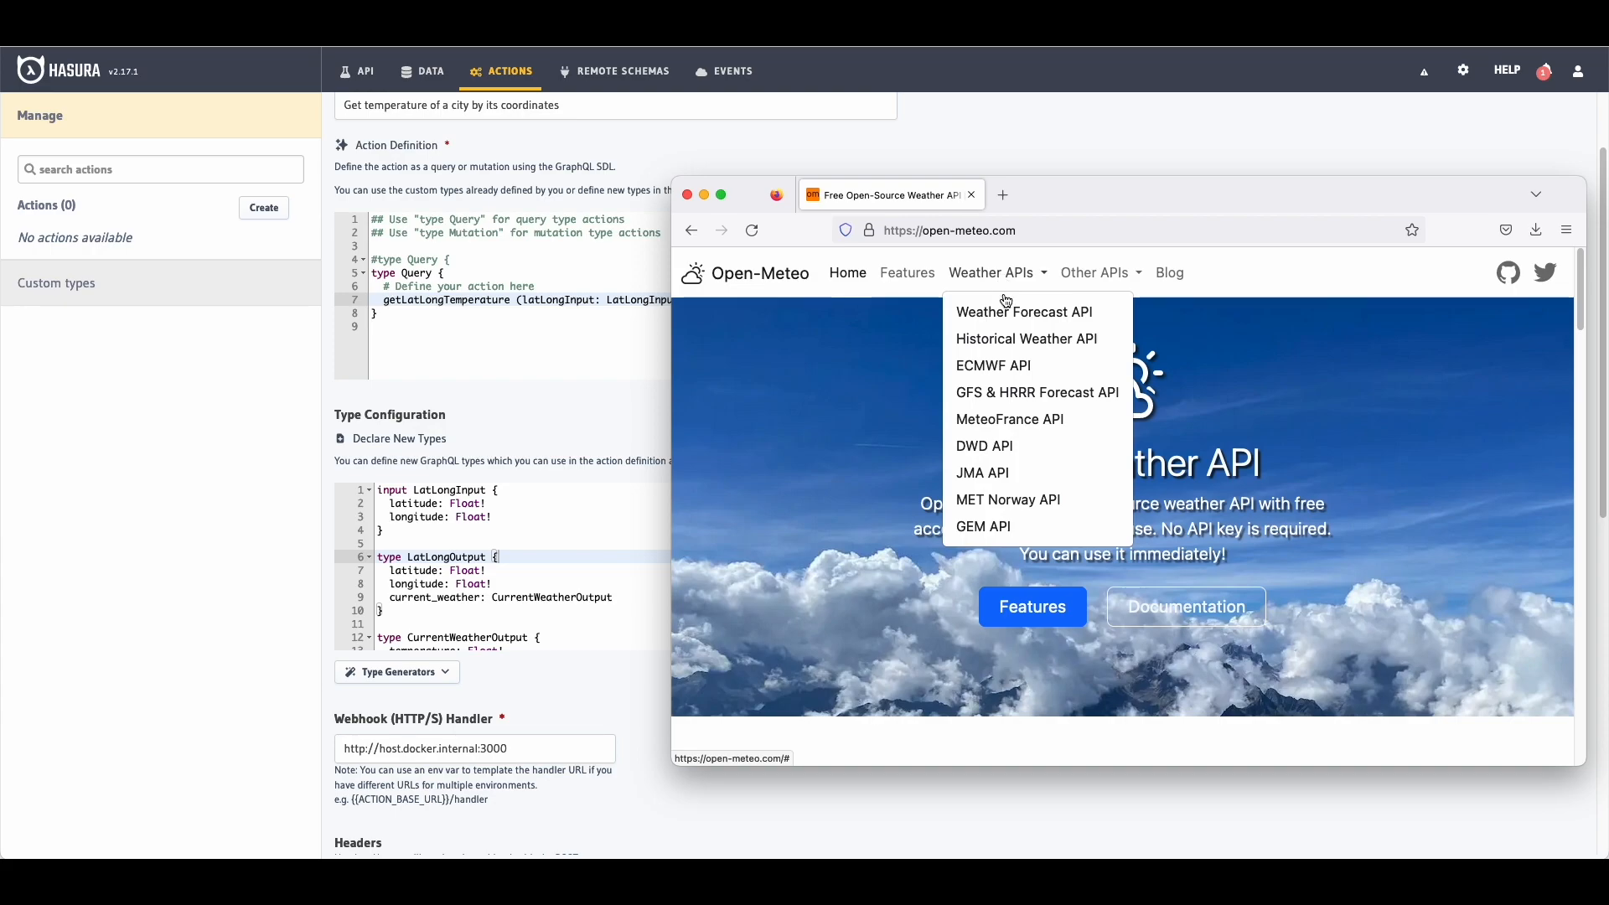
pyautogui.click(1023, 312)
pyautogui.scroll(-3, 1006, 360)
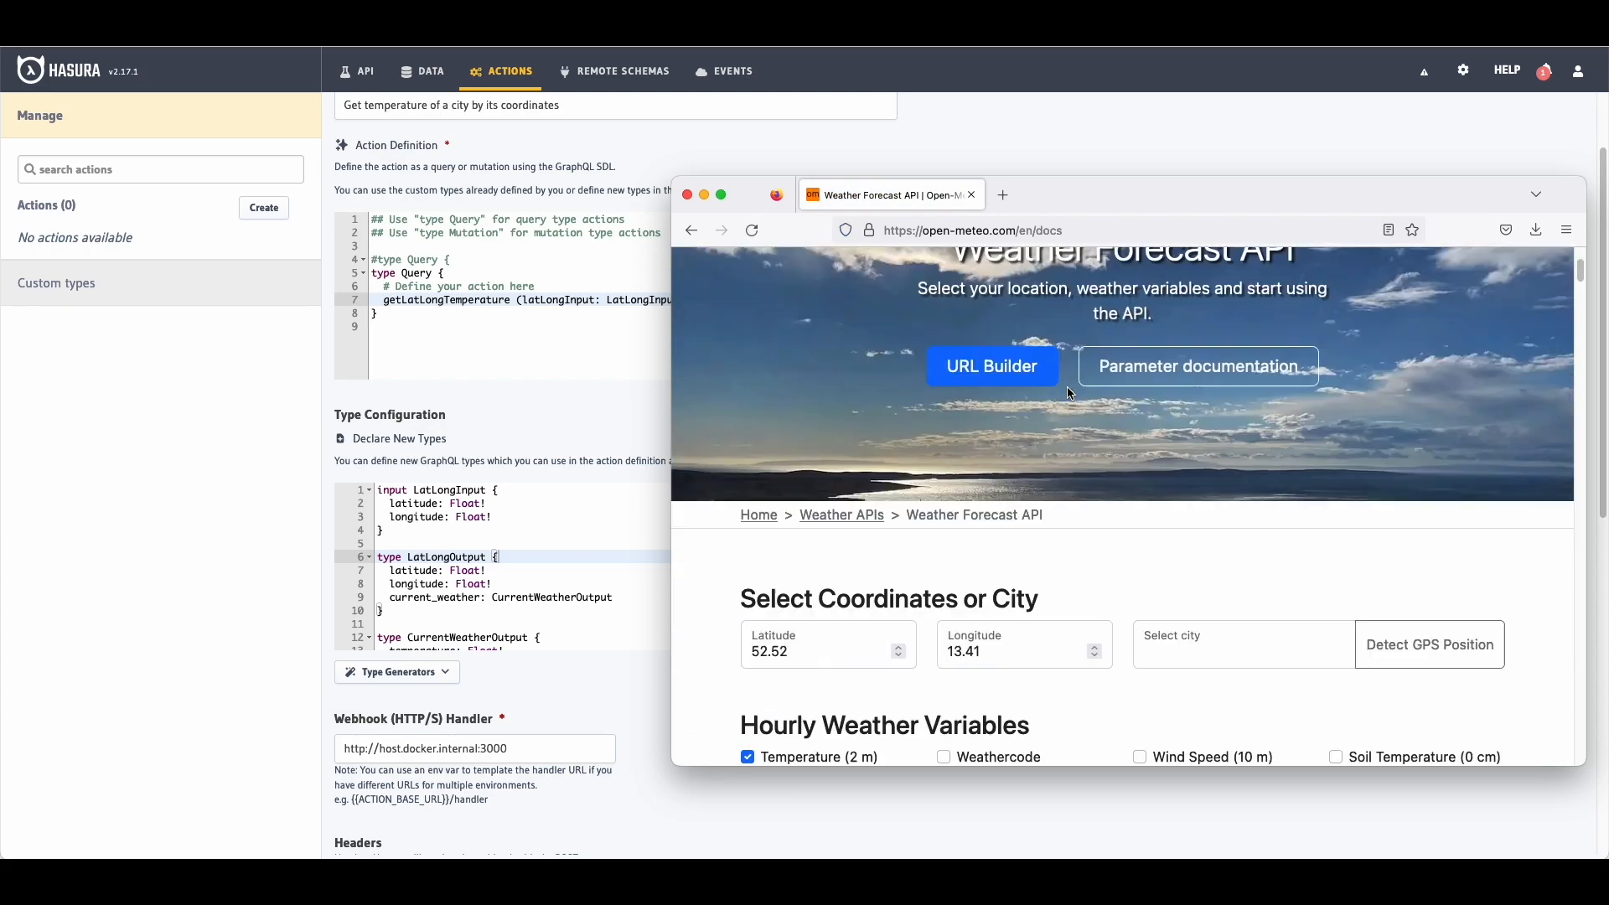
pyautogui.scroll(3, 969, 346)
pyautogui.scroll(-5, 969, 419)
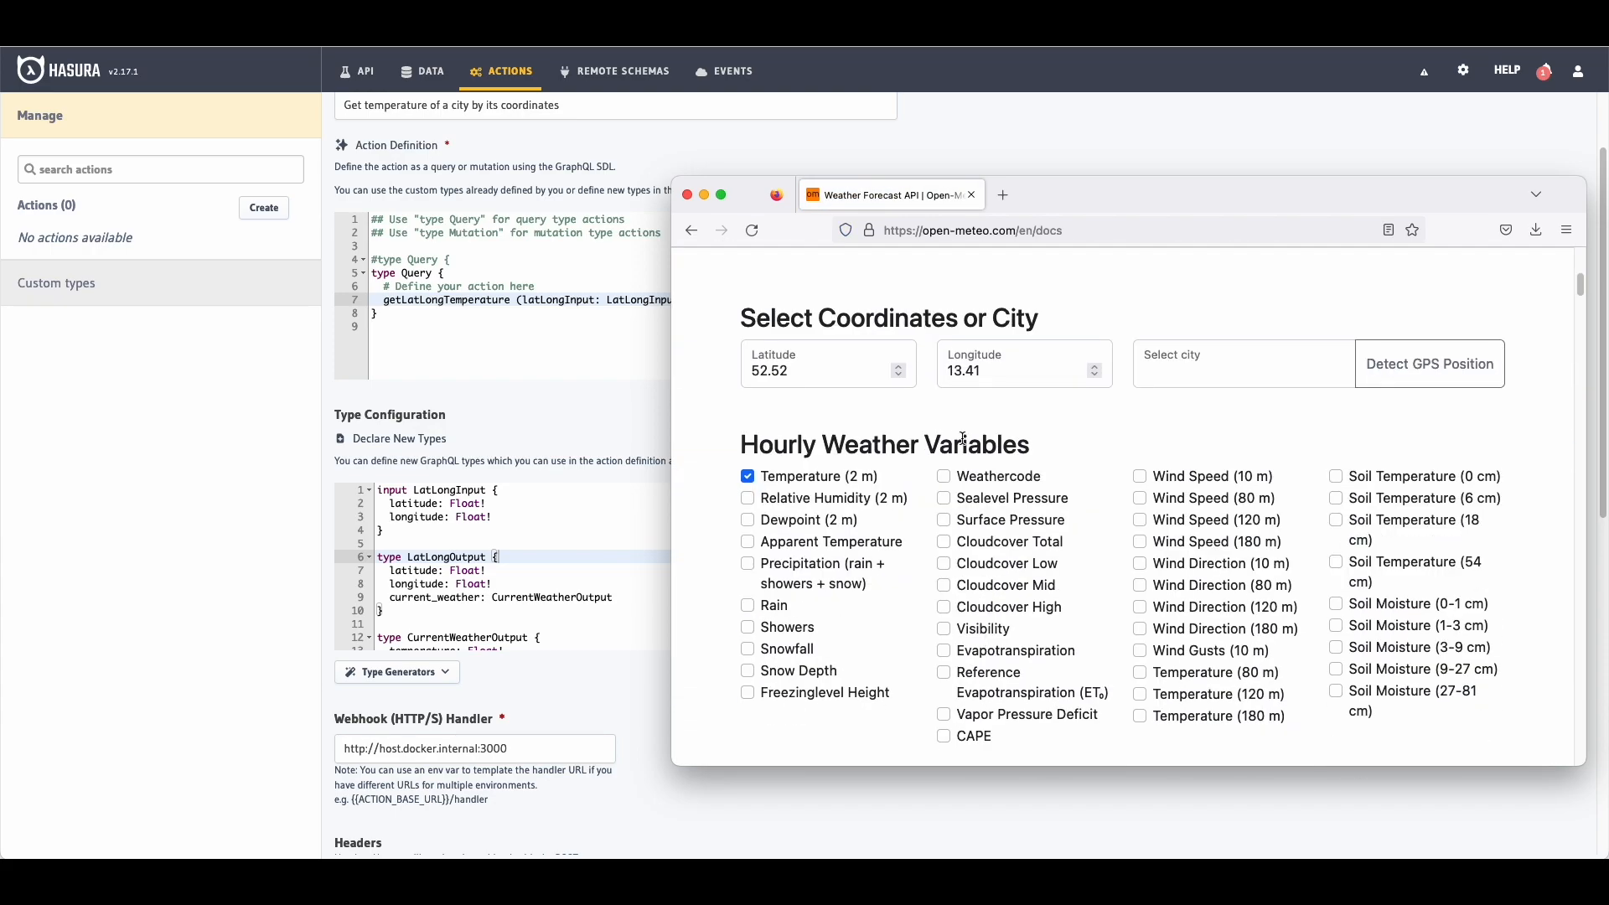
pyautogui.scroll(-4, 848, 454)
pyautogui.scroll(4, 848, 454)
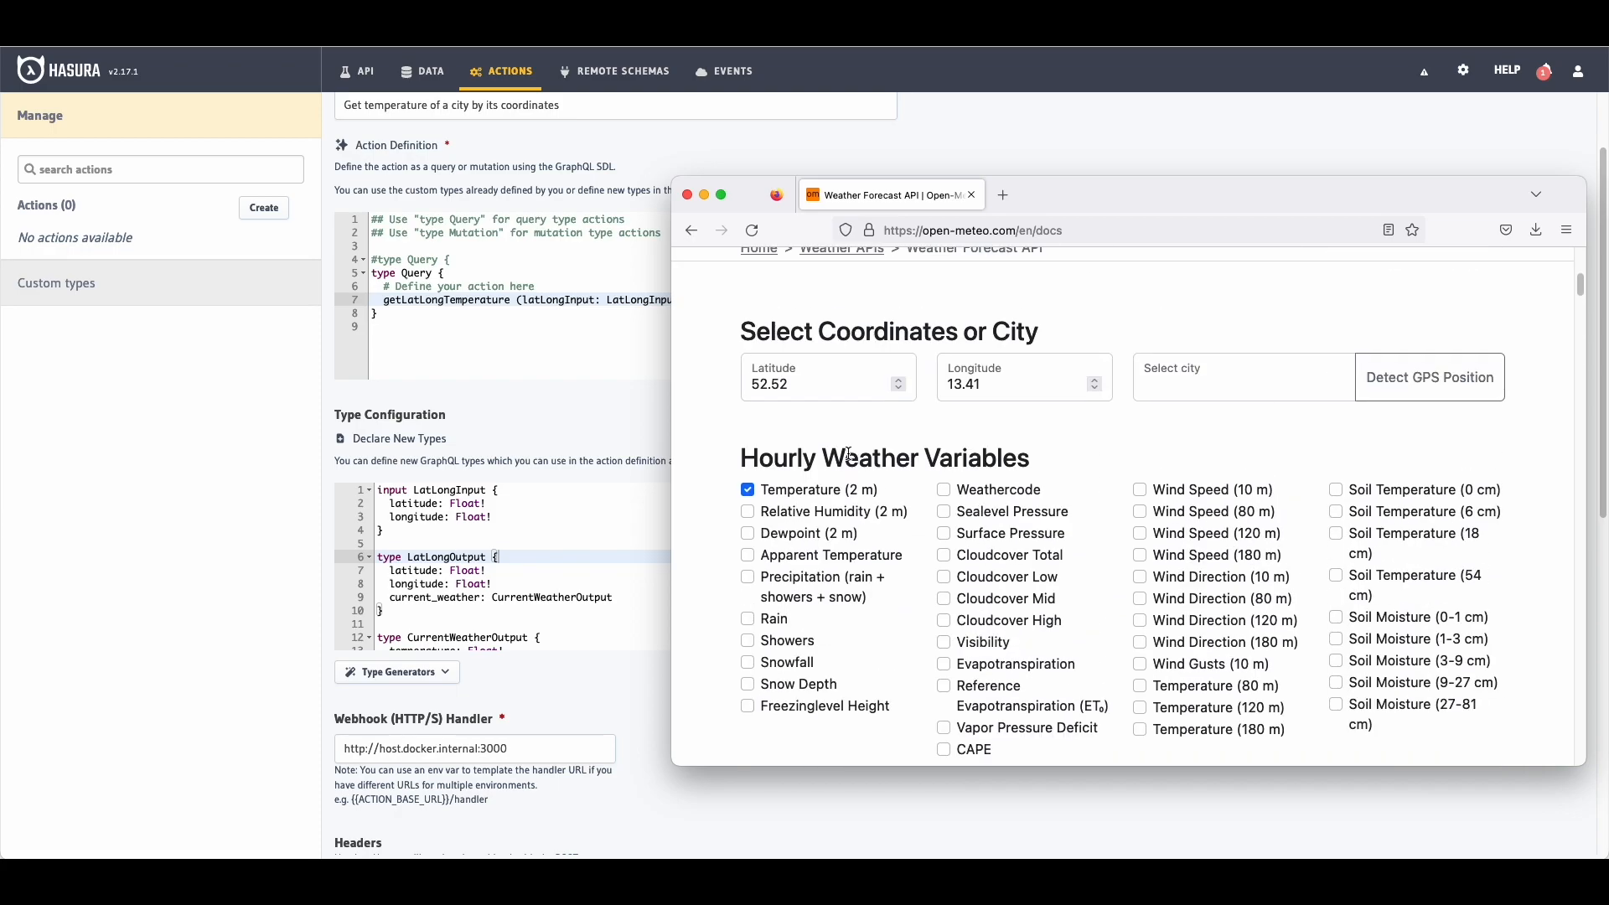
# Step: Uncheck Temperature (2 m), choose London as the city, and enable Current weather
pyautogui.click(749, 491)
pyautogui.click(1301, 381)
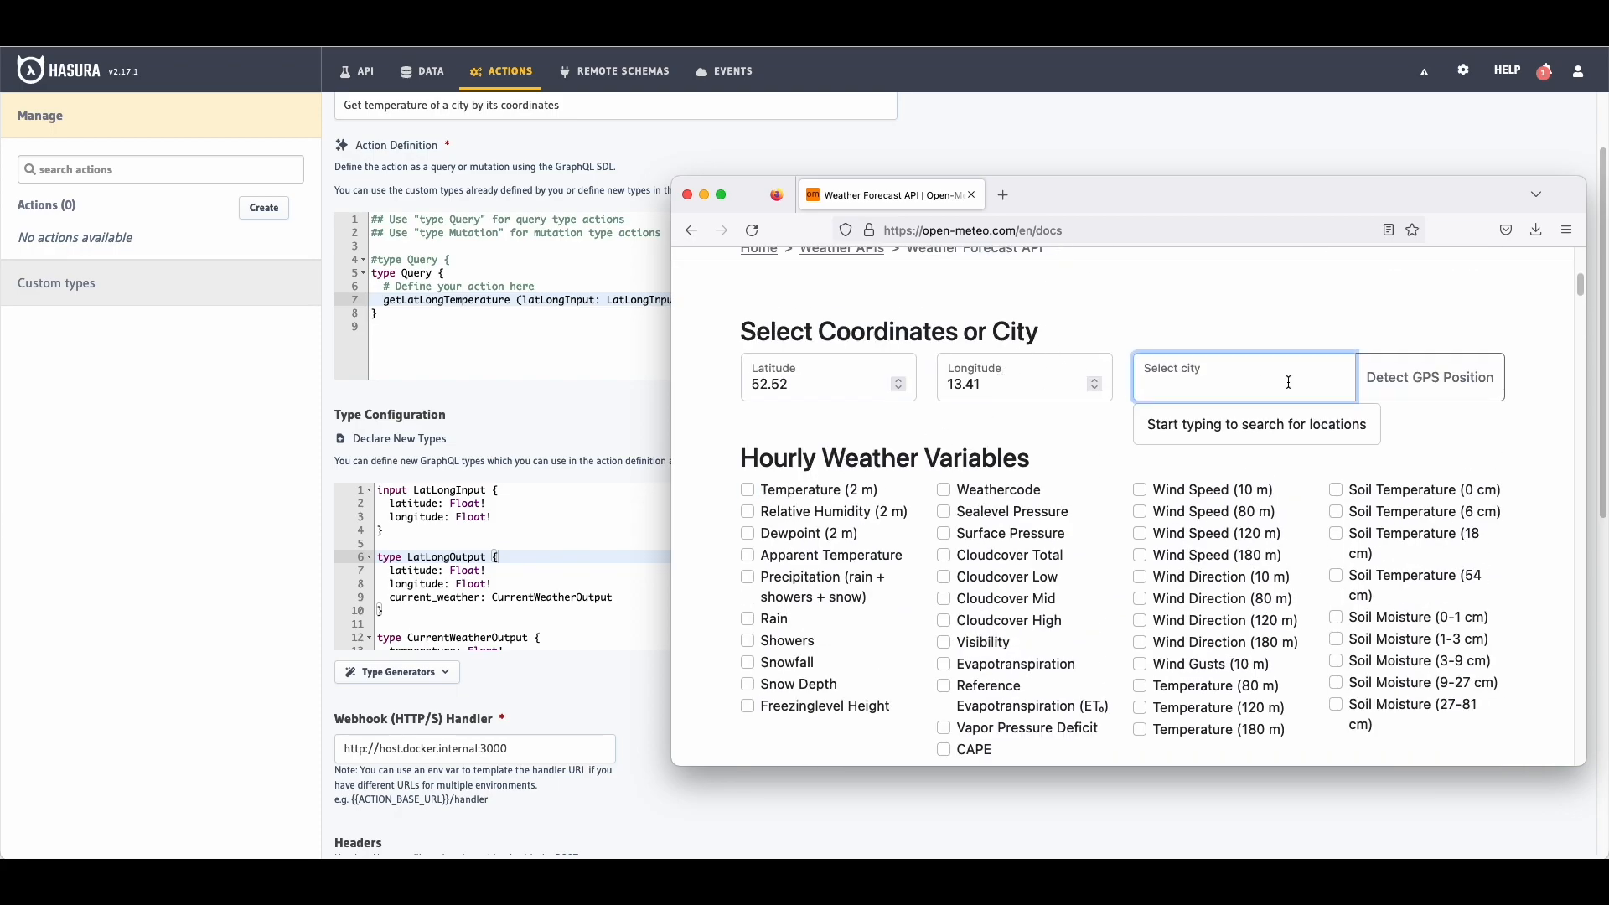
pyautogui.write('London')
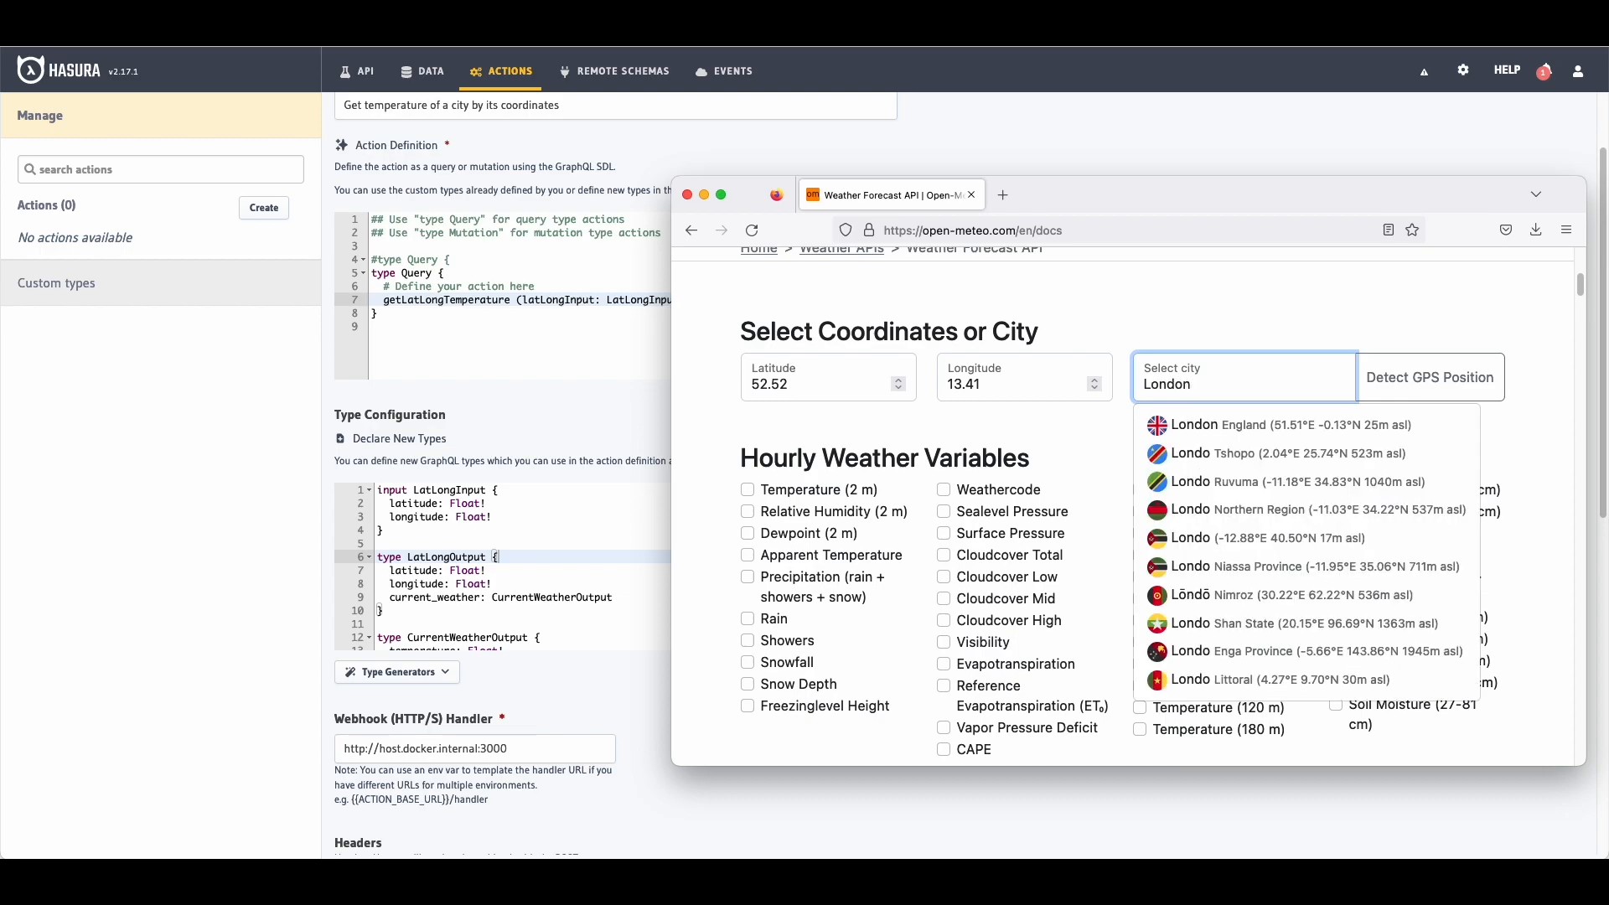
pyautogui.click(1264, 437)
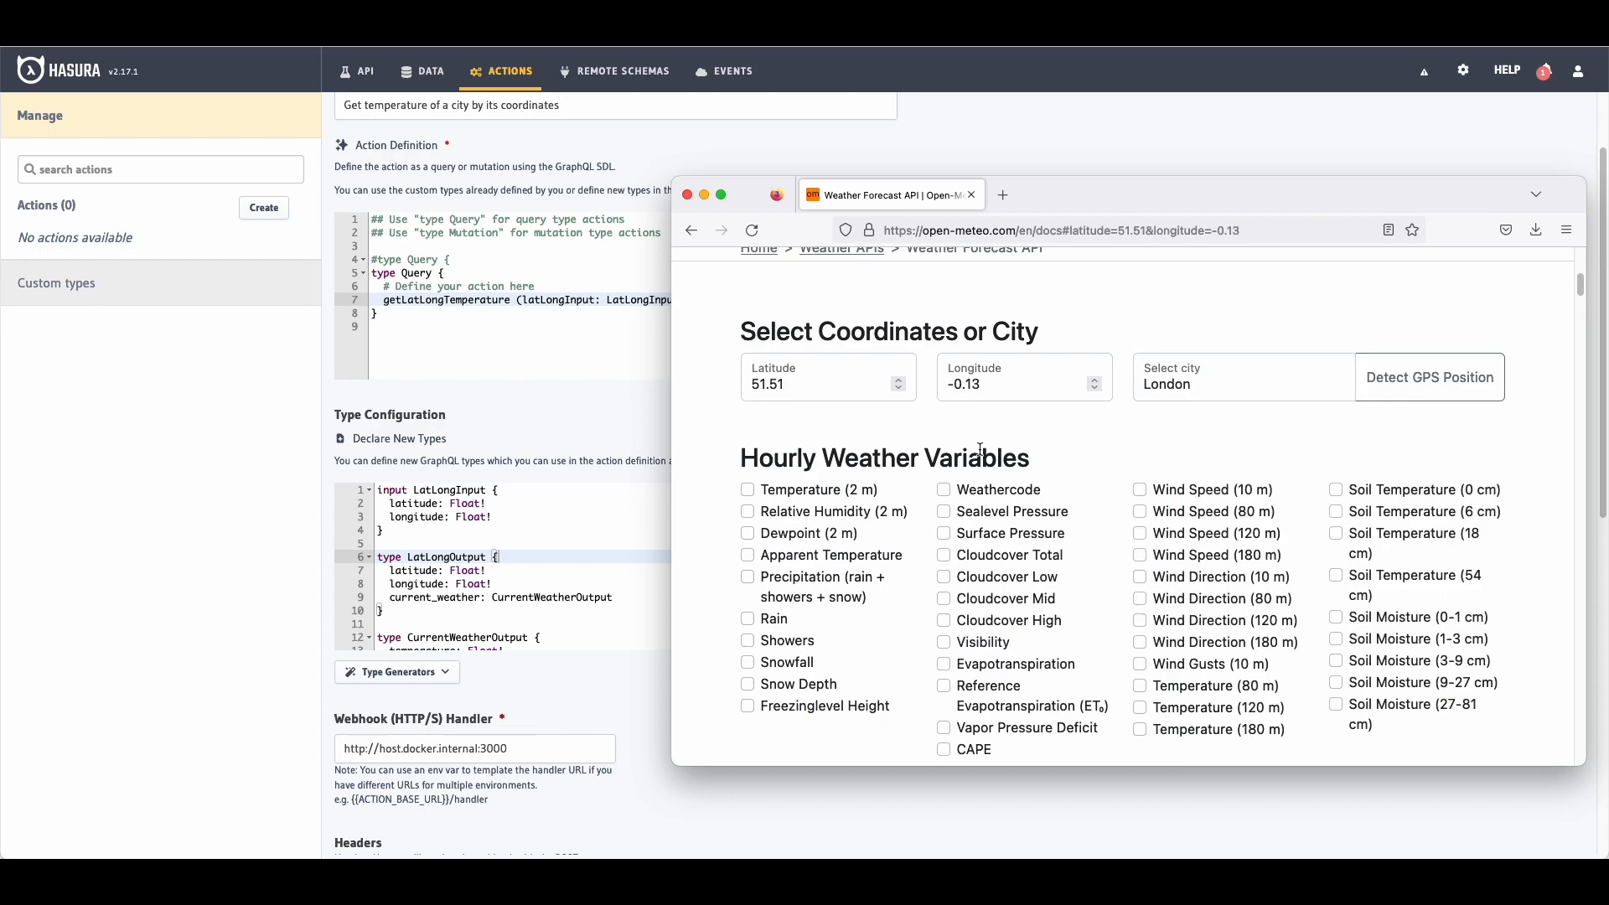
pyautogui.scroll(-5, 943, 440)
pyautogui.scroll(-5, 888, 437)
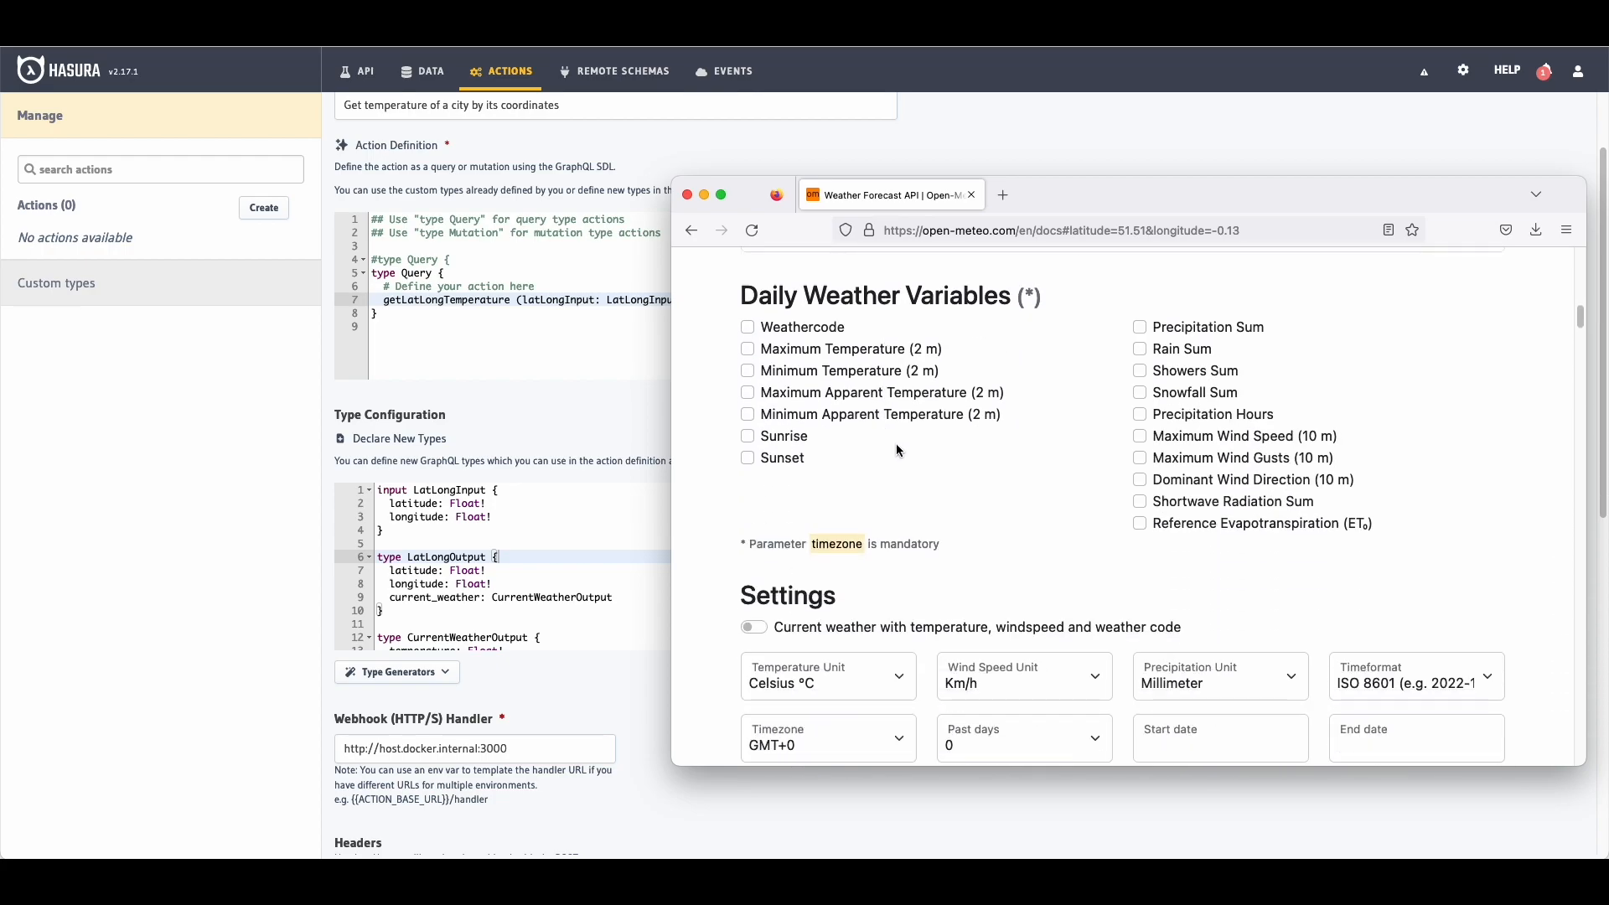
pyautogui.click(757, 468)
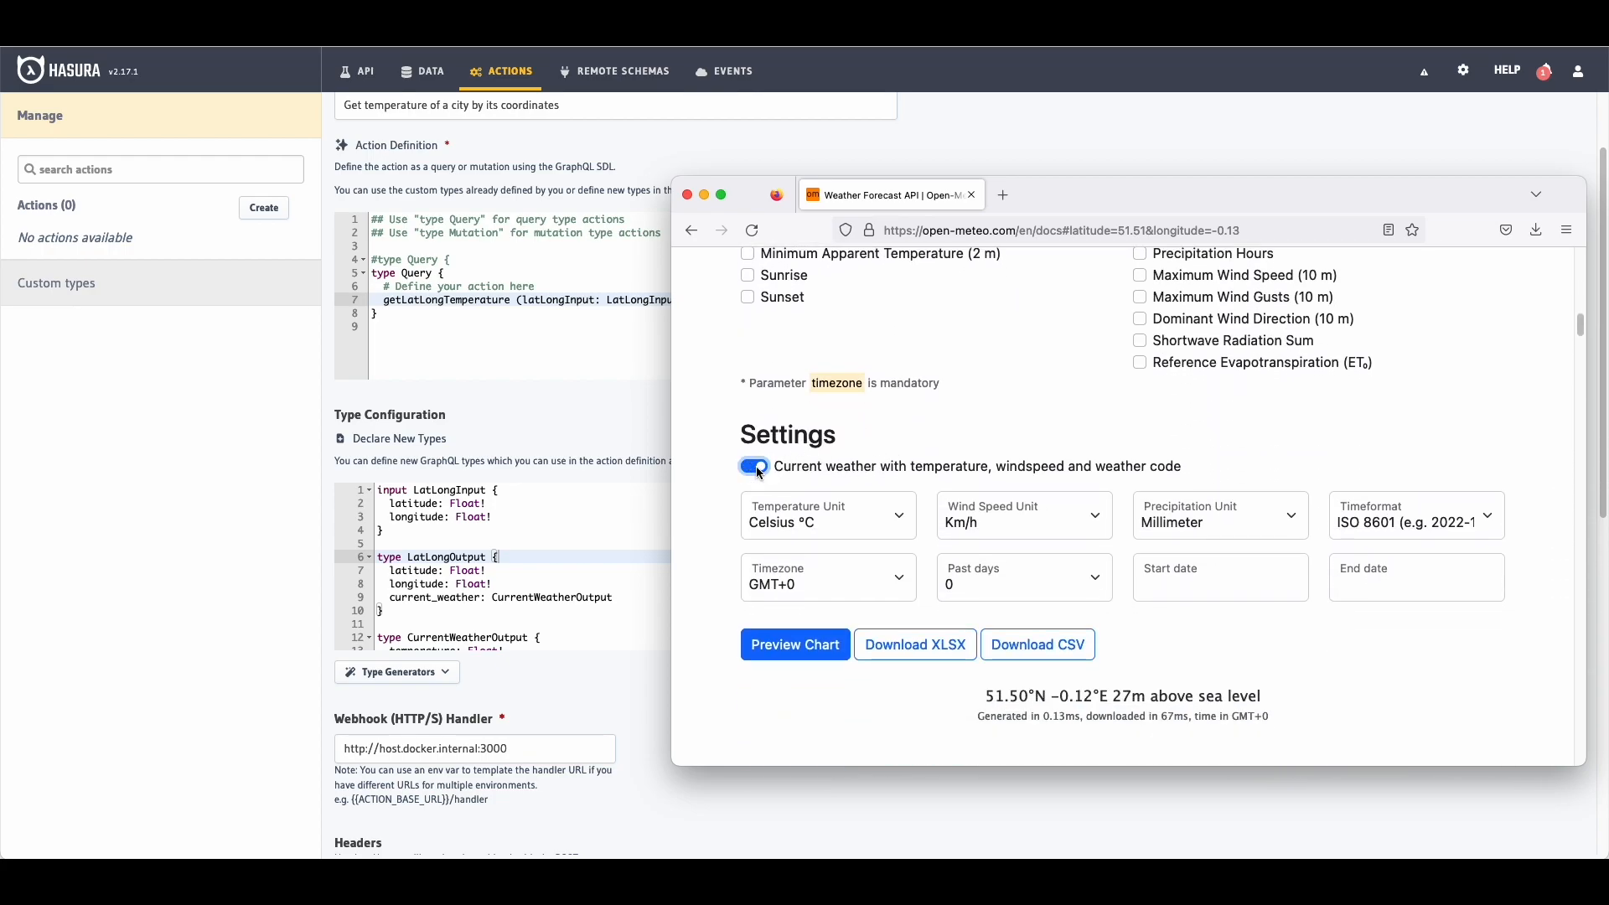
pyautogui.scroll(-1, 986, 438)
pyautogui.scroll(-2, 985, 439)
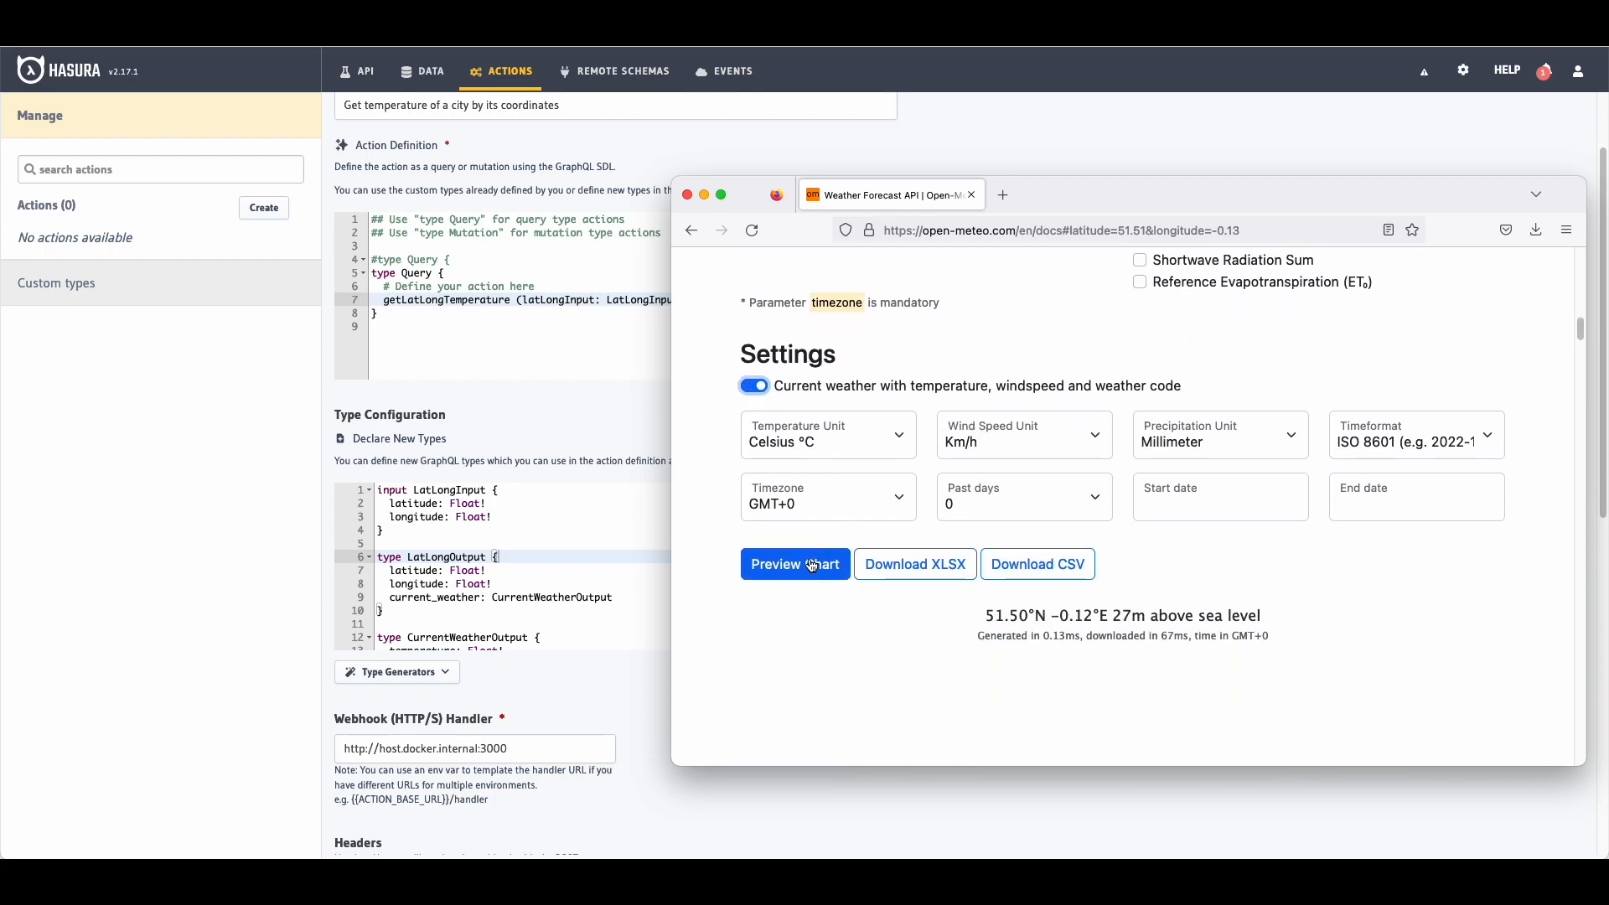
pyautogui.scroll(-6, 1002, 457)
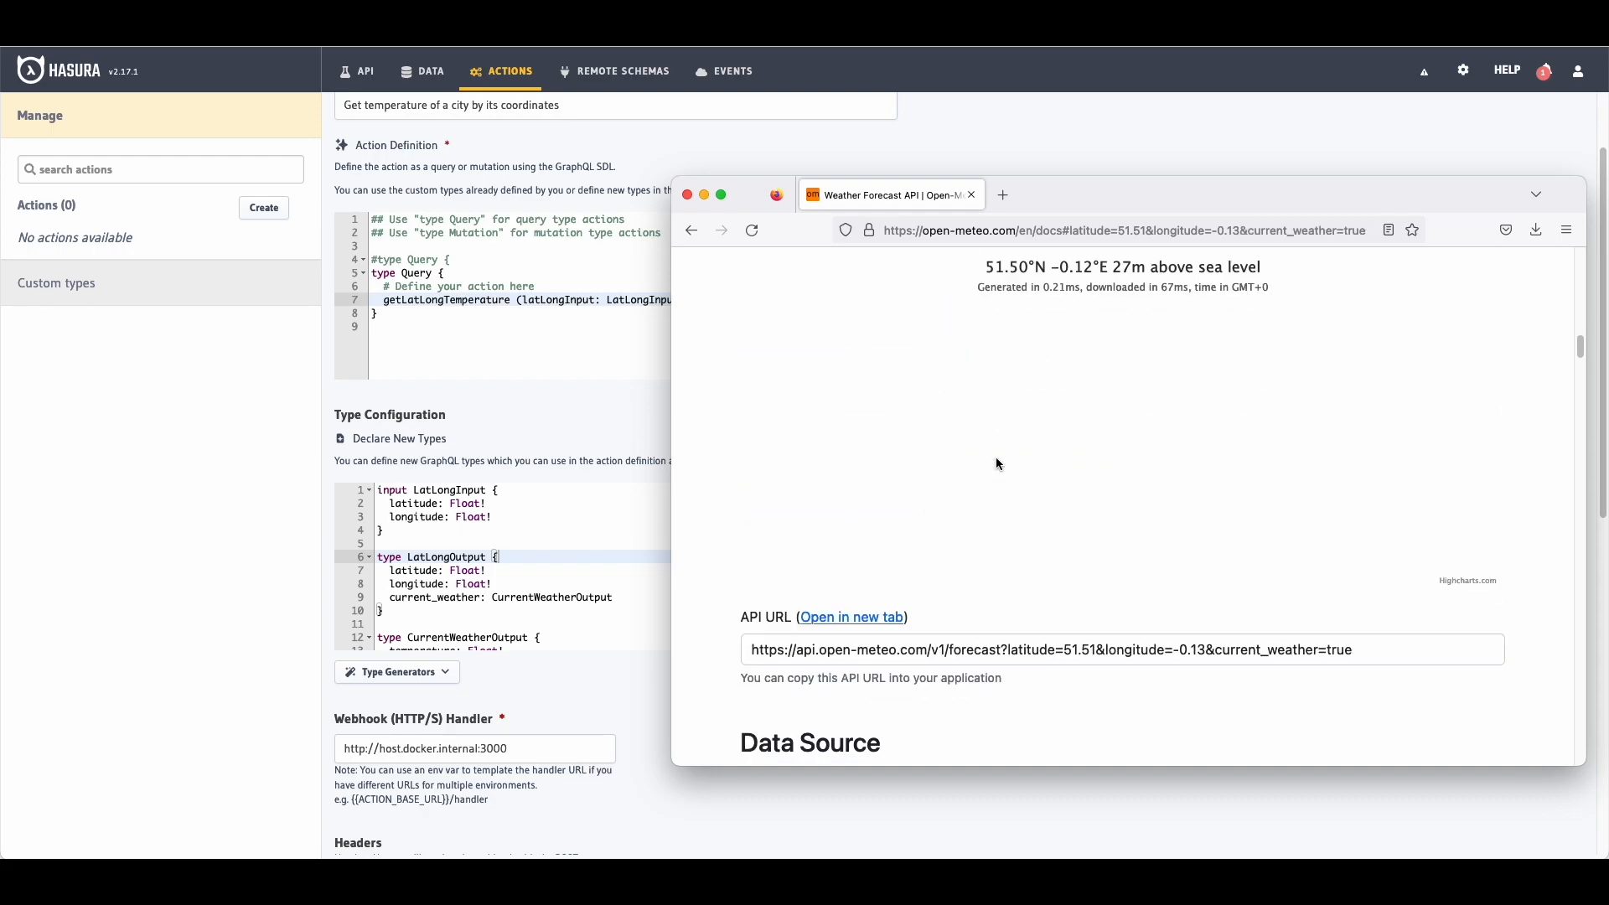
# Step: Load the copied forecast URL in a new tab and inspect London's latitude, longitude and current_weather JSON
pyautogui.click(839, 491)
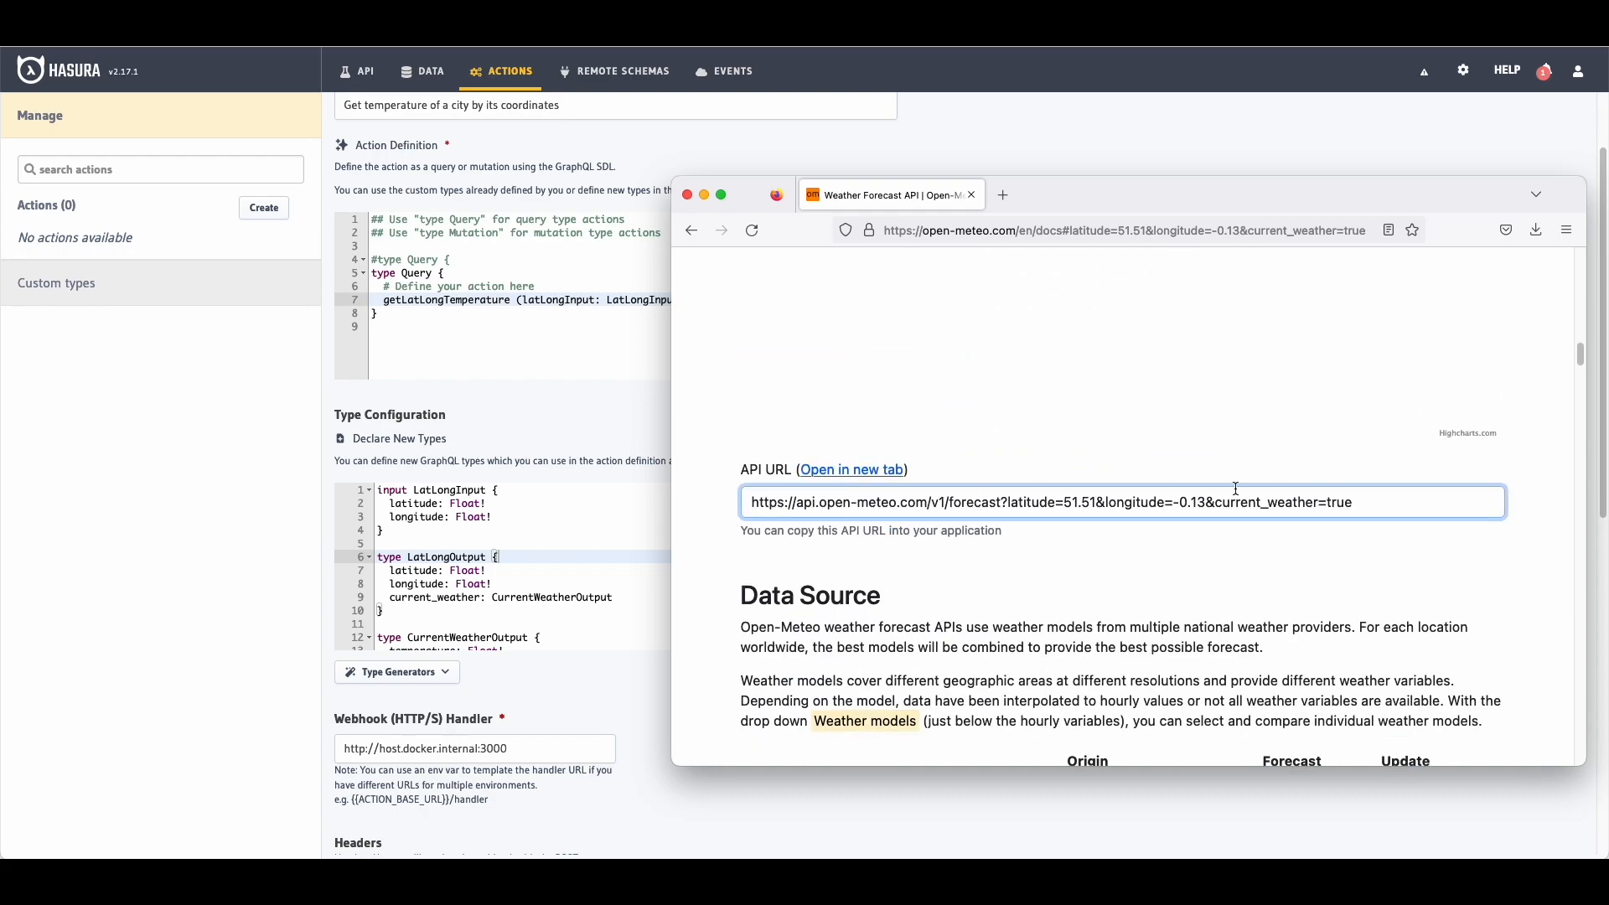
pyautogui.moveTo(1369, 503); pyautogui.dragTo(751, 500)
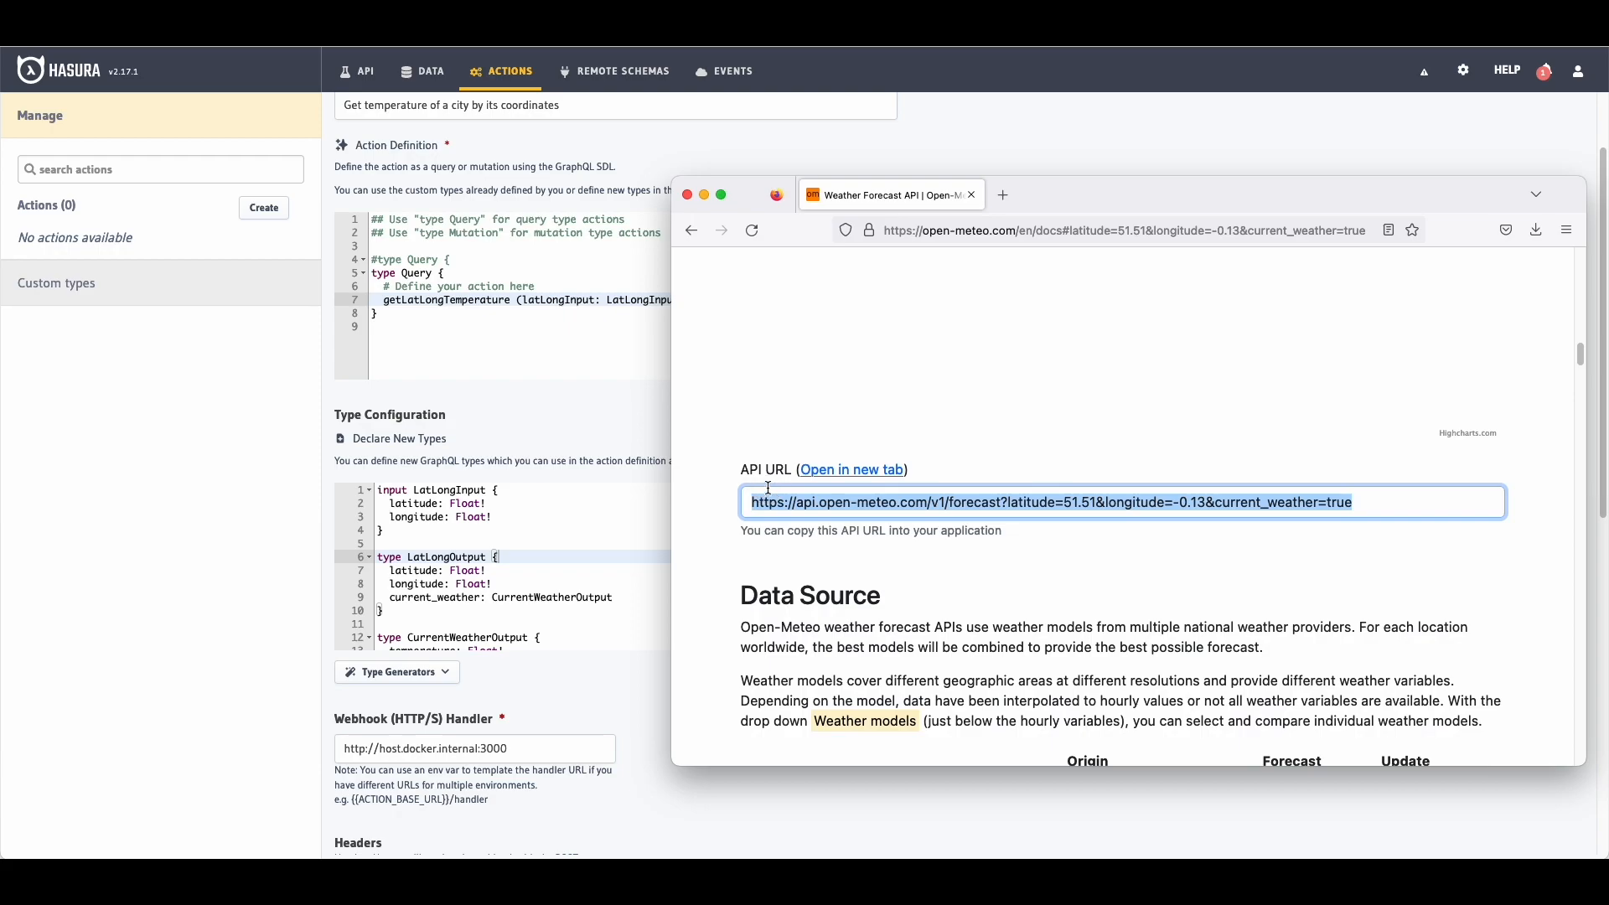
pyautogui.press('super+c')
pyautogui.press('super+t')
pyautogui.press('super+v')
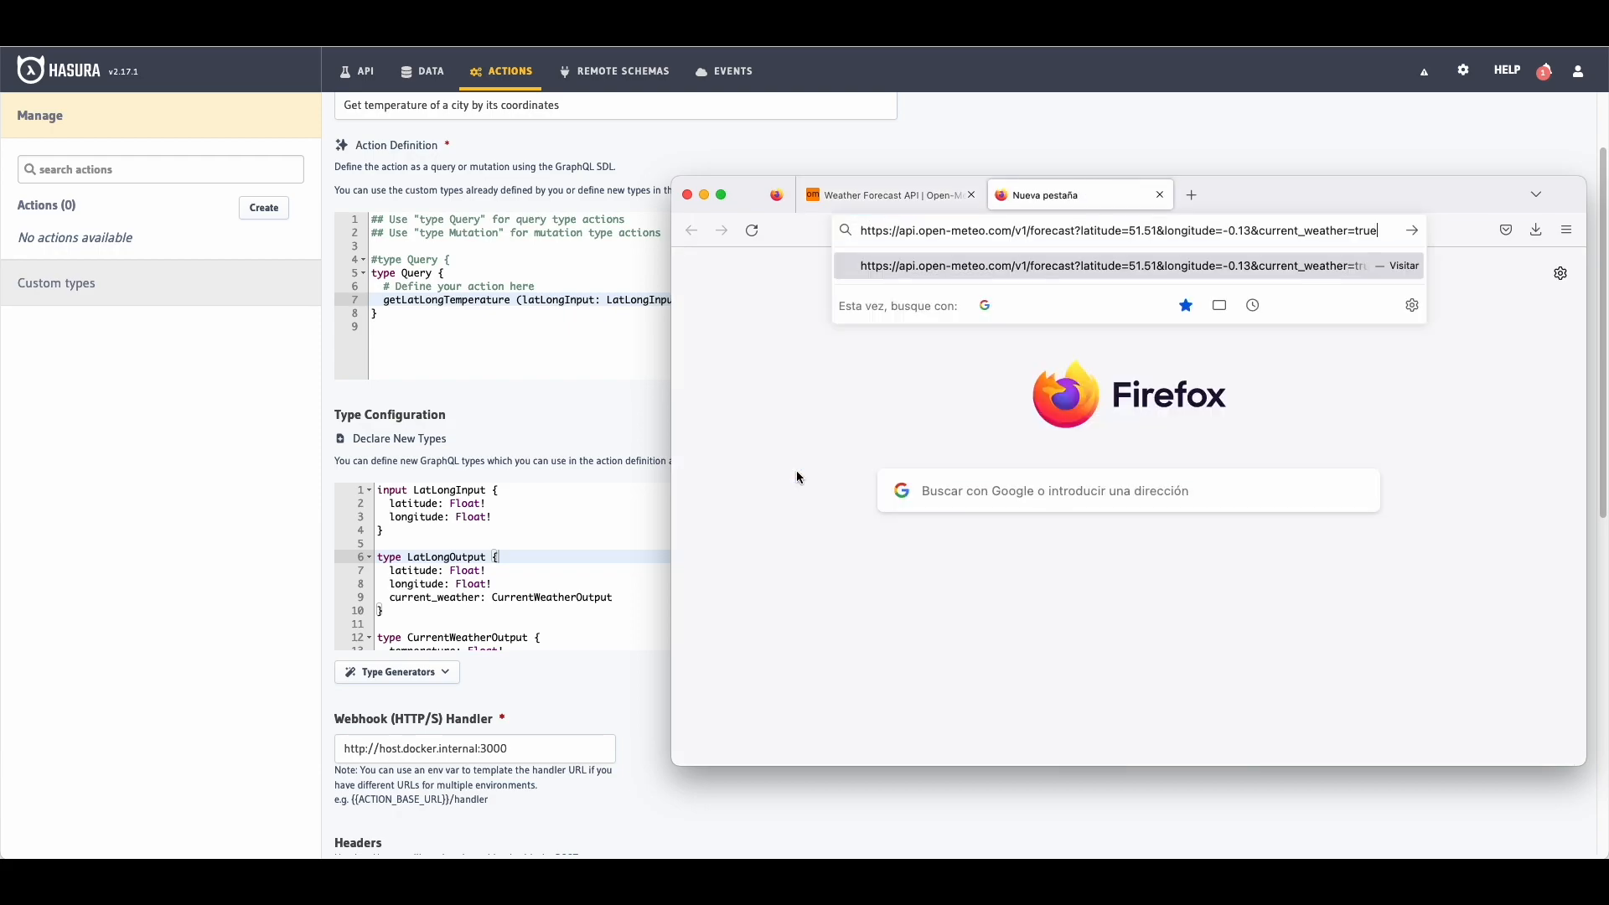
pyautogui.press('Return')
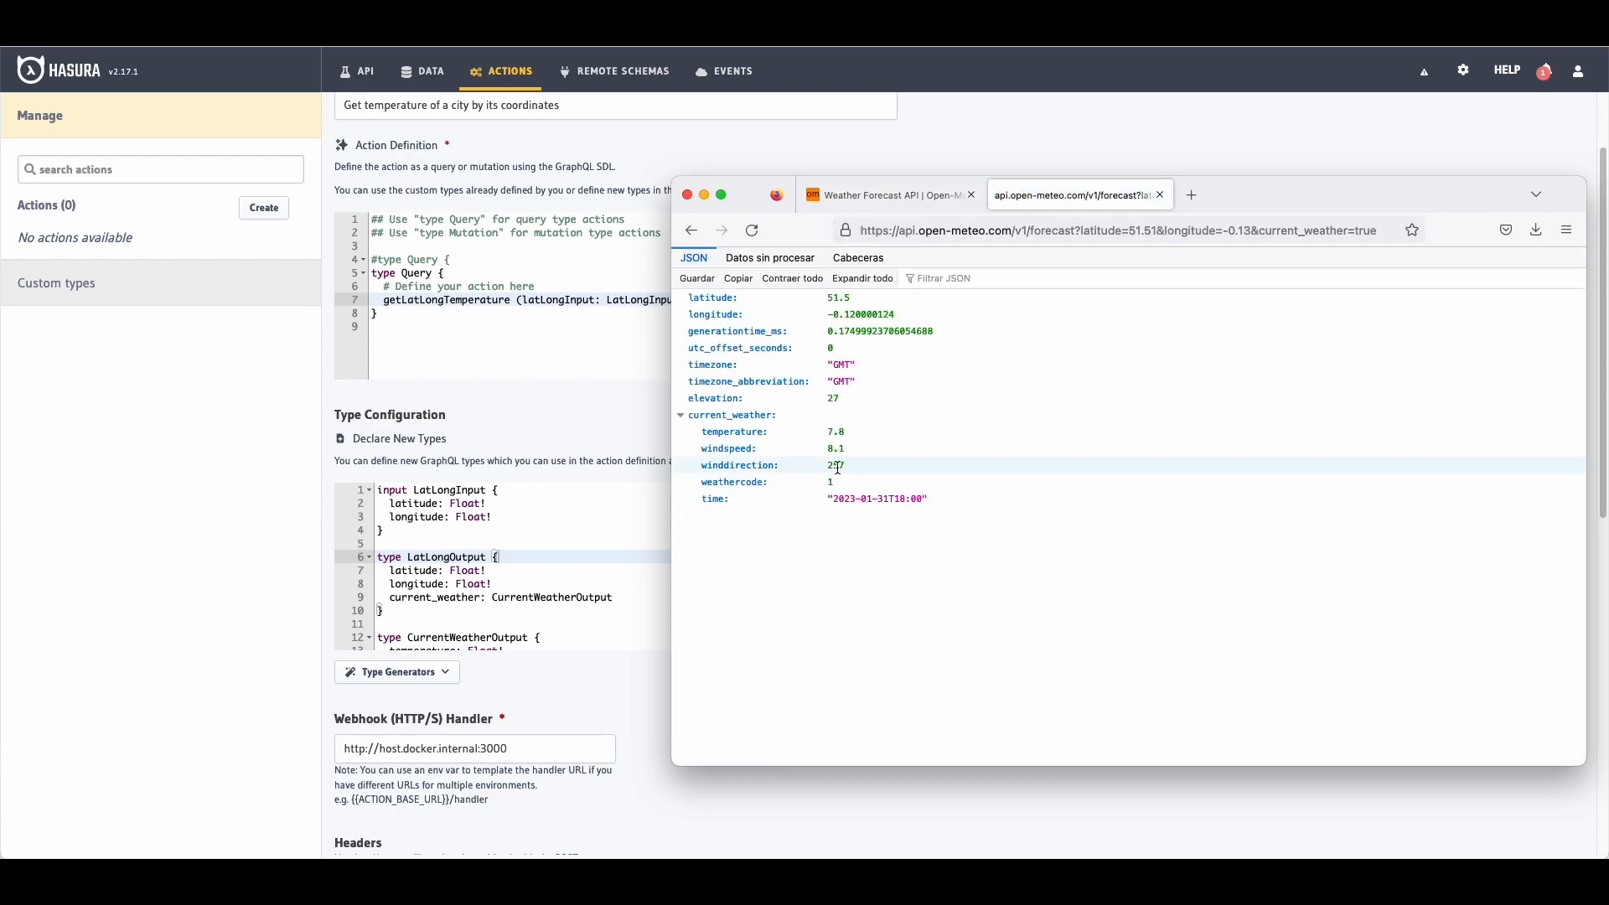
pyautogui.moveTo(931, 499); pyautogui.dragTo(776, 290)
pyautogui.click(742, 297)
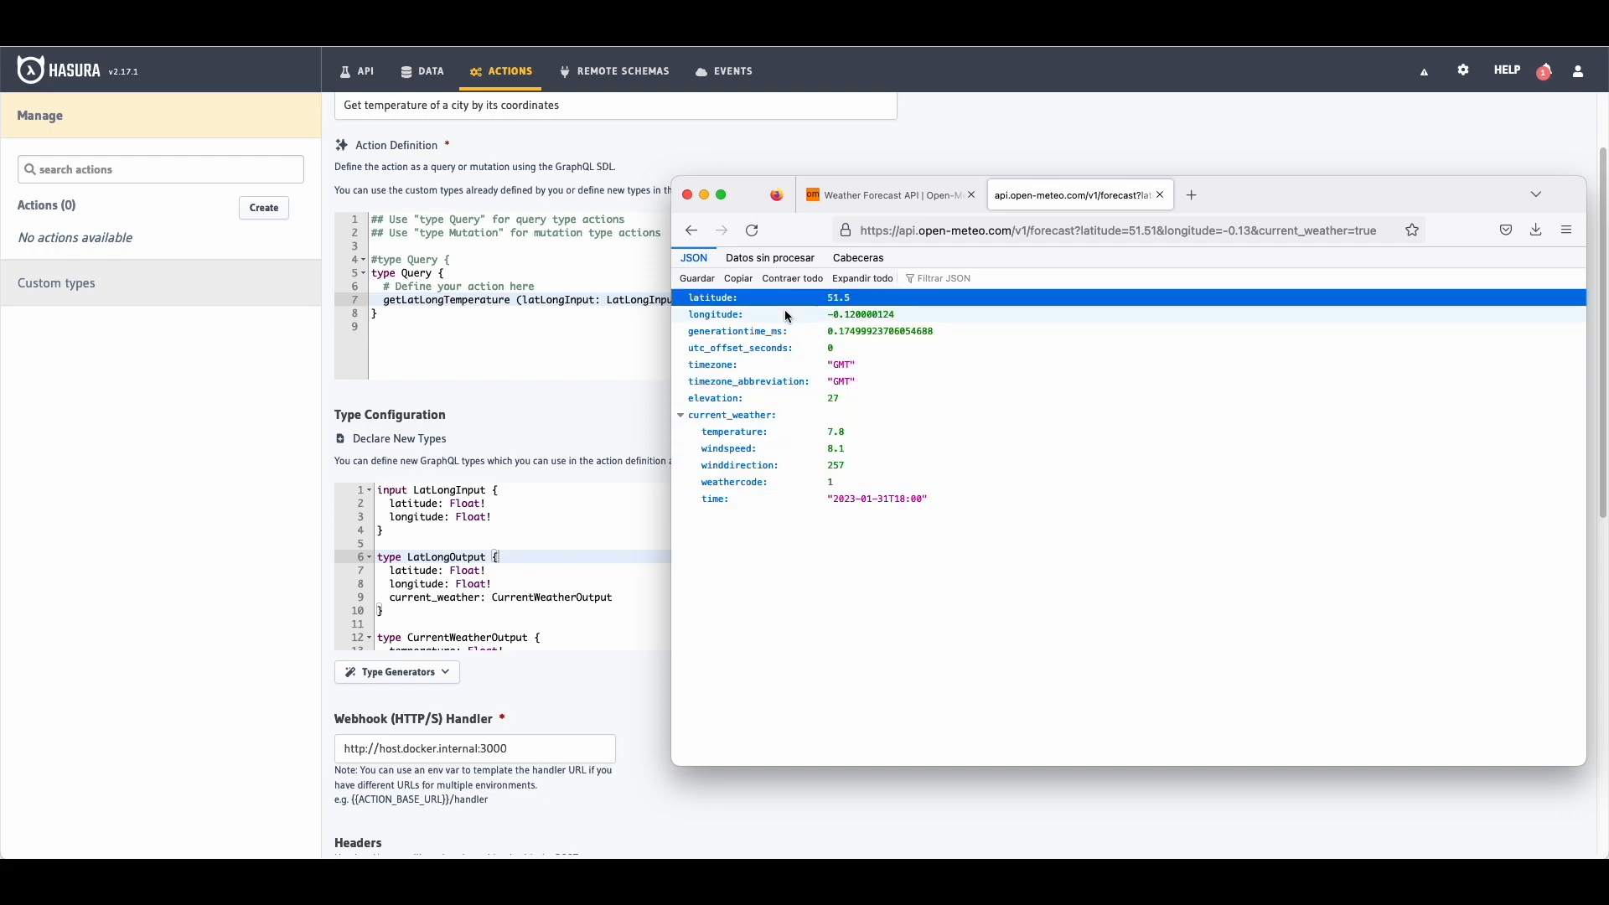
pyautogui.scroll(-2, 417, 543)
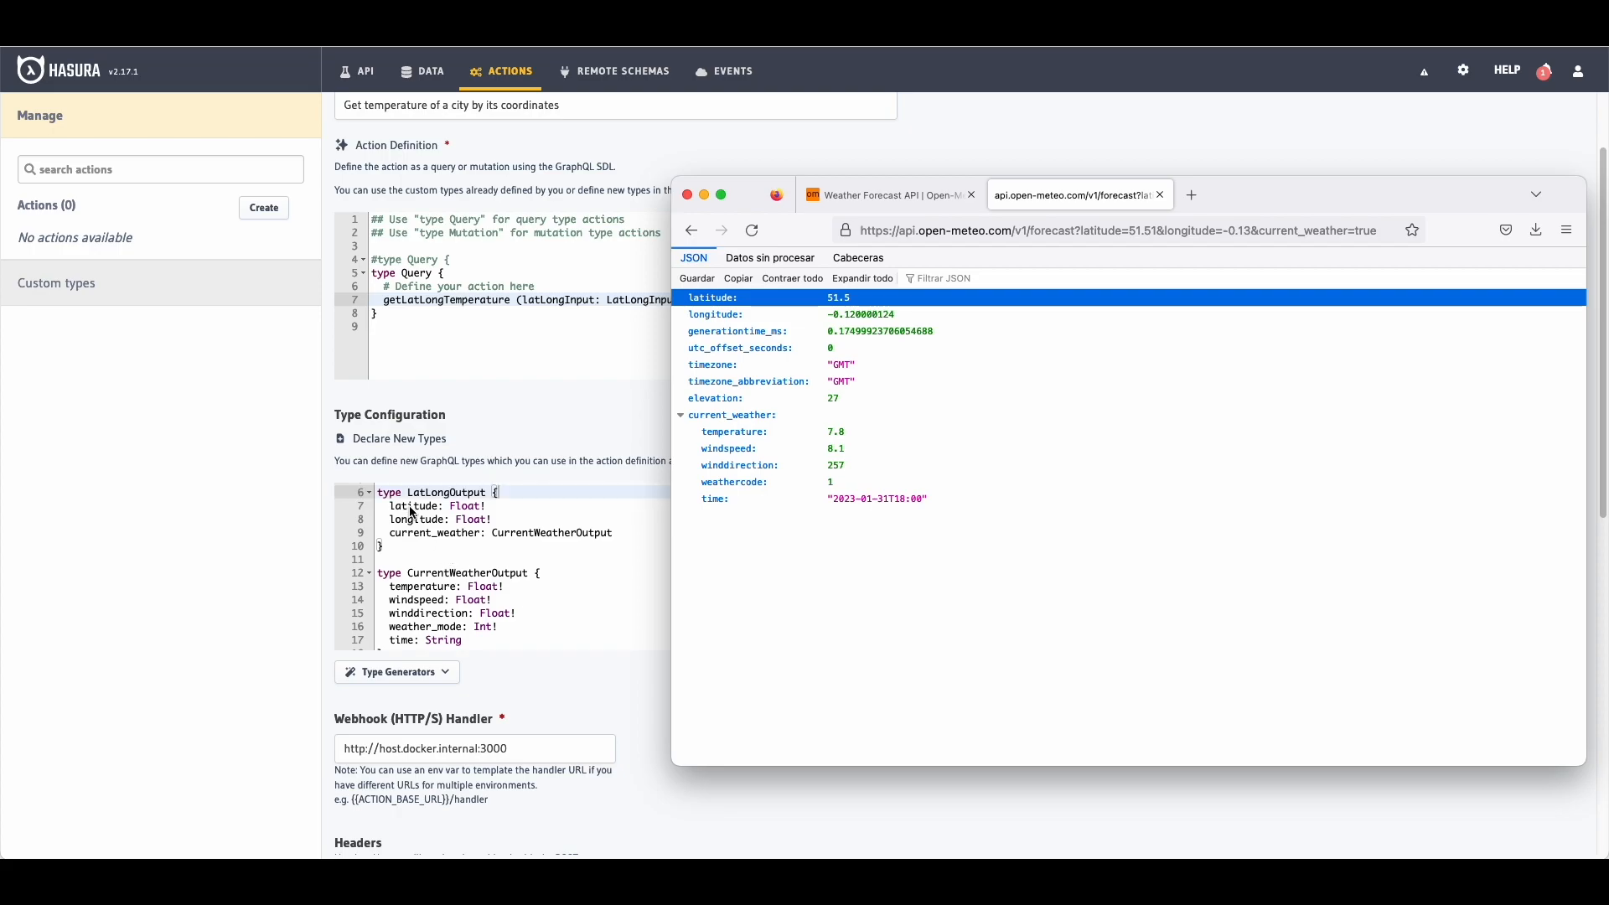
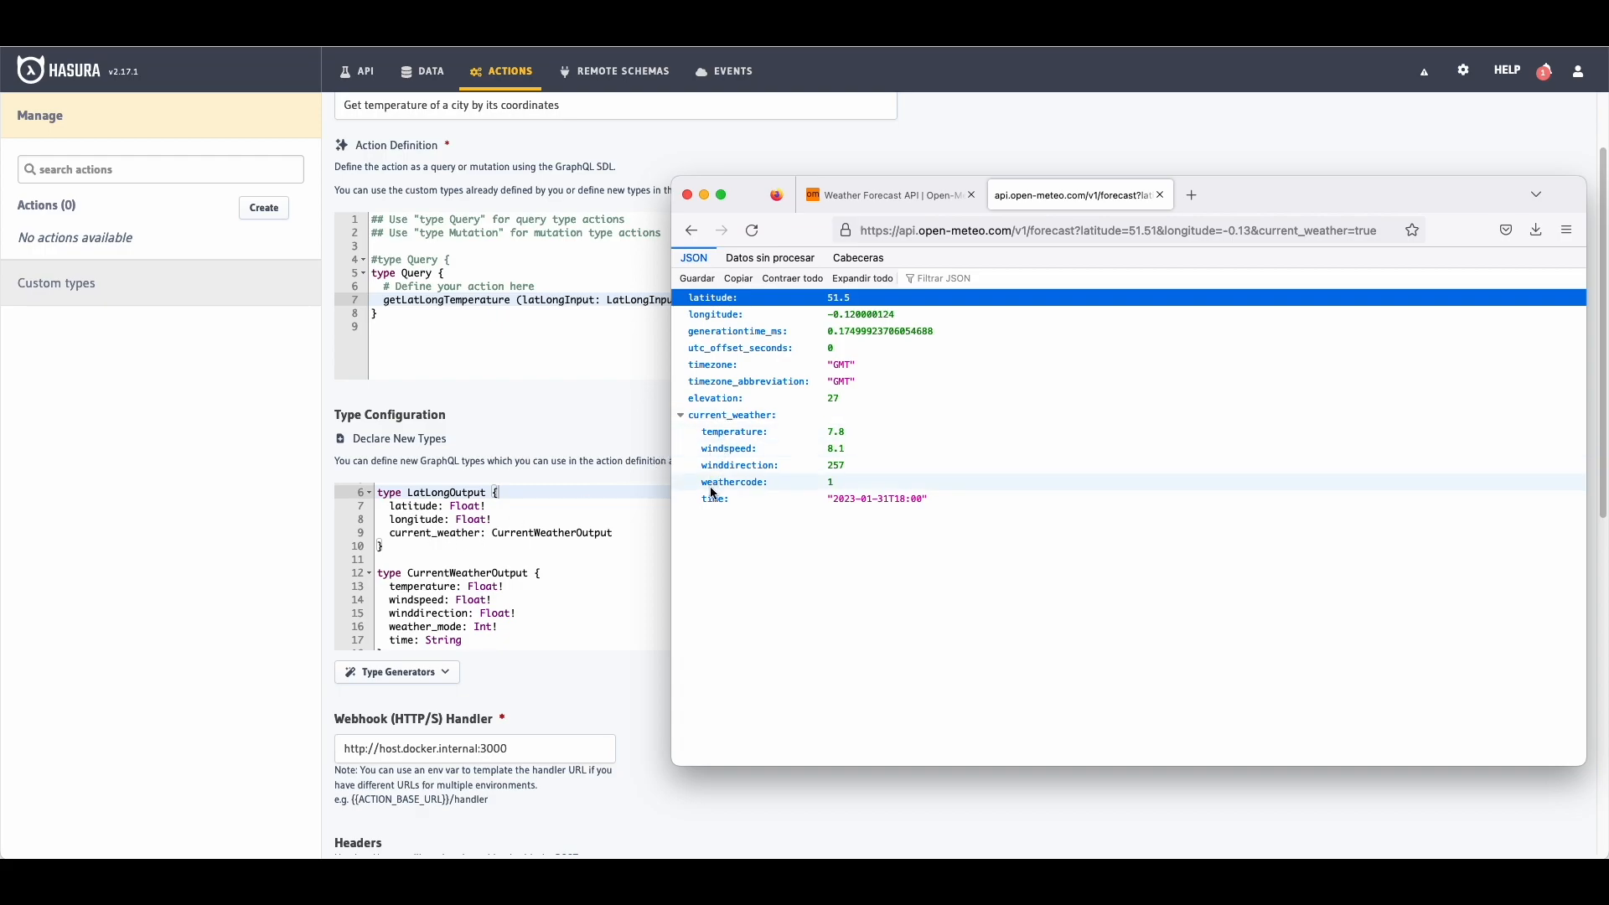
pyautogui.scroll(-1, 578, 536)
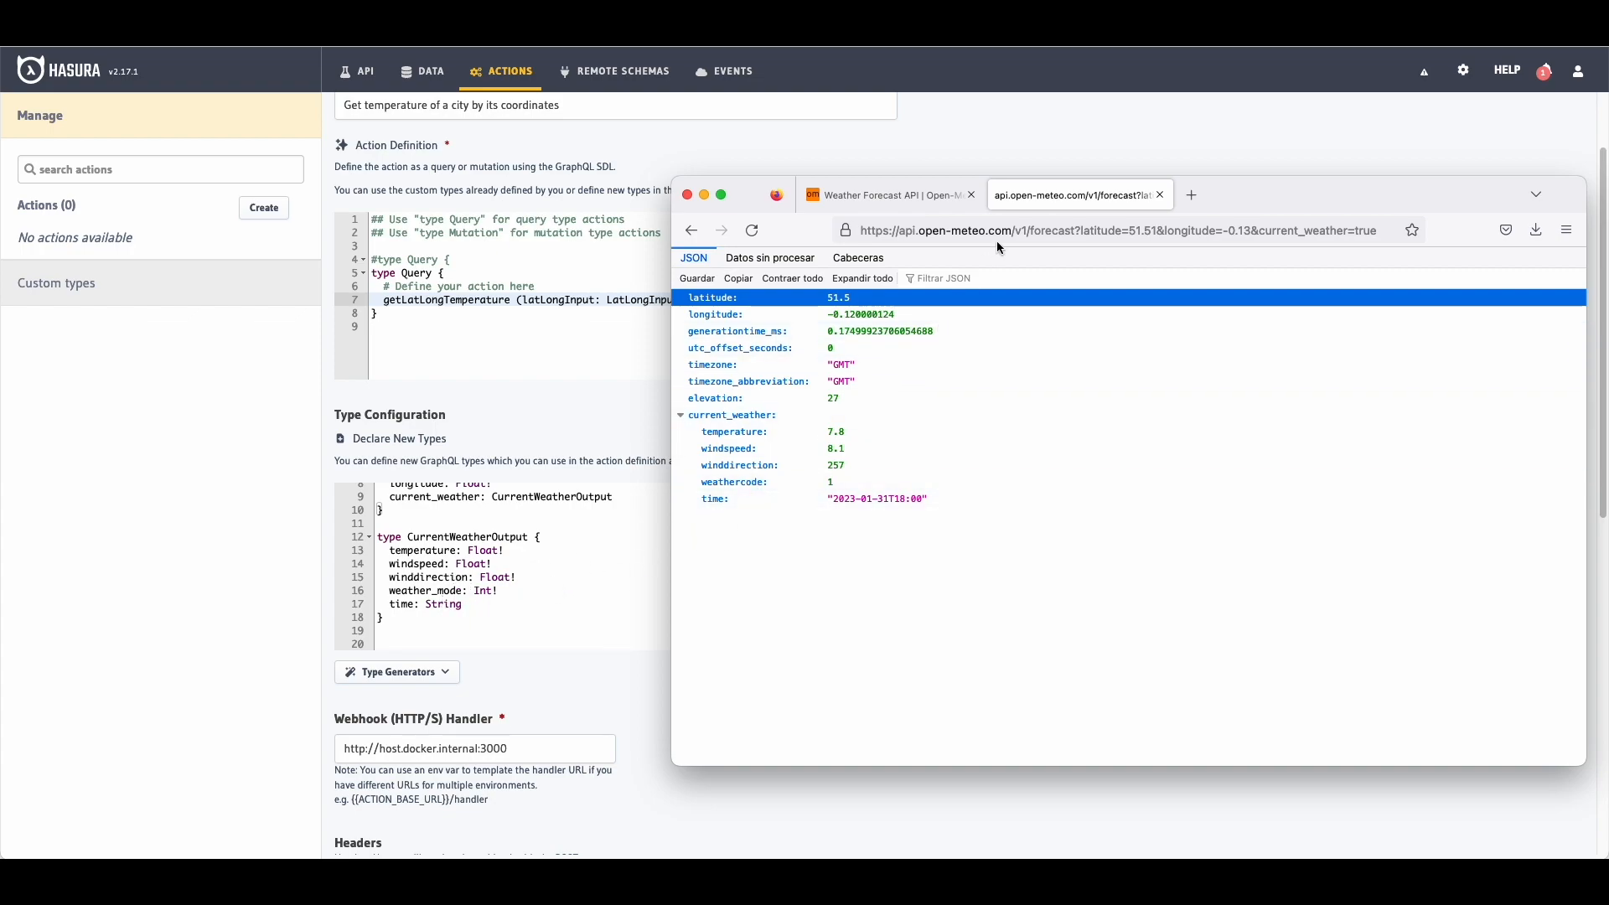
pyautogui.click(886, 191)
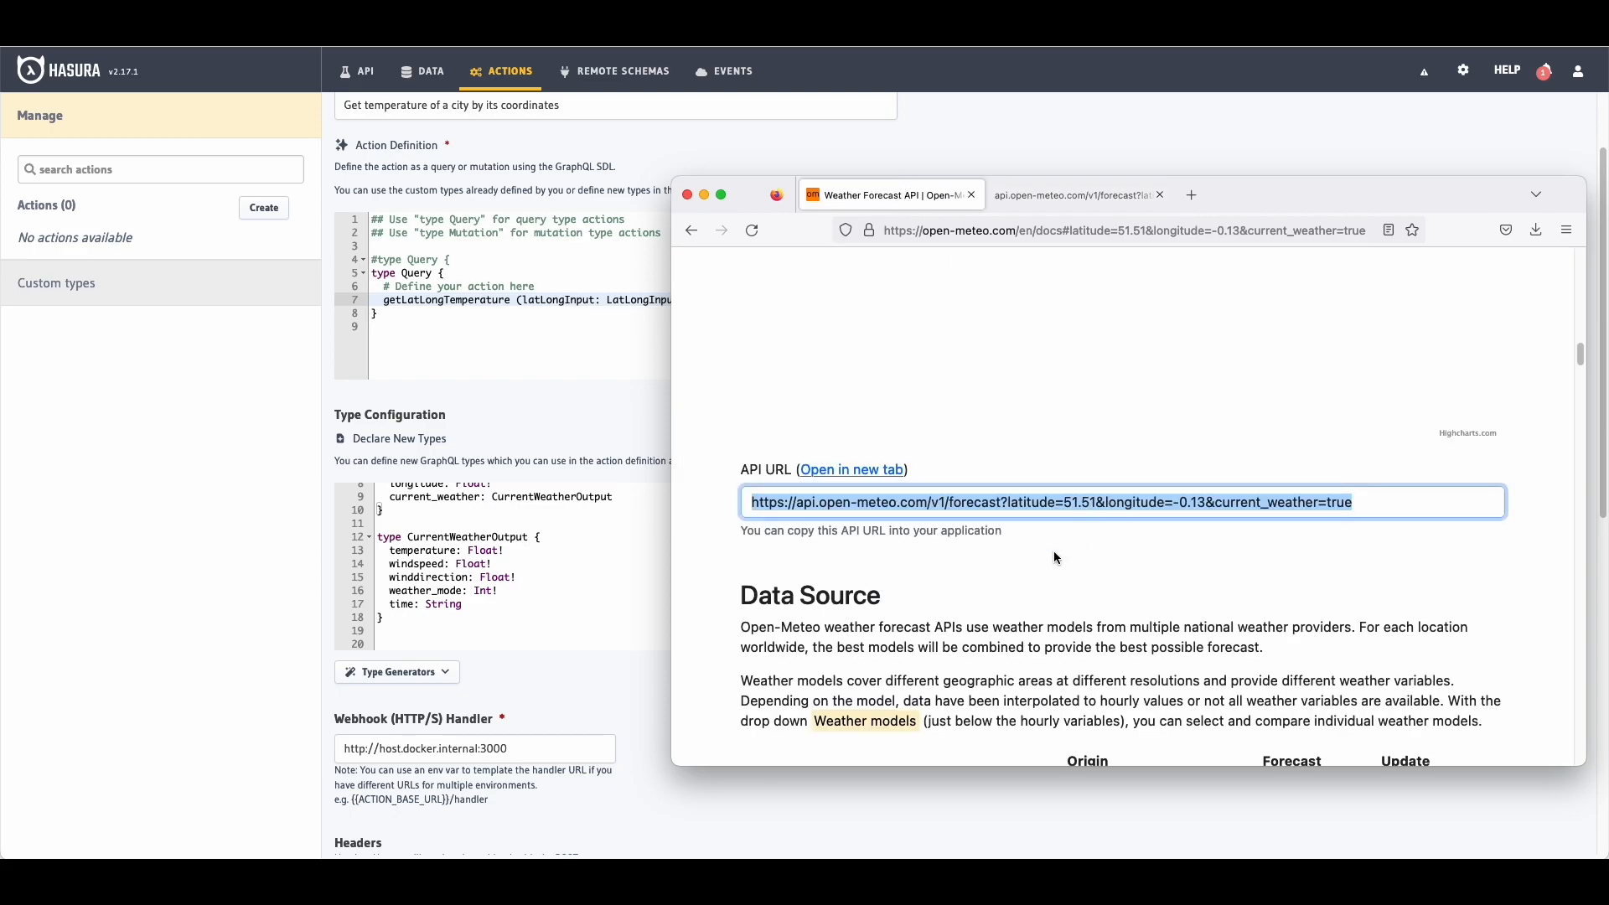
pyautogui.click(1026, 562)
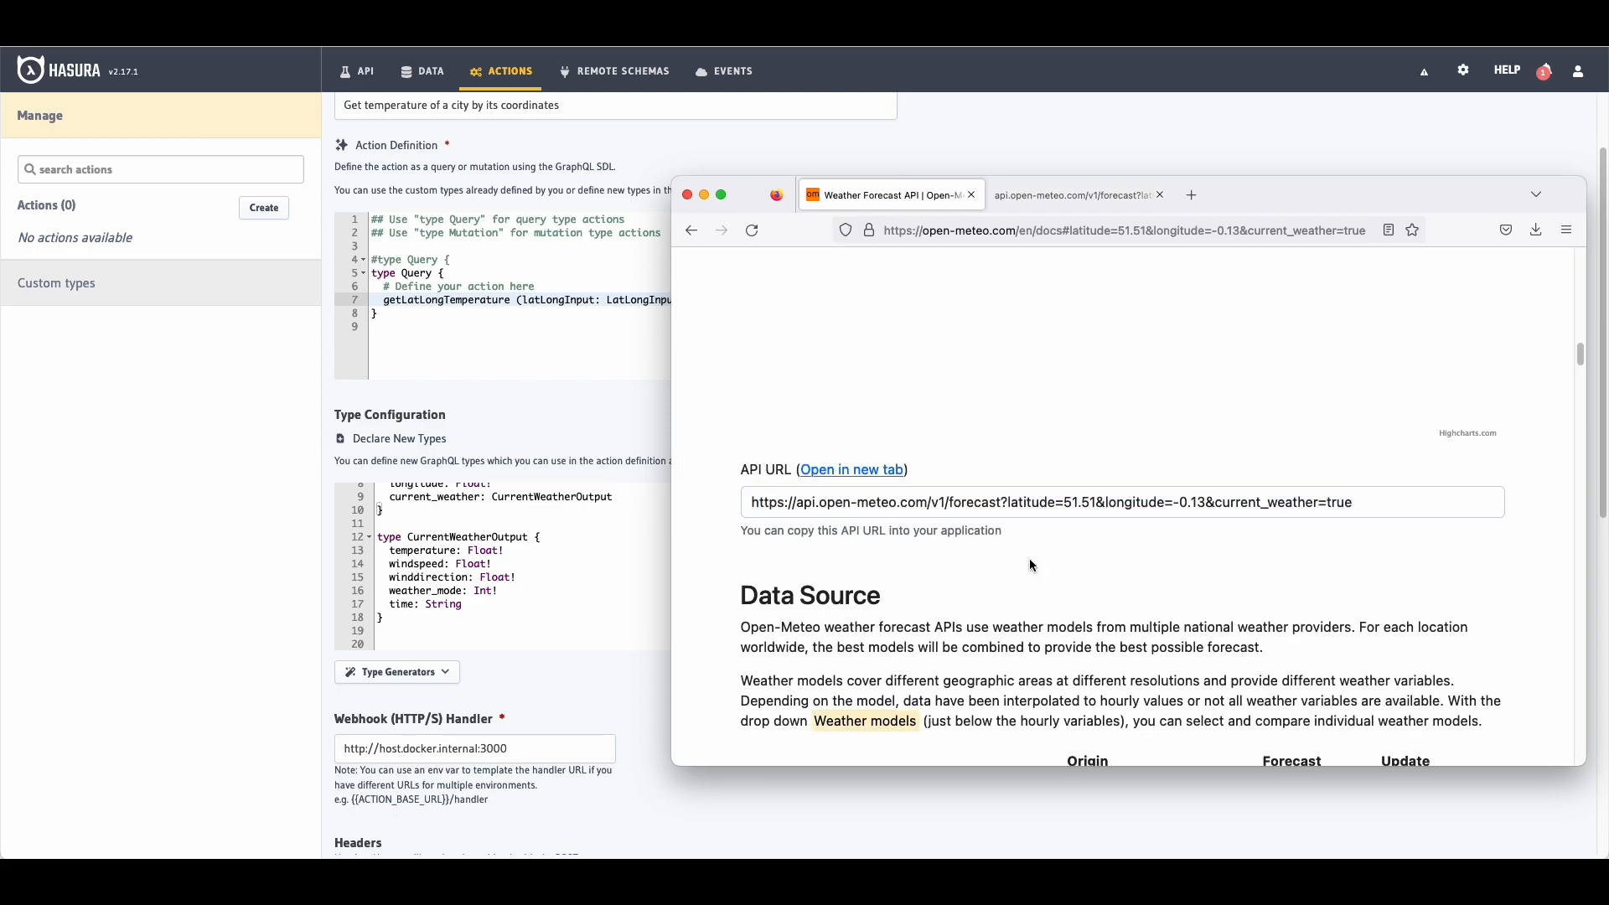
pyautogui.scroll(-3, 472, 501)
pyautogui.click(925, 502)
pyautogui.moveTo(927, 503); pyautogui.dragTo(755, 503)
pyautogui.hotkey('ctrl', 'c')
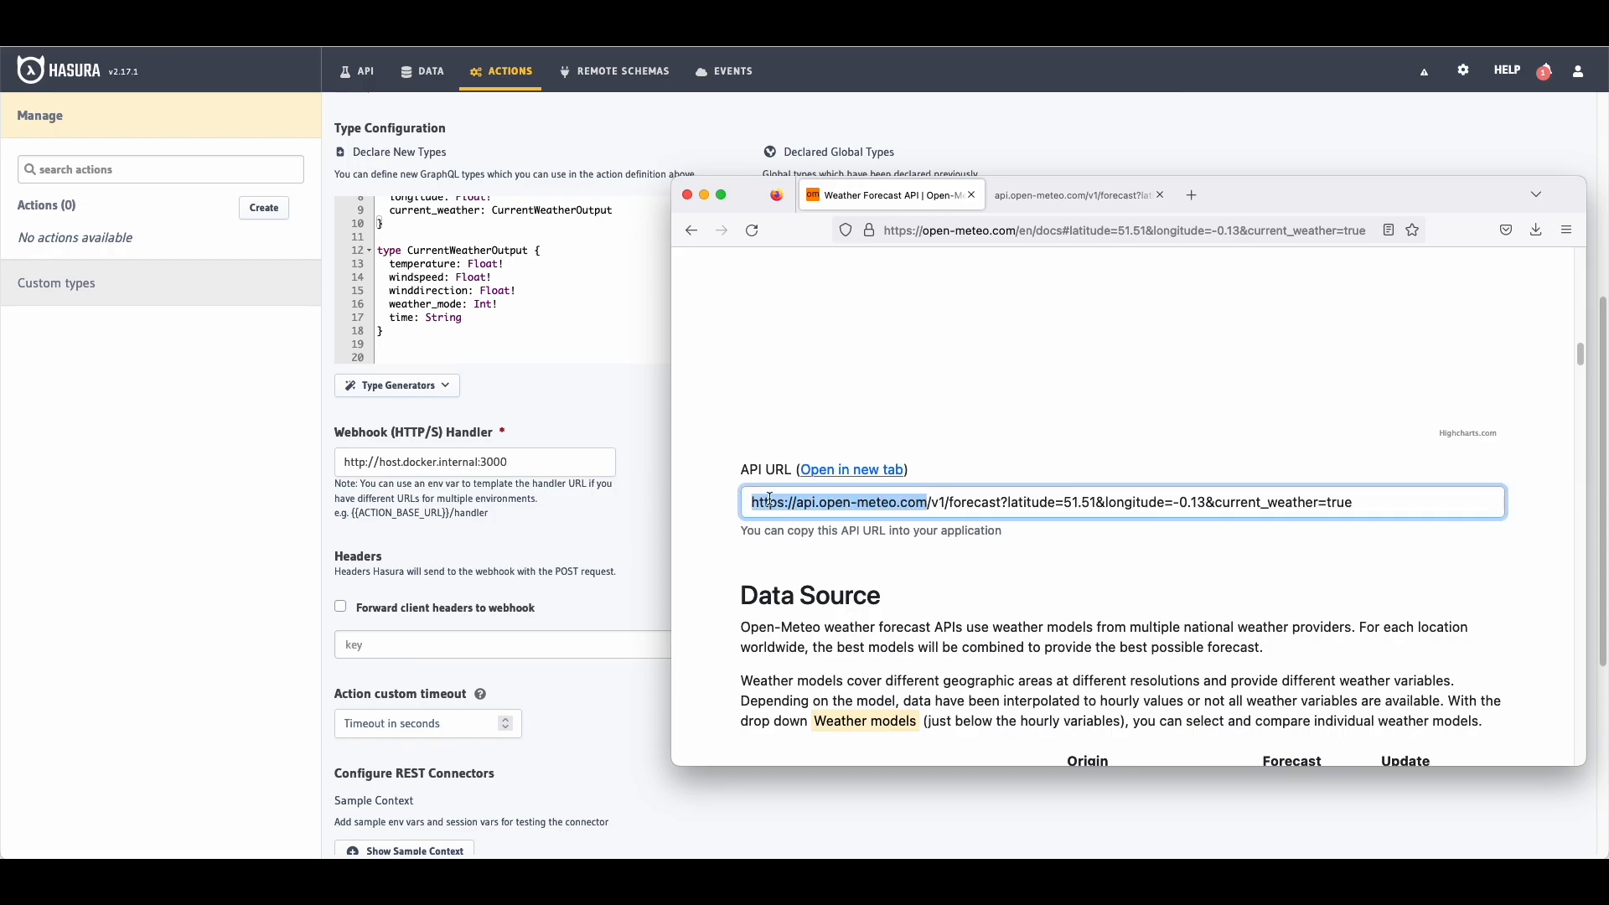
pyautogui.click(577, 471)
pyautogui.hotkey('ctrl', 'a')
pyautogui.hotkey('ctrl', 'v')
pyautogui.scroll(-2, 624, 466)
pyautogui.scroll(-3, 624, 466)
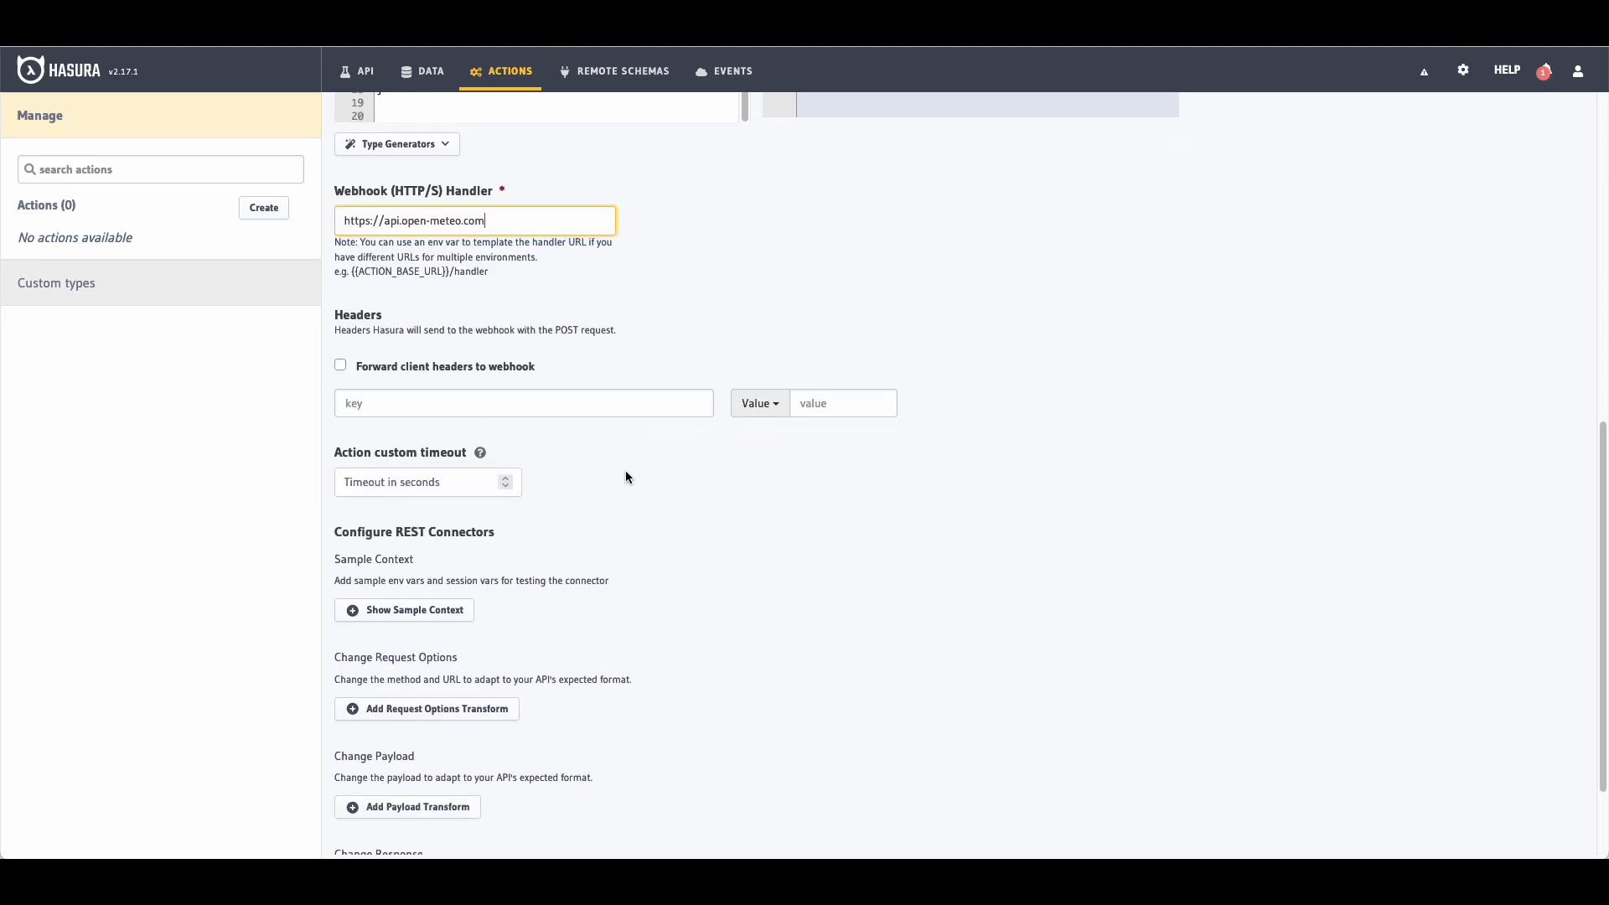
# Step: Add a GET request transform with URL template v1/forecast
pyautogui.click(467, 597)
pyautogui.scroll(-3, 597, 542)
pyautogui.click(384, 387)
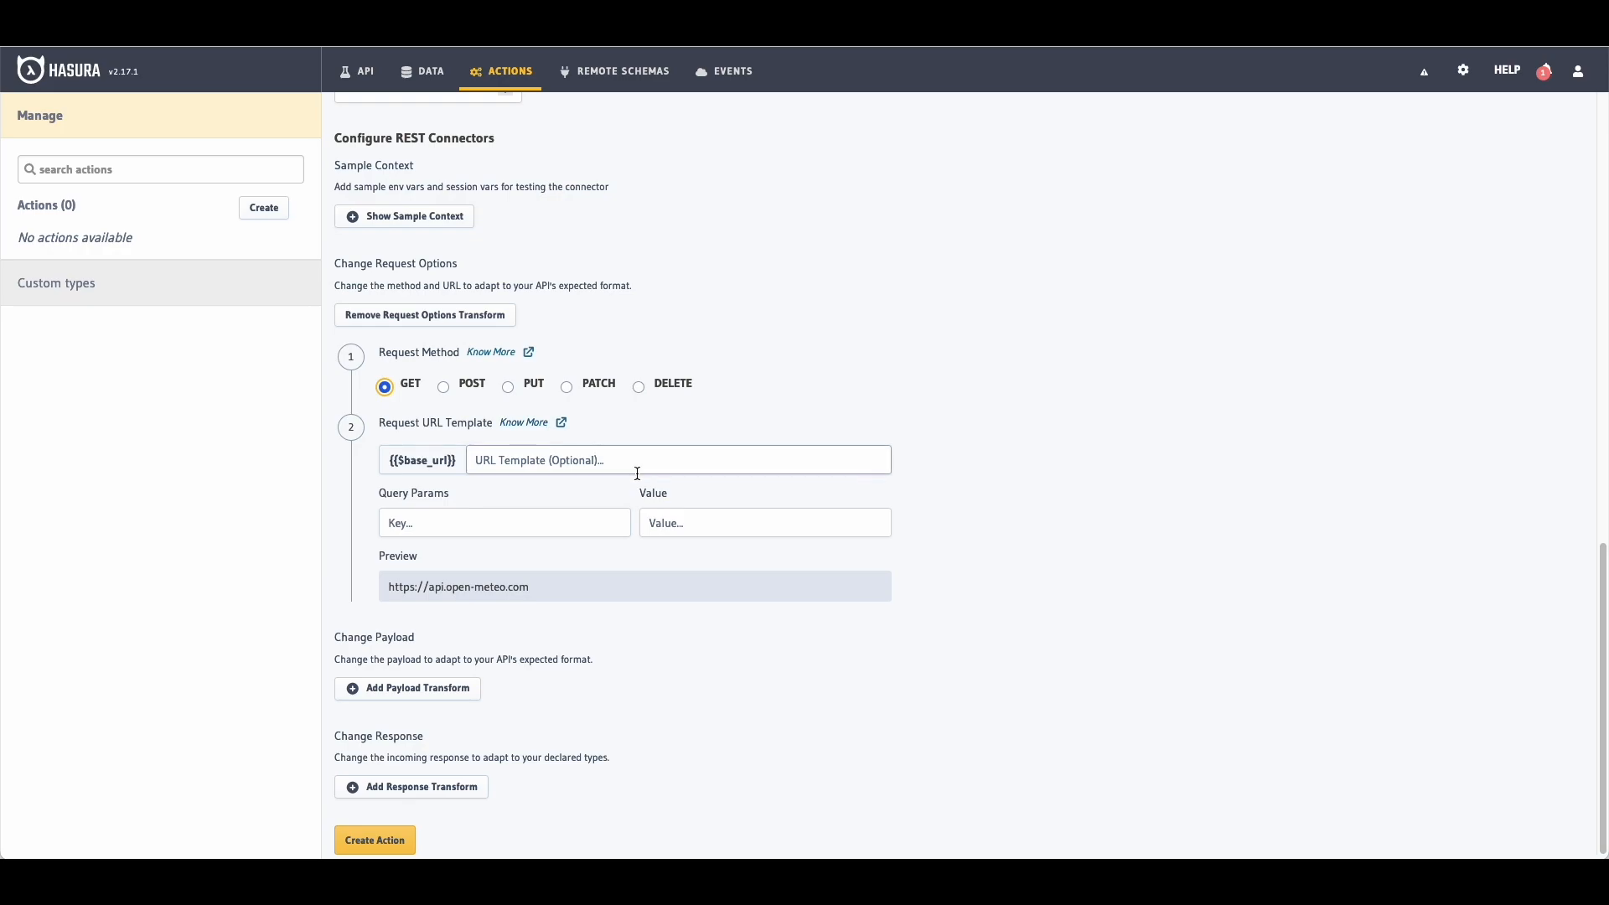
pyautogui.press('super+Tab')
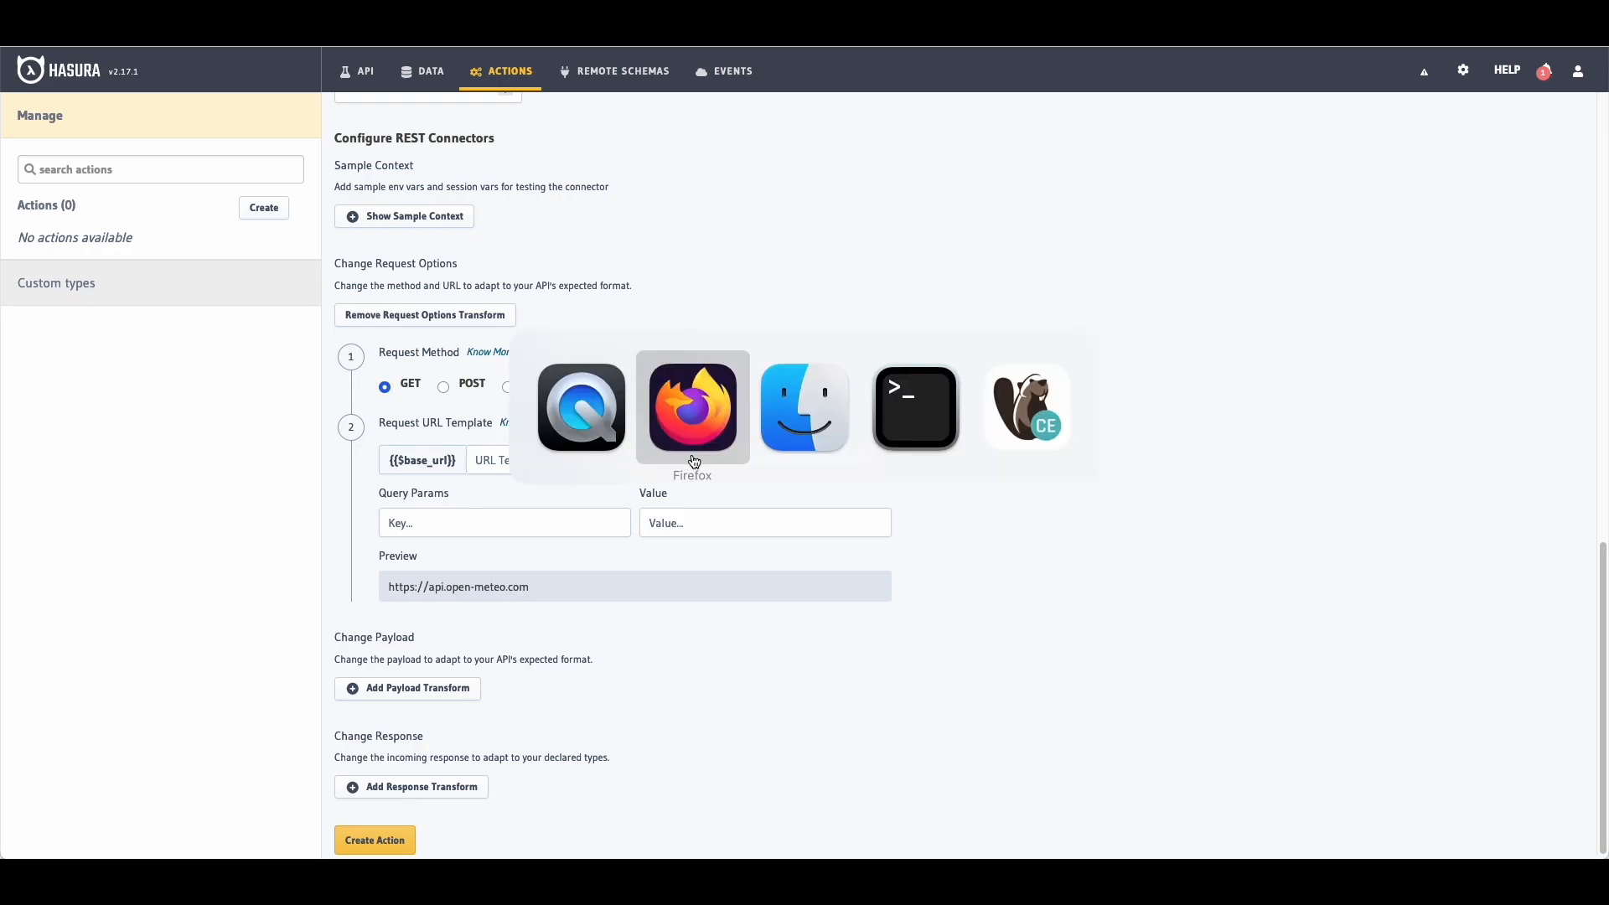
pyautogui.click(713, 452)
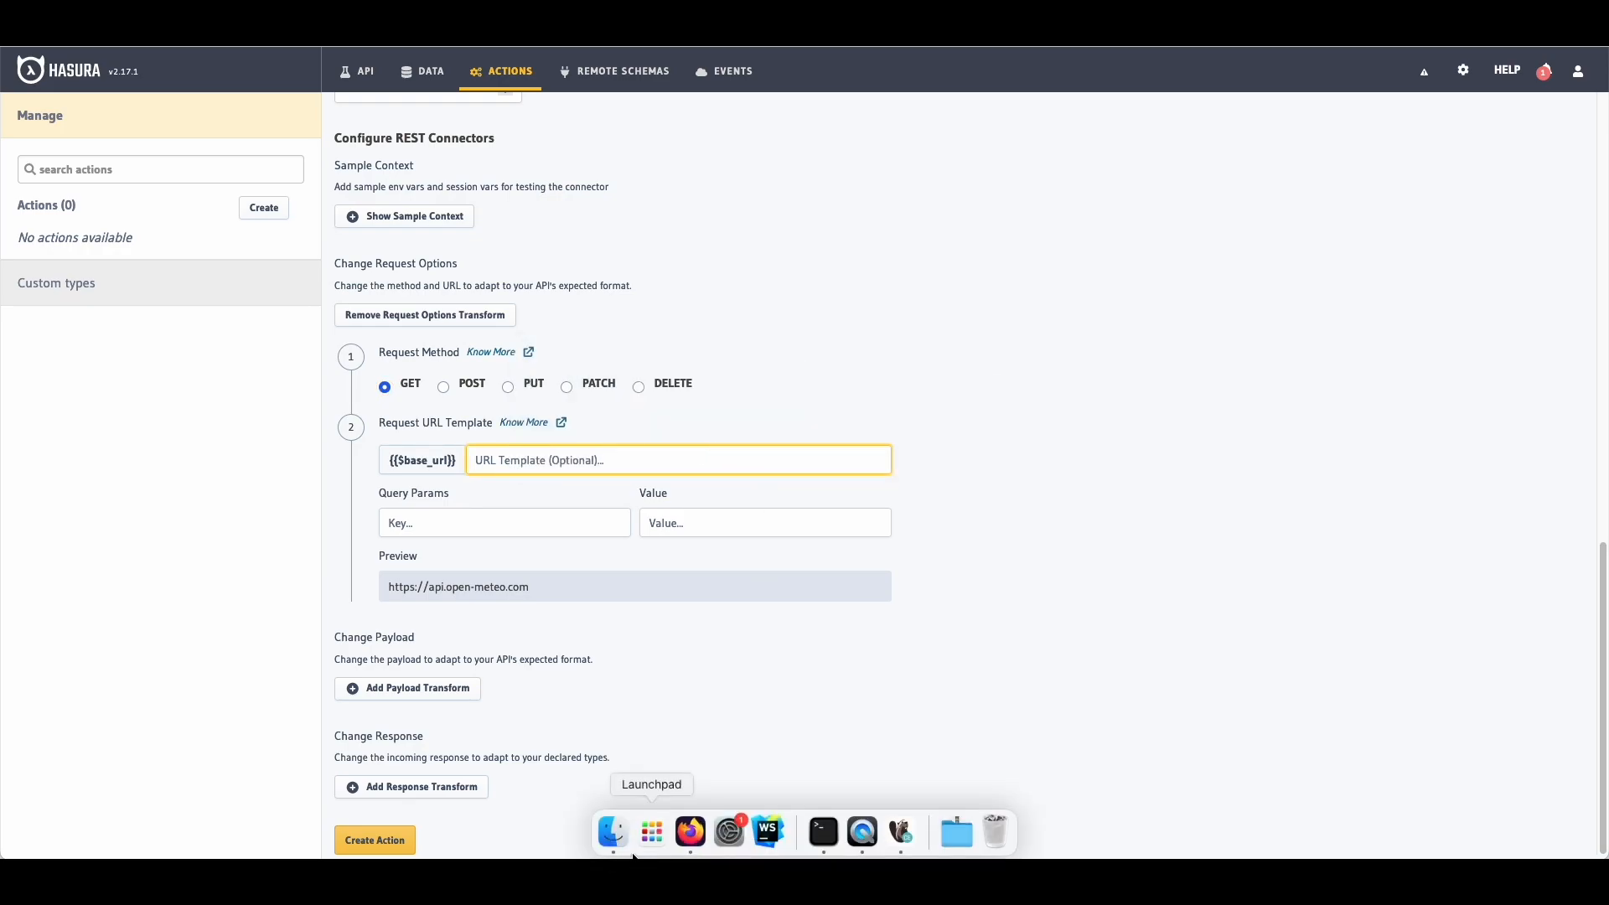
pyautogui.rightClick(690, 832)
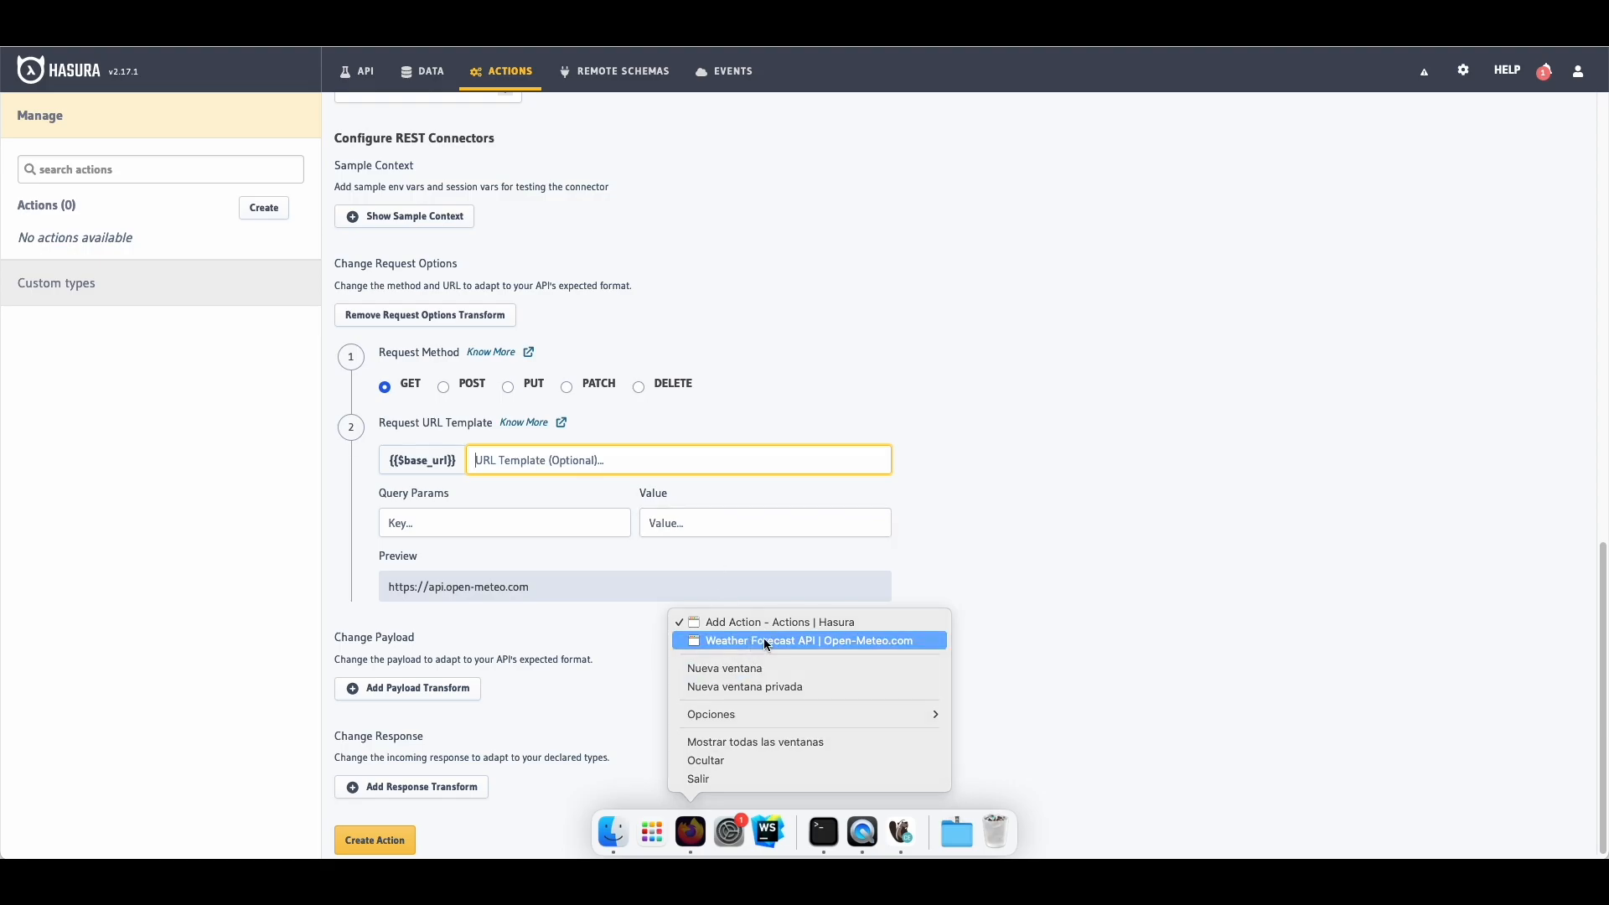
pyautogui.click(759, 641)
pyautogui.moveTo(930, 501); pyautogui.dragTo(1003, 503)
pyautogui.press('super+c')
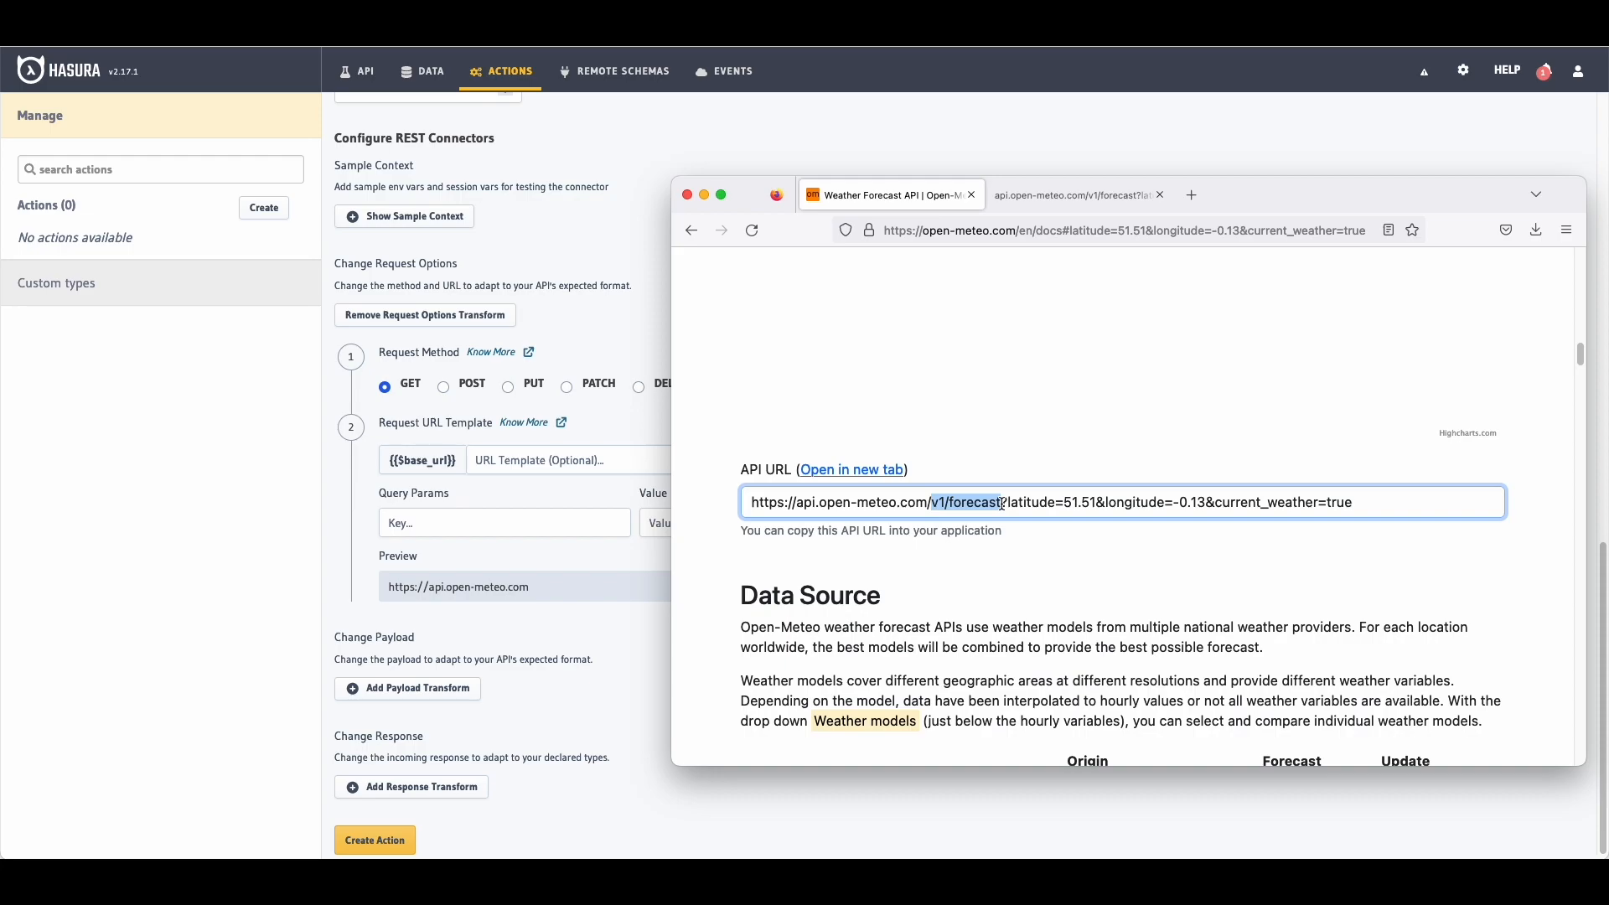
pyautogui.click(526, 471)
pyautogui.click(525, 465)
pyautogui.press('super+v')
# Step: Copy the current_weather parameter name from the Open-Meteo API URL
pyautogui.click(531, 519)
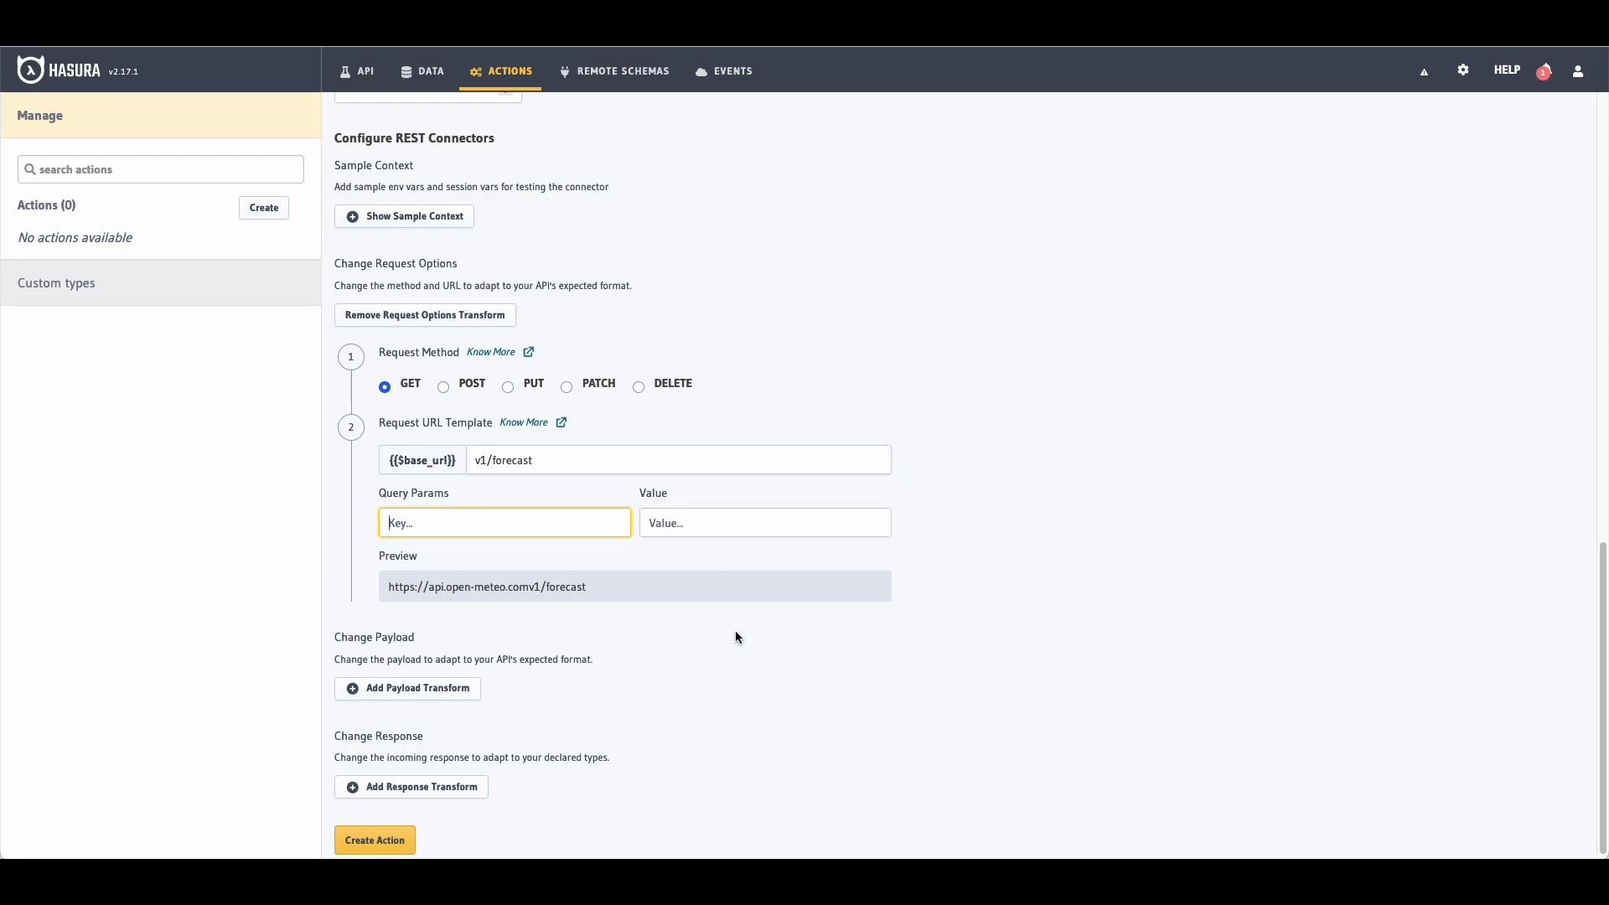
pyautogui.rightClick(690, 834)
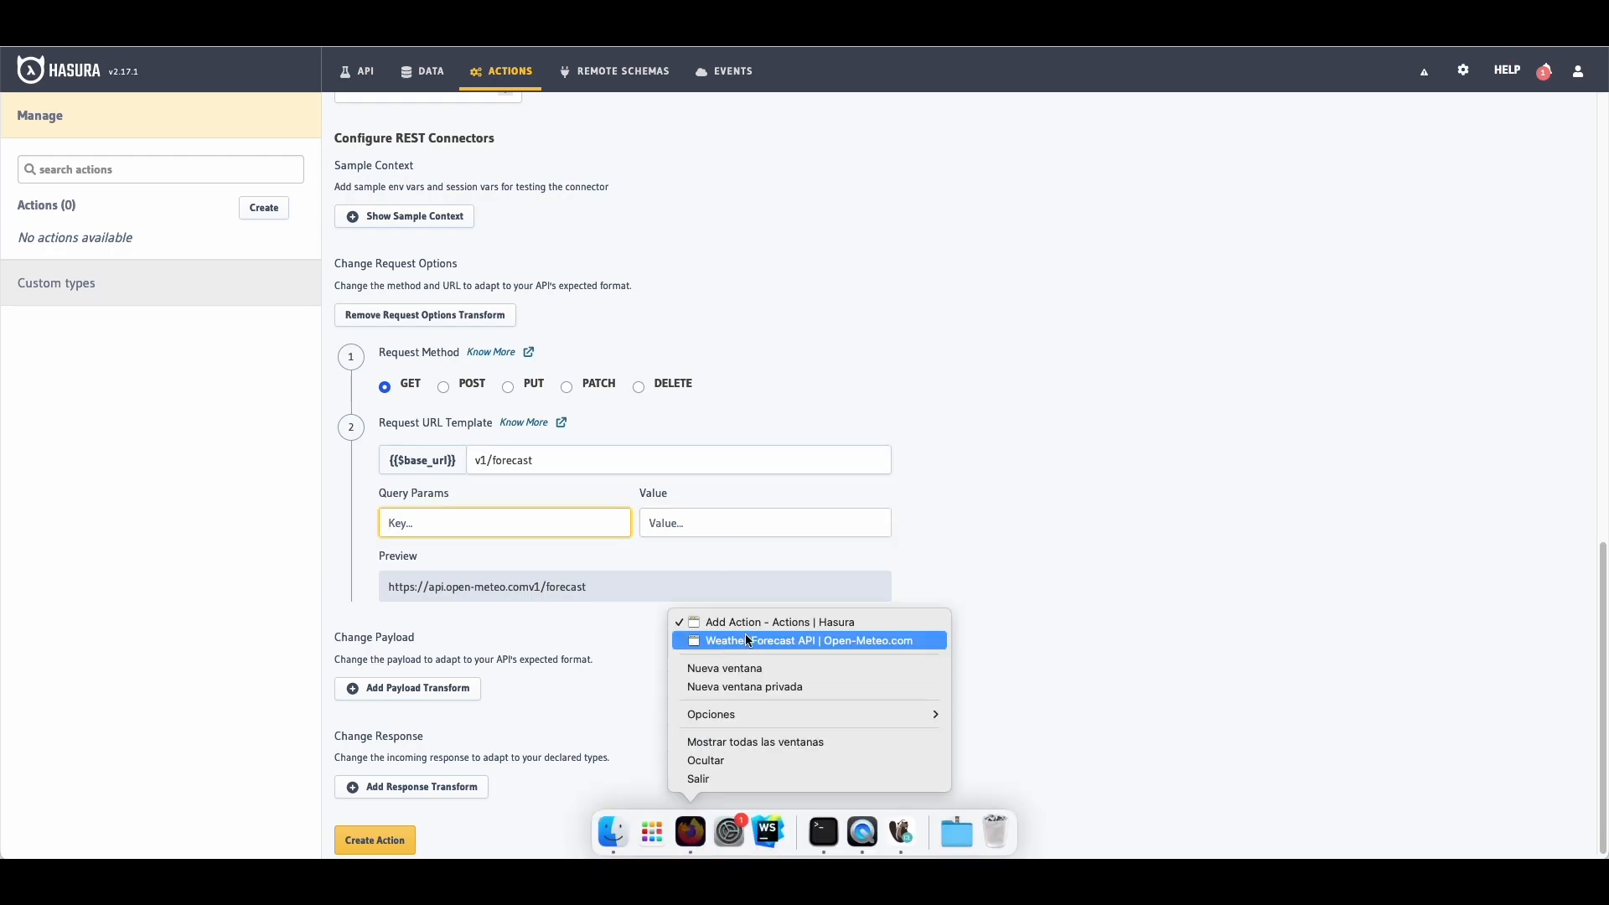
pyautogui.click(737, 636)
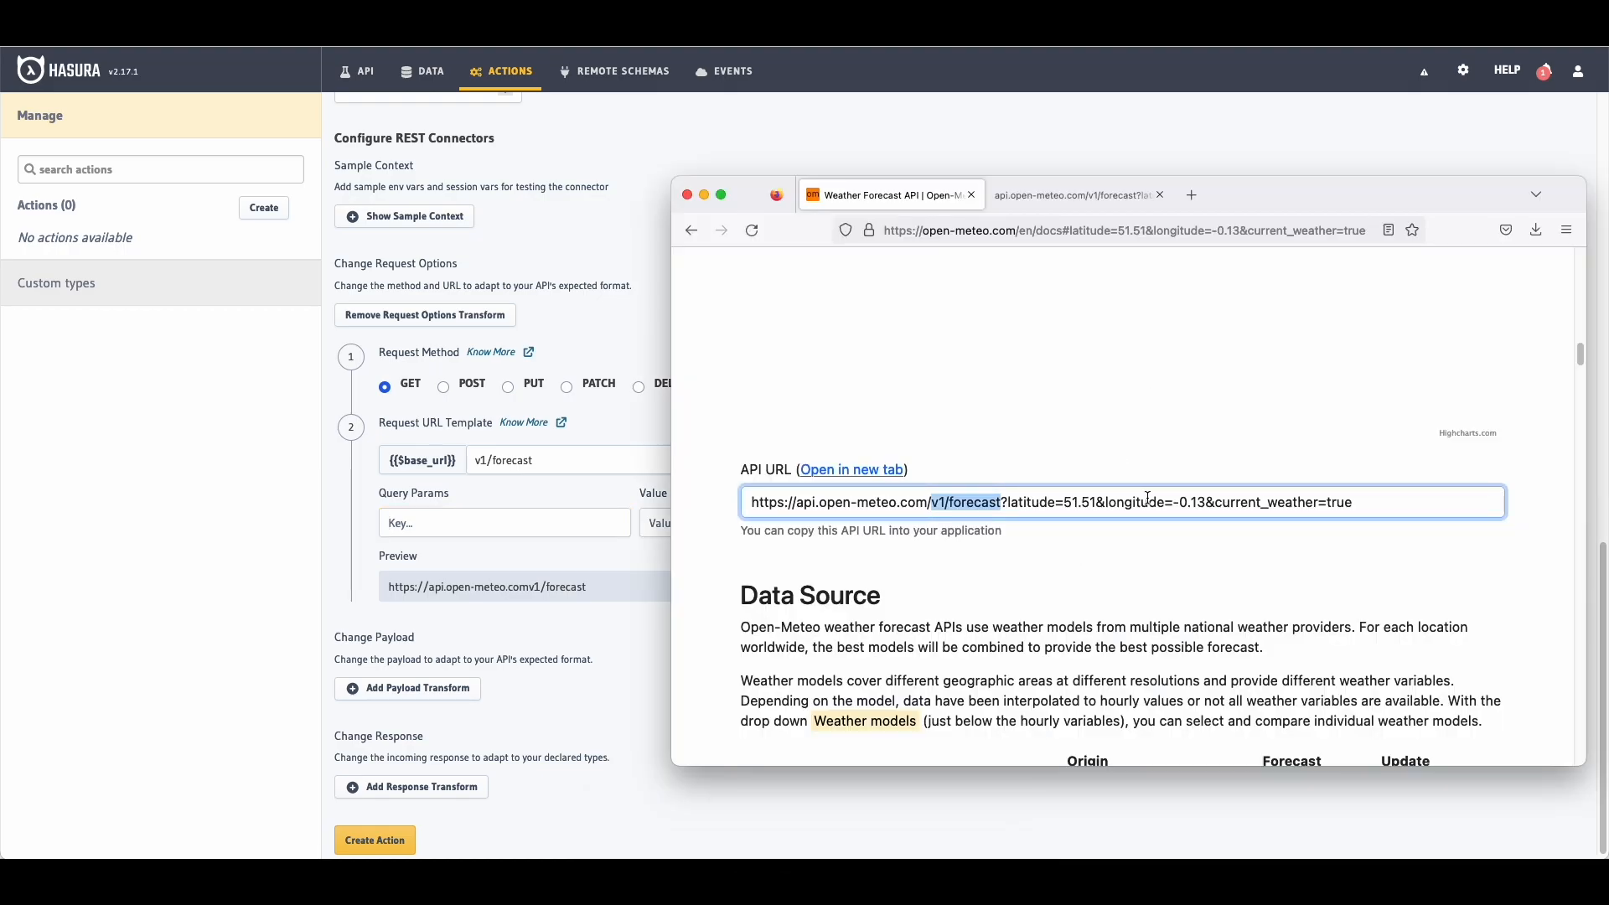
pyautogui.moveTo(1216, 503); pyautogui.dragTo(1321, 515)
pyautogui.hotkey('ctrl', 'c')
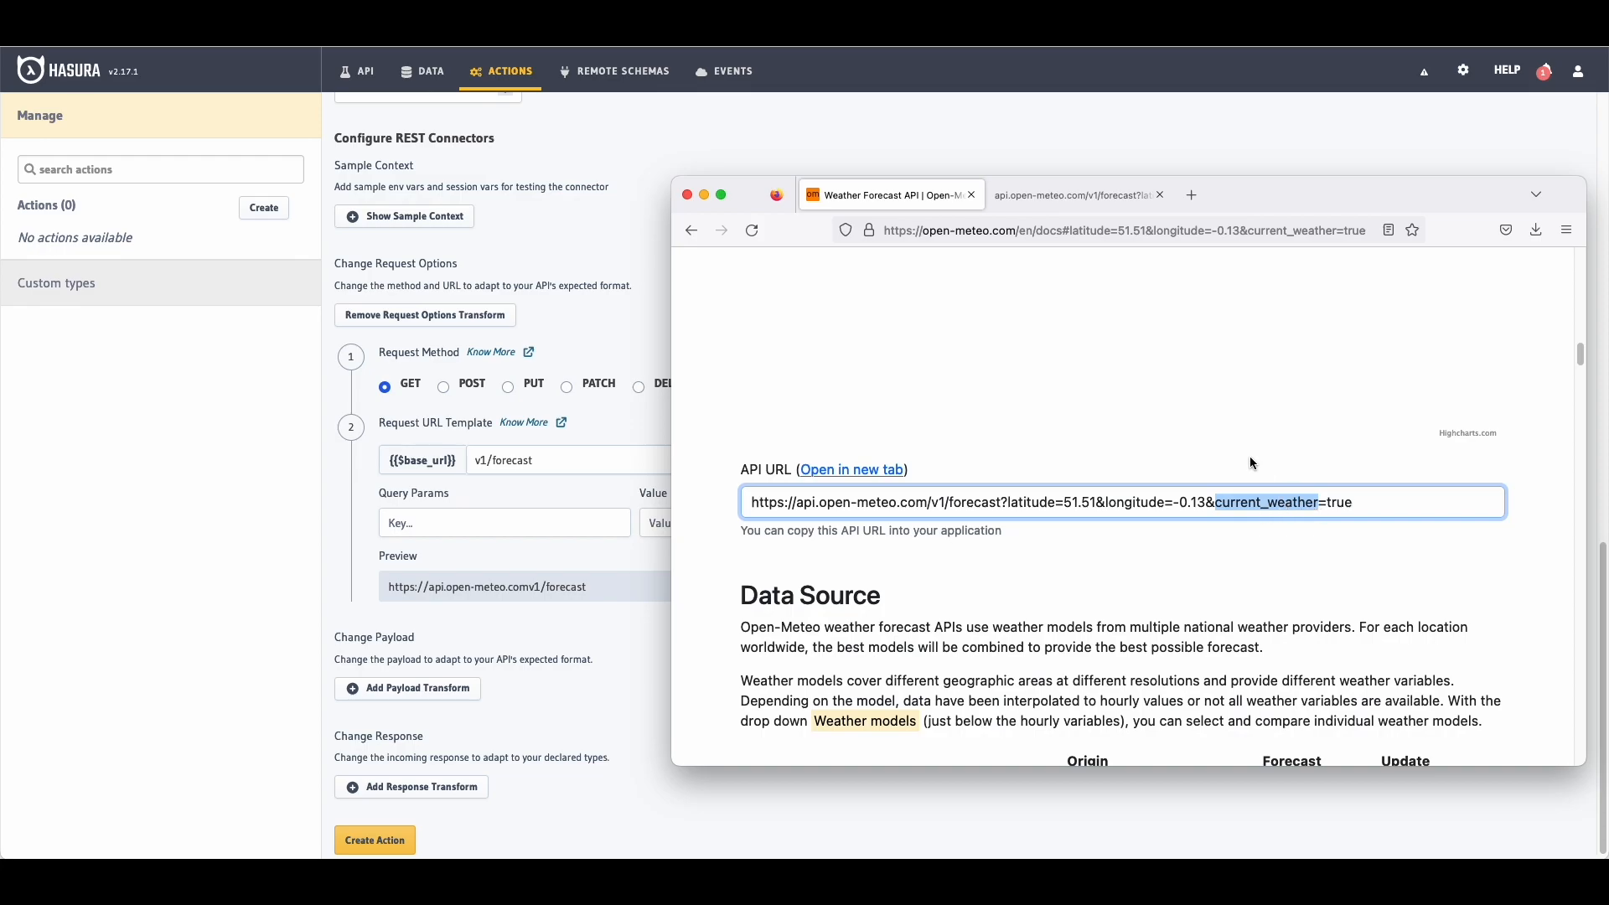
pyautogui.click(870, 437)
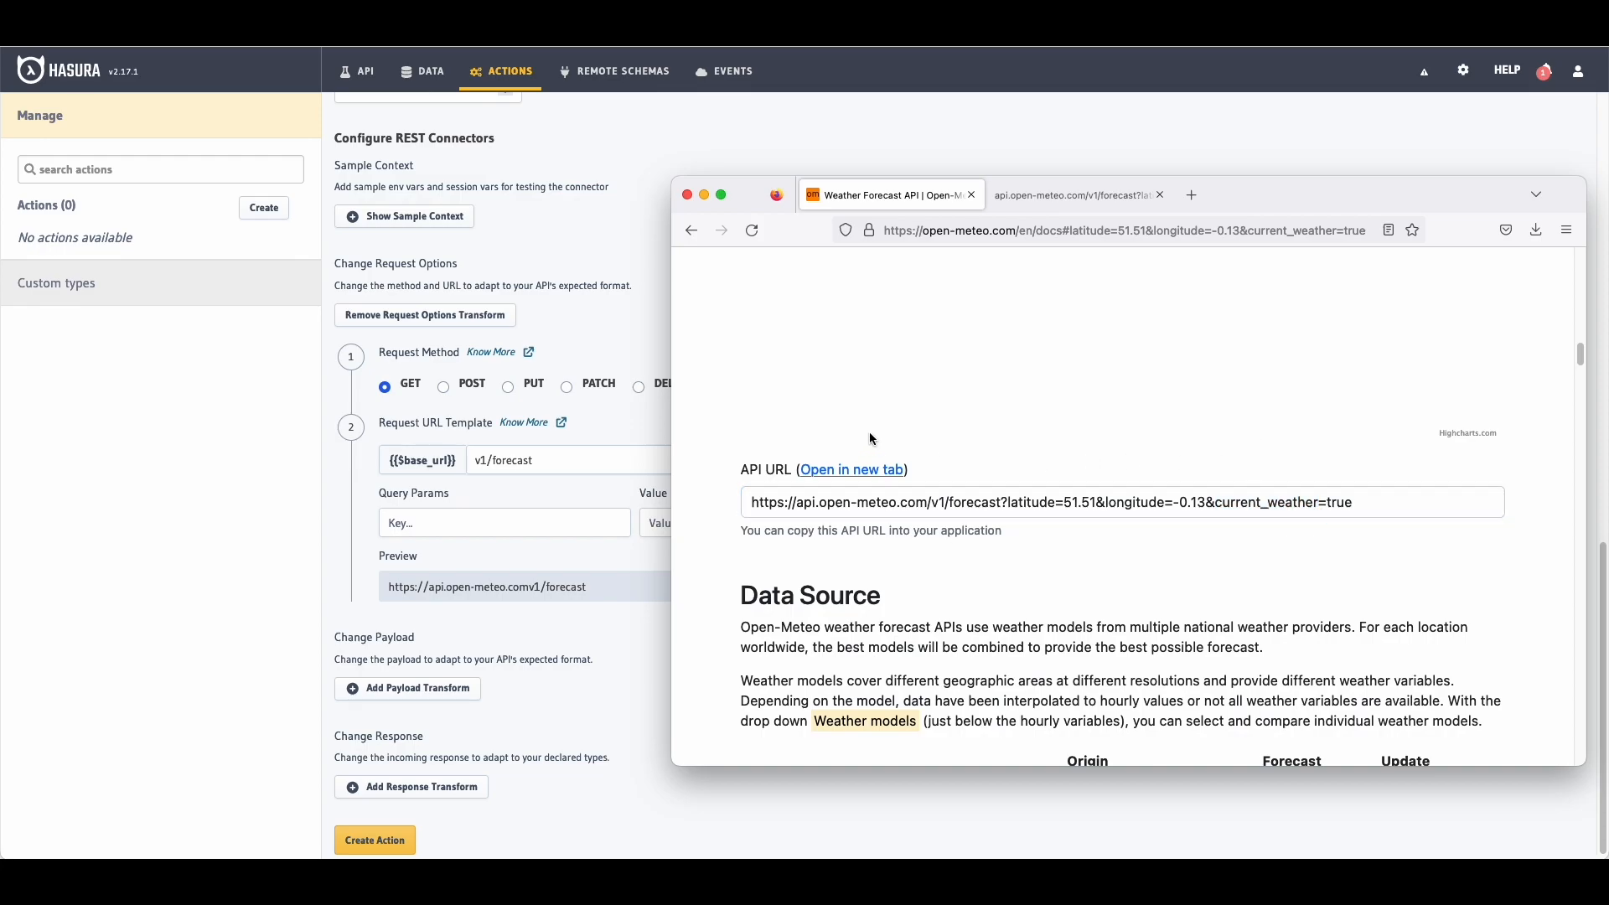
# Step: Add the query parameter current_weather=true
pyautogui.click(687, 196)
pyautogui.hotkey('ctrl', 'v')
pyautogui.click(721, 515)
pyautogui.write('true')
# Step: Add the query parameter latitude={{$body.input.latLongInput.latitude}}
pyautogui.click(564, 561)
pyautogui.write('kat')
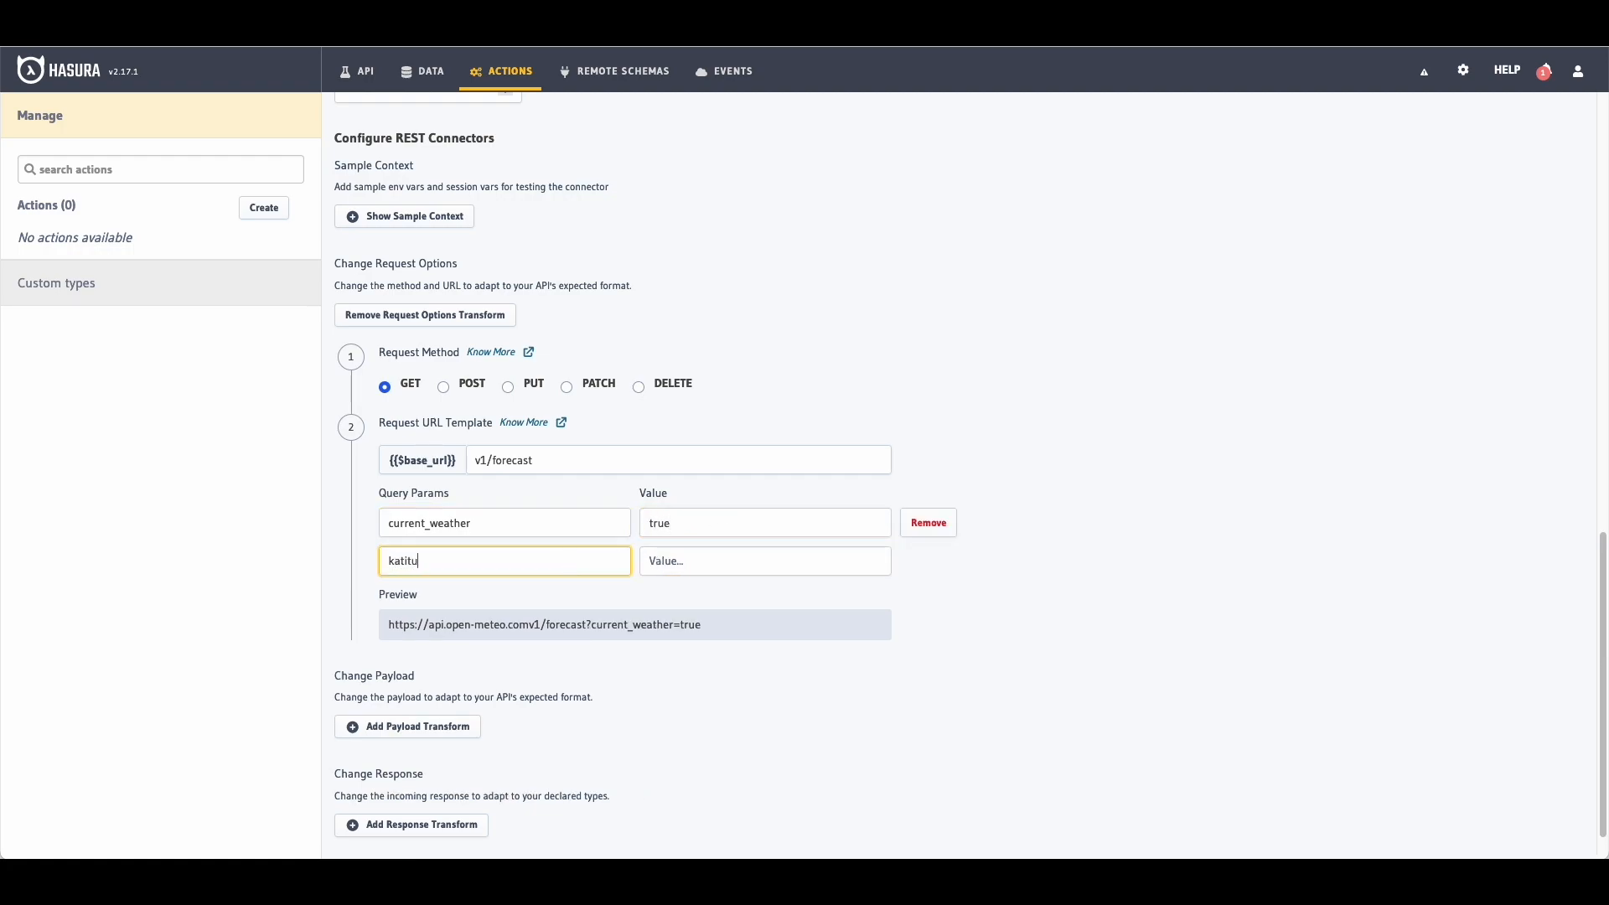
pyautogui.write('it')
pyautogui.press('BackSpace')
pyautogui.press('BackSpace')
pyautogui.press('BackSpace')
pyautogui.press('BackSpace')
pyautogui.press('BackSpace')
pyautogui.write('lat')
pyautogui.click(743, 558)
pyautogui.write('{{')
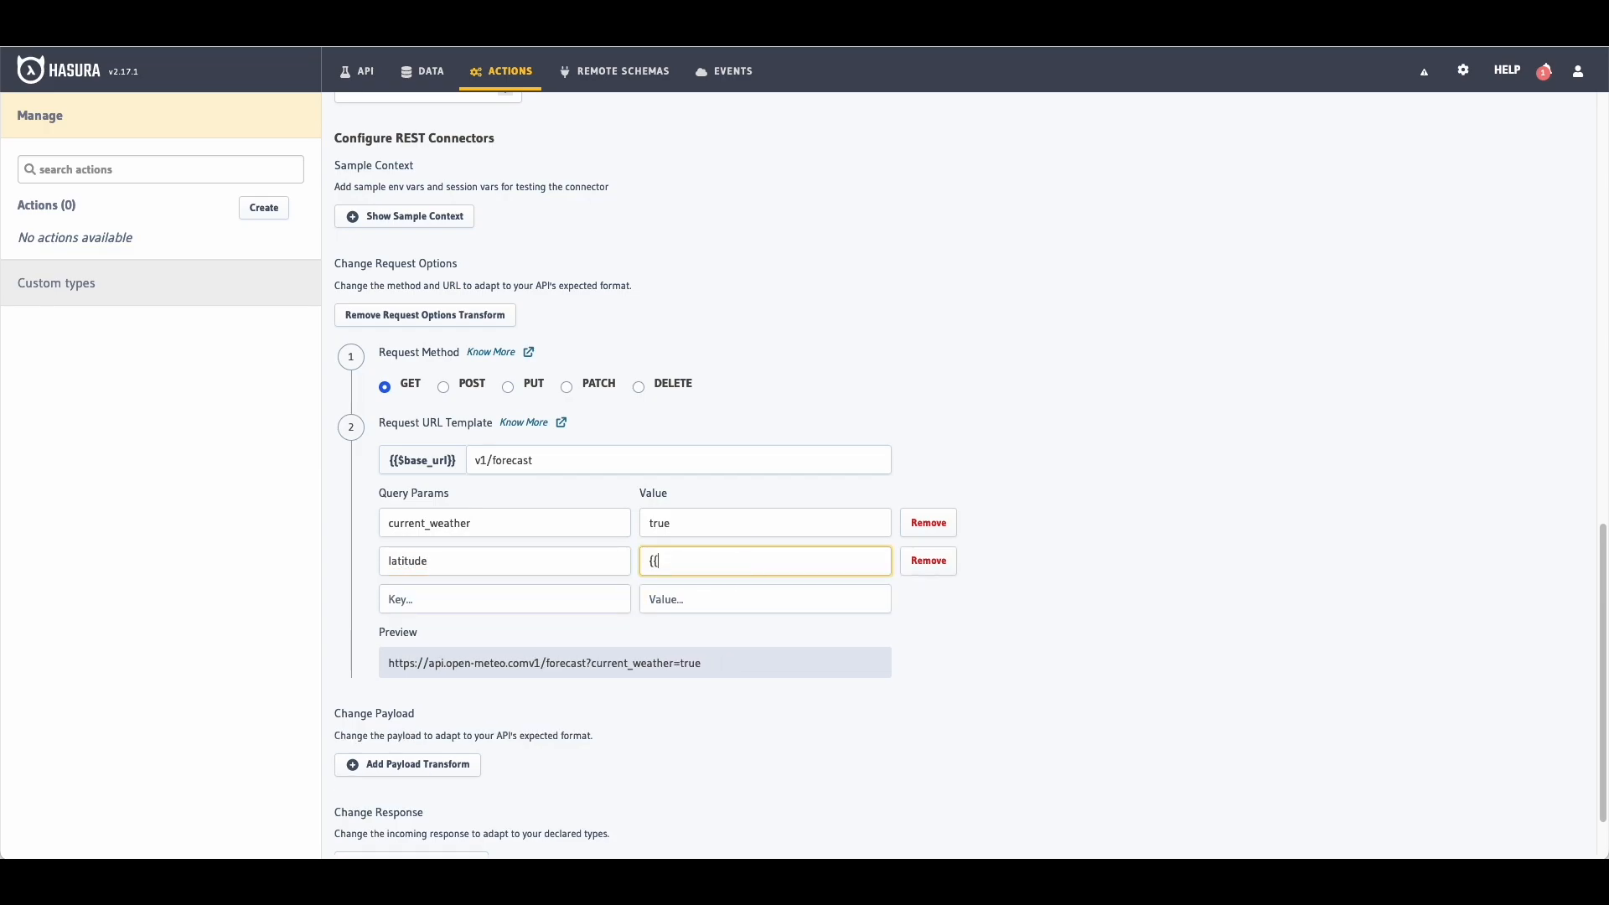
pyautogui.write('$bodu')
pyautogui.write('.input.lat')
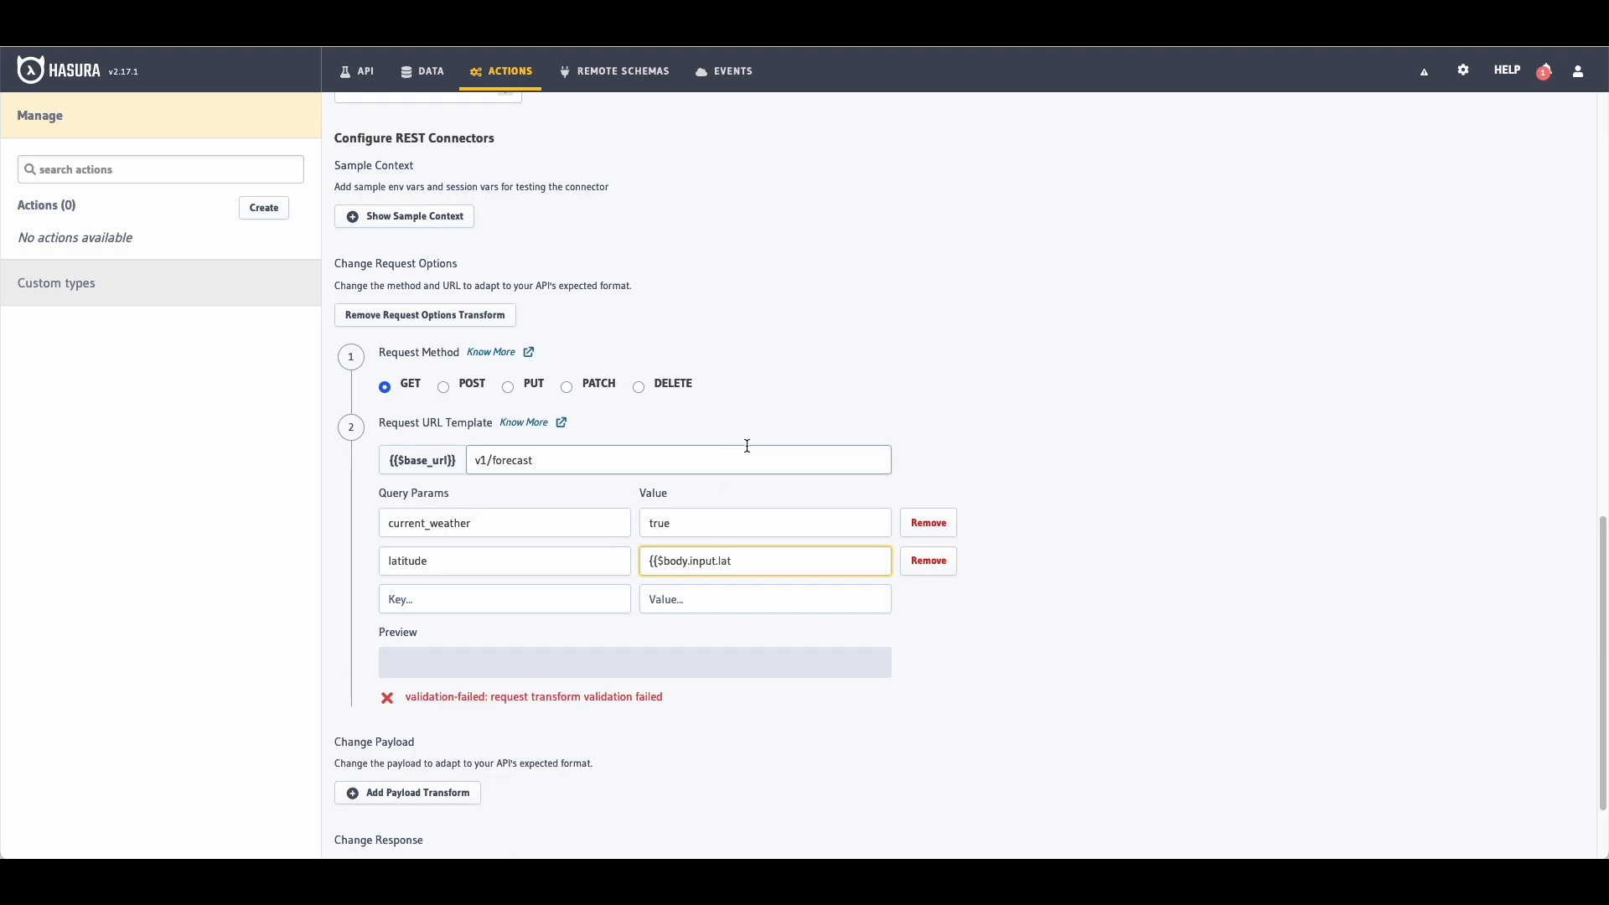
pyautogui.scroll(20, 625, 387)
pyautogui.doubleClick(563, 405)
pyautogui.hotkey('ctrl', 'c')
pyautogui.scroll(-20, 751, 422)
pyautogui.click(750, 455)
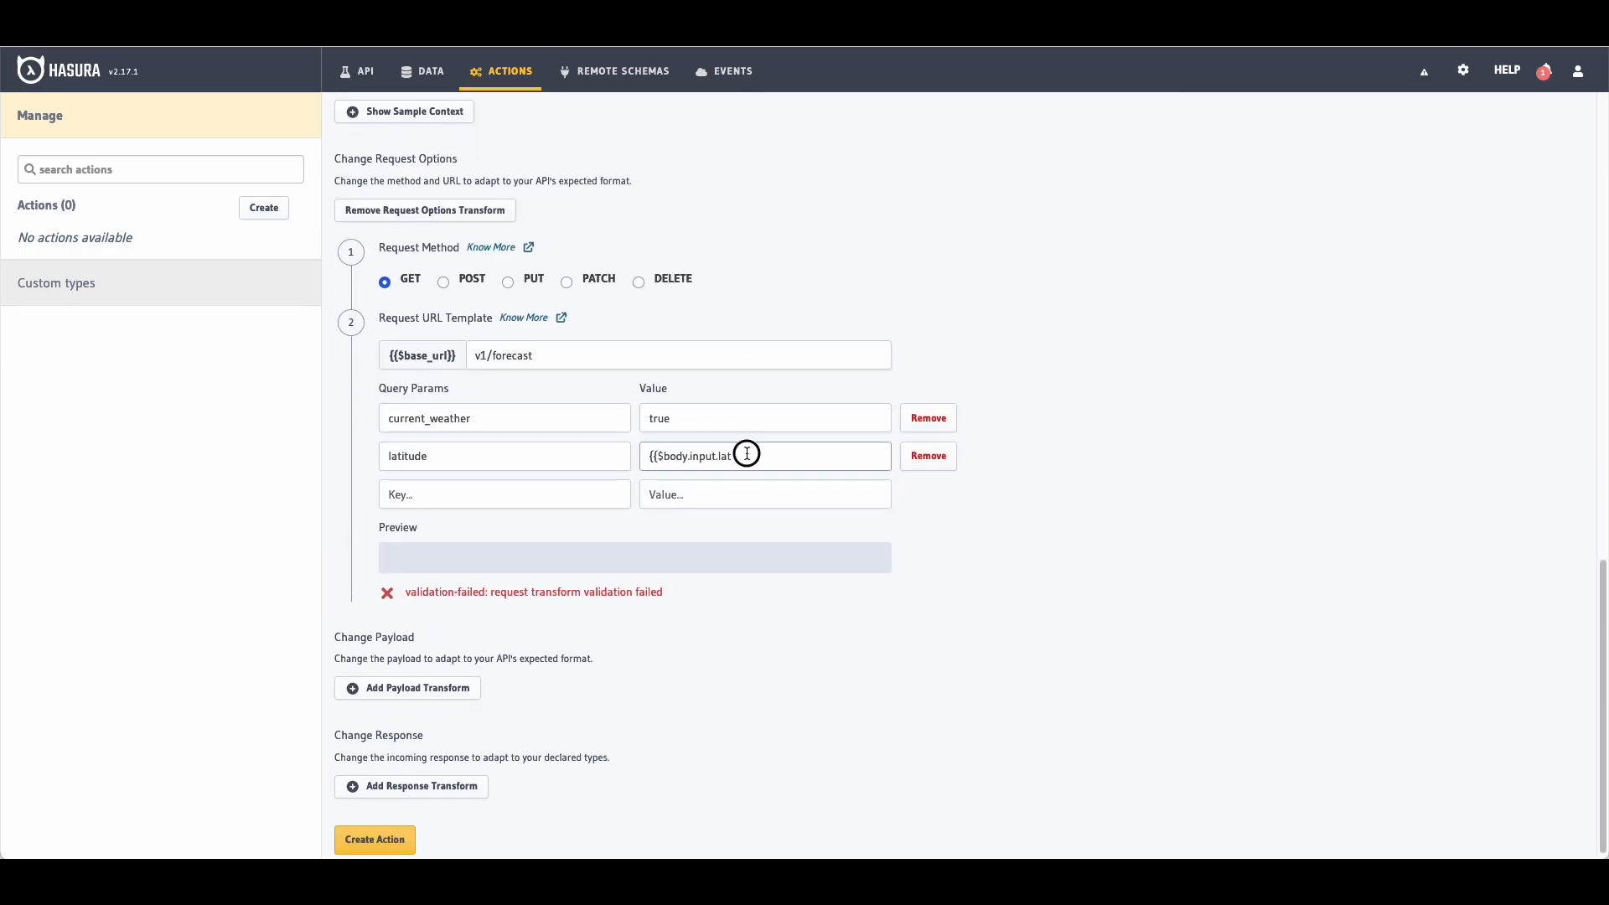
pyautogui.press('BackSpace')
pyautogui.hotkey('ctrl', 'v')
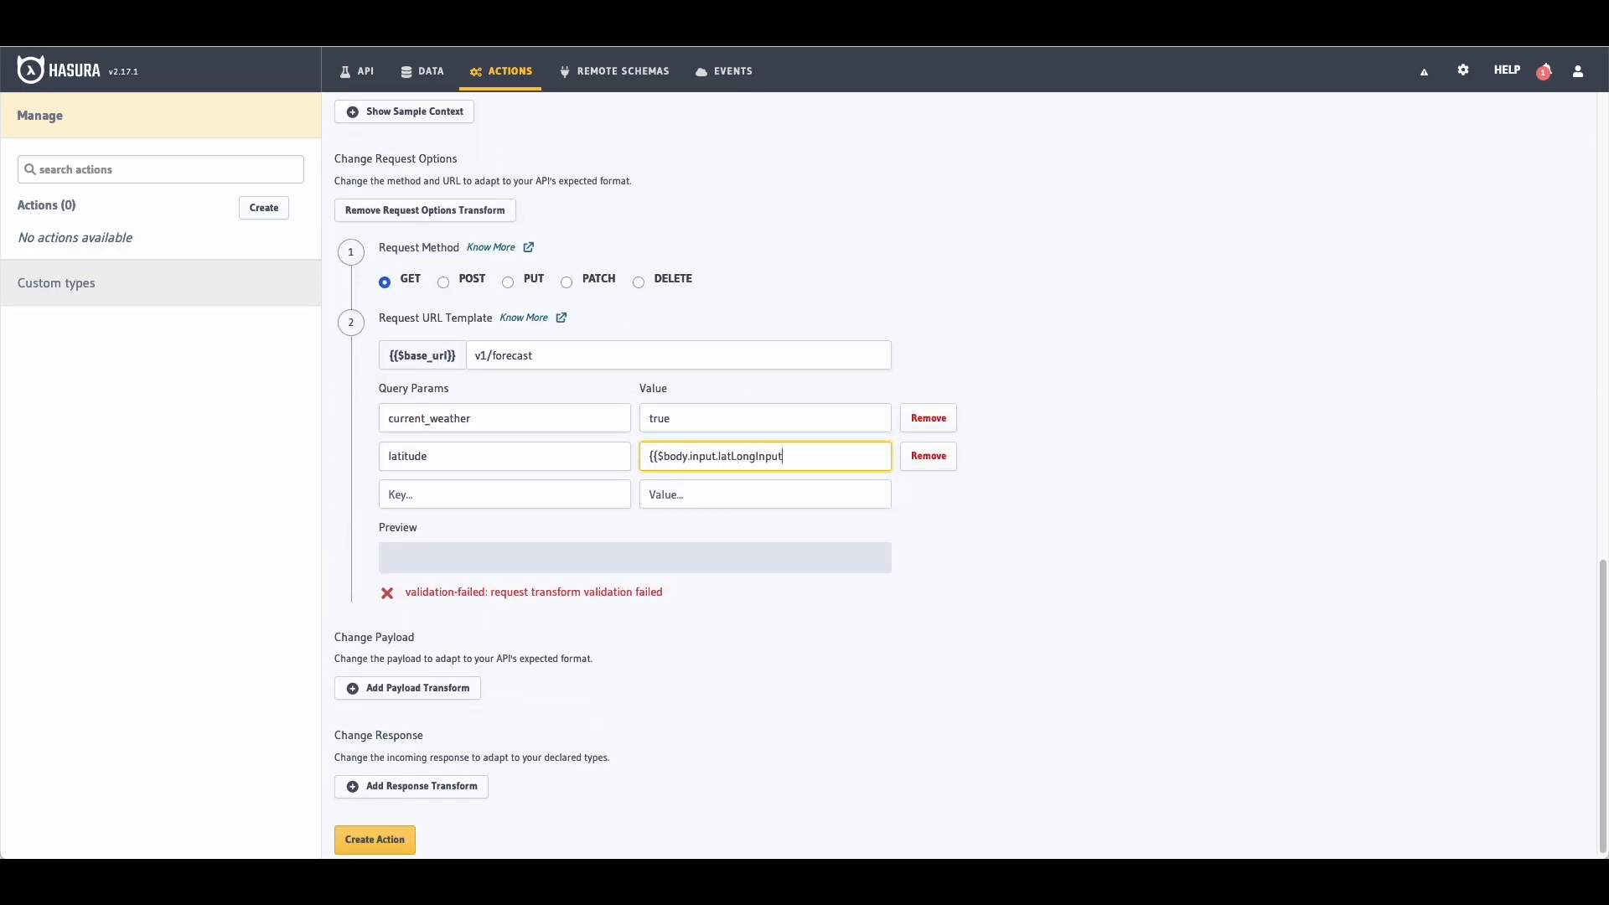
pyautogui.write('.latitude')
# Step: Add longitude={{$body.input.latLongInput.longitude}} as a parameter and select the preview URL
pyautogui.scroll(1, 750, 455)
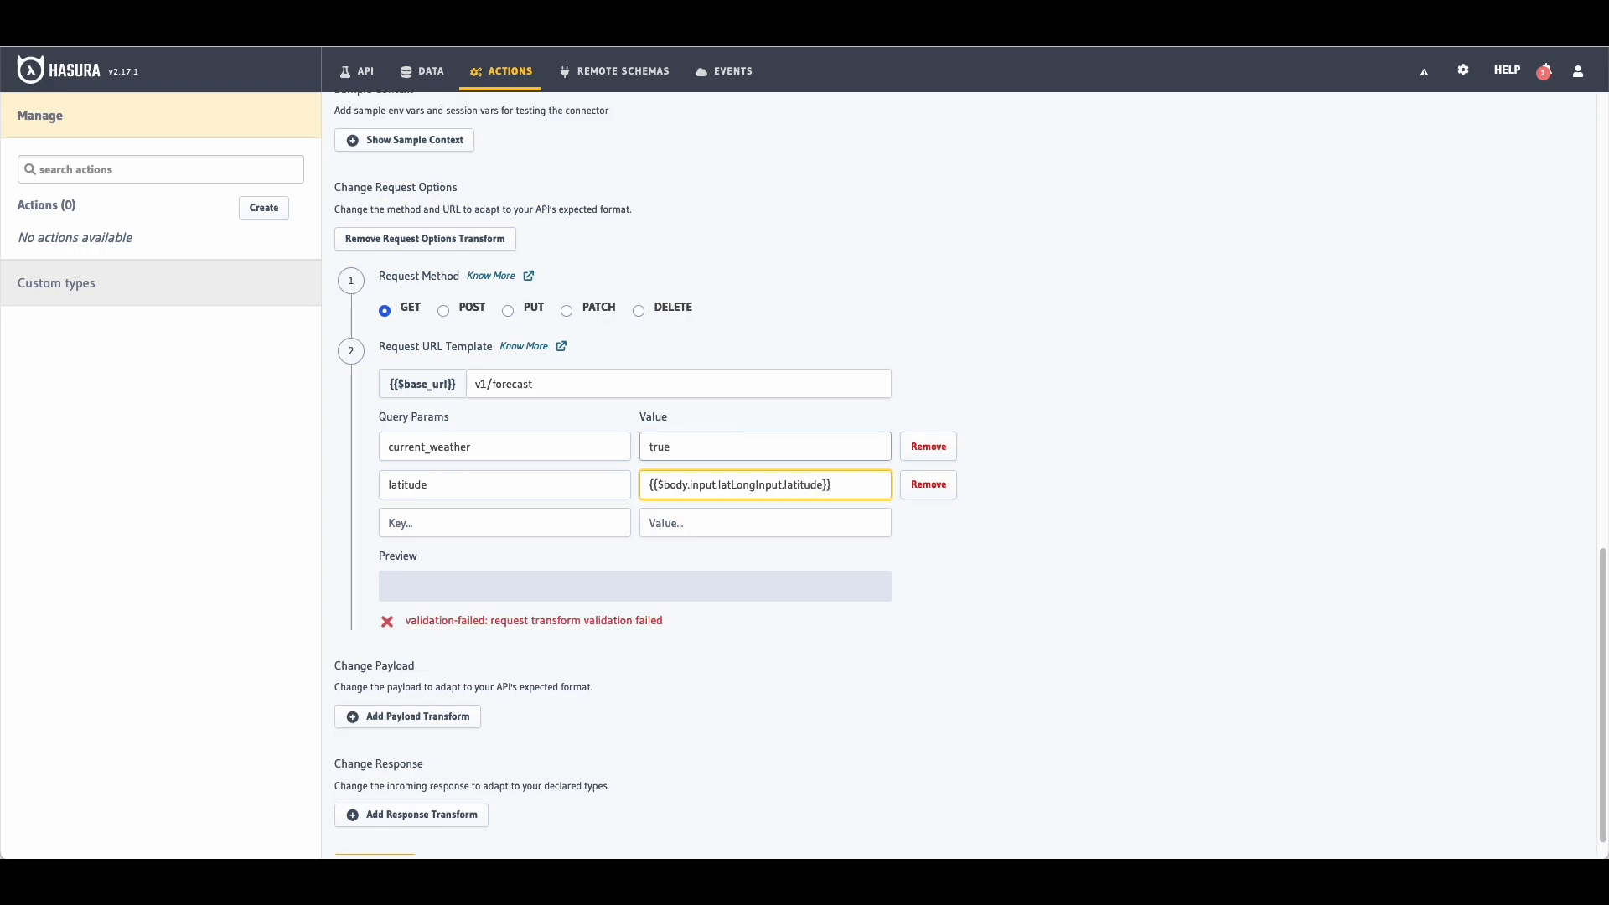
pyautogui.click(563, 517)
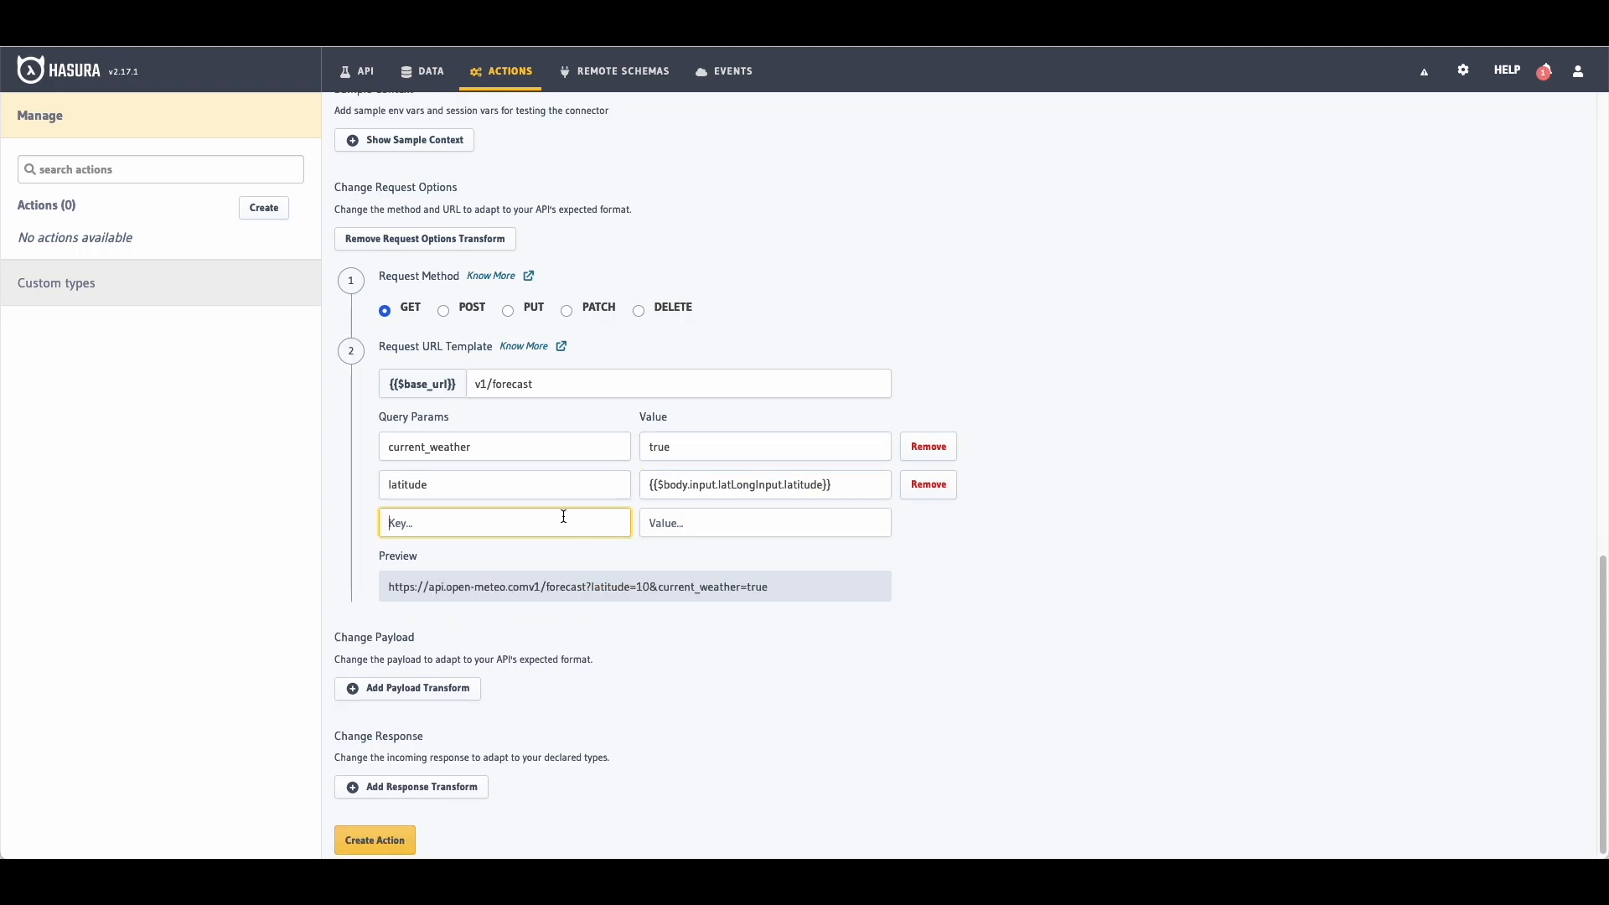
pyautogui.write('longitude')
pyautogui.moveTo(834, 484); pyautogui.dragTo(457, 482)
pyautogui.hotkey('ctrl', 'c')
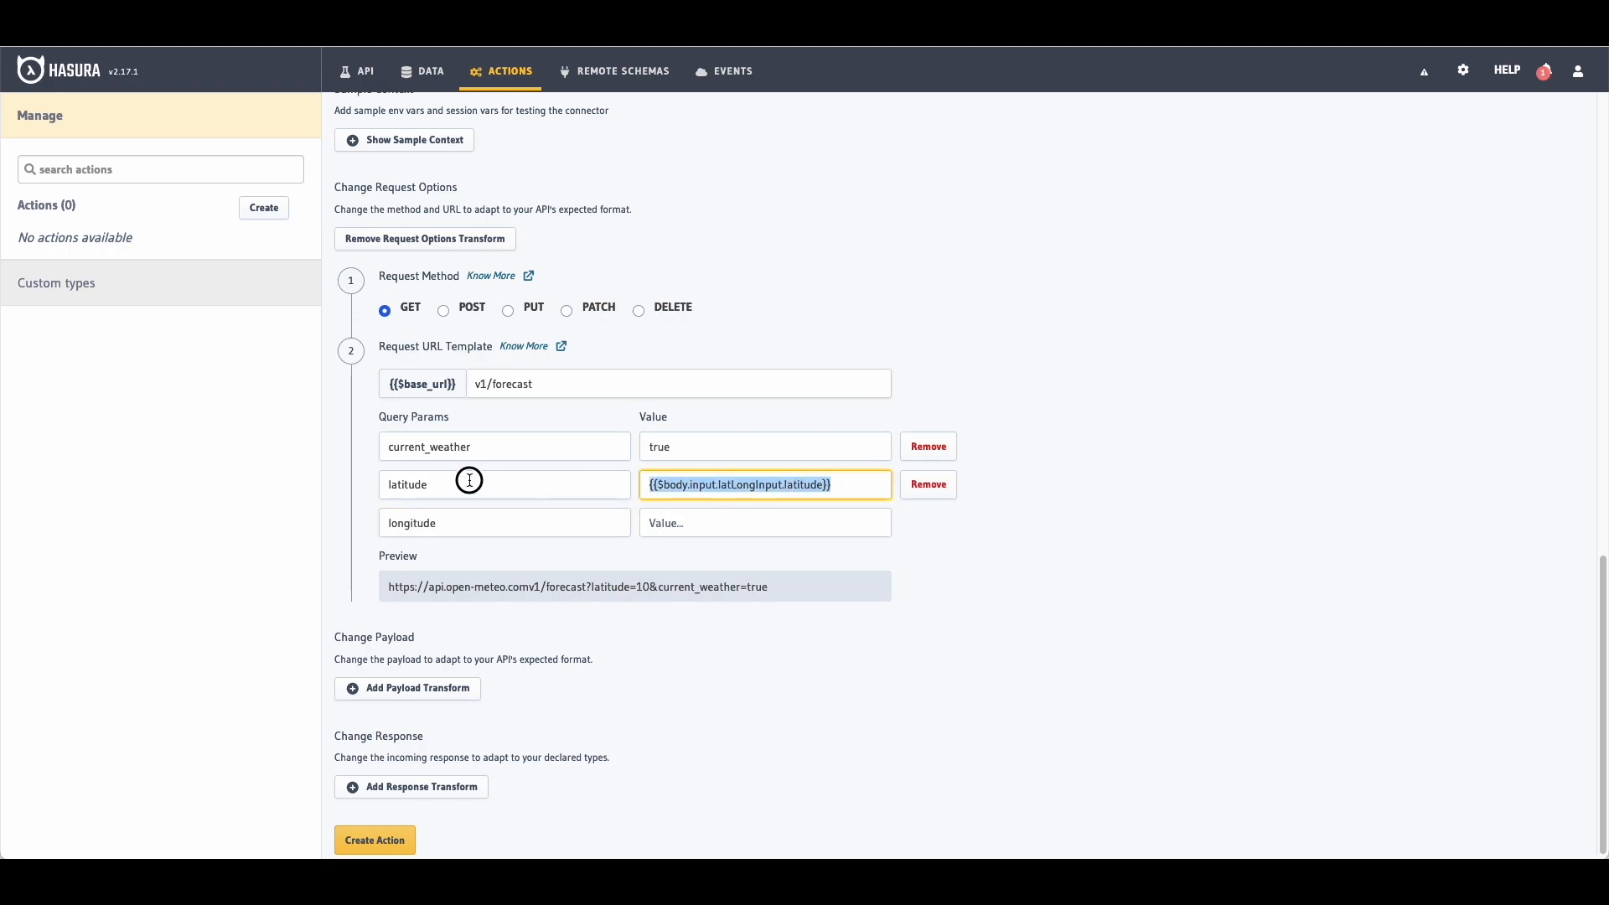
pyautogui.click(641, 521)
pyautogui.hotkey('ctrl', 'v')
pyautogui.moveTo(785, 523); pyautogui.dragTo(823, 524)
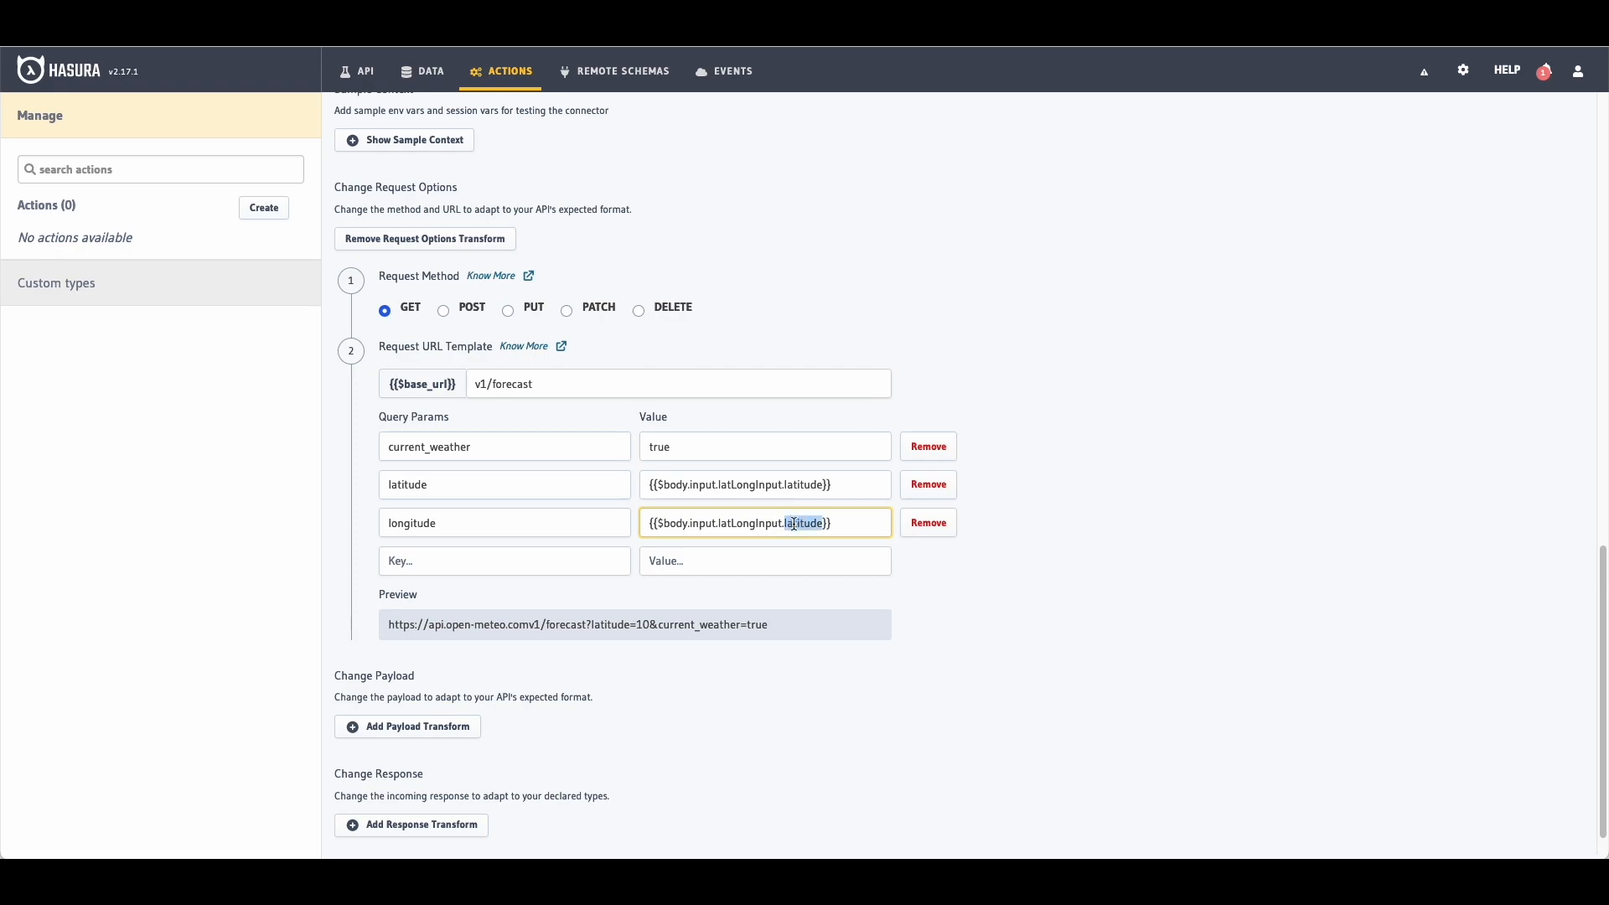
pyautogui.write('longitude')
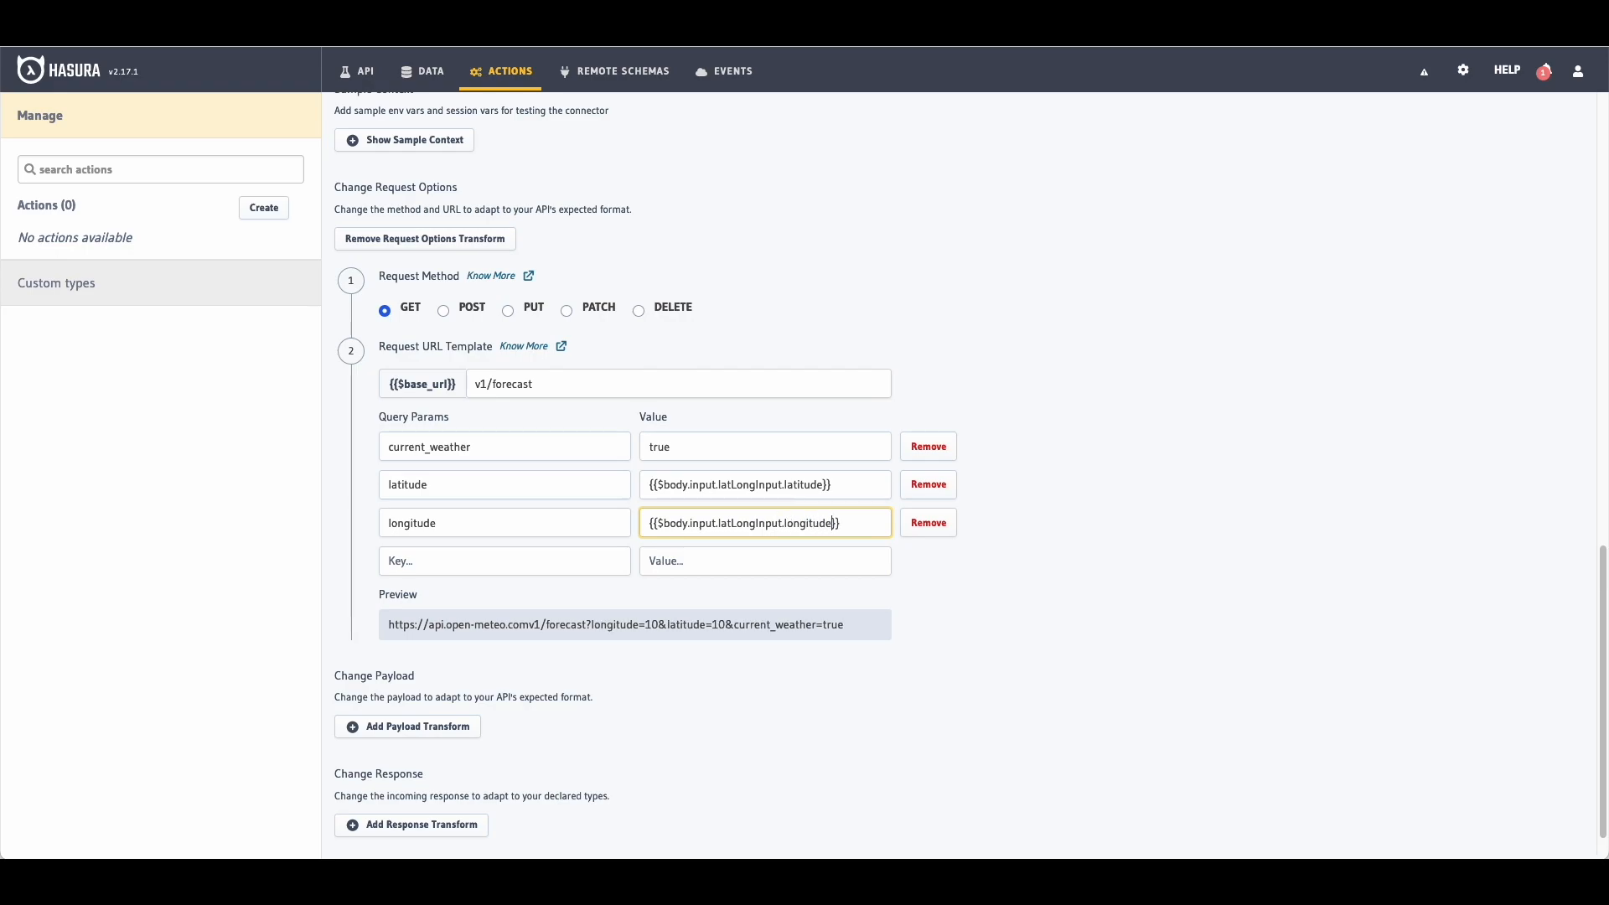
pyautogui.click(977, 594)
pyautogui.moveTo(873, 588); pyautogui.dragTo(374, 581)
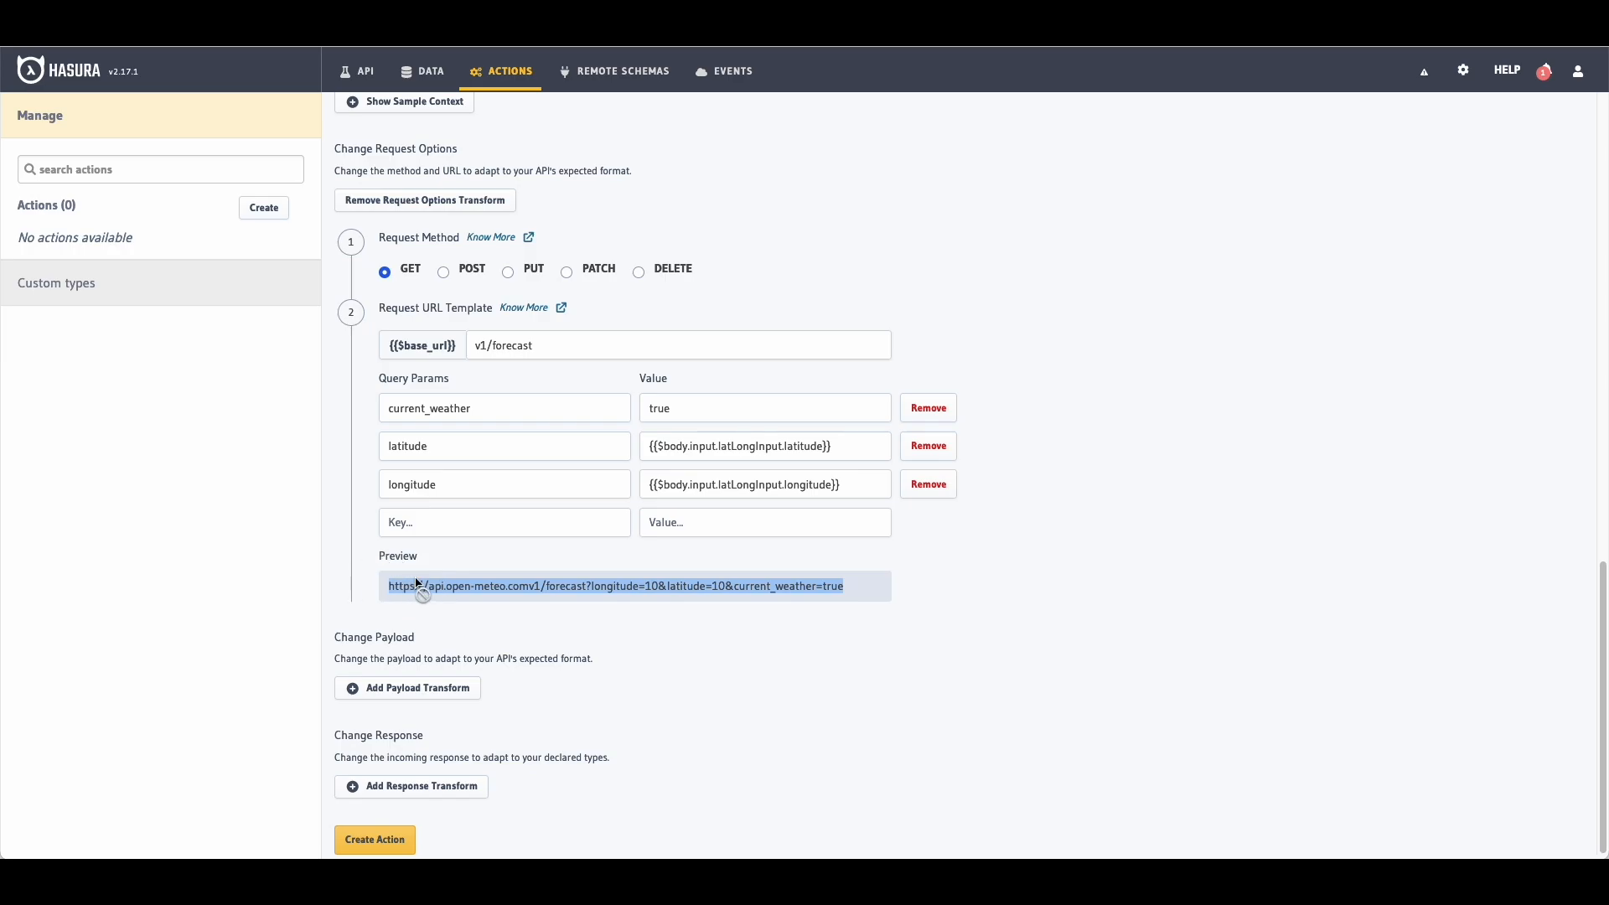
# Step: Try the preview URL in a new Firefox tab, which fails with server not found
pyautogui.press('super+c')
pyautogui.press('super+t')
pyautogui.press('super+v')
pyautogui.press('Return')
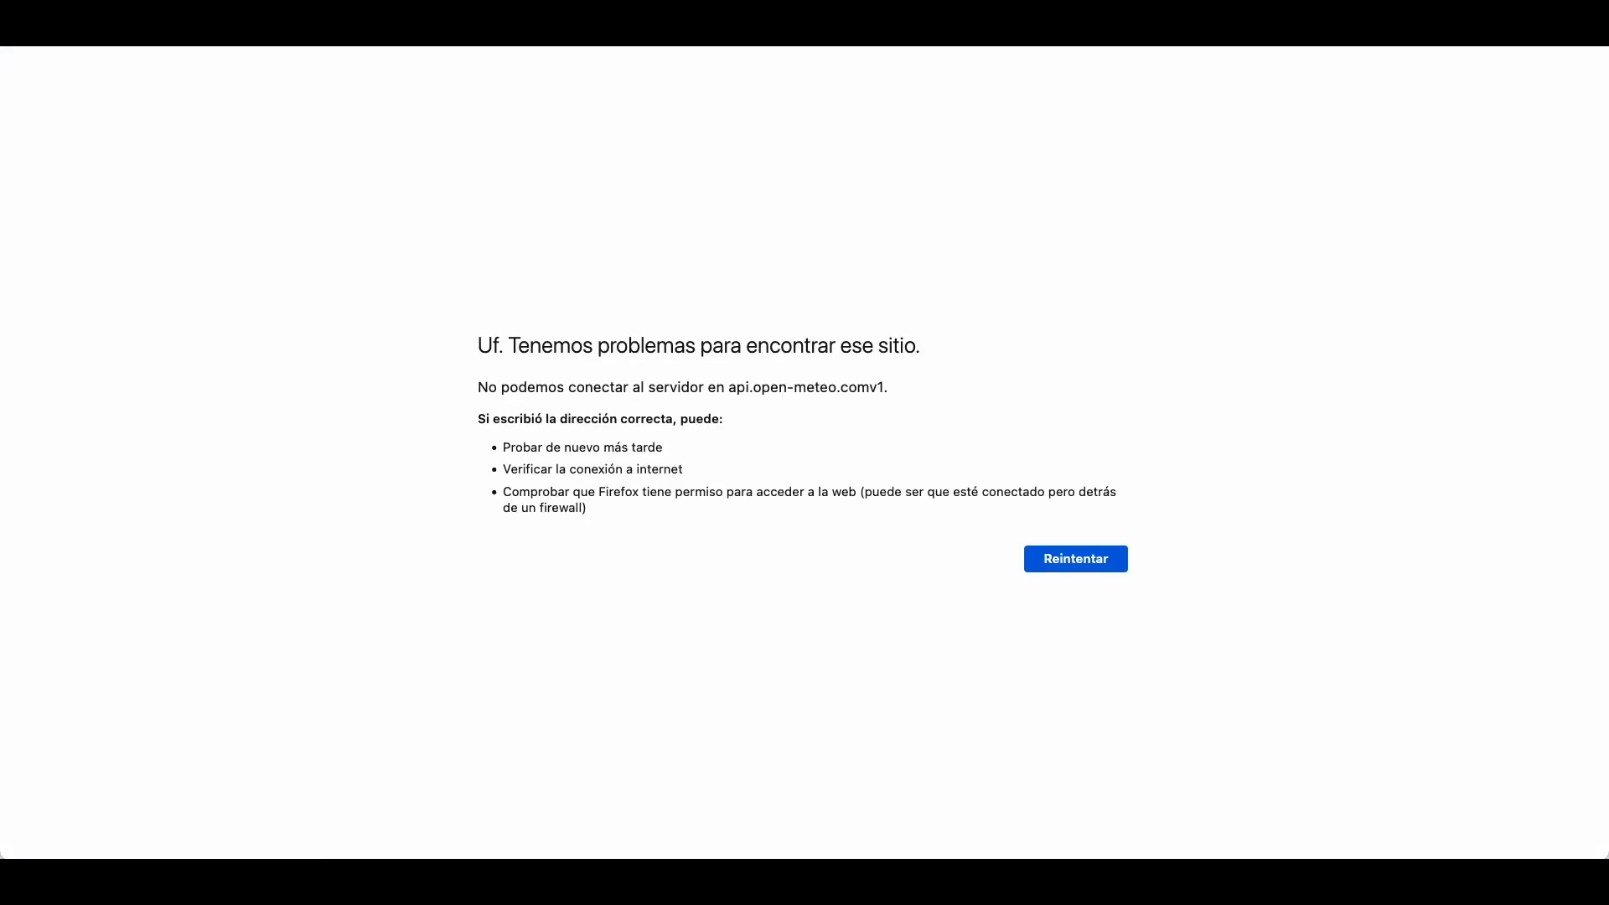
pyautogui.press('super+l')
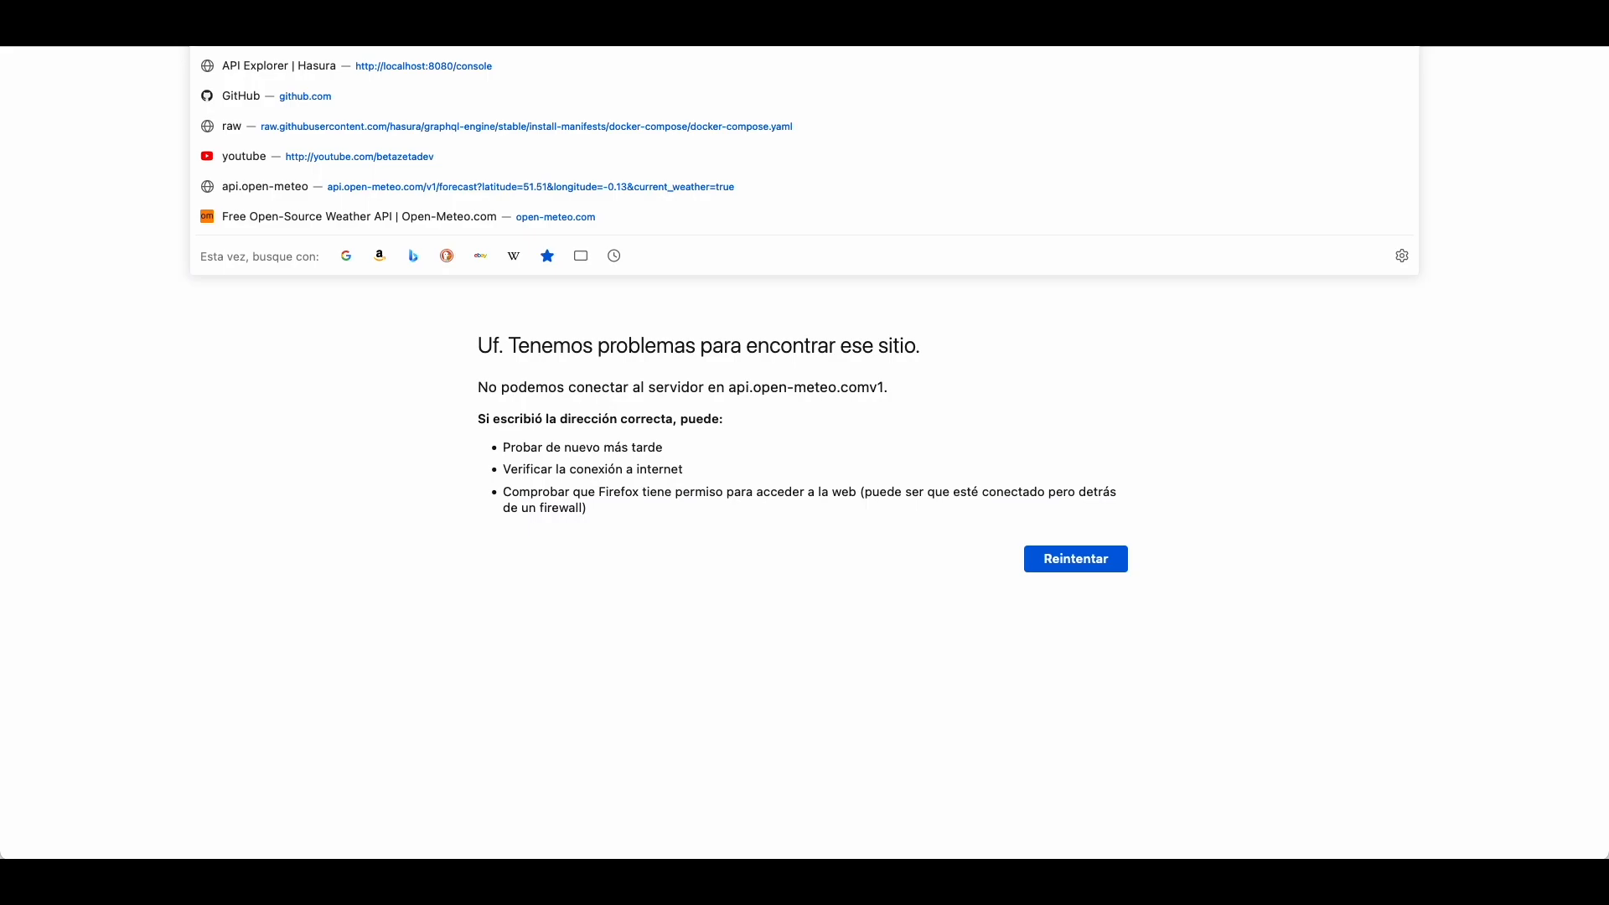
pyautogui.press('Escape')
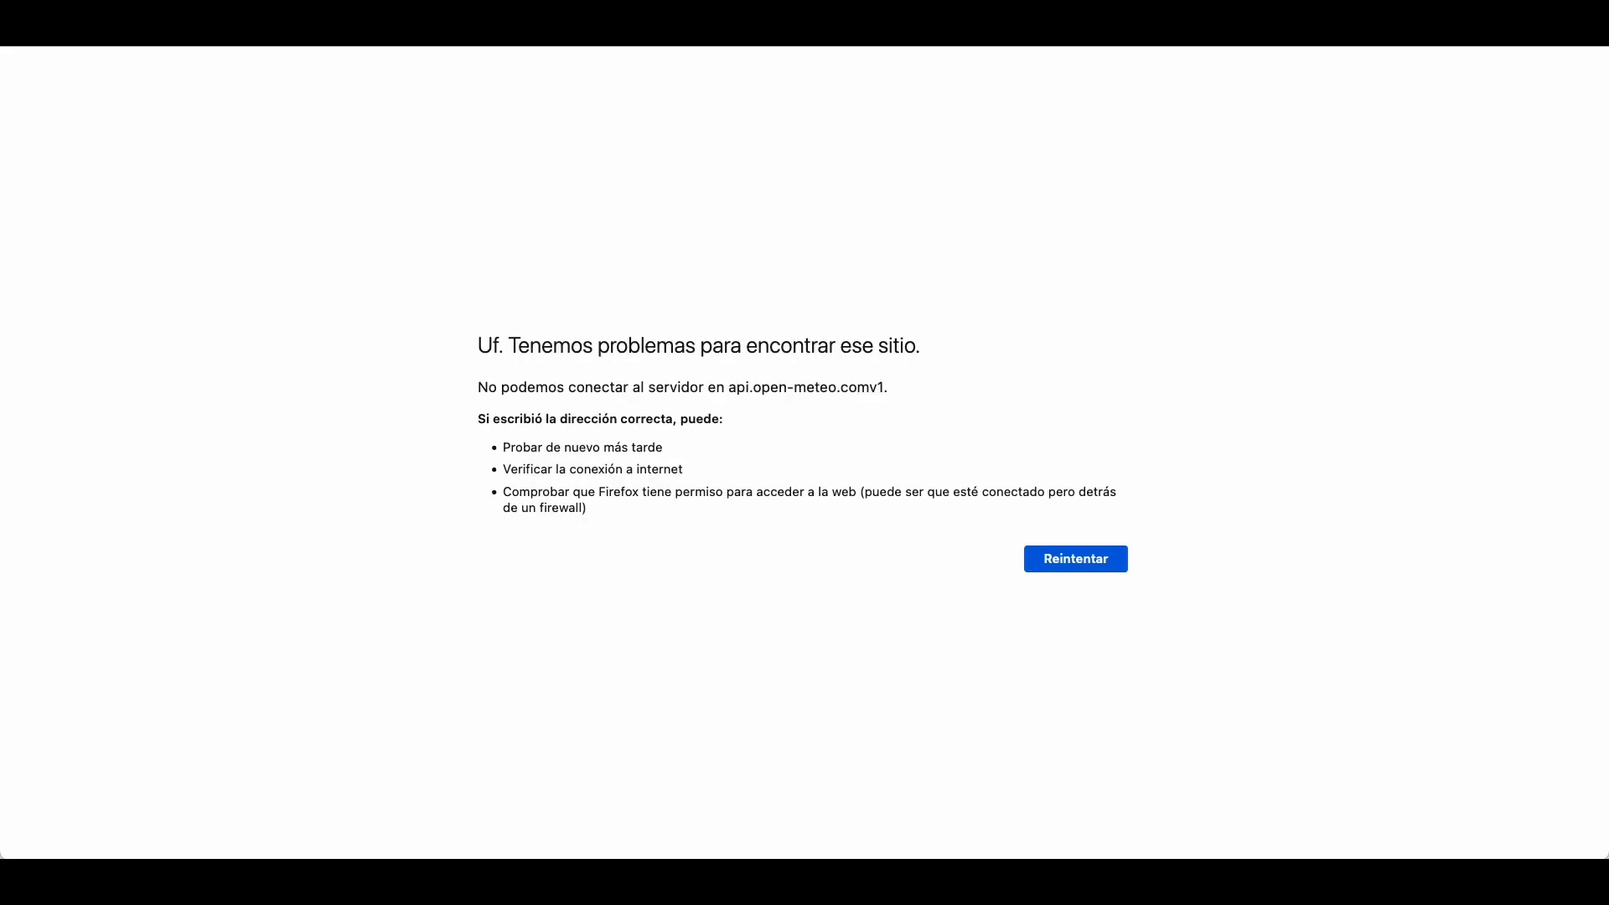
pyautogui.press('super+l')
pyautogui.press('super+w')
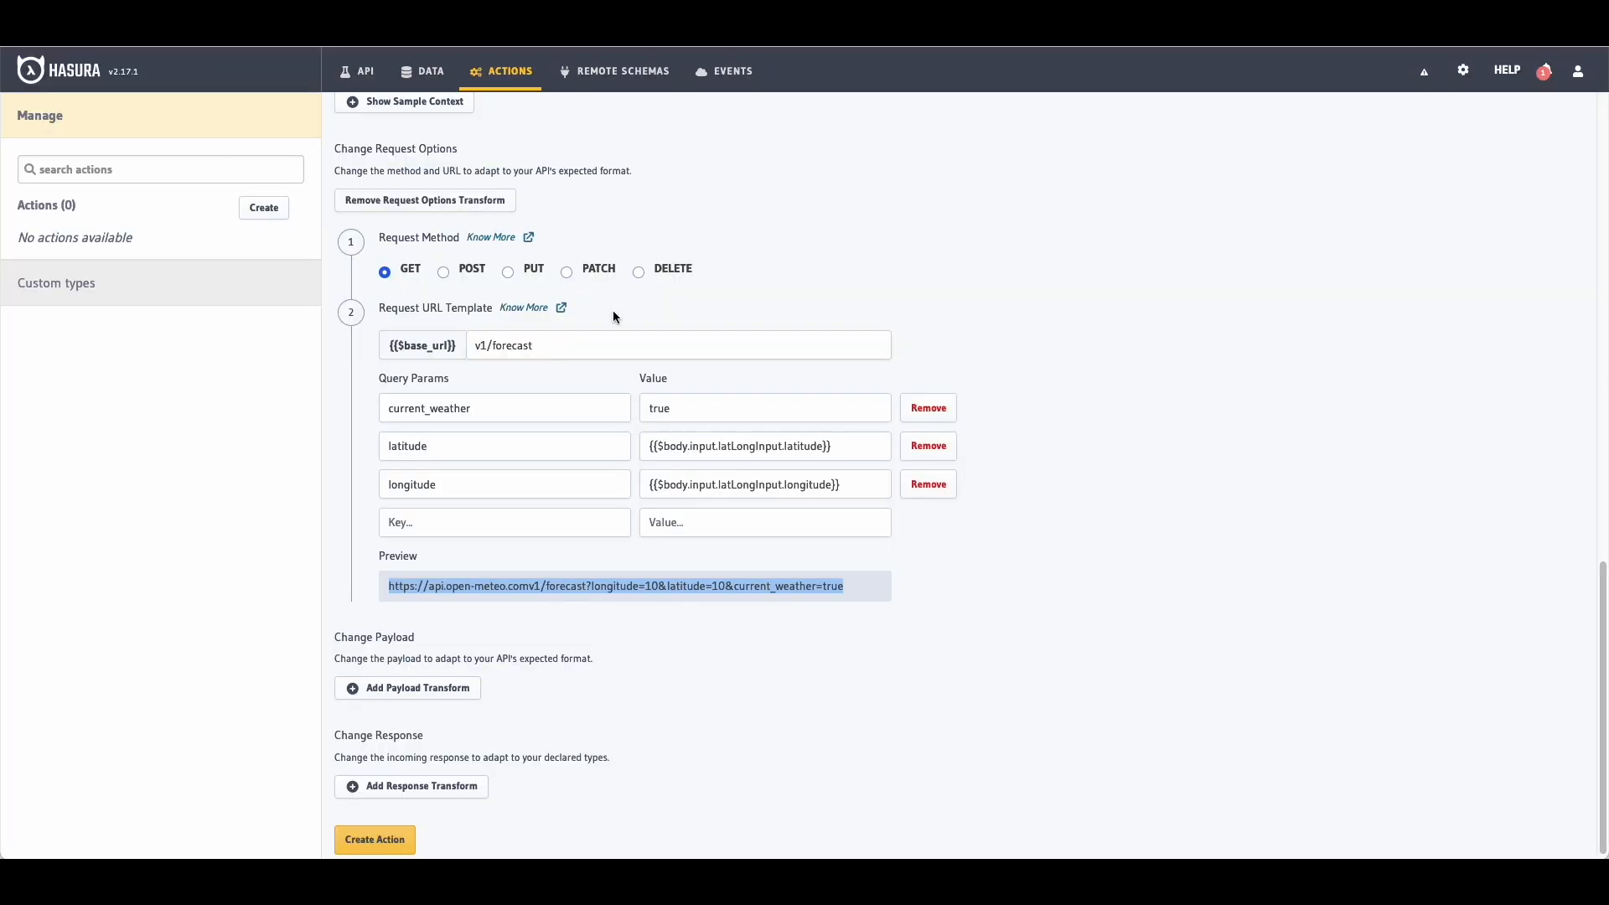
# Step: Change the URL template to /v1/forecast and load the corrected forecast URL successfully
pyautogui.click(477, 346)
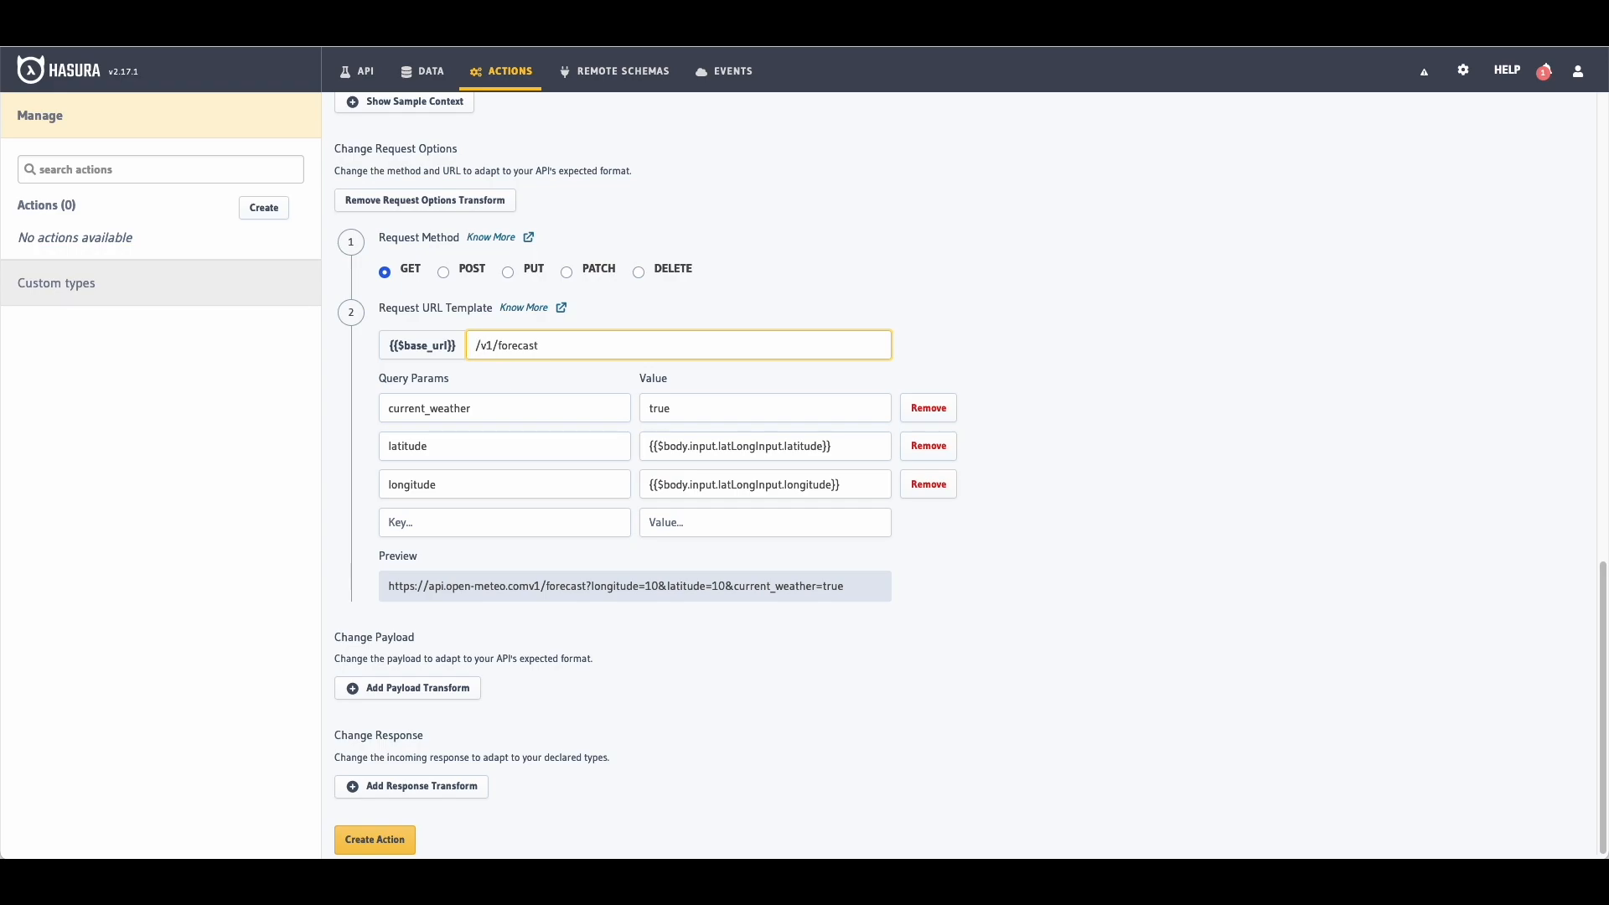
pyautogui.click(1436, 581)
pyautogui.moveTo(848, 588); pyautogui.dragTo(370, 586)
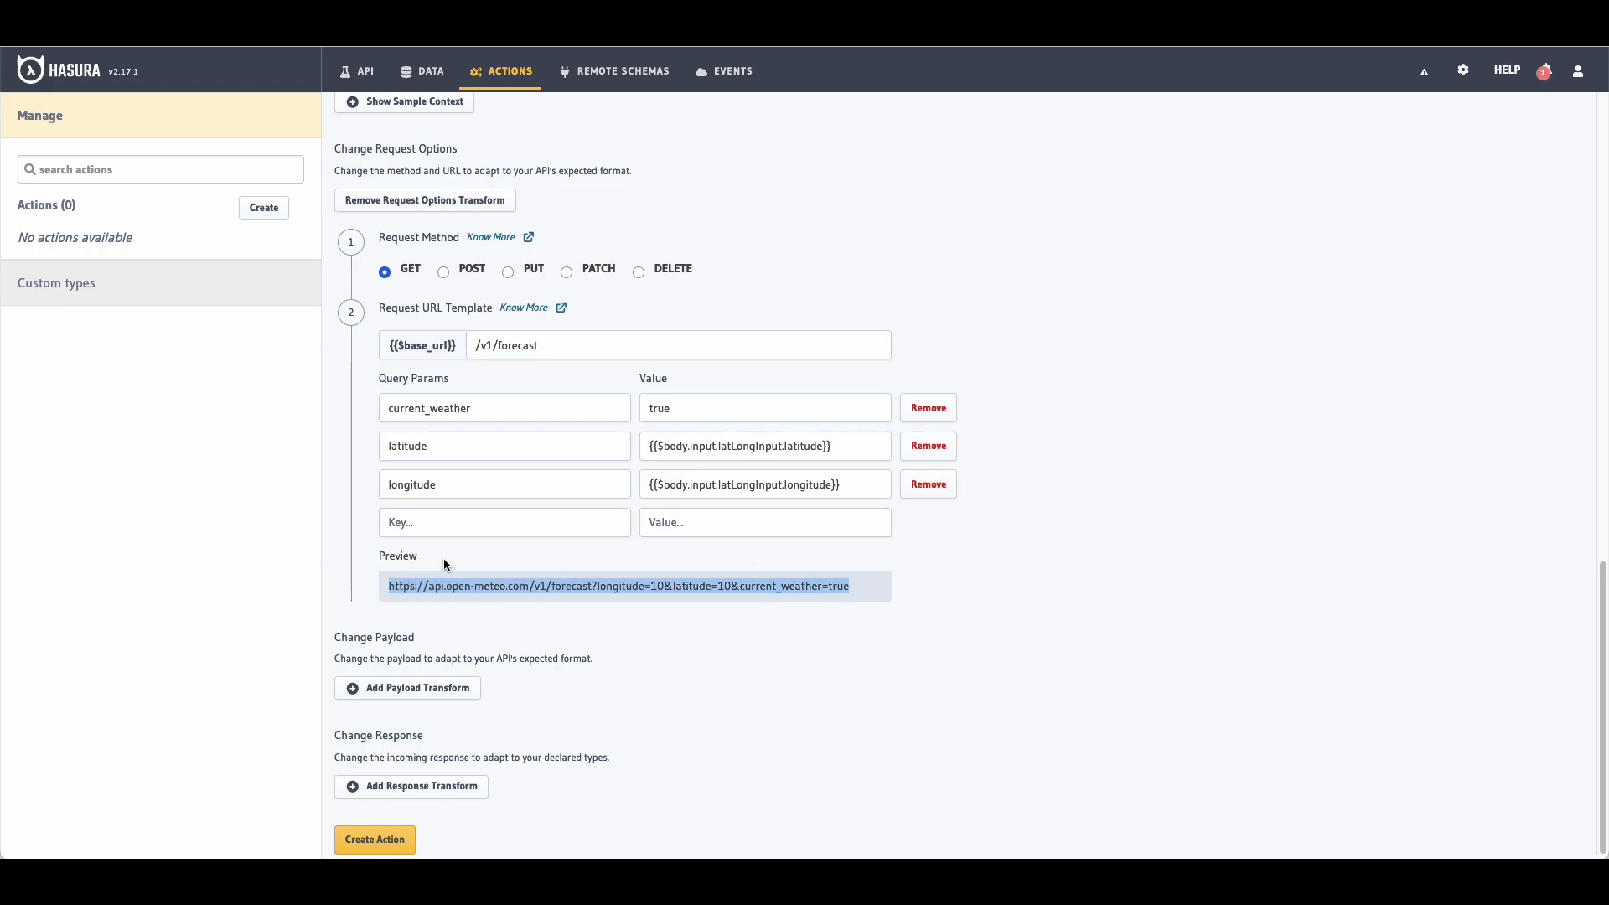
pyautogui.press('super+c')
pyautogui.press('super+t')
pyautogui.press('super+v')
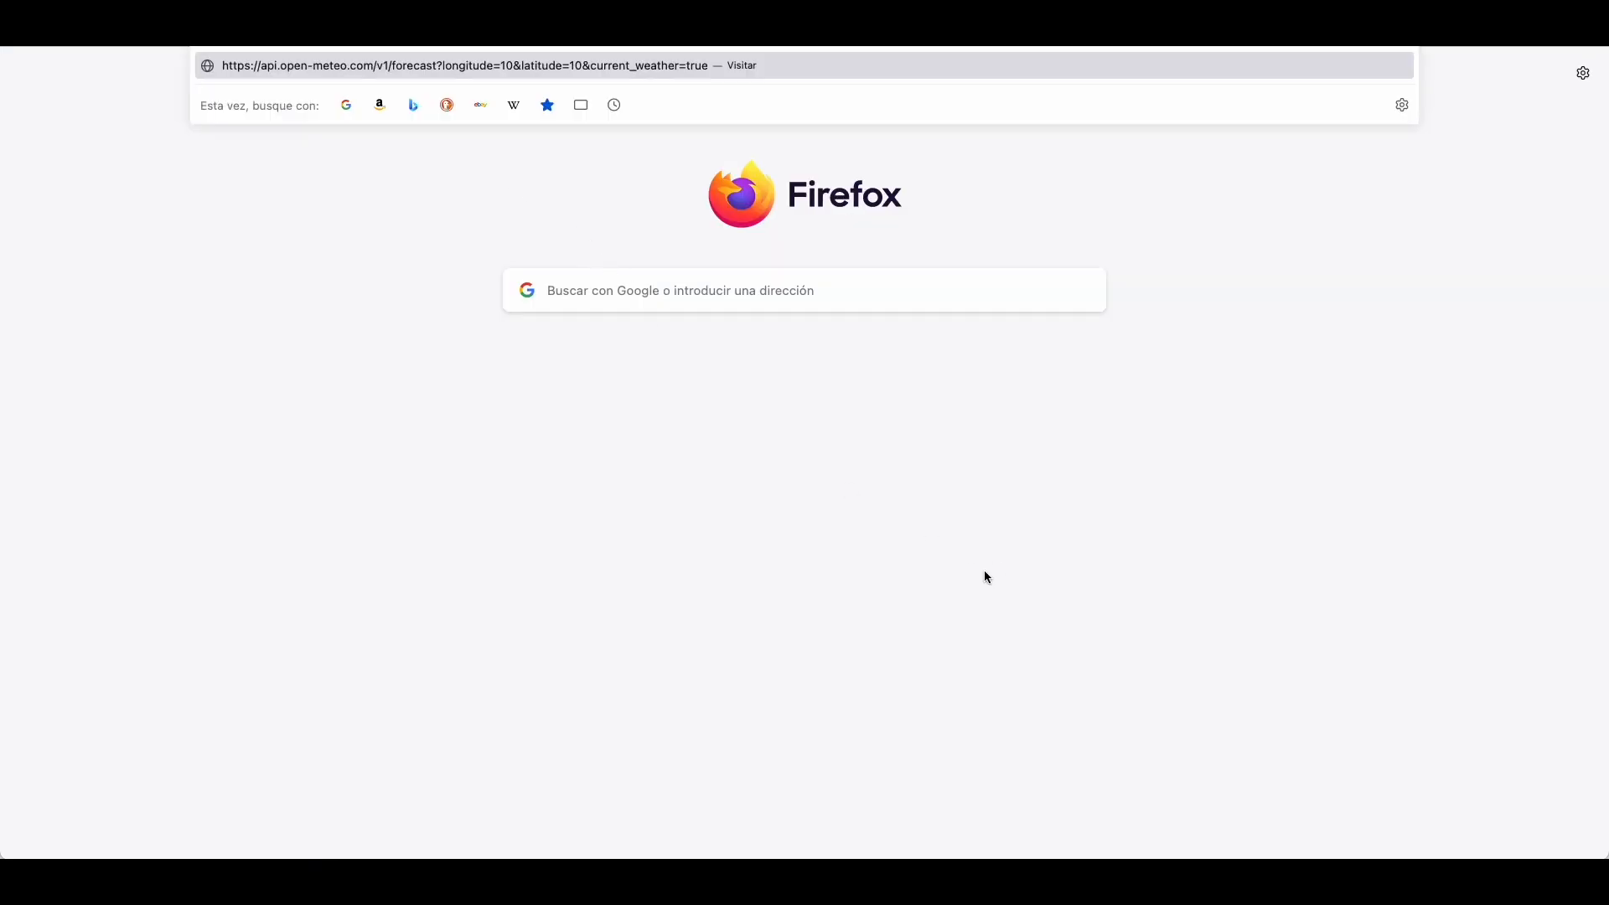
pyautogui.press('Return')
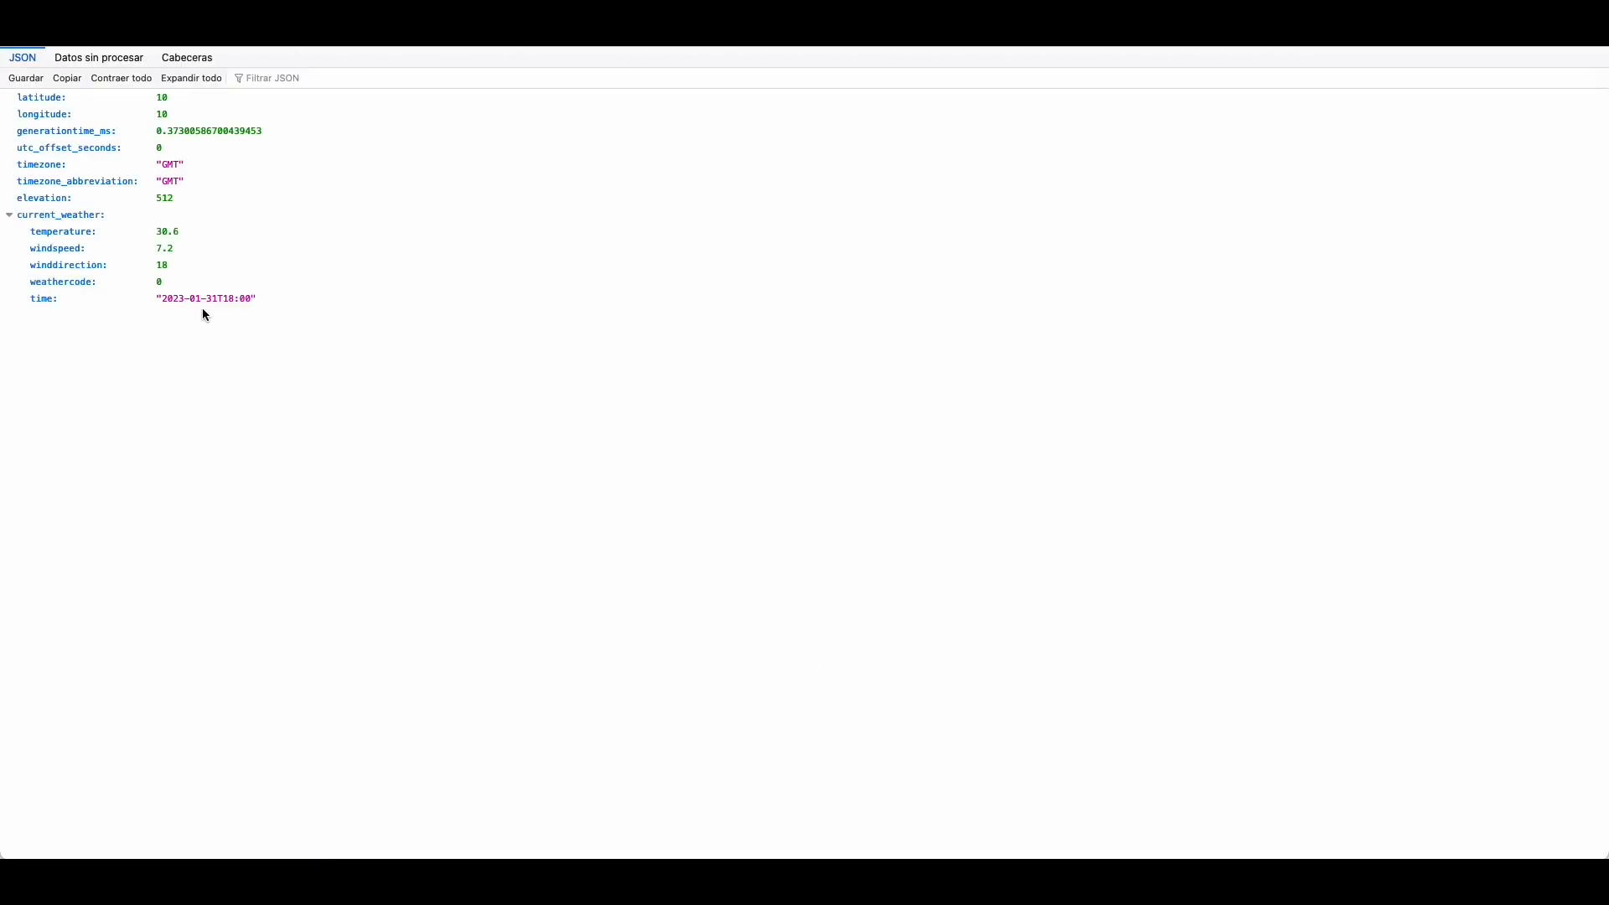
pyautogui.press('super+w')
pyautogui.click(1130, 599)
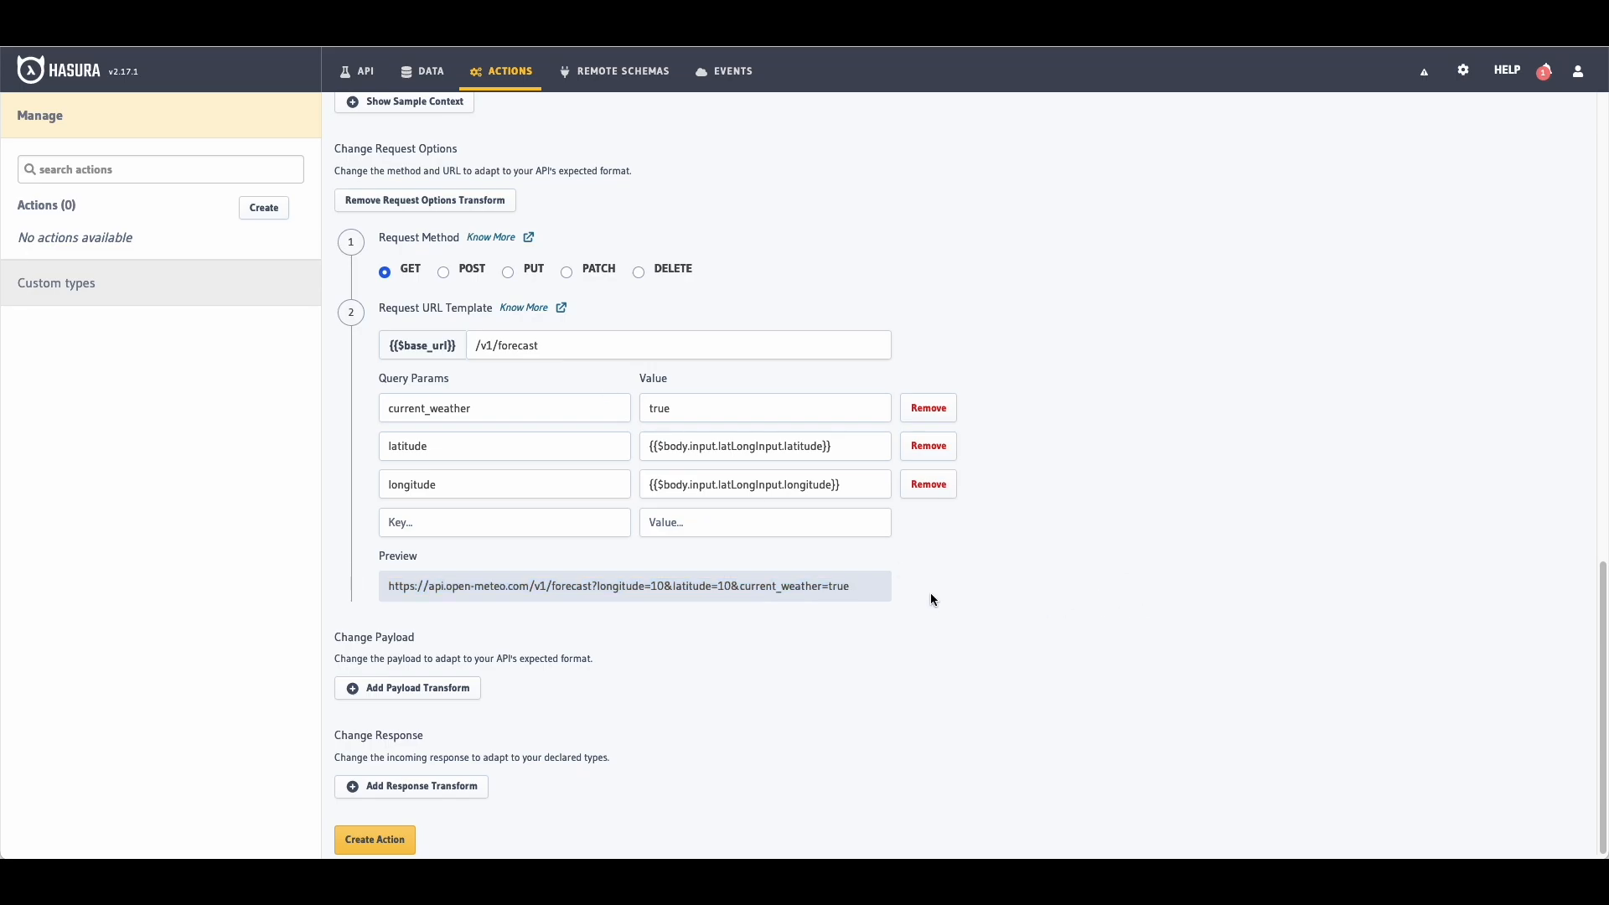
# Step: Create the getLatLongTemperature action and grant the staff role permission to run it
pyautogui.click(374, 839)
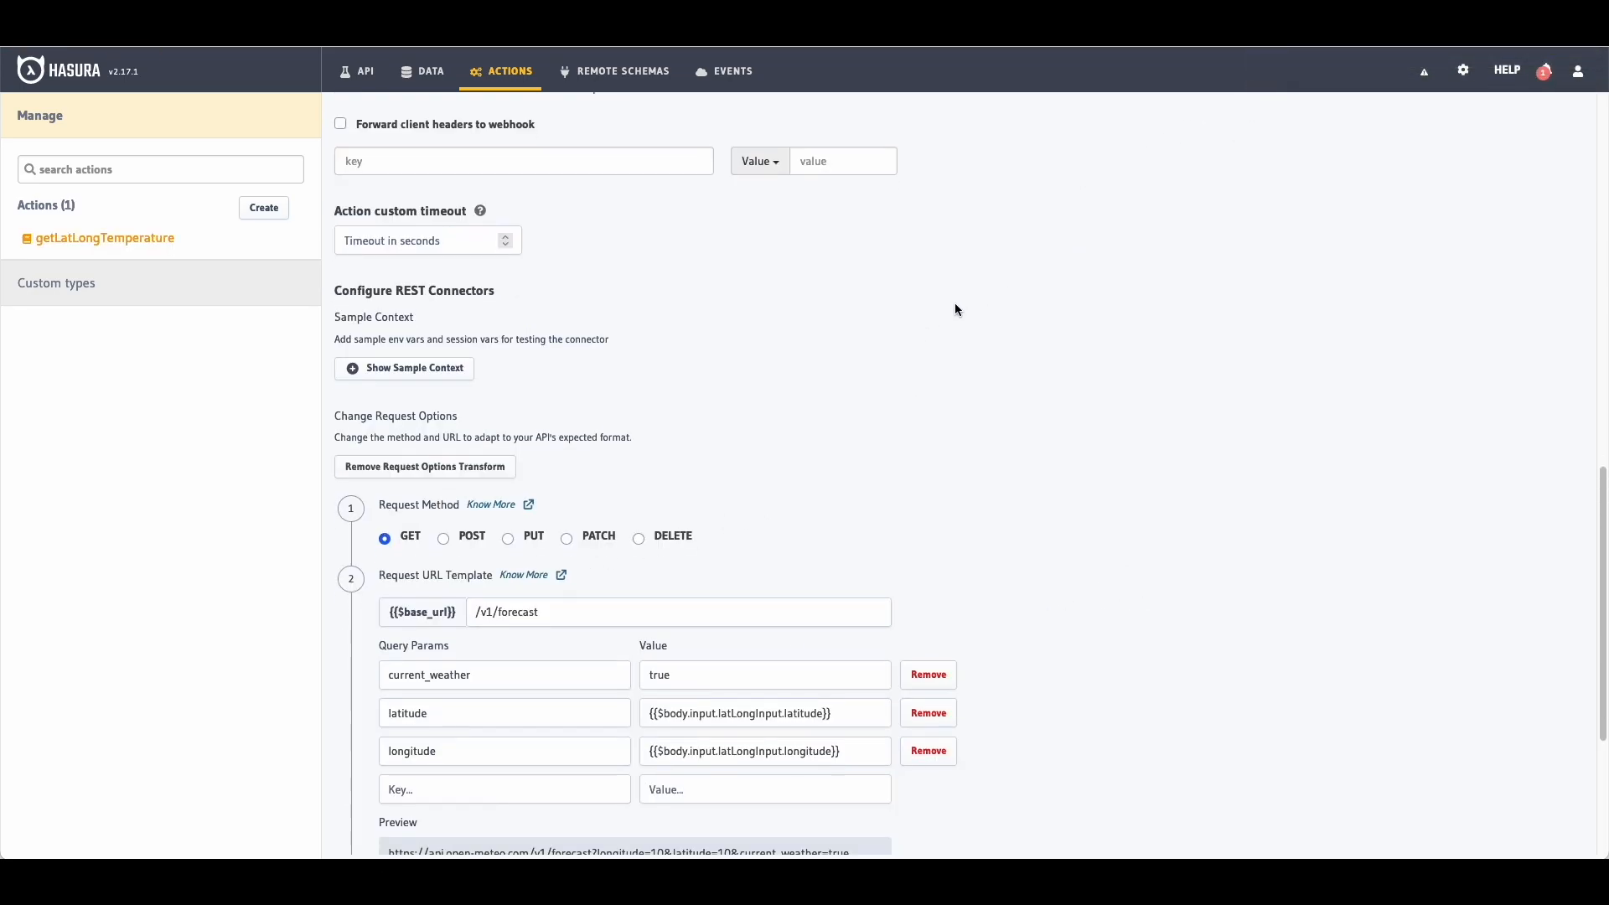
pyautogui.scroll(10, 953, 310)
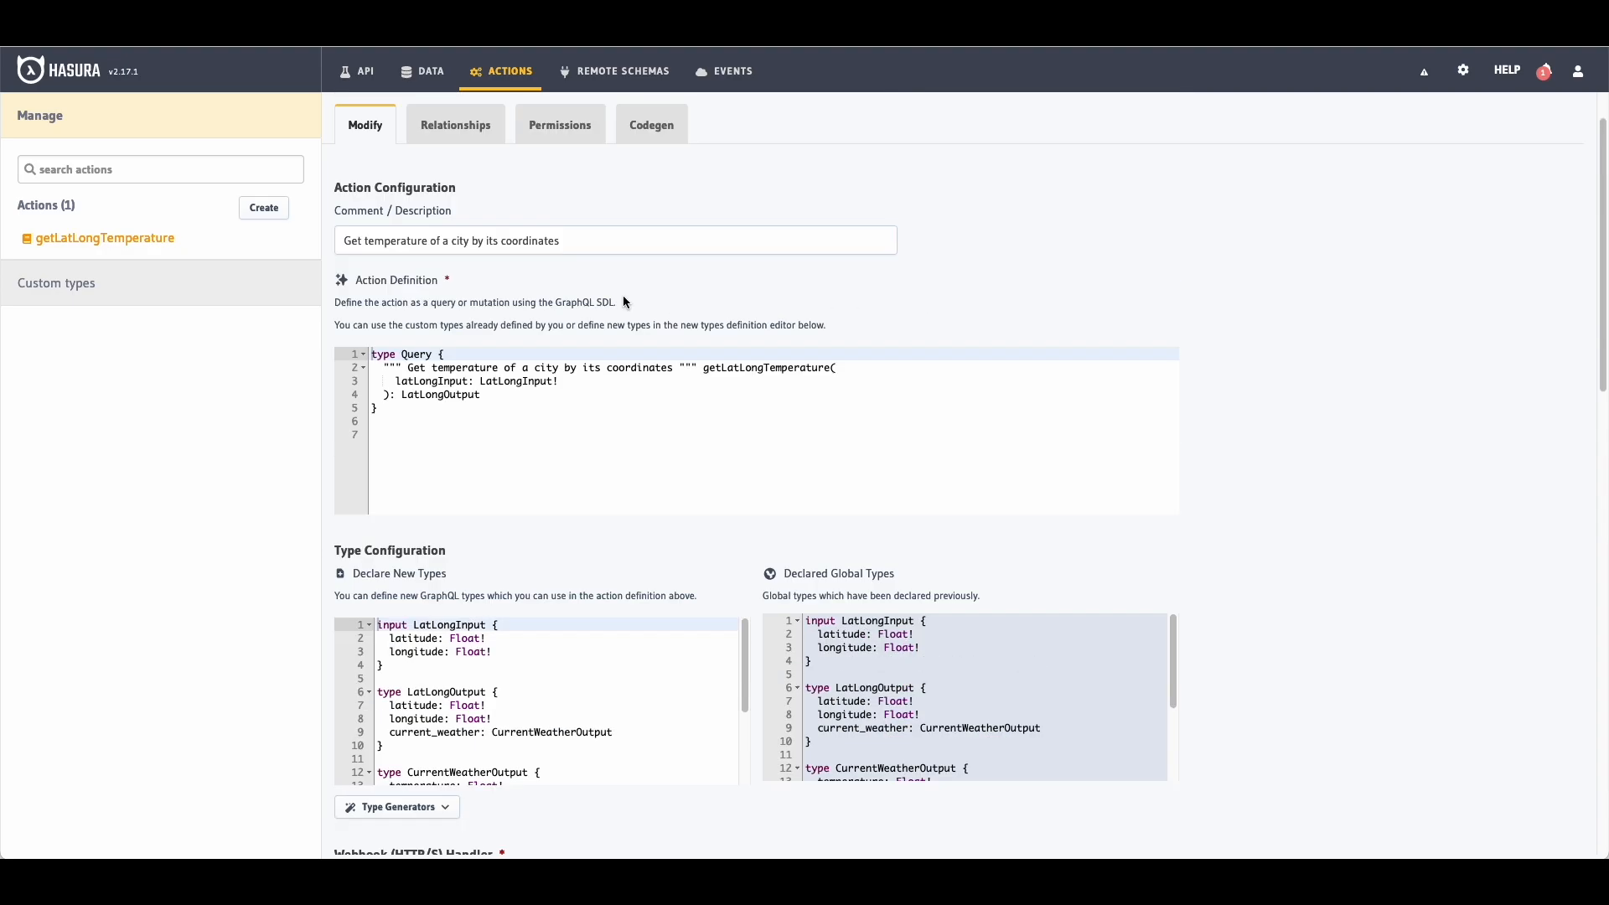
pyautogui.click(88, 242)
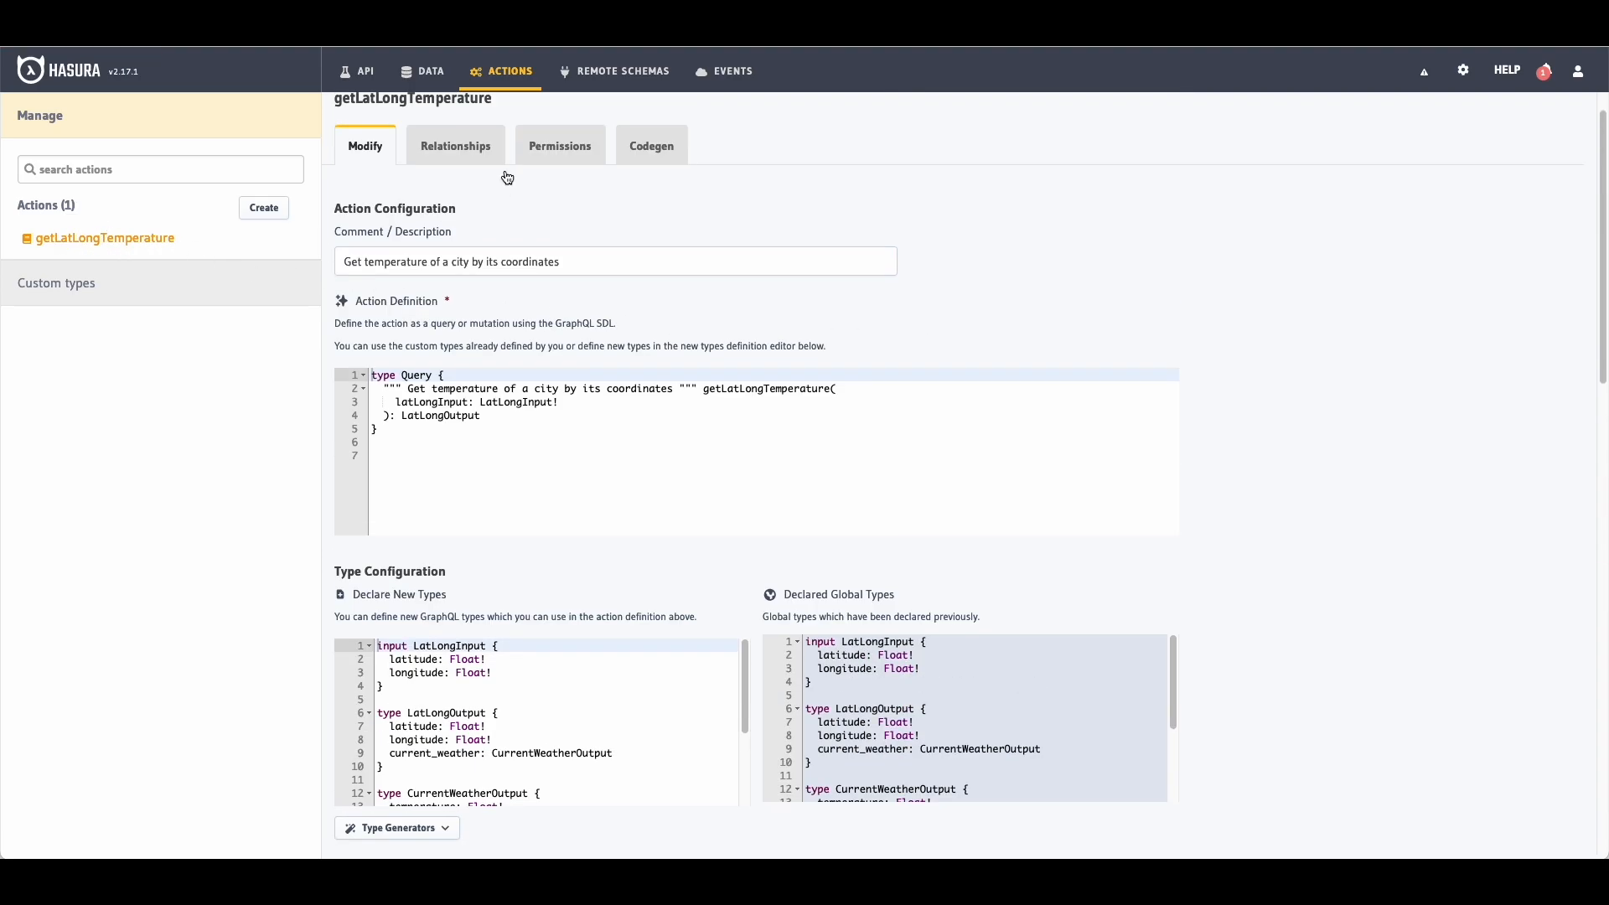
pyautogui.click(561, 192)
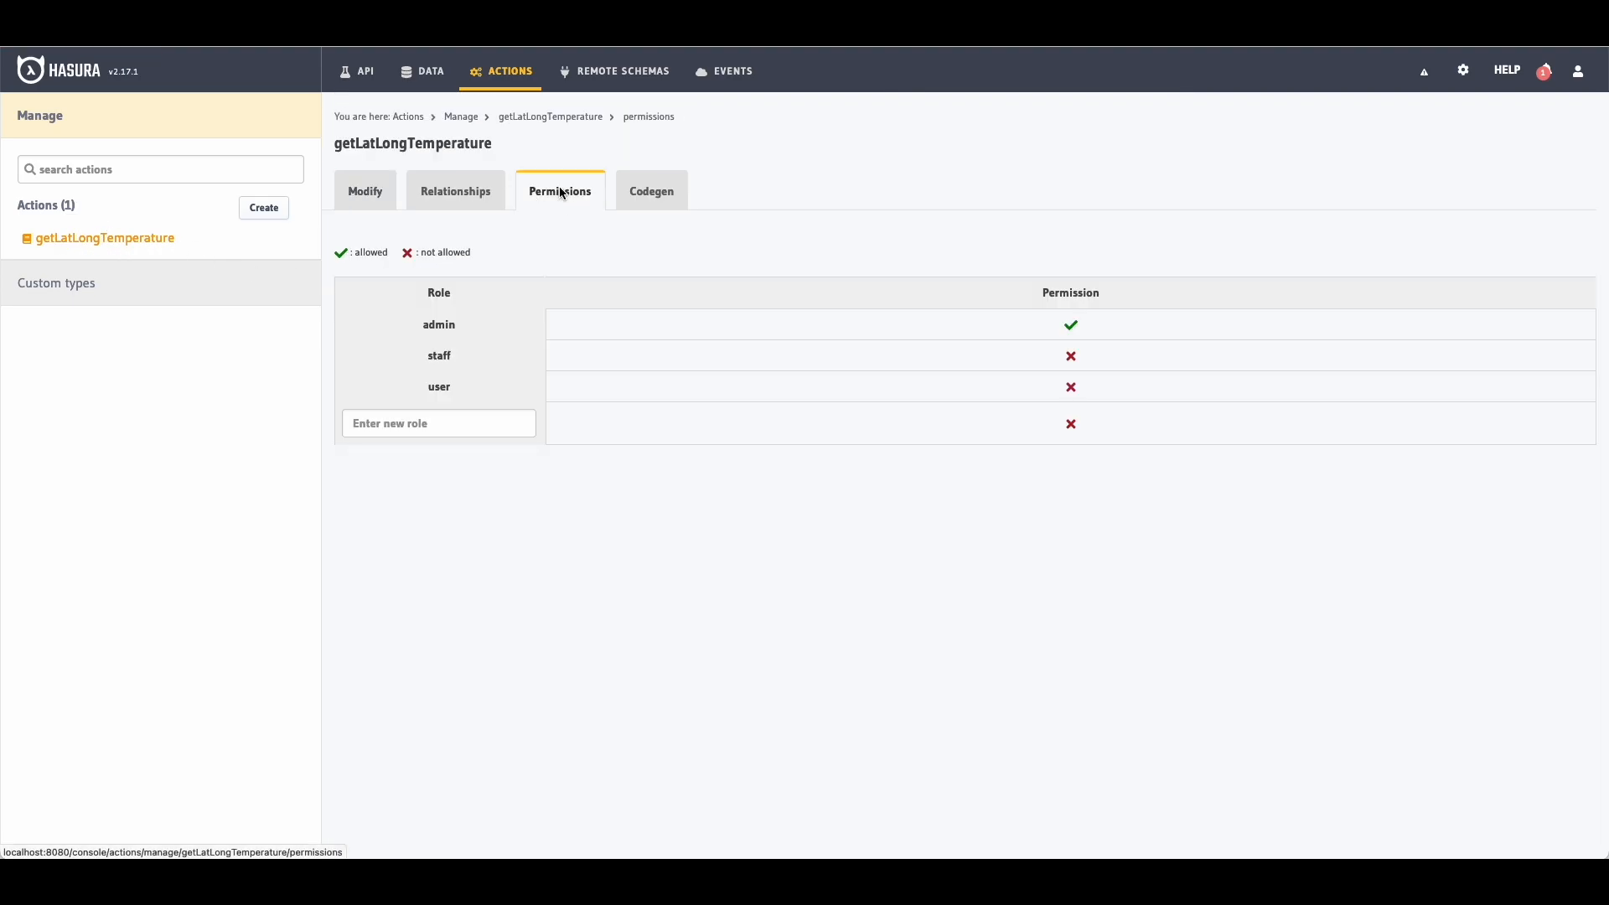
pyautogui.click(1072, 356)
pyautogui.click(363, 519)
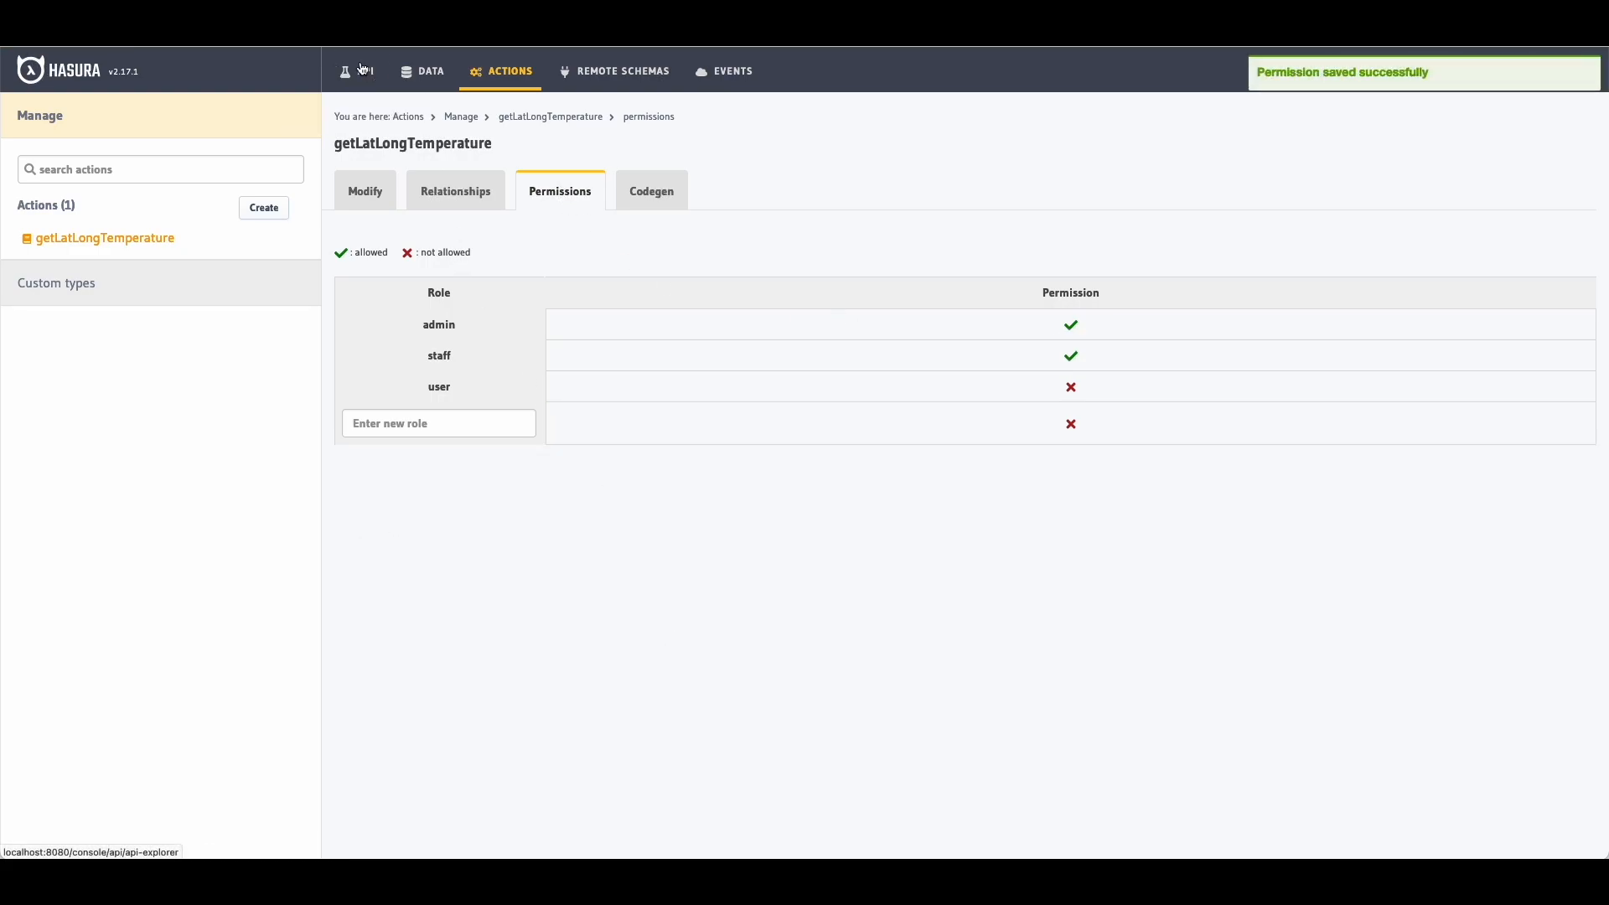
pyautogui.click(359, 71)
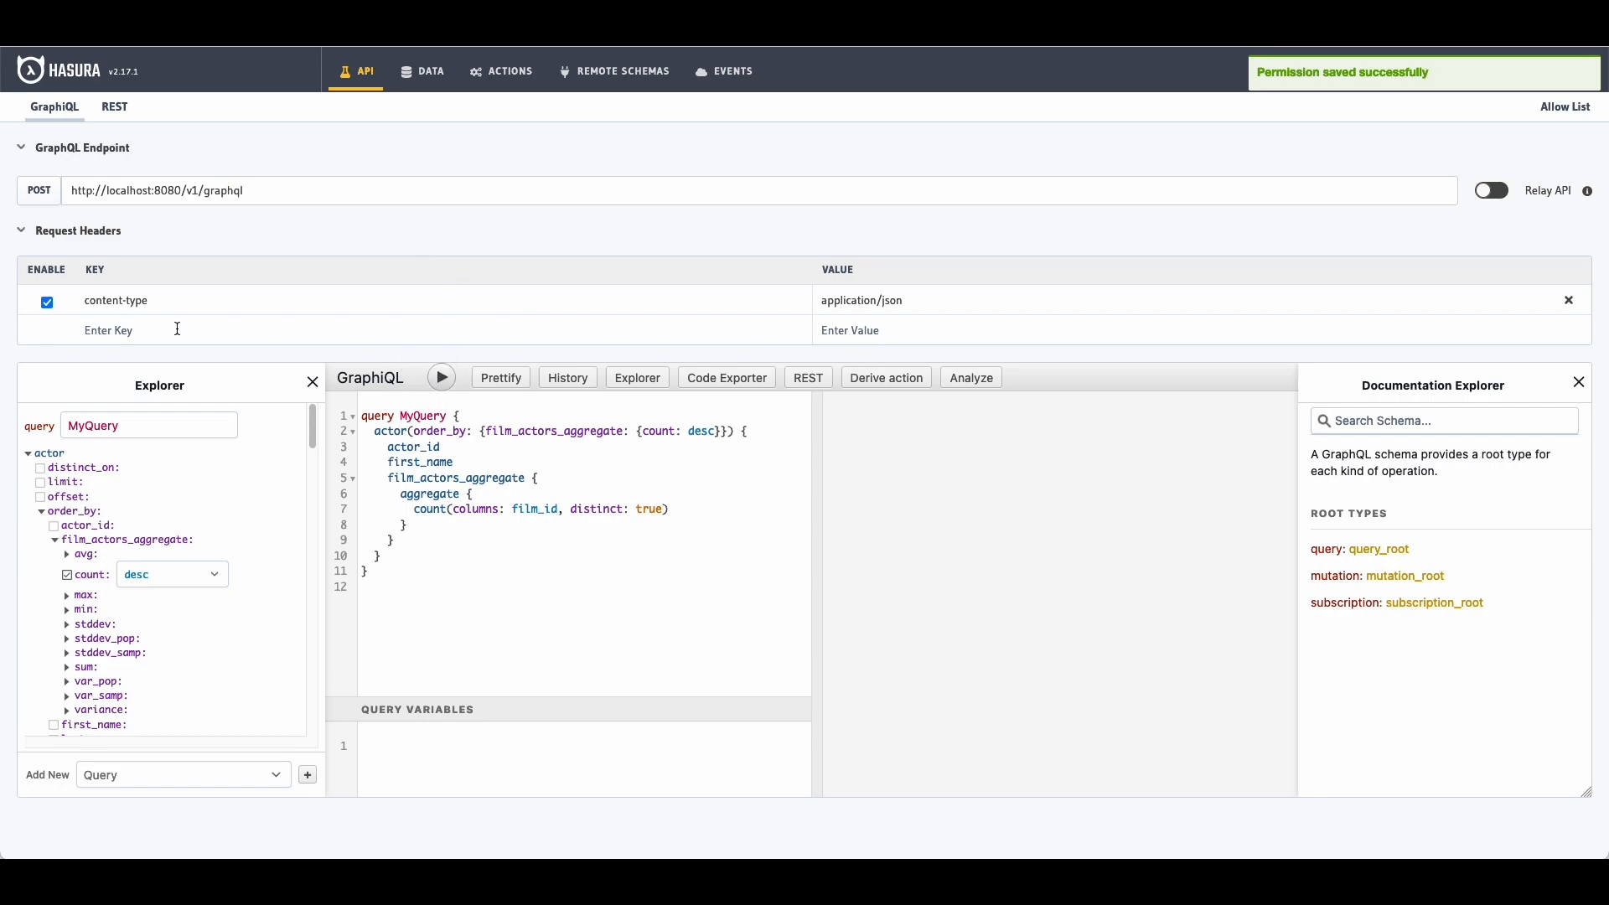
# Step: Add an x-hasura-role header, check the schema as user and staff, then set it to admin
pyautogui.write('x-hasura-role')
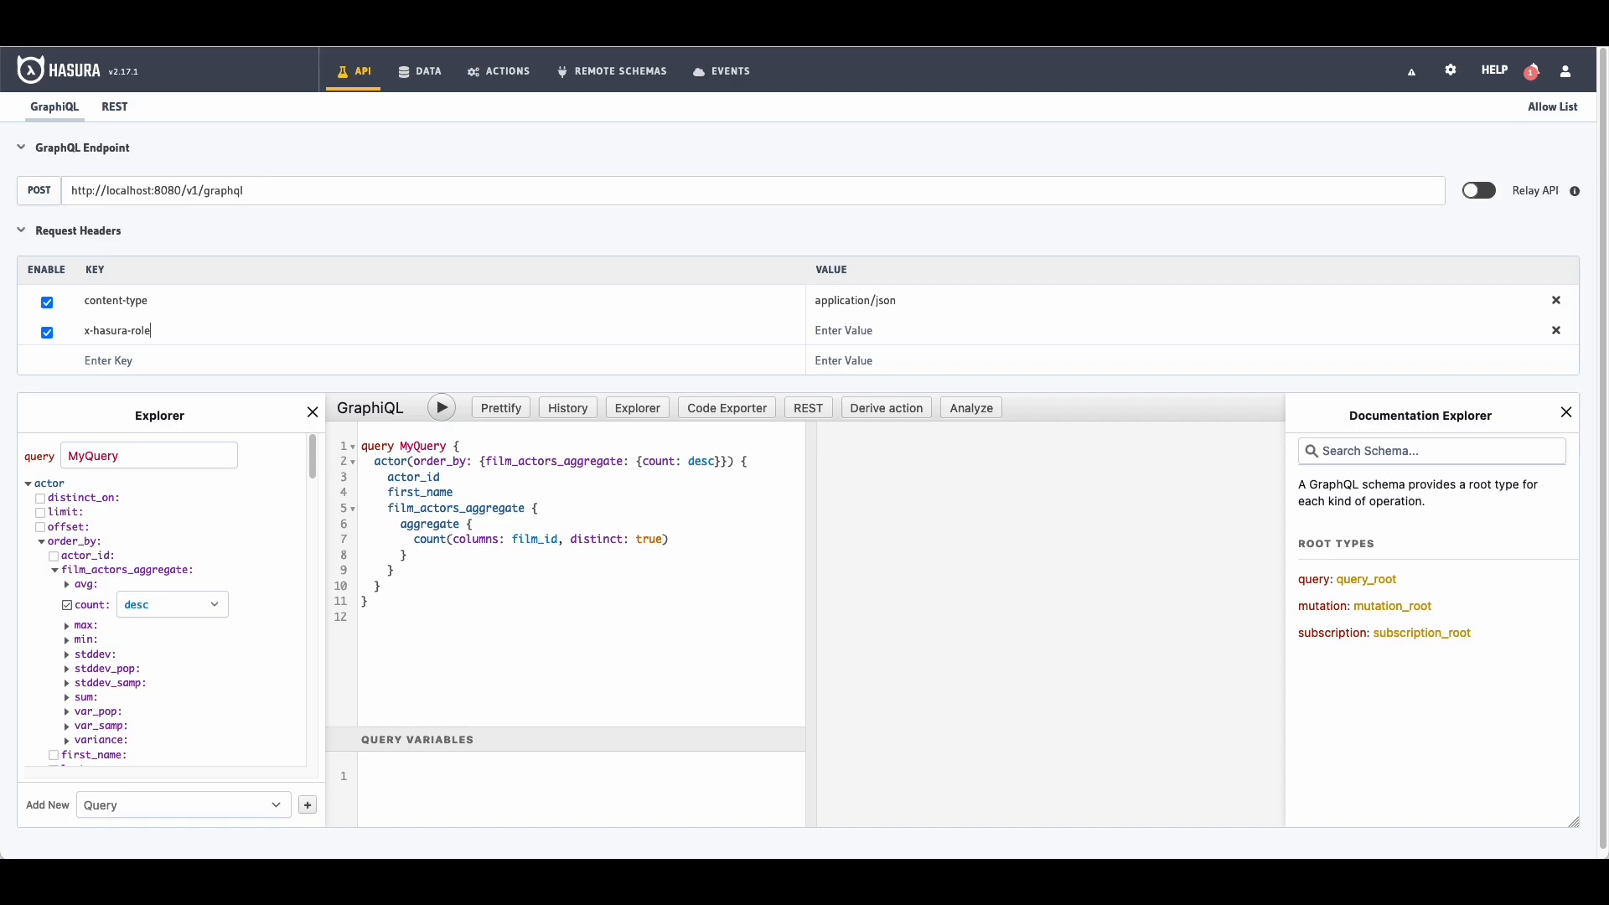
pyautogui.click(1271, 339)
pyautogui.write('user')
pyautogui.click(920, 298)
pyautogui.click(49, 484)
pyautogui.click(49, 485)
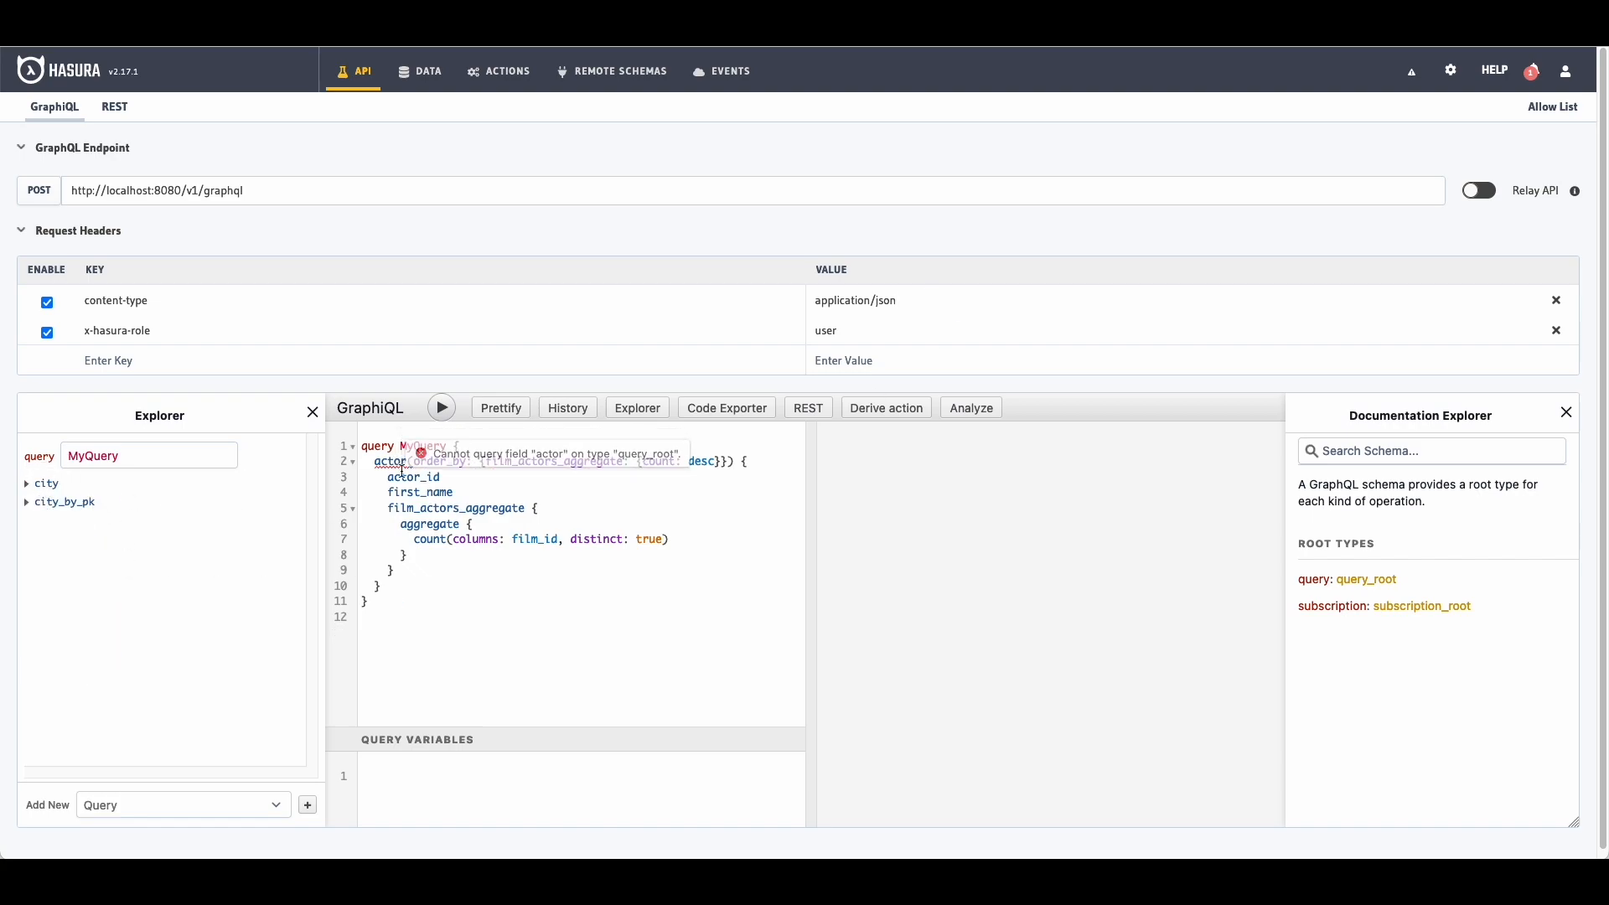
pyautogui.doubleClick(868, 335)
pyautogui.write('staff')
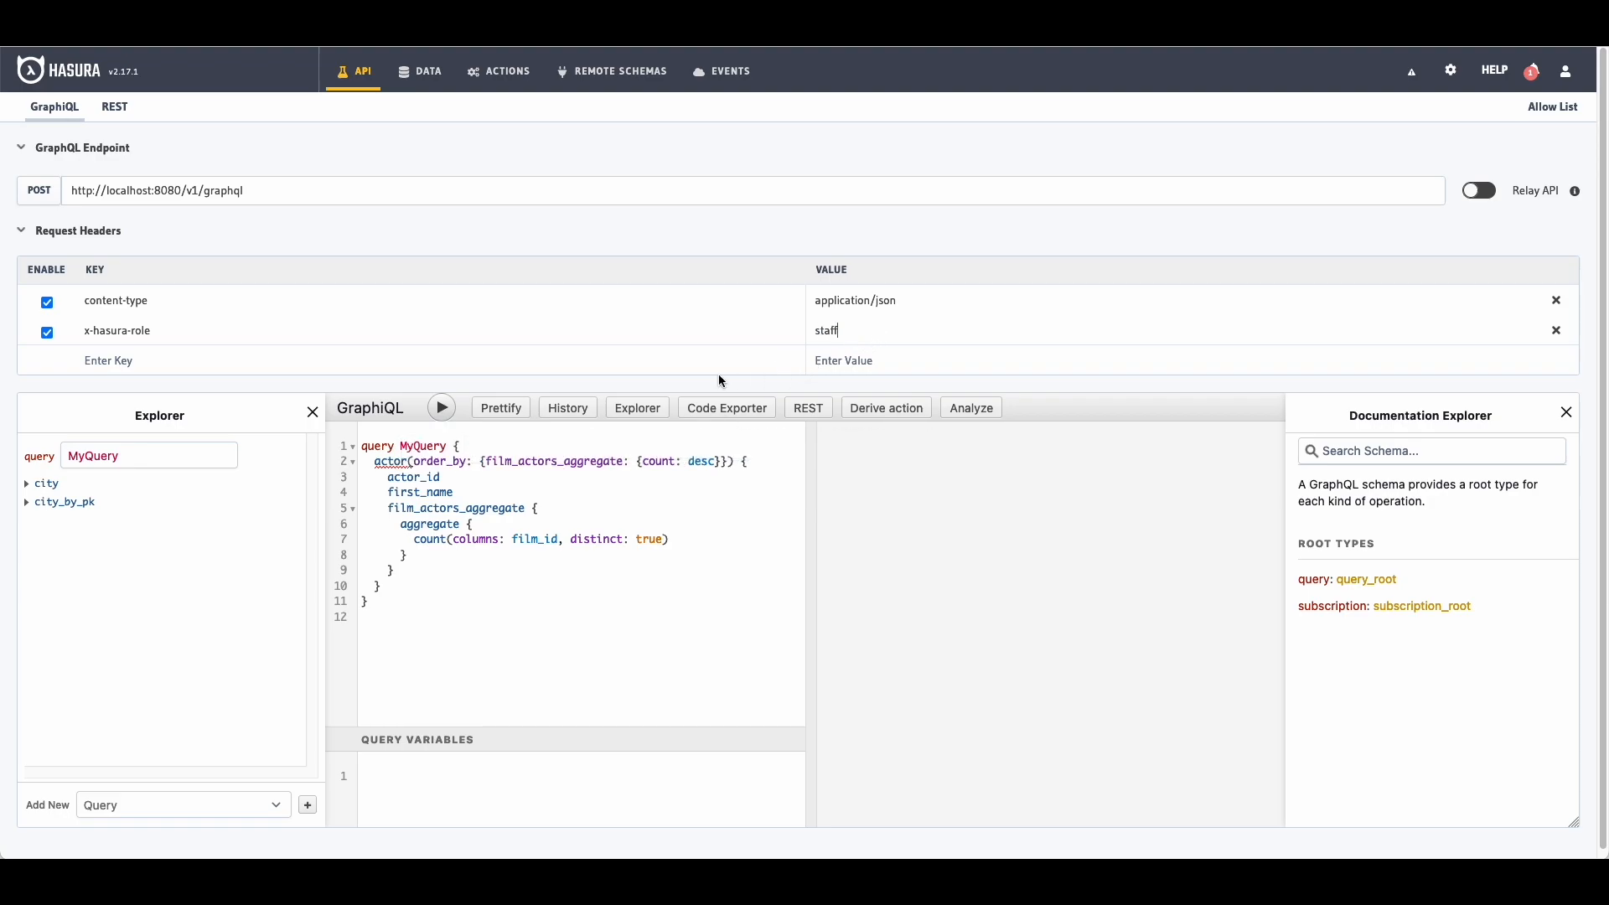
pyautogui.click(865, 357)
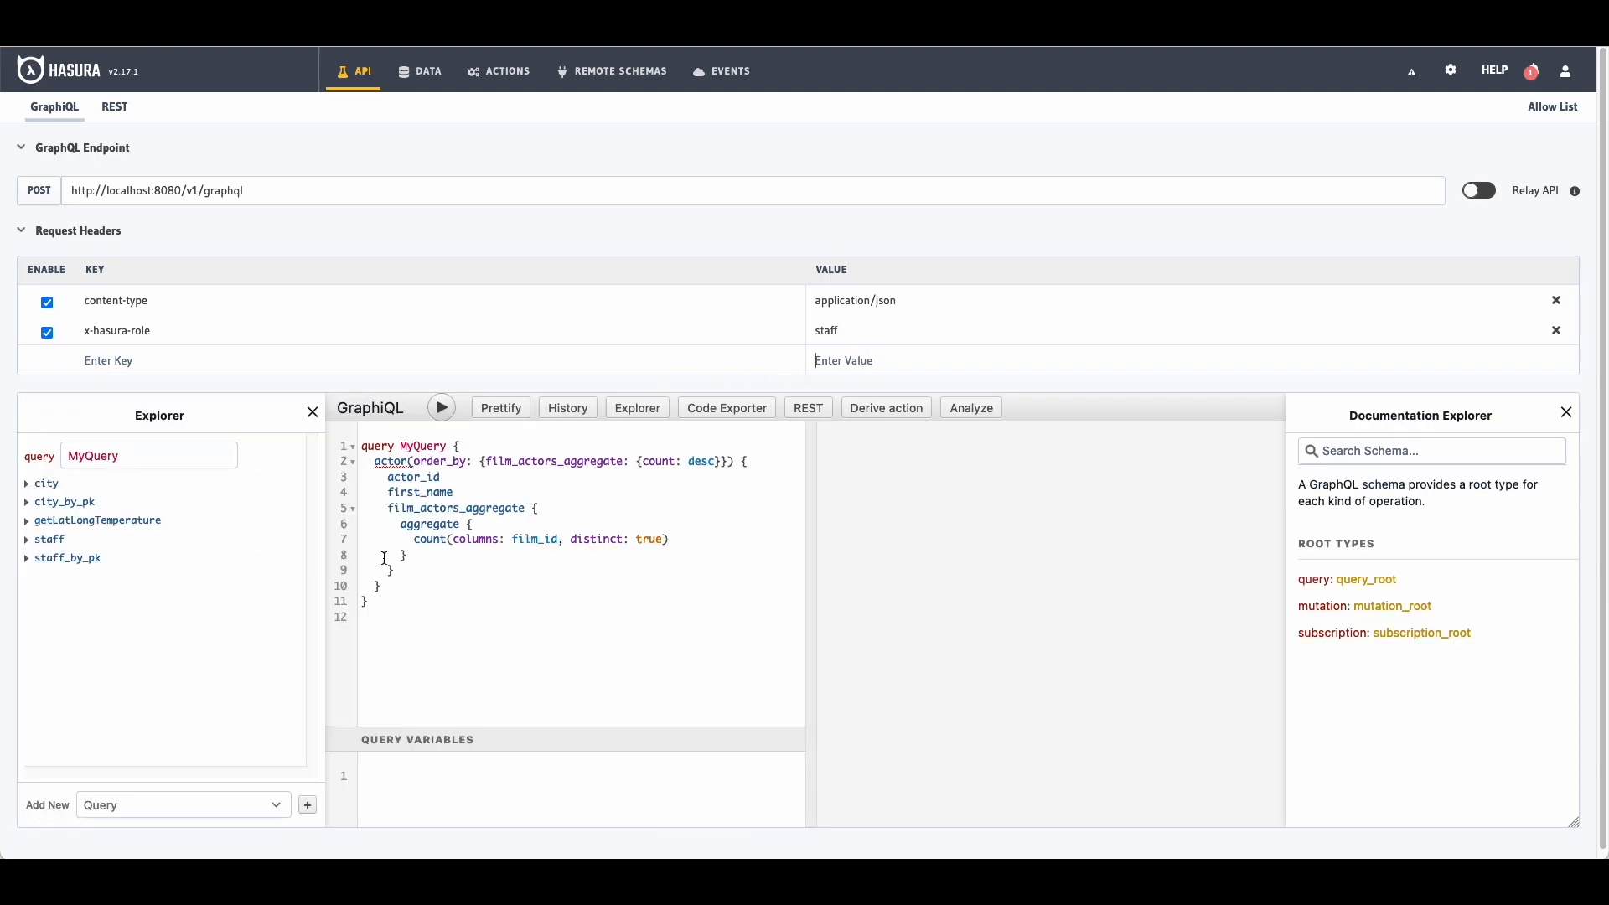
pyautogui.doubleClick(838, 330)
pyautogui.write('admin')
pyautogui.scroll(-8, 167, 531)
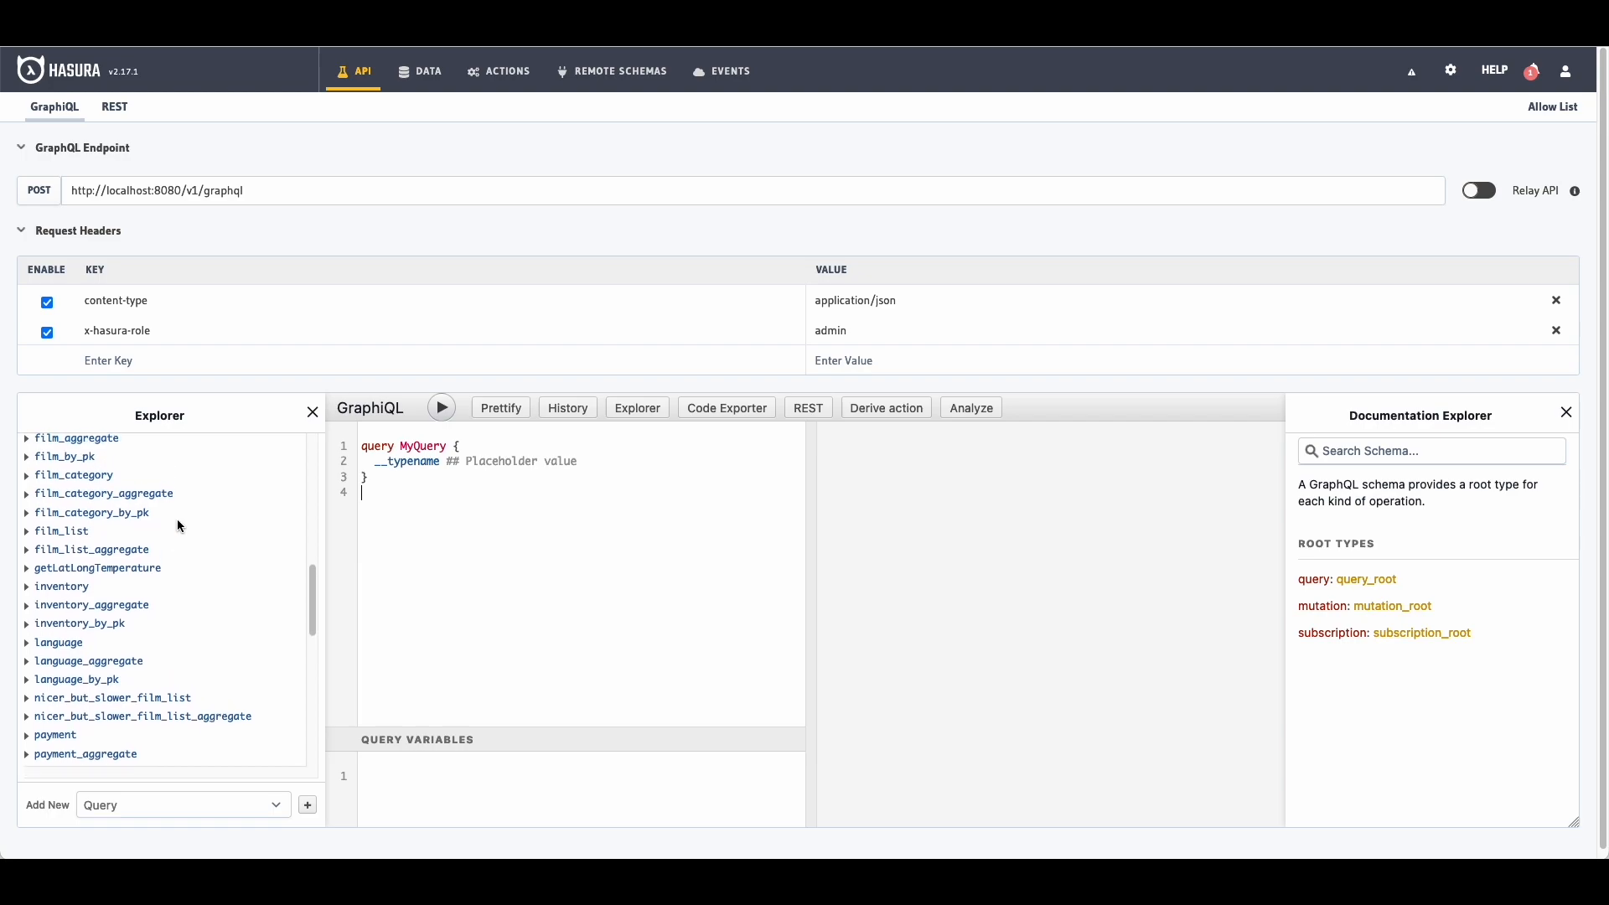
# Step: Build a getLatLongTemperature query with longitude -66.916664 returning current_weather temperature
pyautogui.click(122, 570)
pyautogui.scroll(1, 126, 528)
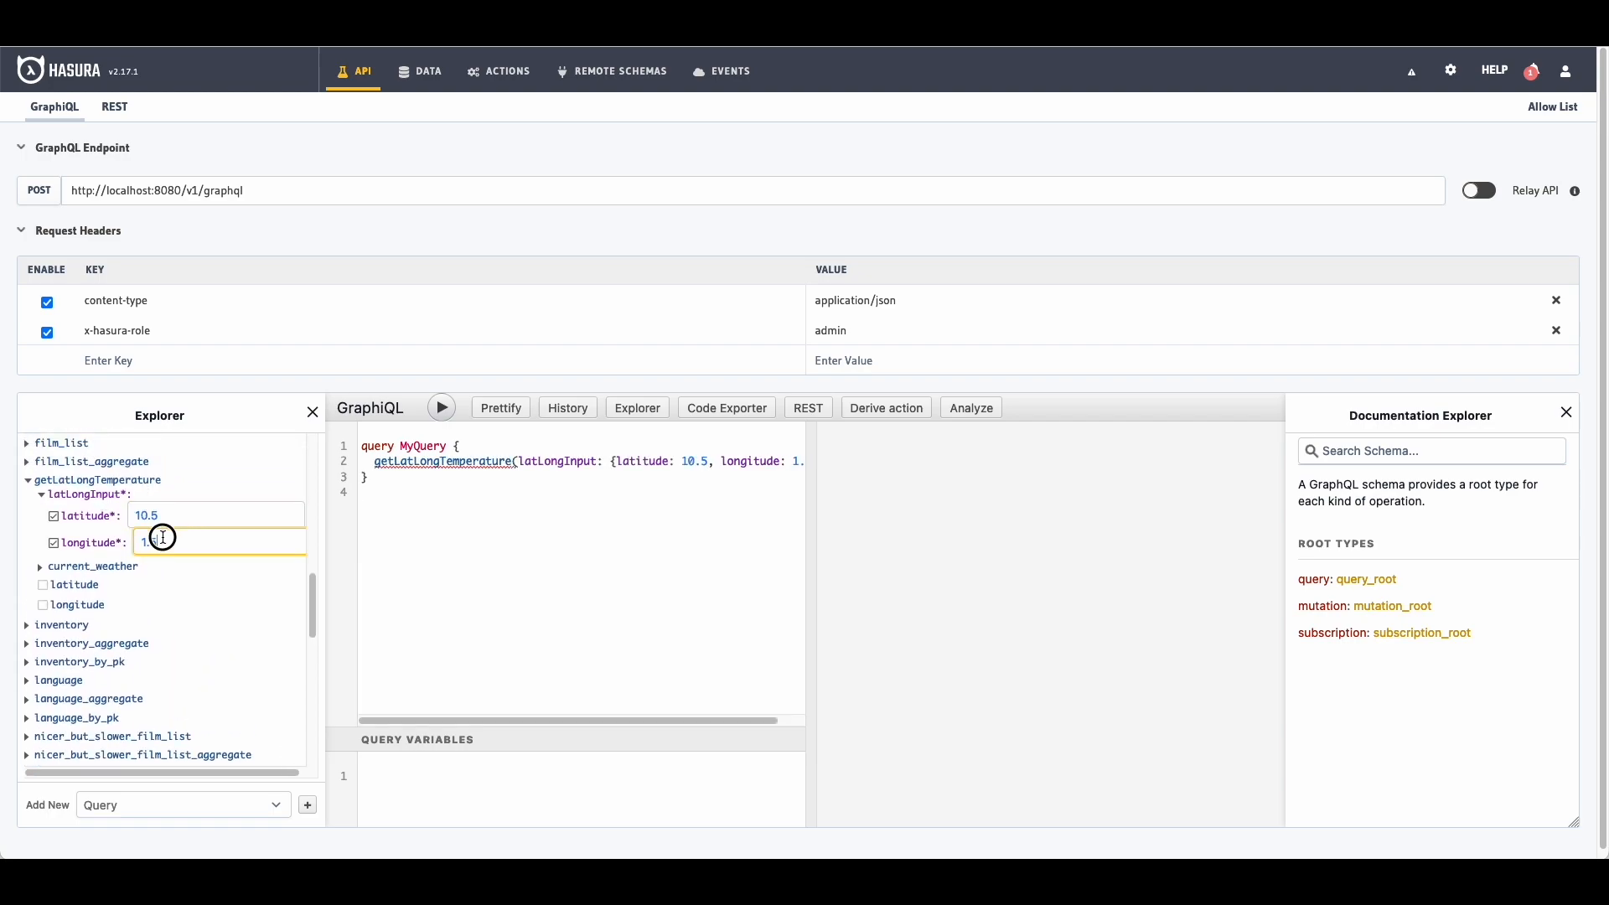
pyautogui.moveTo(162, 538); pyautogui.dragTo(93, 544)
pyautogui.press('super+v')
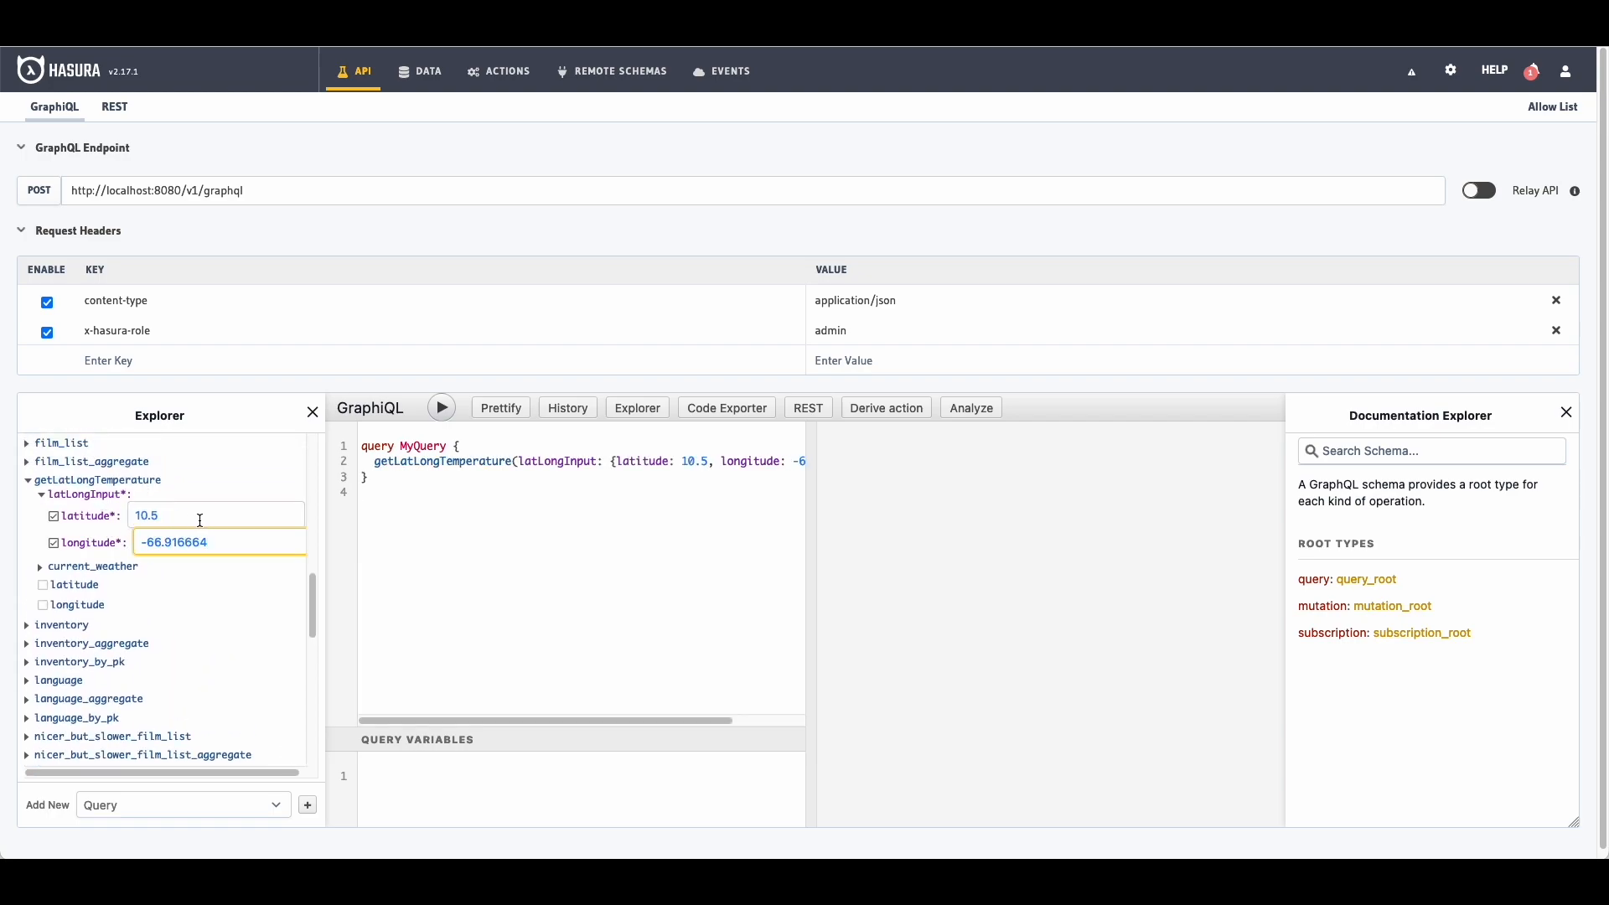
pyautogui.click(93, 586)
pyautogui.click(92, 604)
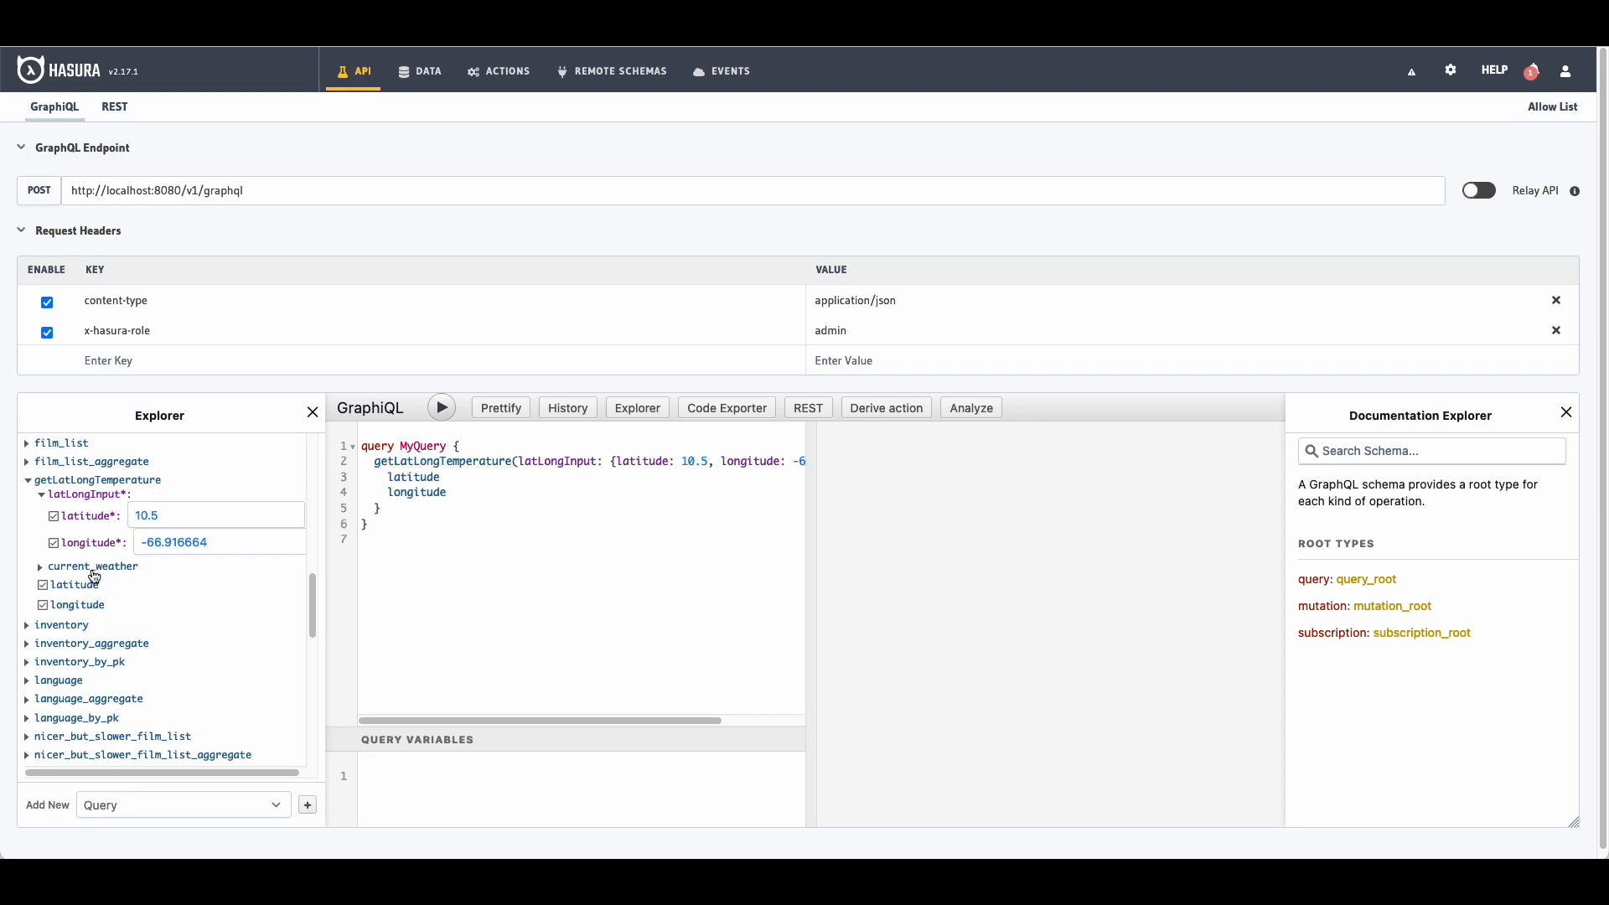
pyautogui.click(93, 566)
pyautogui.click(99, 586)
pyautogui.scroll(-1, 149, 570)
# Step: Add time, winddirection and windspeed to current_weather and run the query for latitude 10.5
pyautogui.click(75, 661)
pyautogui.click(76, 678)
pyautogui.click(74, 580)
pyautogui.click(86, 620)
pyautogui.click(86, 639)
pyautogui.click(489, 477)
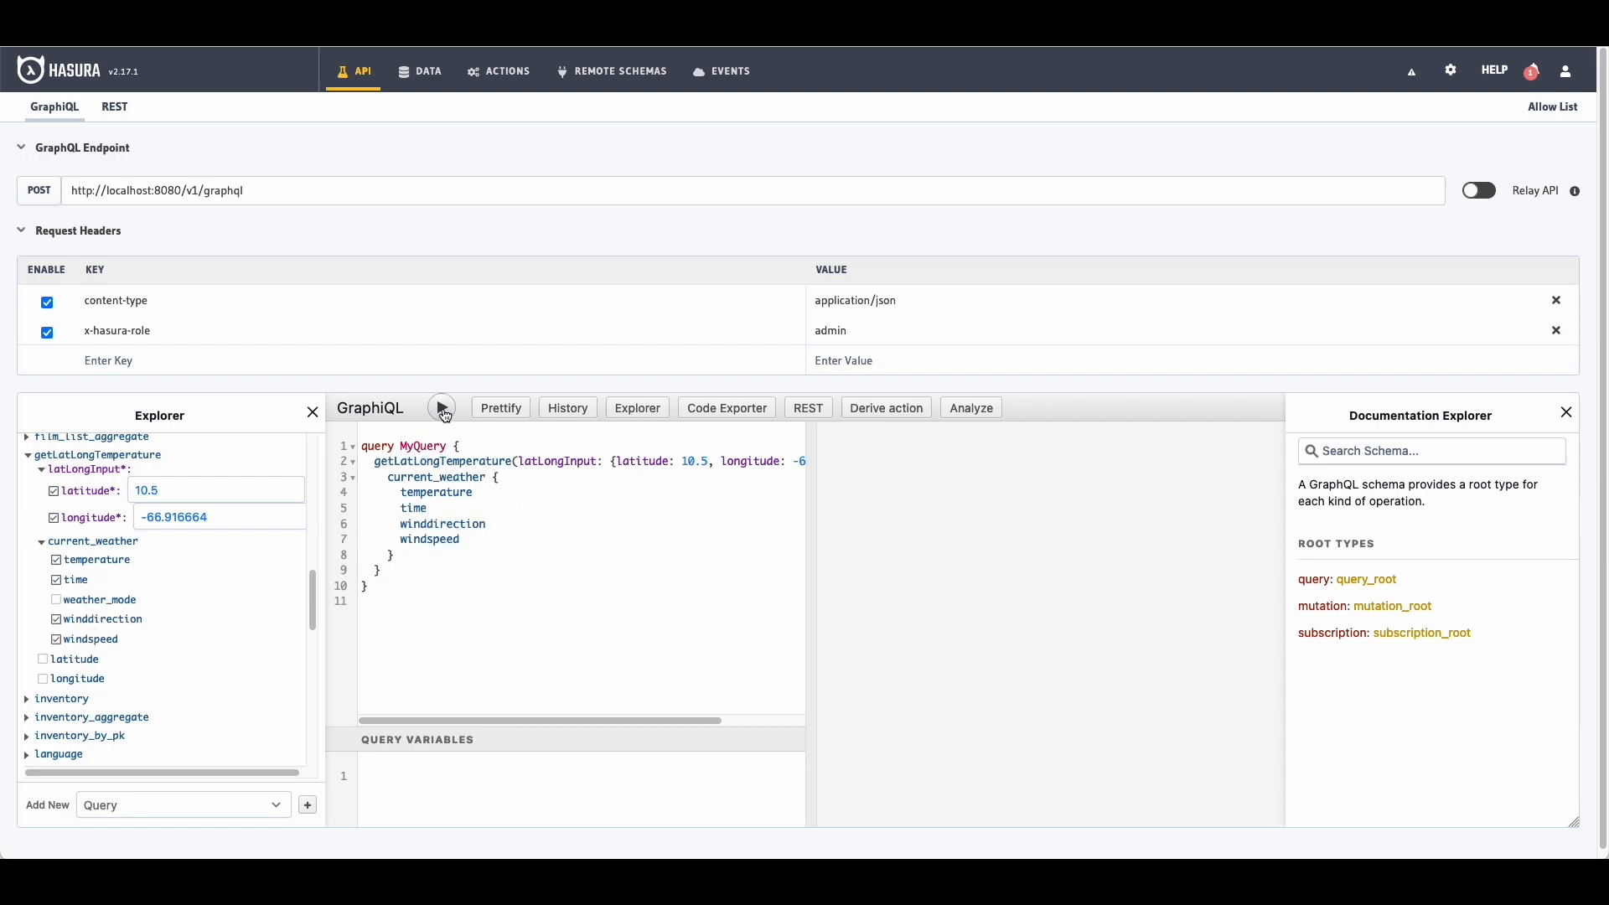
pyautogui.click(442, 408)
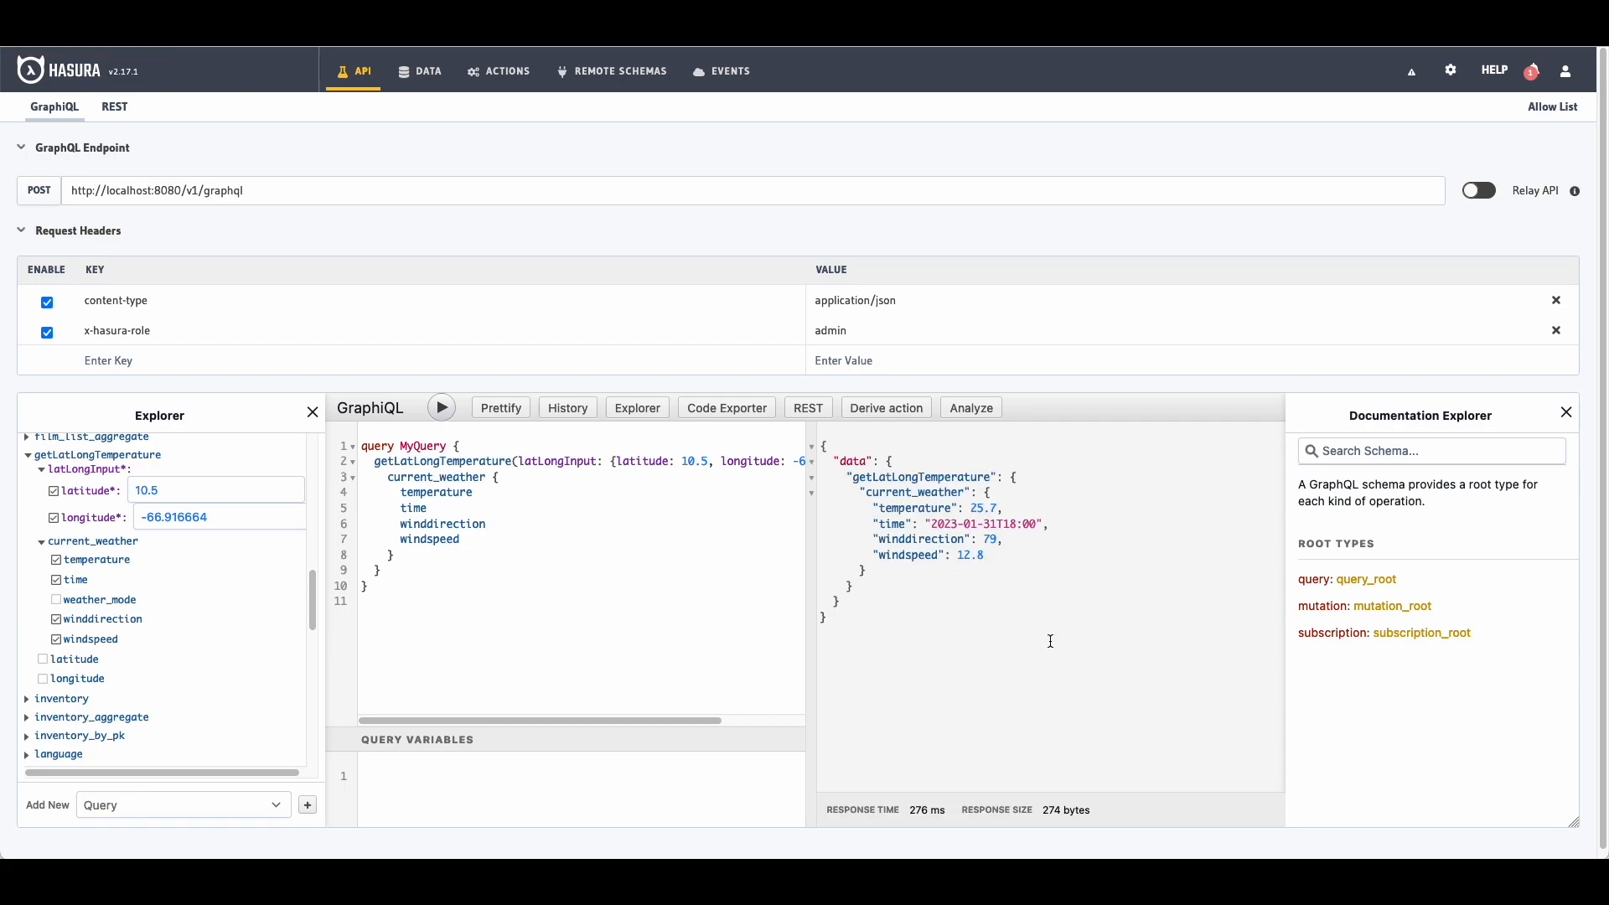
# Step: Run the weather query as staff, then as user (field-not-found error), then as staff again
pyautogui.scroll(-1, 724, 457)
pyautogui.doubleClick(848, 319)
pyautogui.write('staff')
pyautogui.click(667, 535)
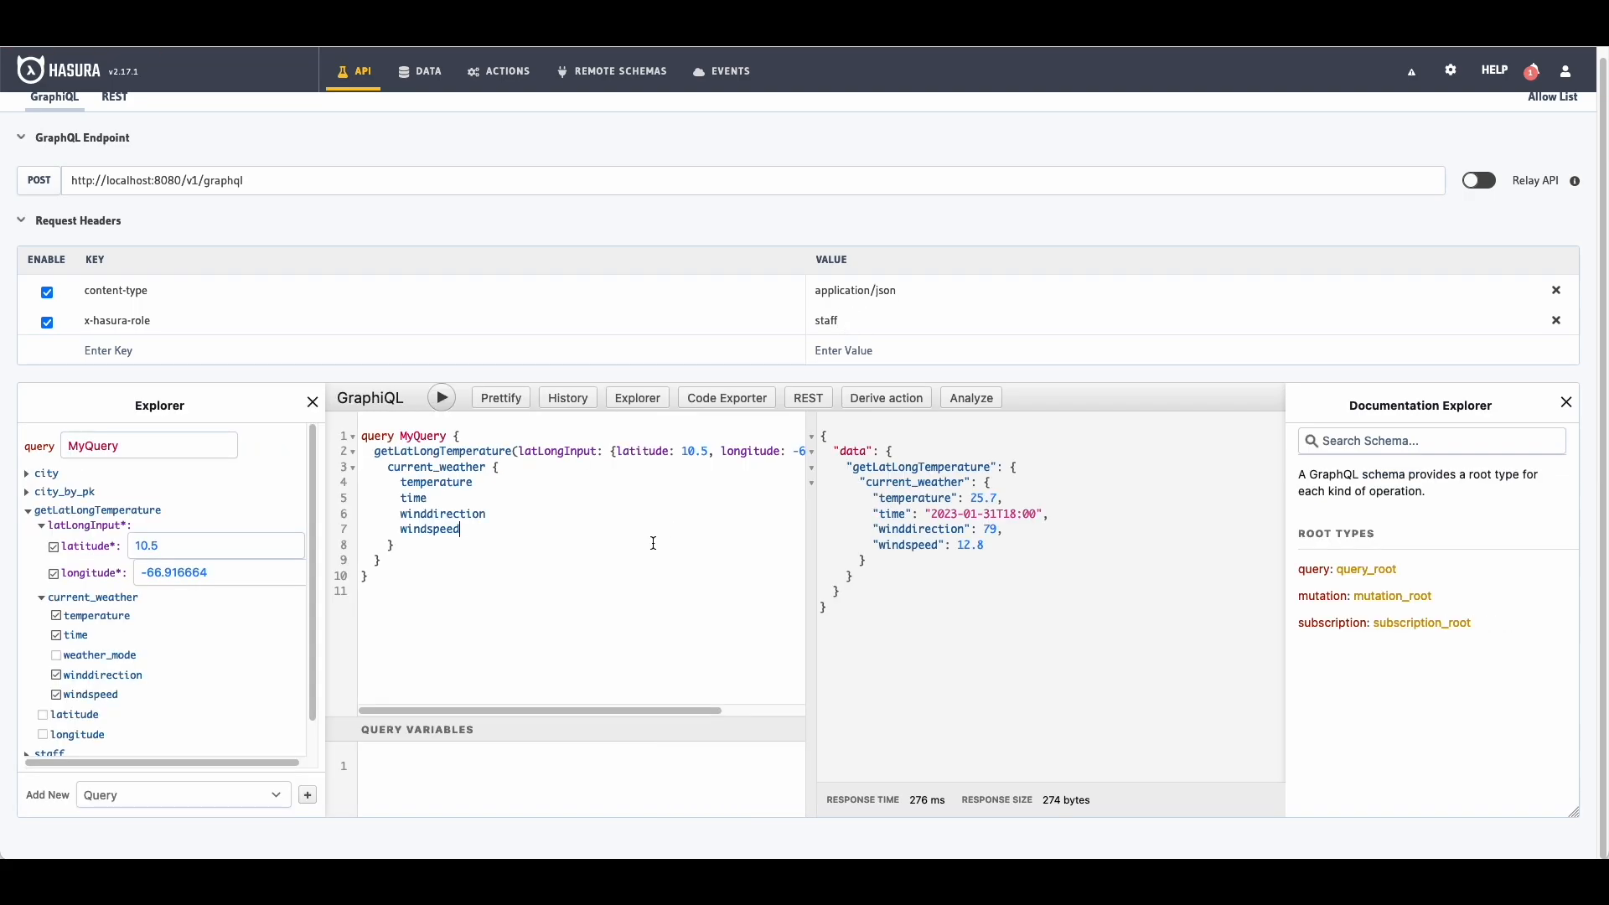
pyautogui.click(442, 397)
pyautogui.doubleClick(857, 322)
pyautogui.write('user')
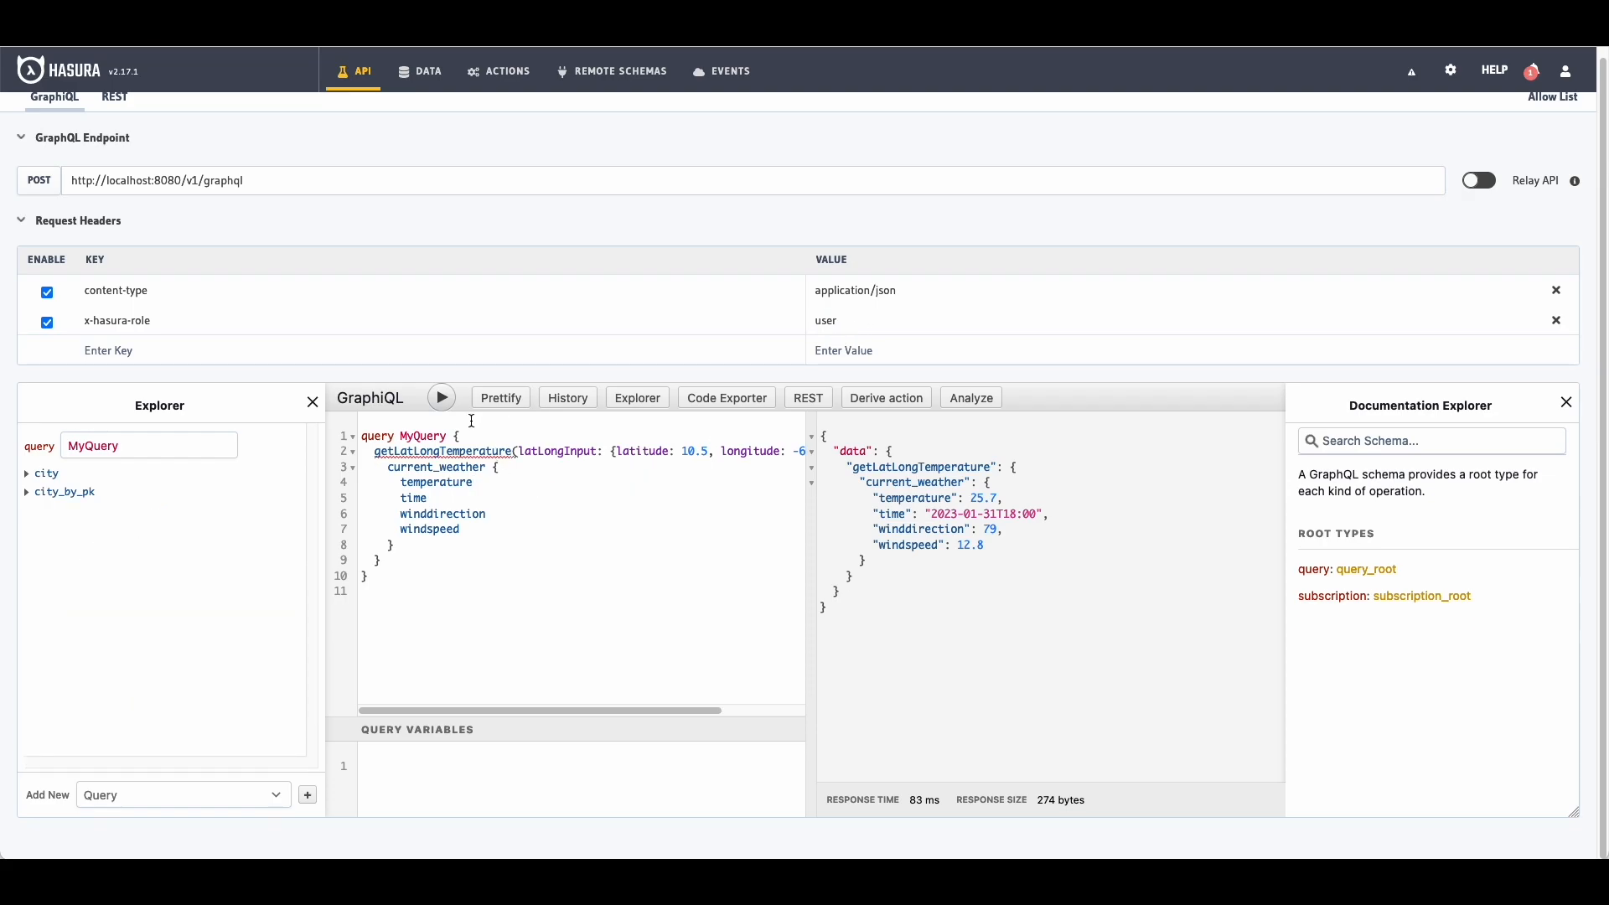
pyautogui.click(442, 399)
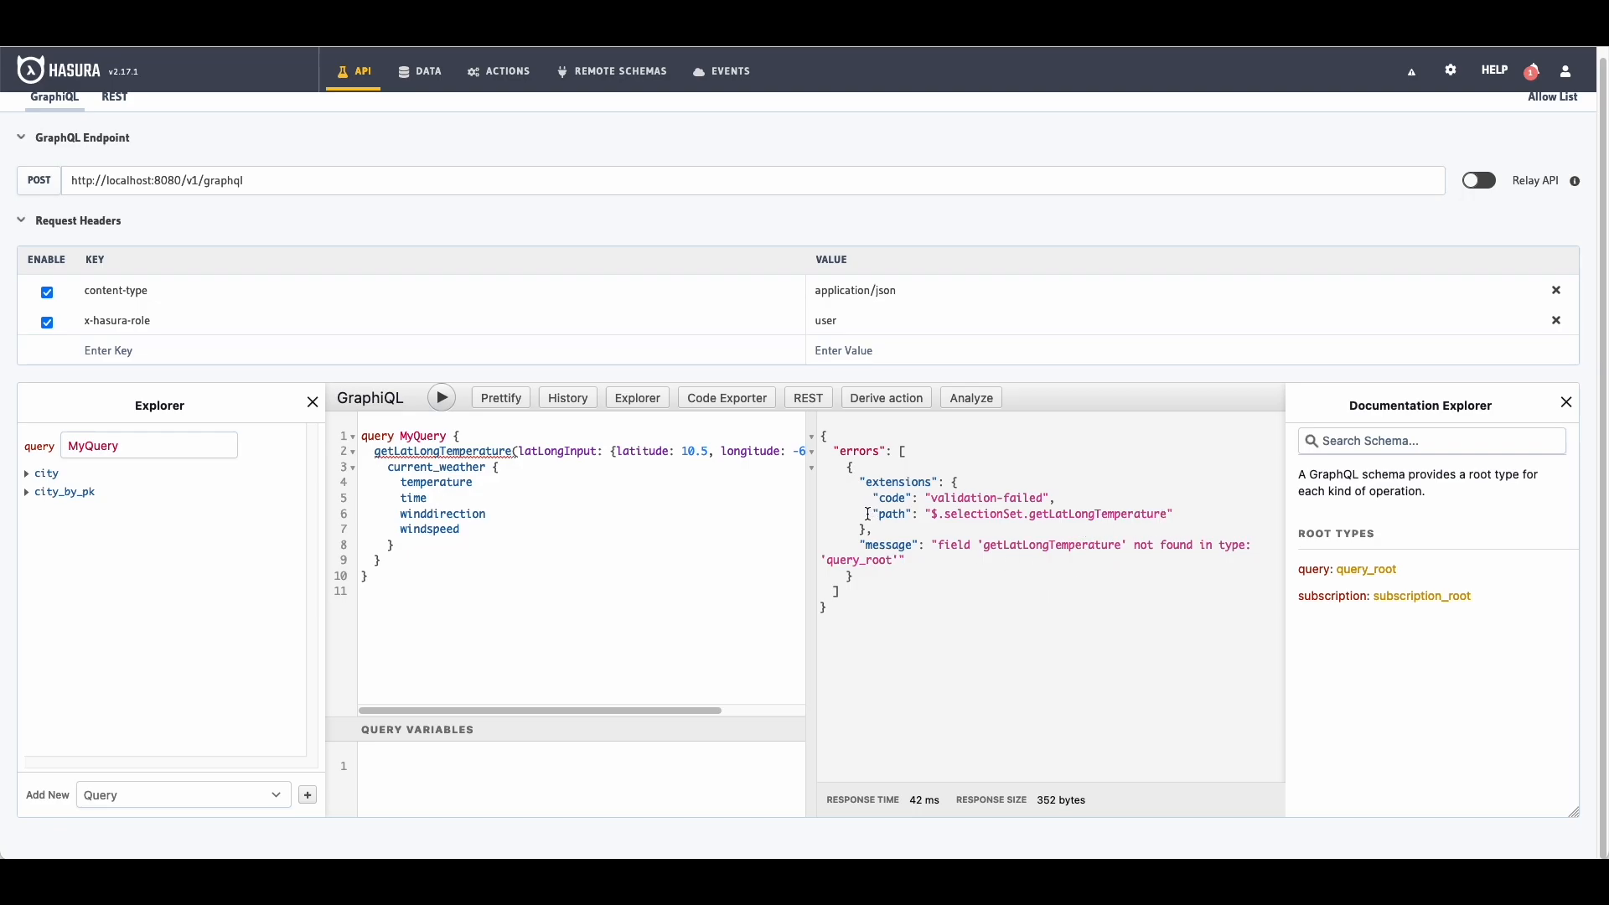
pyautogui.doubleClick(873, 323)
pyautogui.write('staff')
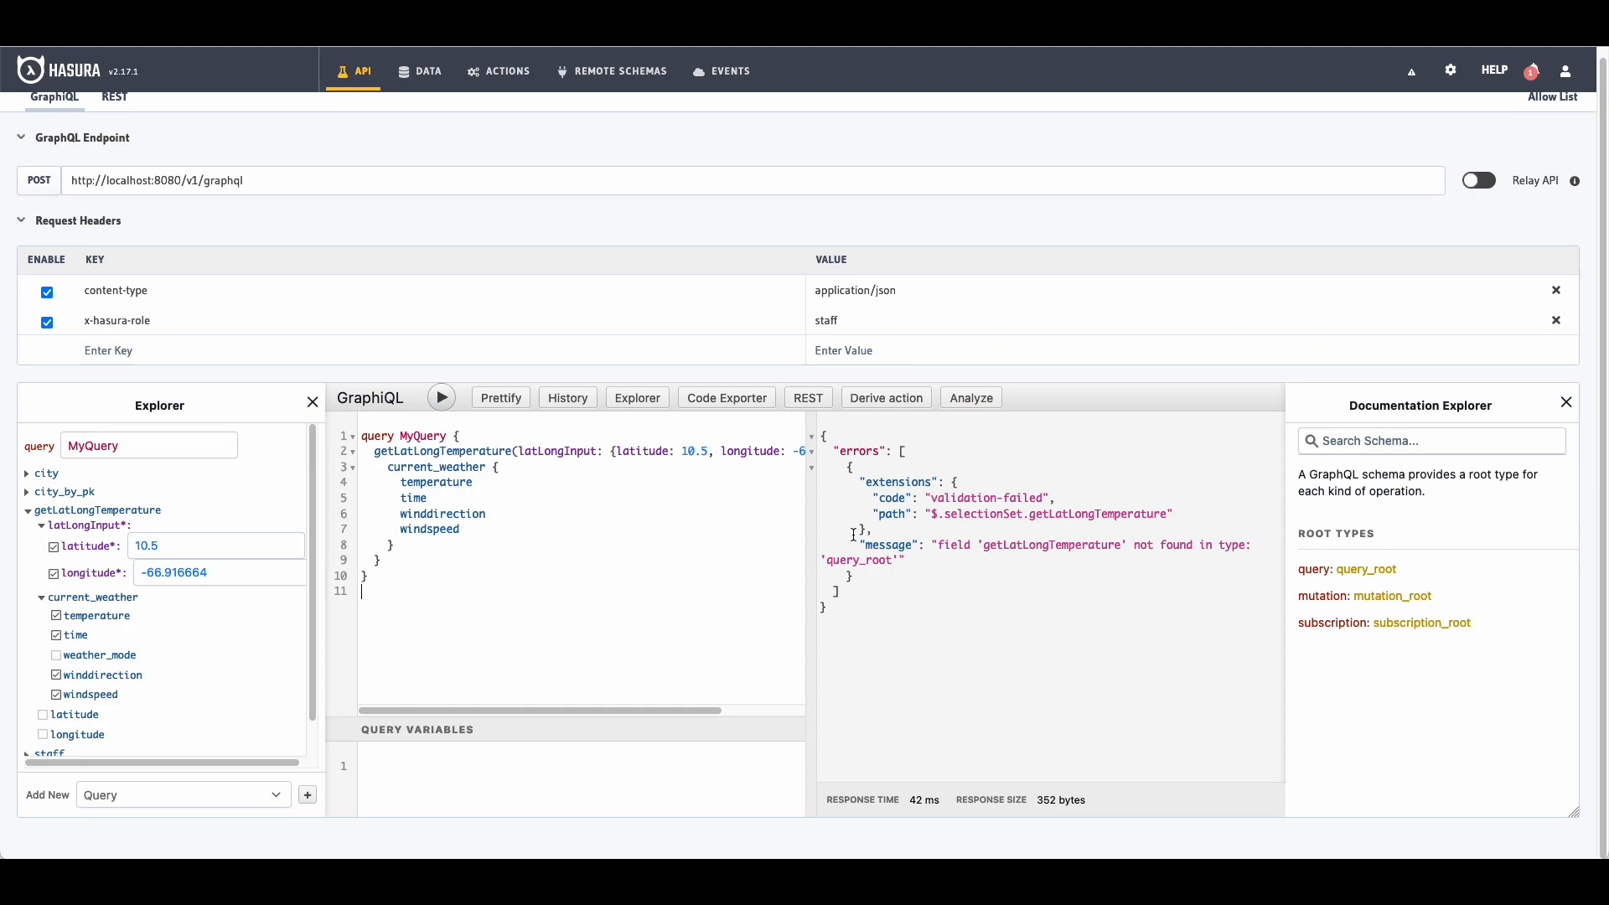
pyautogui.click(439, 403)
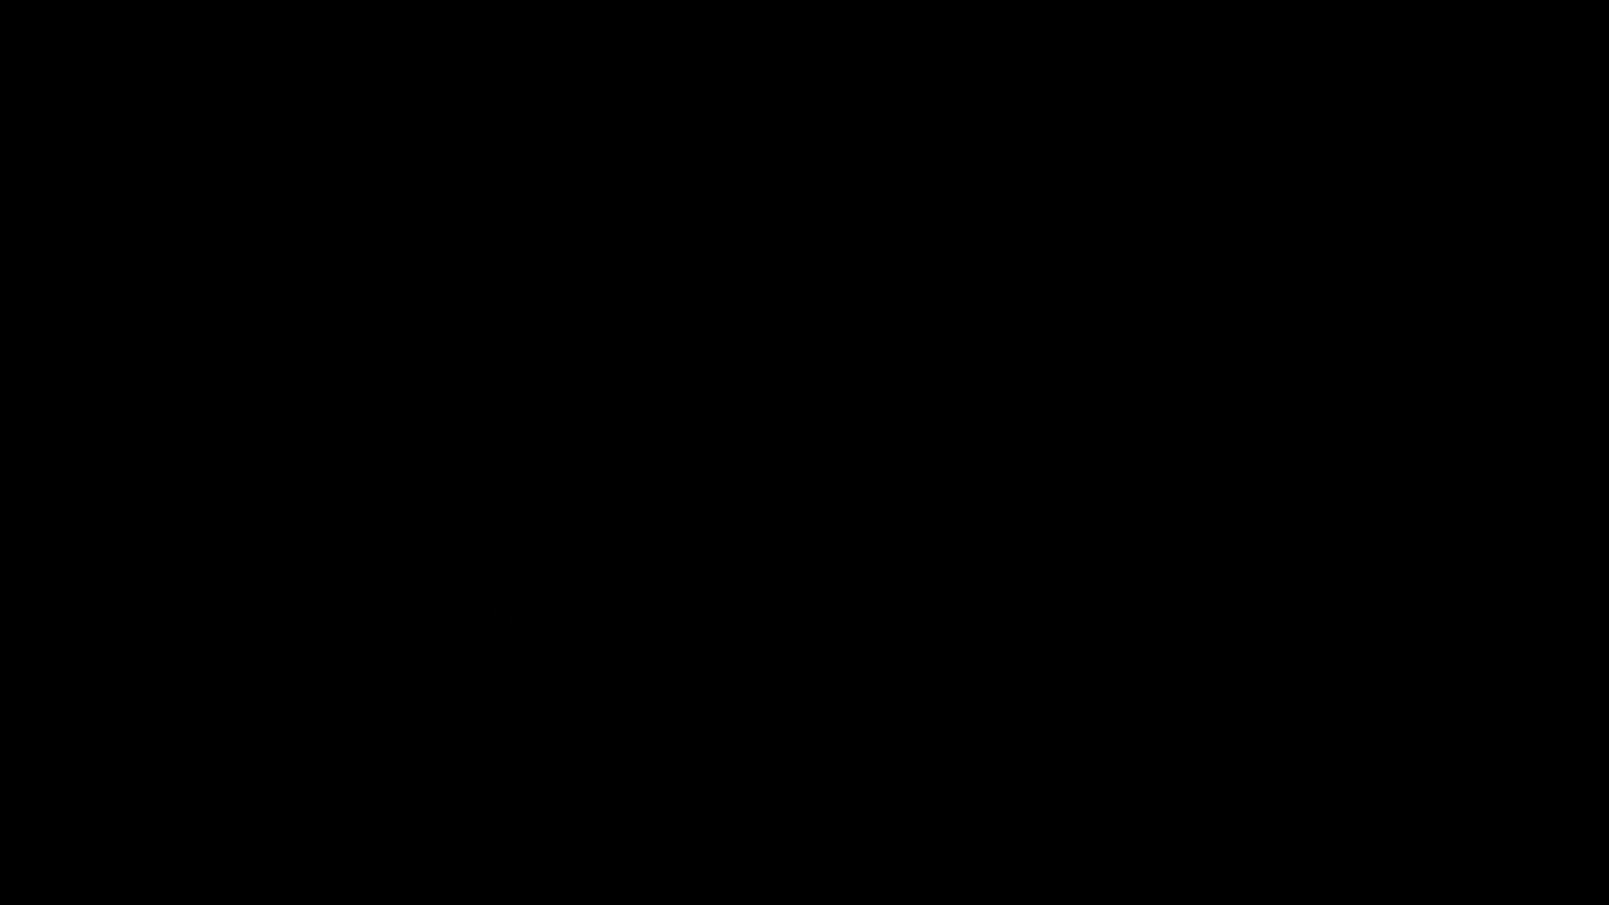
# Step: Name the trigger cityInsertEvent and choose the Films DB database with the public schema
pyautogui.write('film')
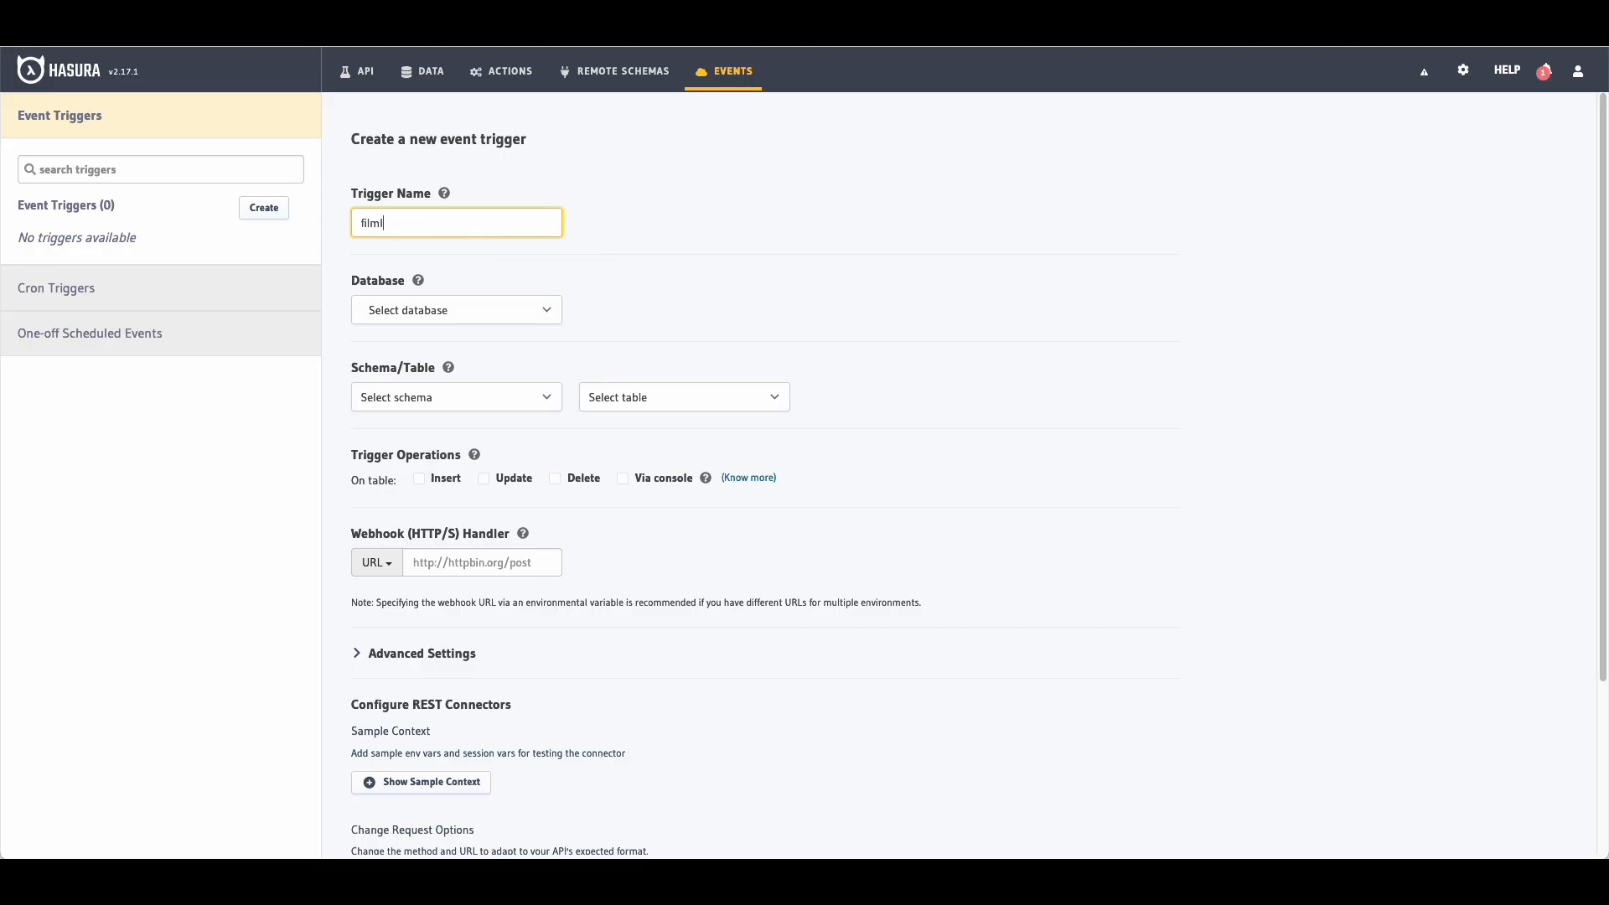
pyautogui.press('BackSpace')
pyautogui.press('BackSpace')
pyautogui.write('ci')
pyautogui.click(445, 308)
pyautogui.click(439, 328)
pyautogui.click(450, 390)
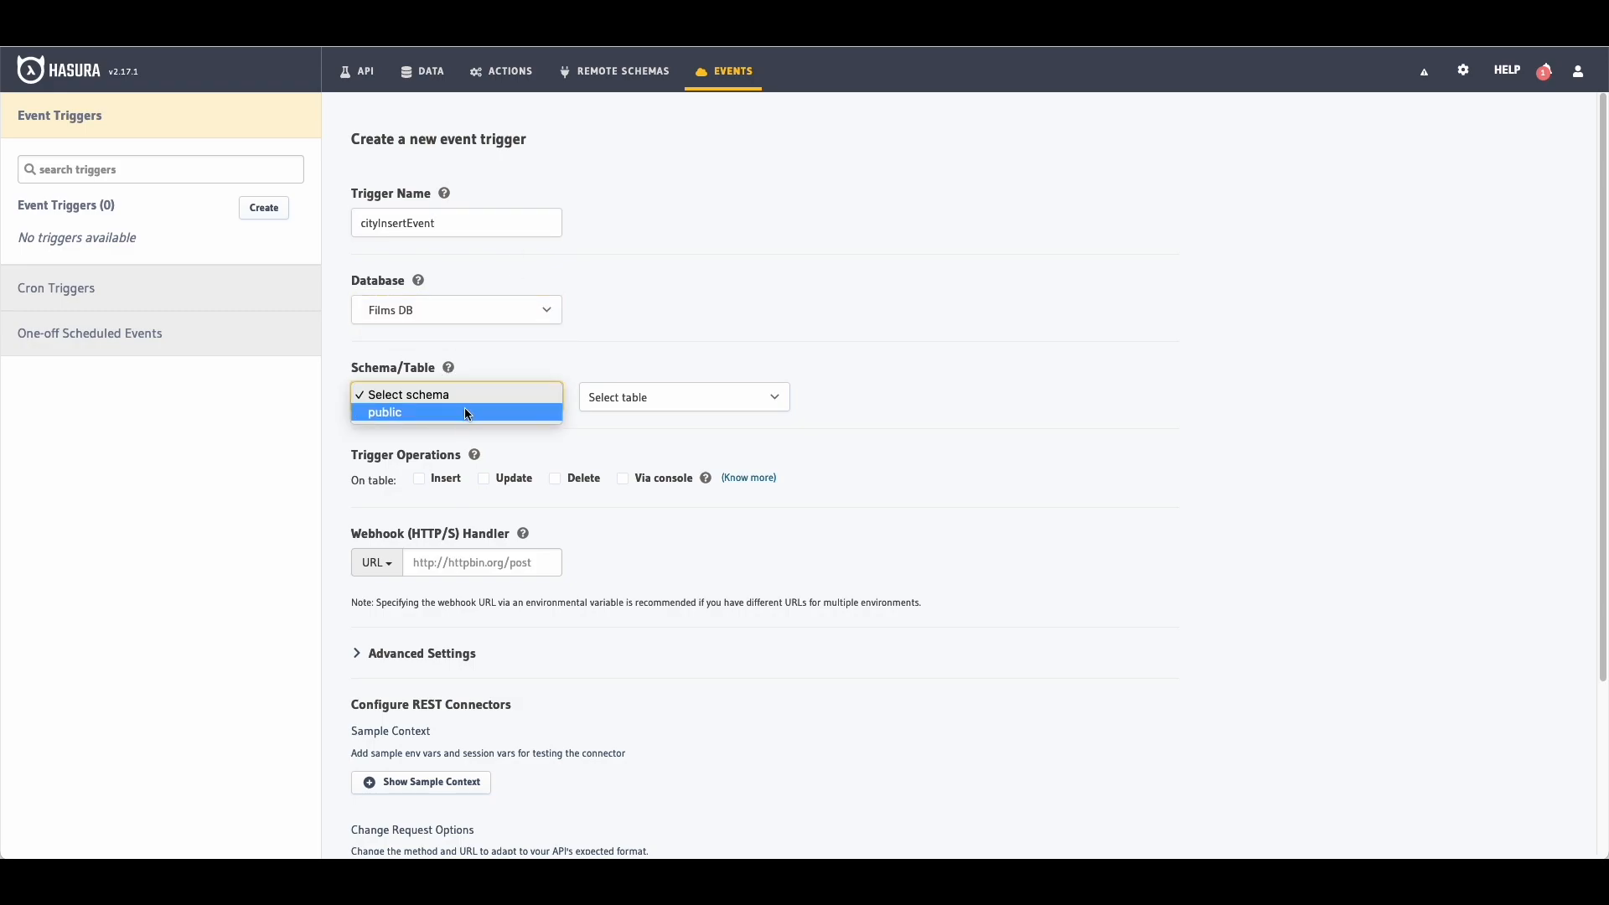
pyautogui.click(460, 414)
# Step: Target the city table and make the trigger fire on Insert
pyautogui.click(699, 396)
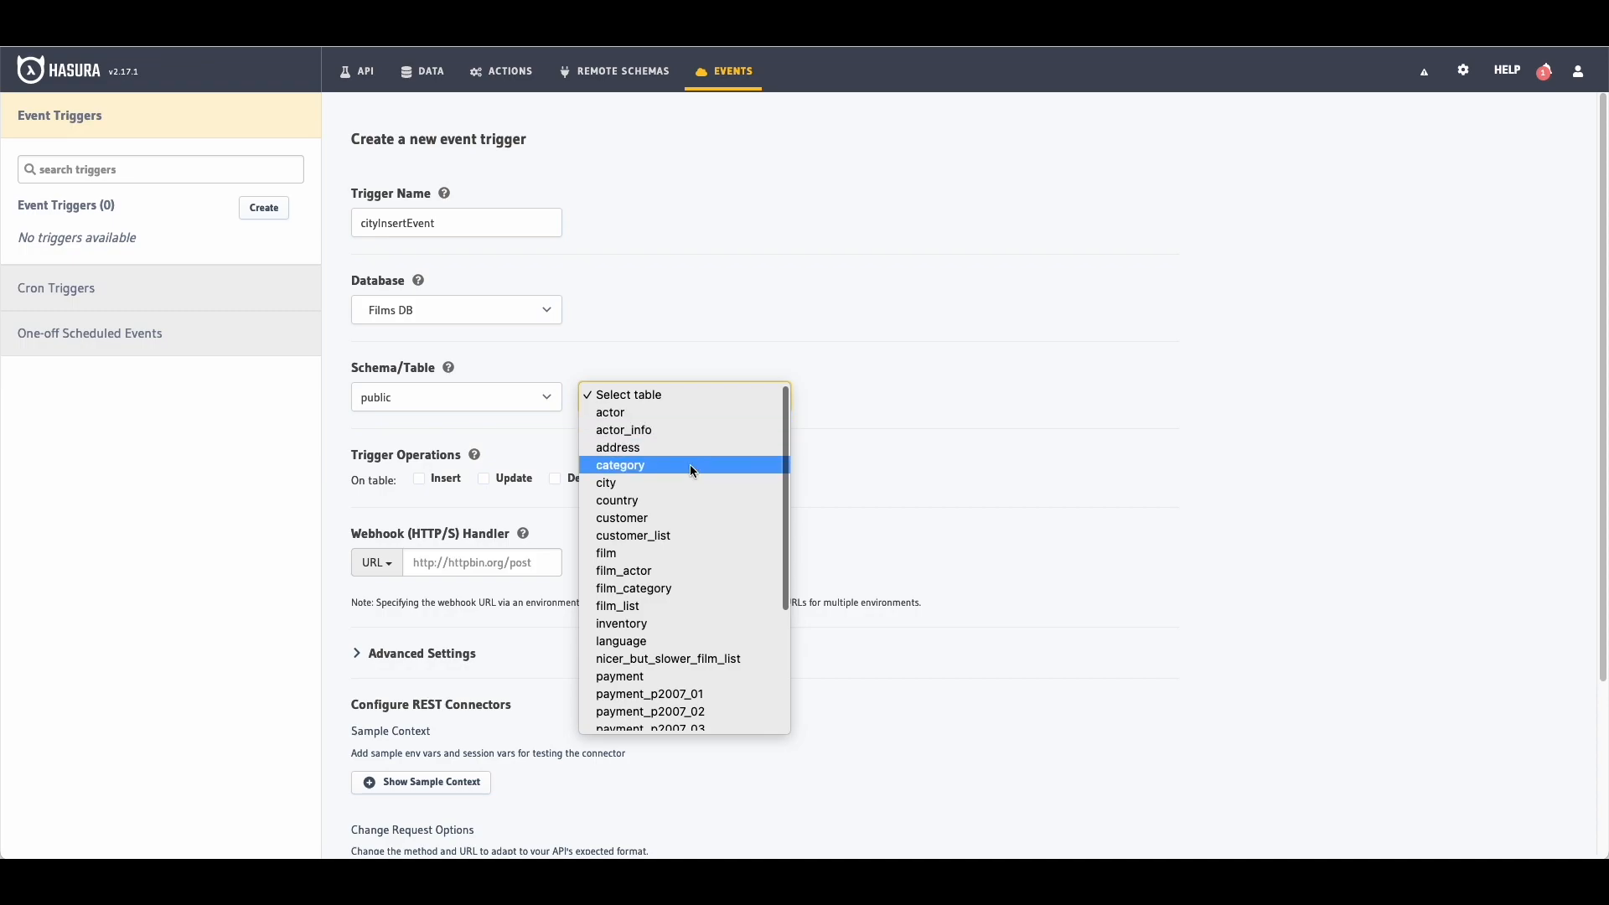
pyautogui.click(675, 466)
pyautogui.click(655, 397)
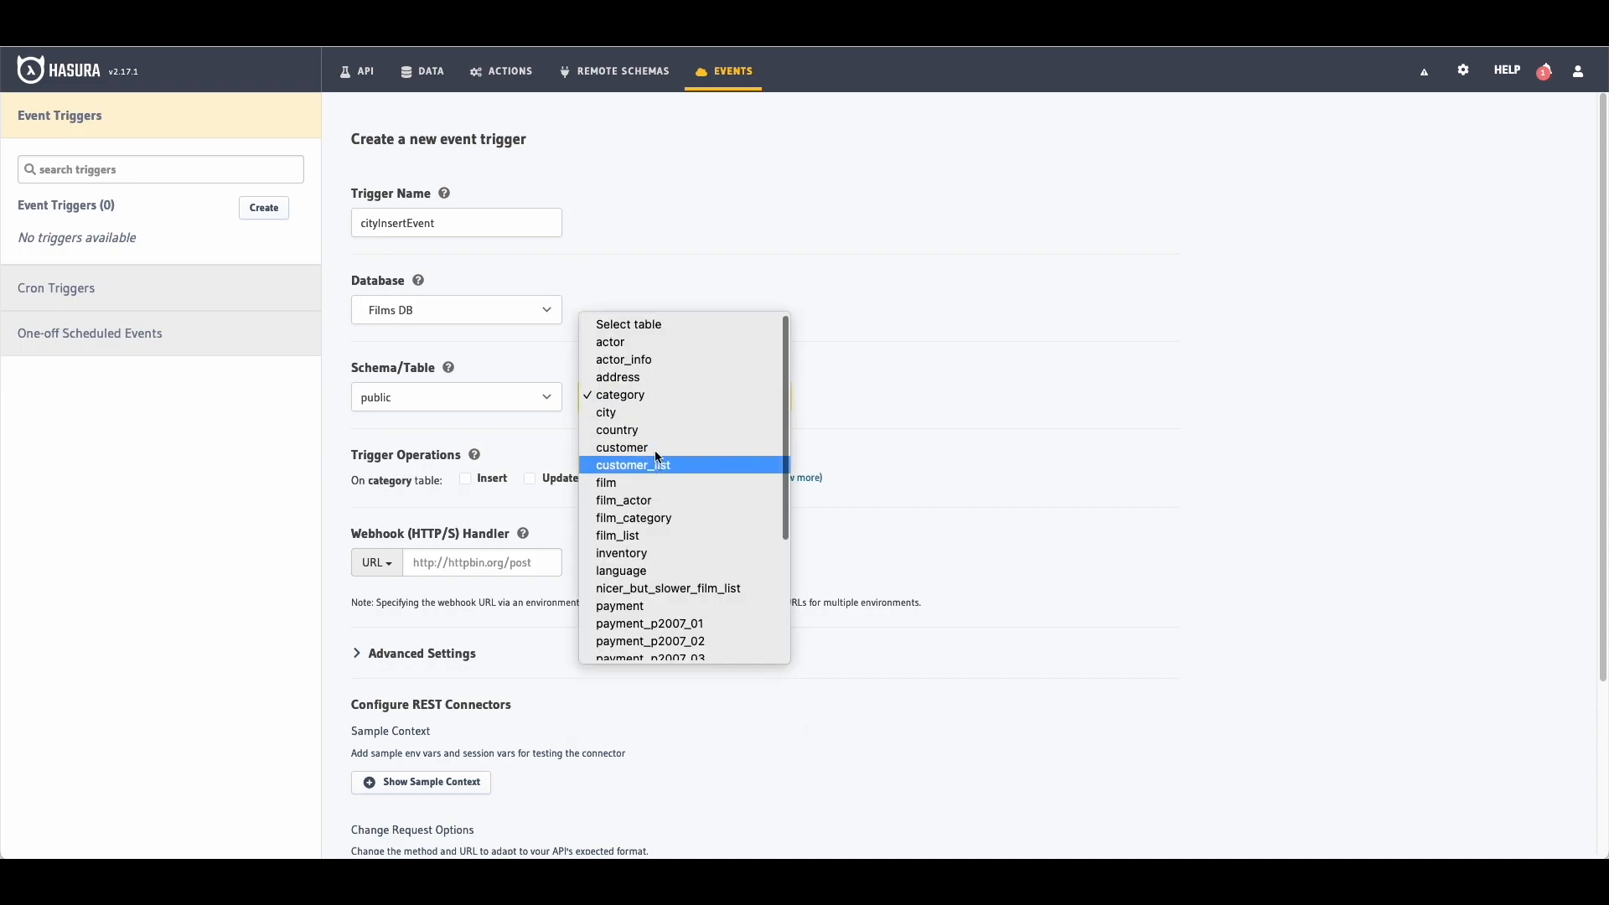
pyautogui.click(652, 417)
pyautogui.scroll(-1, 985, 417)
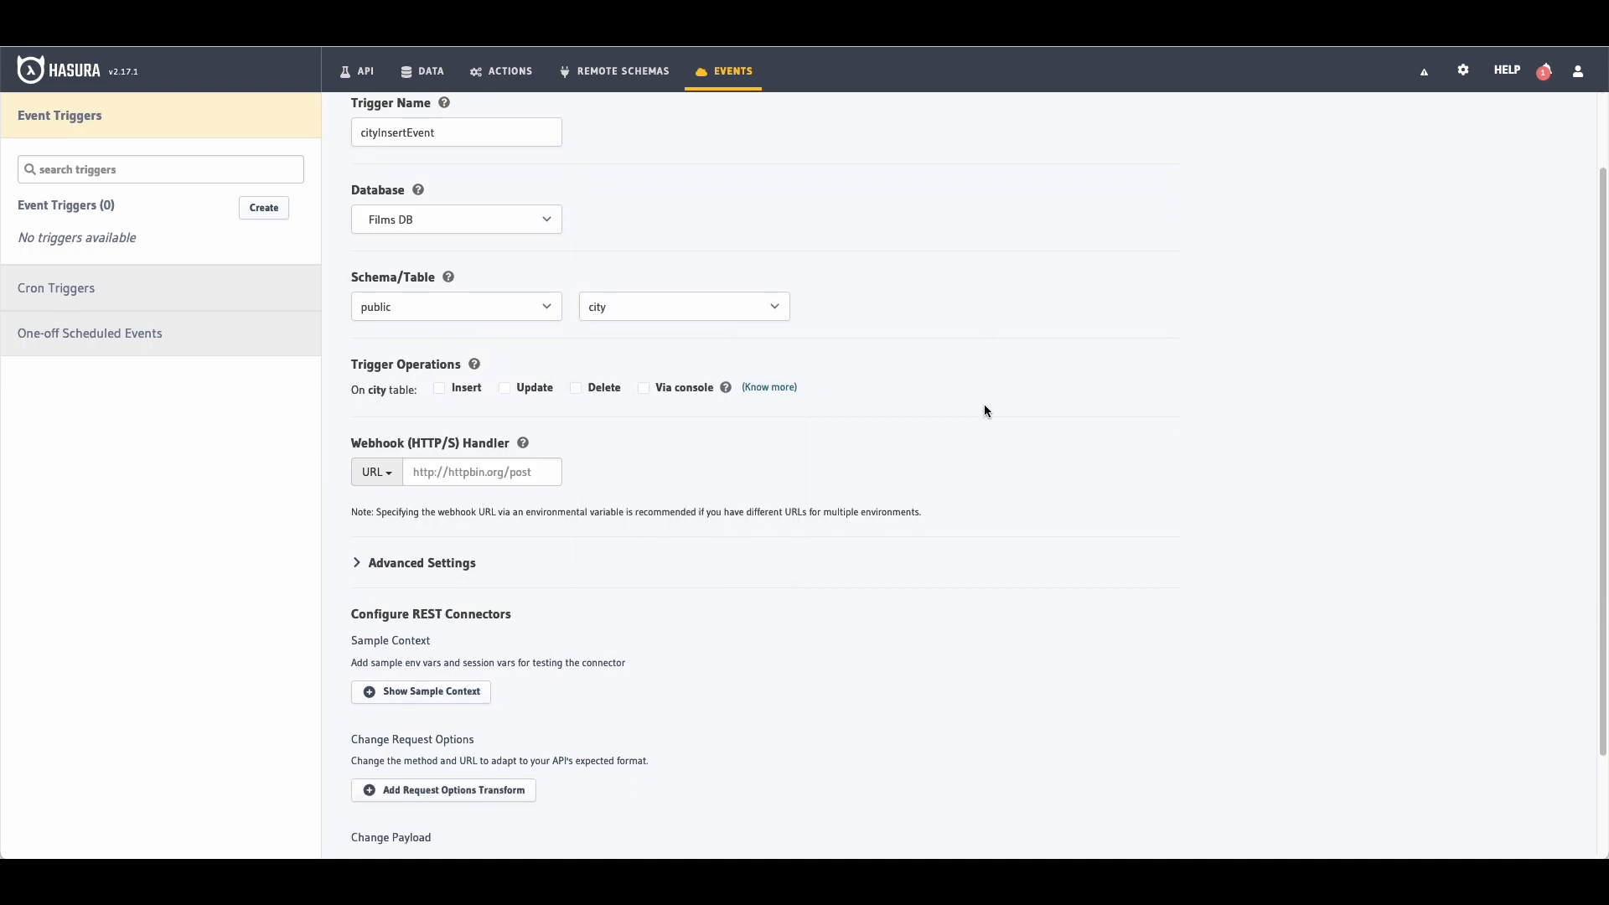
pyautogui.click(439, 387)
pyautogui.click(481, 472)
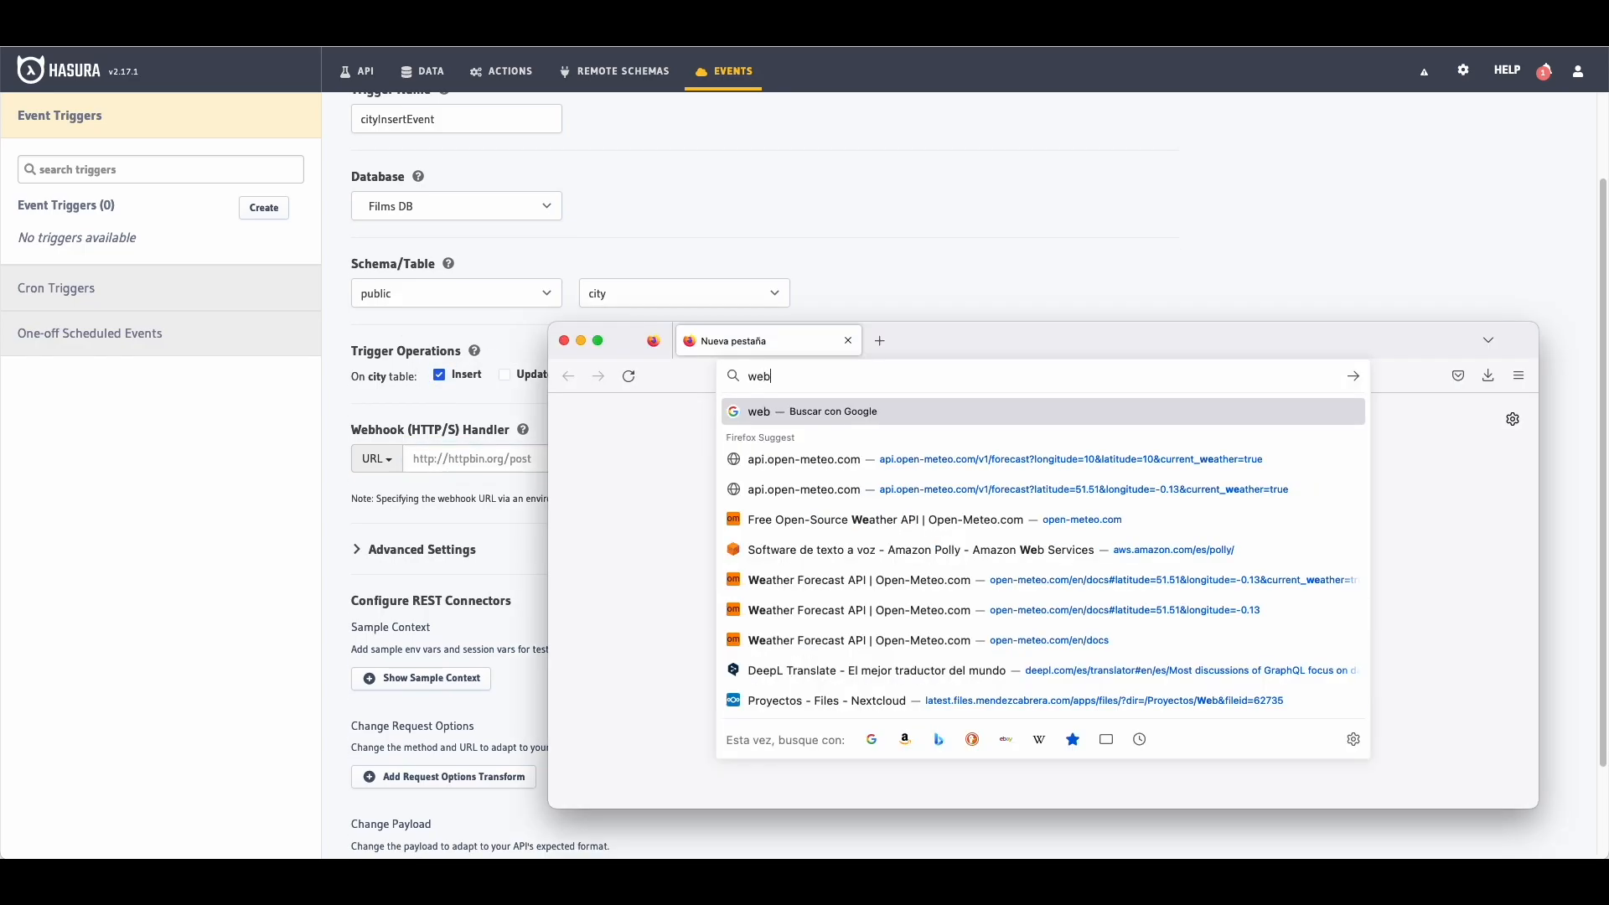
# Step: Open webhook.site in Firefox and copy its freshly generated unique URL
pyautogui.write('hook.site')
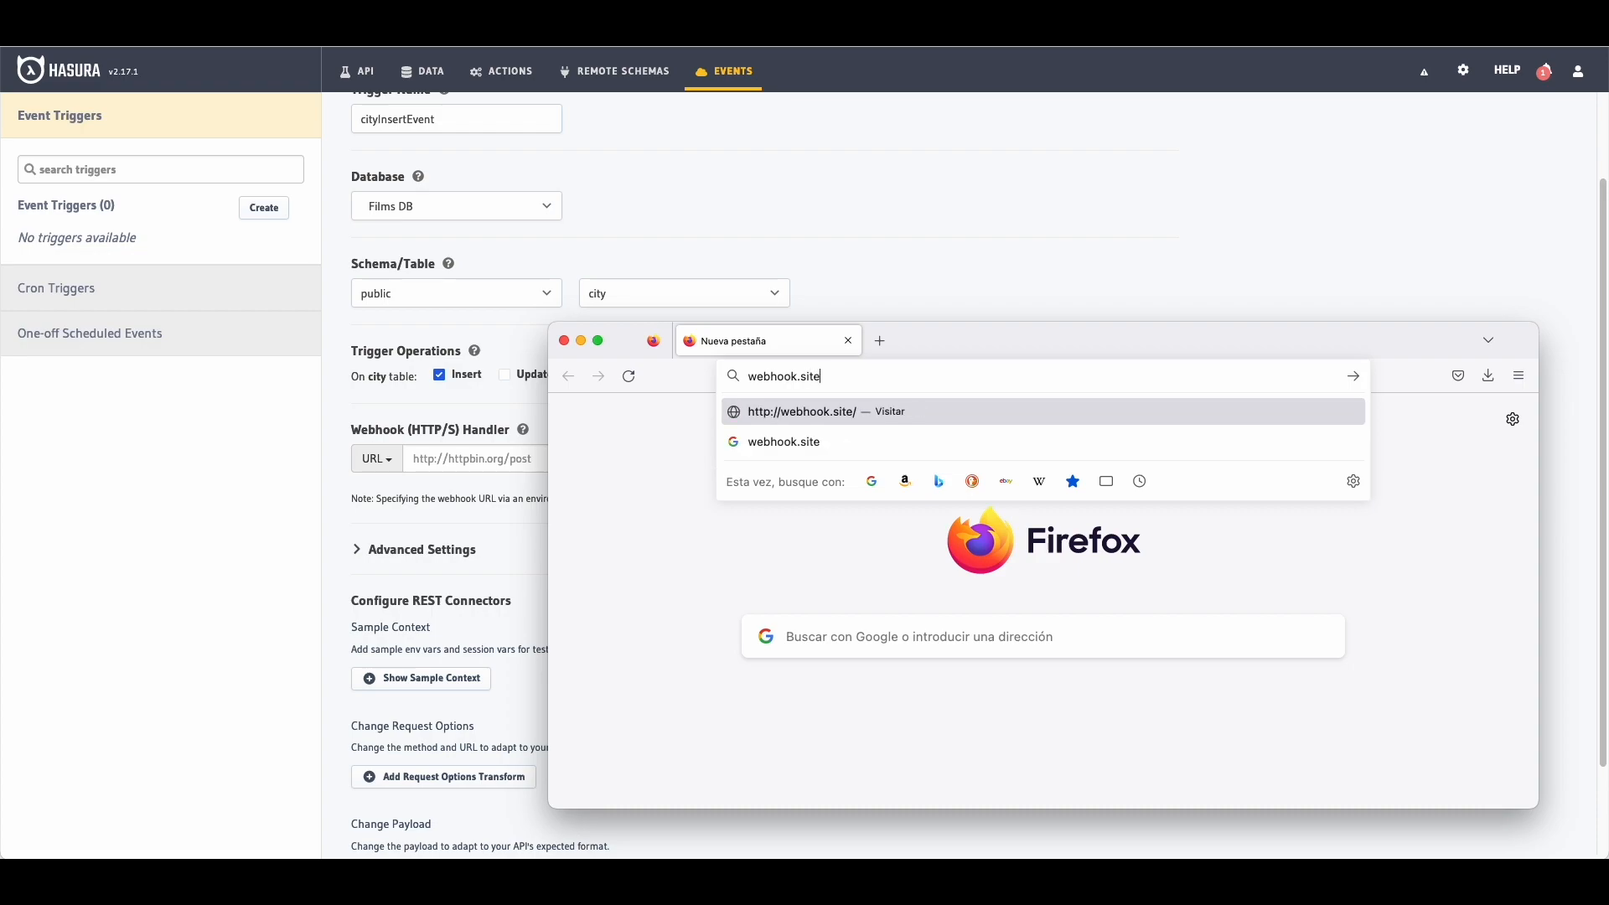
pyautogui.press('Return')
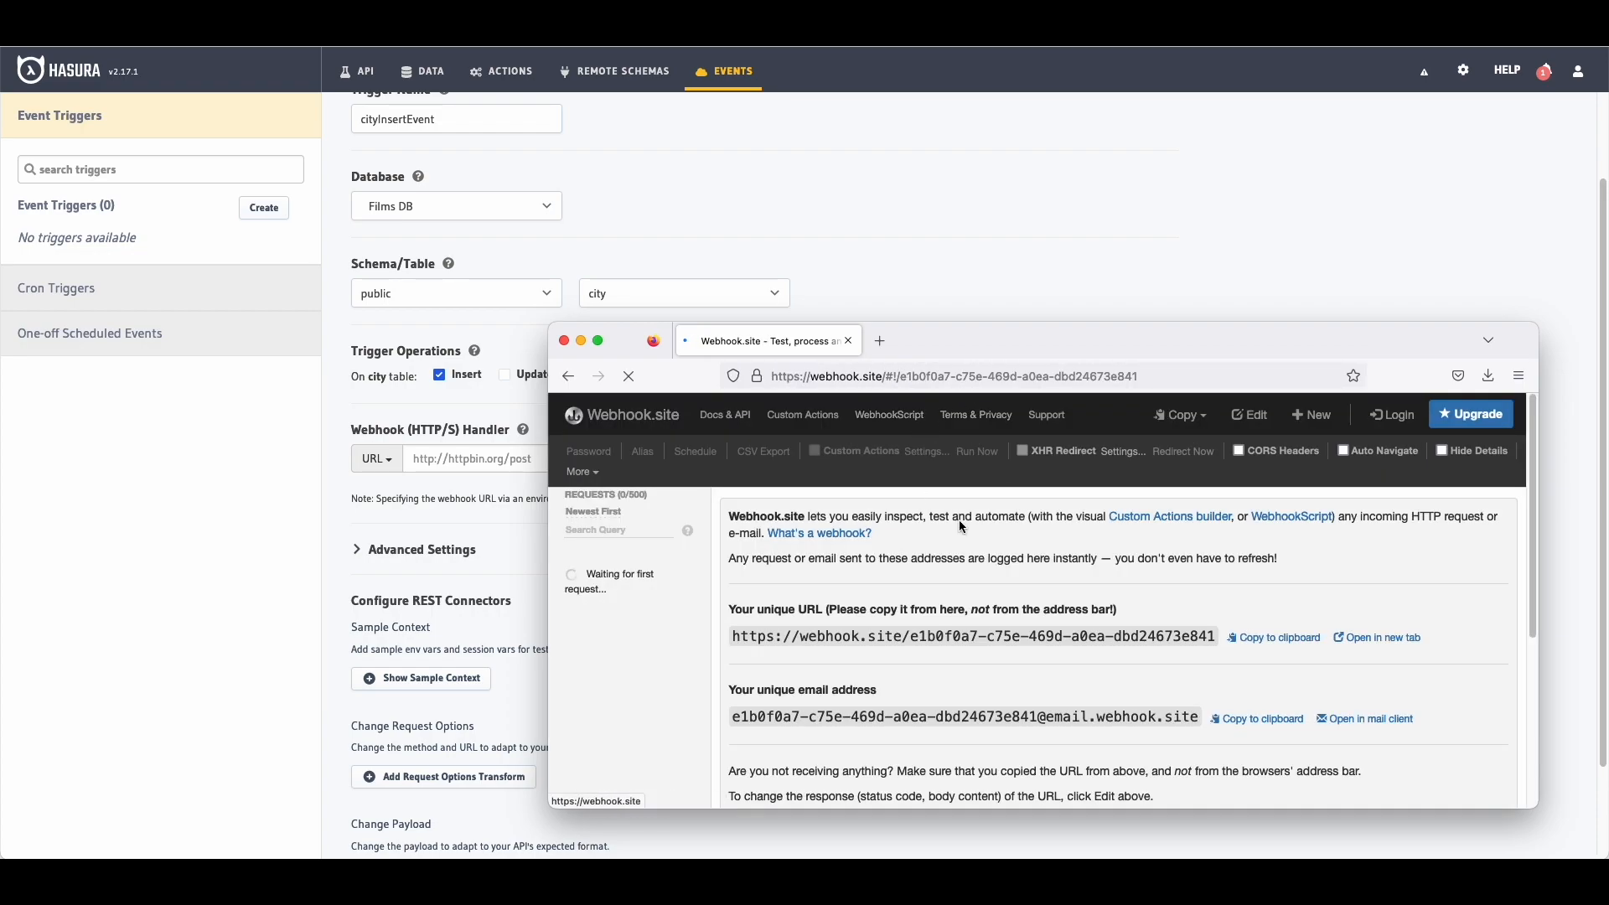
pyautogui.scroll(-1, 963, 526)
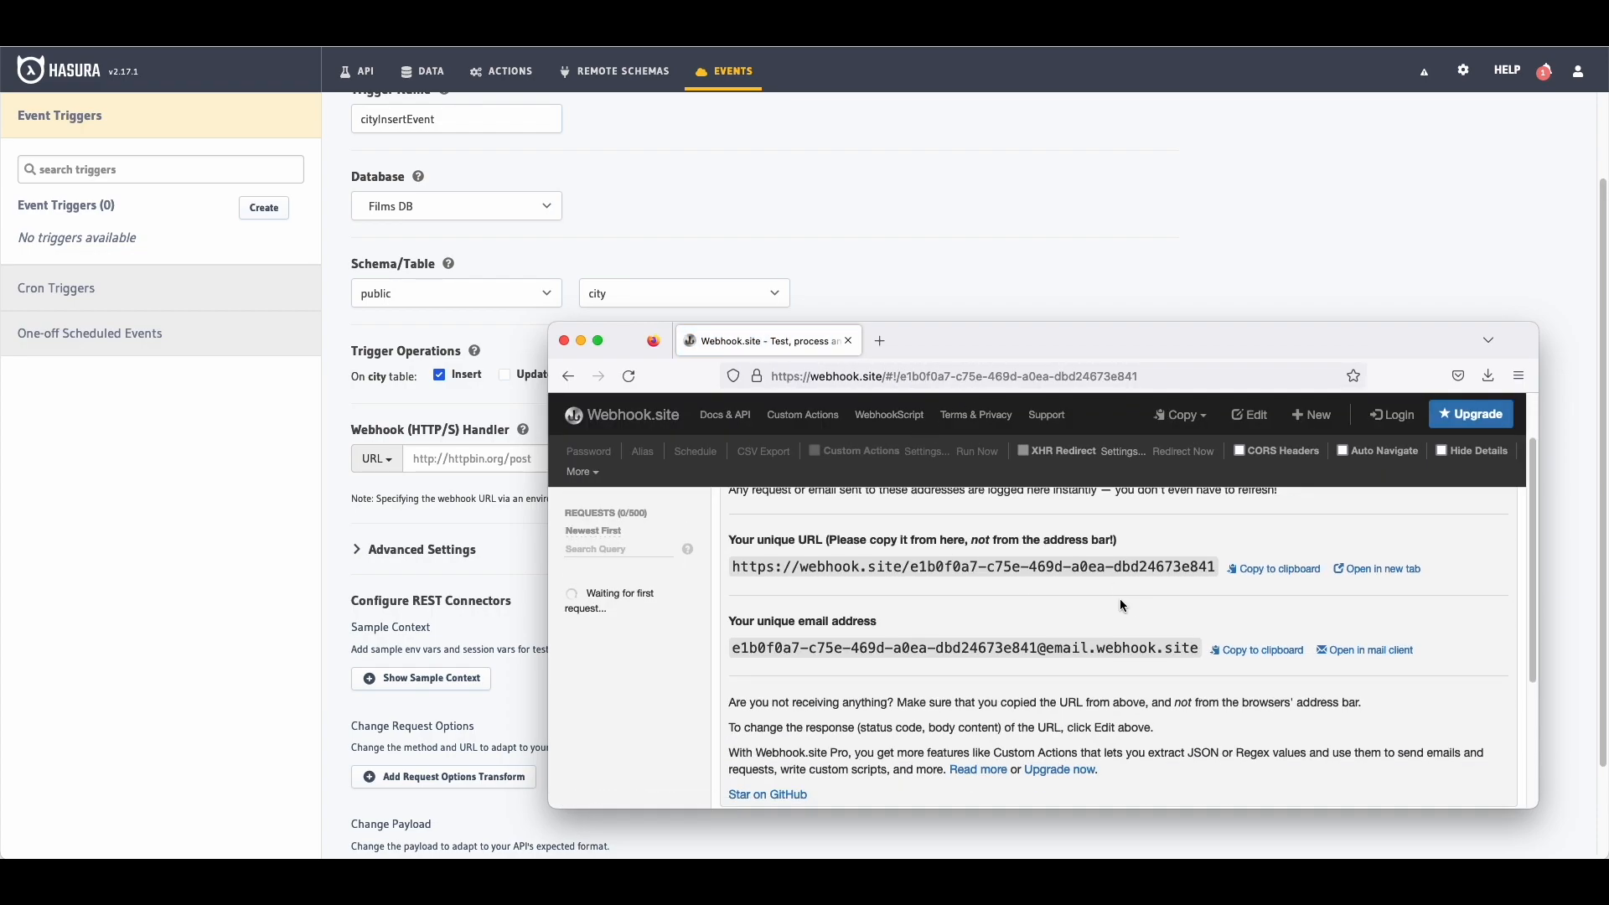
pyautogui.click(1276, 570)
# Step: Set the pasted webhook.site URL as the handler and create the cityInsertEvent trigger
pyautogui.press('super+Tab')
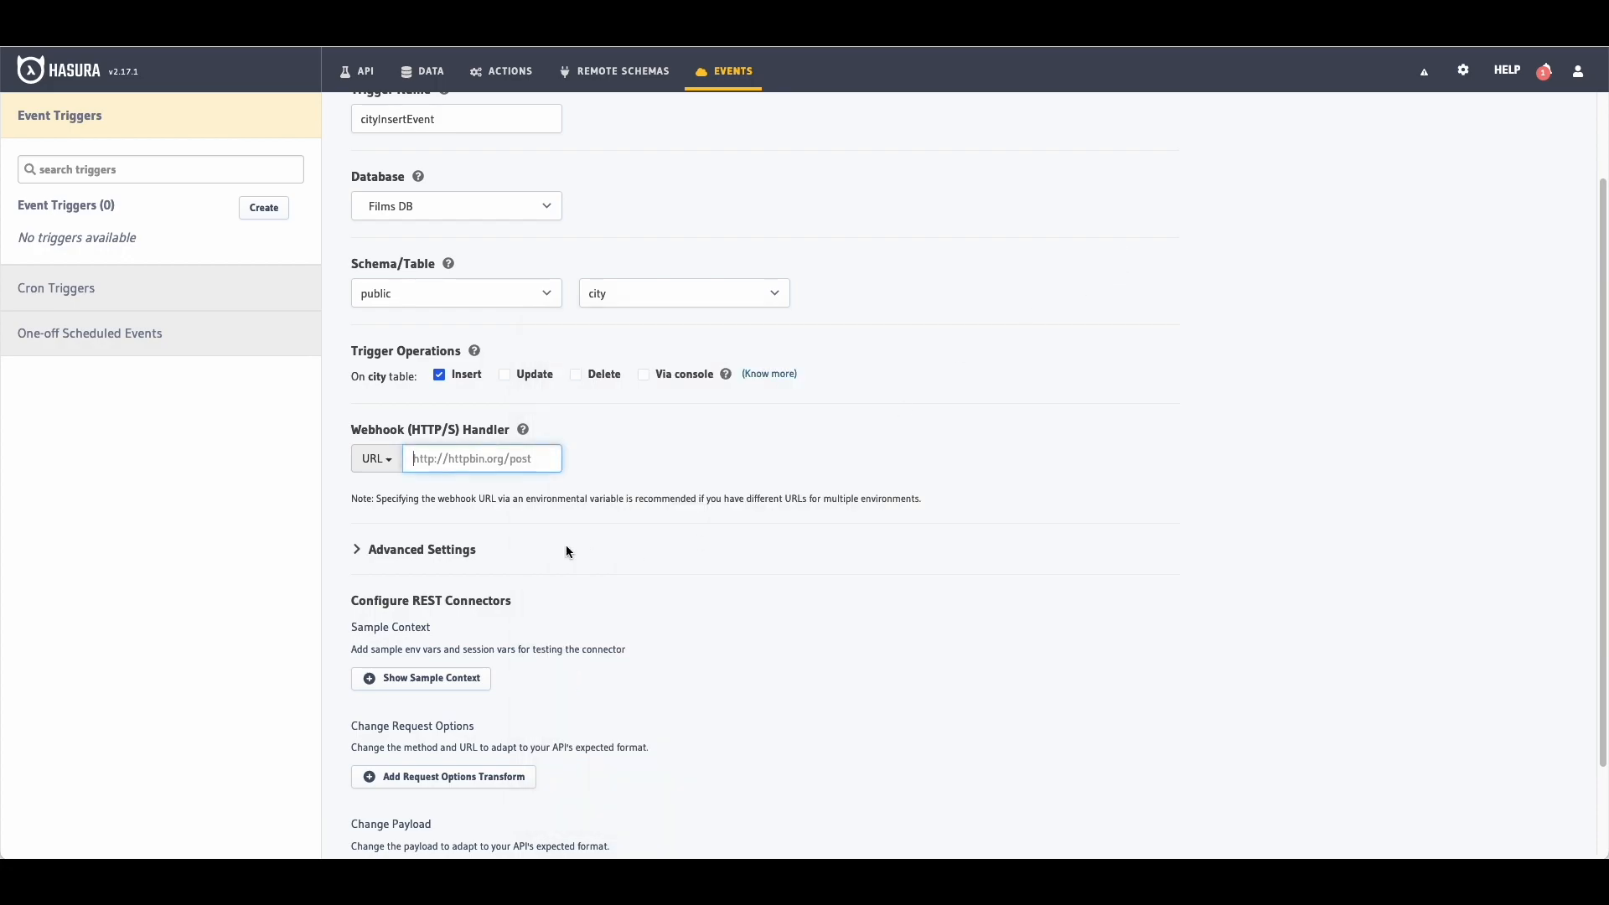
pyautogui.hotkey('ctrl', 'v')
pyautogui.scroll(-2, 659, 441)
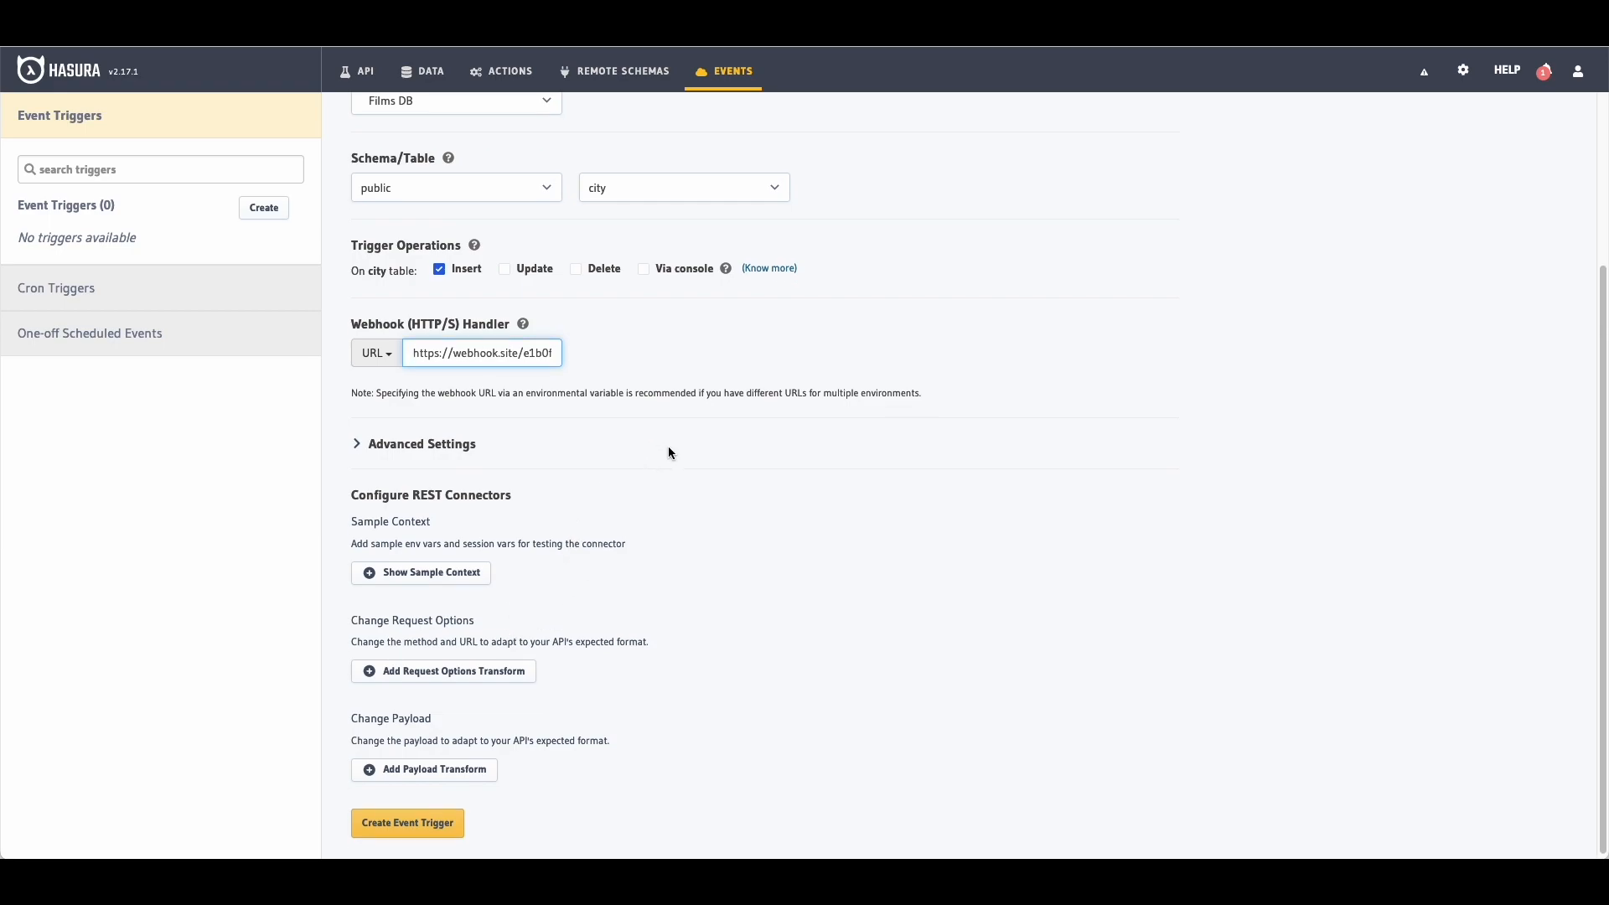
pyautogui.click(407, 823)
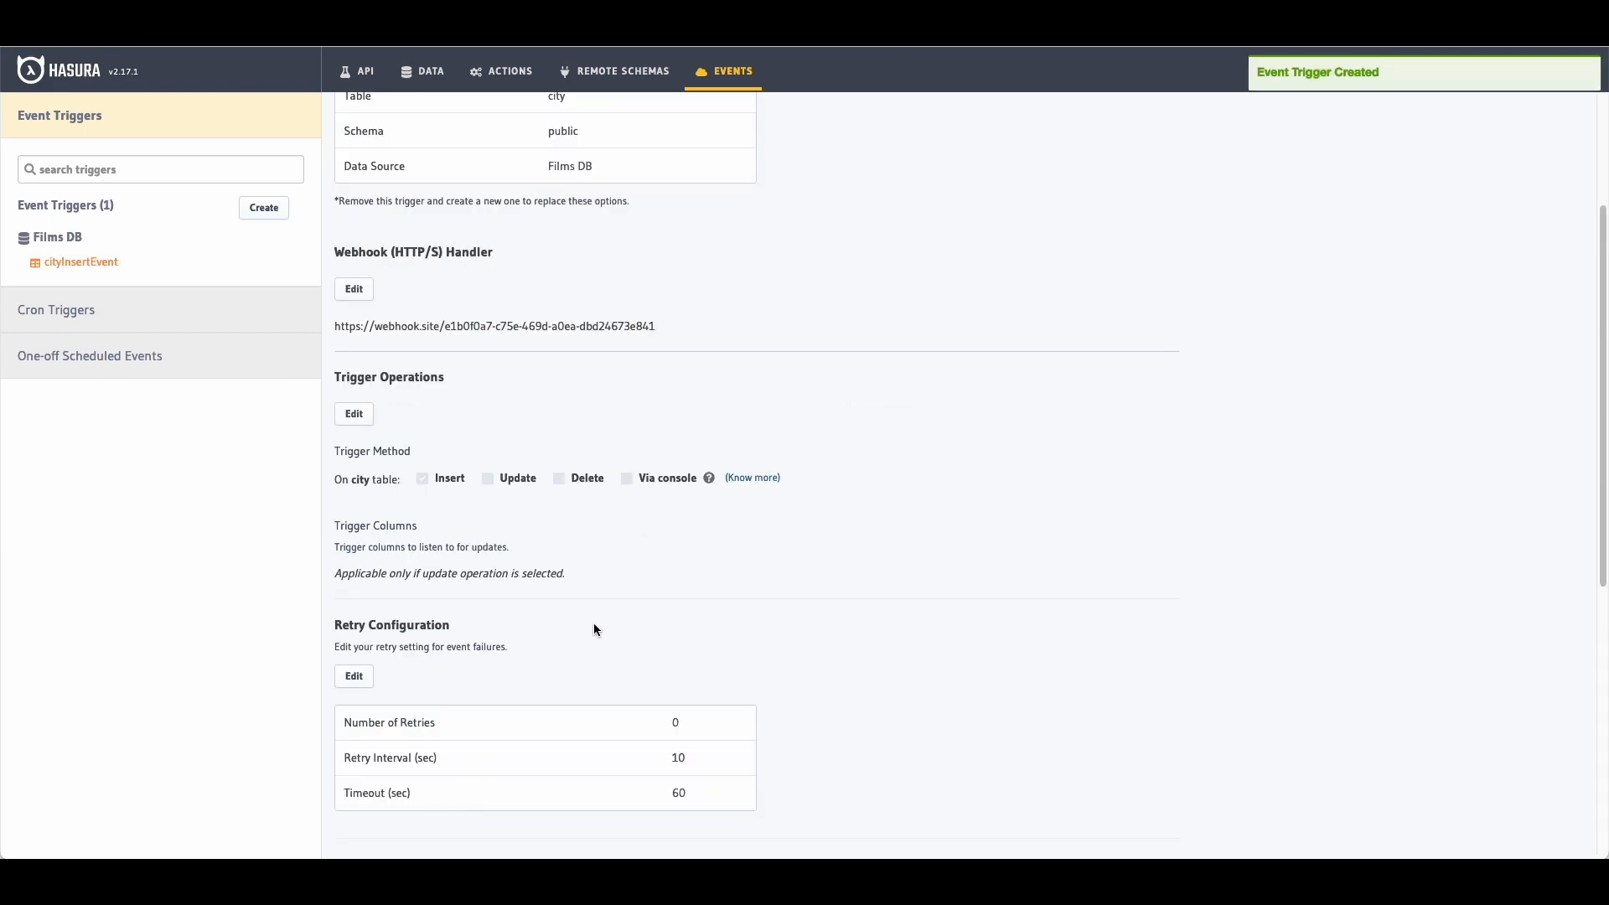
# Step: Check the trigger's Pending, Processed and Invocation Logs views, then return to its settings
pyautogui.scroll(3, 681, 408)
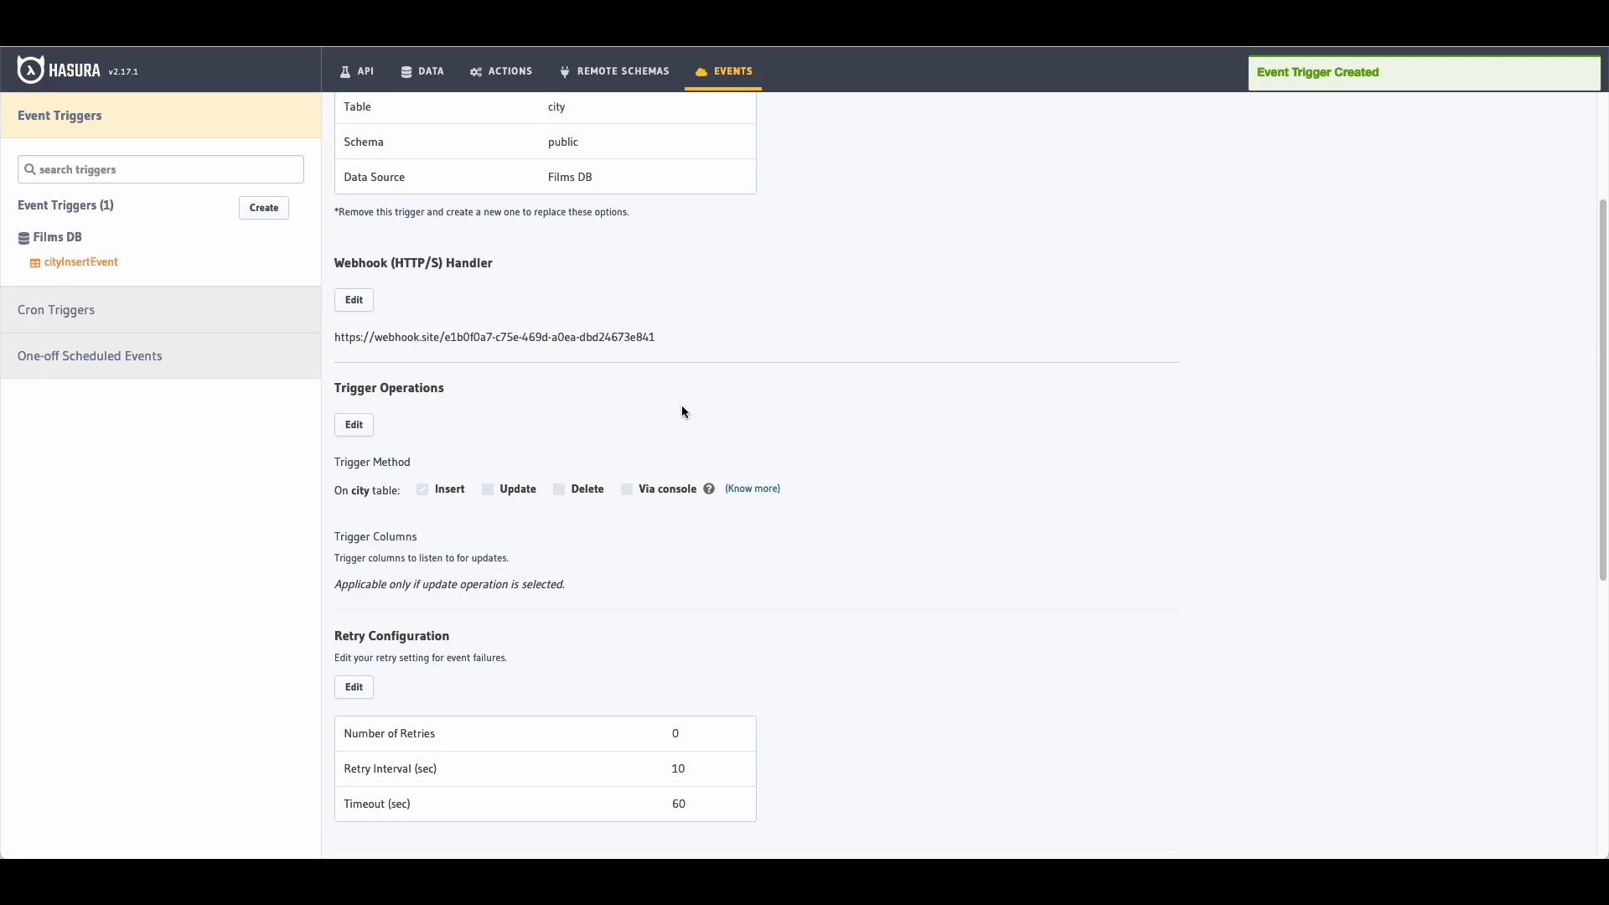
pyautogui.click(469, 192)
pyautogui.click(580, 194)
pyautogui.click(679, 197)
pyautogui.click(368, 195)
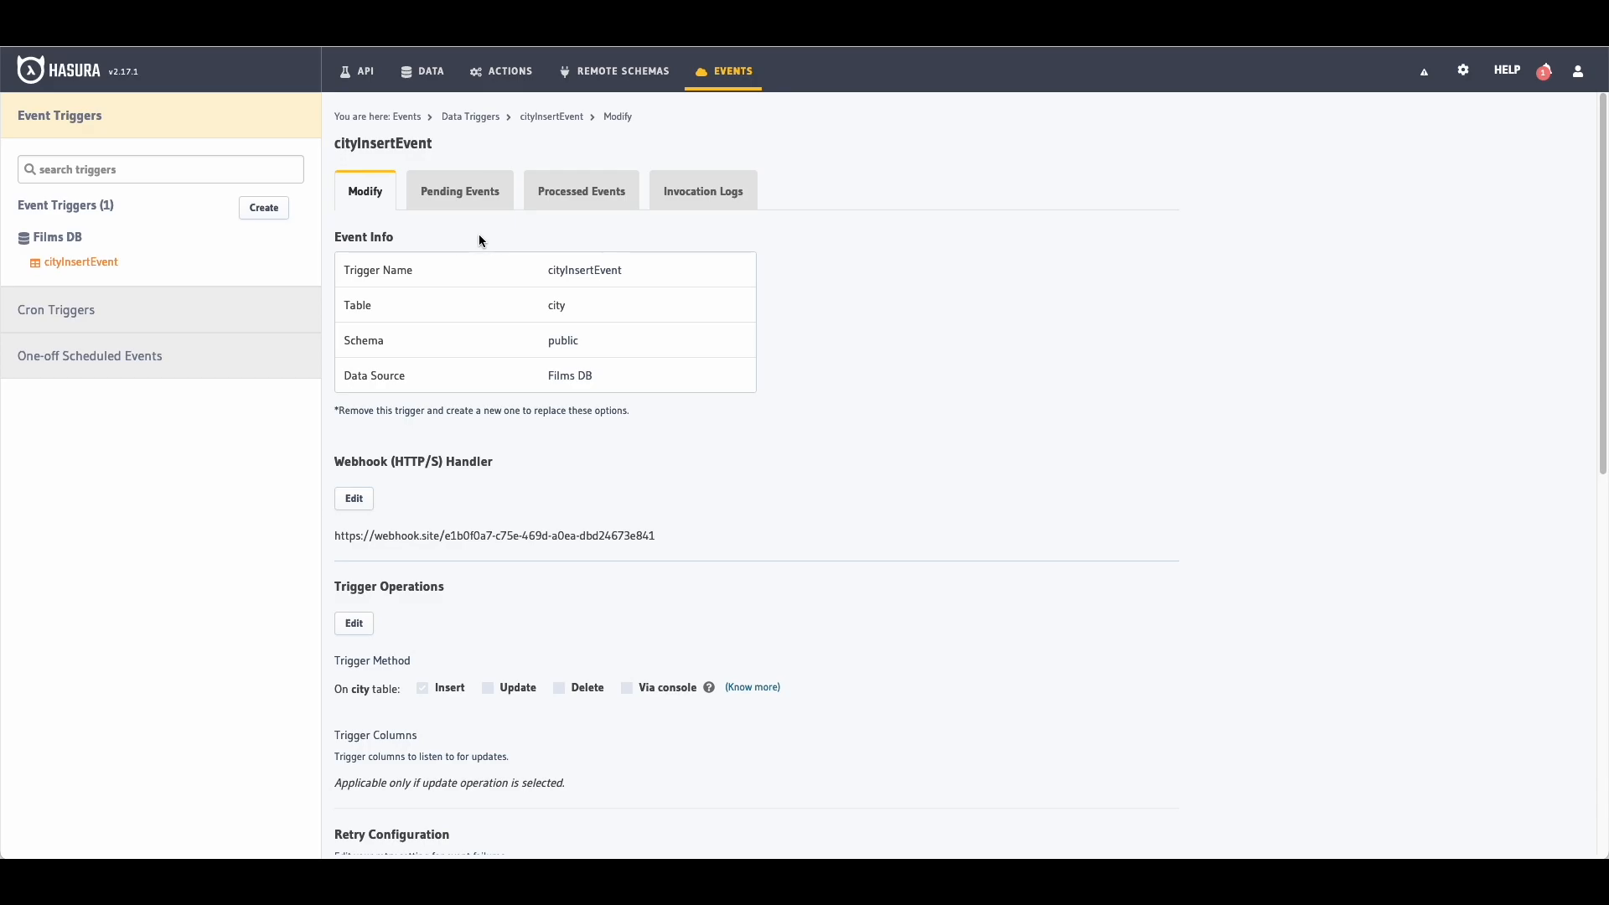
pyautogui.scroll(-8, 616, 420)
pyautogui.scroll(8, 616, 420)
pyautogui.scroll(1, 618, 417)
# Step: Insert a new city row named Ontario with country_id 20
pyautogui.click(423, 72)
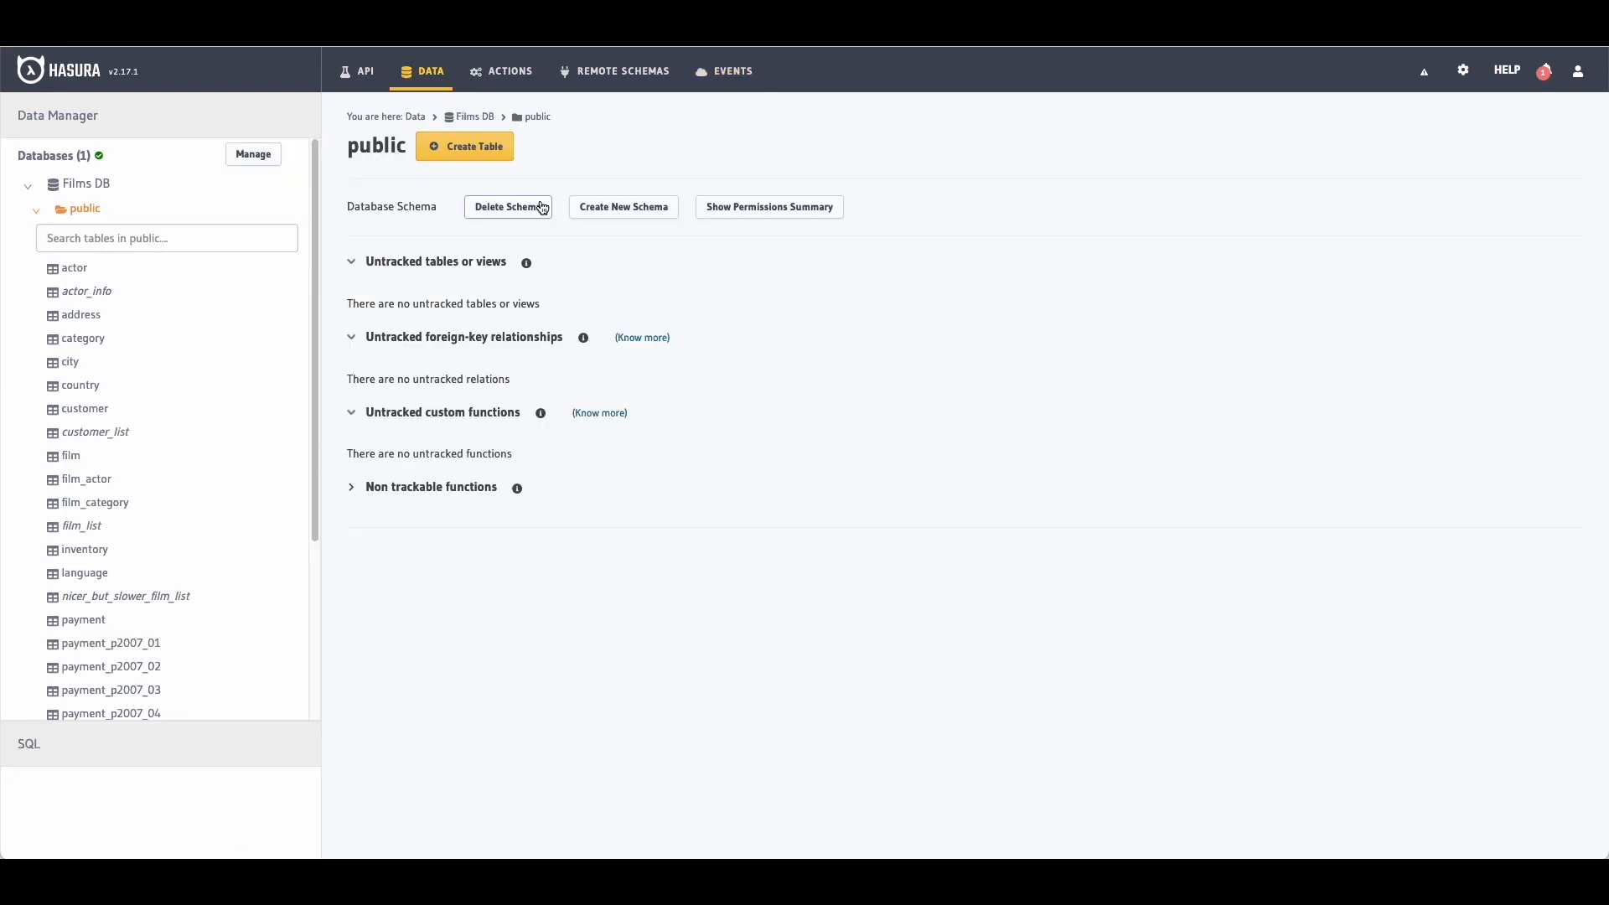
pyautogui.click(74, 362)
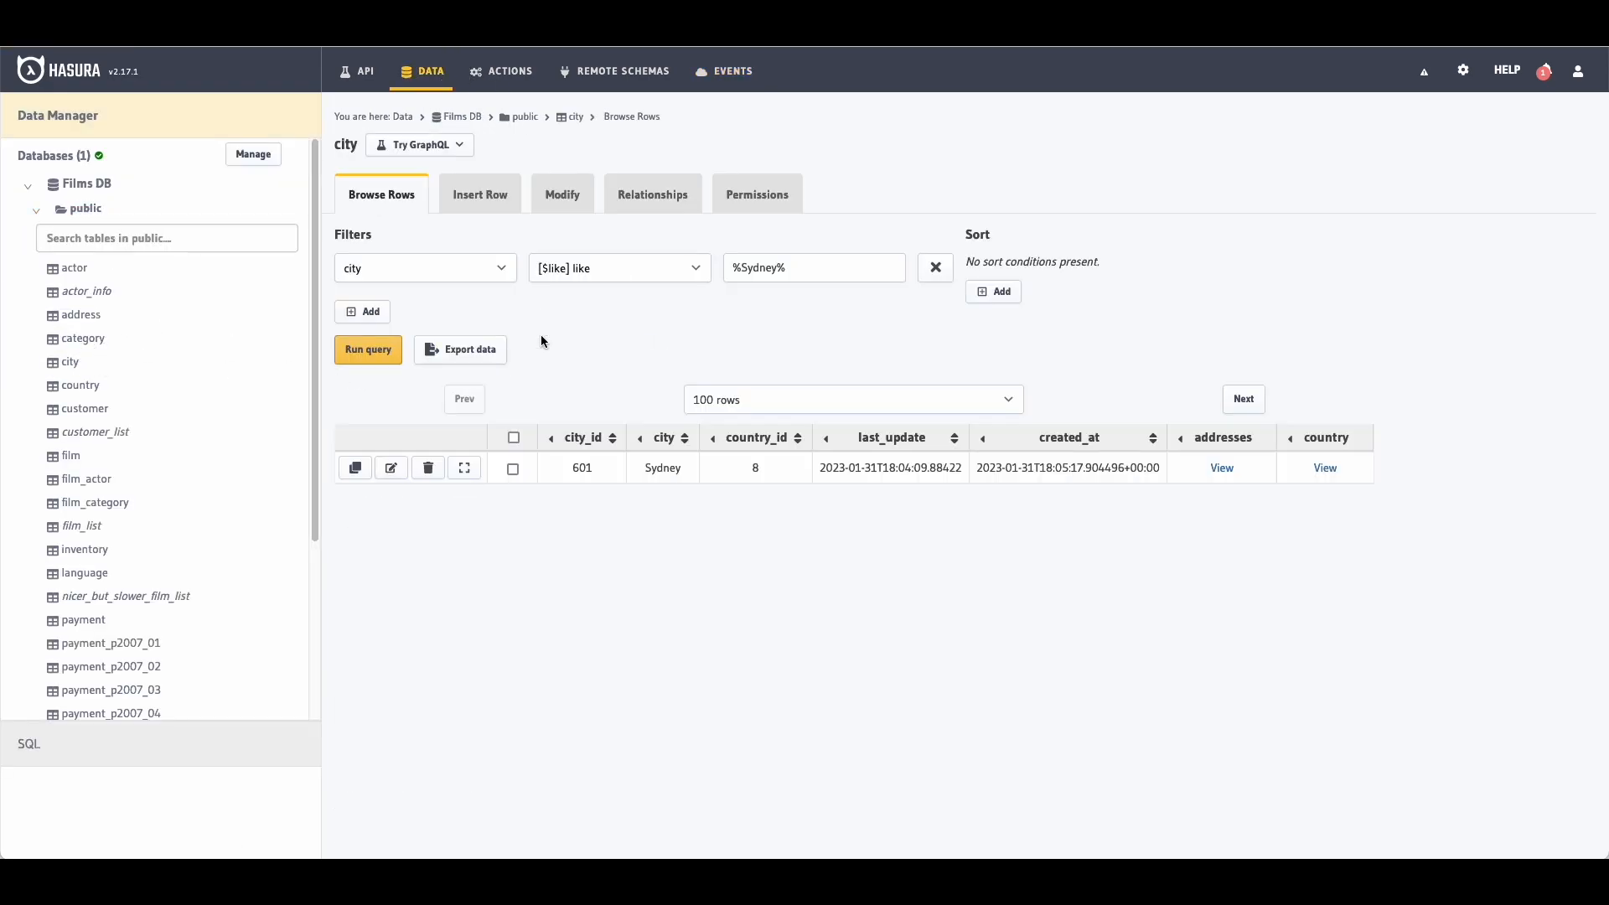
pyautogui.click(481, 194)
pyautogui.write('Ontario')
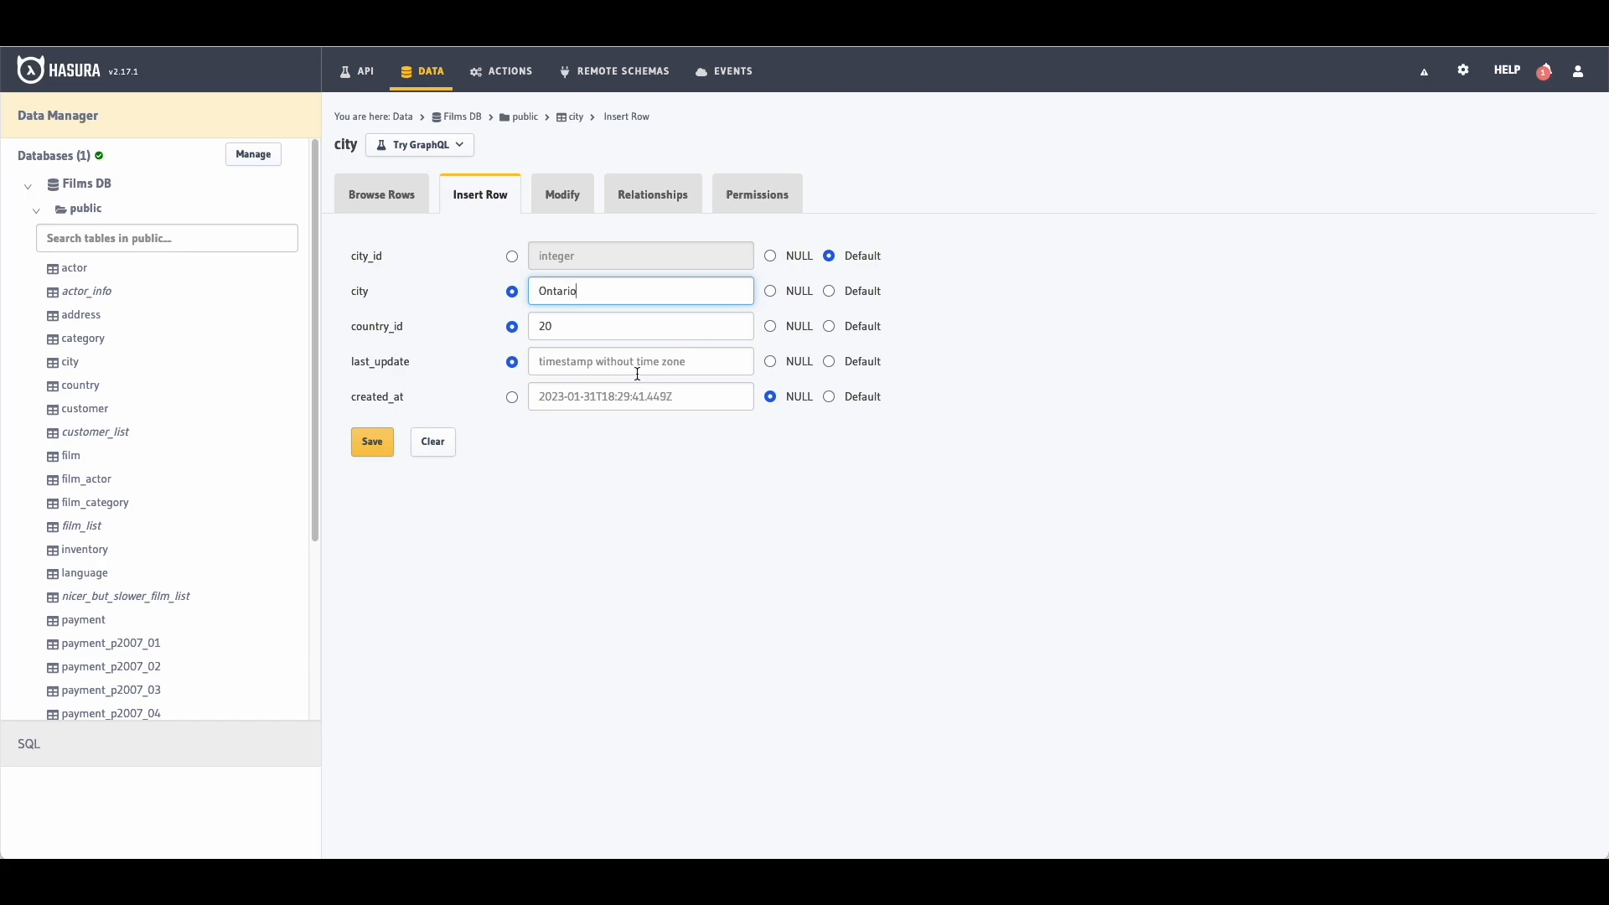
pyautogui.click(372, 442)
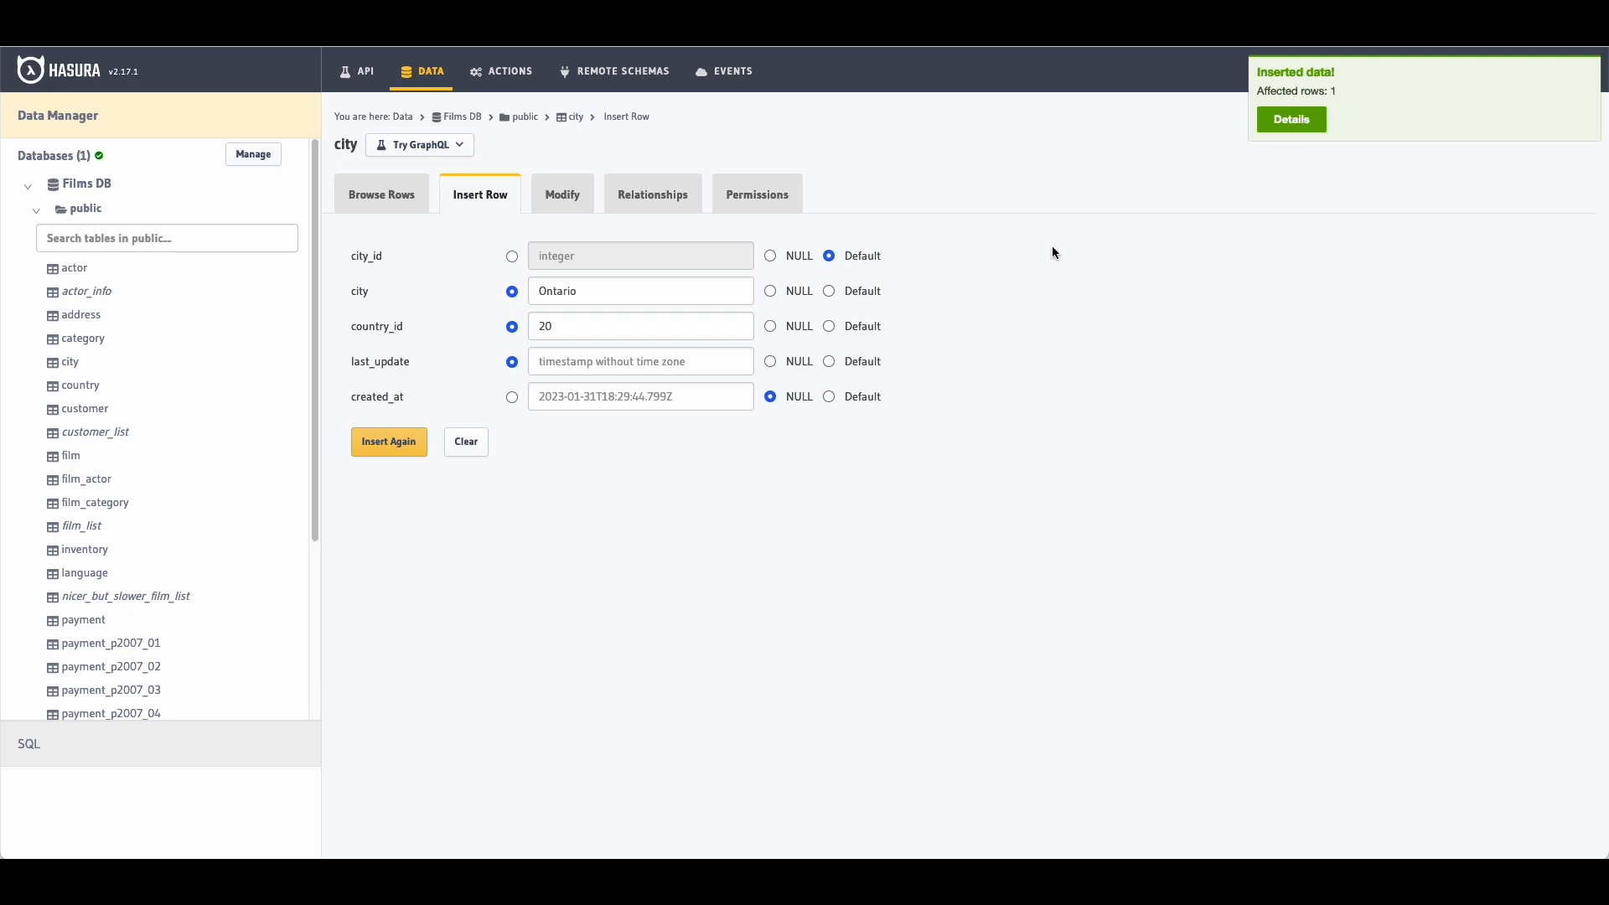
# Step: Review the inserted row's details, then return to the cityInsertEvent trigger's settings
pyautogui.click(1300, 119)
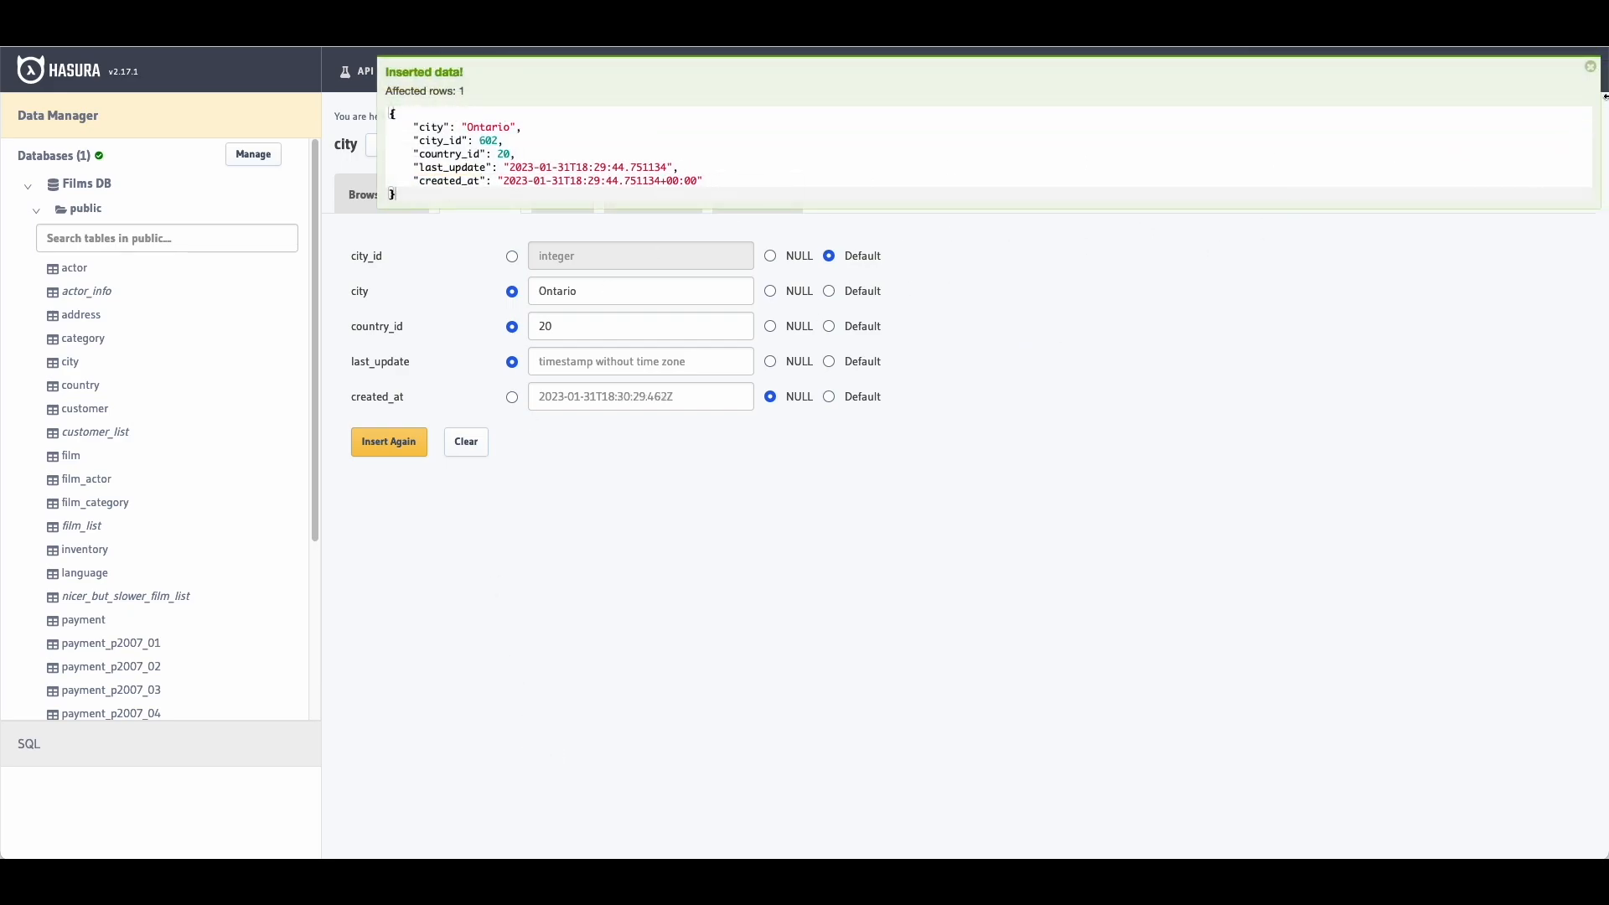
pyautogui.click(1591, 66)
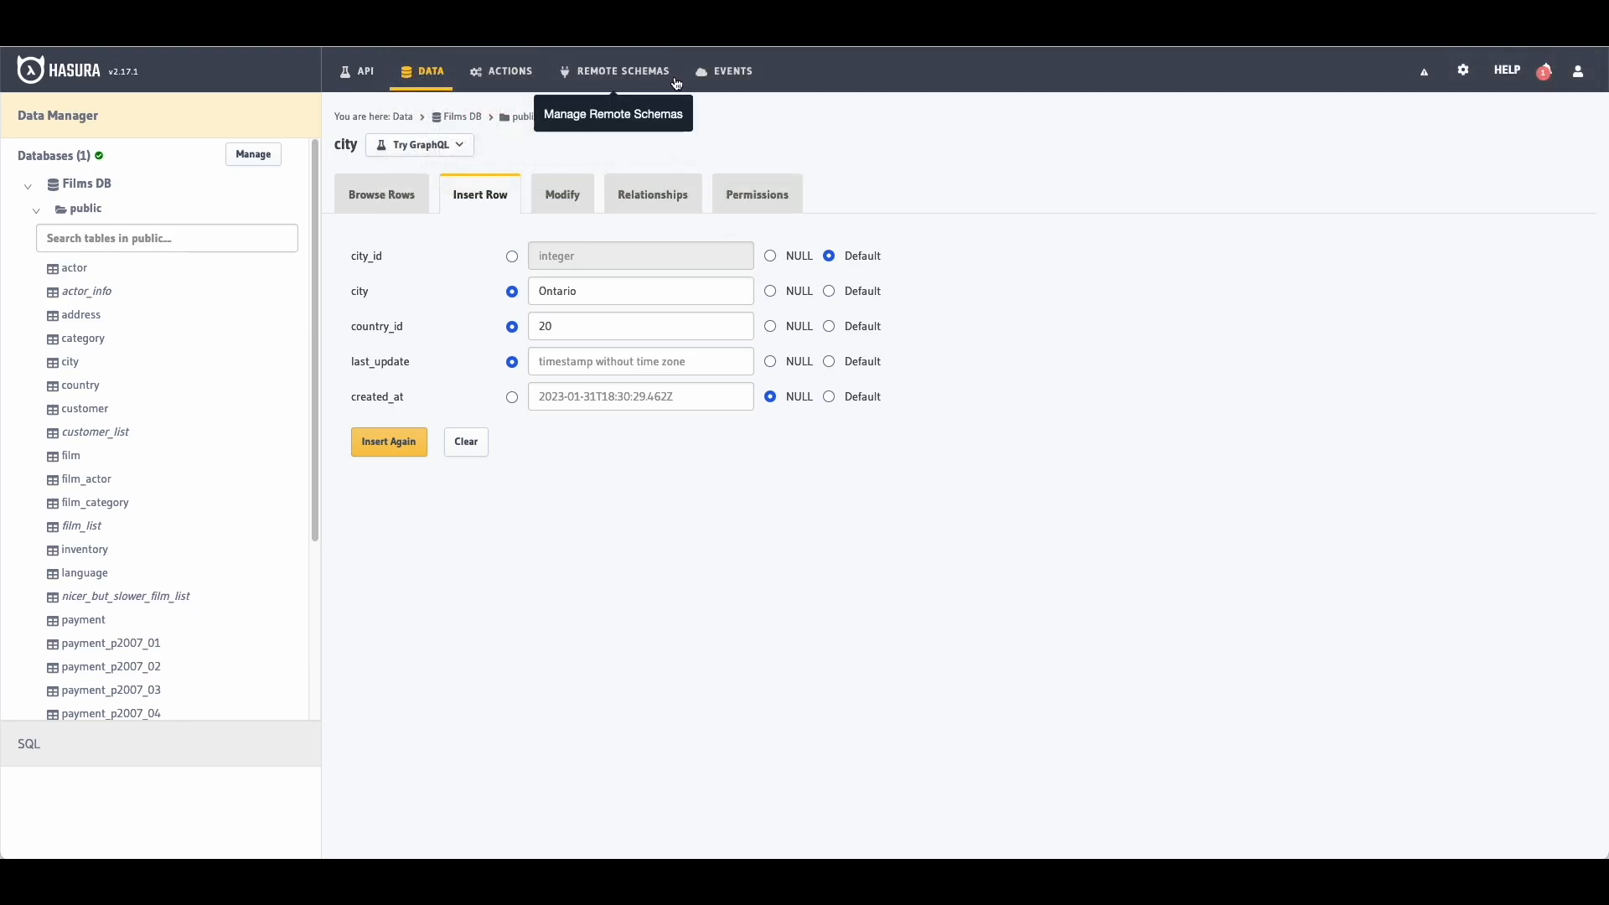
pyautogui.click(724, 71)
pyautogui.click(84, 264)
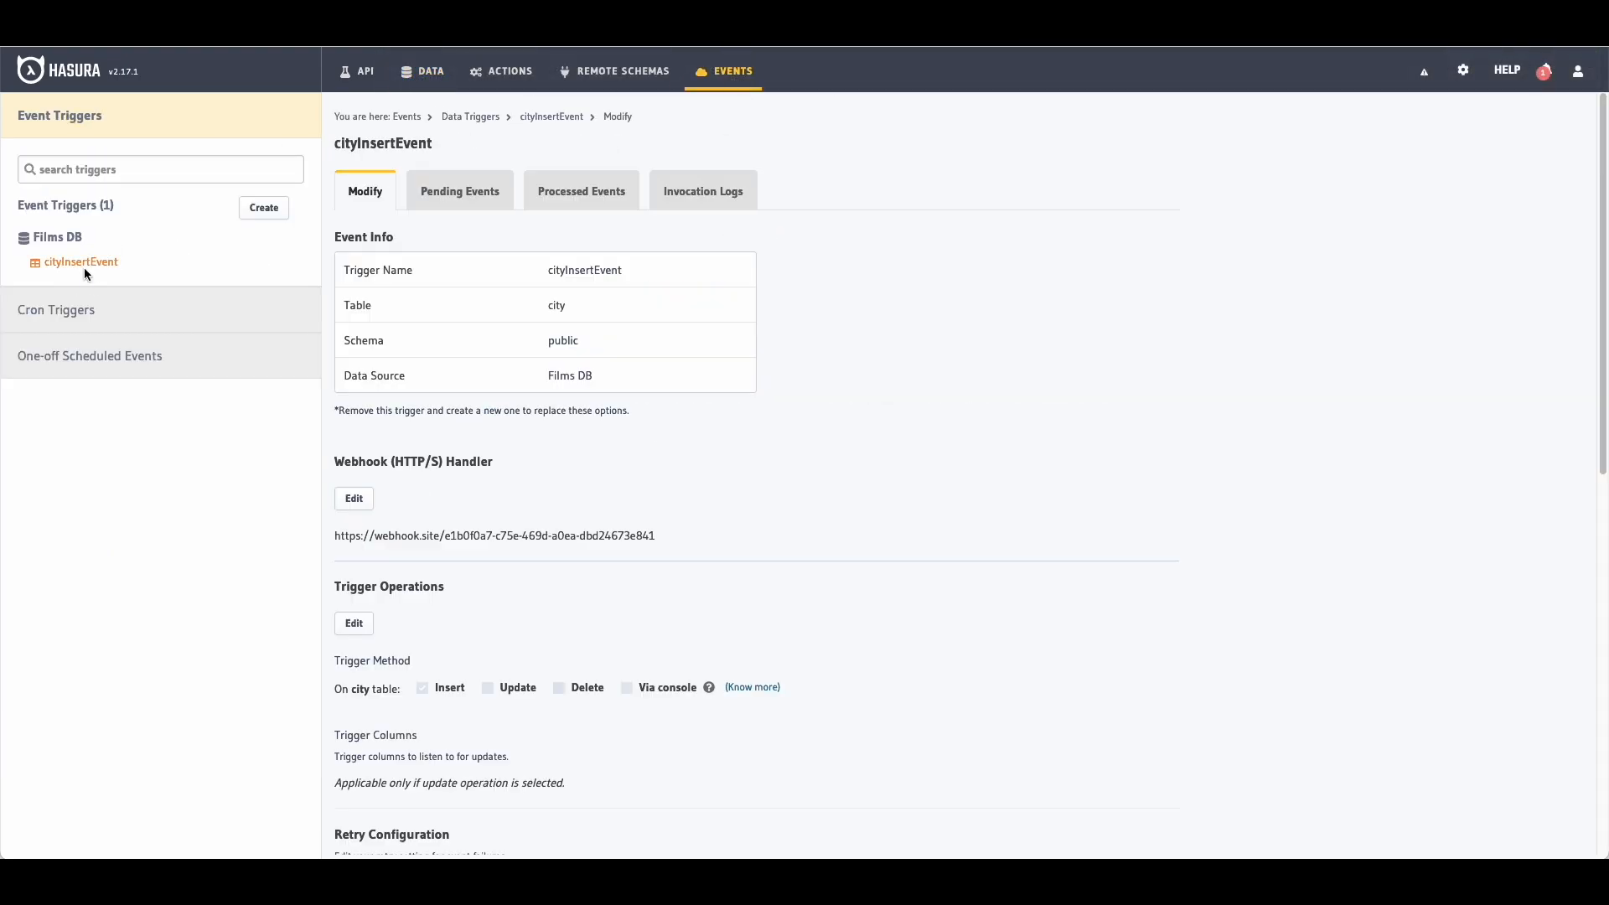